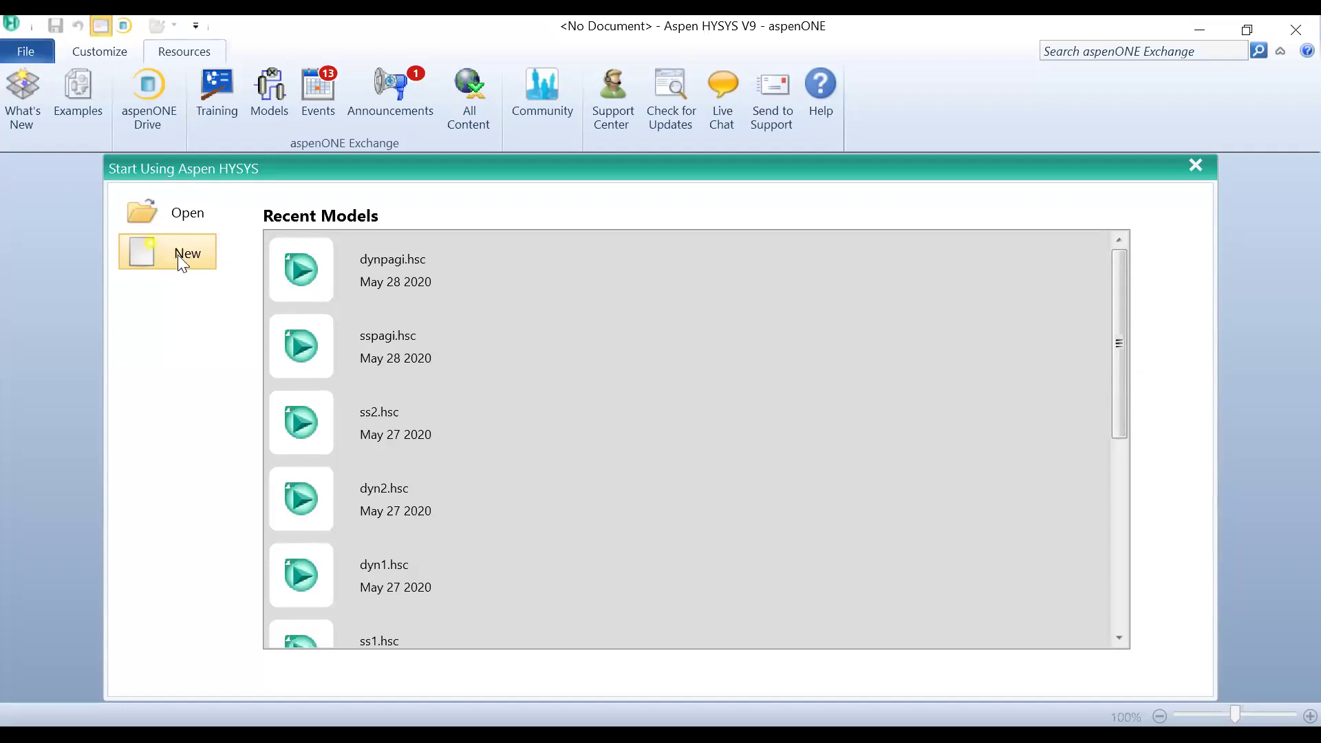
Step: Create a new case and add a component list to it
click(201, 251)
key(Down)
key(Down)
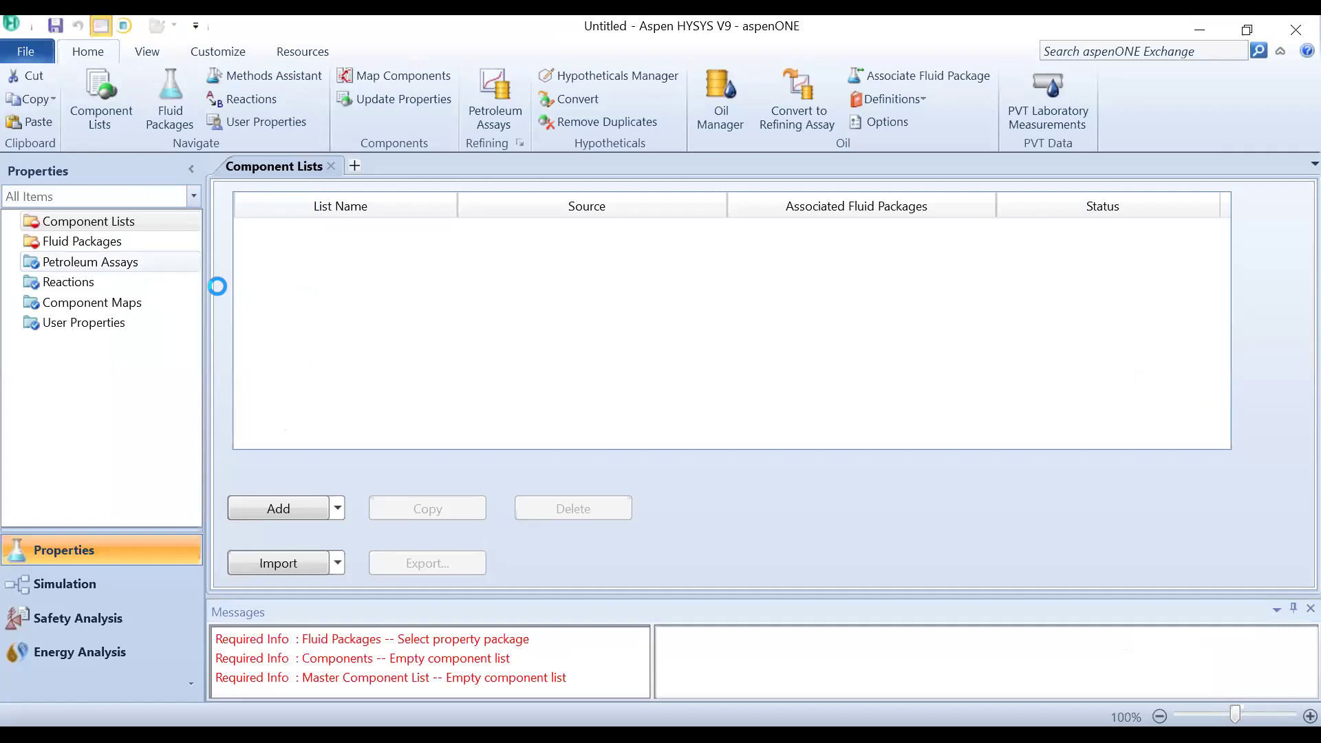
click(133, 227)
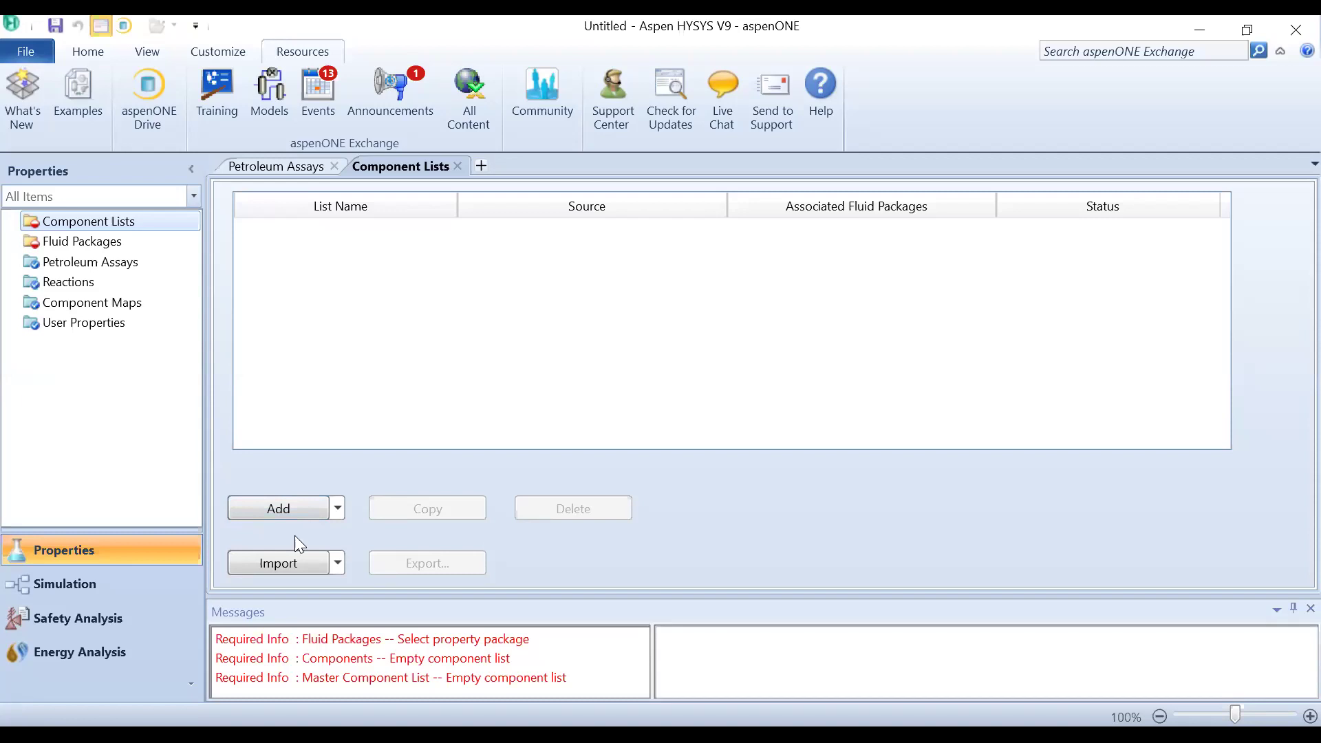
click(293, 514)
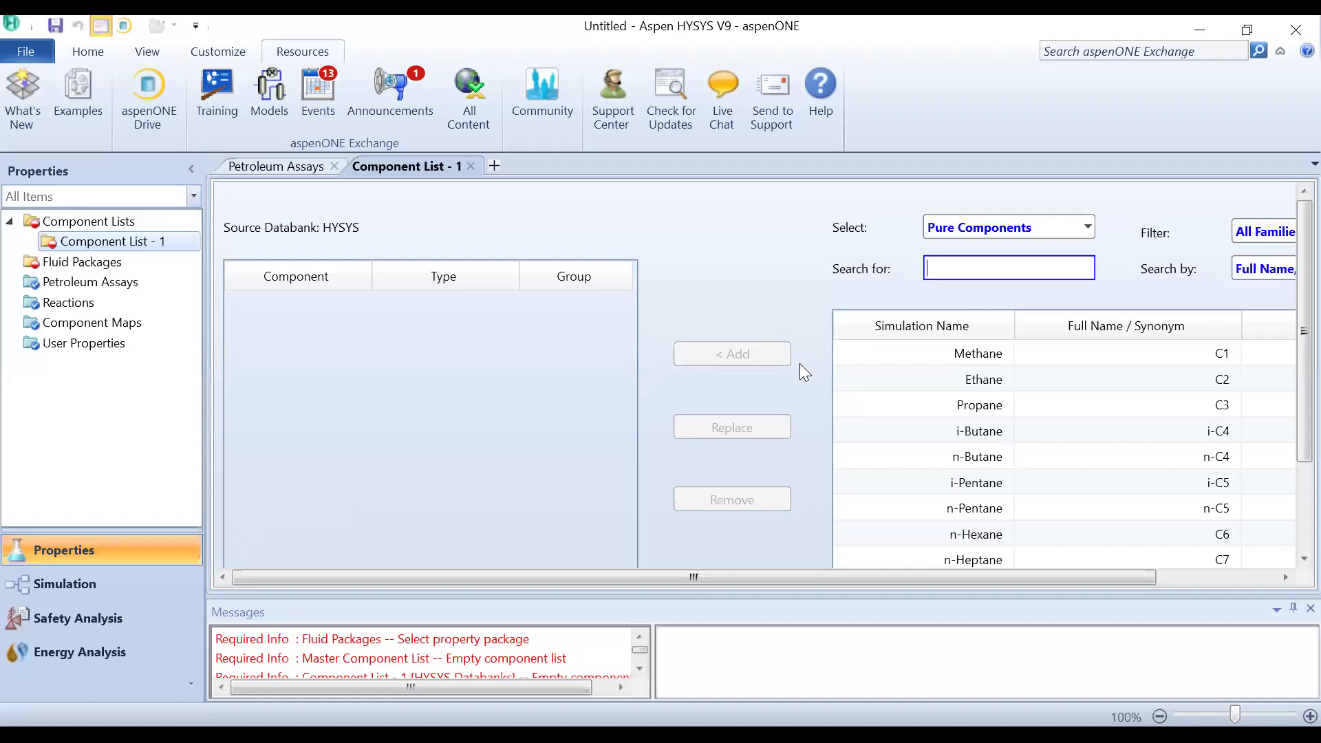
Step: Add Methane, Ethane and Propane to the component list as pure components
click(967, 354)
click(735, 352)
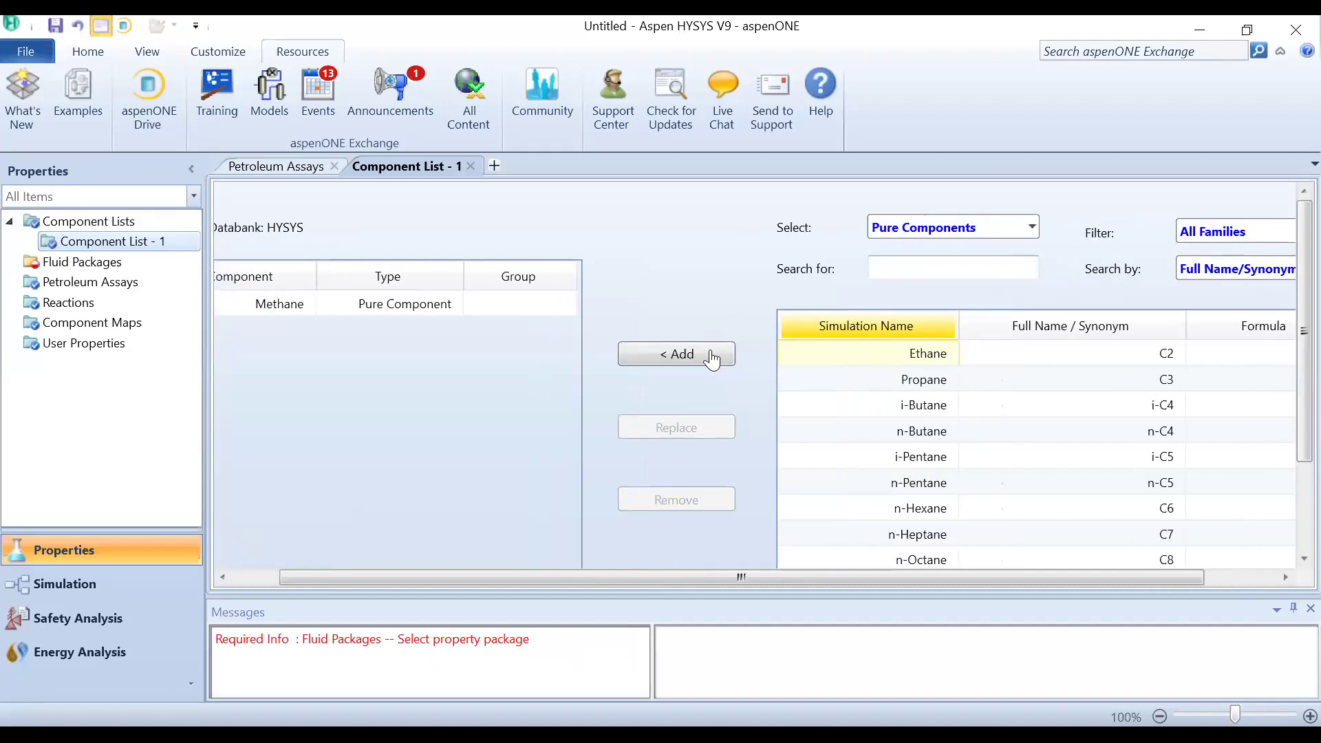
click(677, 353)
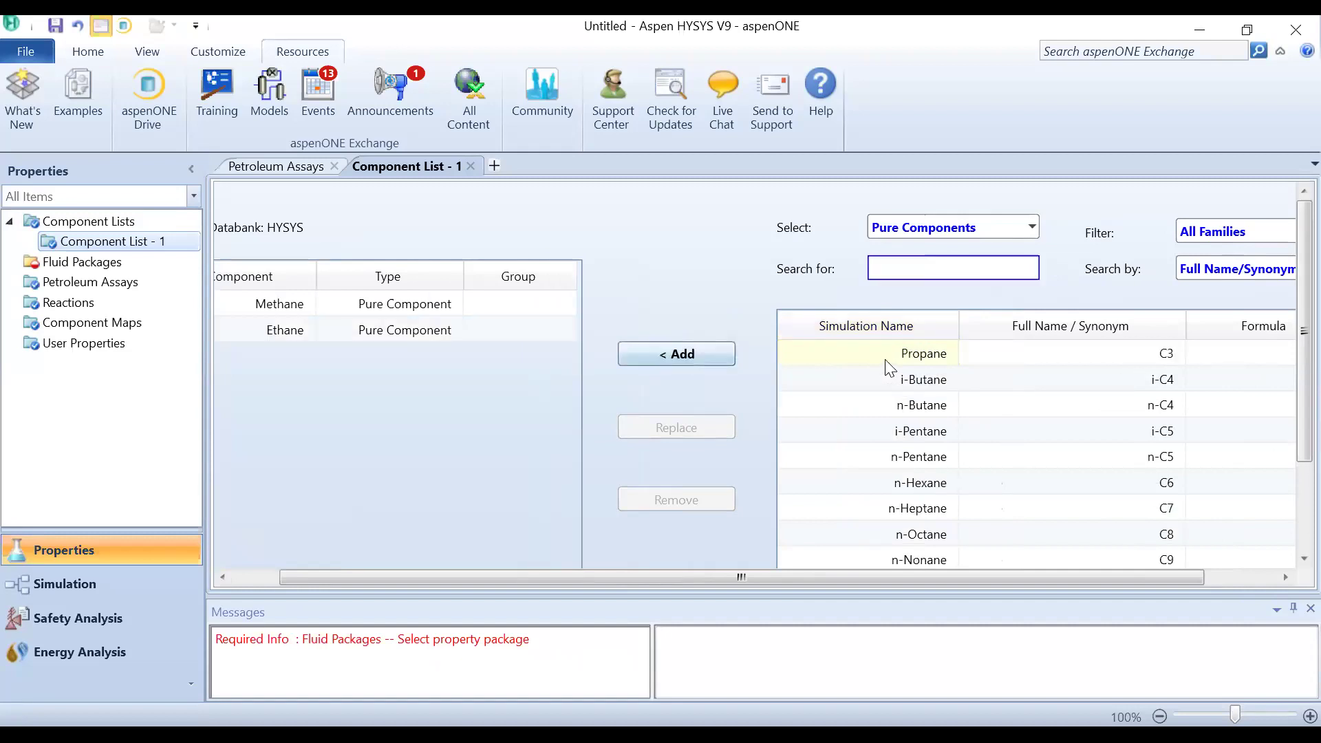
click(660, 356)
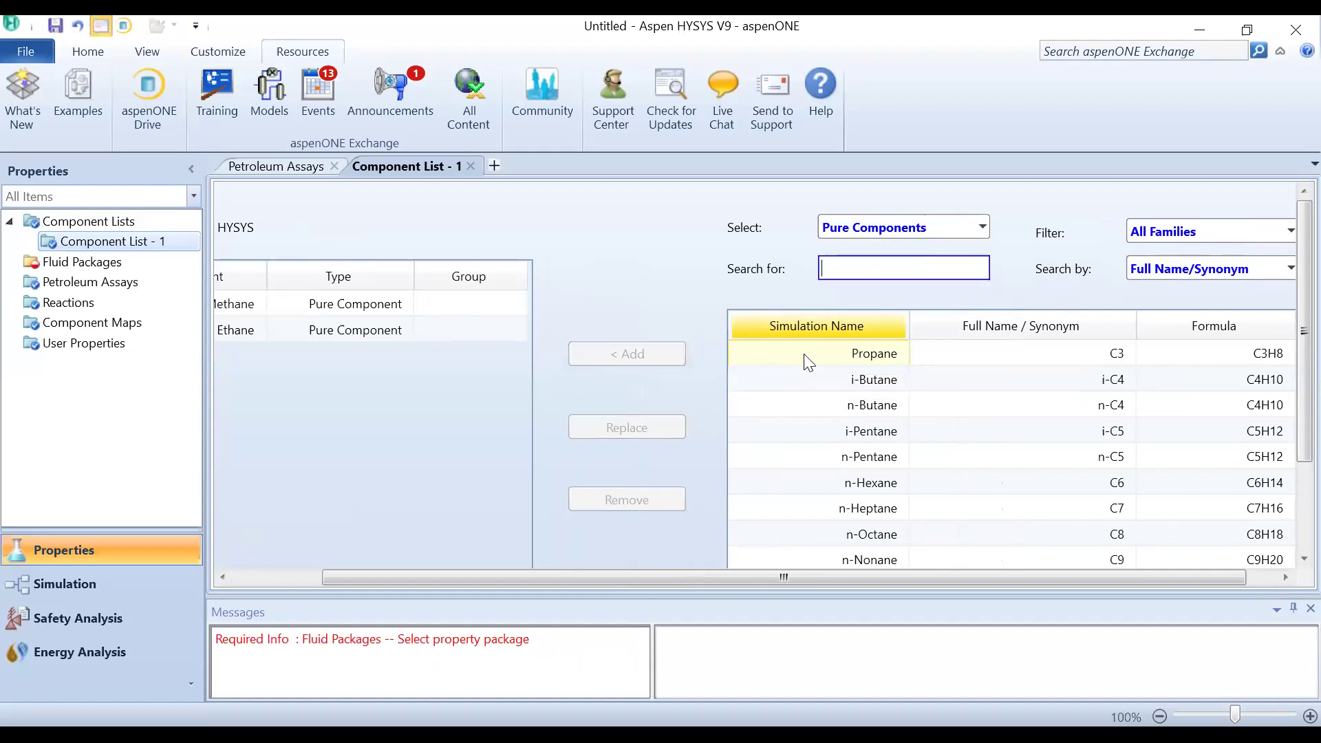
Step: Search the databank for "h2" and add H2O to the component list
click(885, 270)
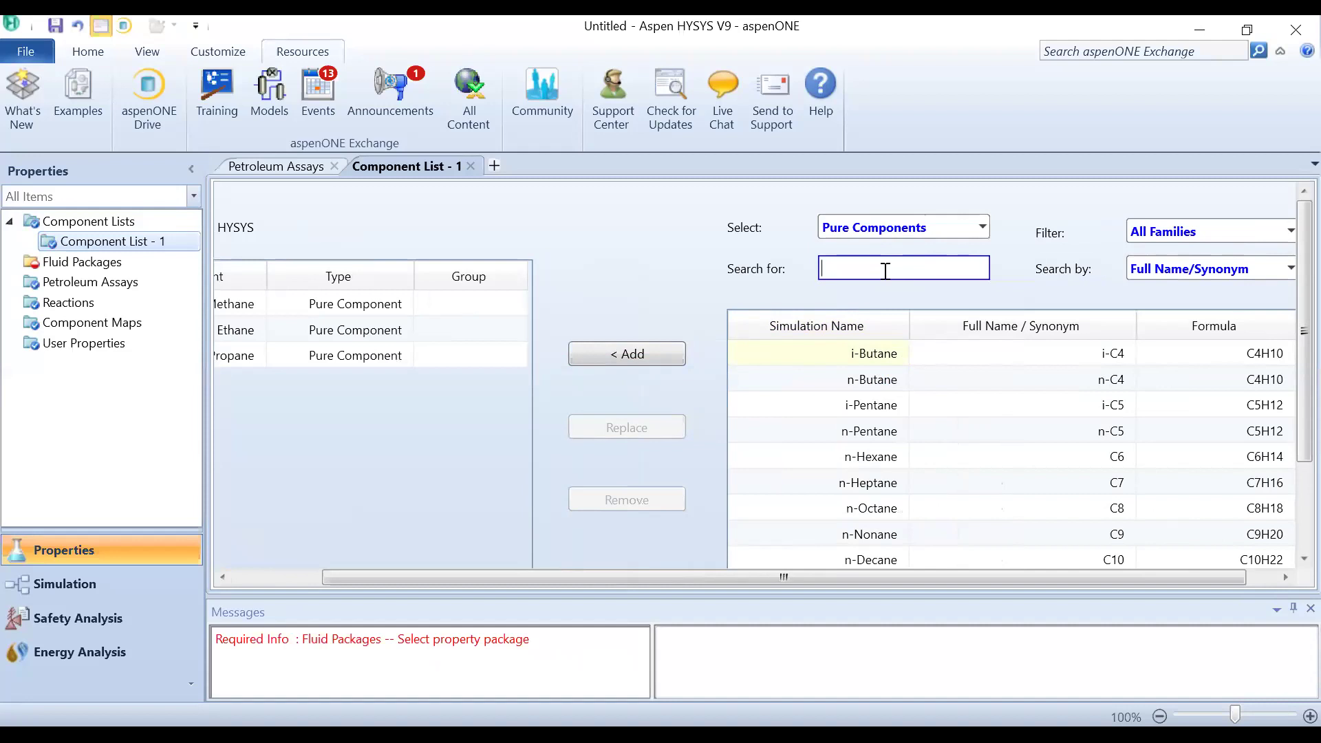
text(h20)
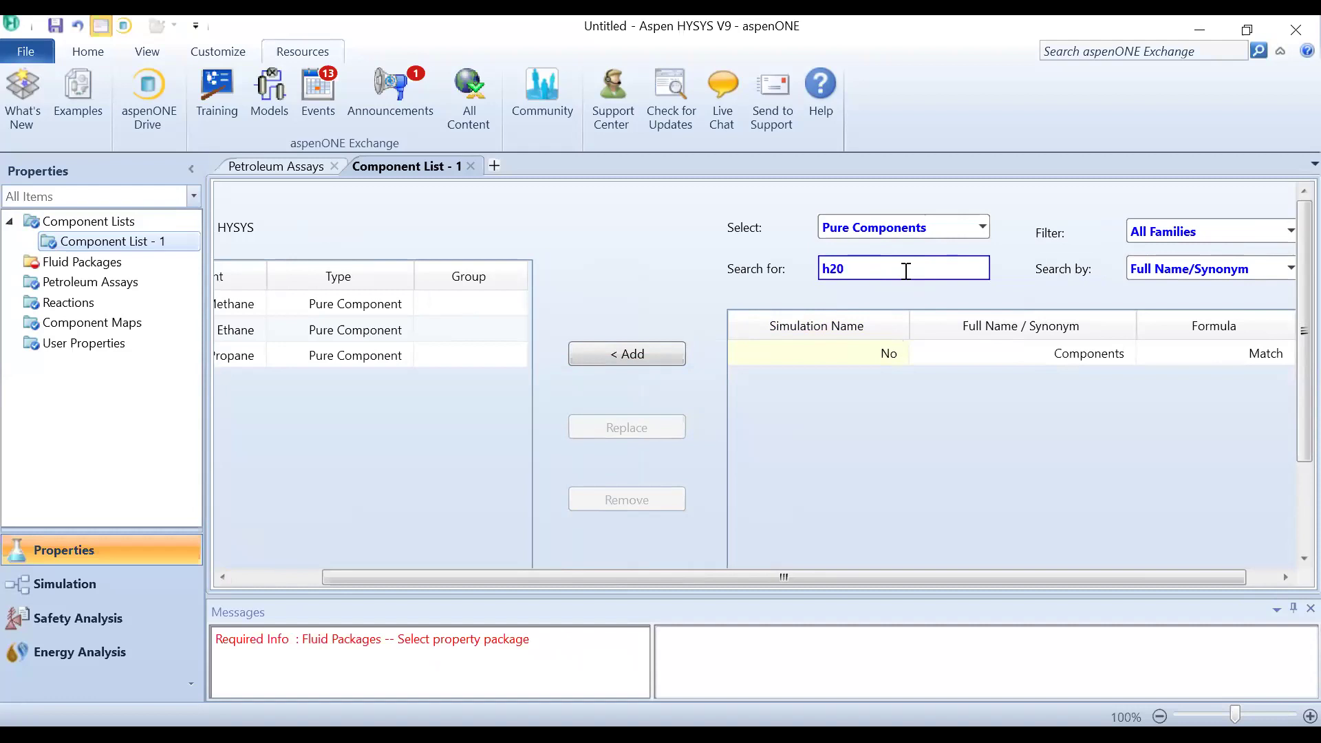
key(BackSpace)
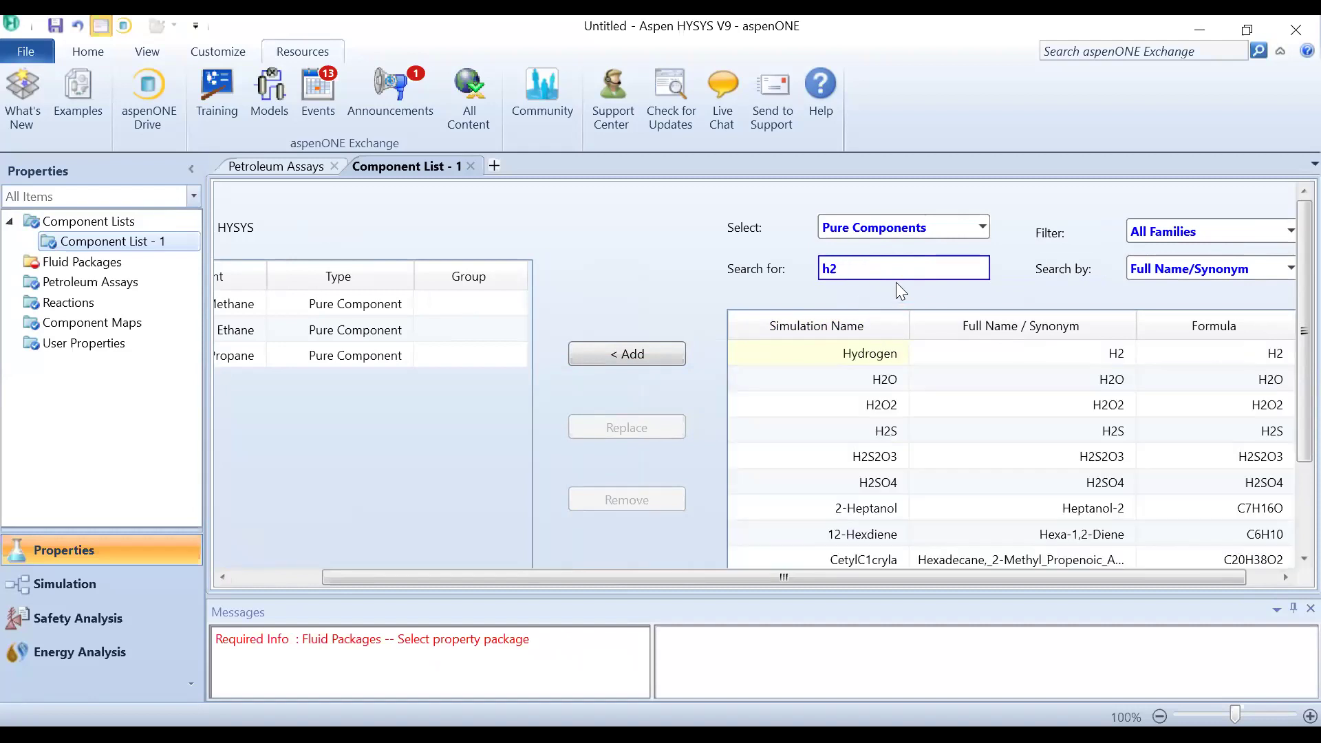
click(887, 382)
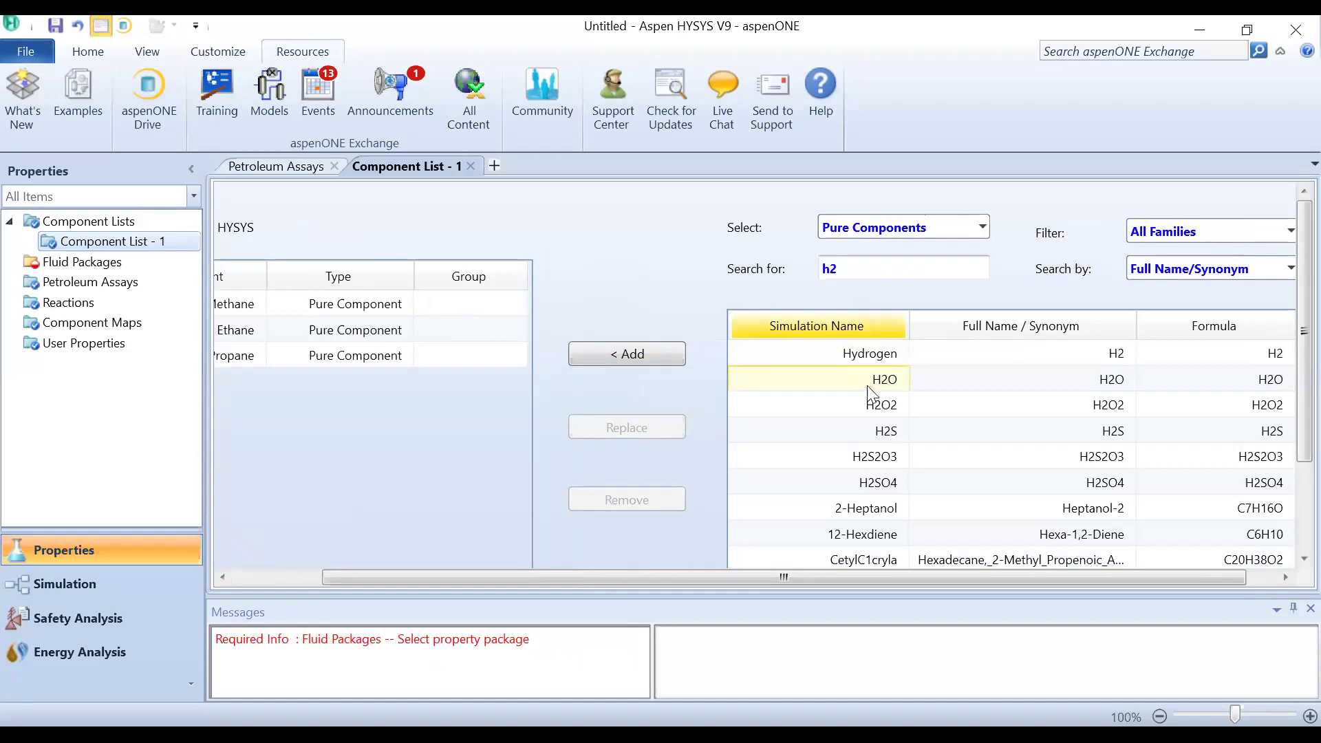
click(639, 355)
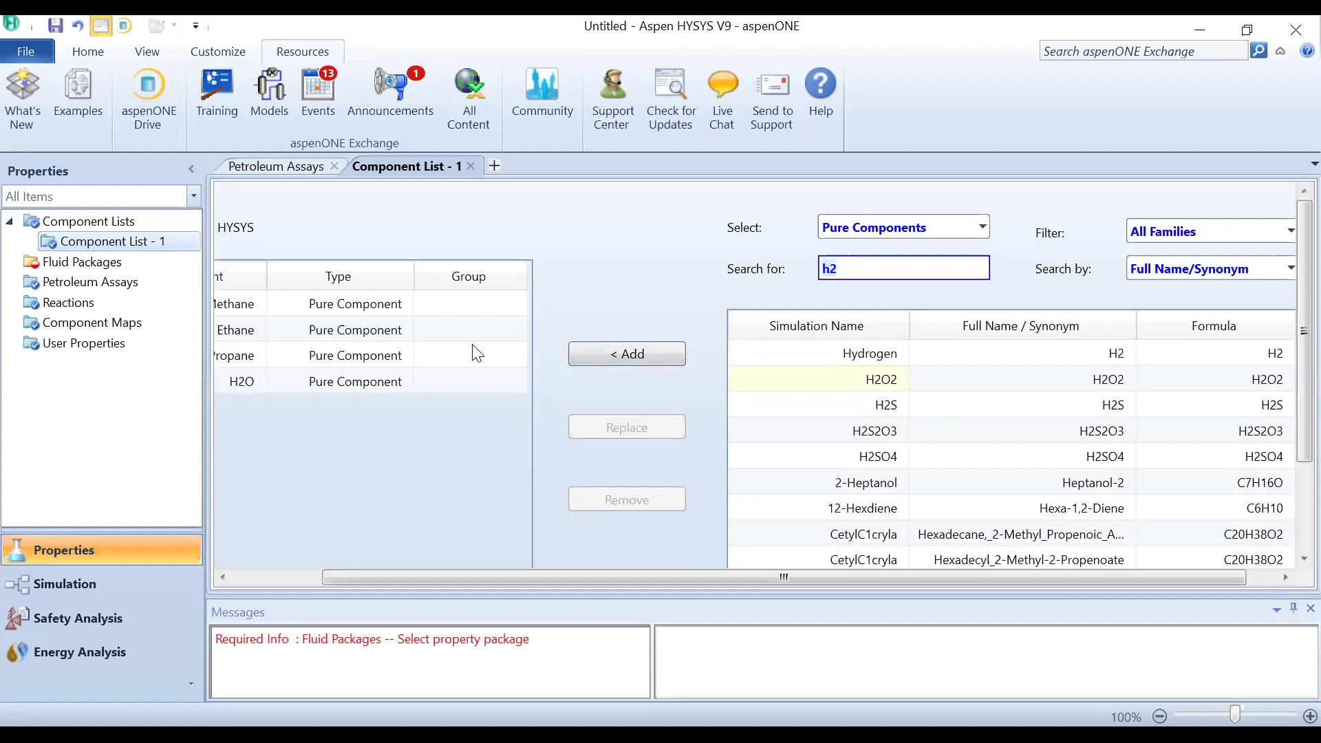
drag(412, 580, 263, 569)
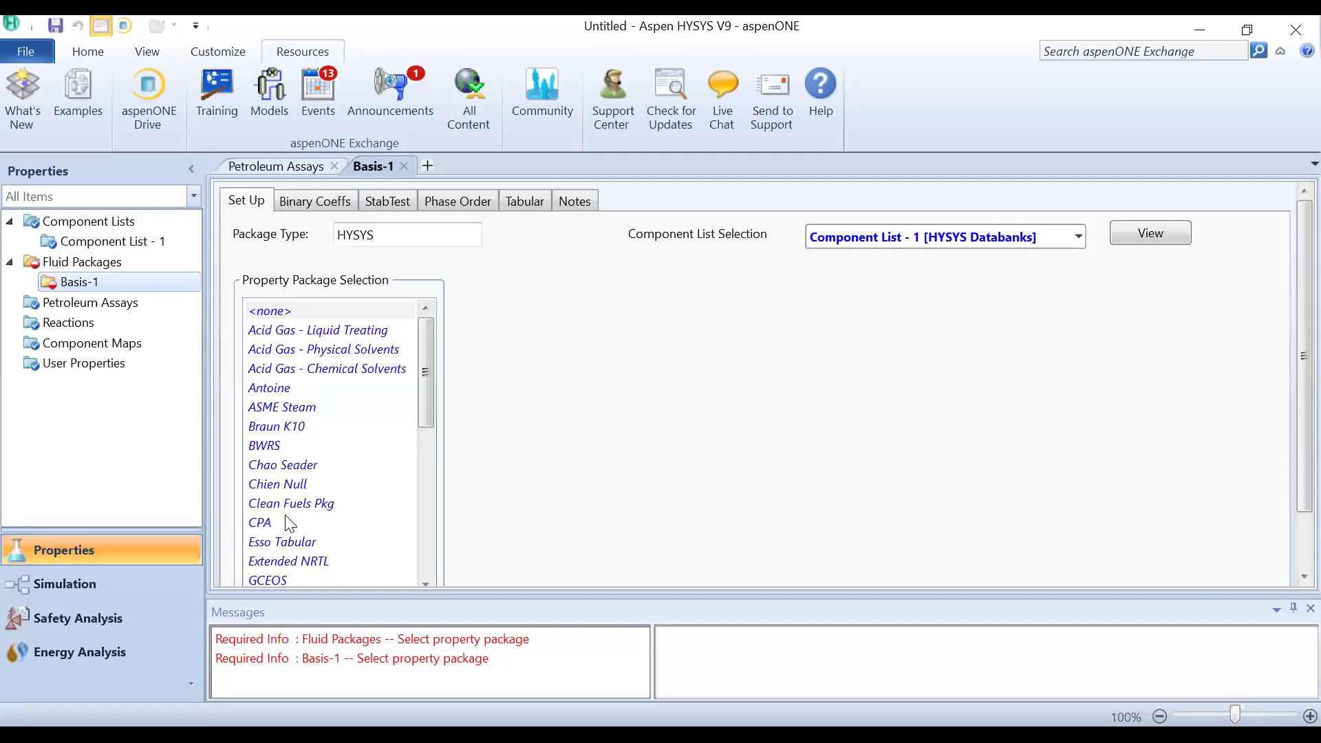
Step: Assign the Peng-Robinson property package to the fluid package and switch to the simulation environment
click(427, 480)
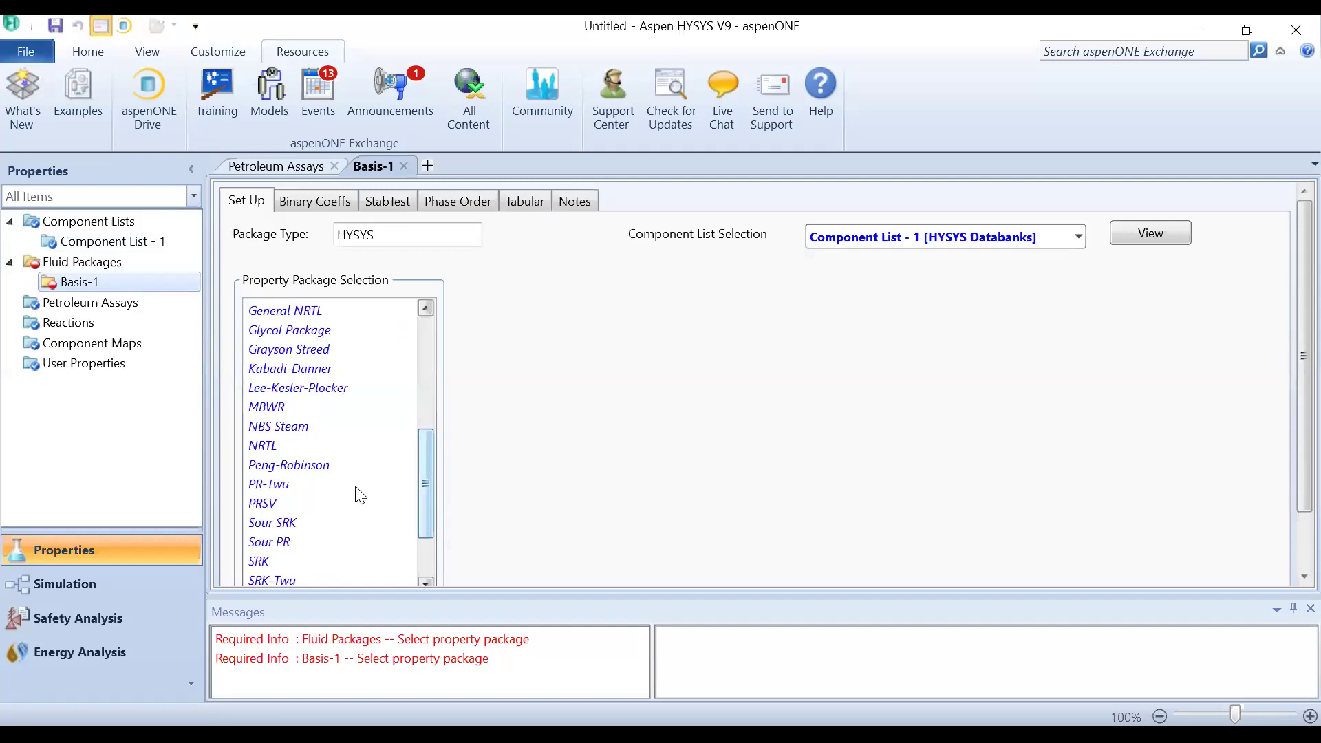
click(325, 467)
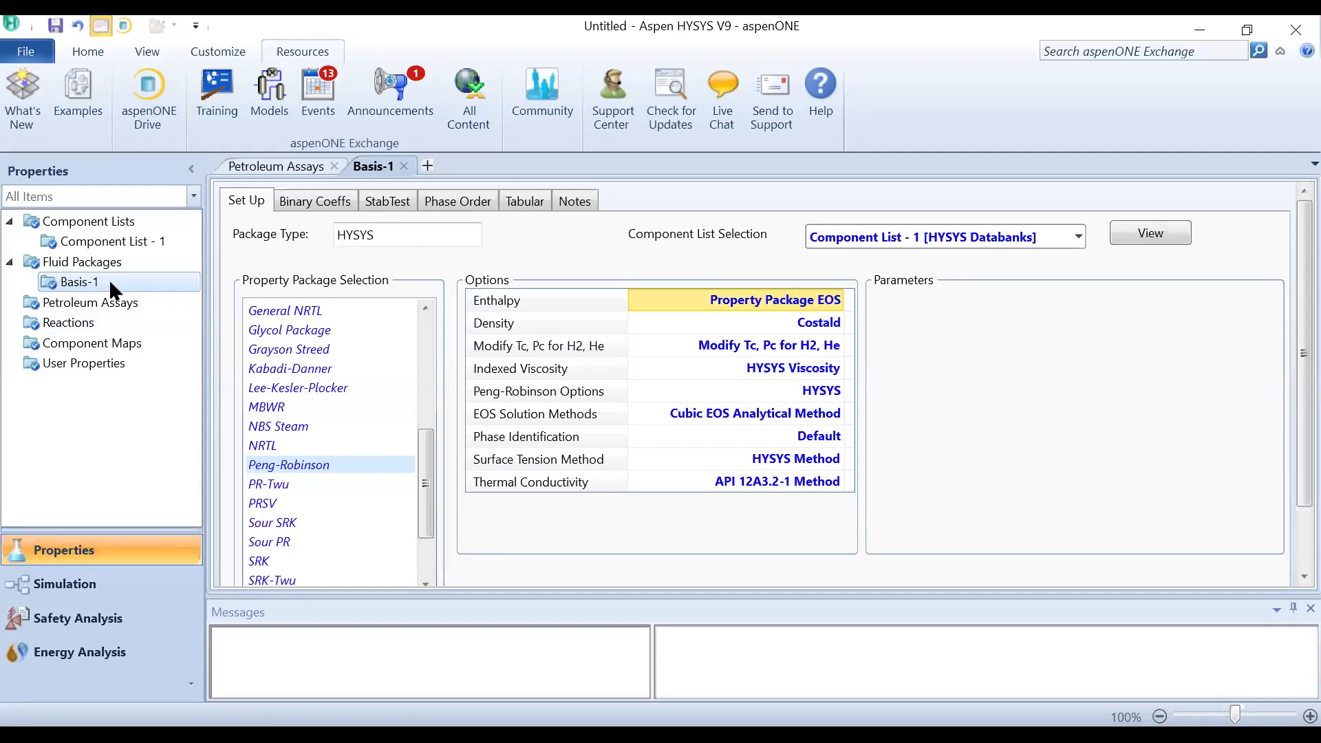
click(88, 584)
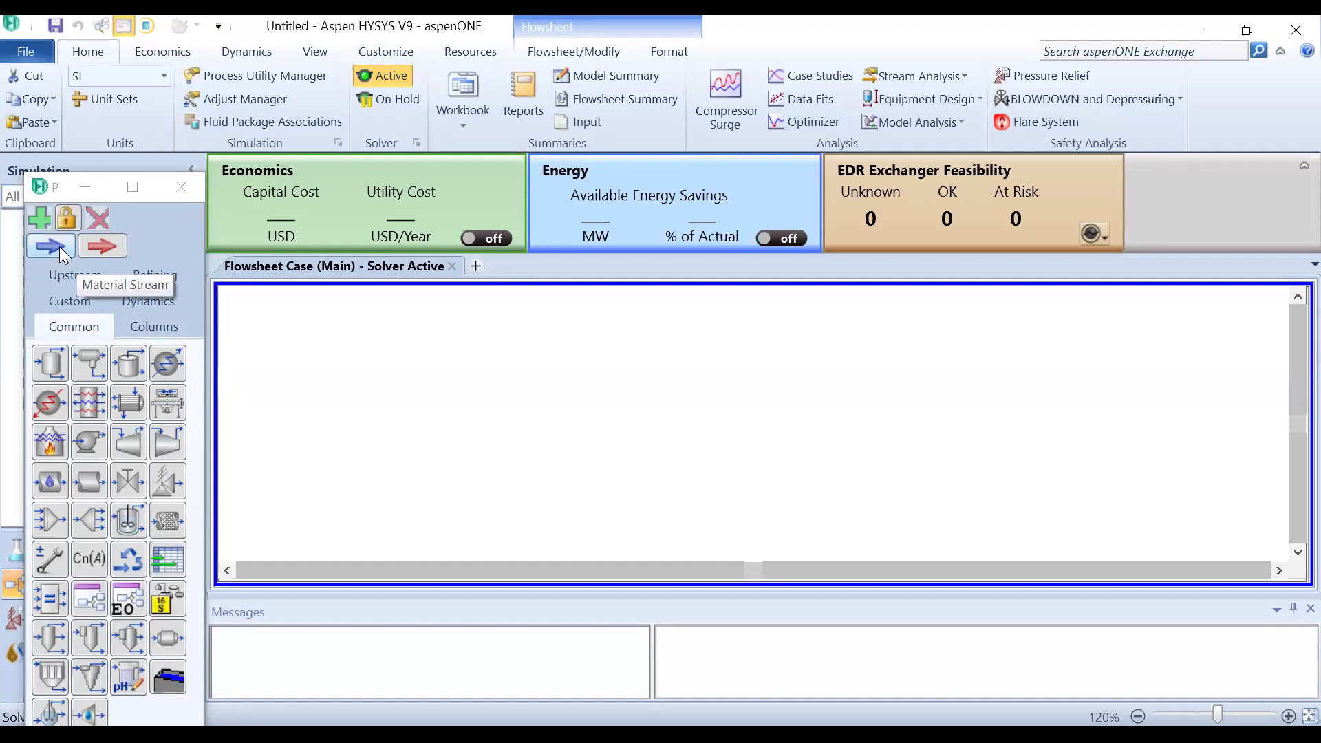
Step: Place a material stream on the empty flowsheet as the feed
click(304, 363)
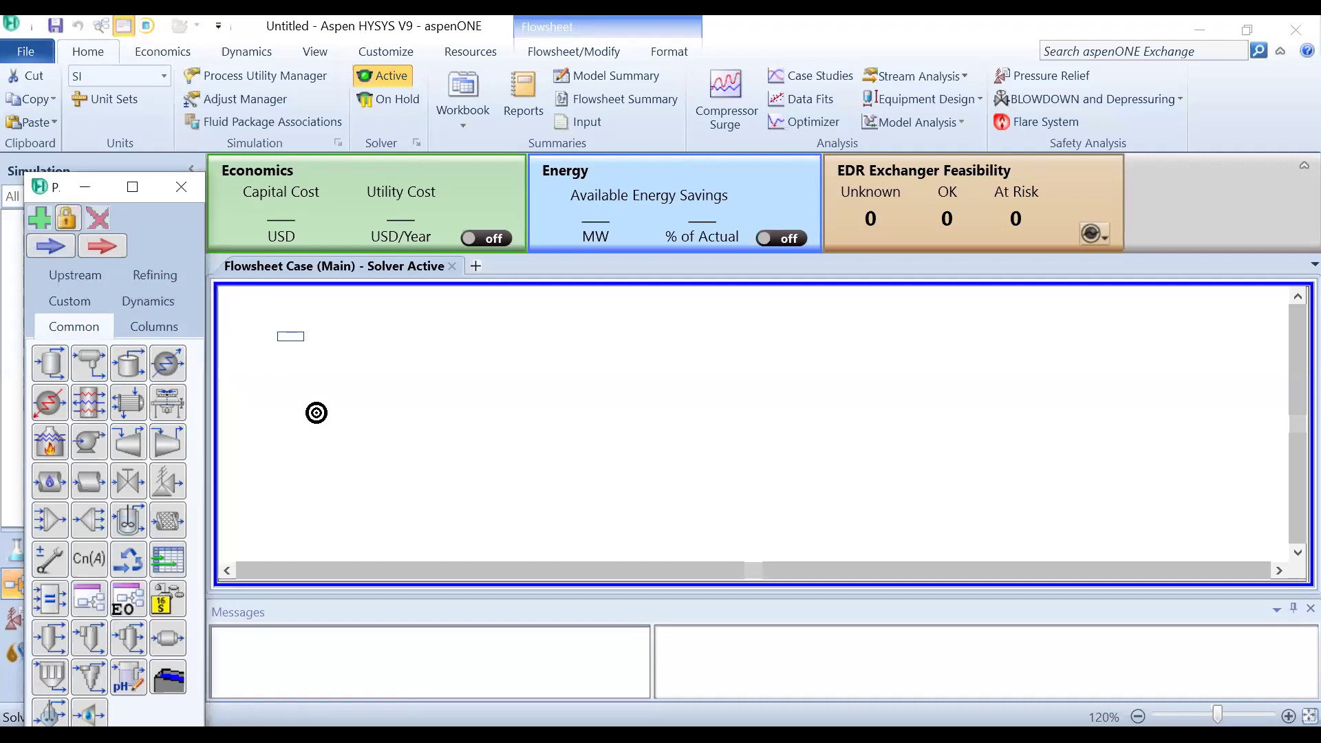
click(297, 412)
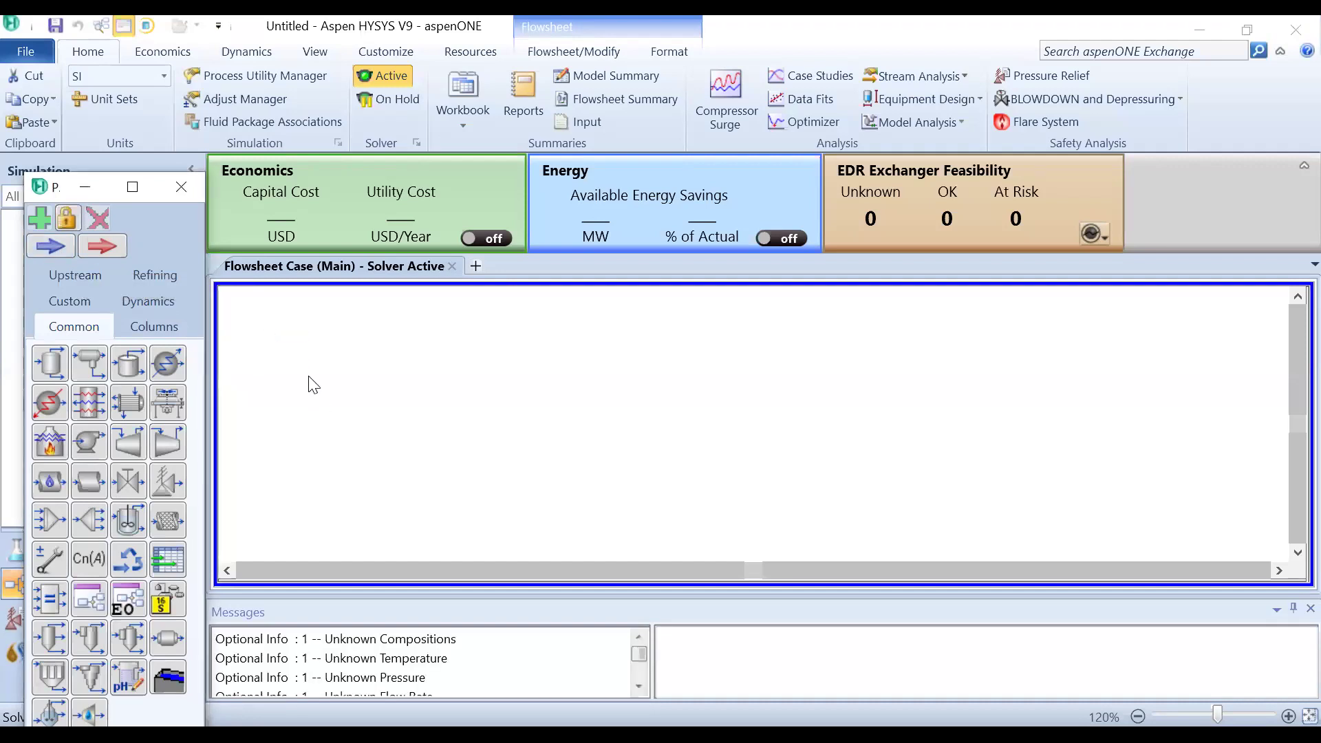
click(353, 371)
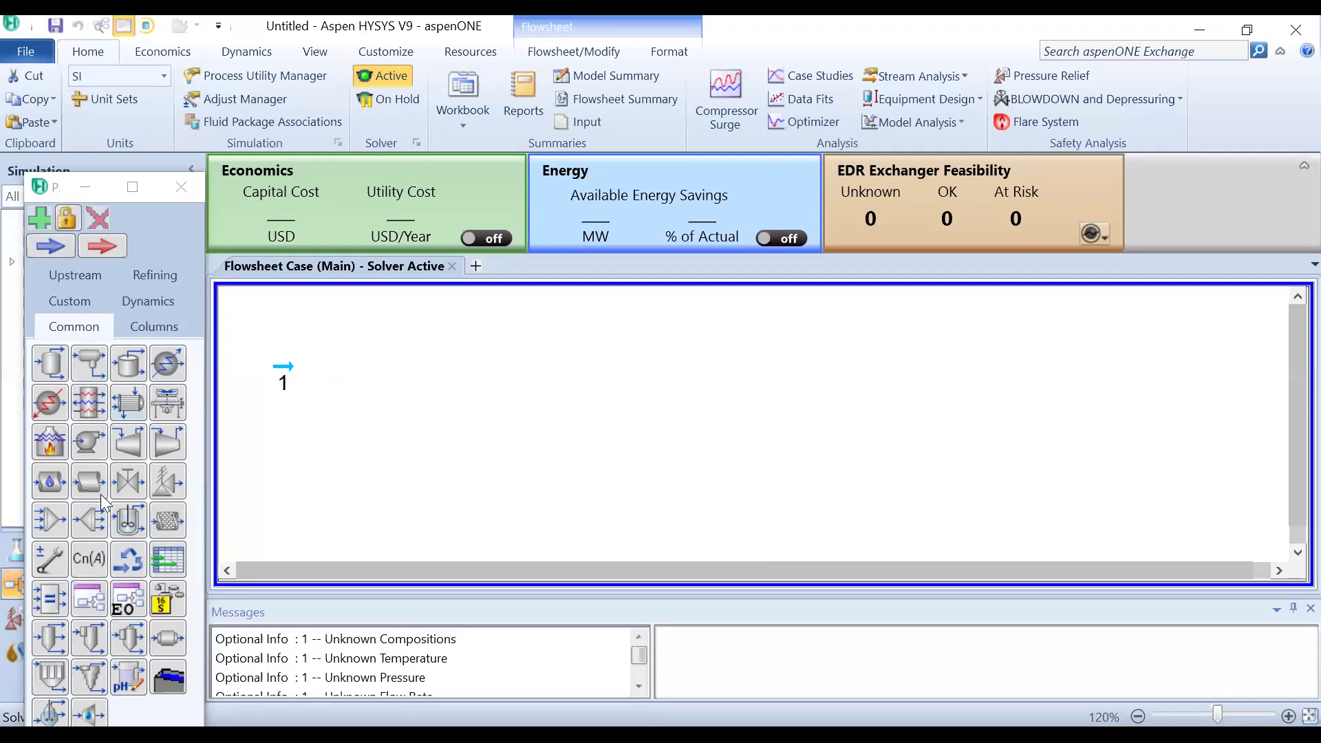
Step: Add a control valve to the flowsheet and line it up just downstream of the feed stream
drag(128, 495, 329, 375)
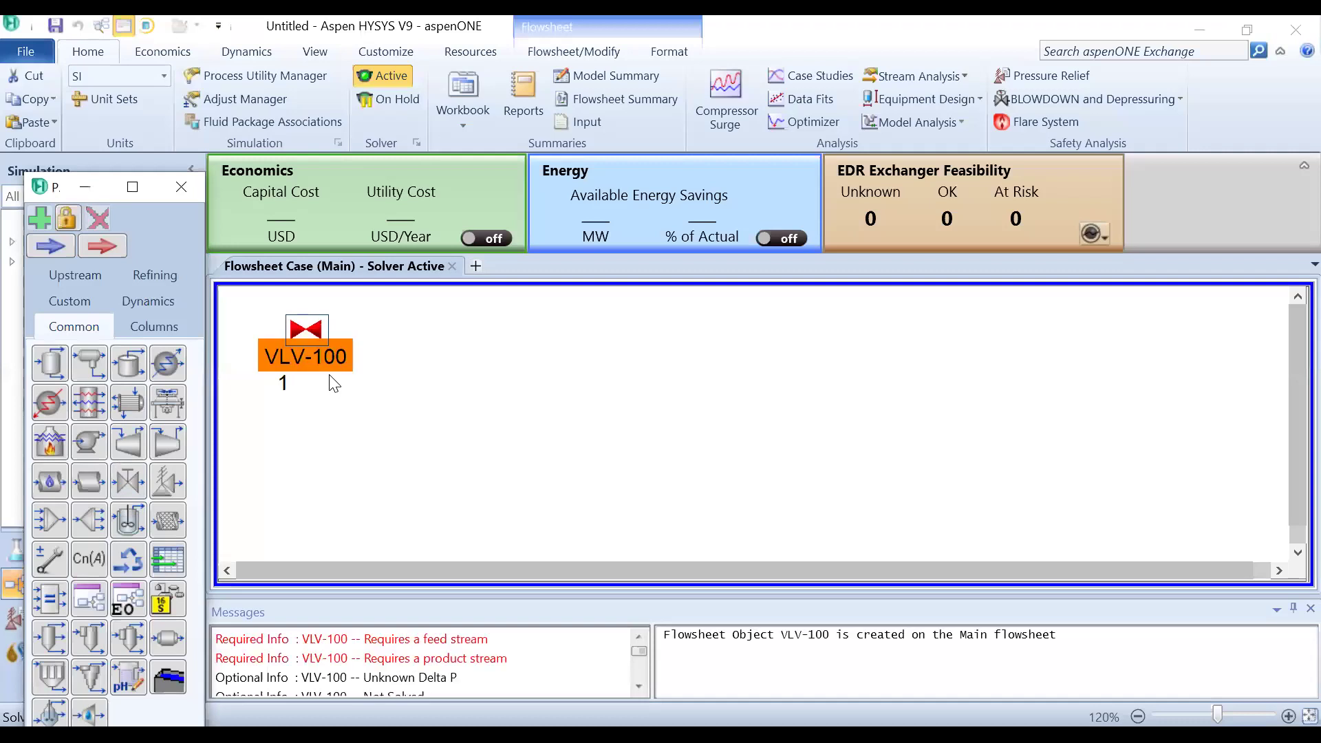
click(318, 358)
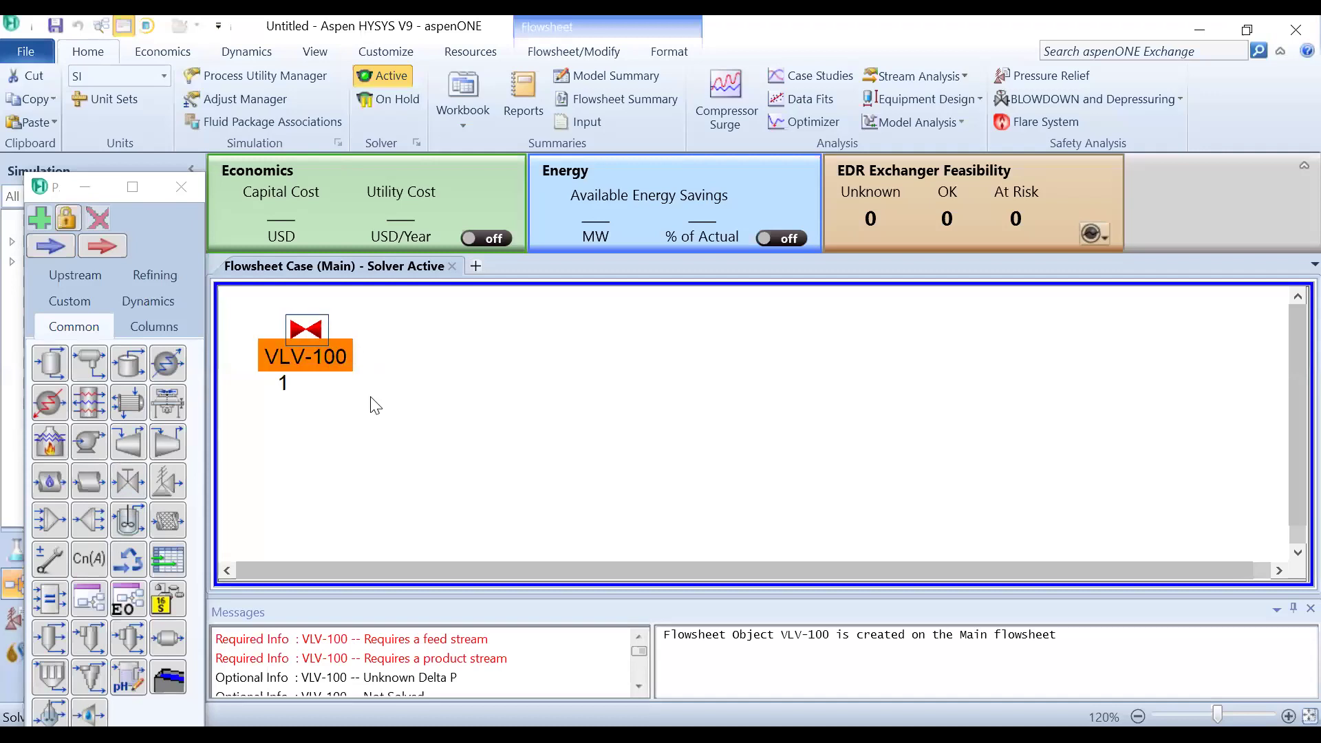
mouse_move(344, 367)
mouse_down()
mouse_move(352, 355)
mouse_move(364, 364)
mouse_up()
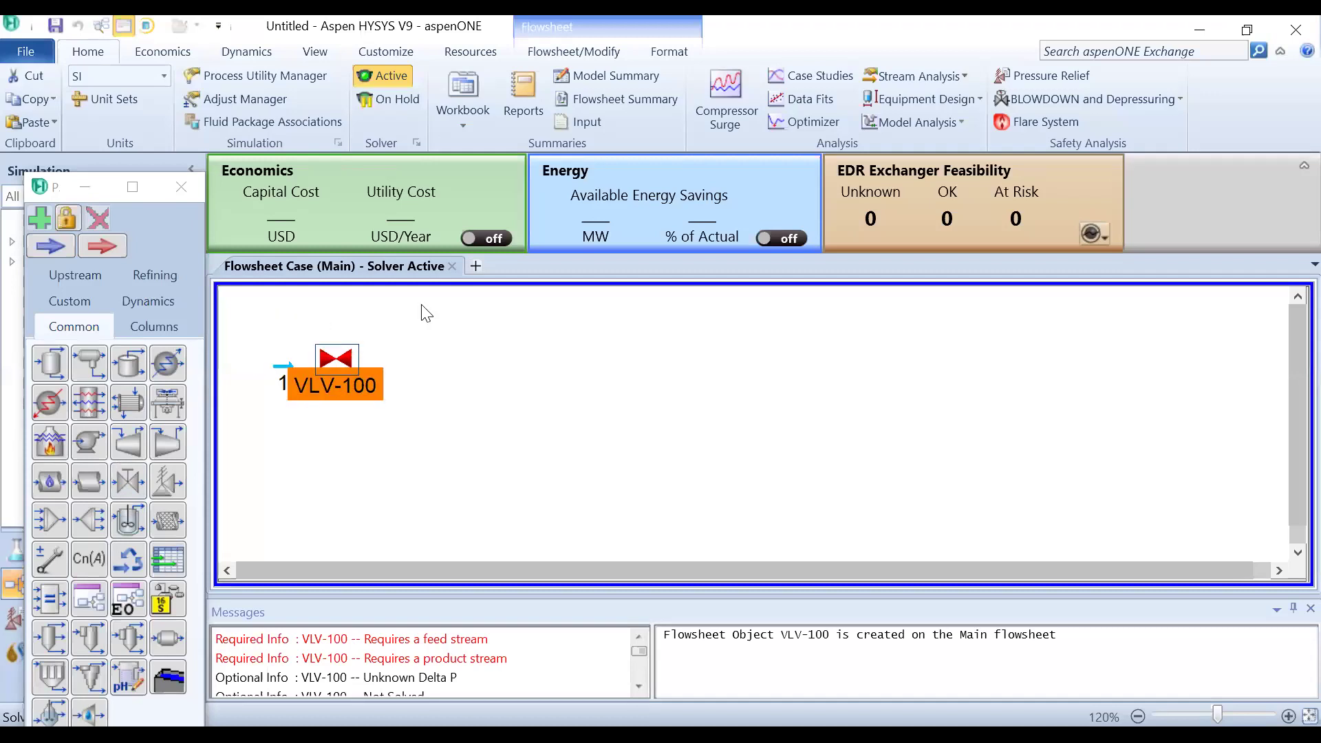
click(284, 362)
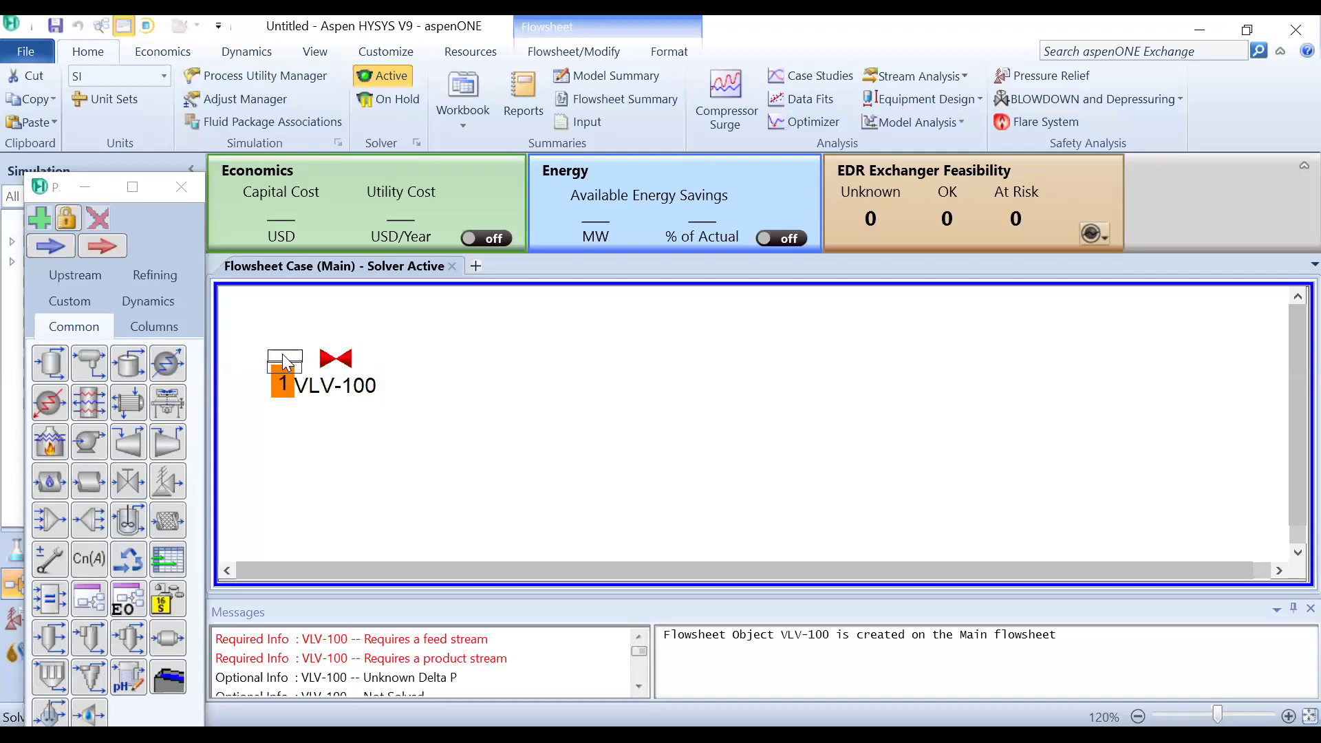
click(328, 430)
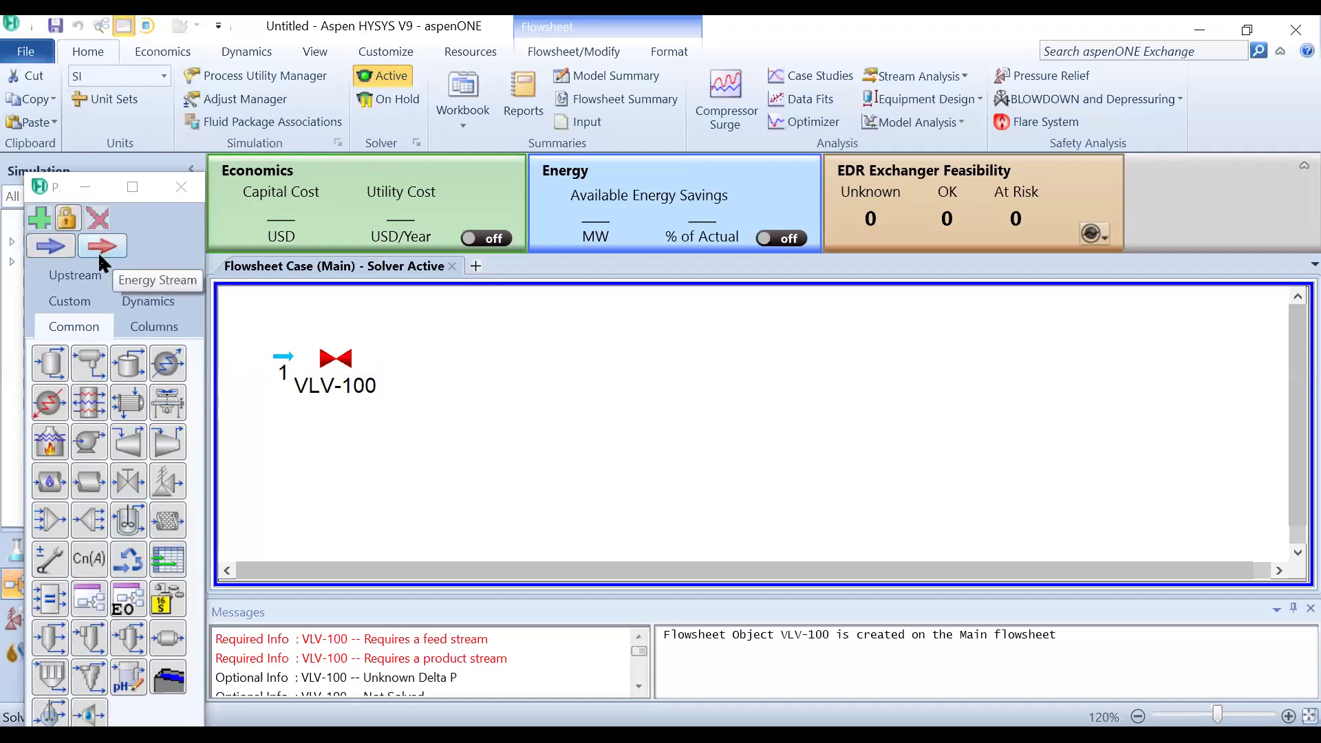
Step: Place a material stream downstream of the valve and a heater after it, aligned in the same row
click(55, 243)
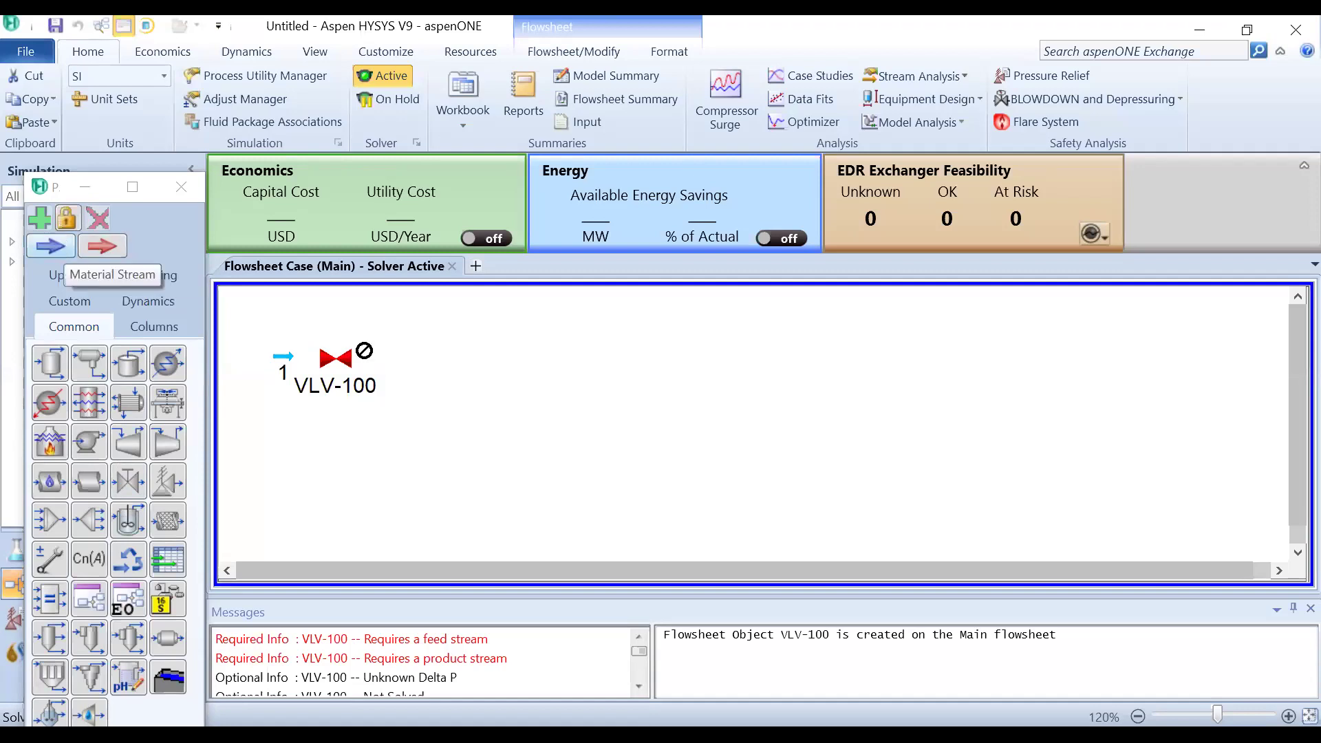
click(445, 392)
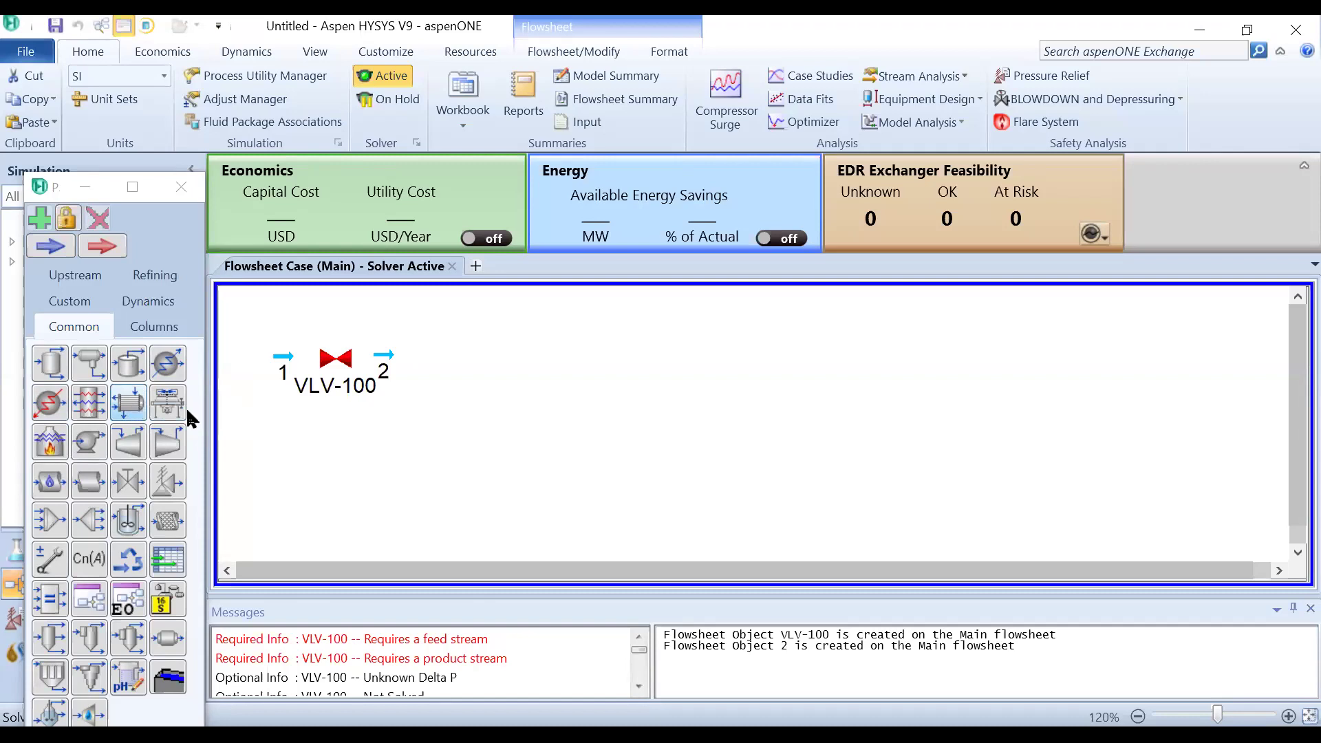
click(55, 408)
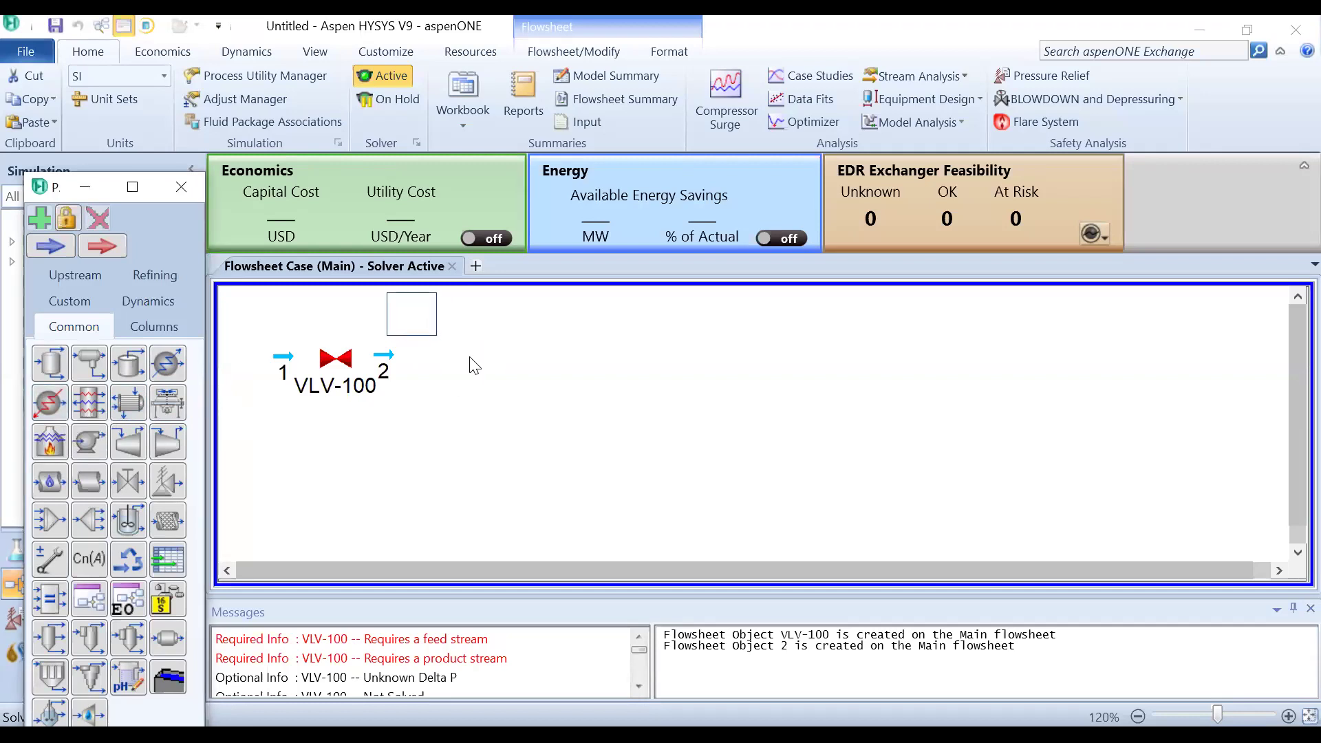
click(468, 357)
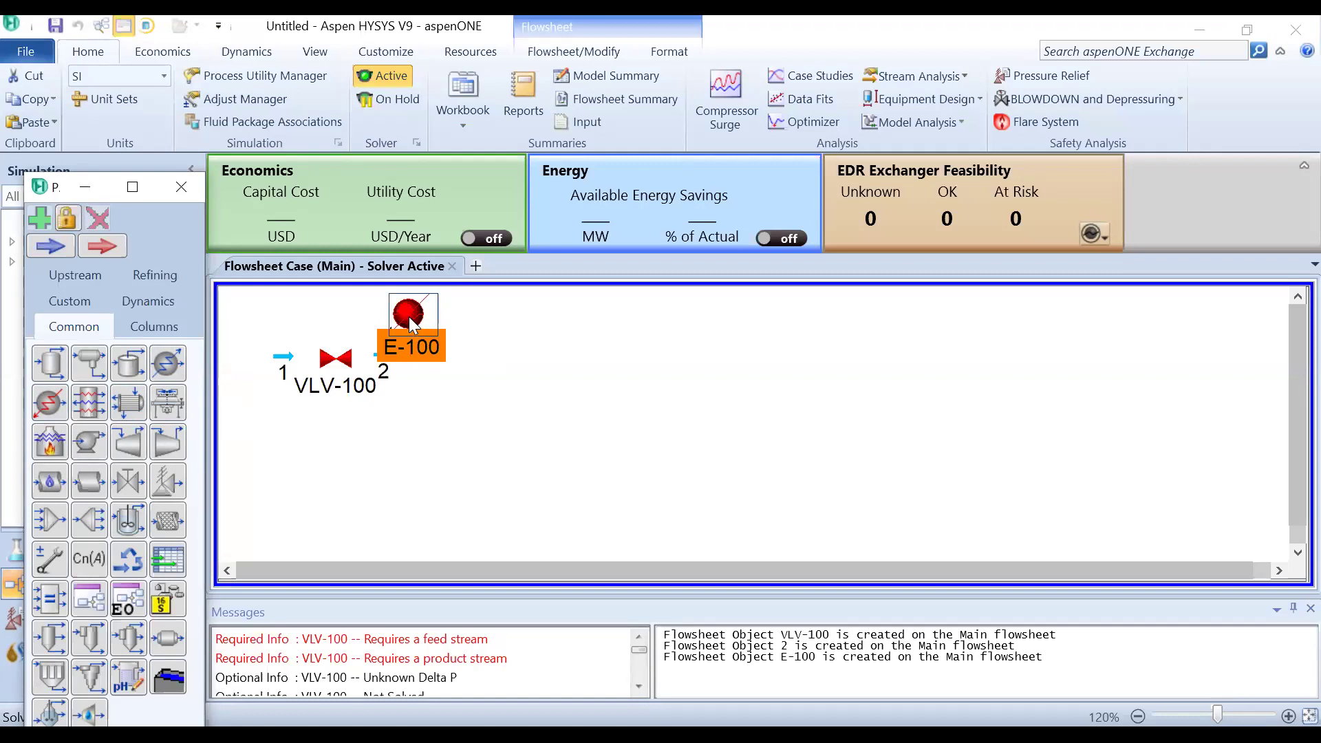
click(411, 323)
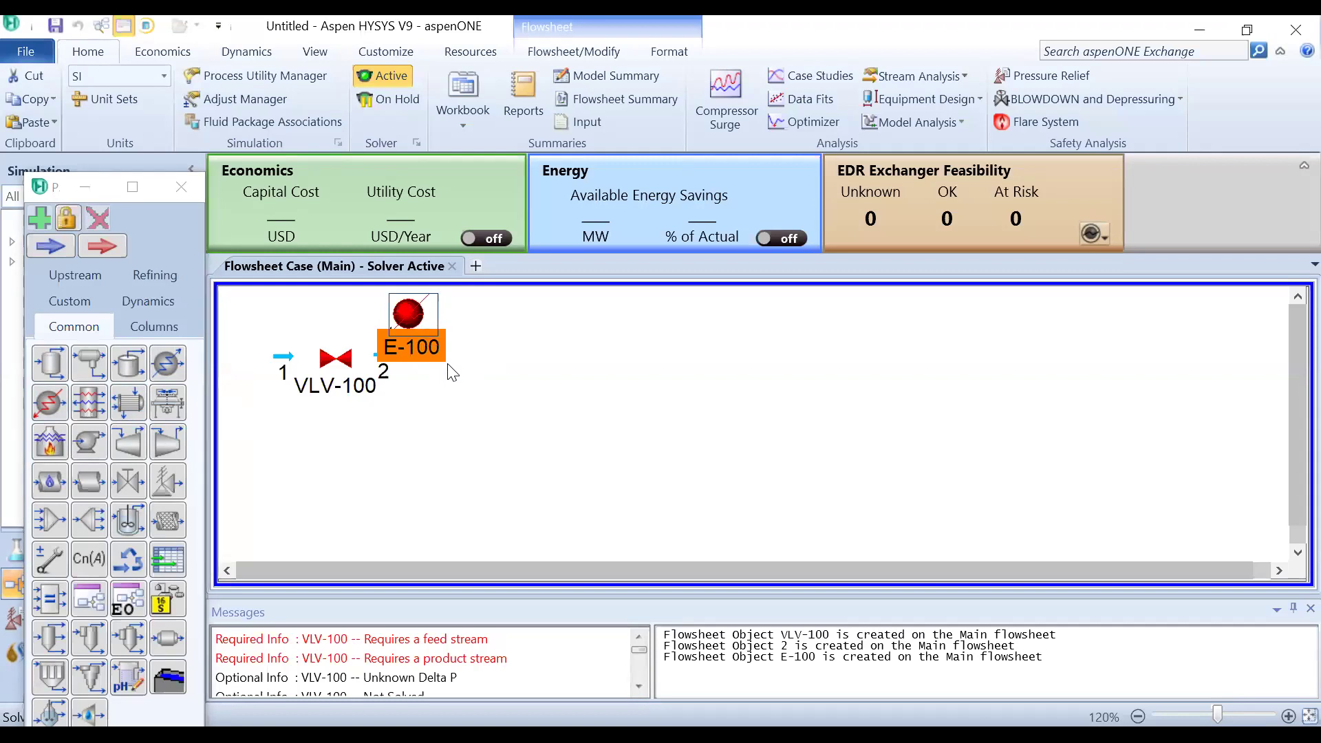
drag(450, 371, 451, 372)
click(531, 348)
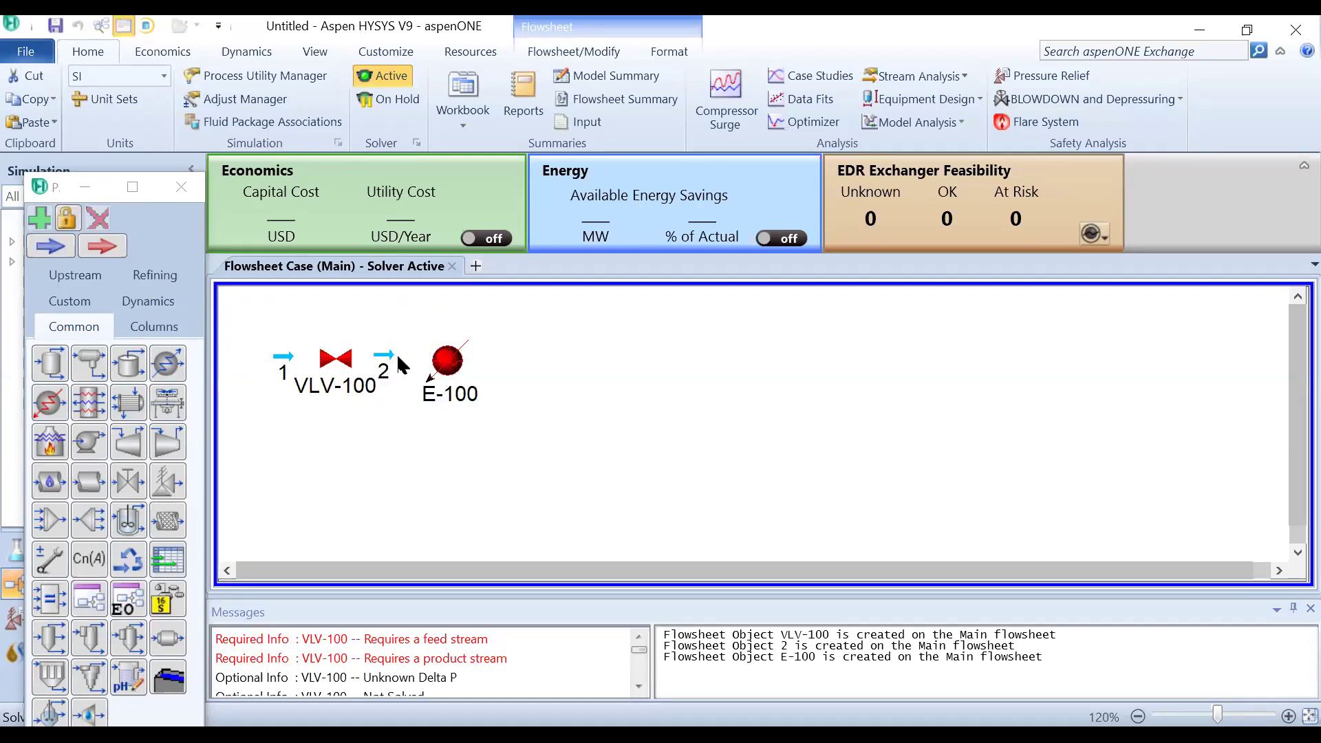
Step: Place a material stream downstream of the heater and an energy stream above the heater
drag(69, 249, 637, 397)
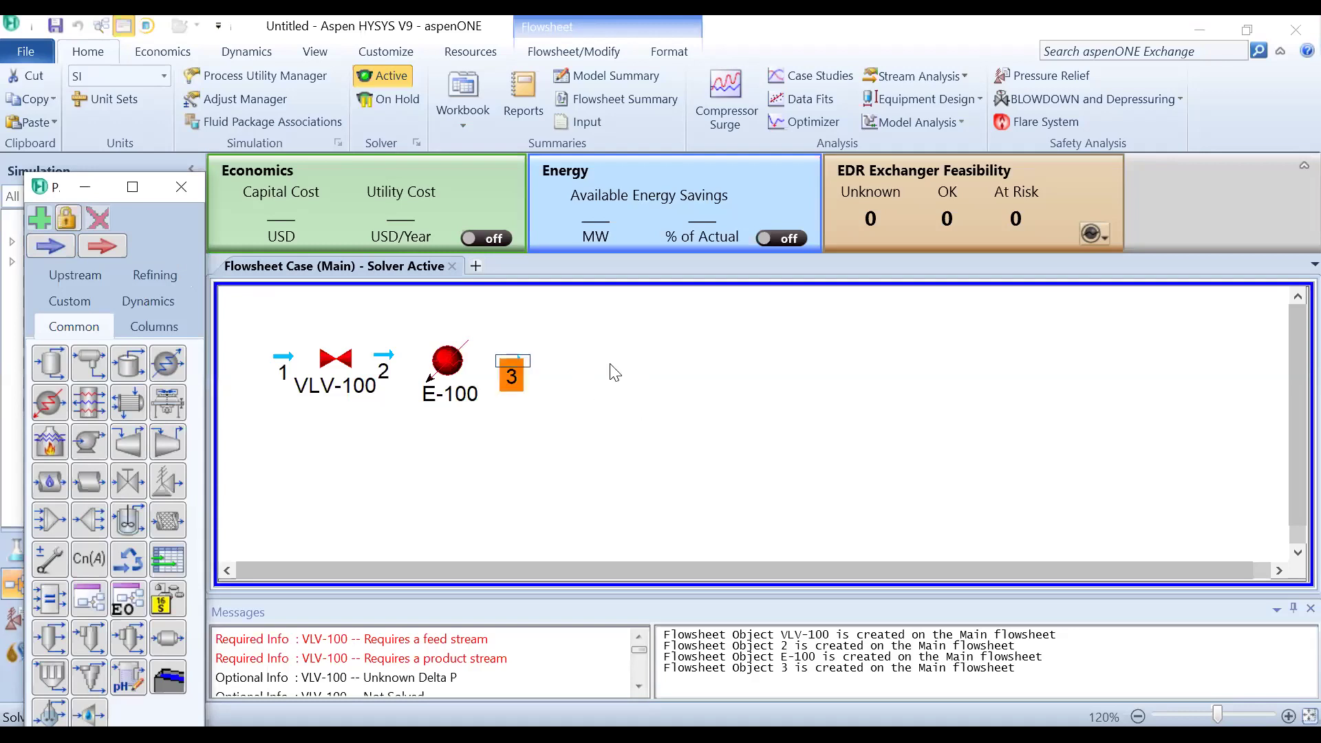
click(582, 322)
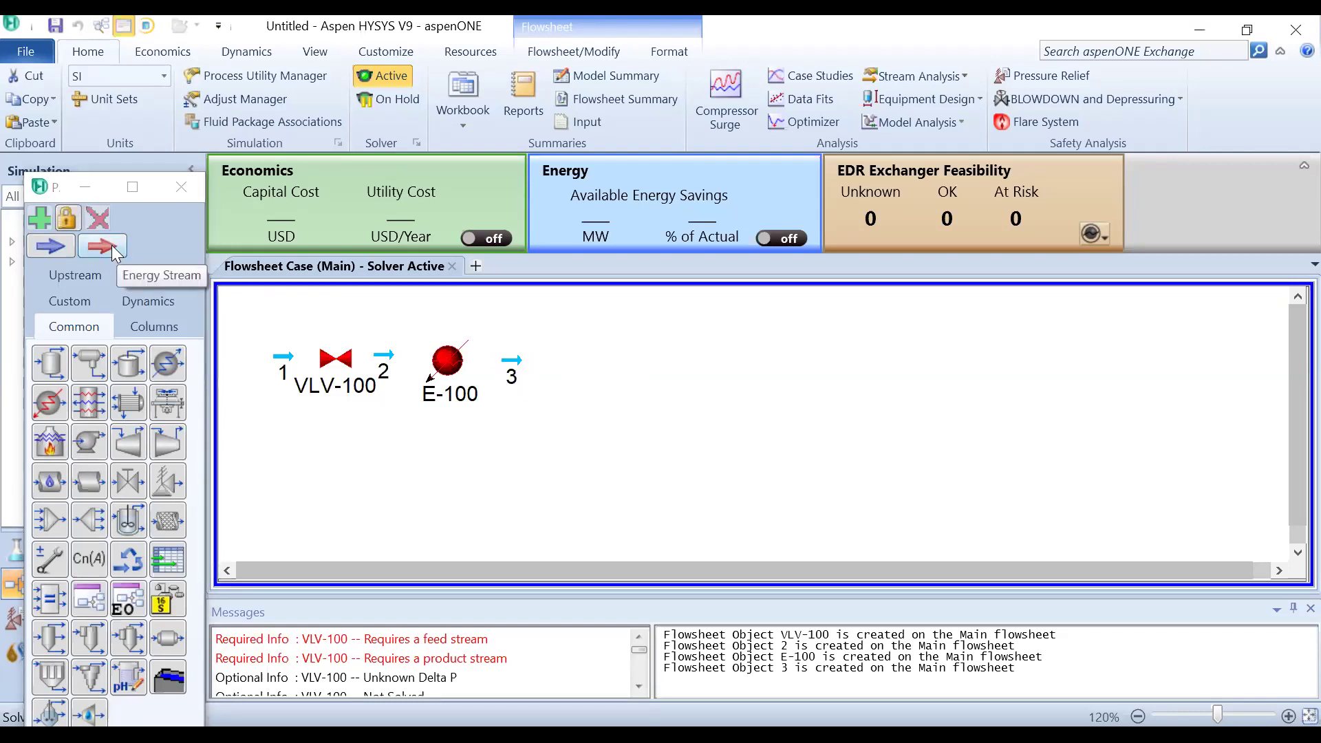
drag(112, 245, 530, 341)
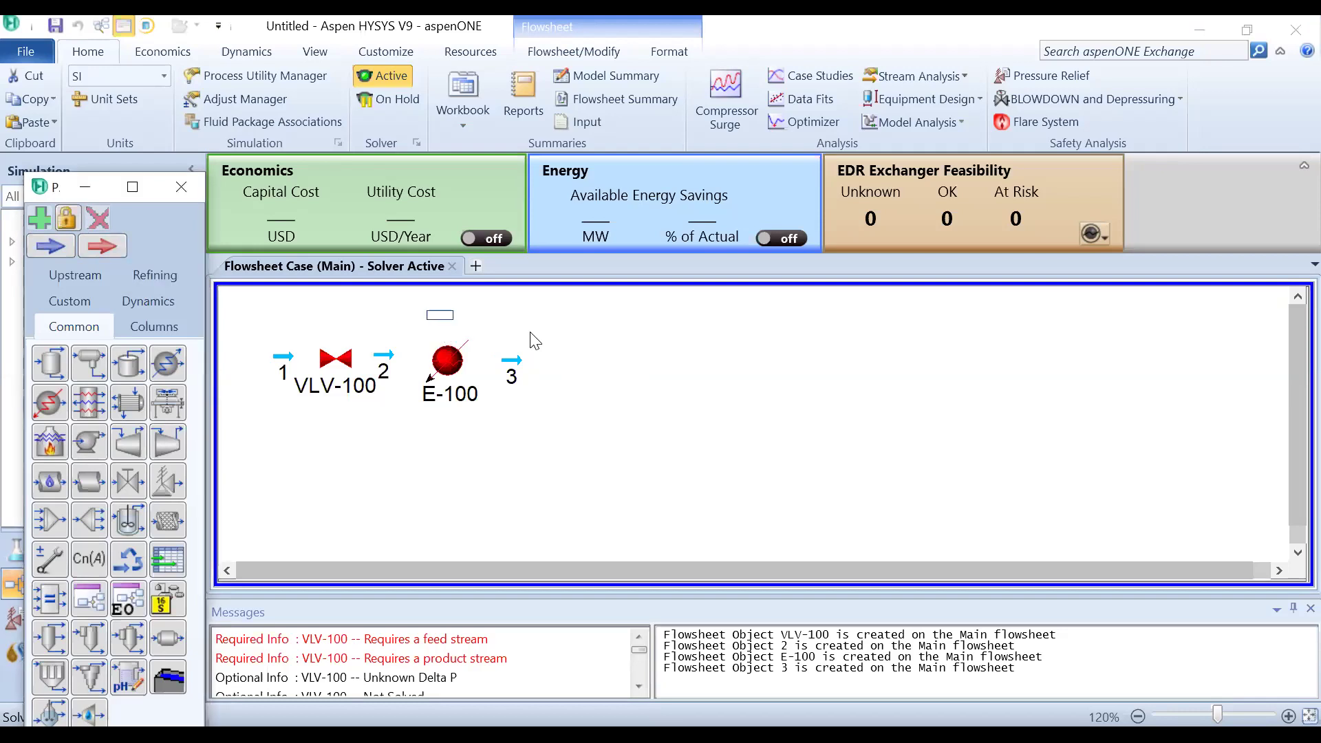
click(557, 343)
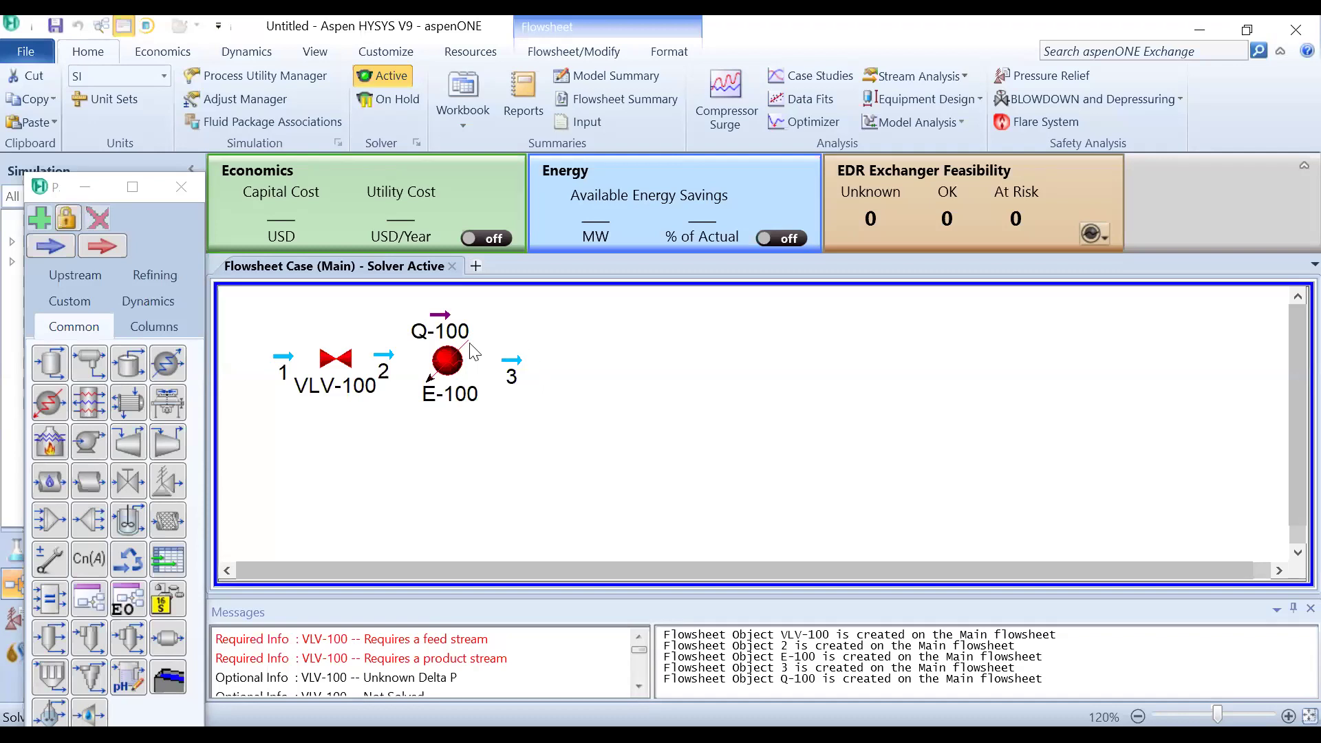
Step: Add a separator vessel to the flowsheet downstream of the heater's outlet stream
mouse_move(449, 337)
drag(51, 374, 733, 498)
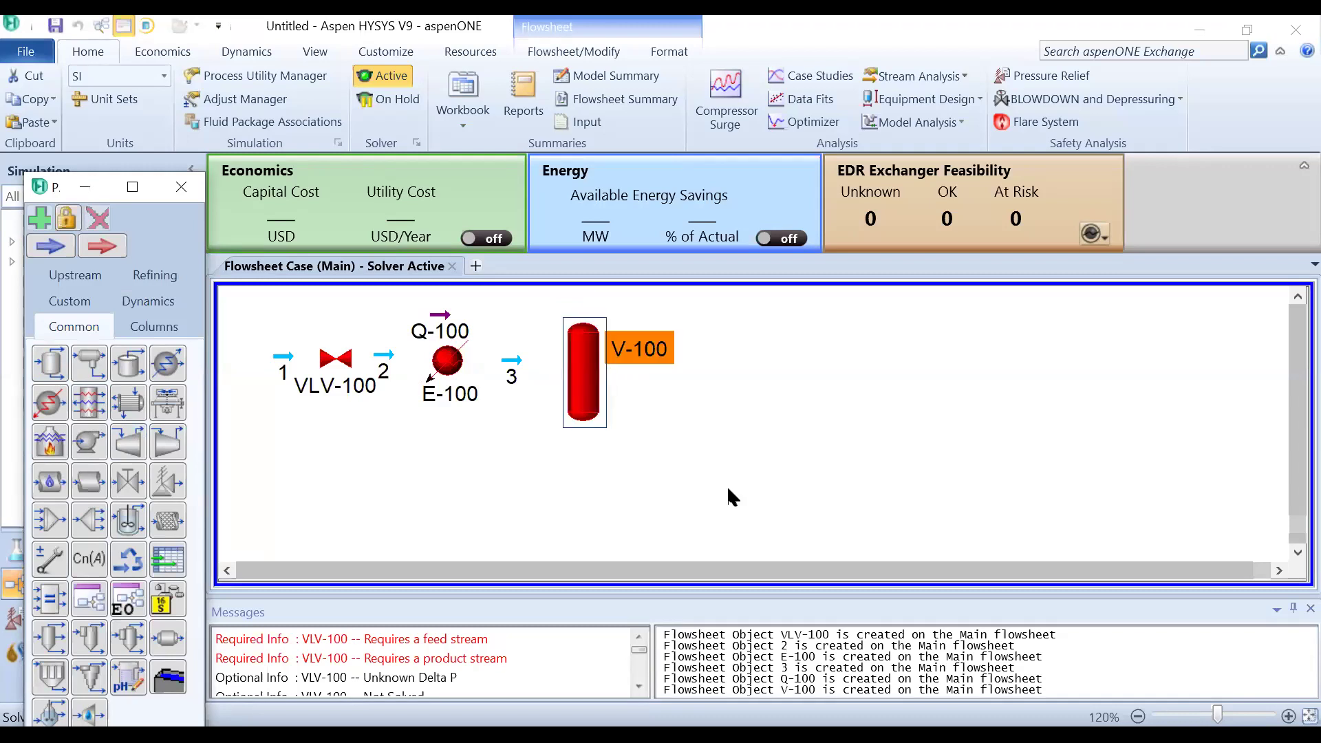
click(722, 484)
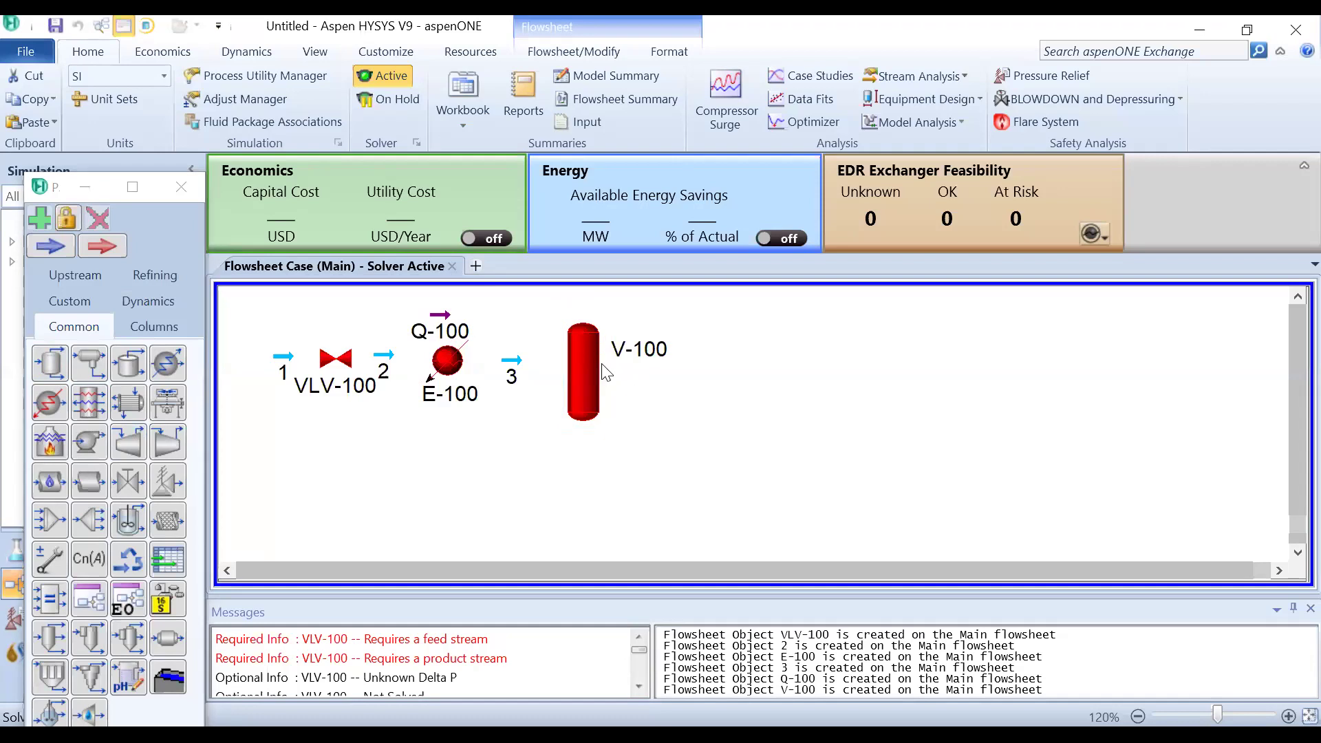
Step: Place a material stream beside the top of the separator vessel as its overhead outlet
mouse_move(593, 381)
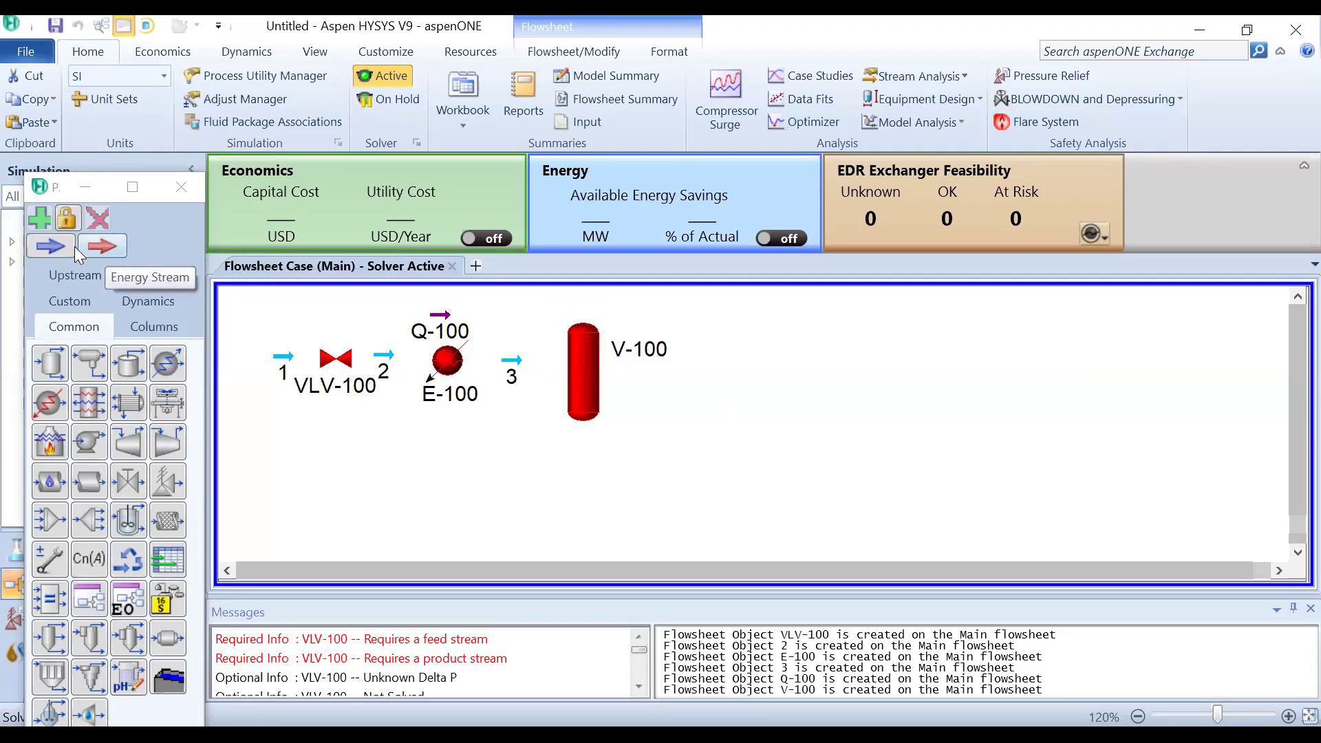
drag(60, 246, 590, 303)
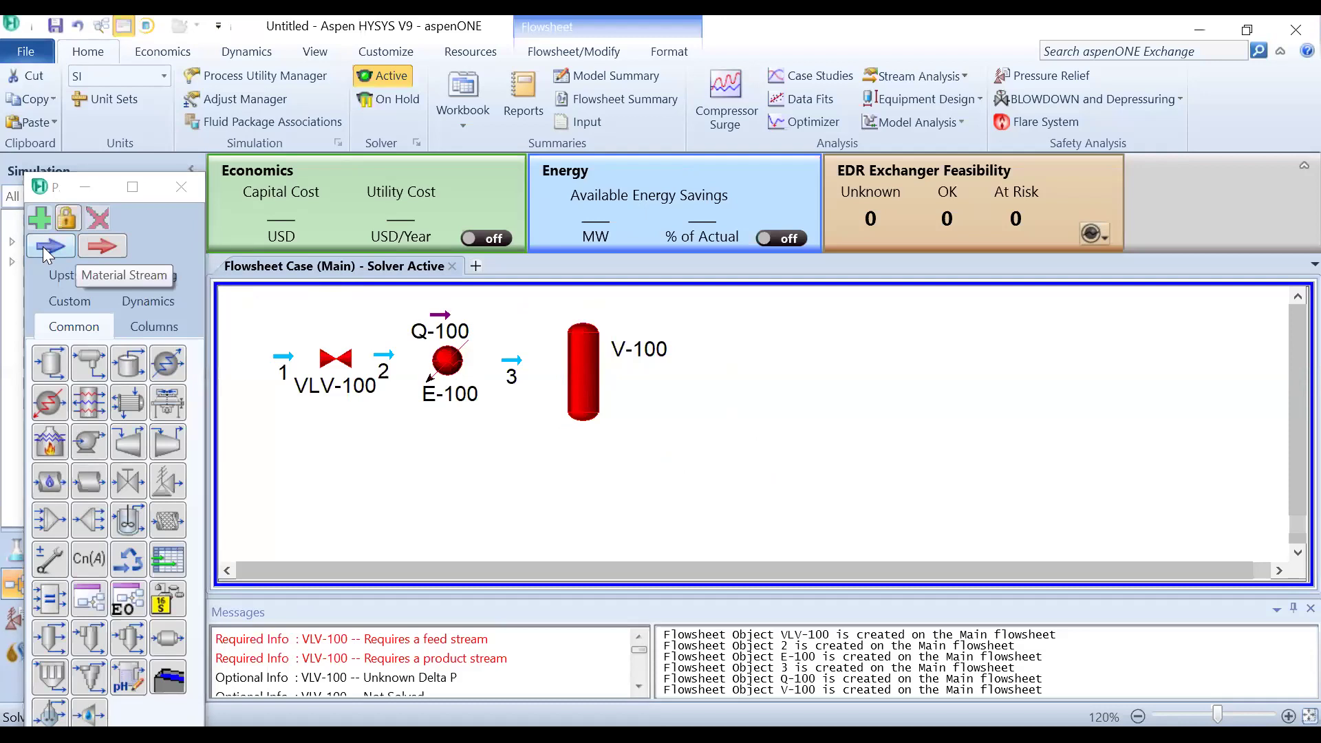
drag(42, 246, 821, 331)
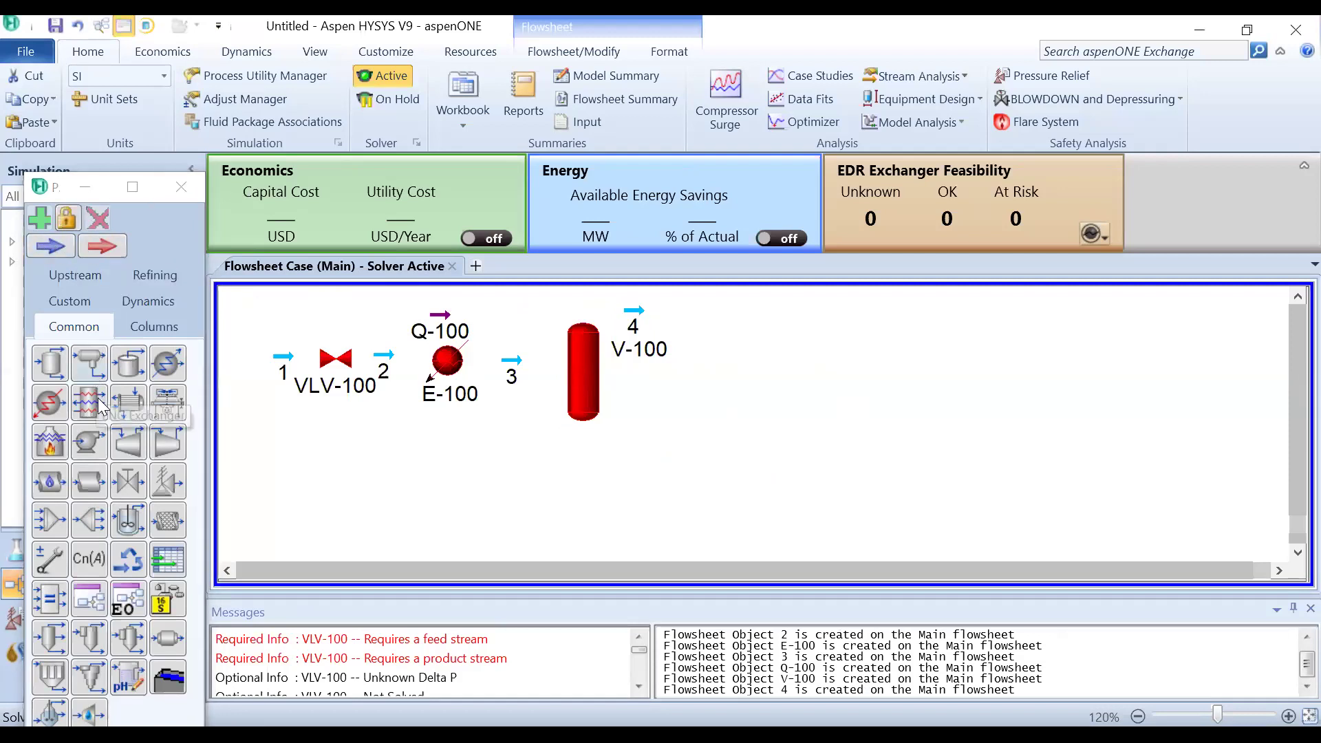
Step: Add a control valve downstream of the separator's overhead stream, followed by another material stream in the same row
click(128, 489)
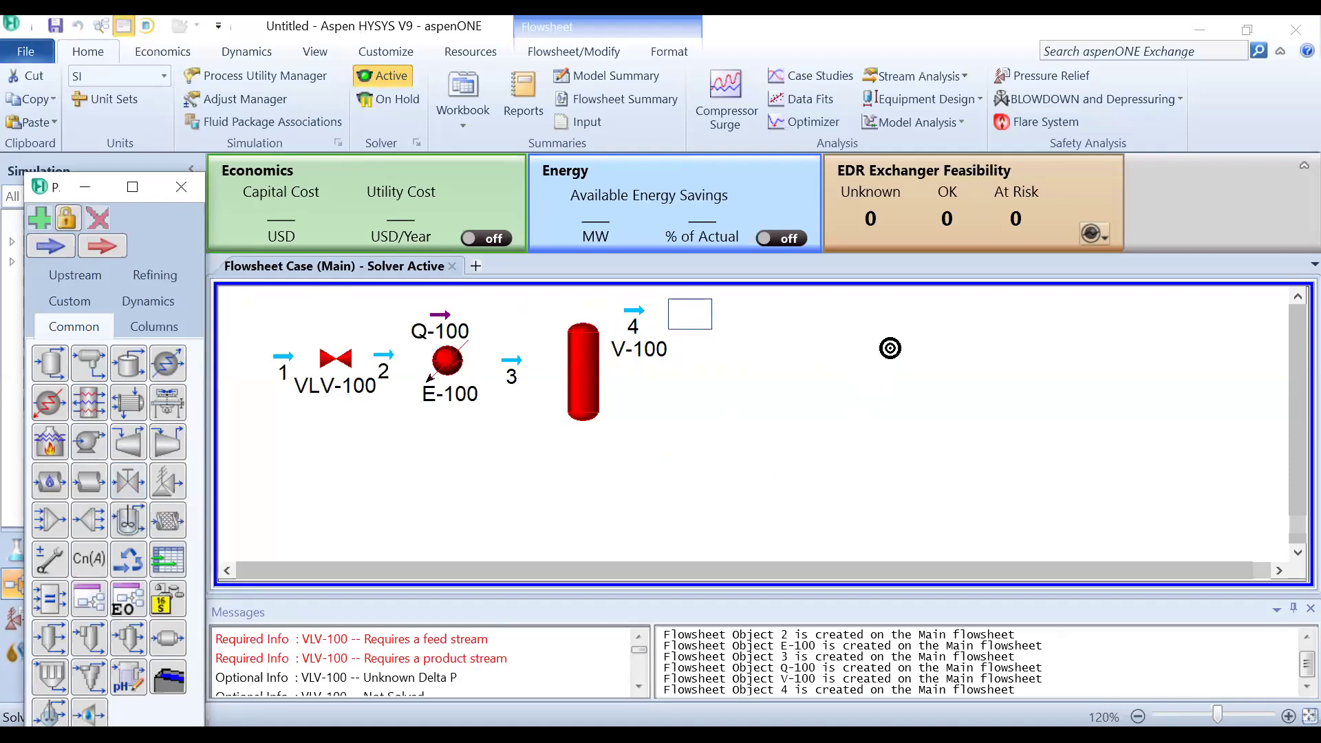
click(890, 348)
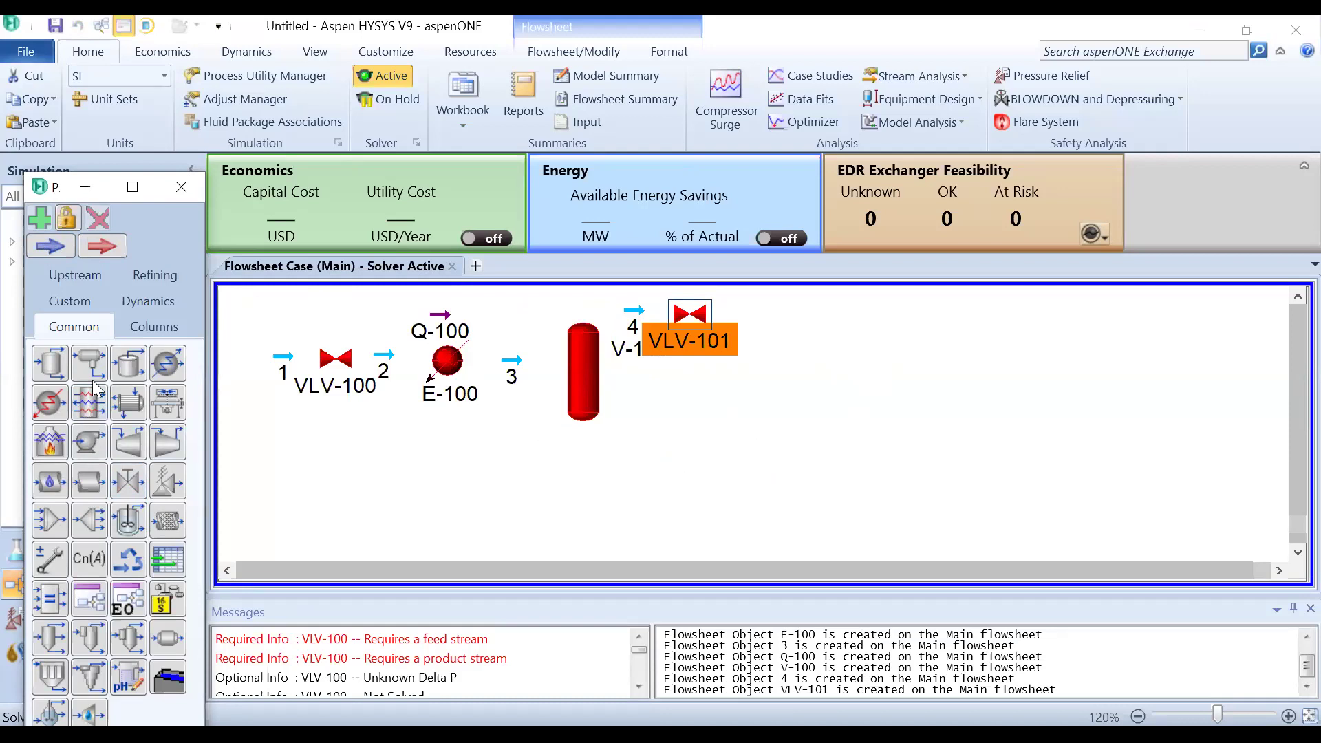
click(52, 245)
click(974, 327)
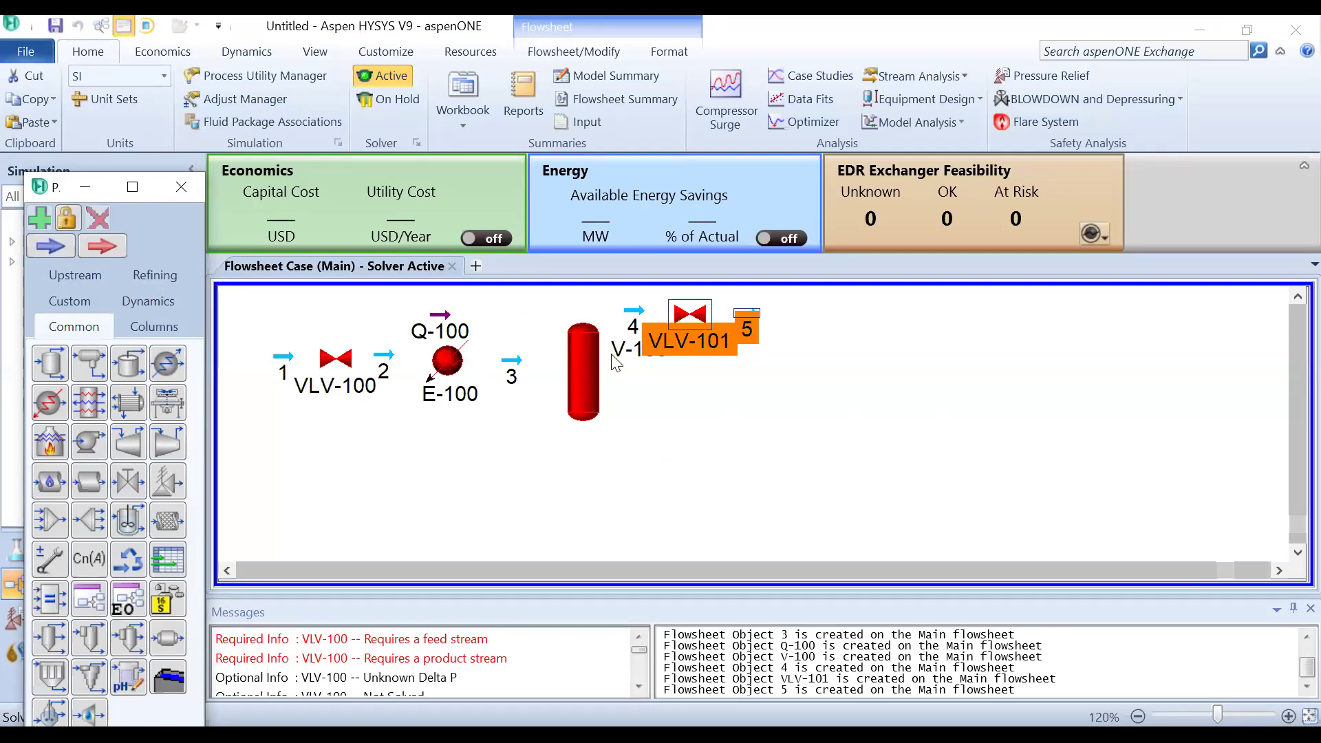
click(890, 352)
Step: Lay out the separator's bottom outlet line with a material stream, a control valve and a second material stream in one row
click(48, 248)
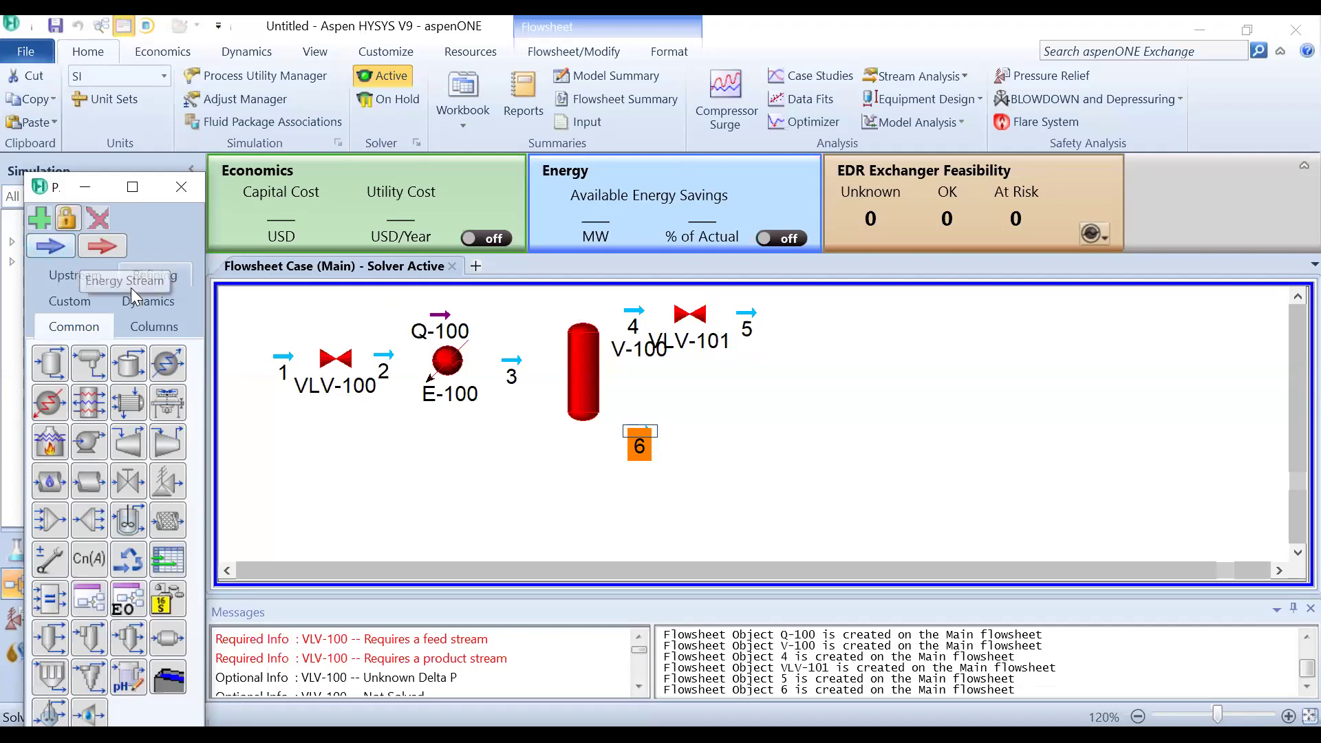
drag(131, 485, 902, 527)
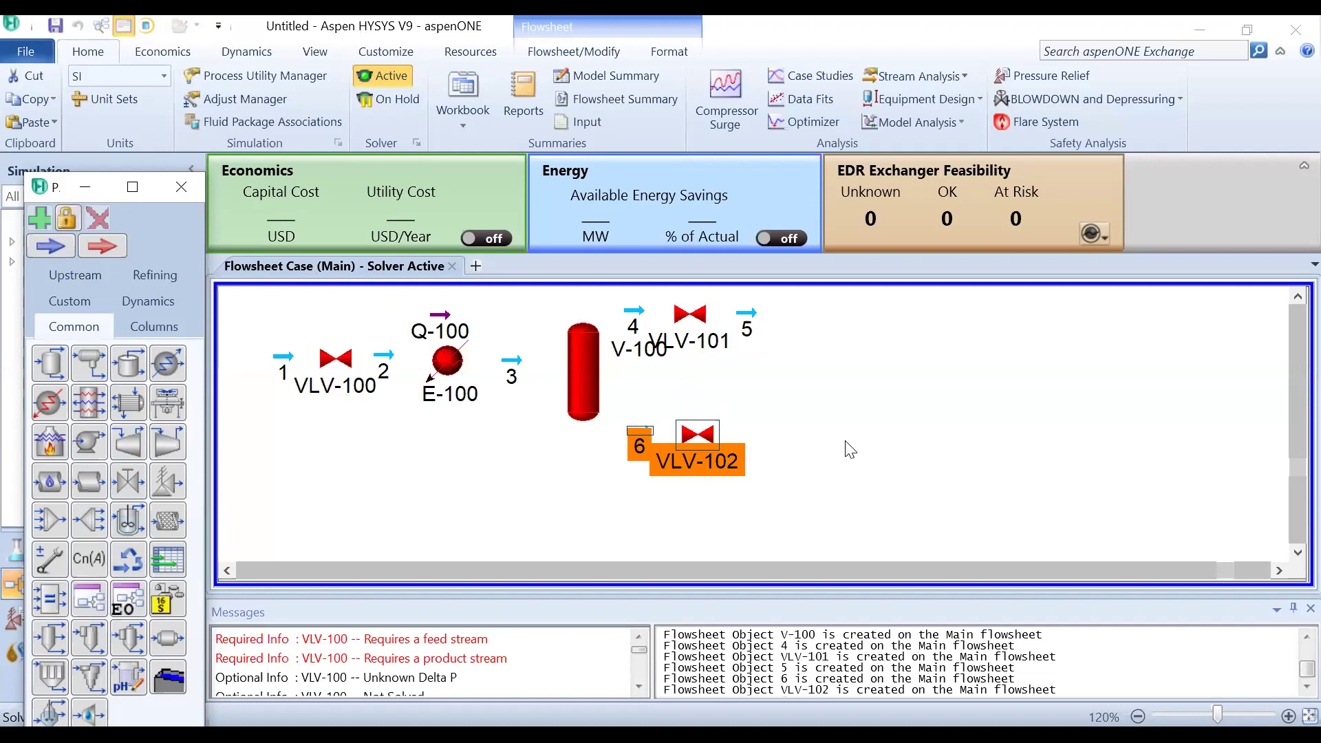
click(247, 375)
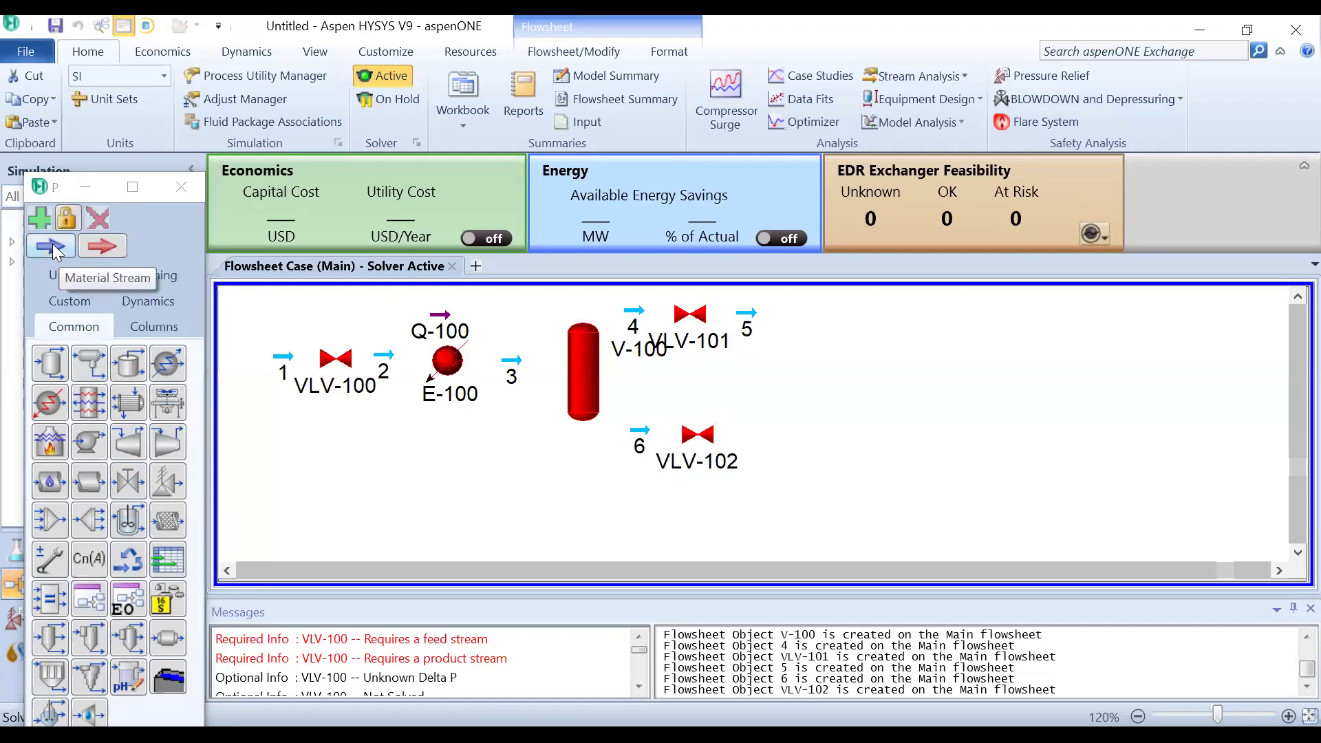
drag(53, 249, 999, 512)
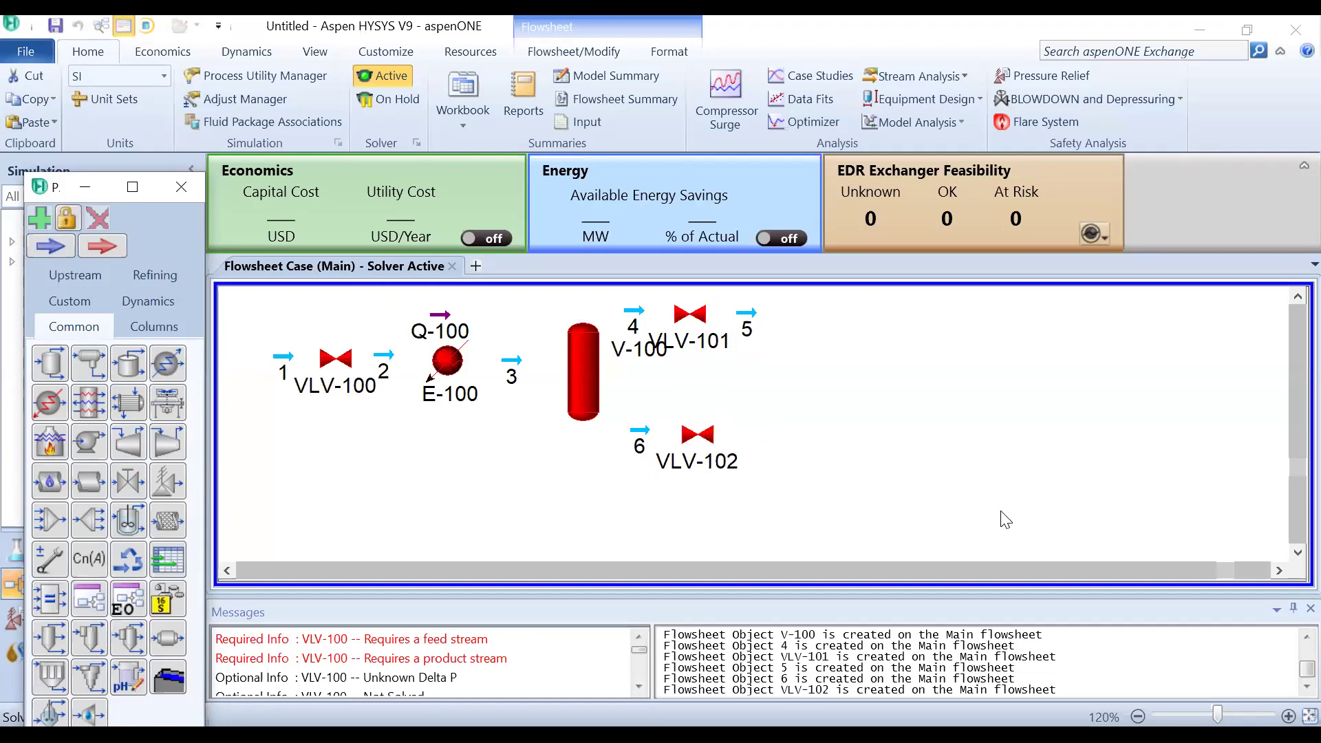
click(974, 462)
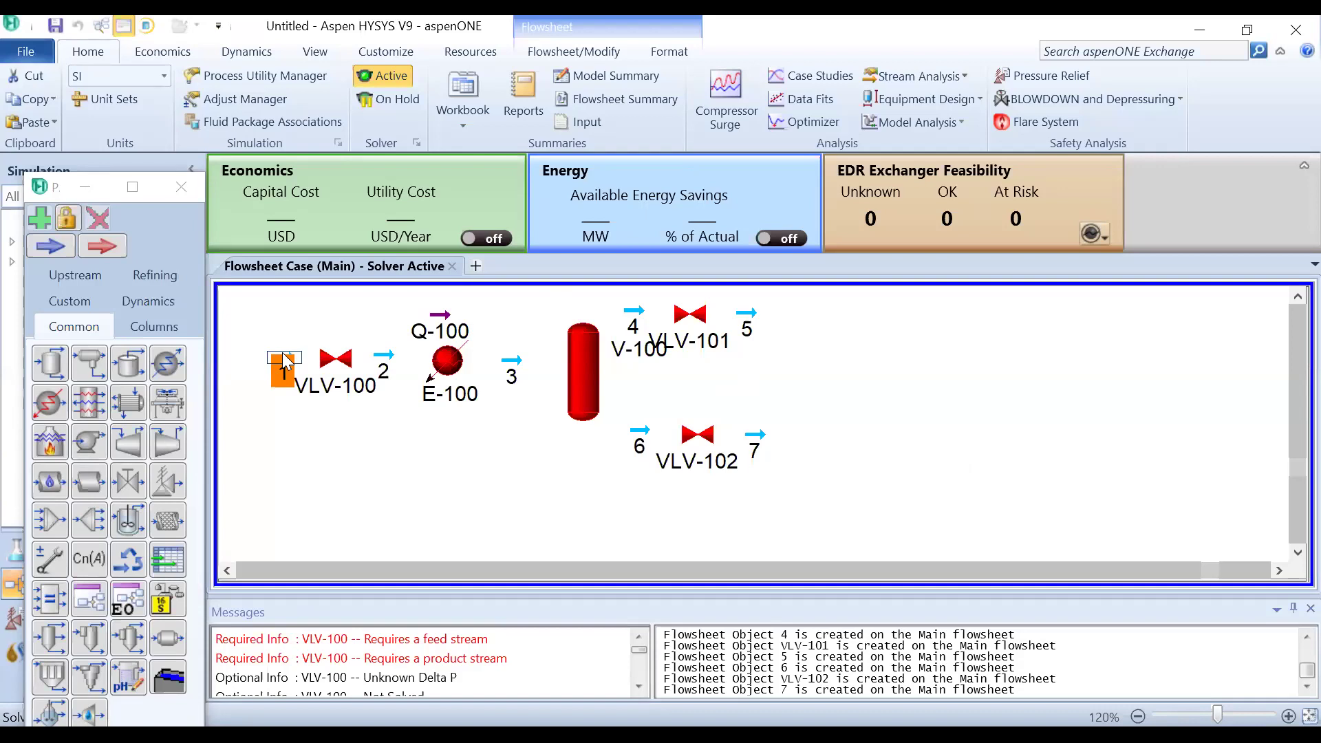
Step: Define feed stream 1's composition with mole fractions of 0.3 methane, 0.3 ethane, 0.2 propane and 0.2 H2O
double_click(284, 361)
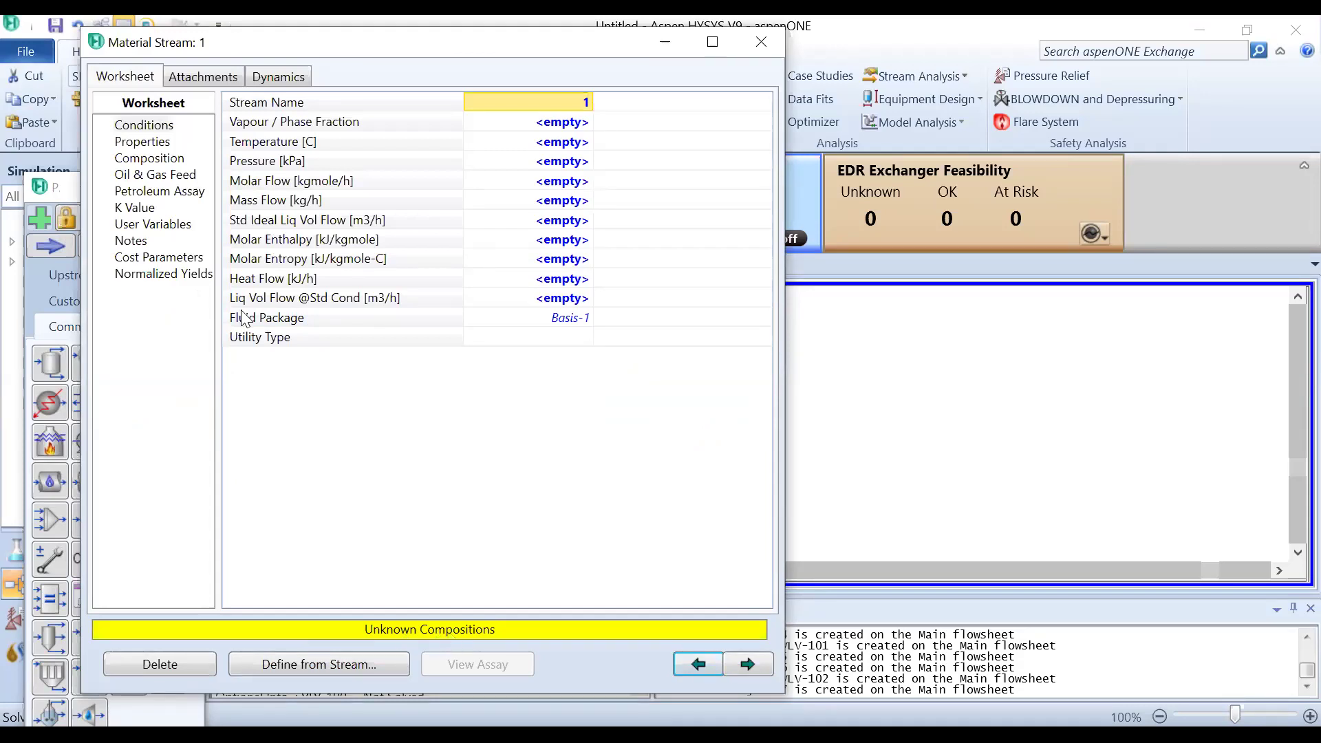
click(164, 162)
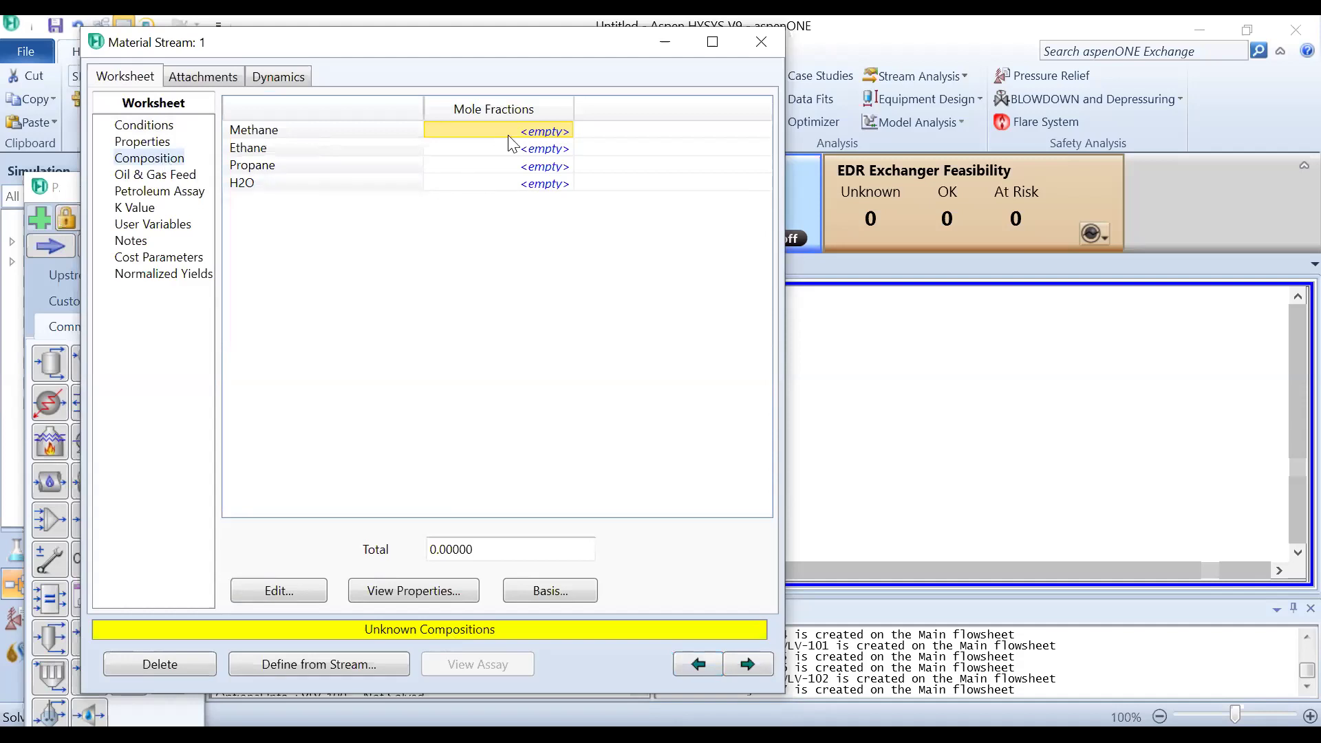
text(0)
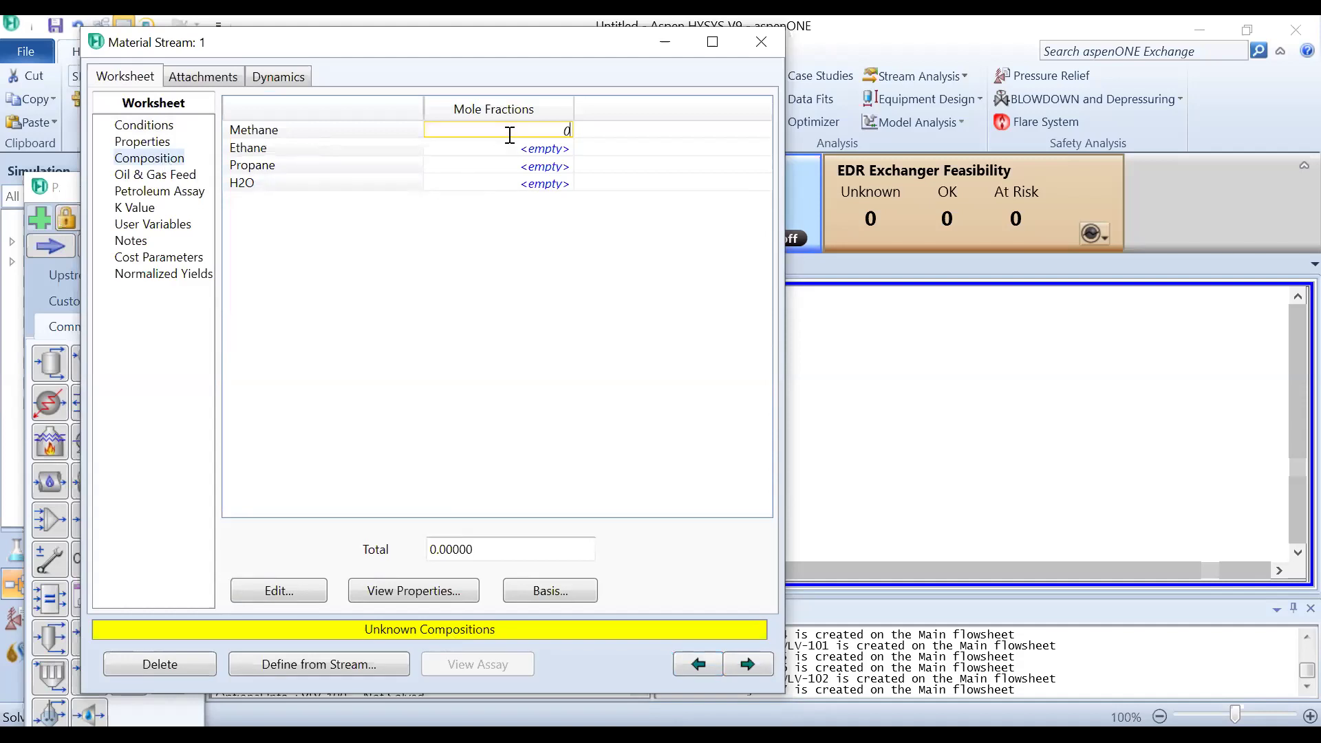
text(.3)
key(Return)
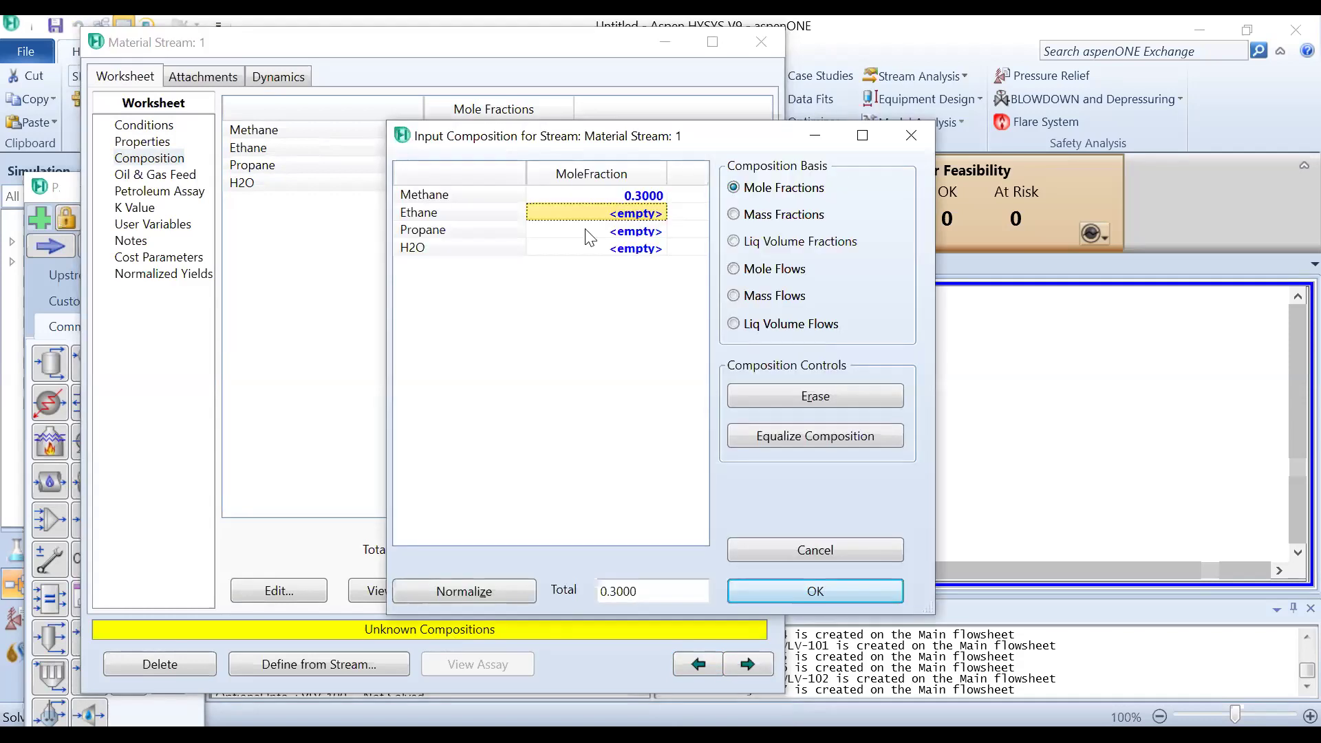
click(621, 214)
text(0.3)
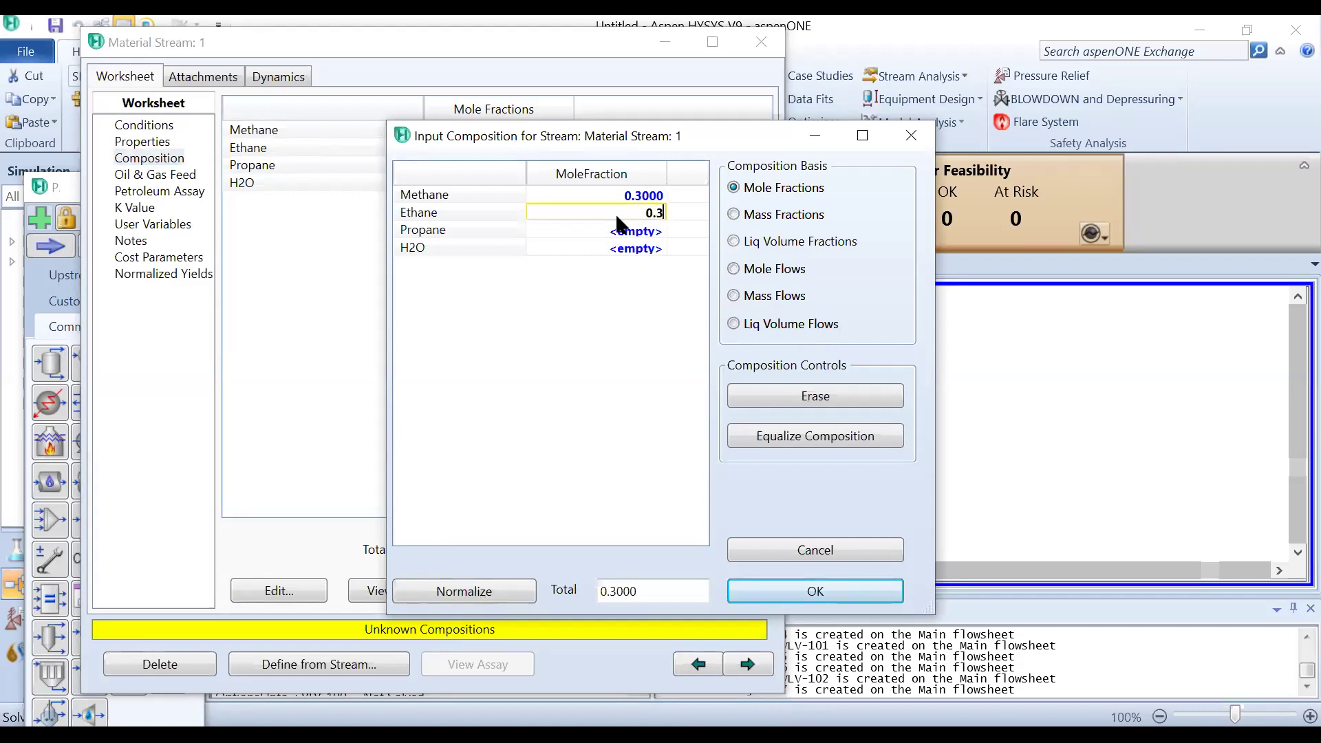
key(Return)
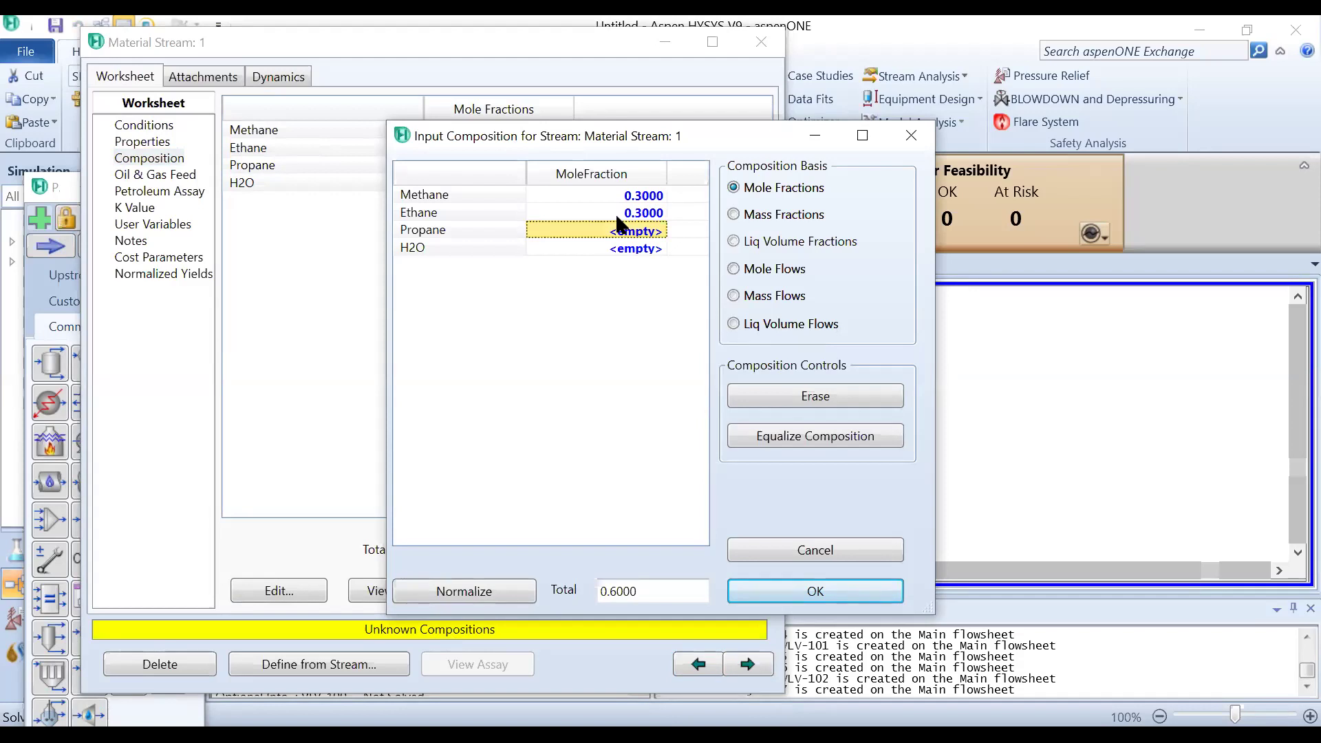
text(0.2)
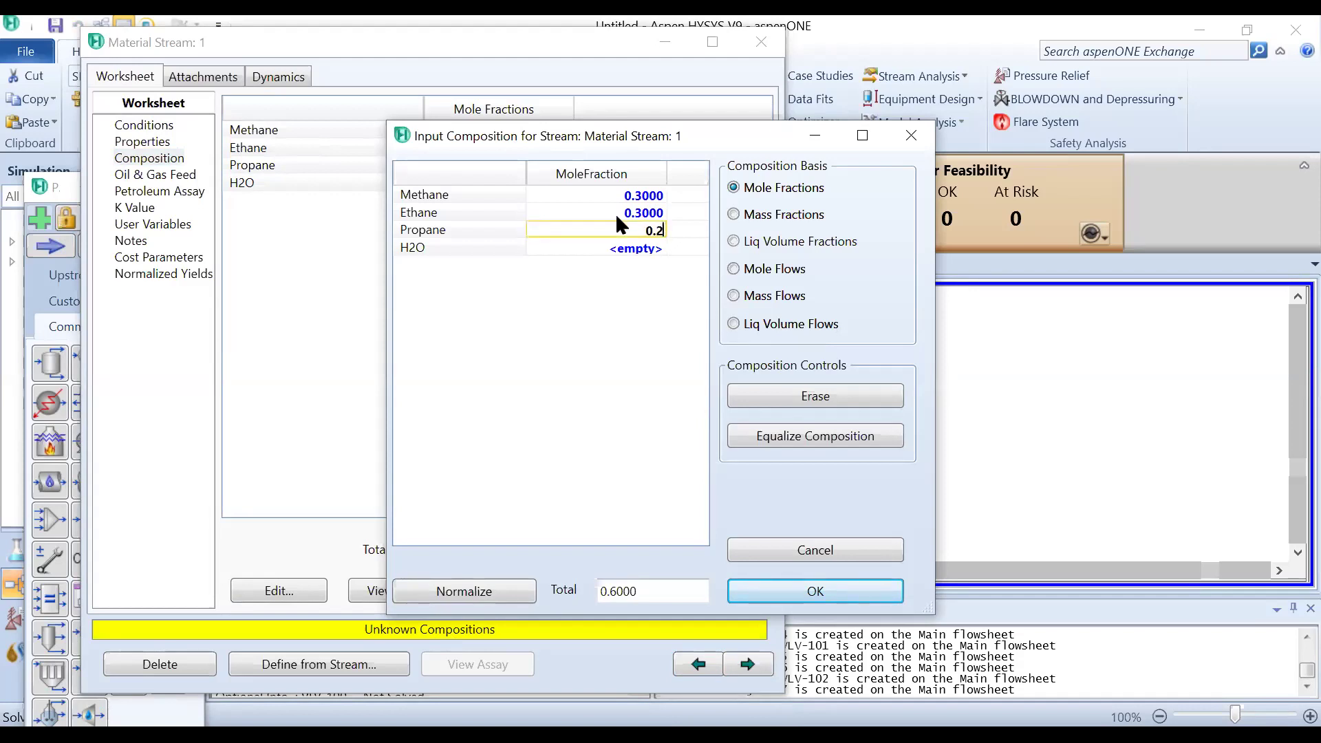
key(Return)
text(0.2)
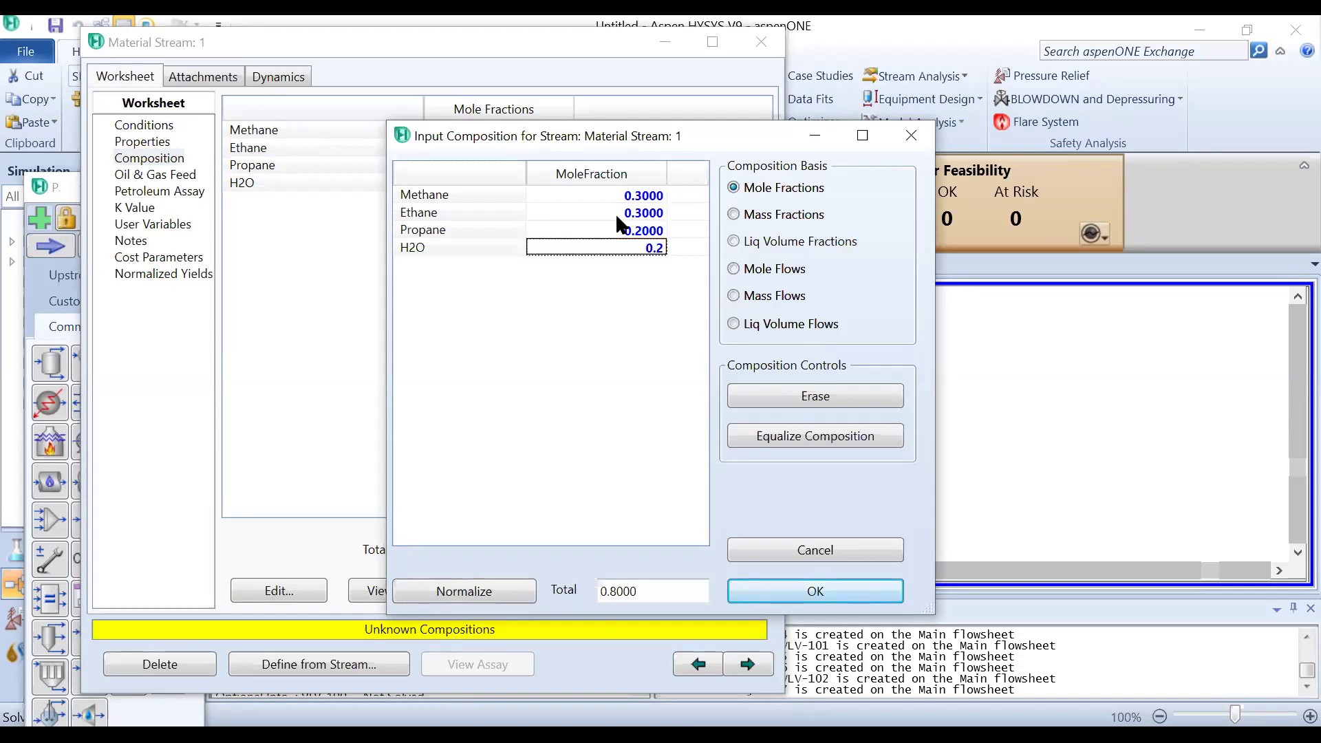
key(Return)
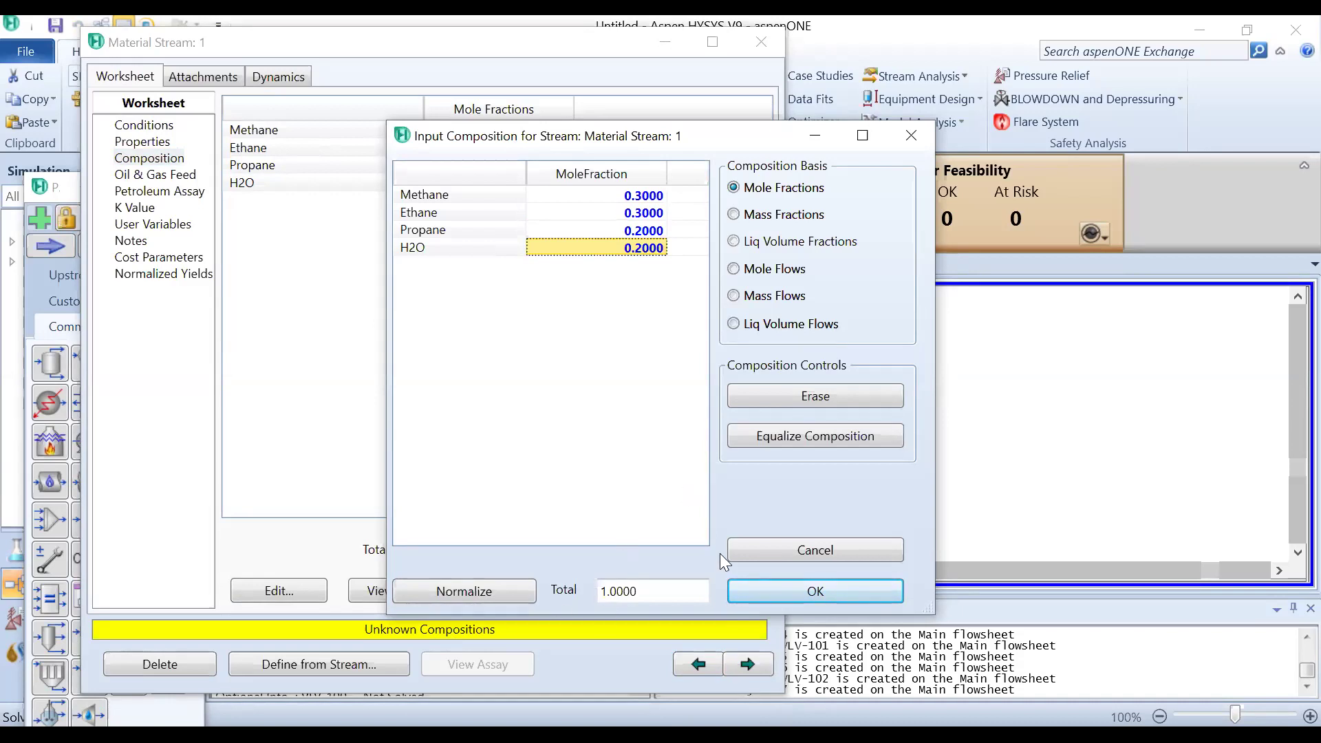
click(801, 592)
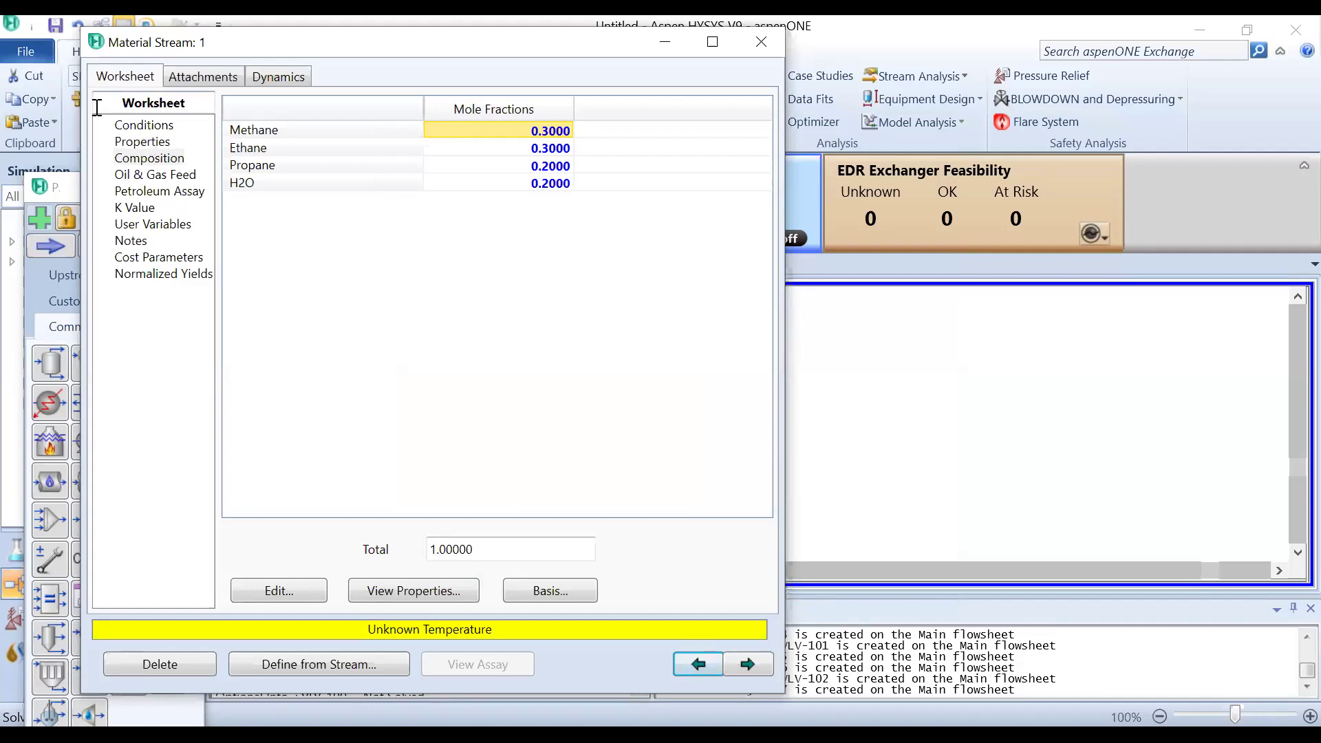
Step: Set feed stream 1's temperature to 30 C and its pressure to 1000 kPa
click(145, 125)
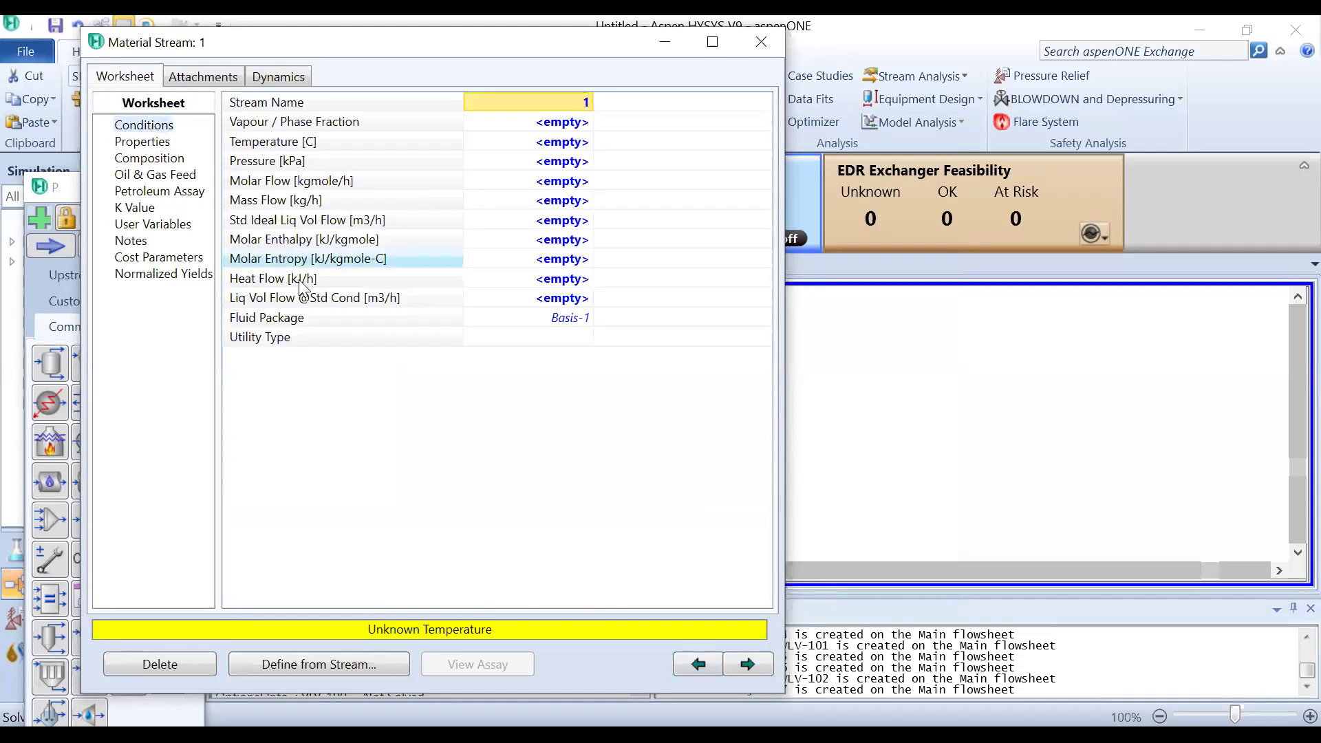
click(570, 145)
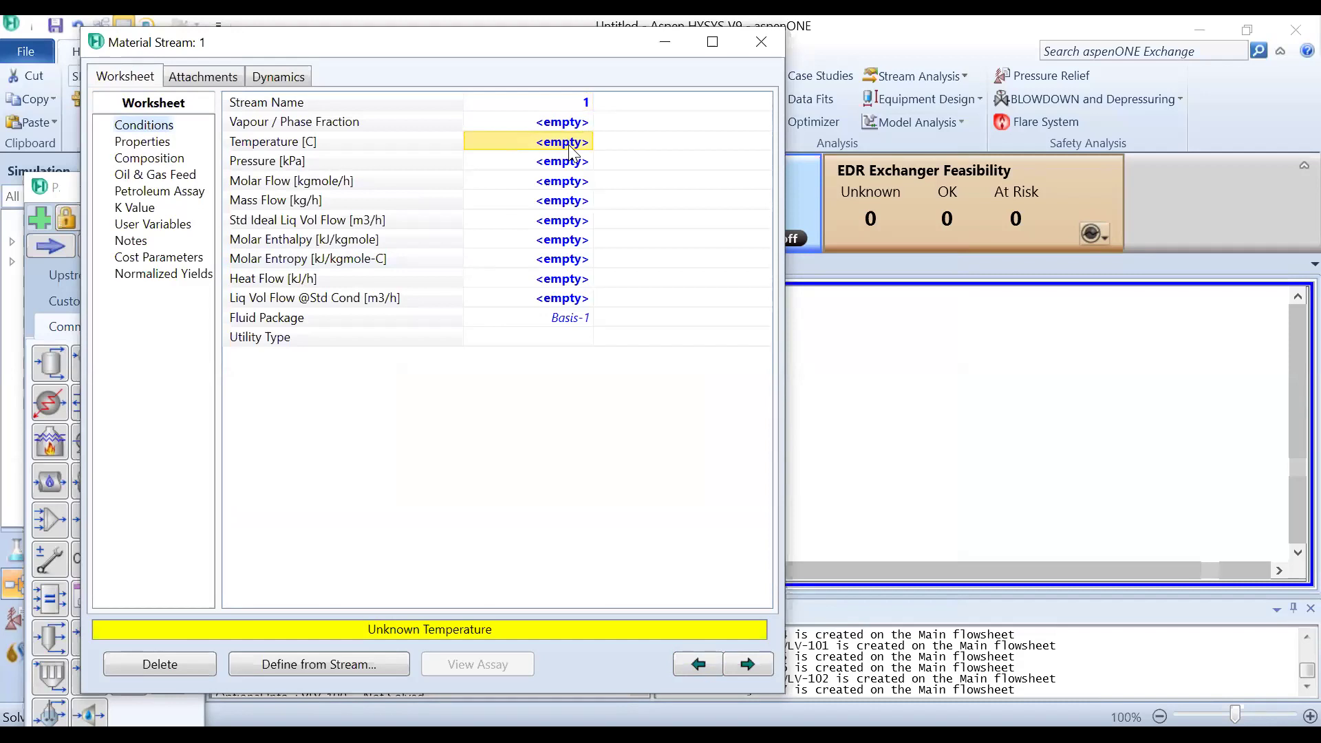
text(30)
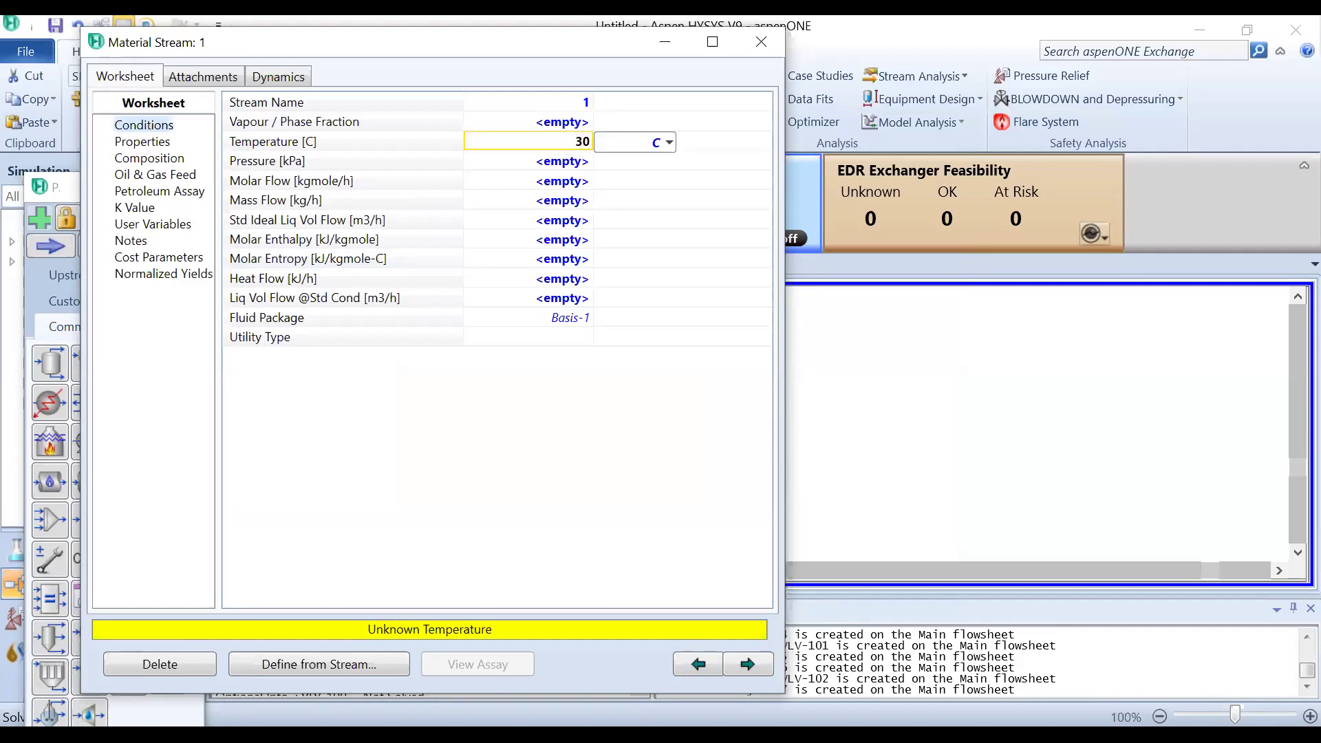
key(Return)
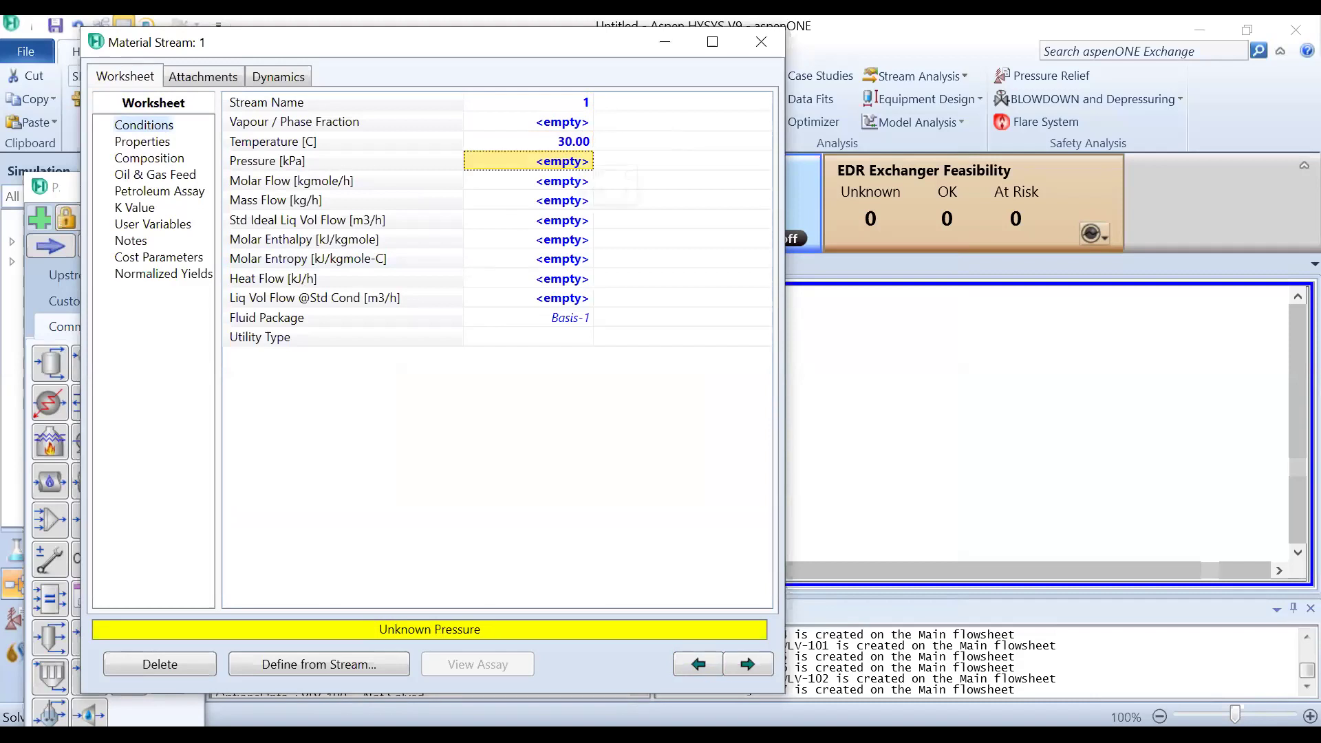
click(555, 164)
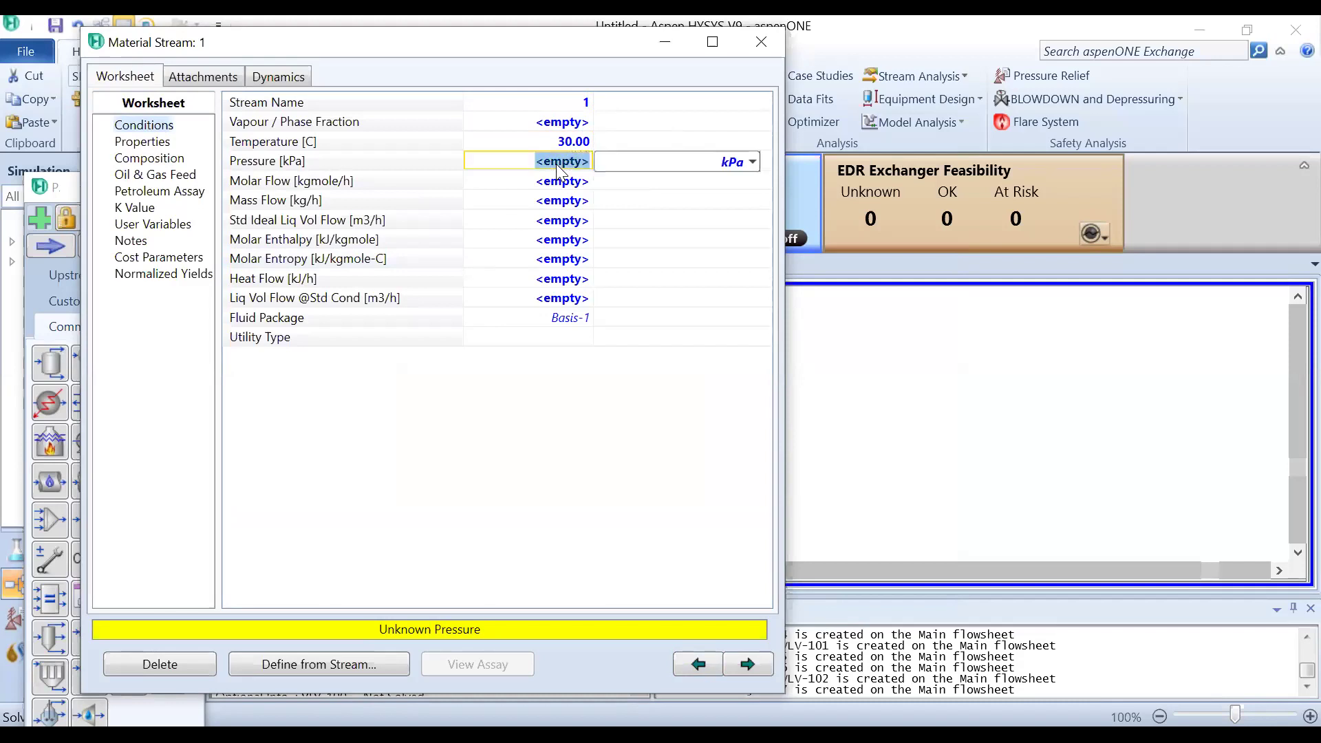
text(100)
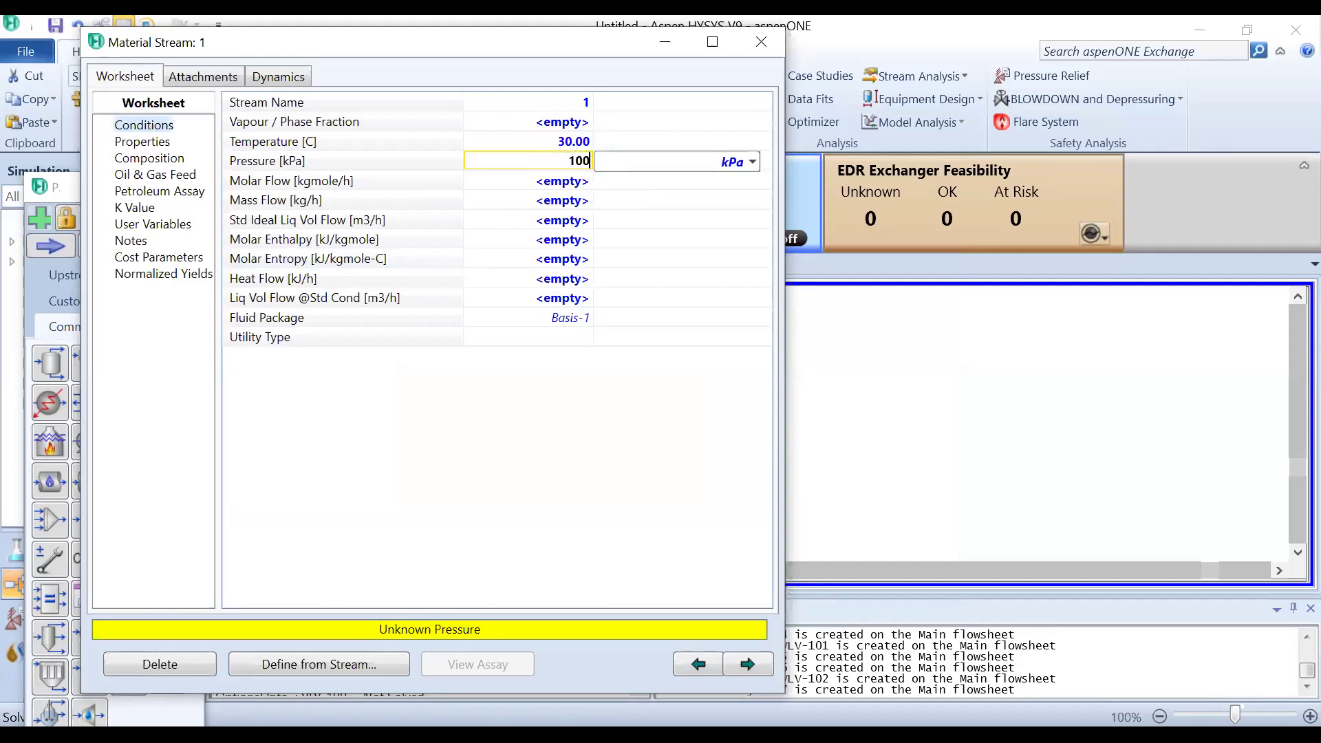
text(0)
key(Return)
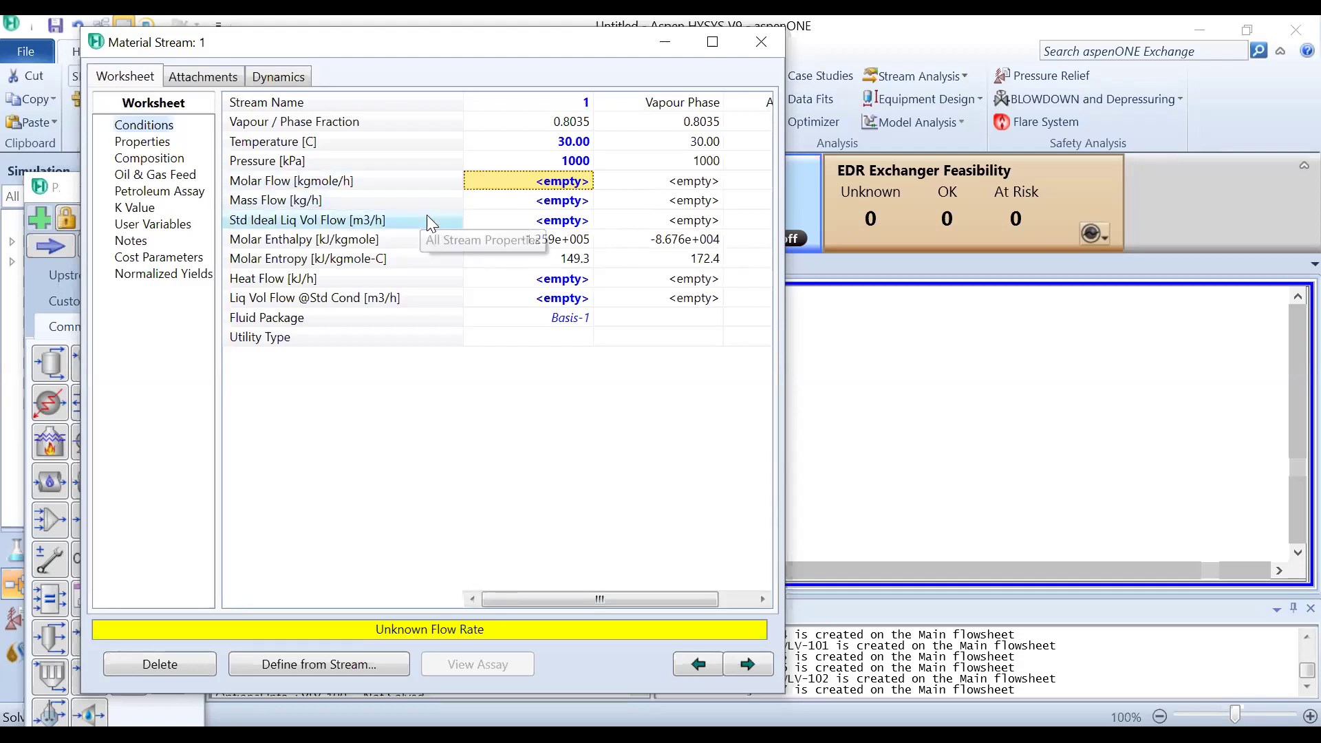
Step: Set feed stream 1's mass flow to 100 kg/h and close its properties
click(564, 200)
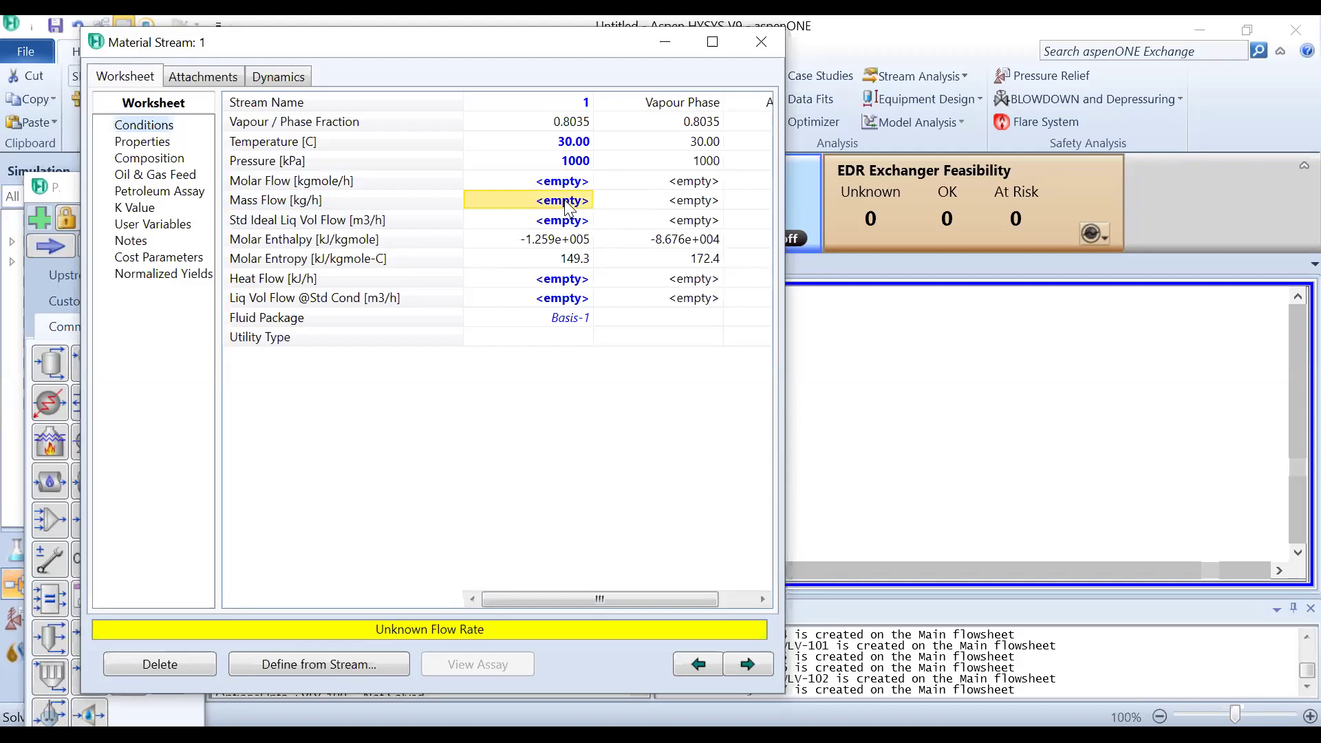
text(100)
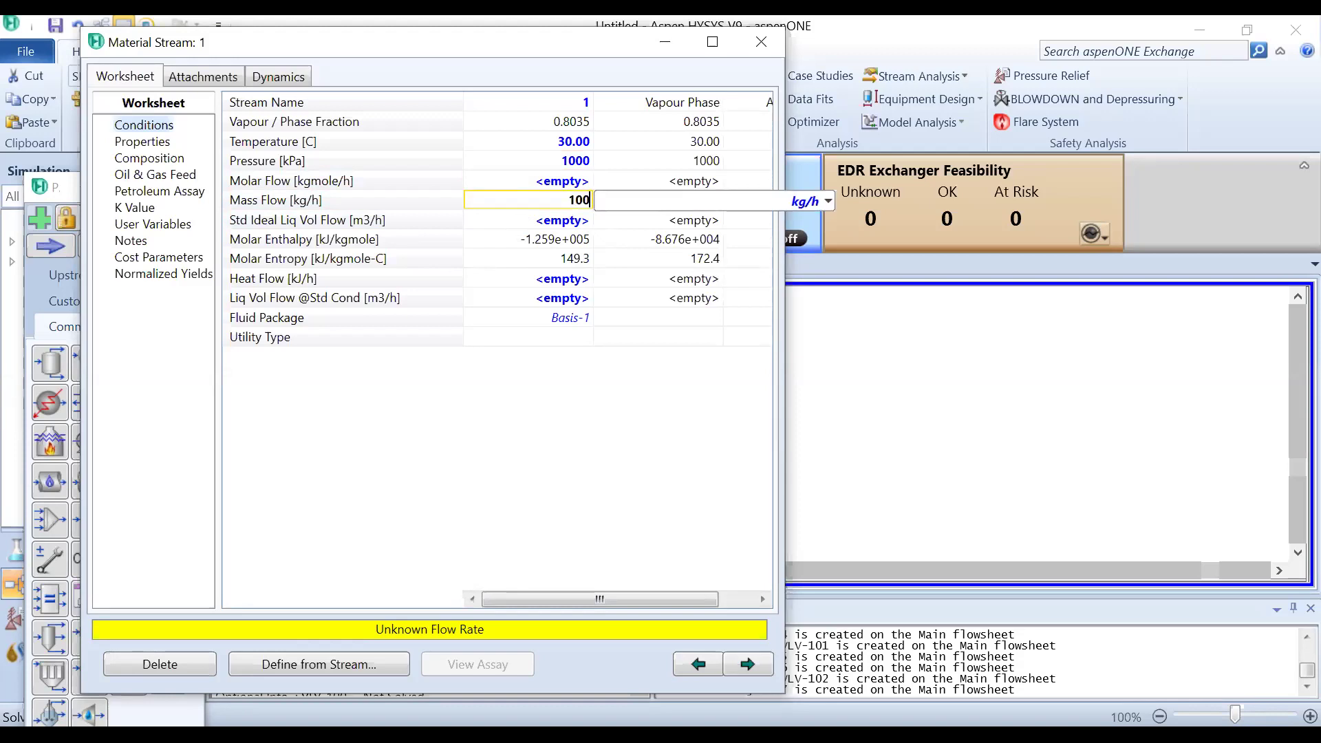
key(Return)
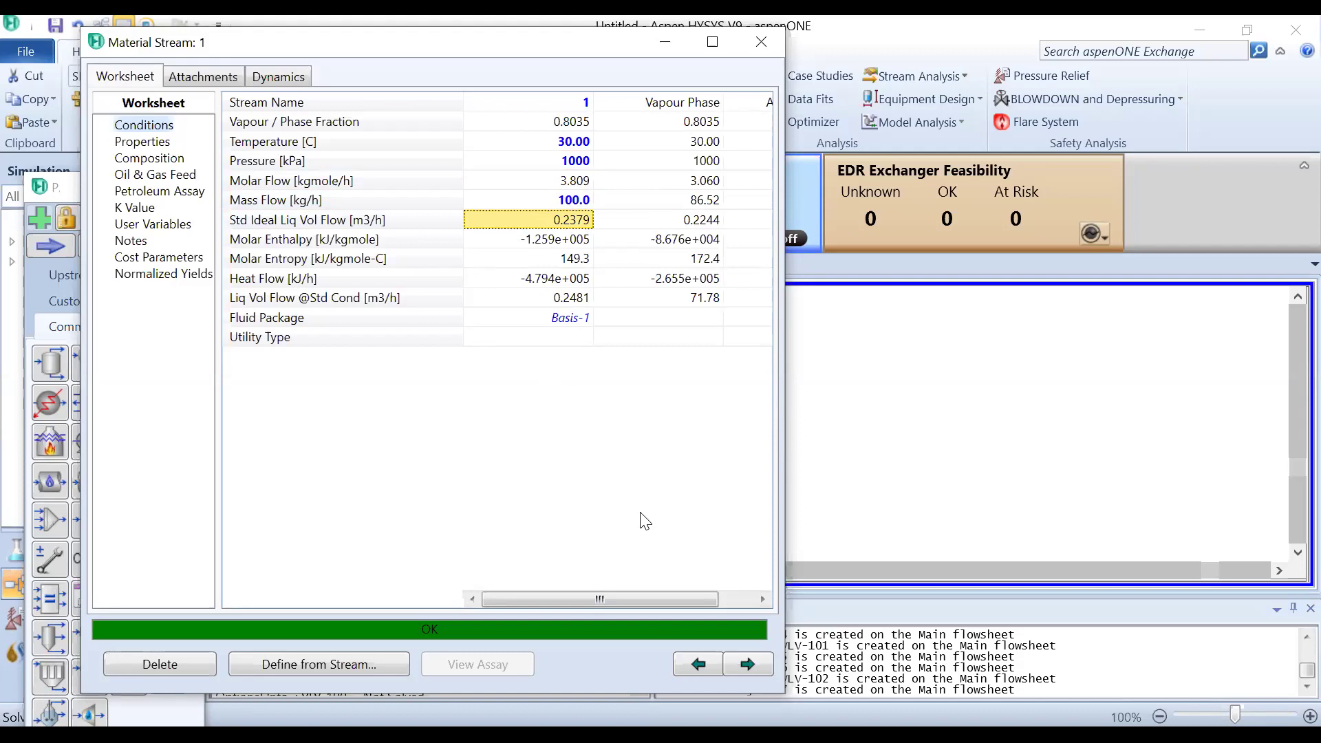
click(758, 50)
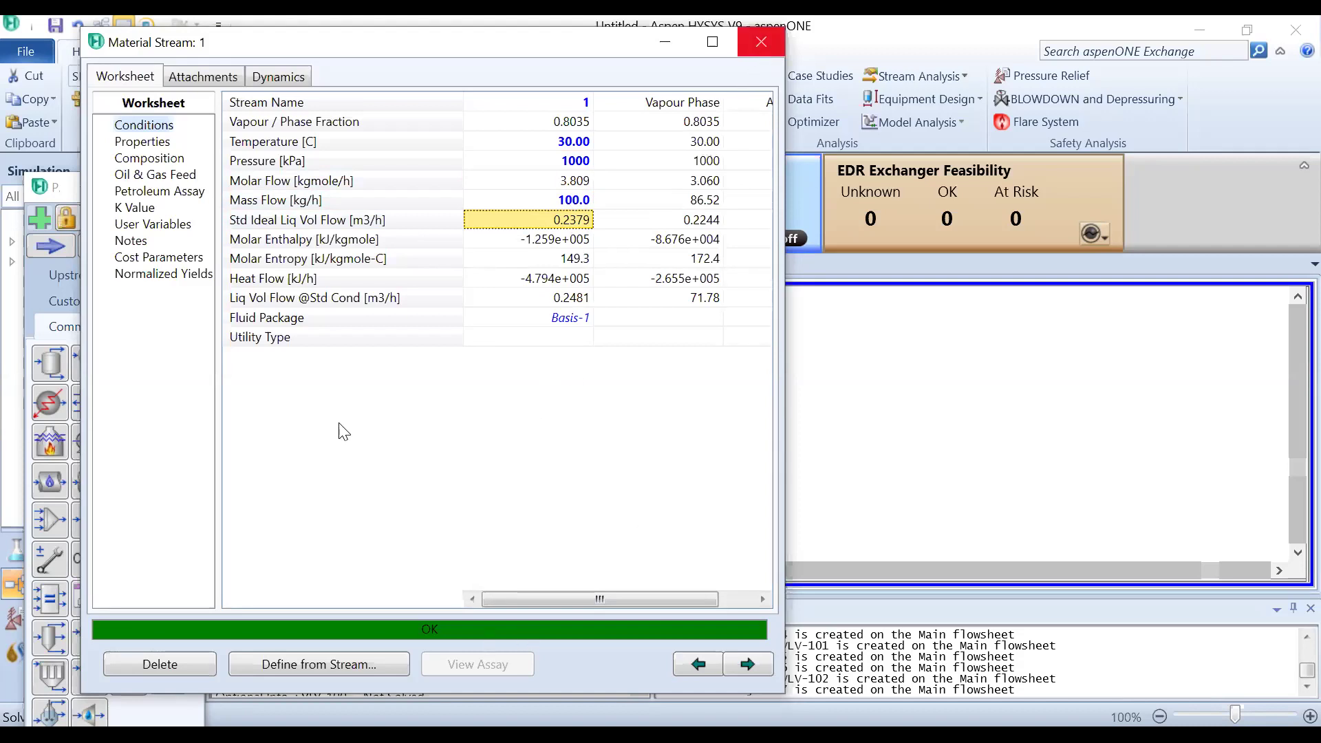
click(328, 431)
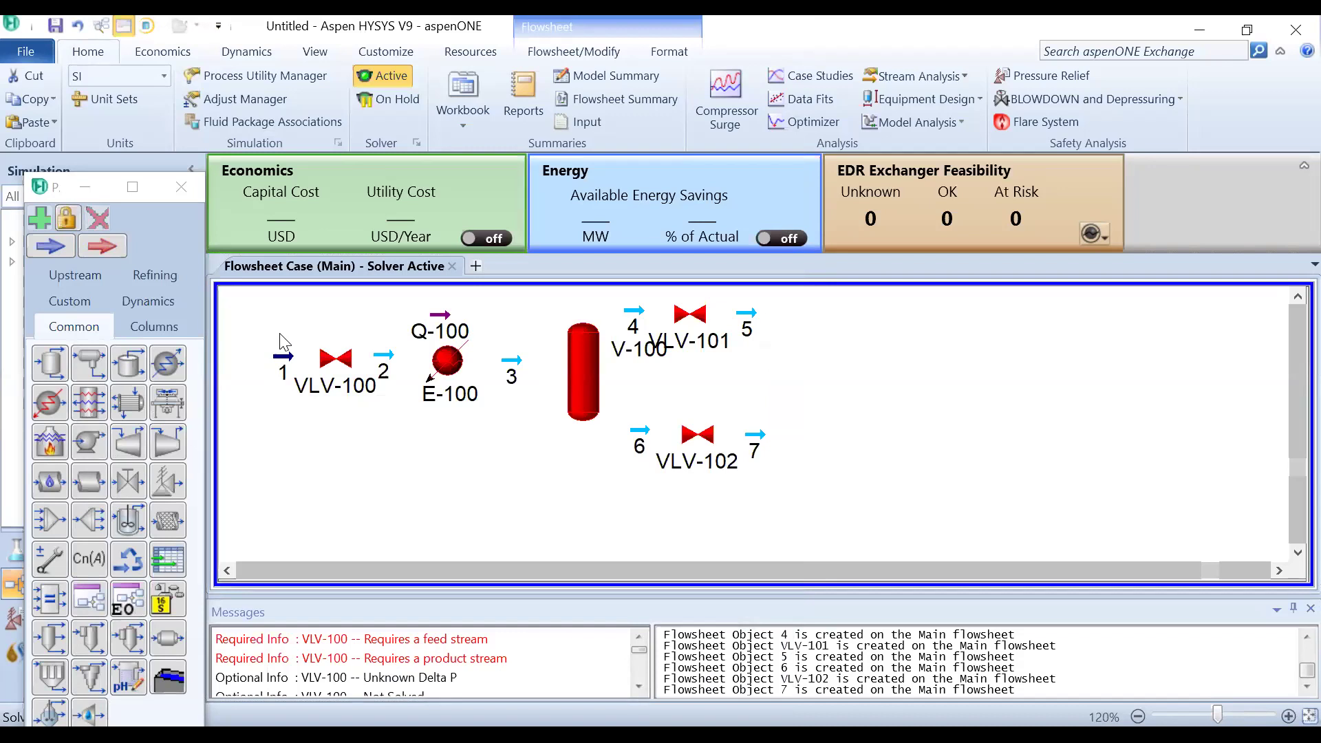
Step: Connect valve VLV-100 with stream 1 as its inlet and stream 2 as its outlet
click(337, 368)
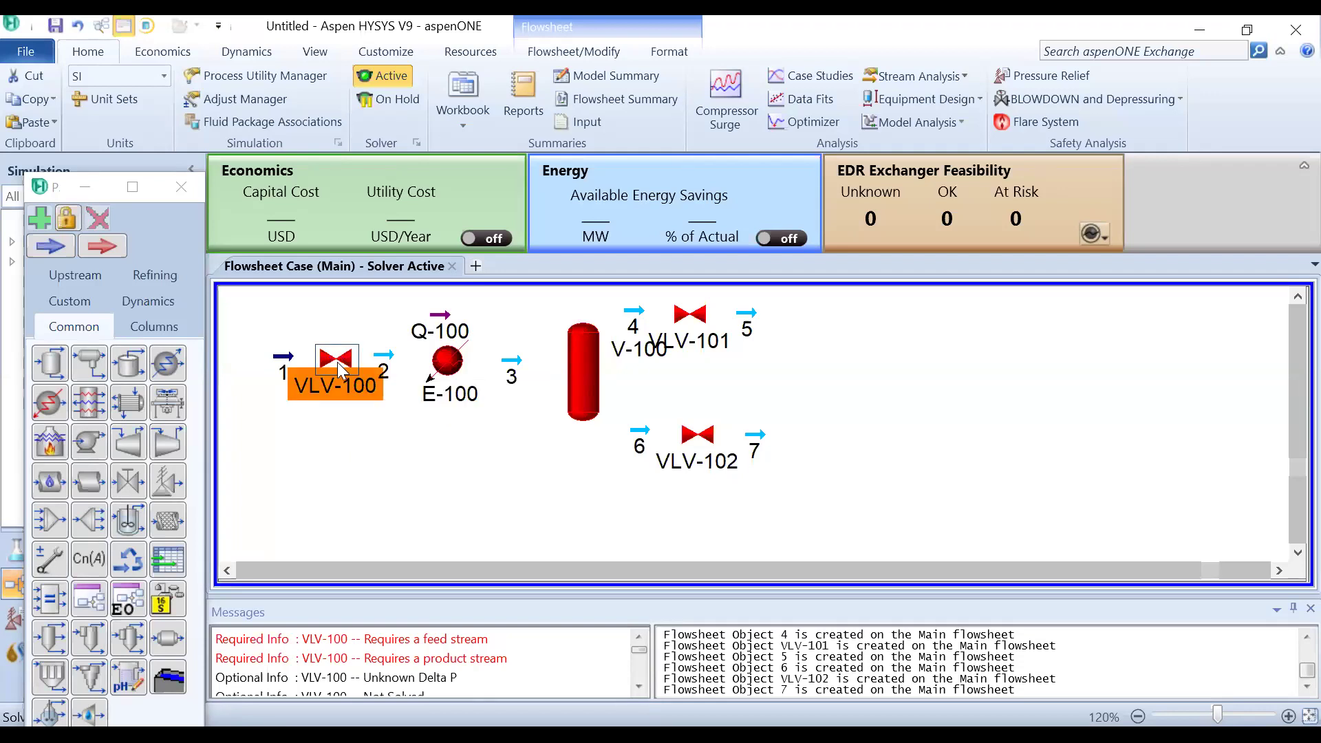
double_click(338, 367)
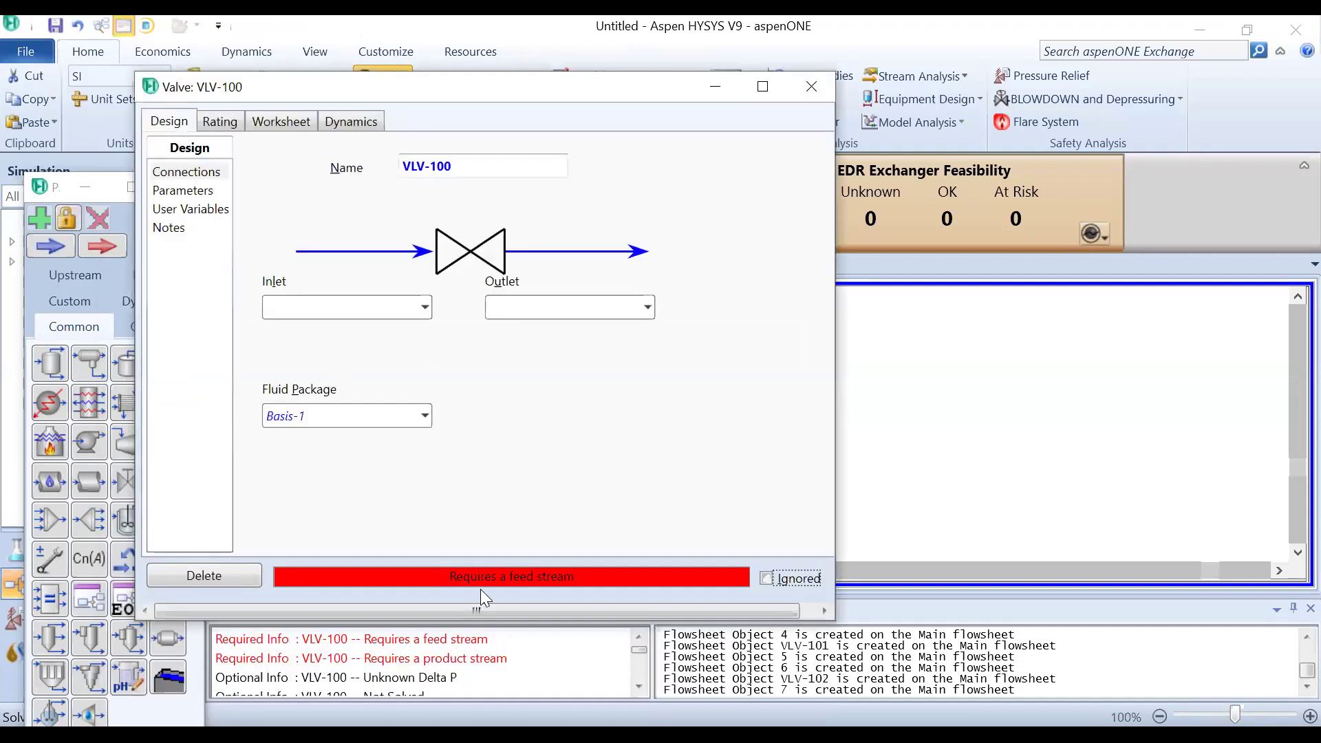
click(427, 306)
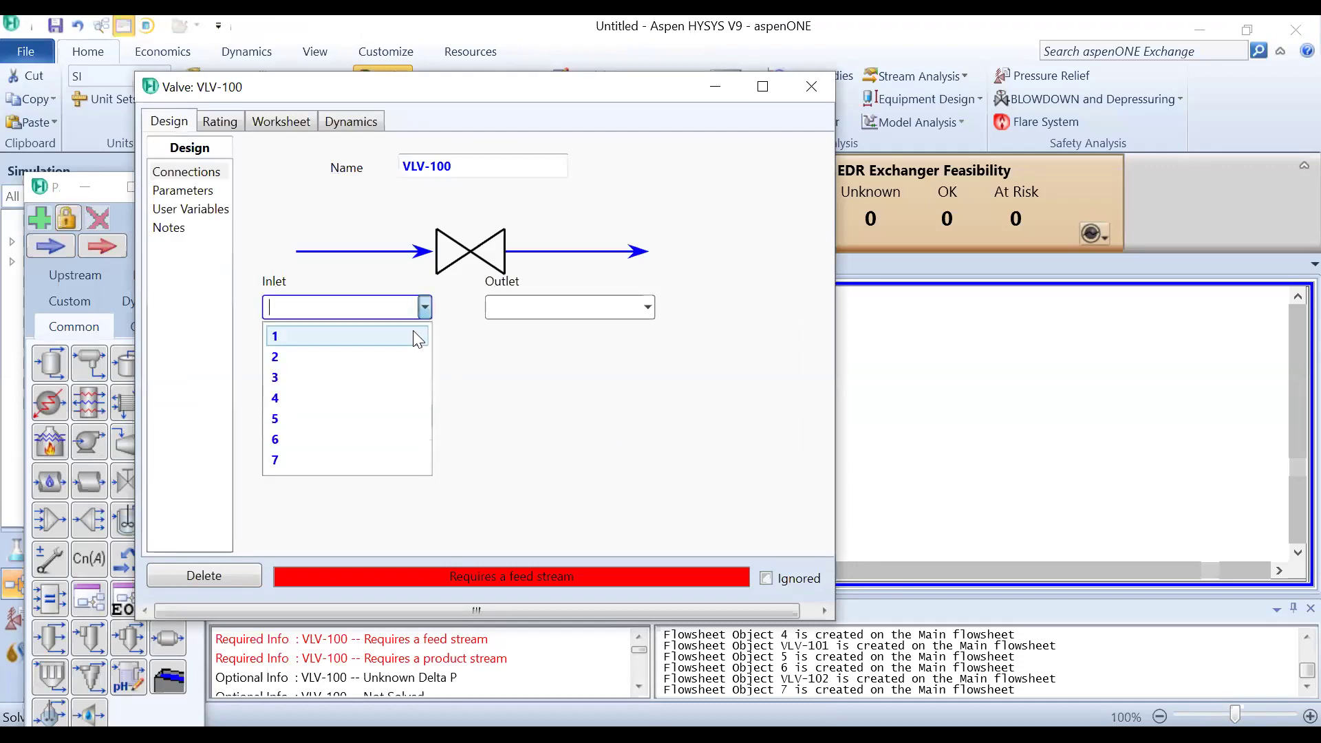
click(413, 334)
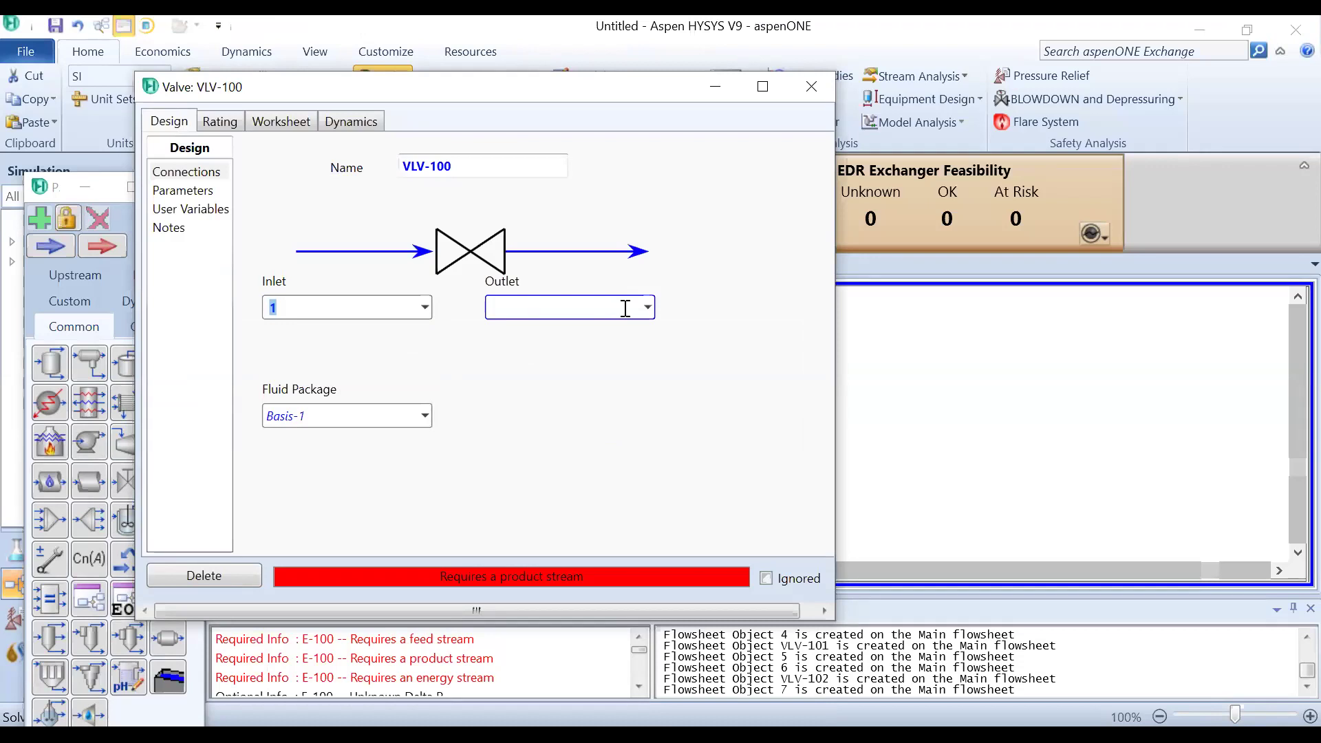
click(648, 308)
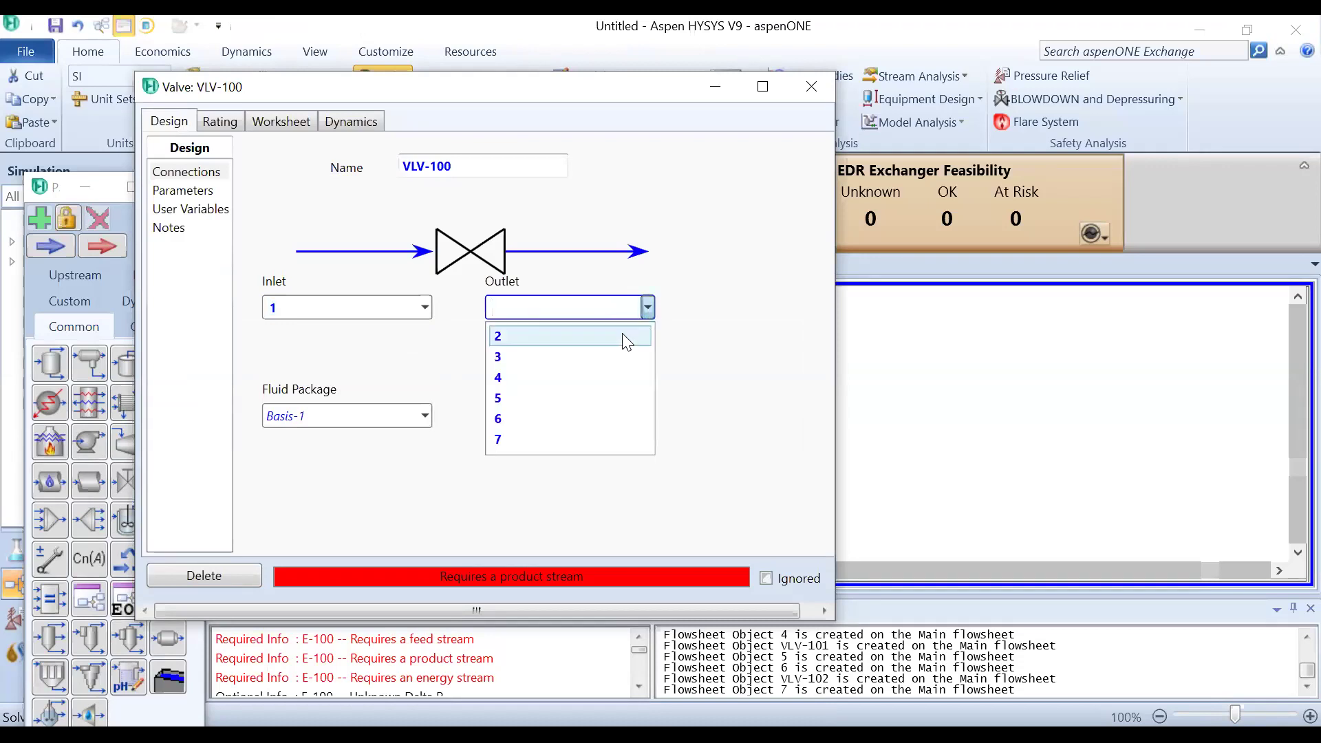
click(620, 335)
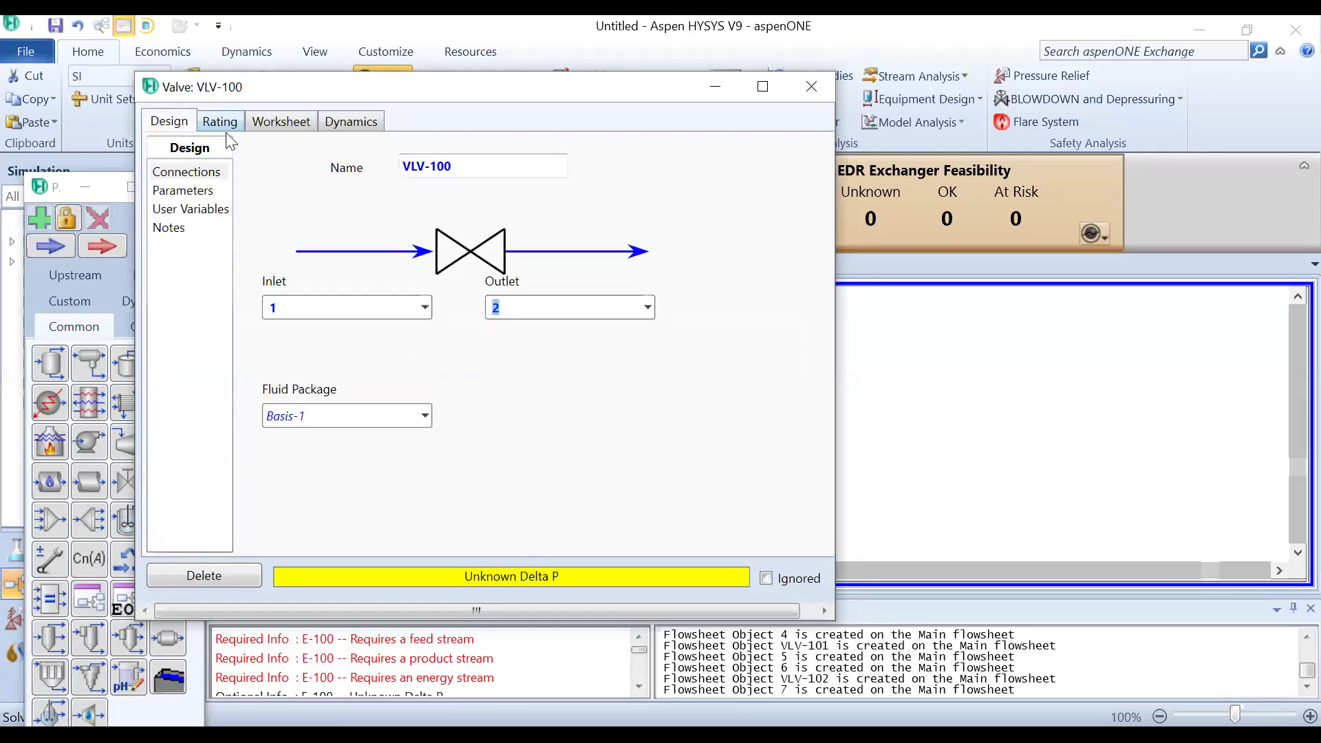
Step: Set valve VLV-100's pressure drop to 100 kPa and close its properties
click(196, 192)
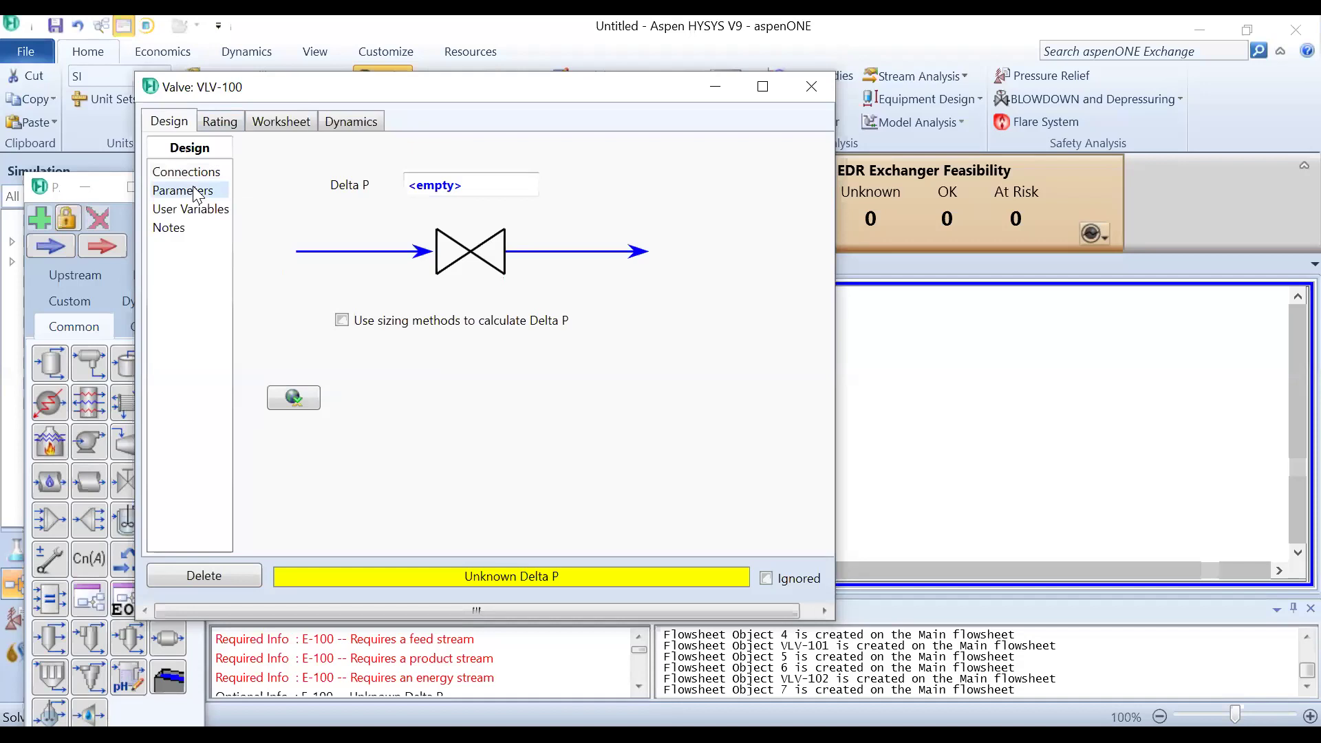
click(453, 194)
text(100)
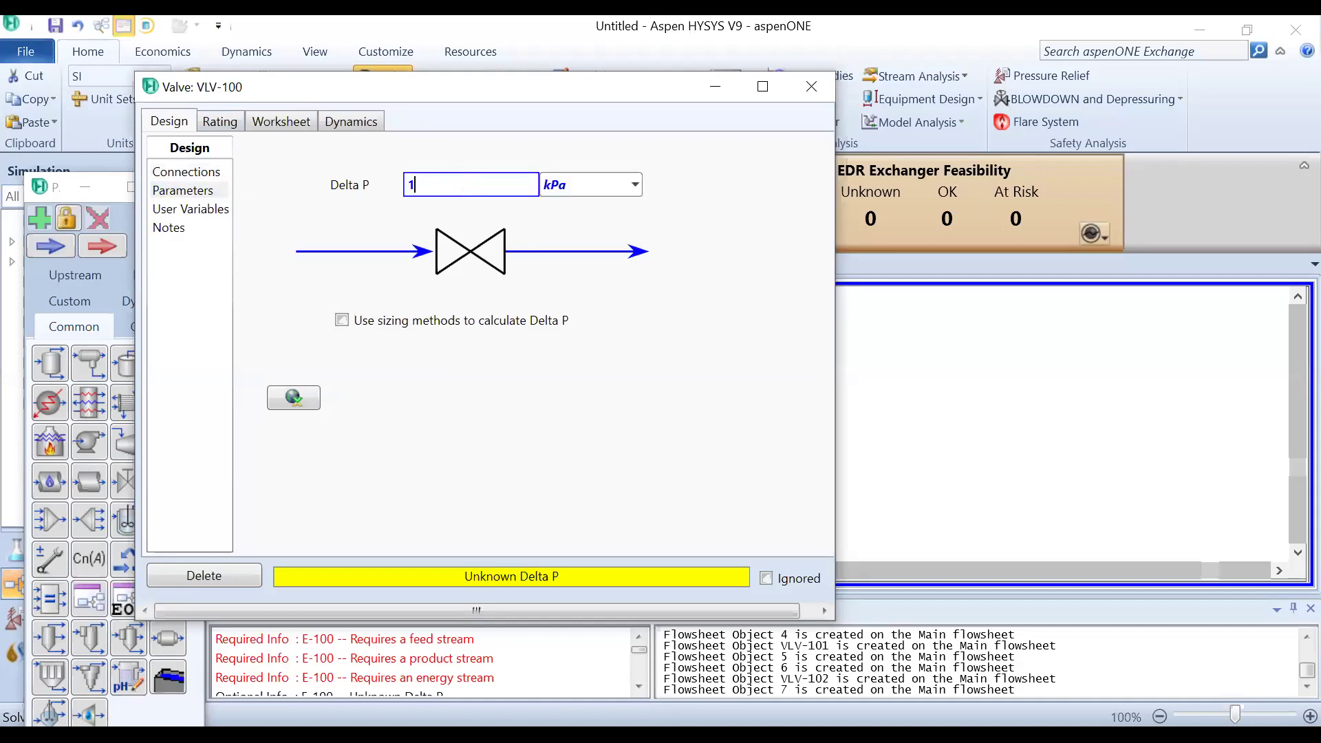
key(Return)
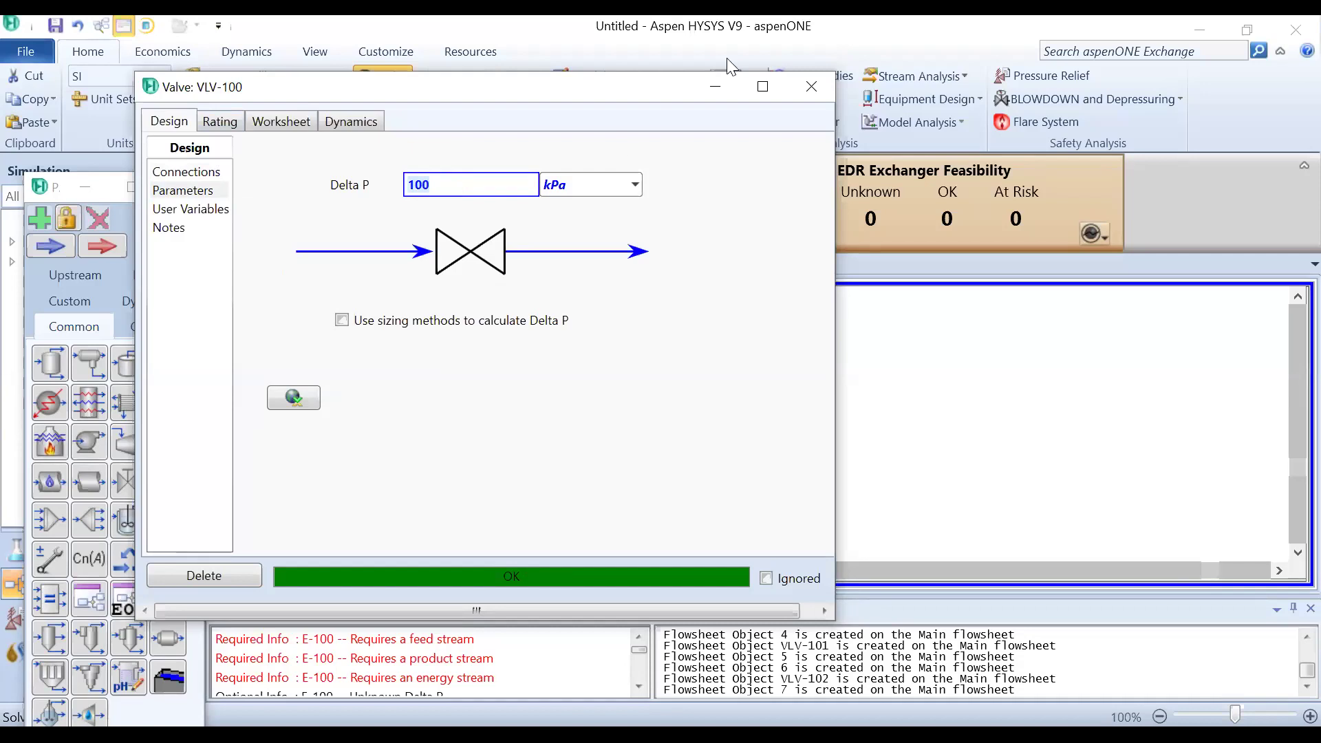
click(811, 87)
click(337, 544)
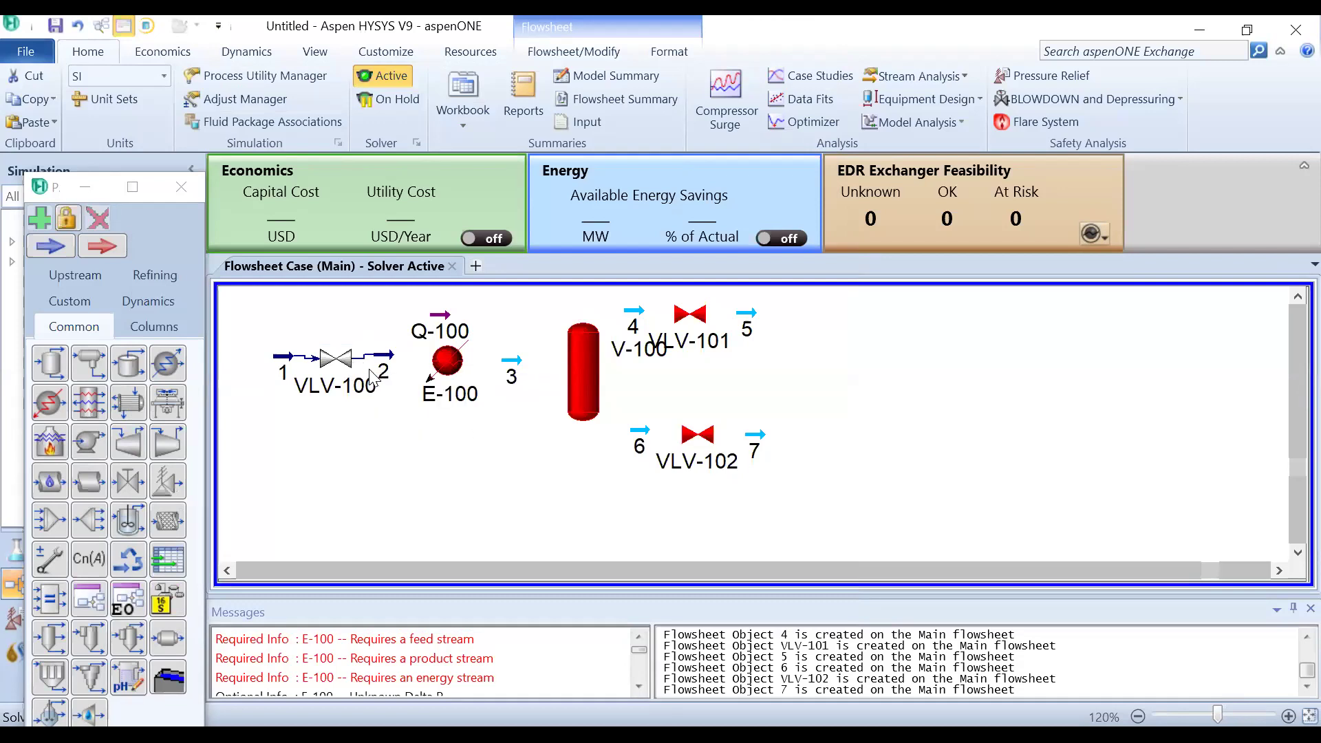
Step: Connect heater E-100 with stream 2 as inlet, stream 3 as outlet and Q-100 as energy stream
mouse_move(438, 368)
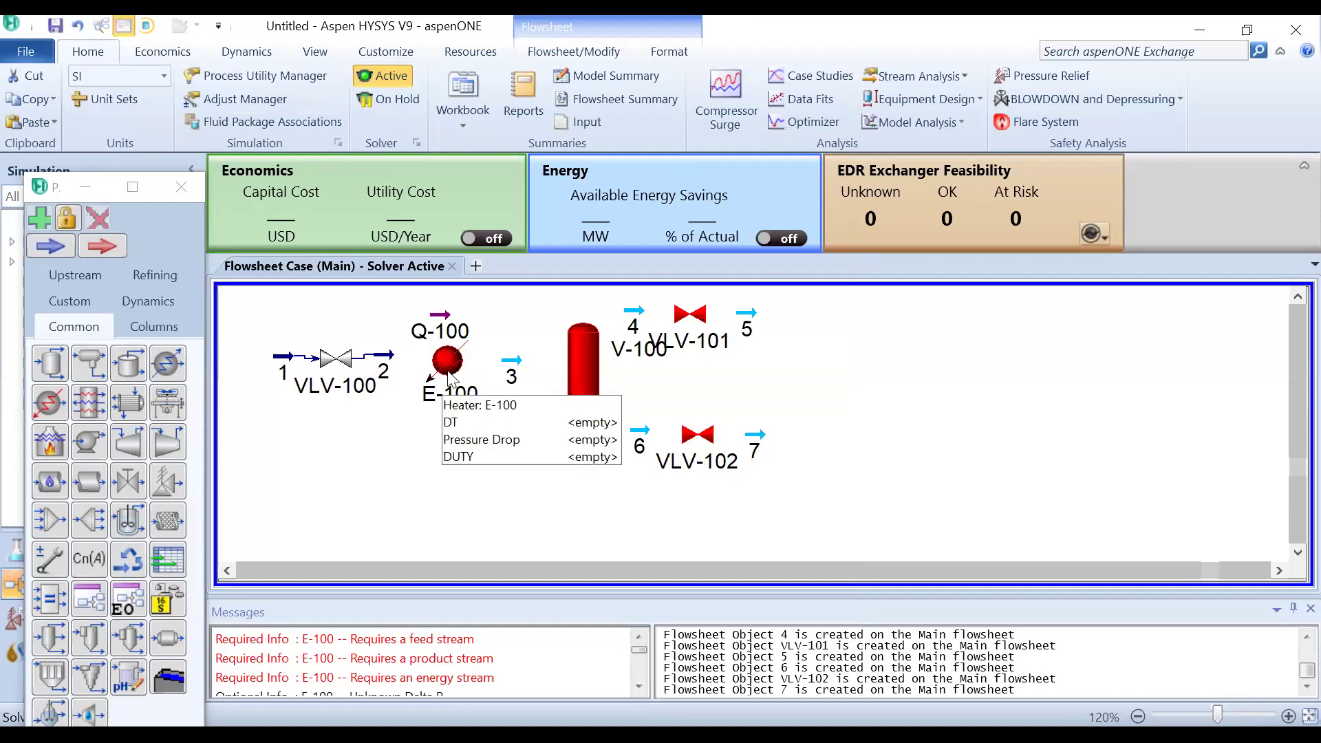
double_click(451, 364)
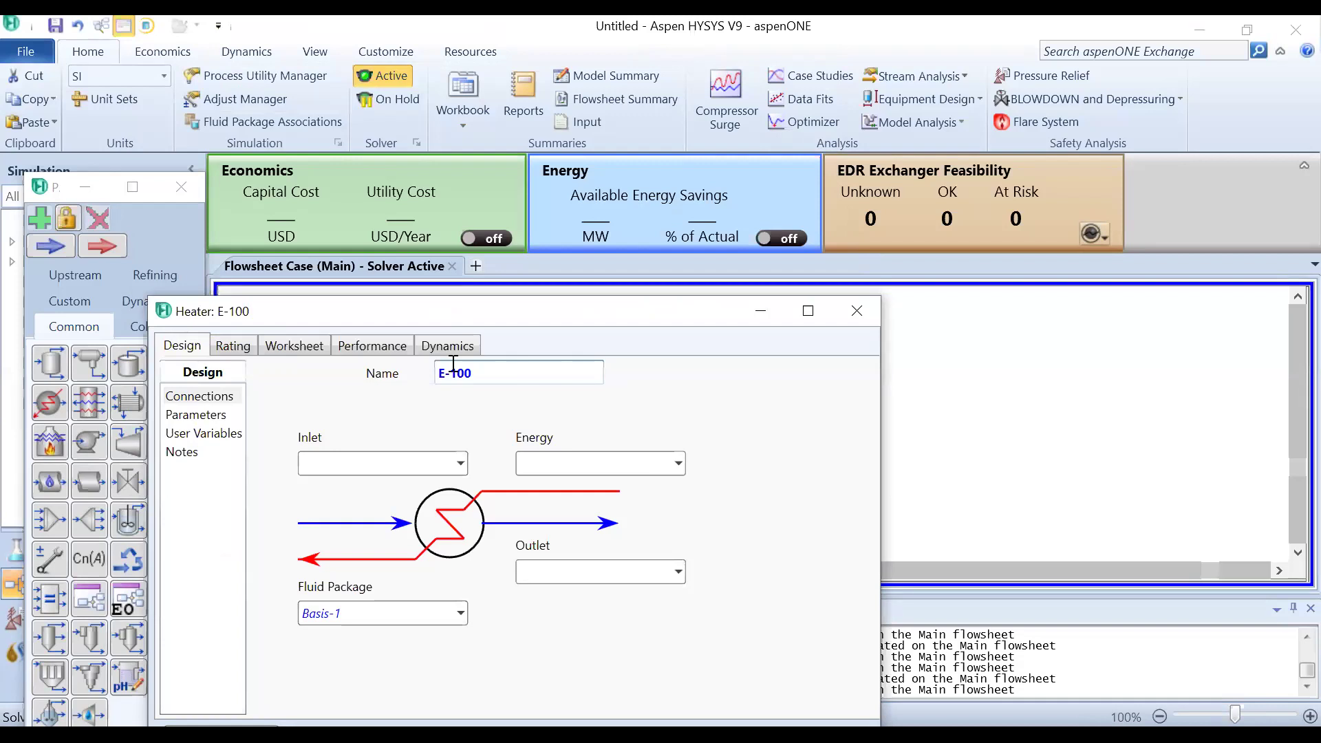
drag(481, 310, 522, 118)
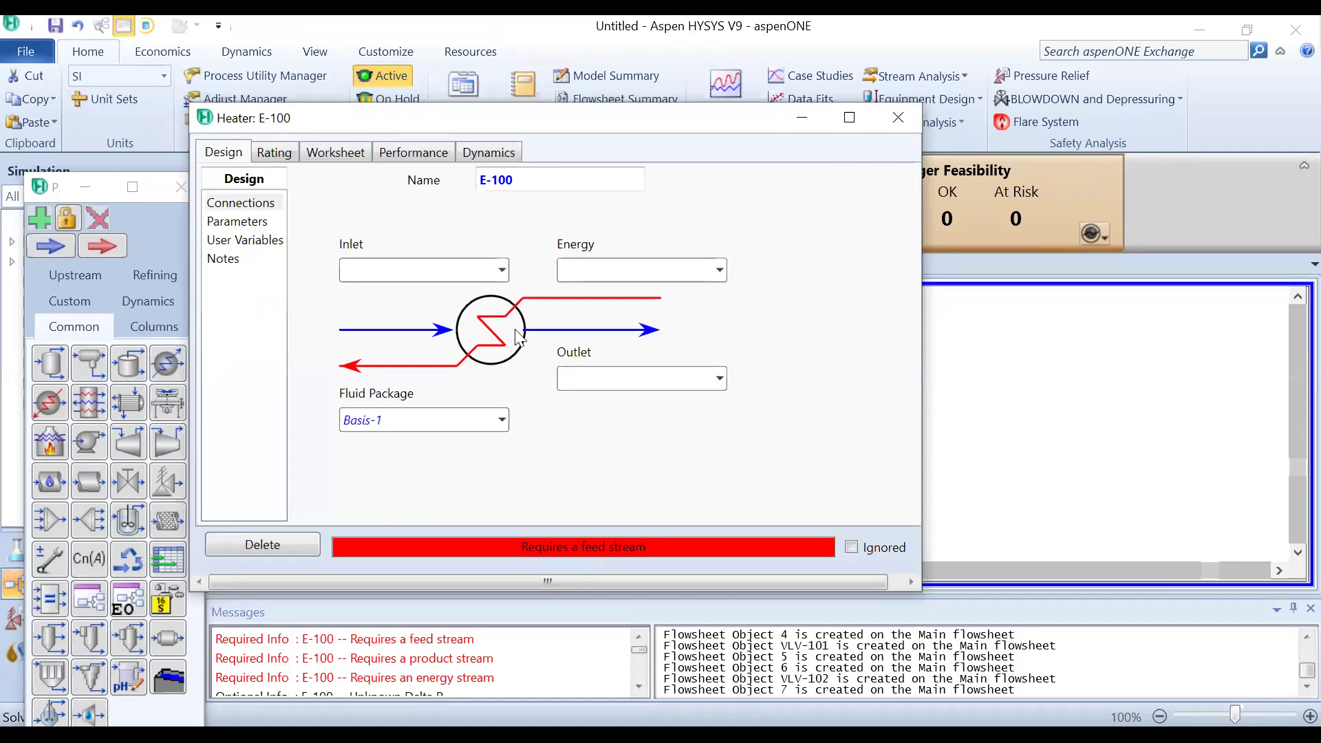
click(501, 270)
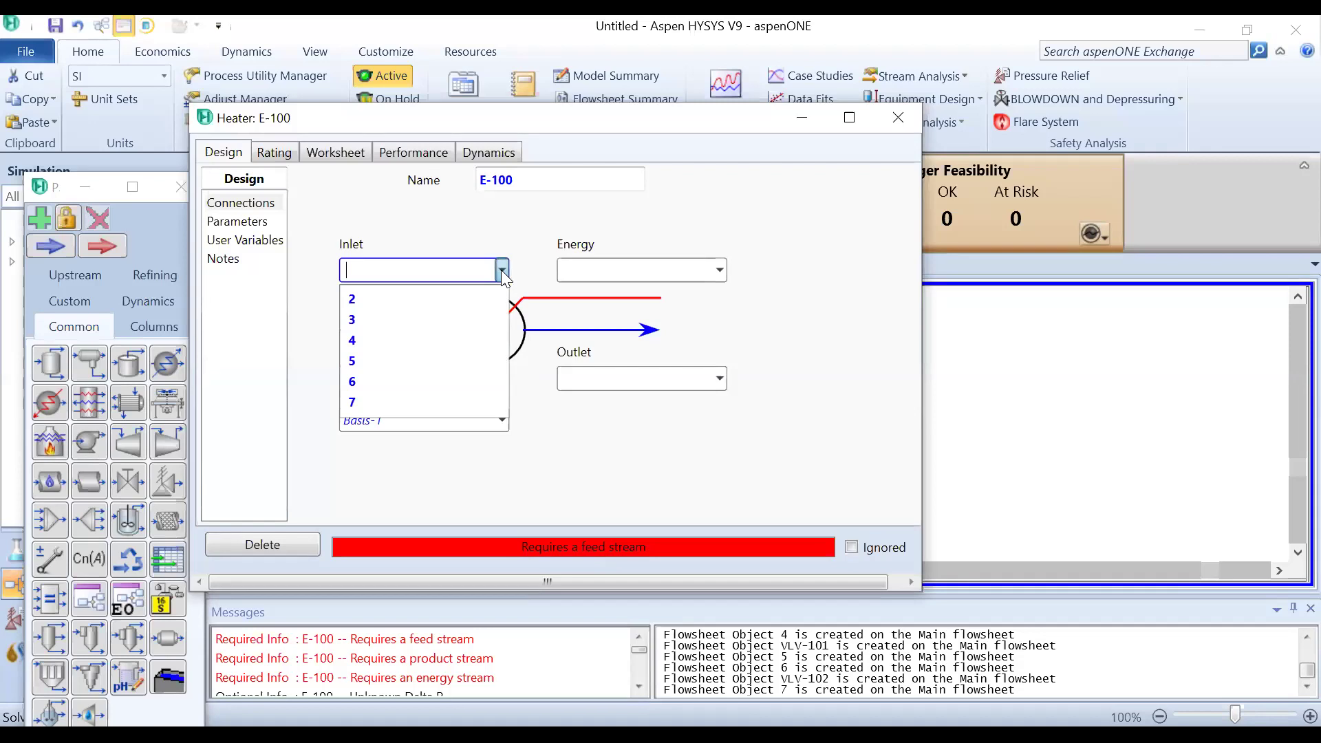
click(473, 298)
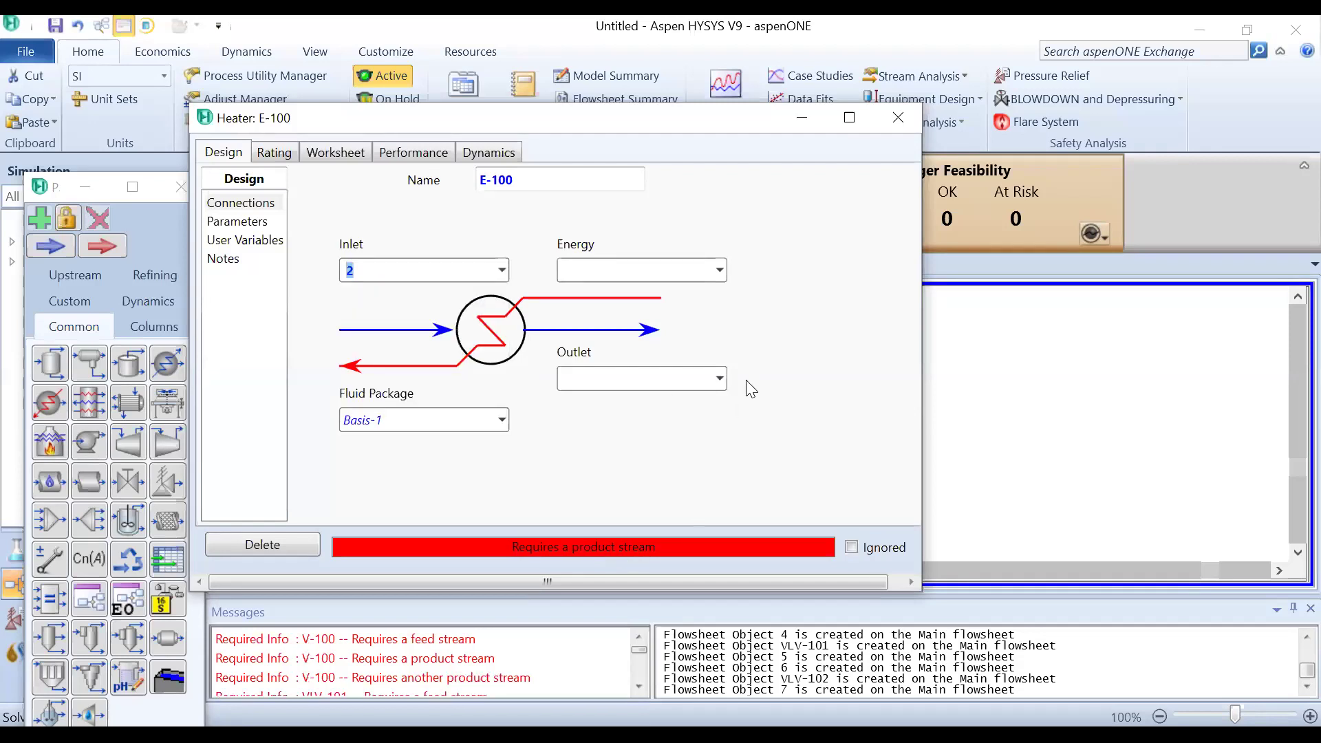
click(721, 378)
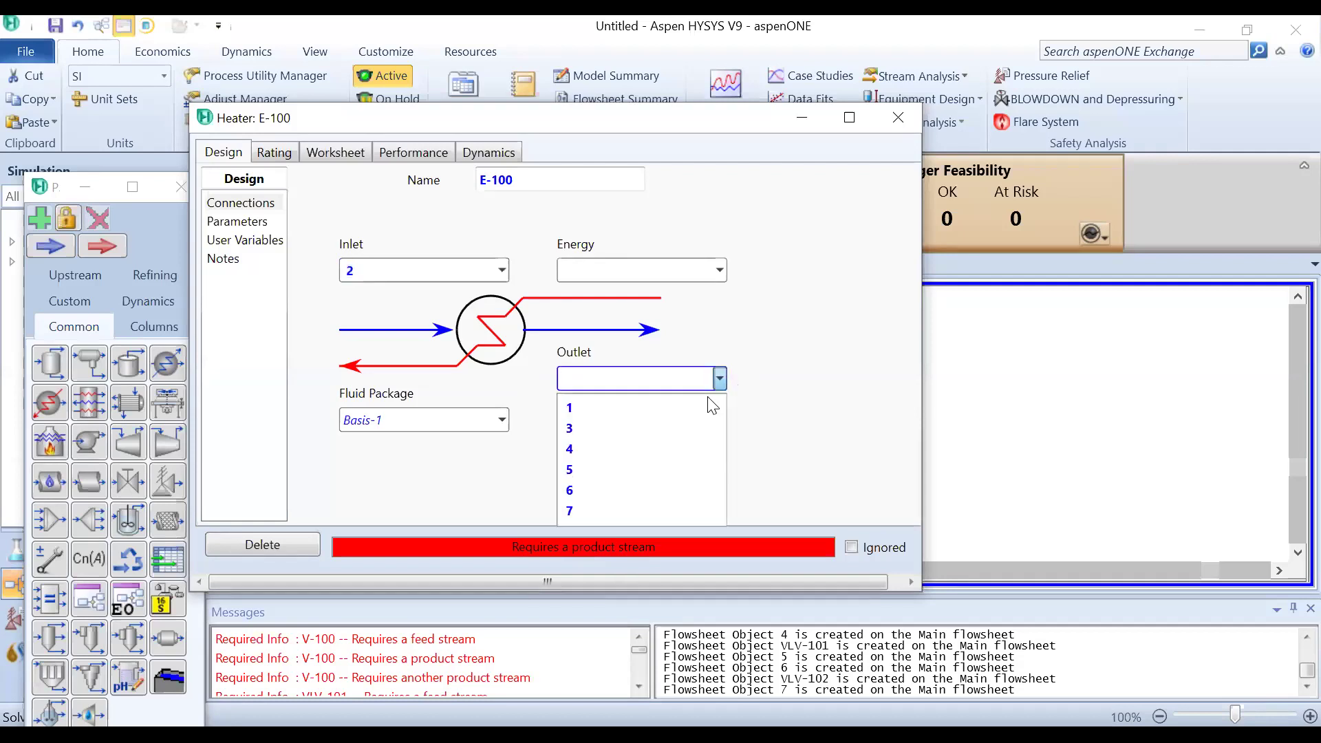
click(691, 428)
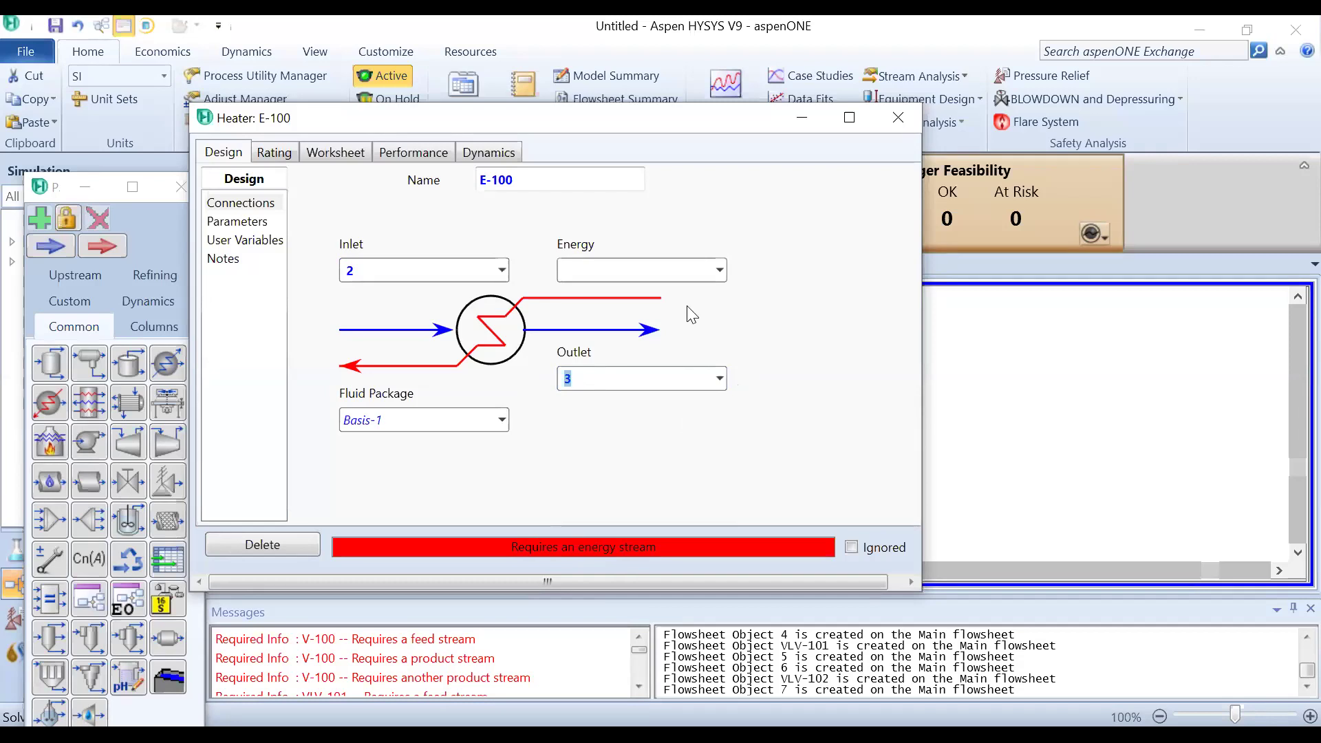
click(720, 272)
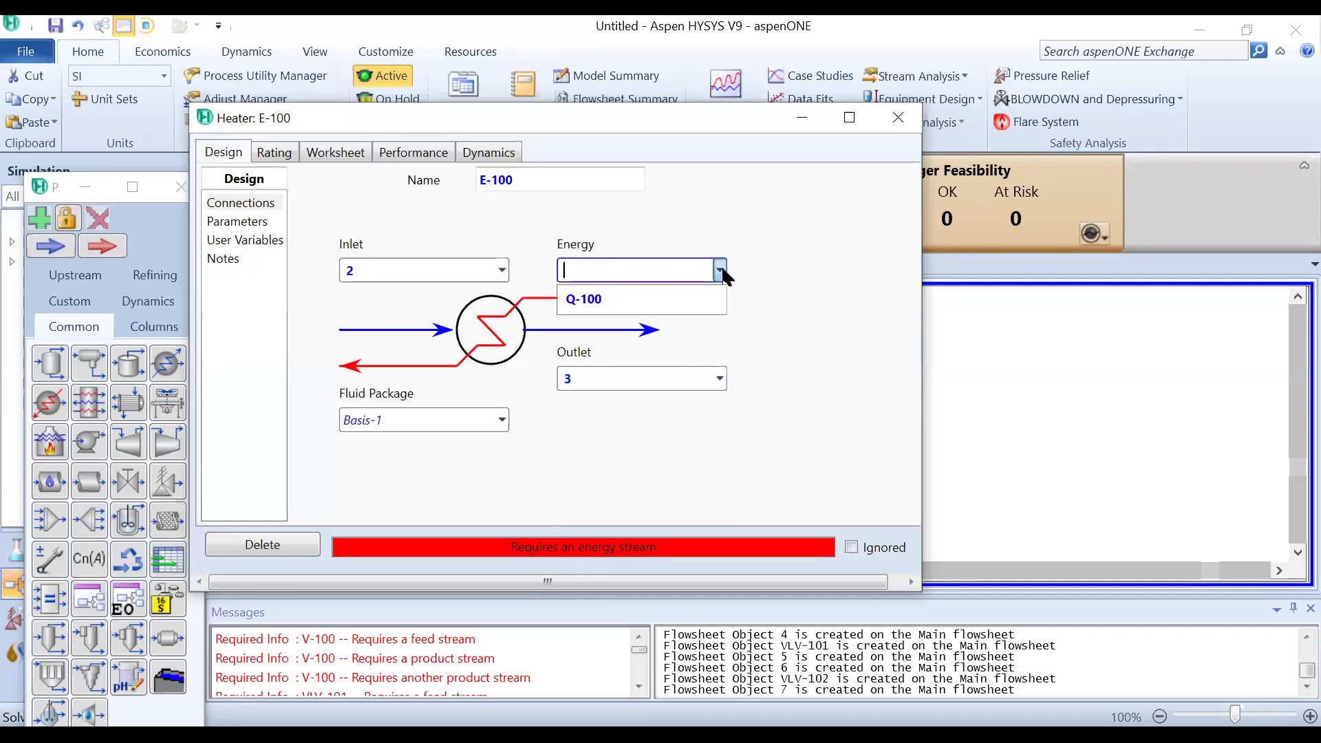
click(705, 297)
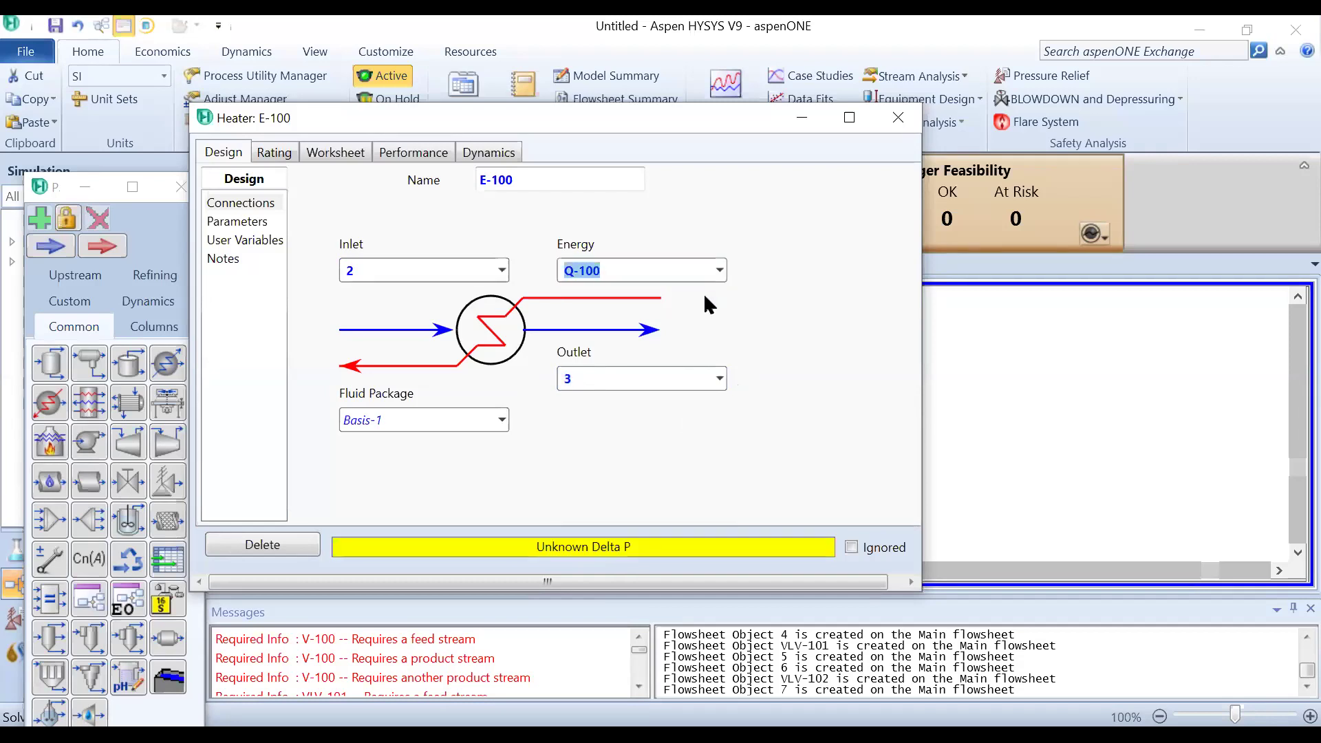
Step: Set heater E-100's pressure drop to 100 kPa and its duty to 10000 kJ/h, and close its properties
click(214, 227)
click(398, 212)
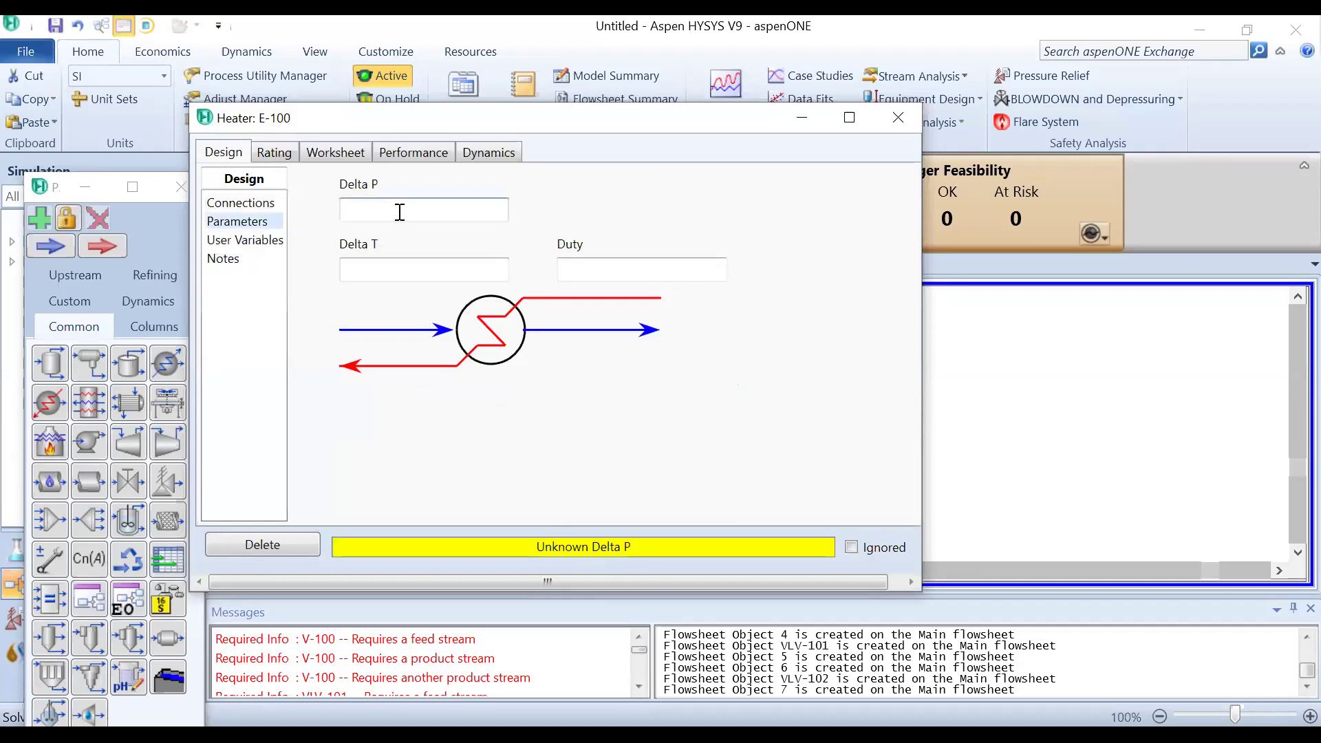
text(100)
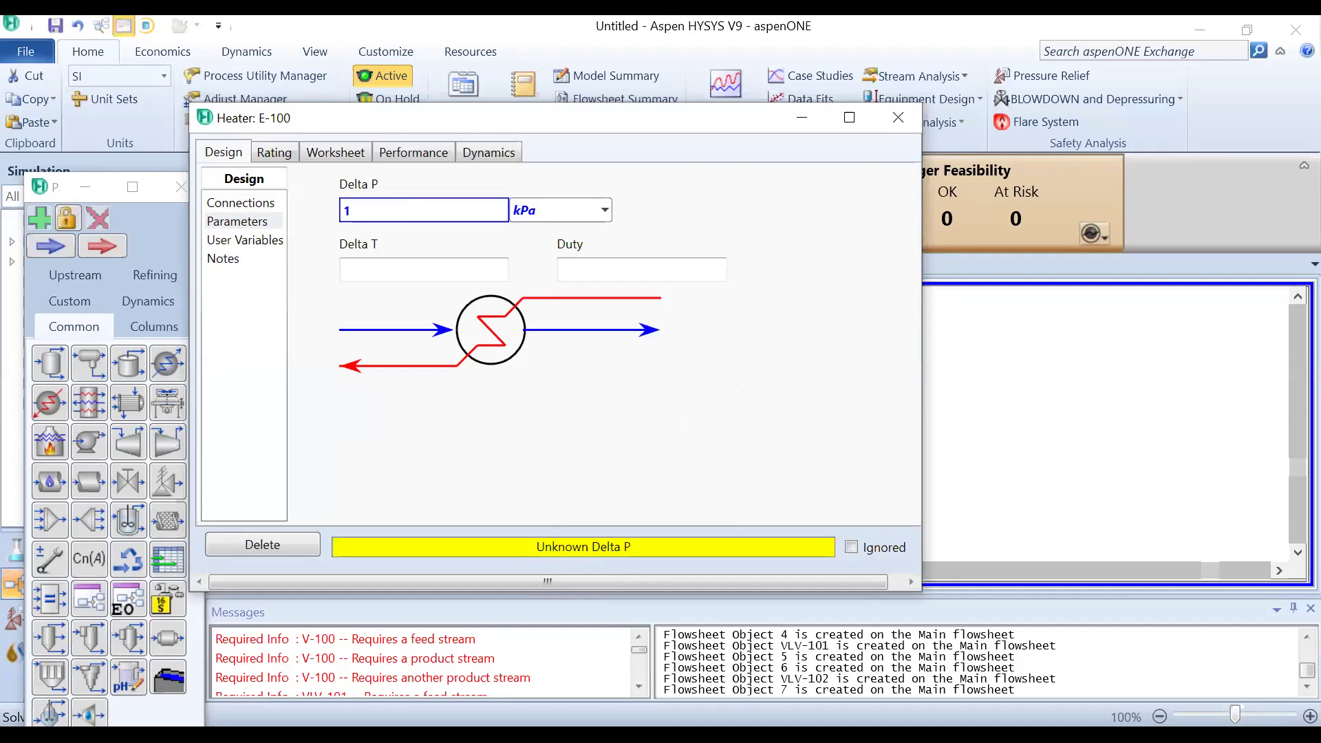
key(Return)
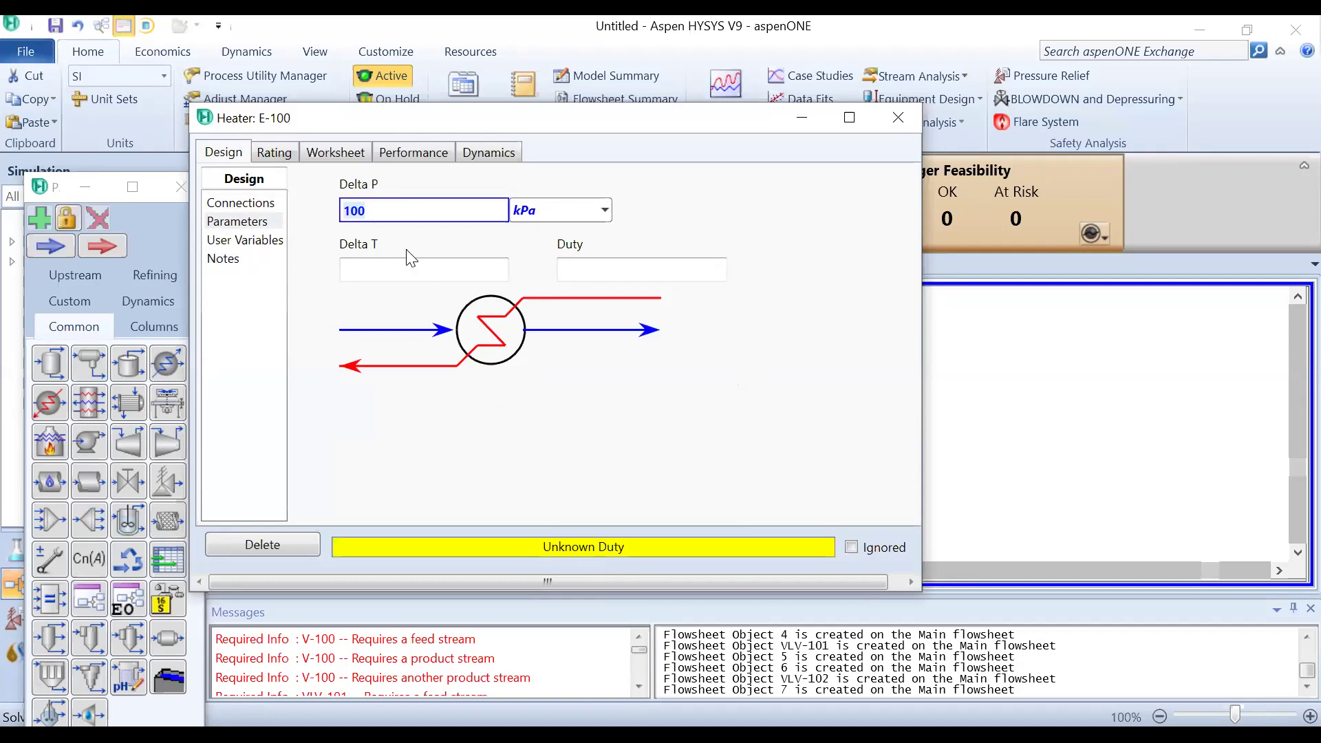
click(608, 270)
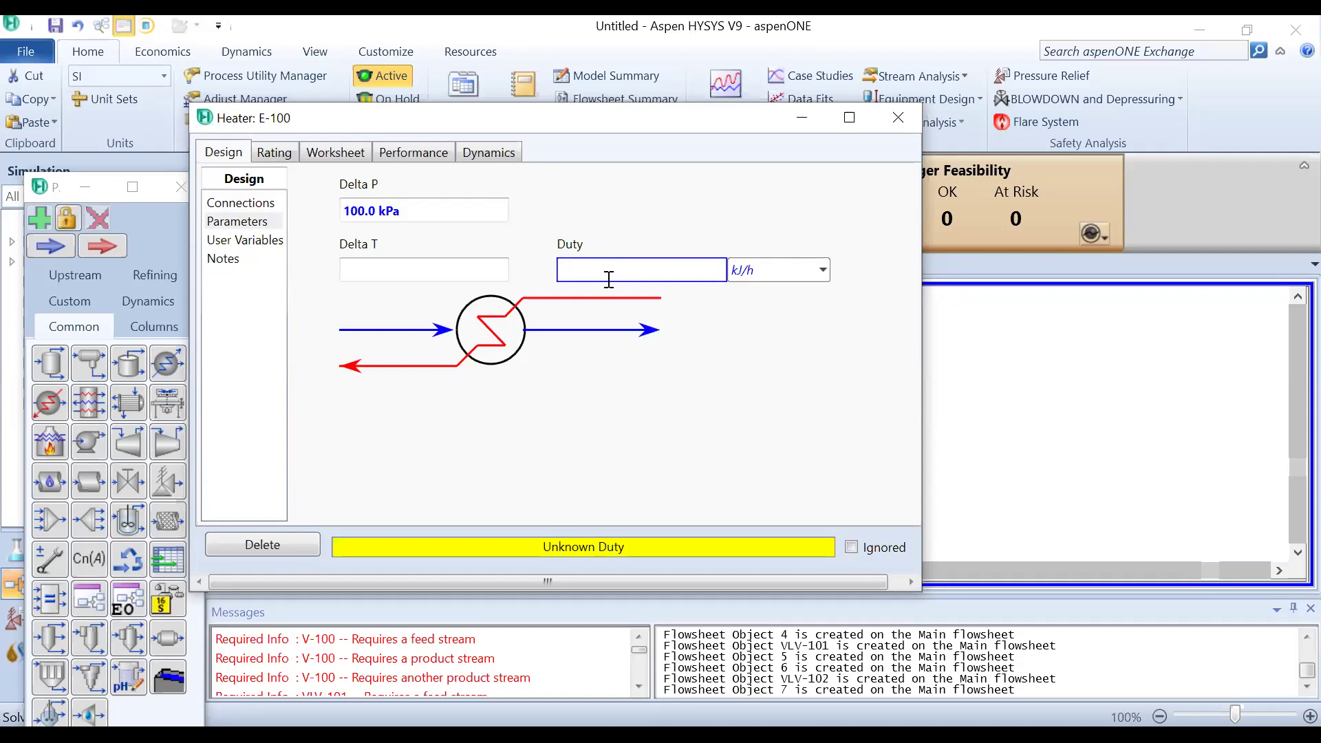
text(10000)
key(Return)
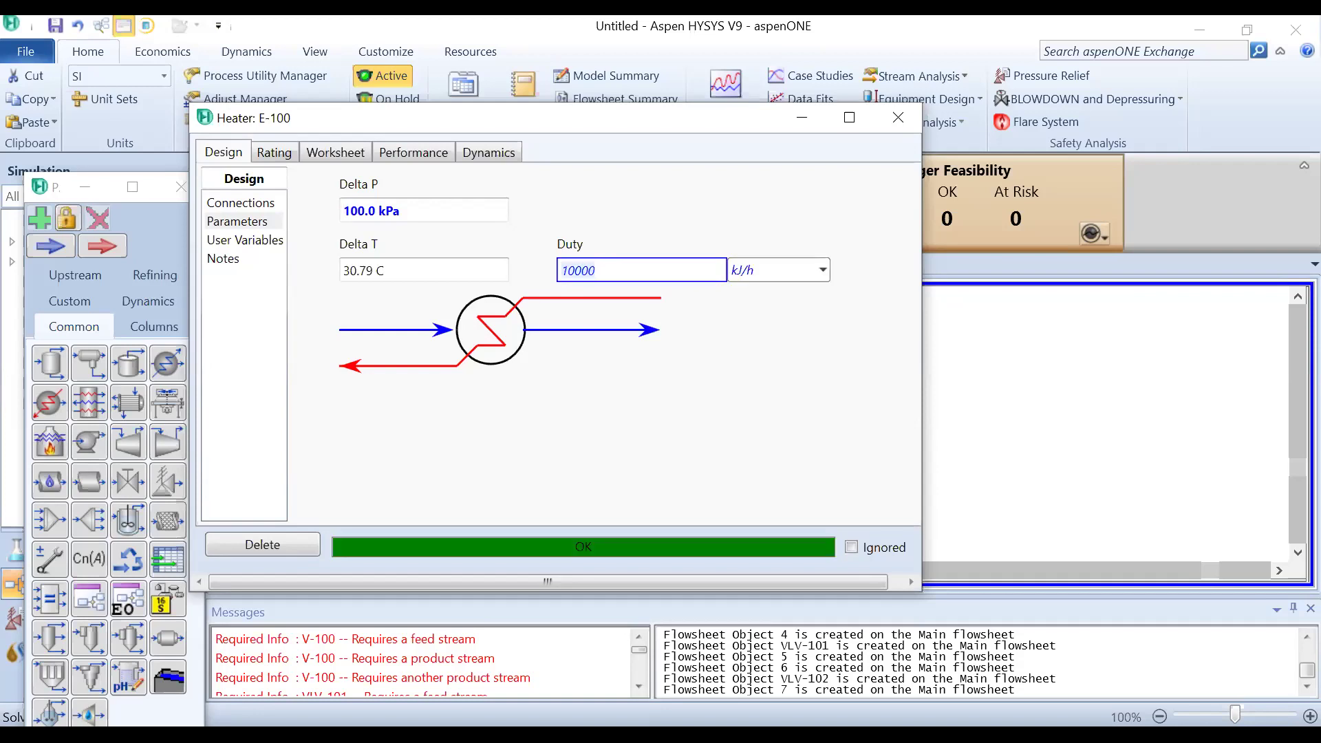
click(898, 119)
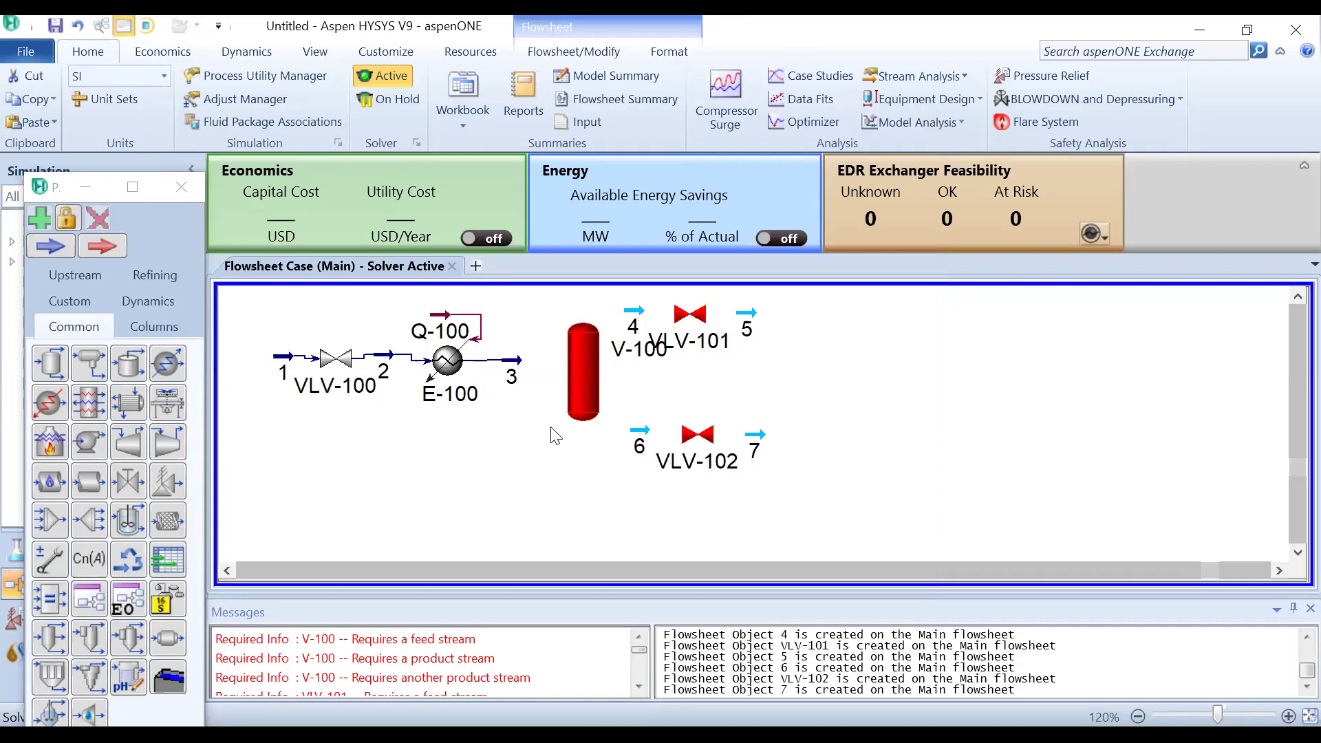
Step: Connect separator V-100 with stream 3 as inlet, stream 4 as vapour outlet and stream 6 as liquid outlet
double_click(582, 395)
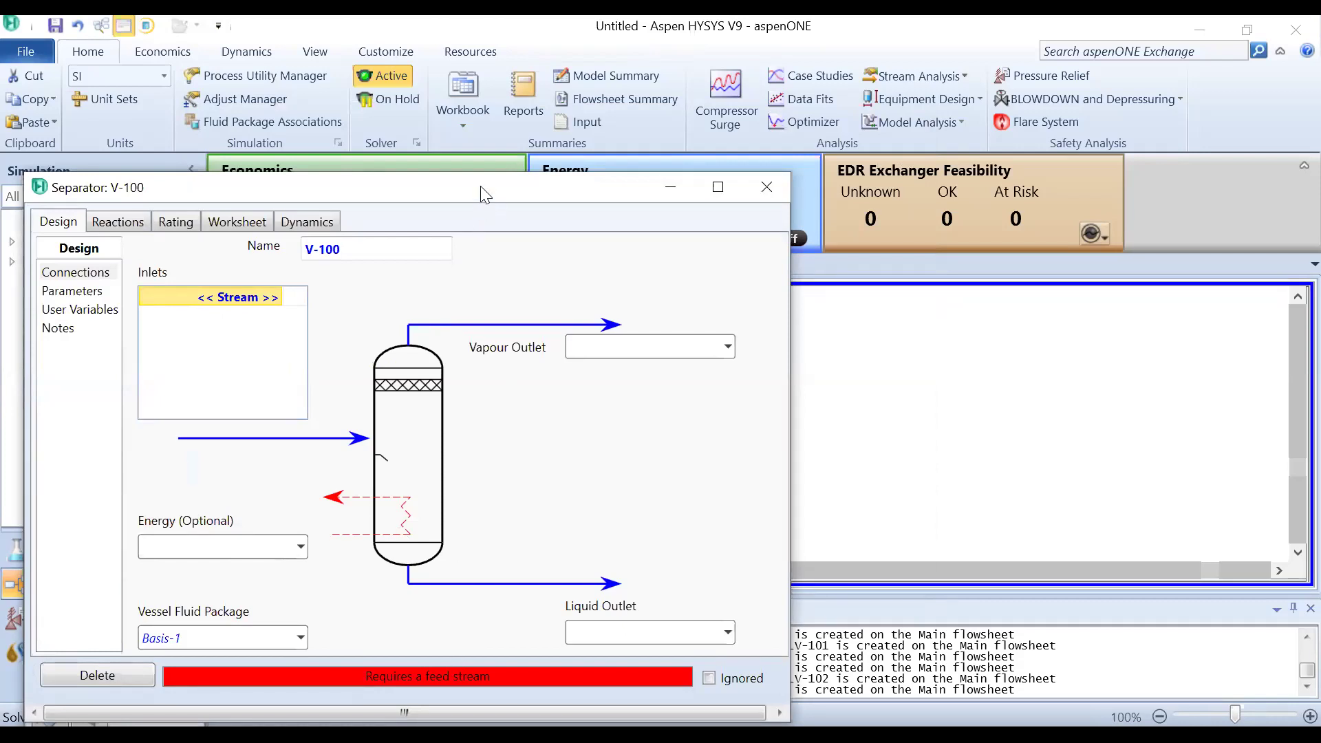
drag(480, 186, 561, 64)
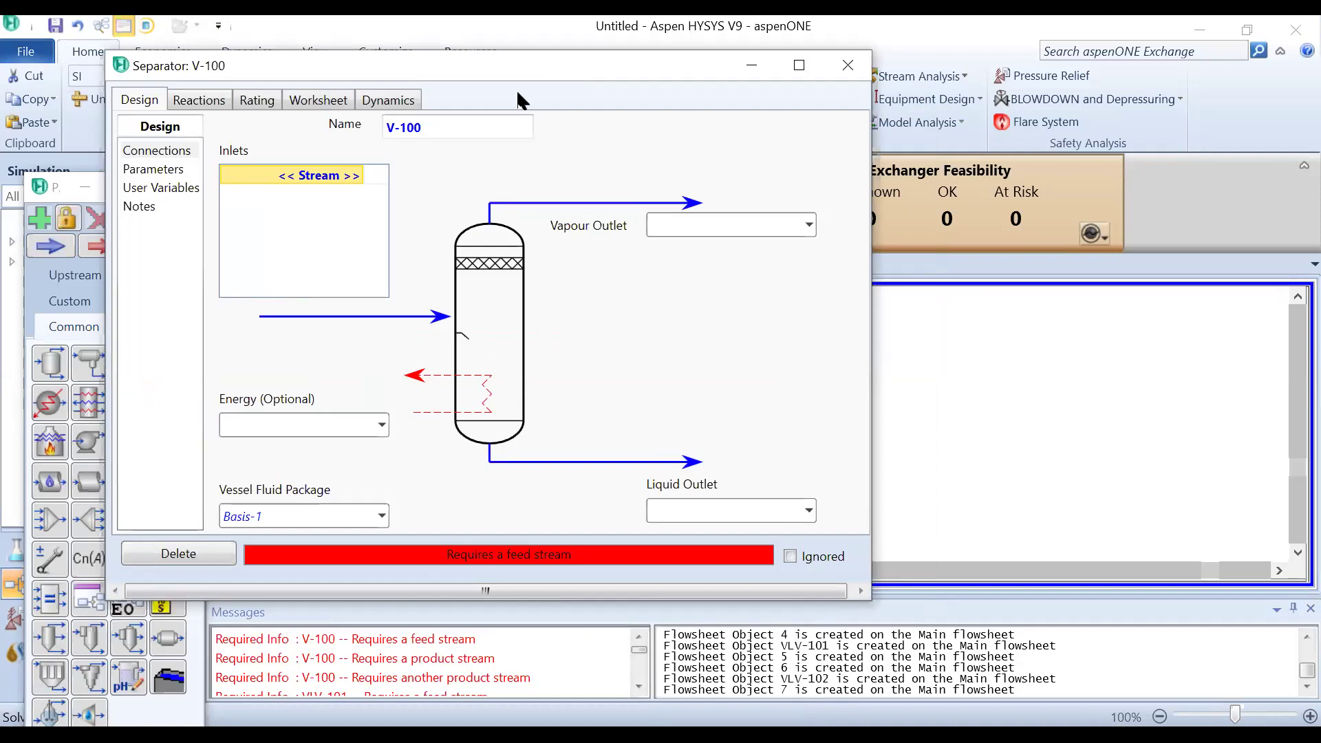
click(358, 176)
click(359, 176)
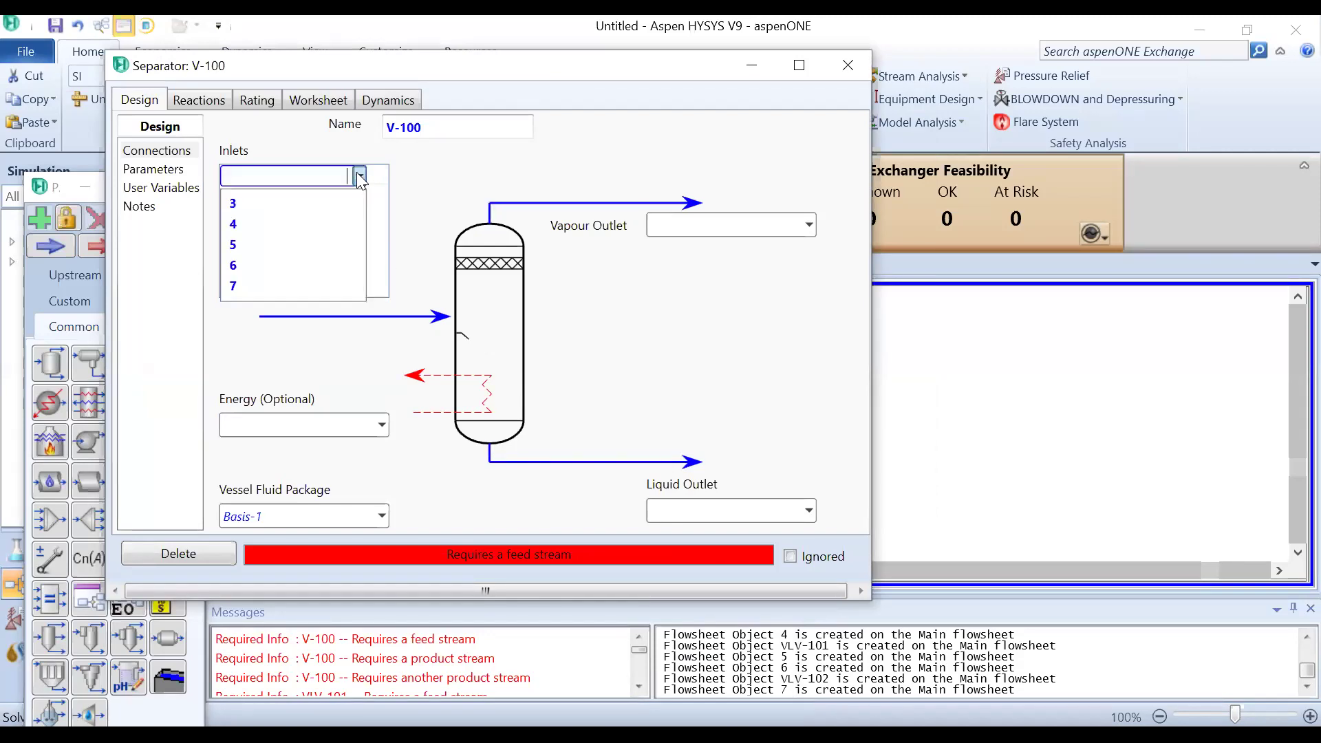
click(335, 201)
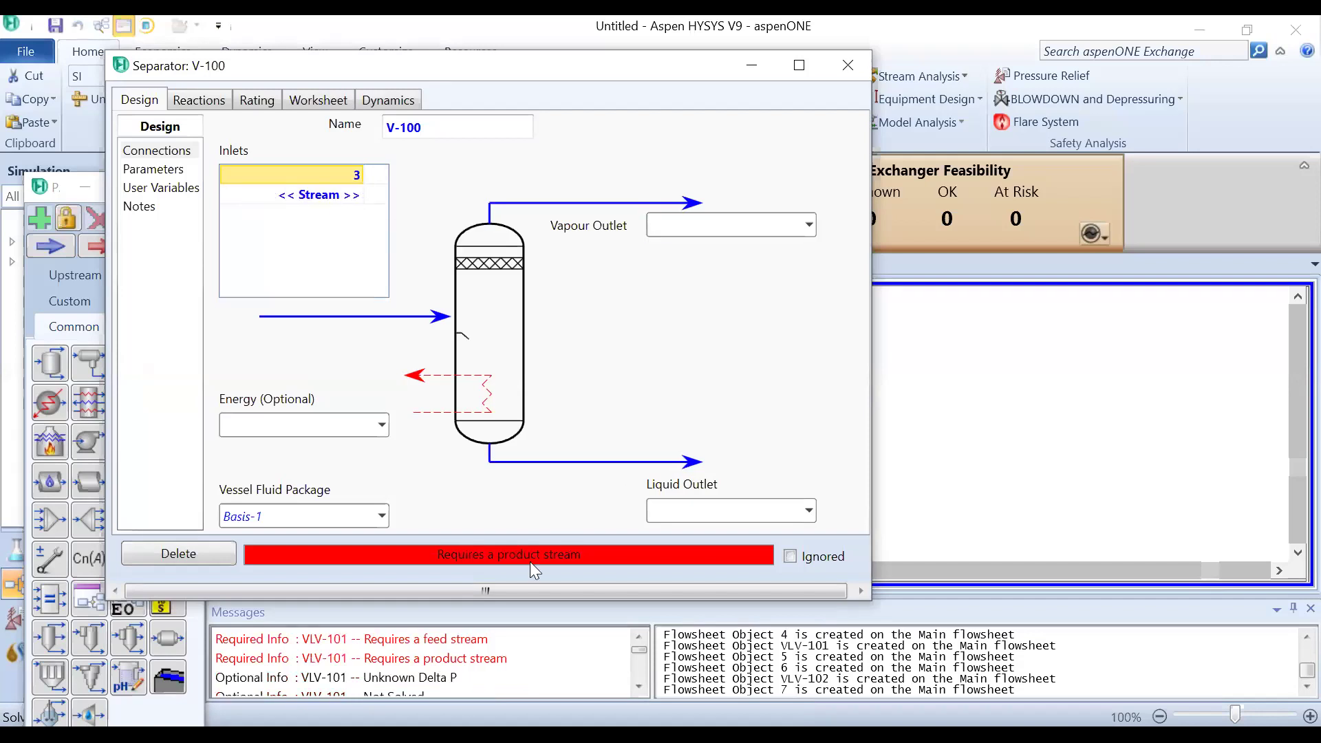
click(809, 225)
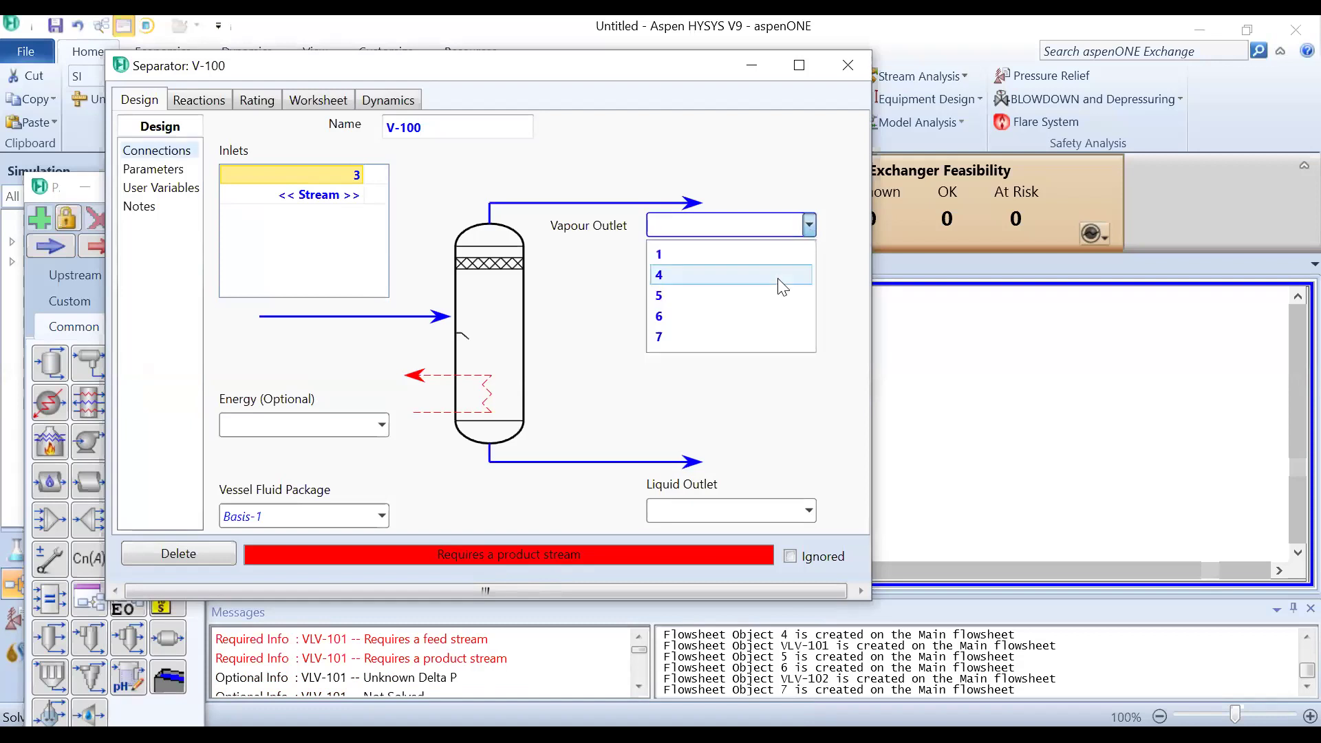
click(779, 280)
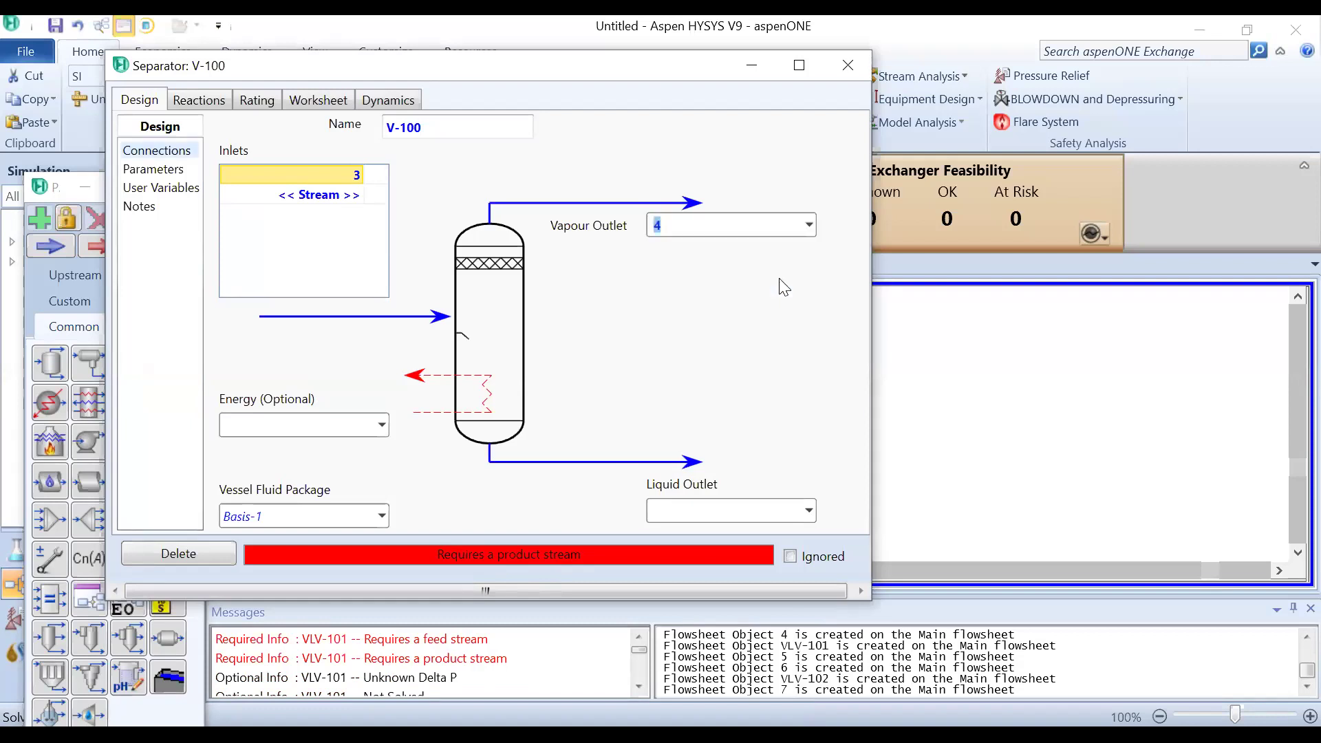
click(810, 510)
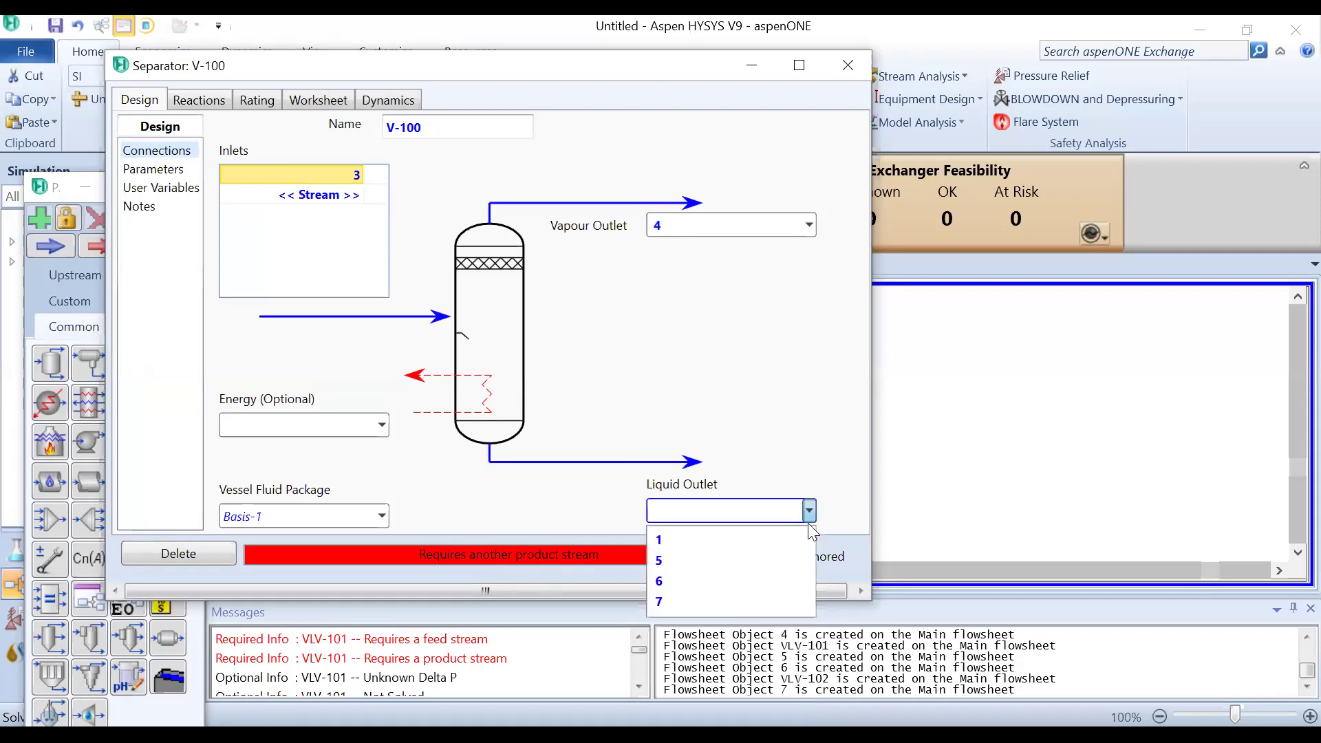
click(780, 585)
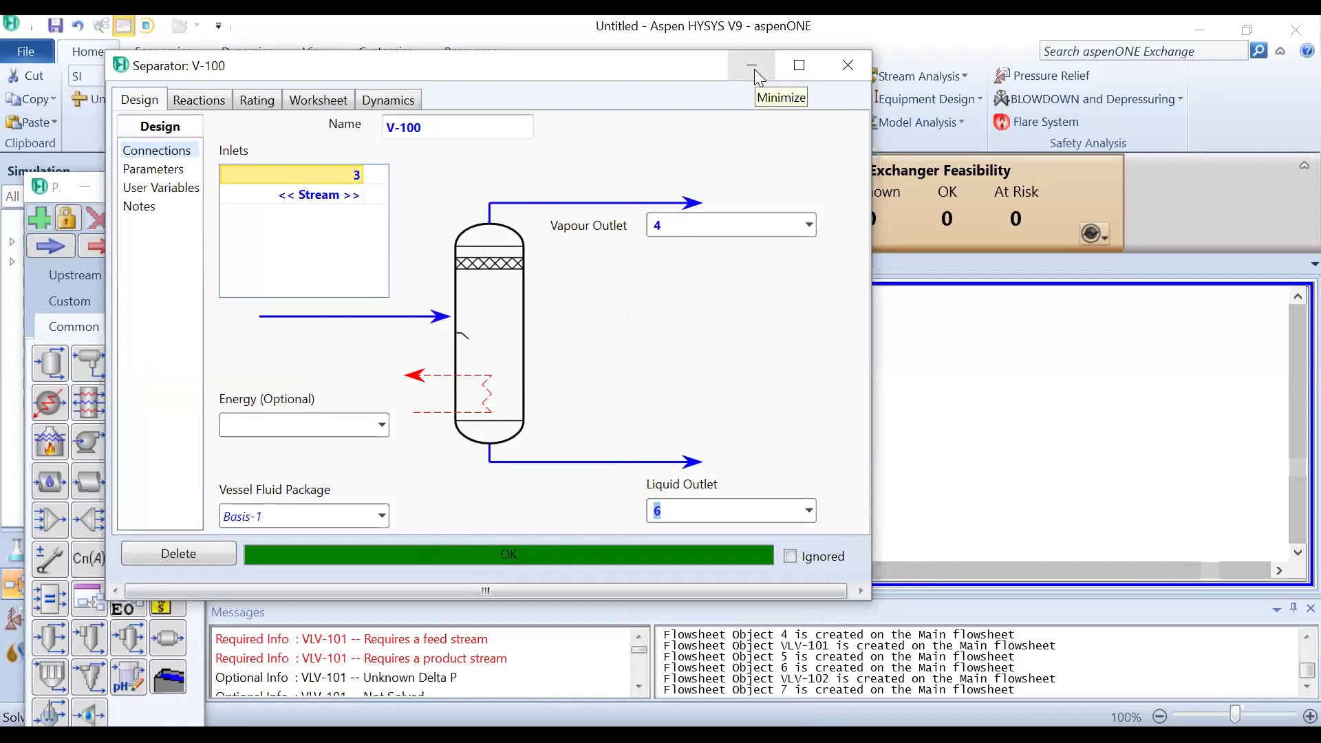
click(848, 66)
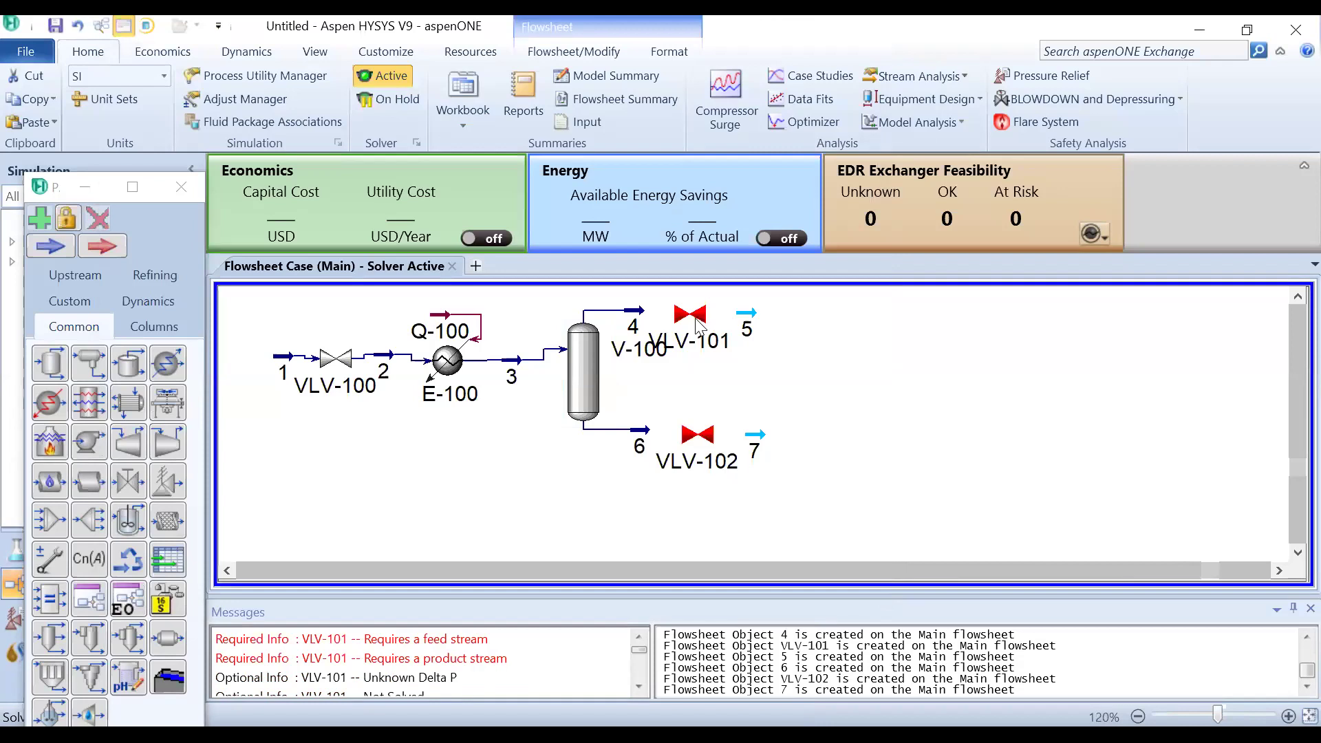
Step: Open valve VLV-101's properties and connect stream 4 as its inlet
double_click(694, 318)
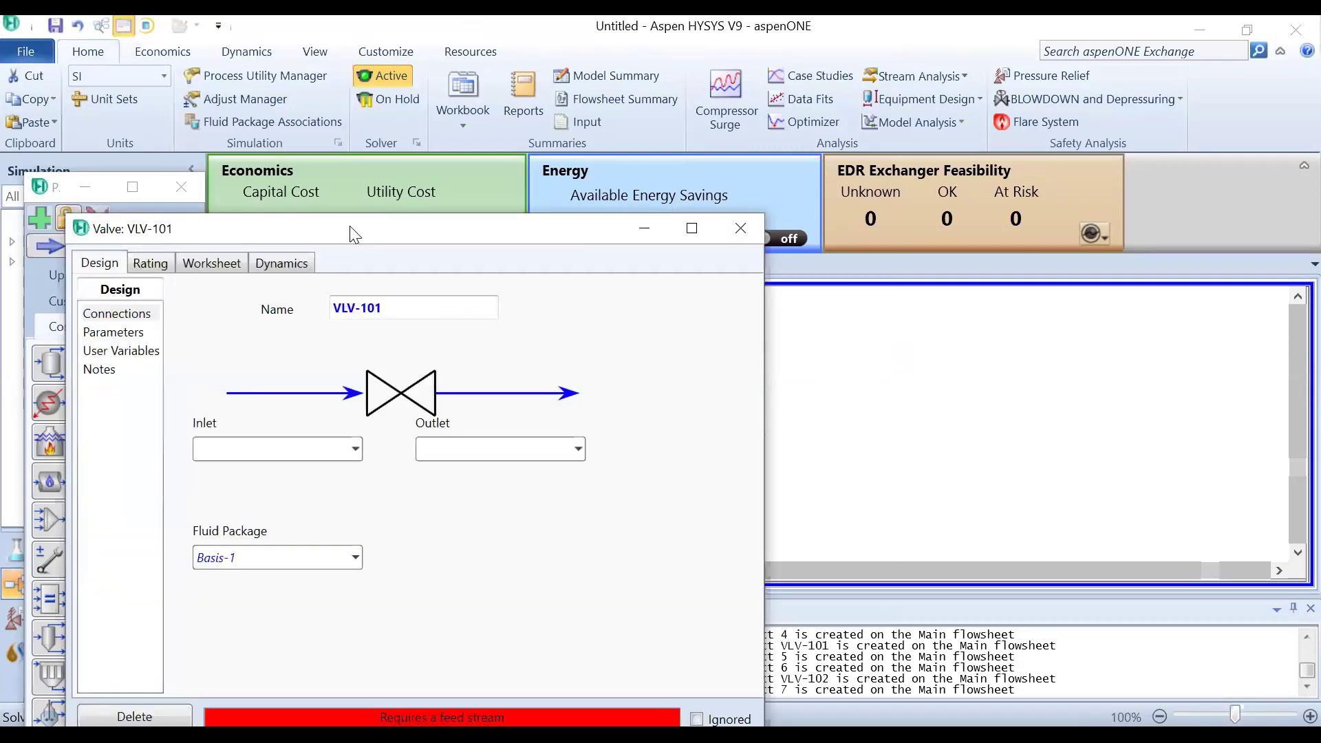
drag(351, 231, 412, 119)
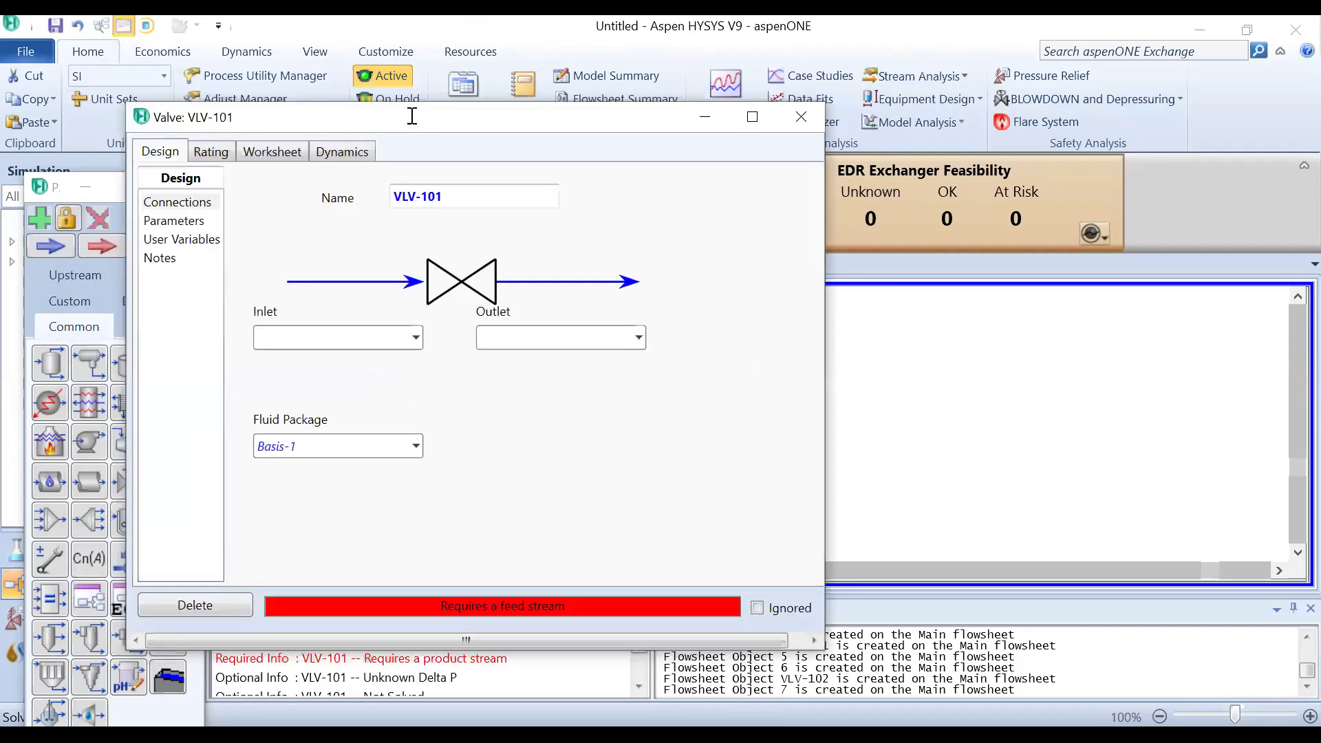
click(416, 337)
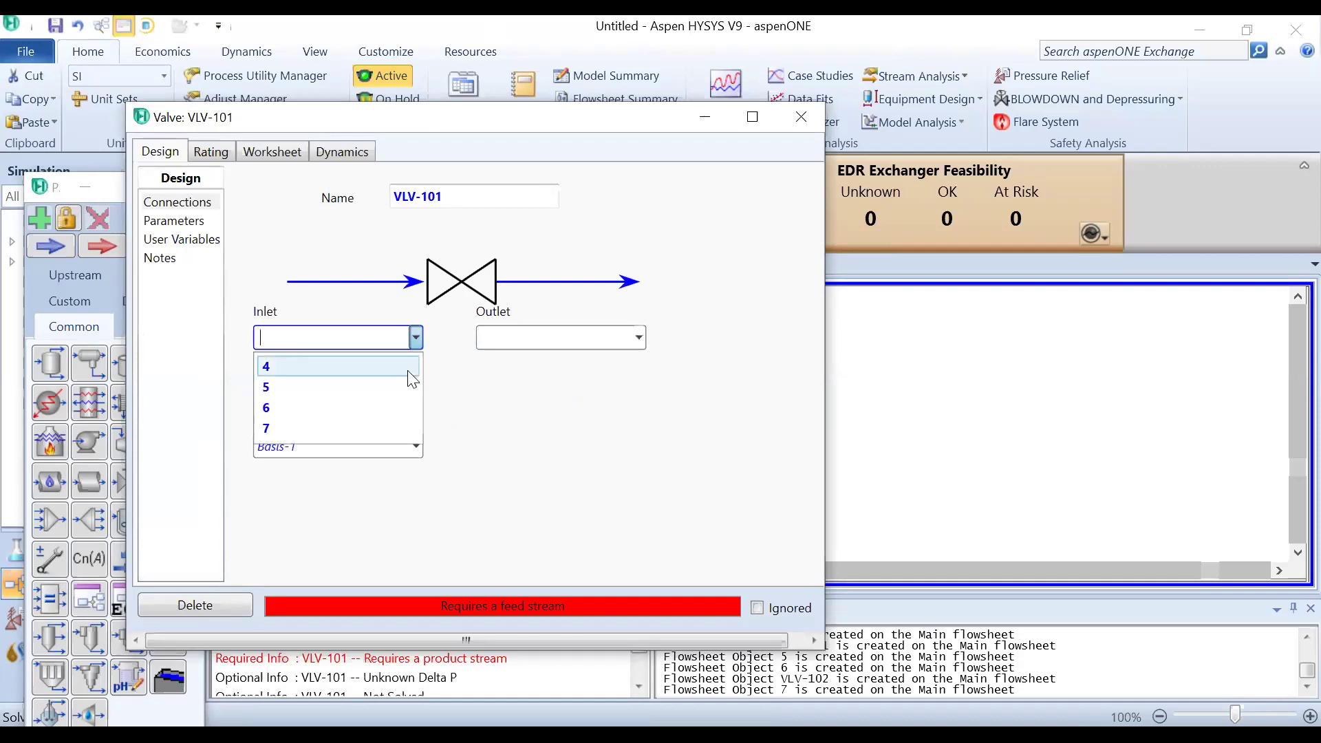
click(409, 370)
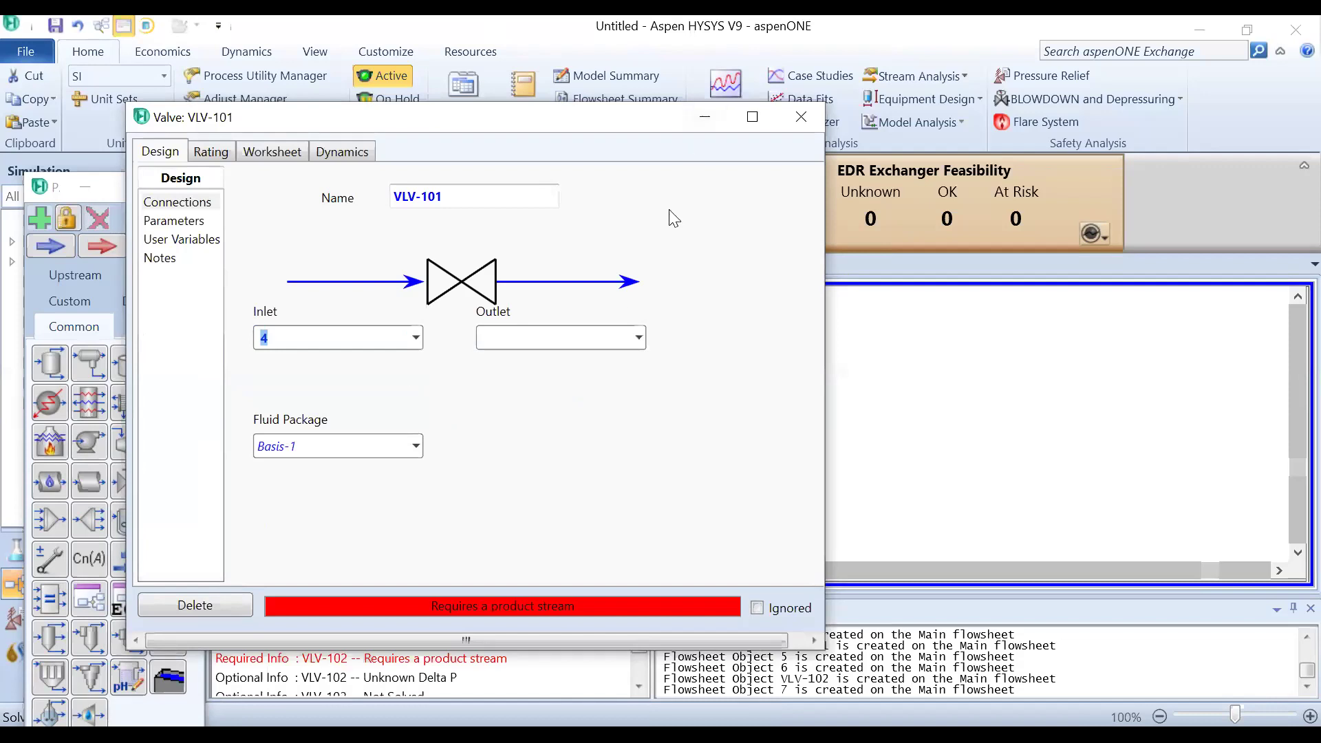
click(638, 337)
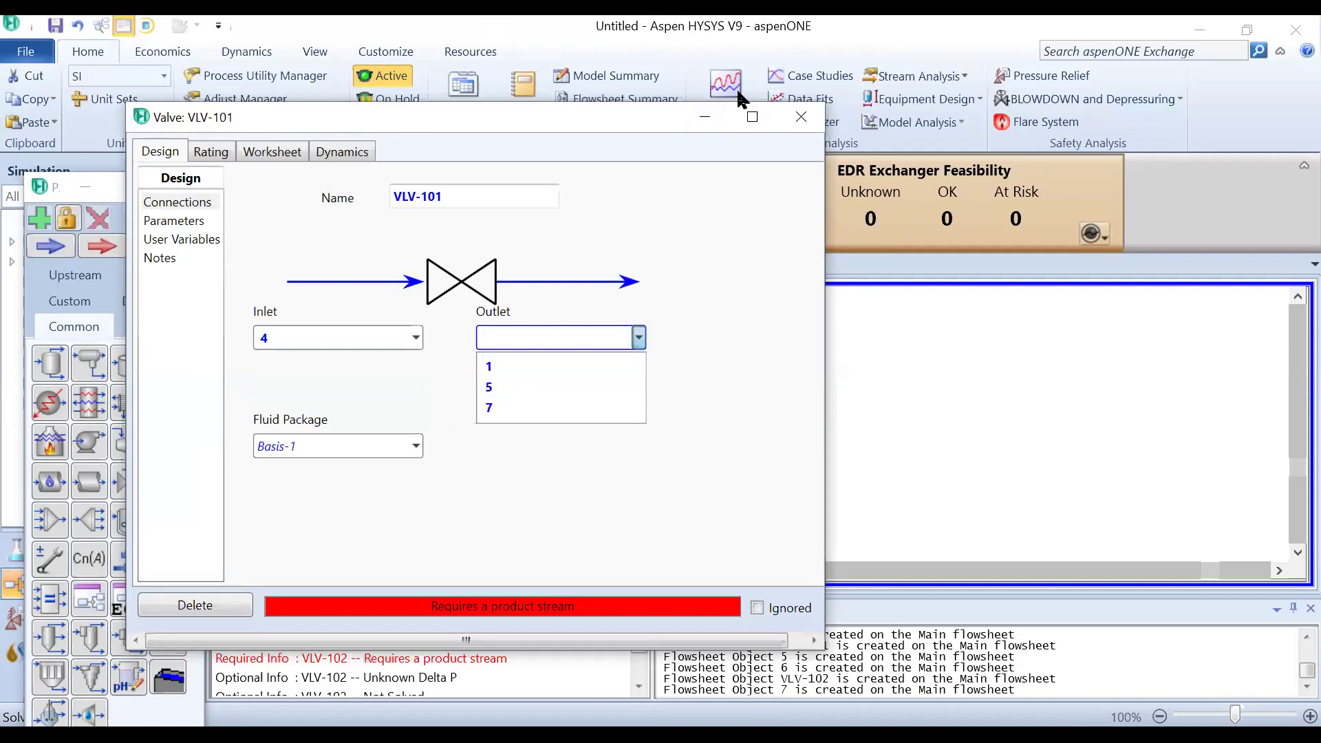
click(800, 123)
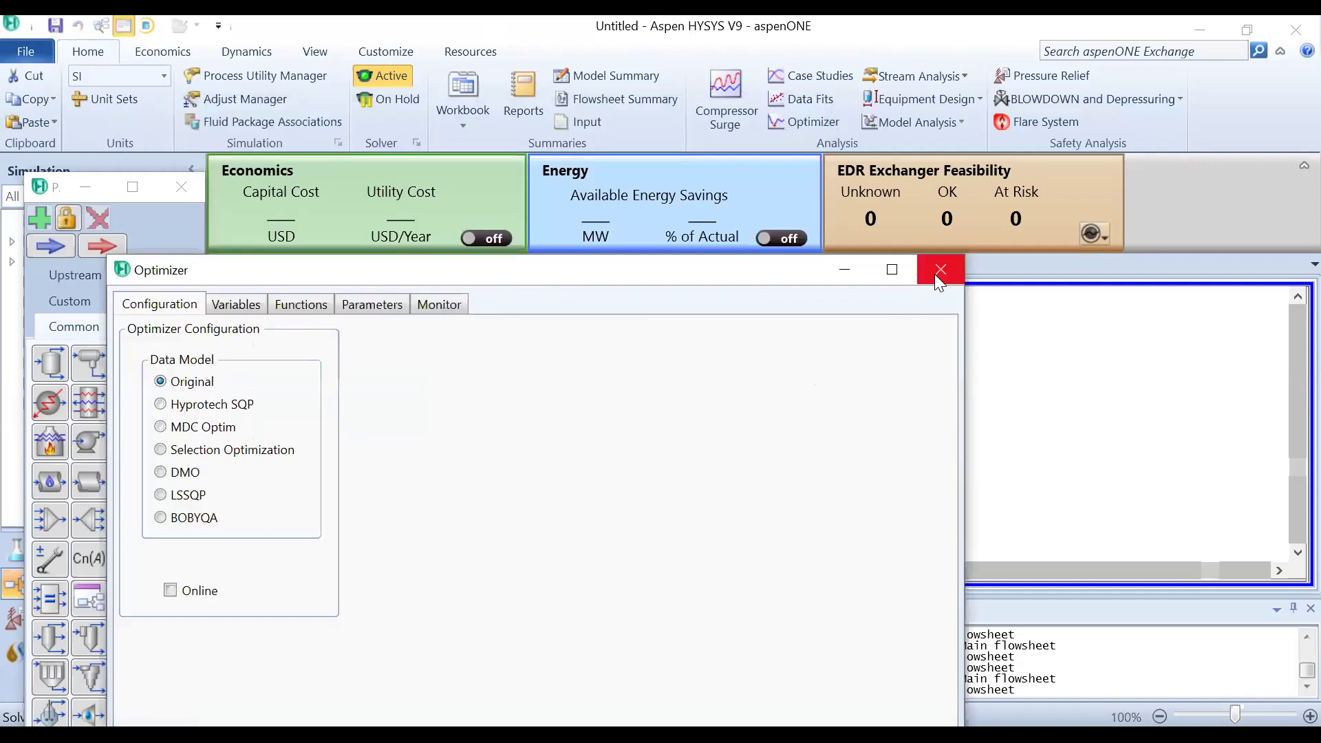
click(940, 270)
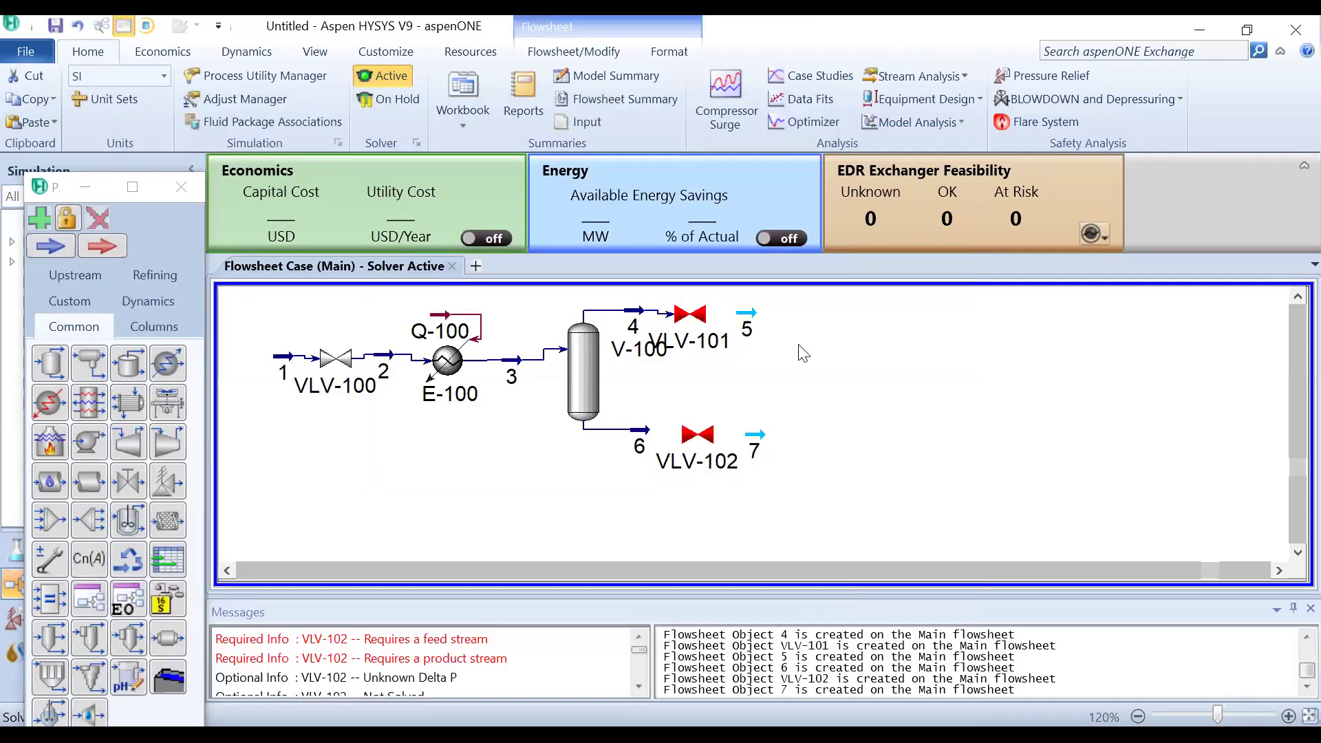
Step: Connect stream 5 as valve VLV-101's outlet, set its pressure drop to 100 kPa and close its properties
double_click(707, 324)
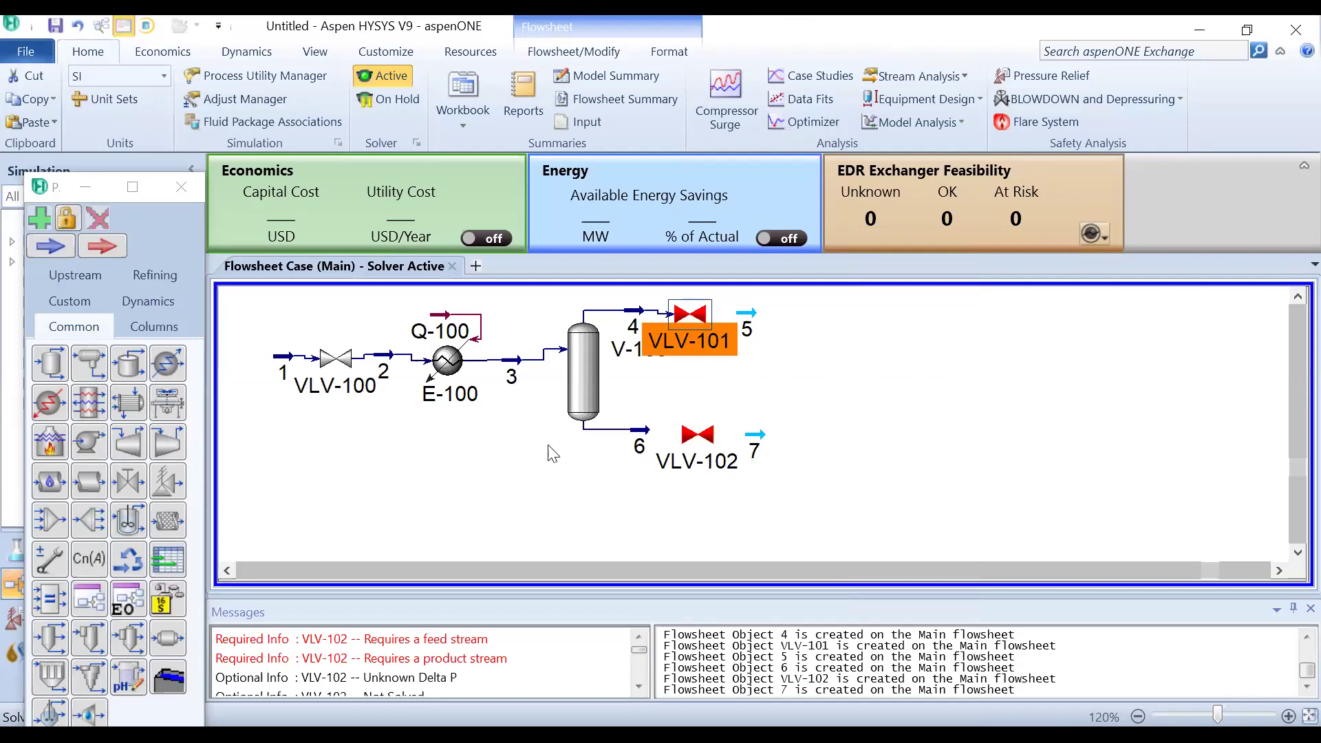
click(660, 531)
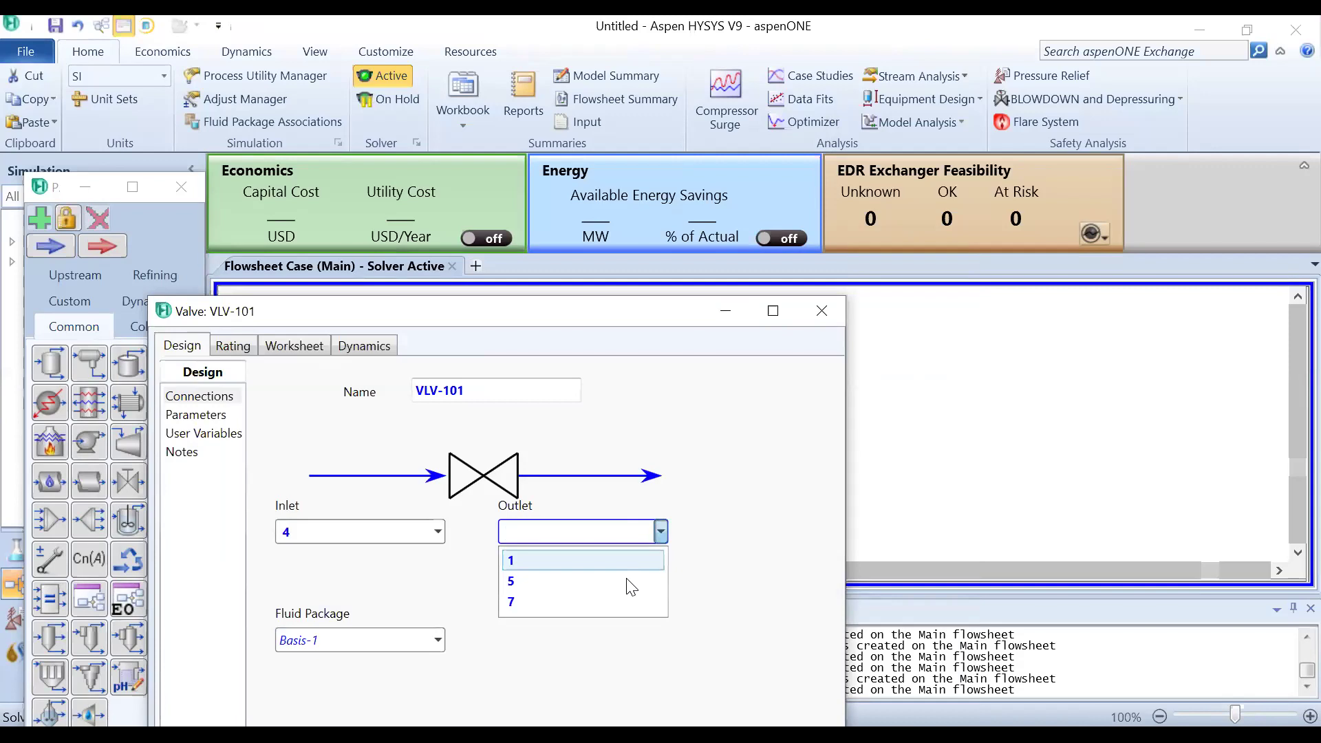
click(630, 585)
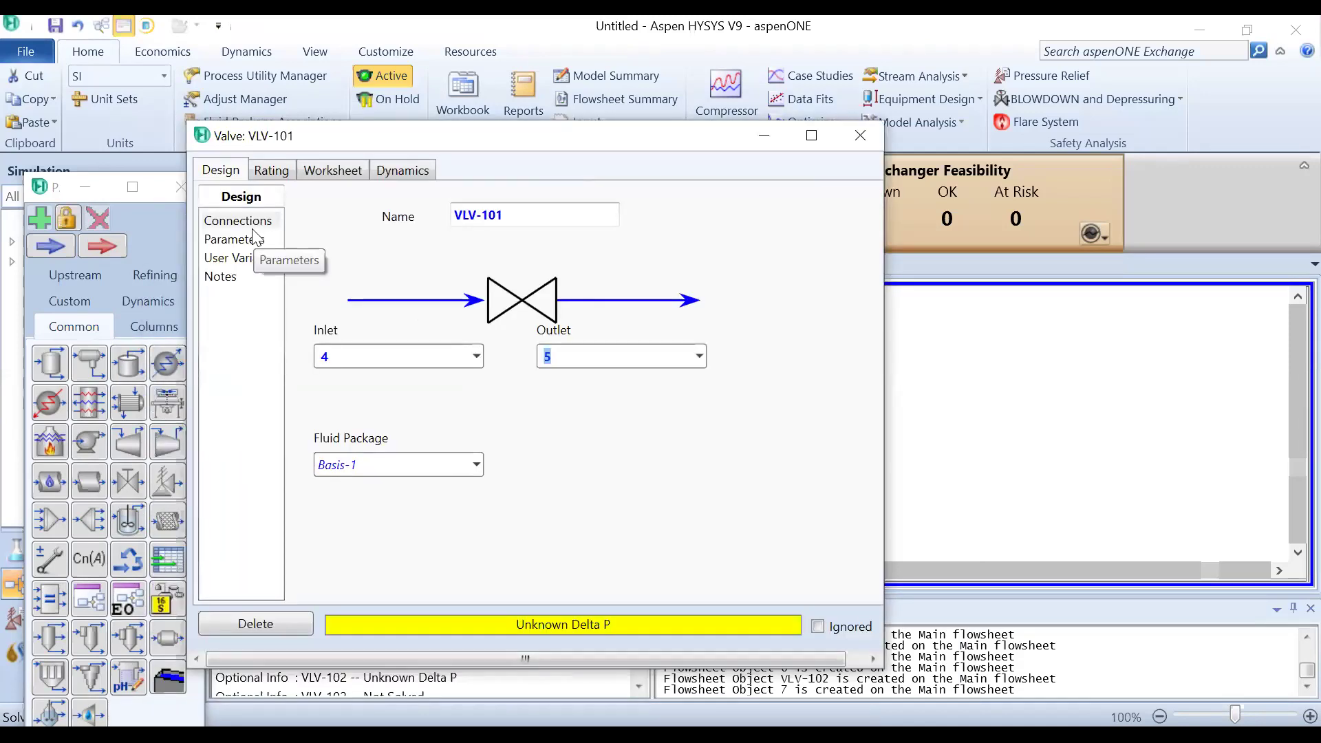
click(237, 239)
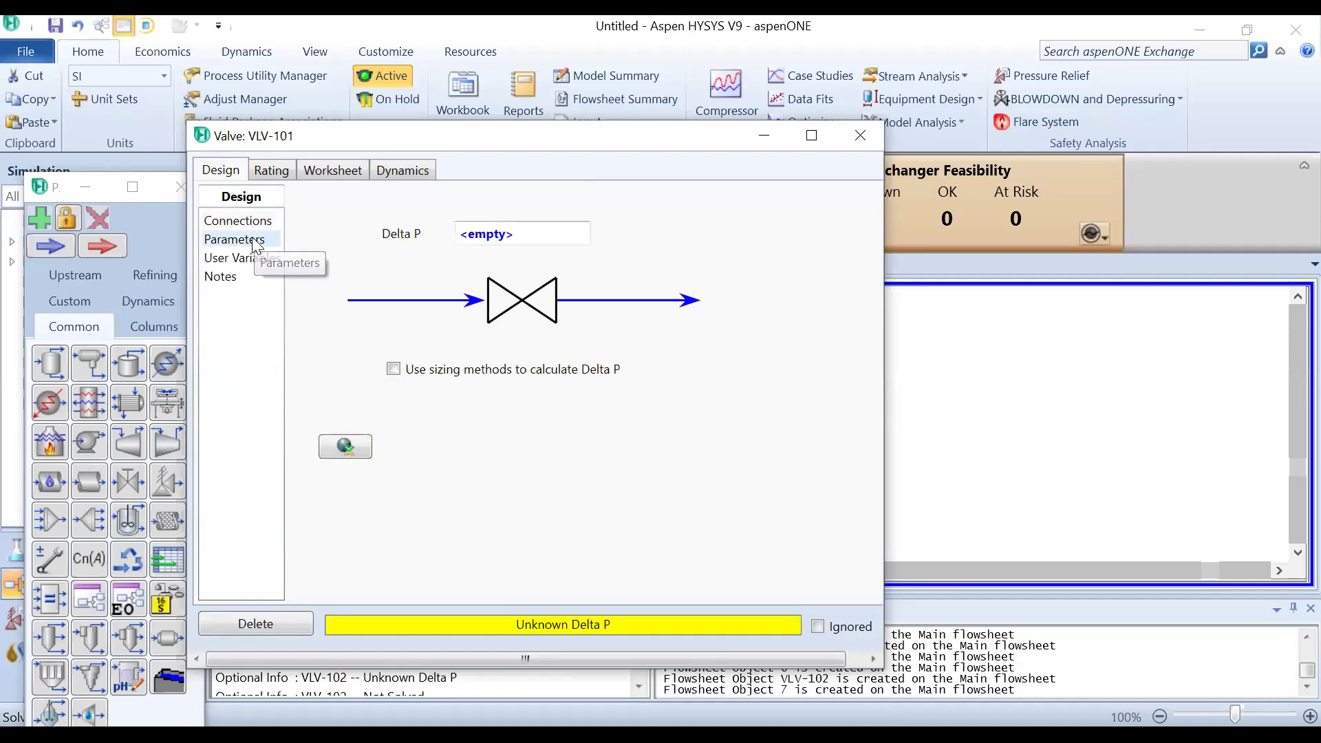
click(534, 236)
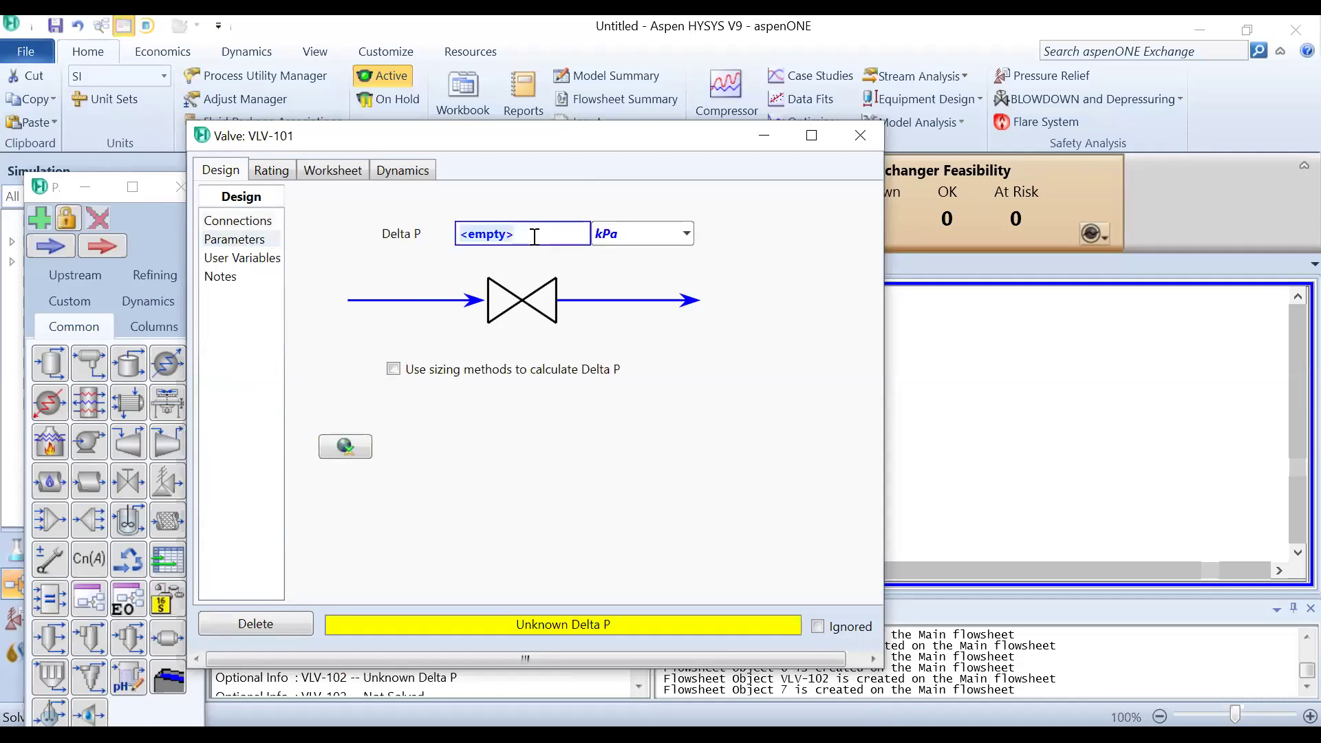
text(100)
key(Return)
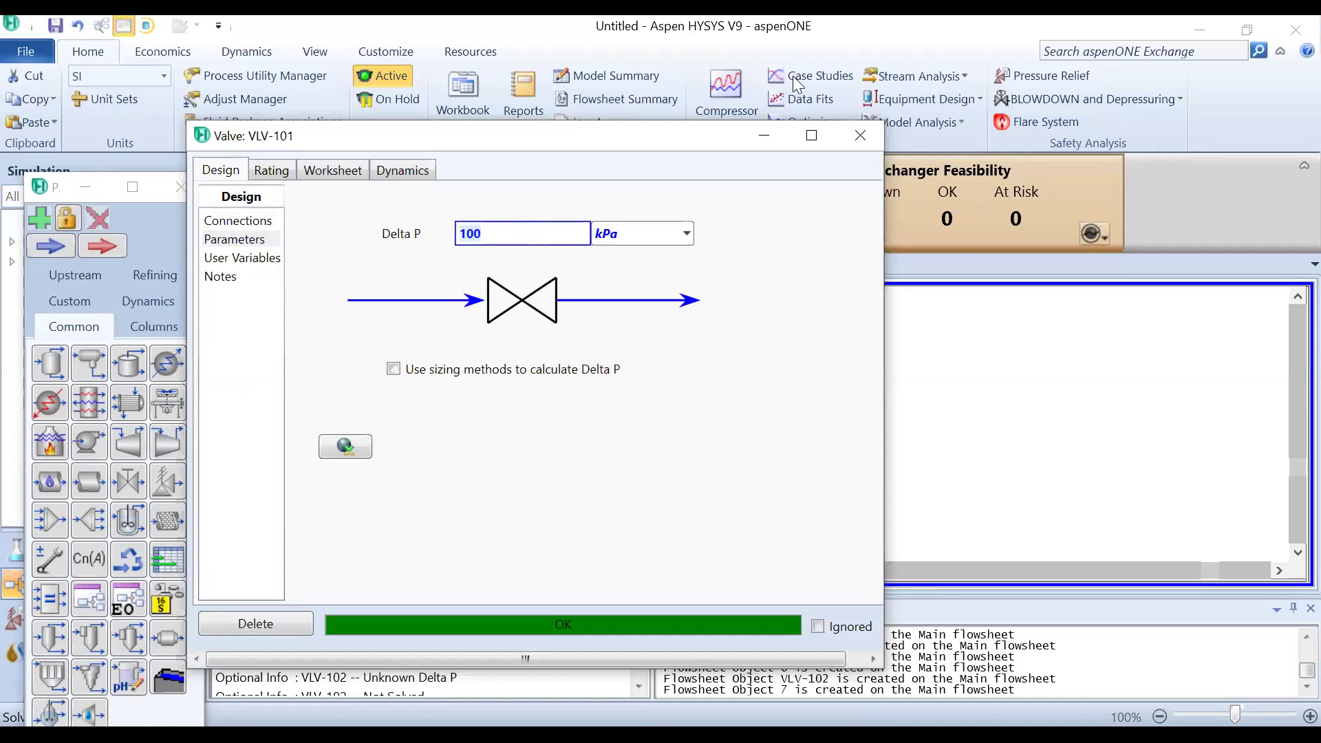
click(859, 136)
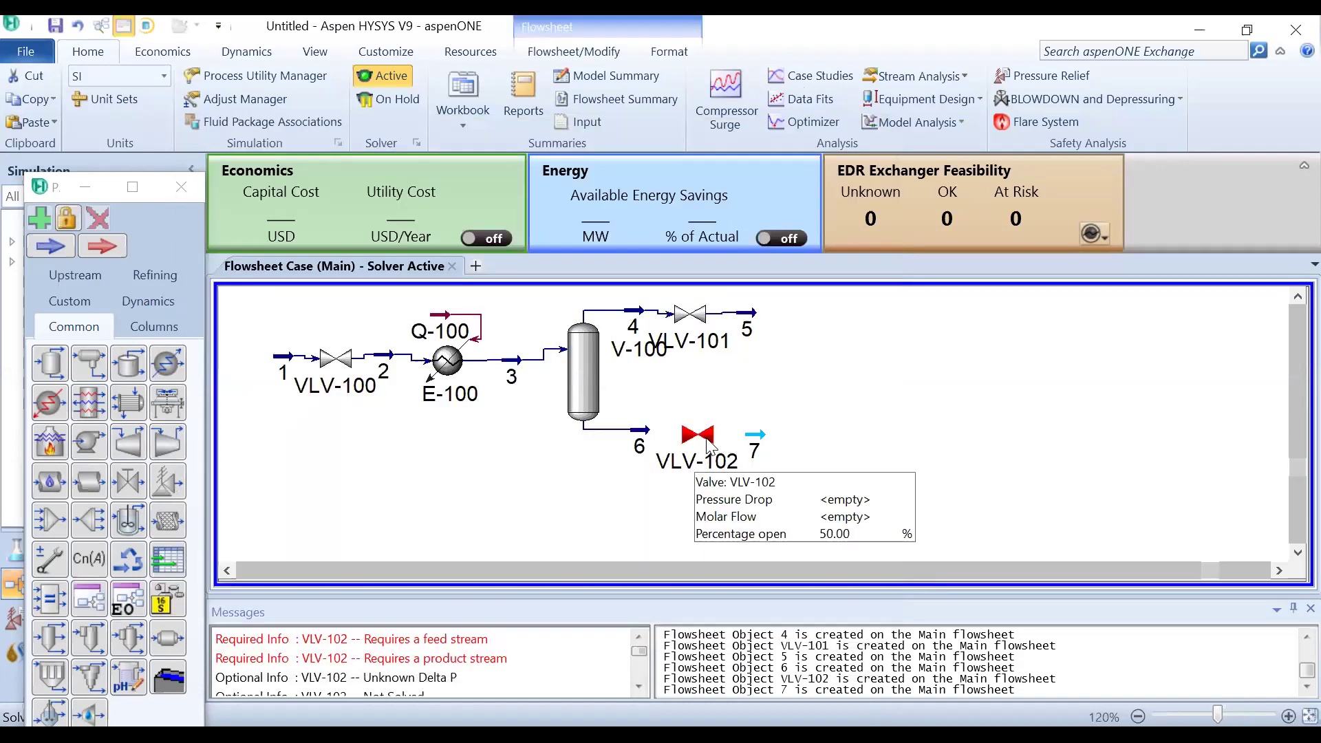
click(708, 446)
double_click(708, 446)
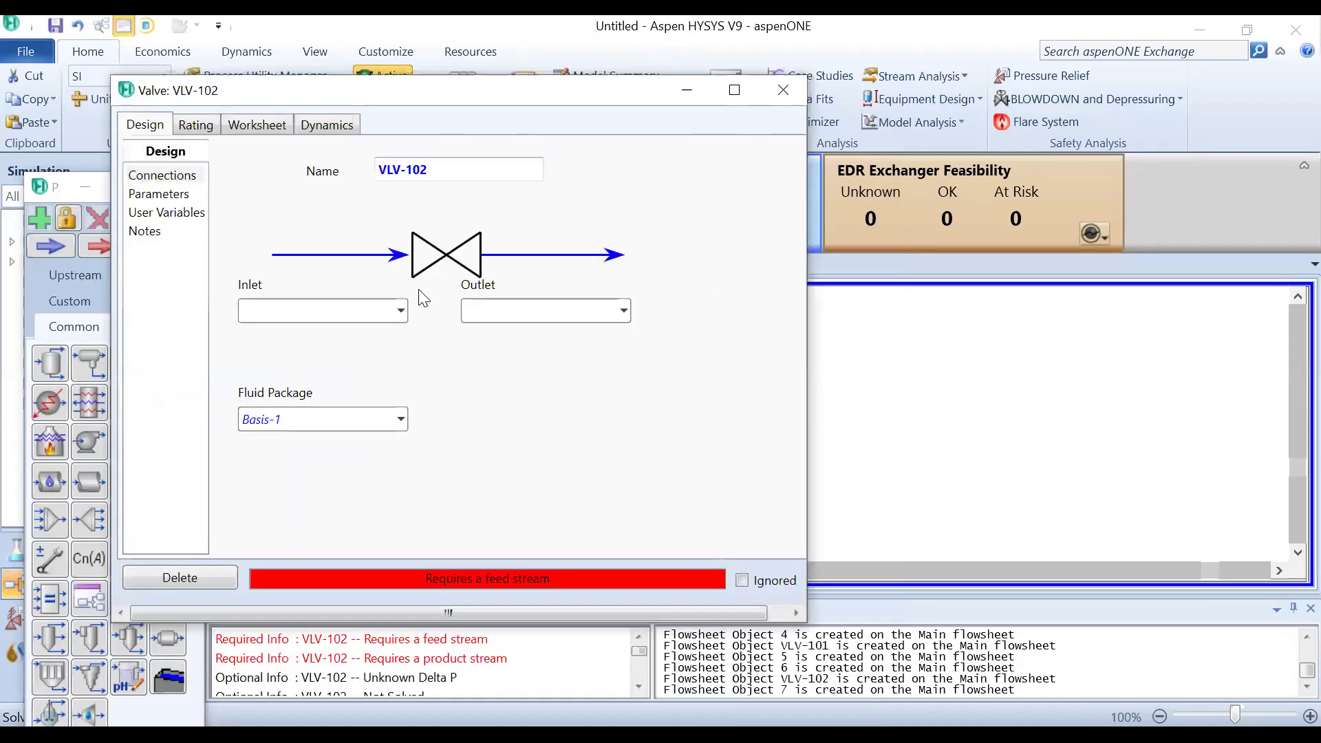
click(400, 311)
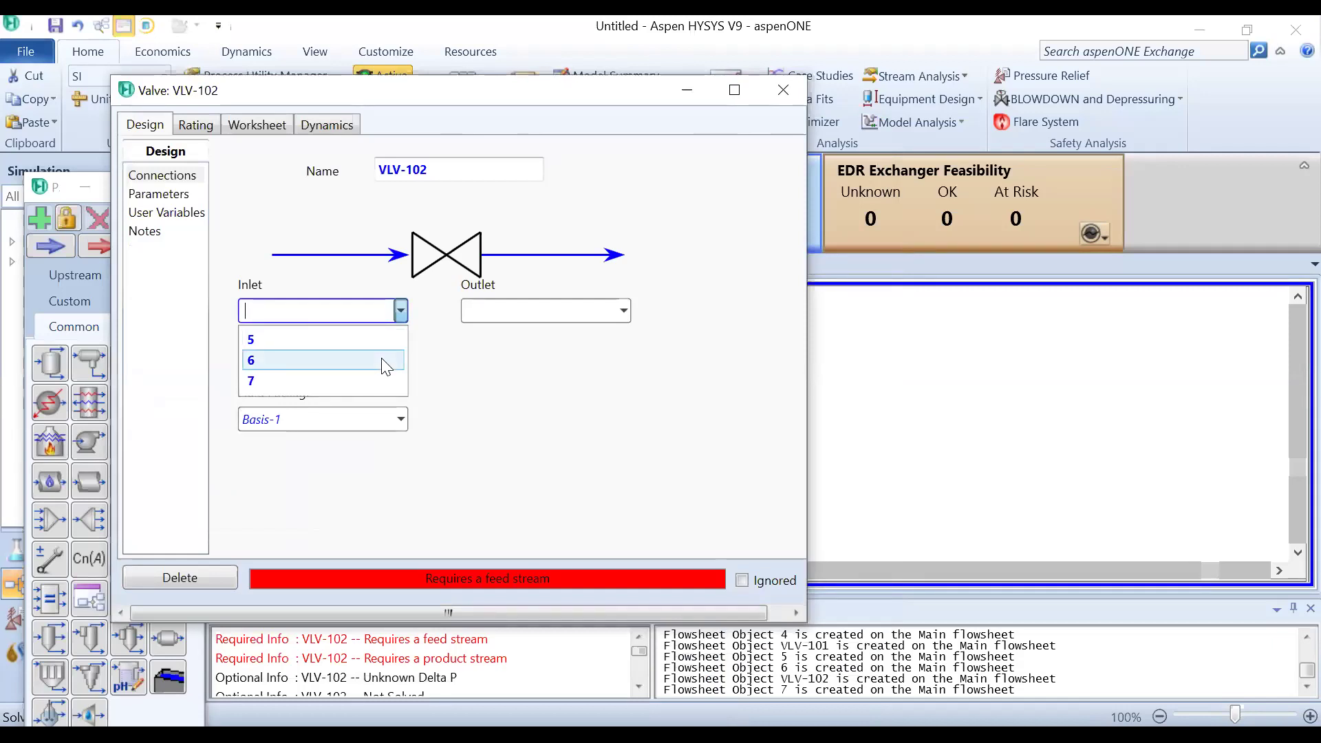
click(786, 95)
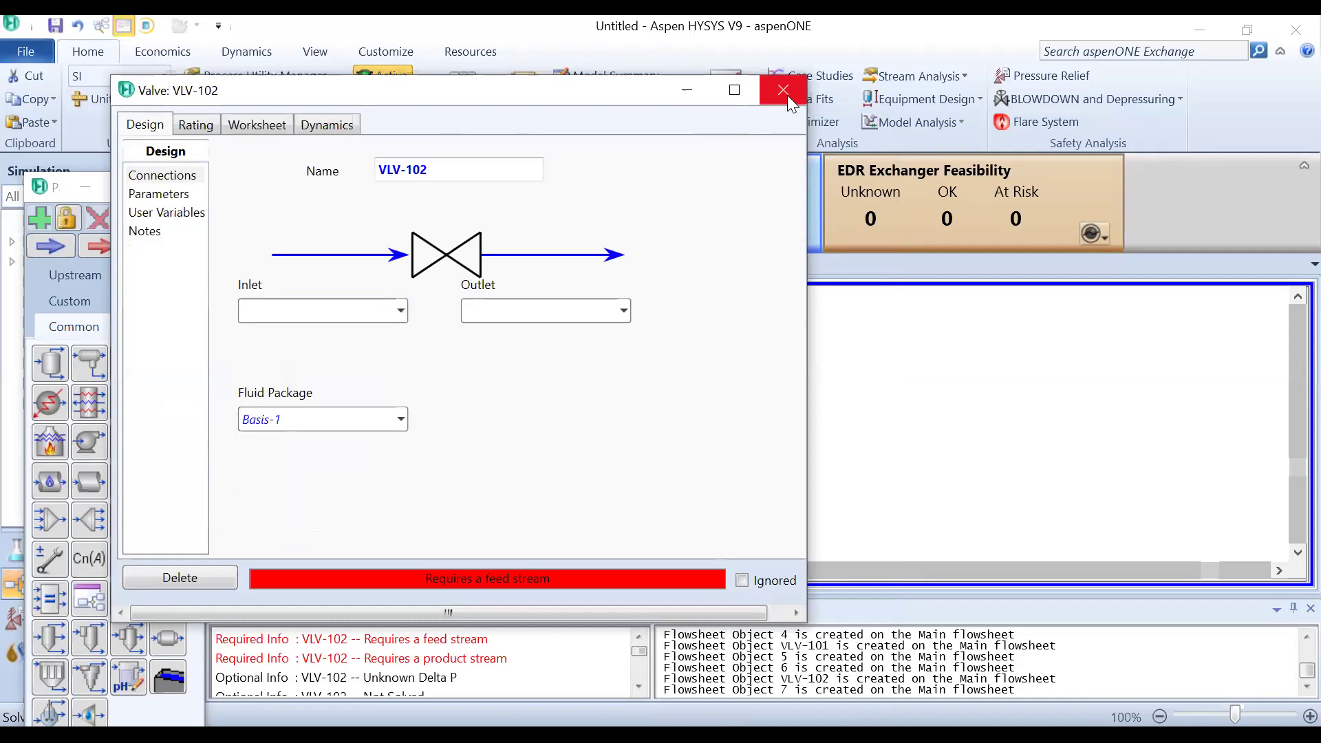
click(787, 95)
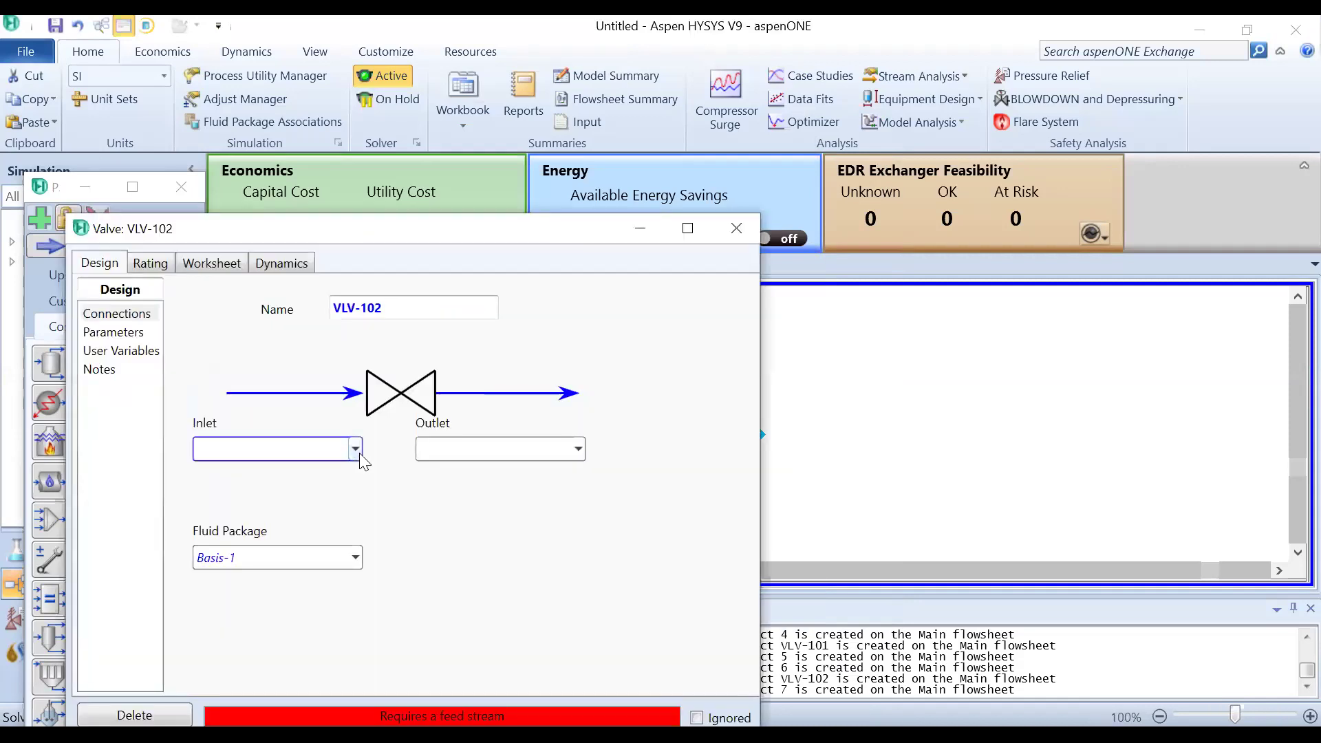
Step: Connect valve VLV-102 with stream 6 as inlet and stream 7 as outlet
click(355, 449)
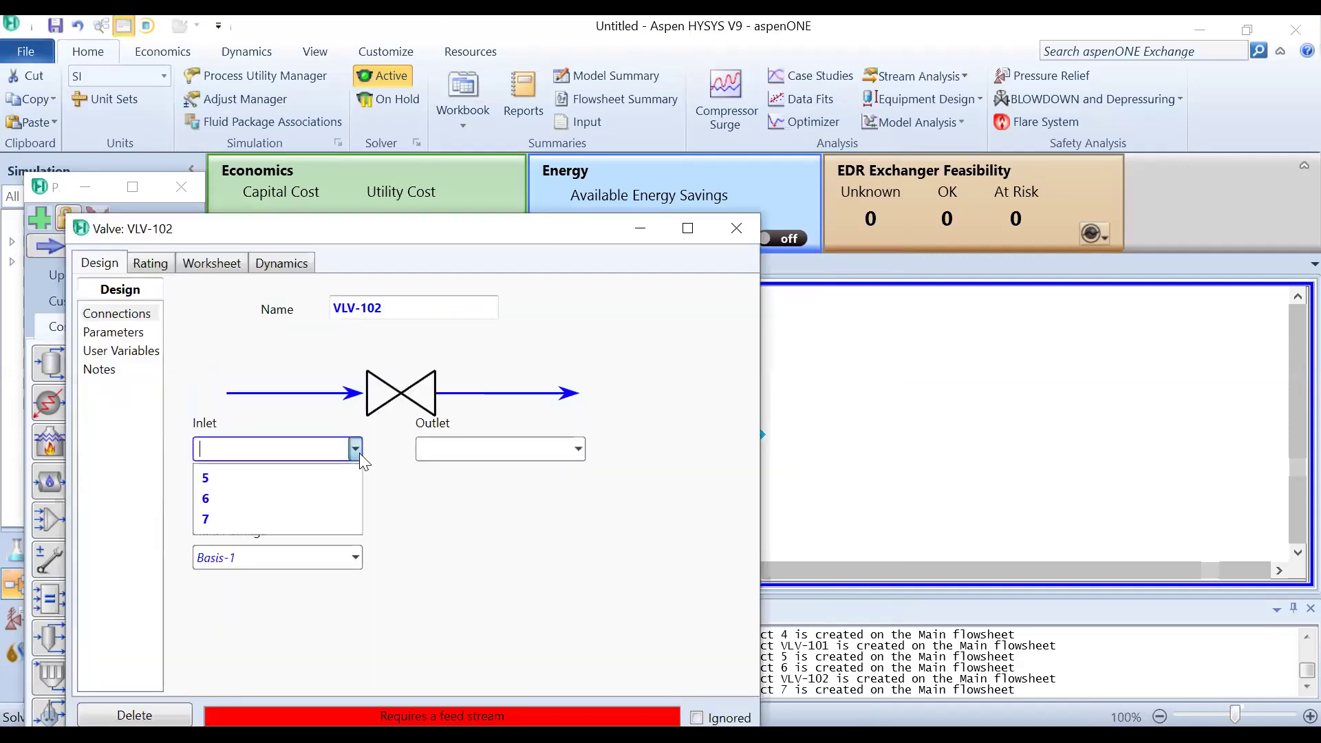
click(340, 498)
click(578, 449)
click(543, 501)
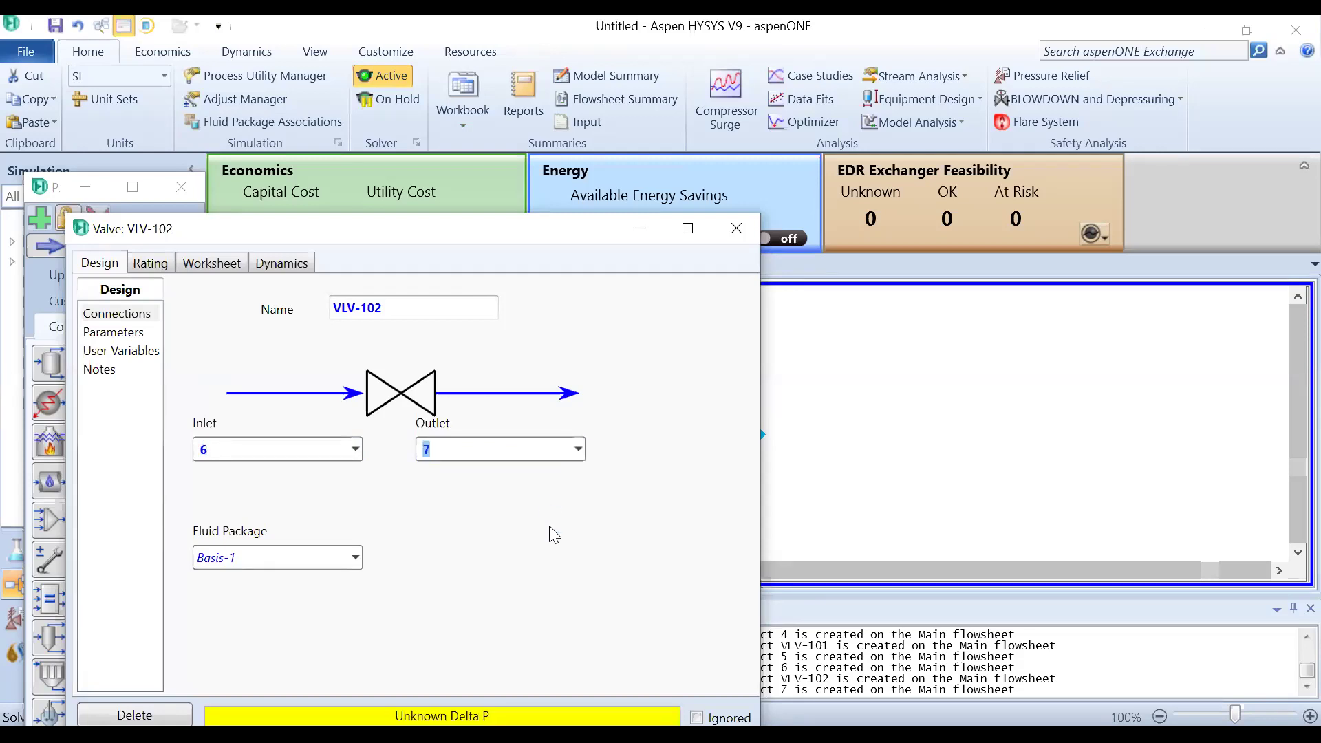
Step: Set valve VLV-102's pressure drop to 100 kPa and close its properties
drag(564, 238, 624, 40)
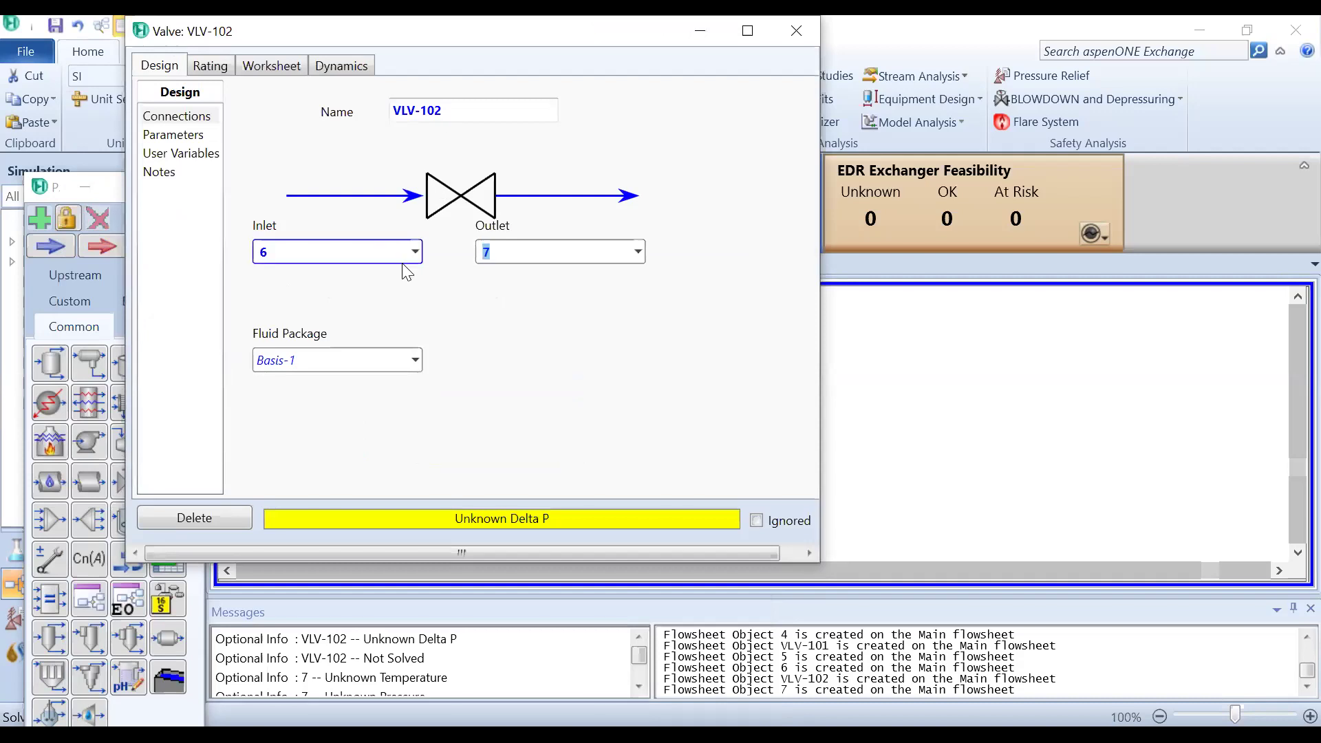
click(194, 136)
click(438, 130)
text(1000)
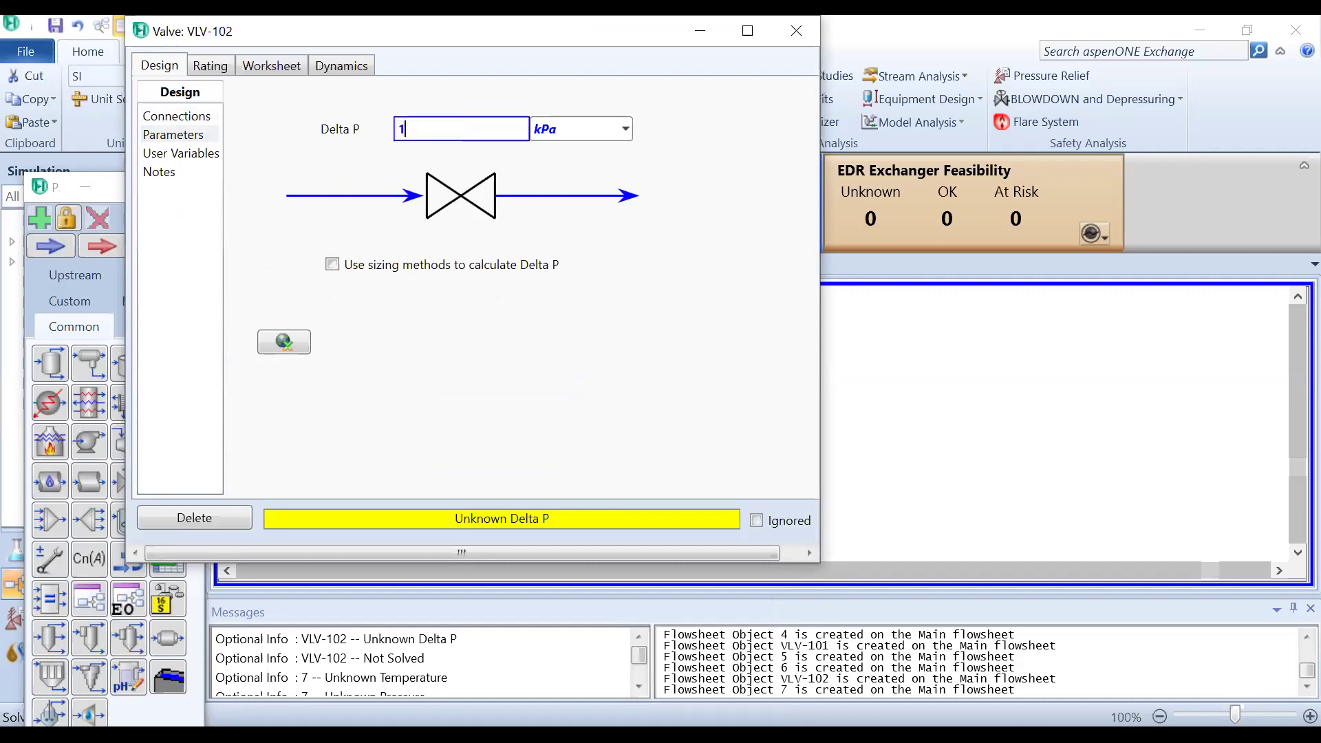
key(BackSpace)
key(Return)
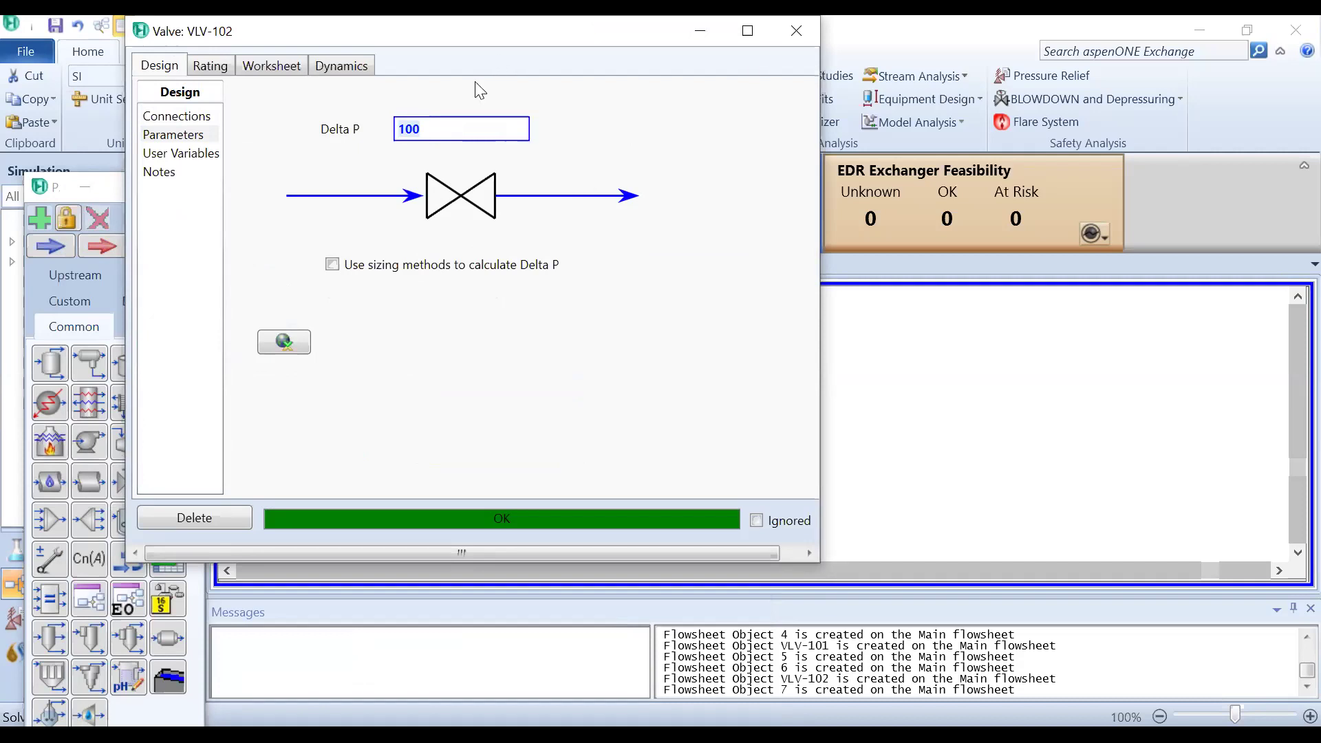
drag(482, 31, 447, 84)
click(769, 84)
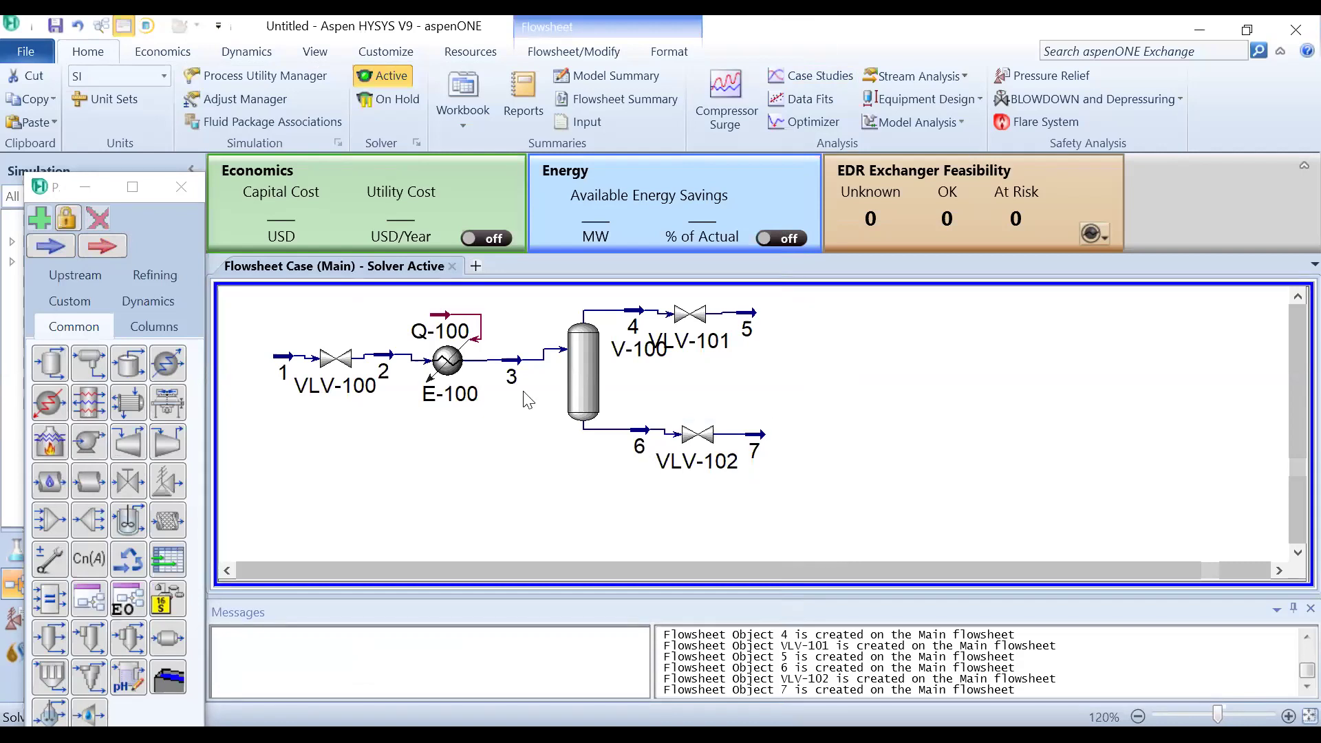
Step: Close the model palette and save the case as sssiang in the hysys kmi folder
click(25, 51)
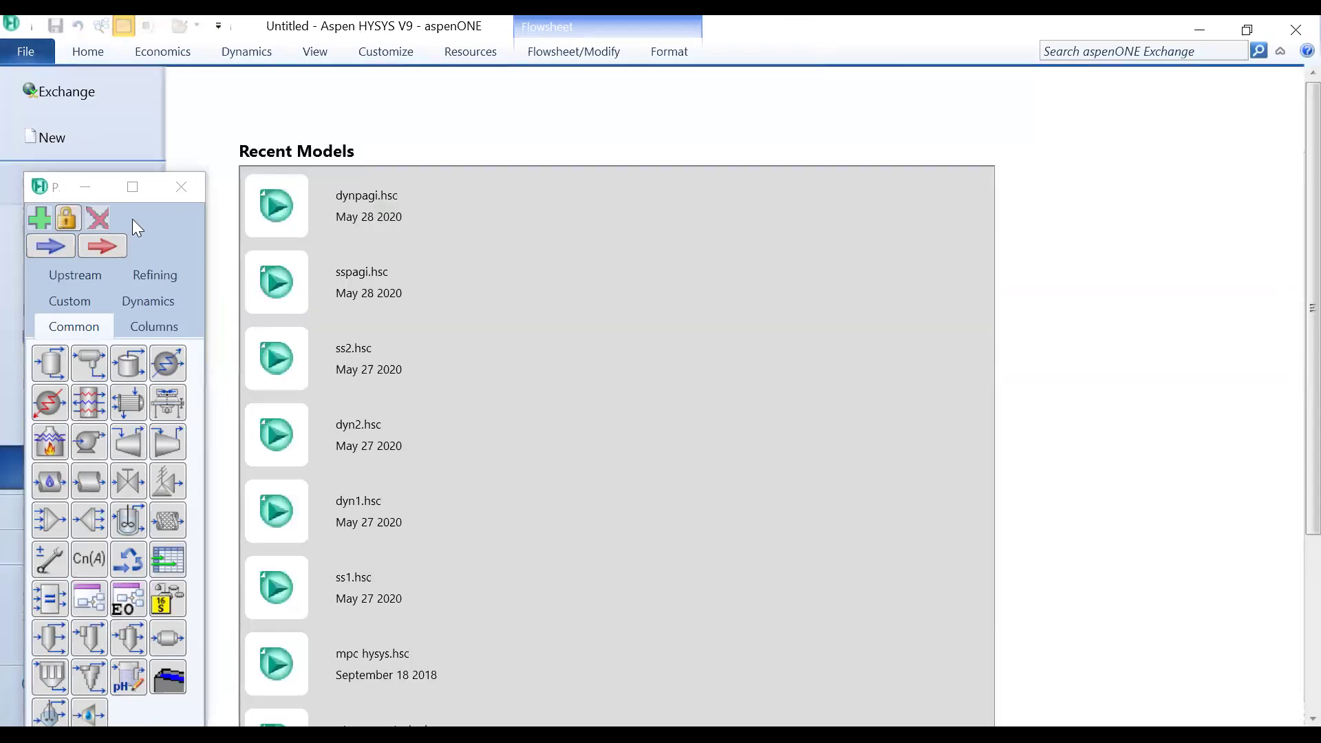
click(181, 189)
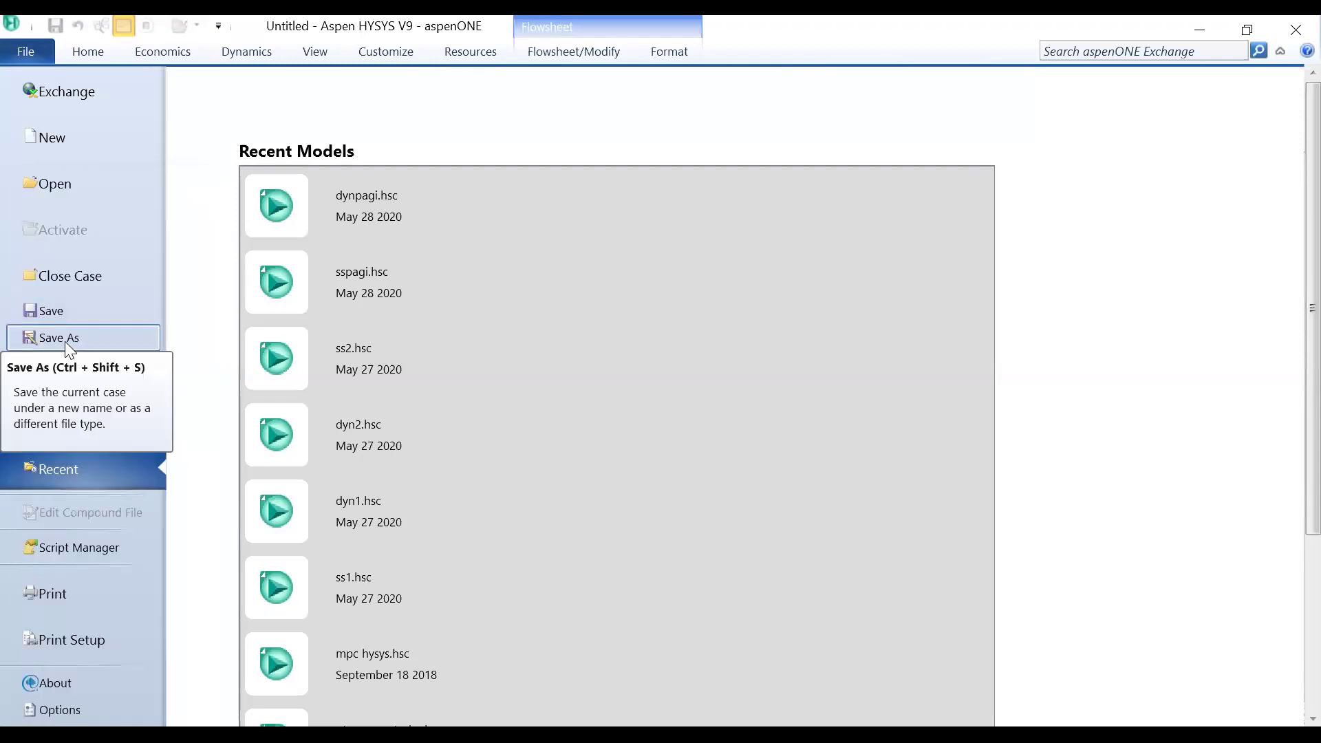
click(66, 341)
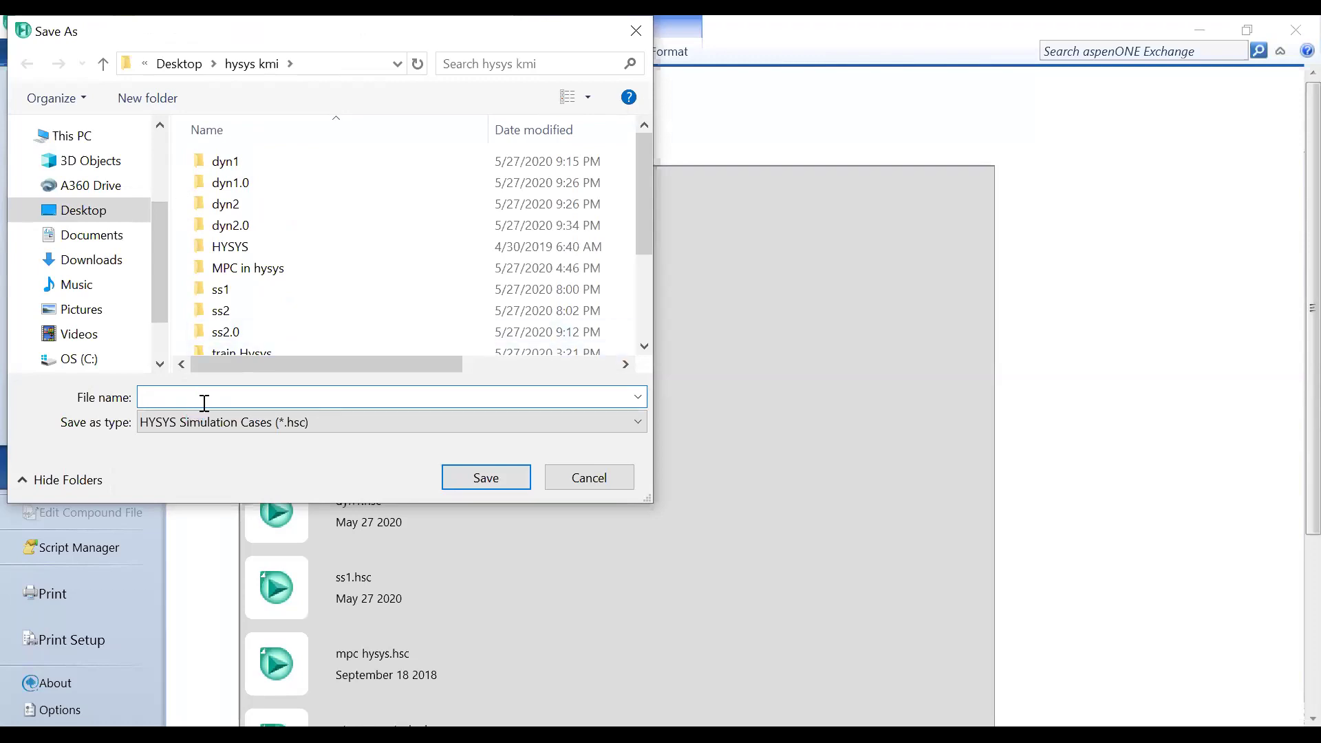
text(ss)
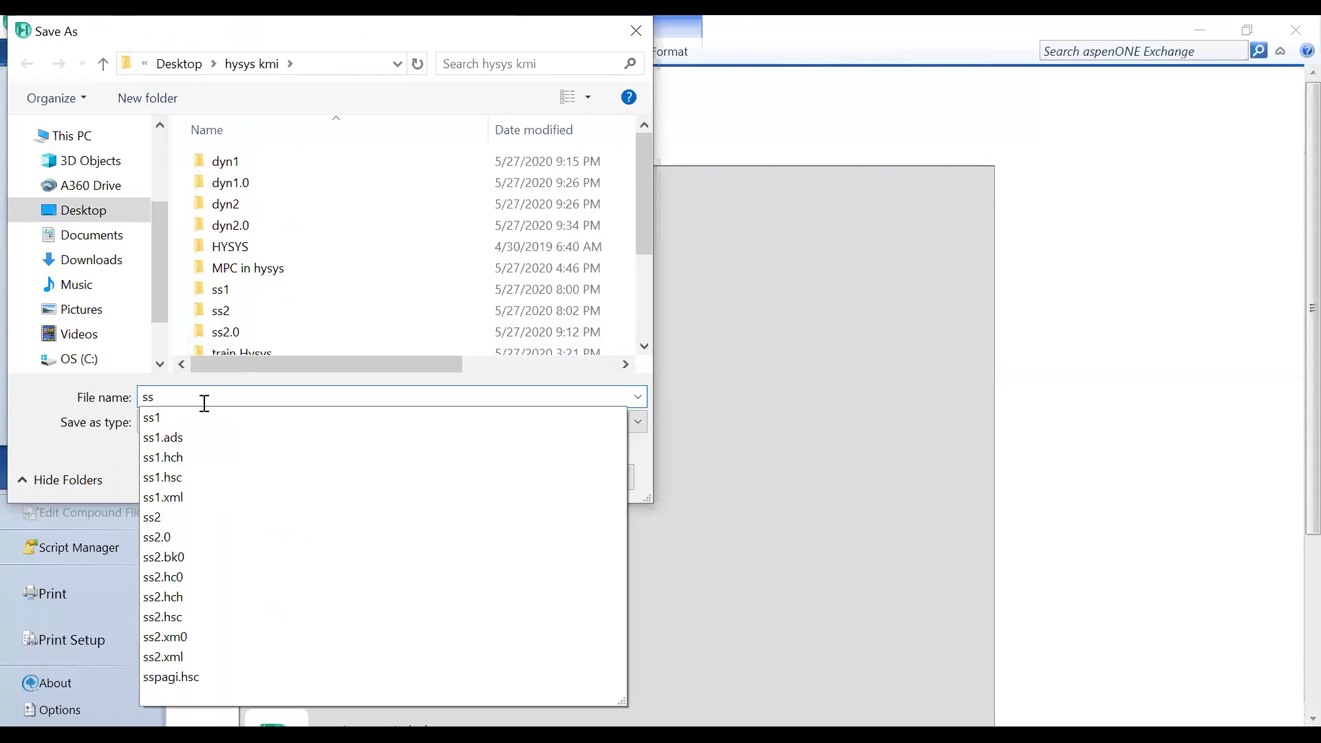
text(s)
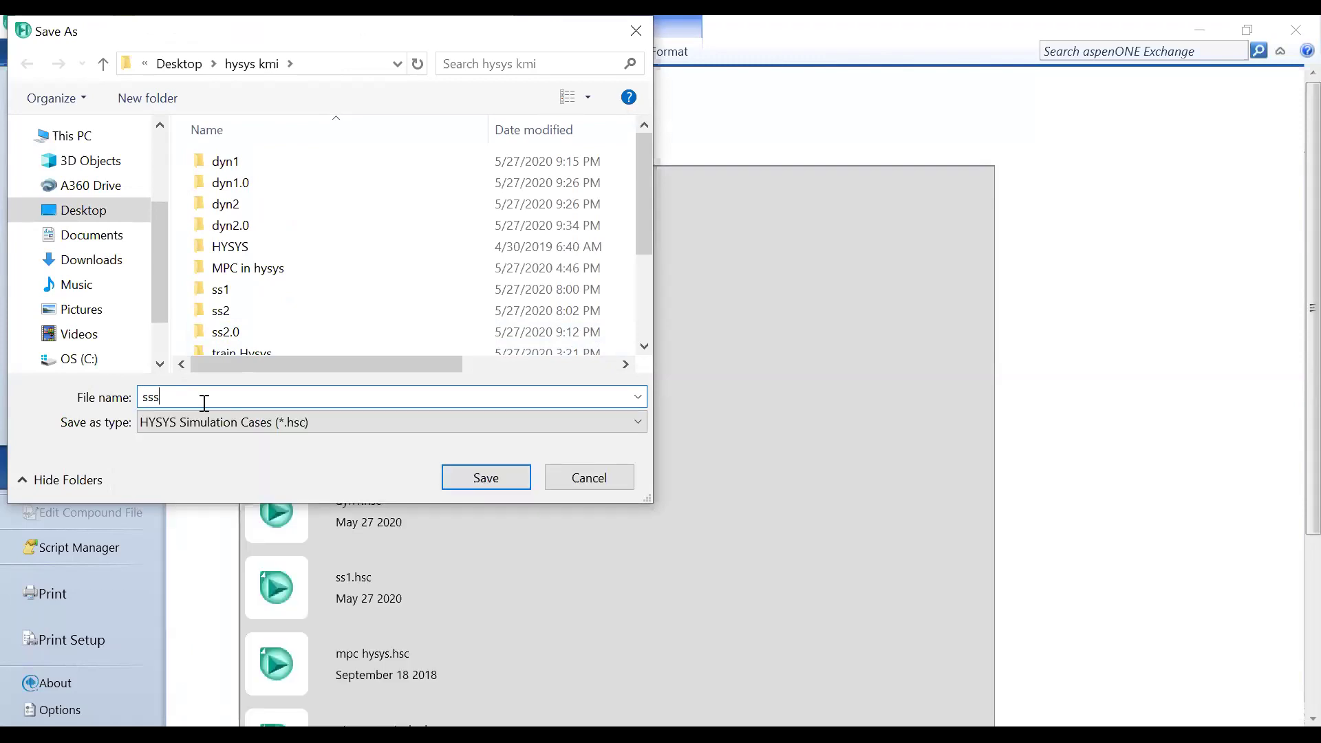
text(iang)
click(486, 480)
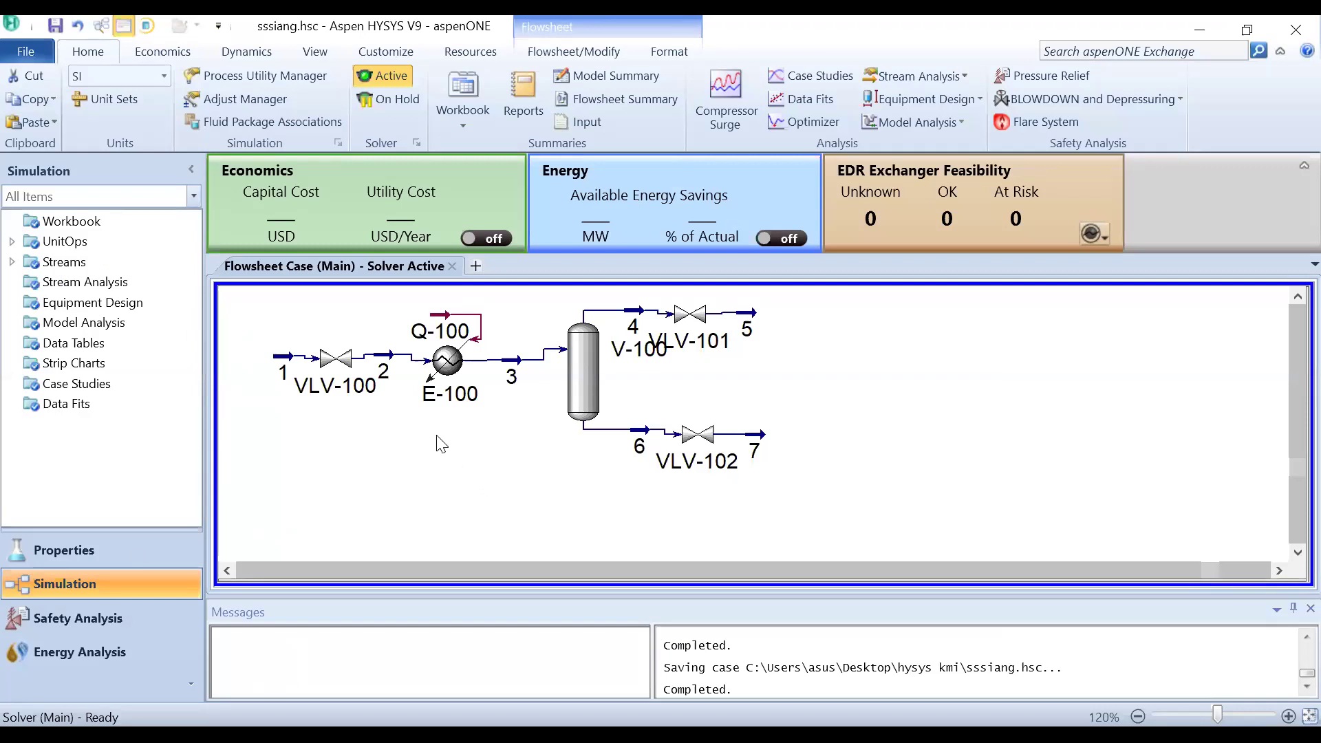
Step: Save a copy of the steady-state case as dynsiang.hsc in the same folder
click(28, 51)
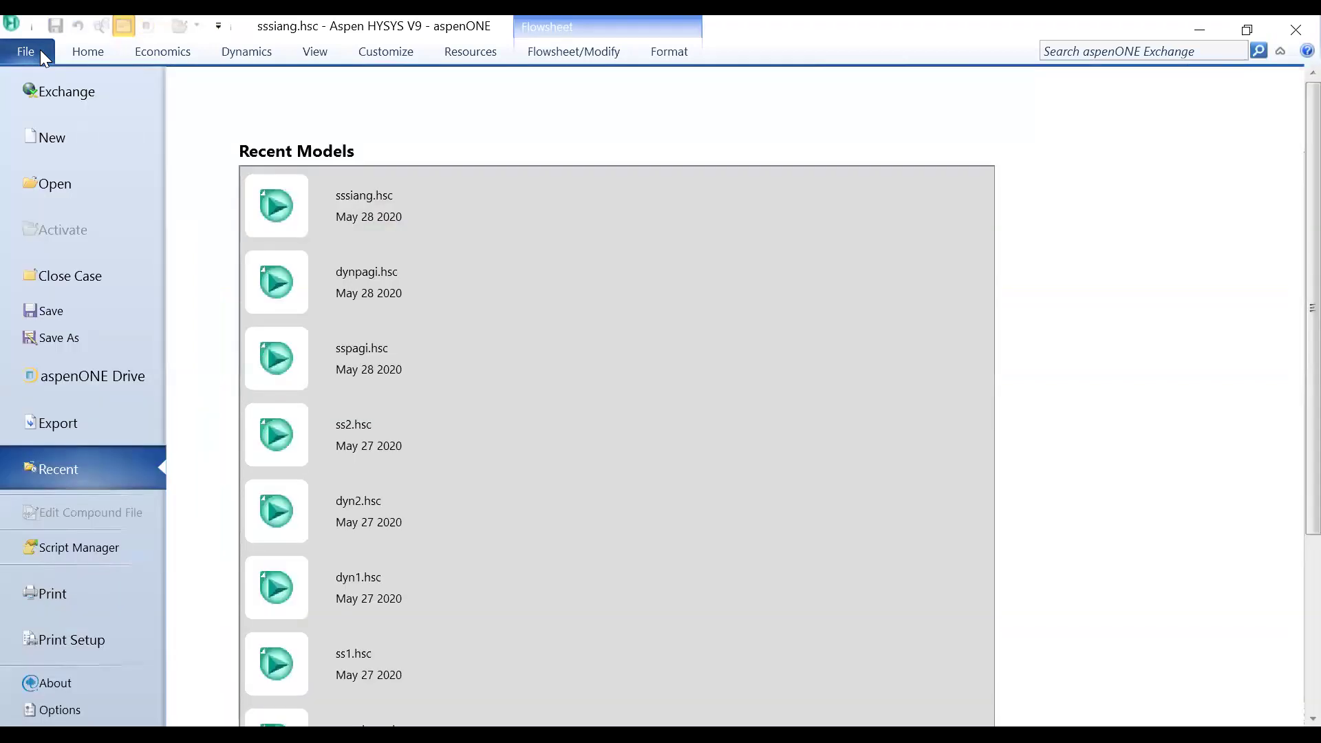
click(117, 337)
key(Home)
key(shift+Right)
key(shift+Right)
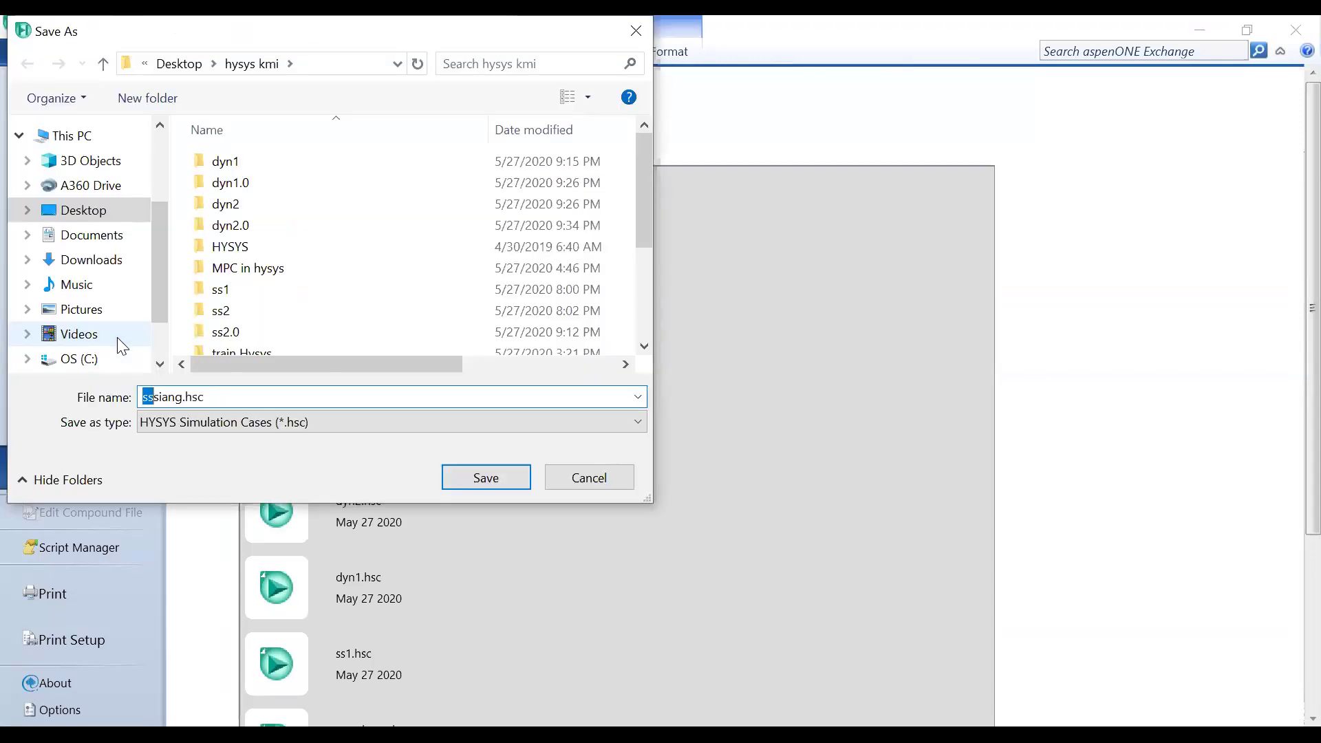
text(dyn)
click(476, 482)
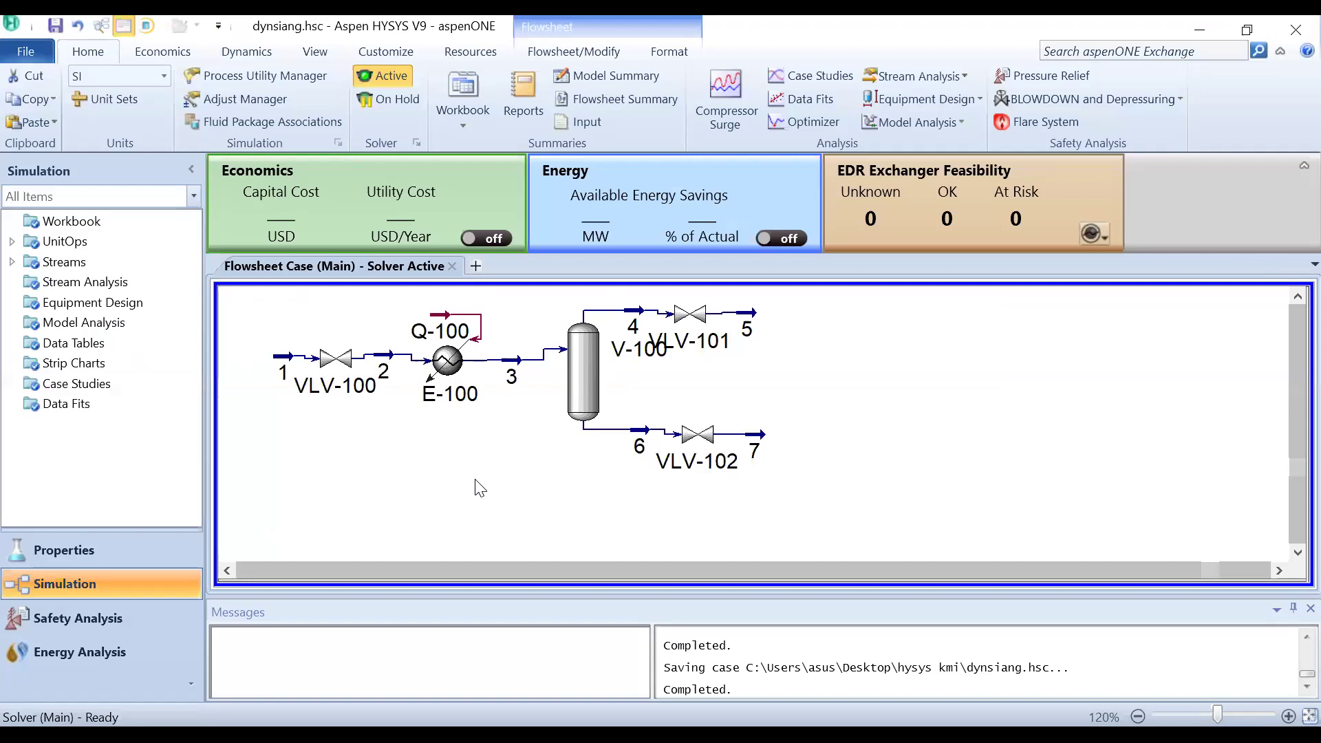
Step: Review the items flagged by the Dynamics Assistant without applying changes, and check the V-100 and E-100 summaries on the flowsheet
click(255, 54)
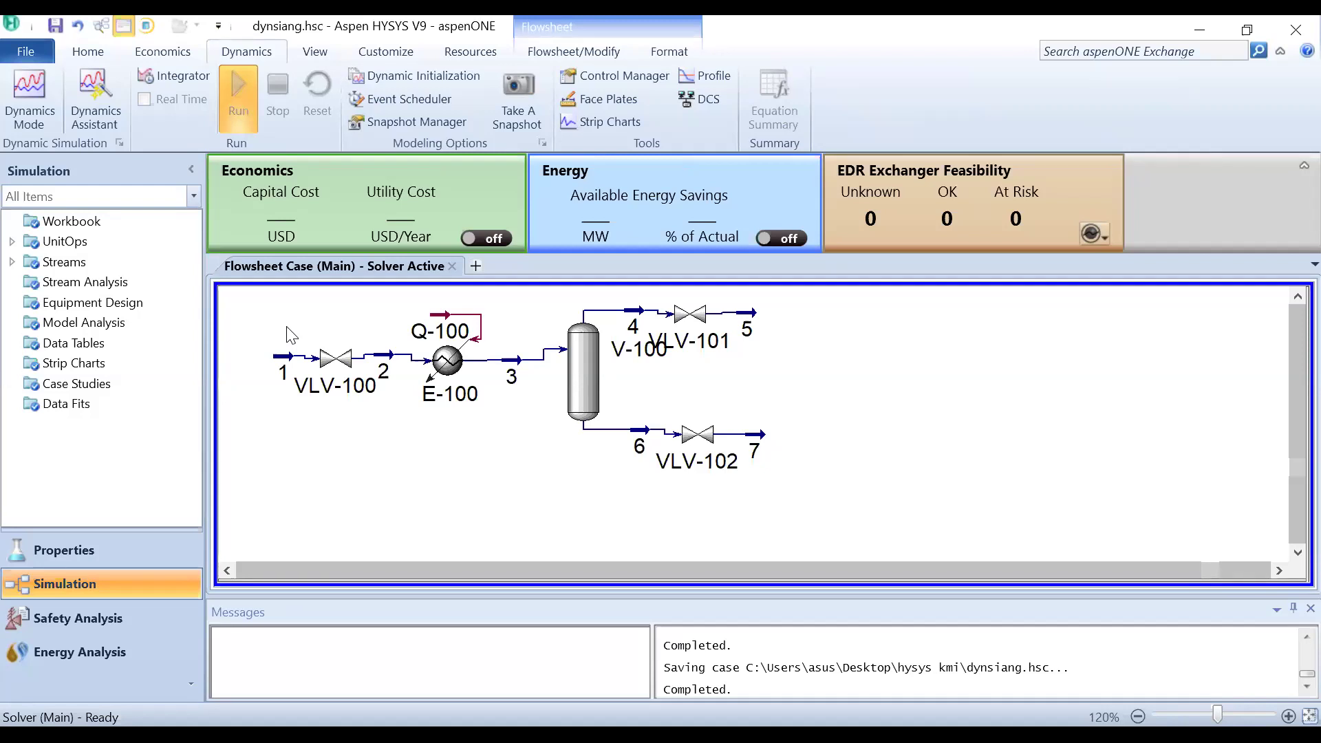
click(109, 96)
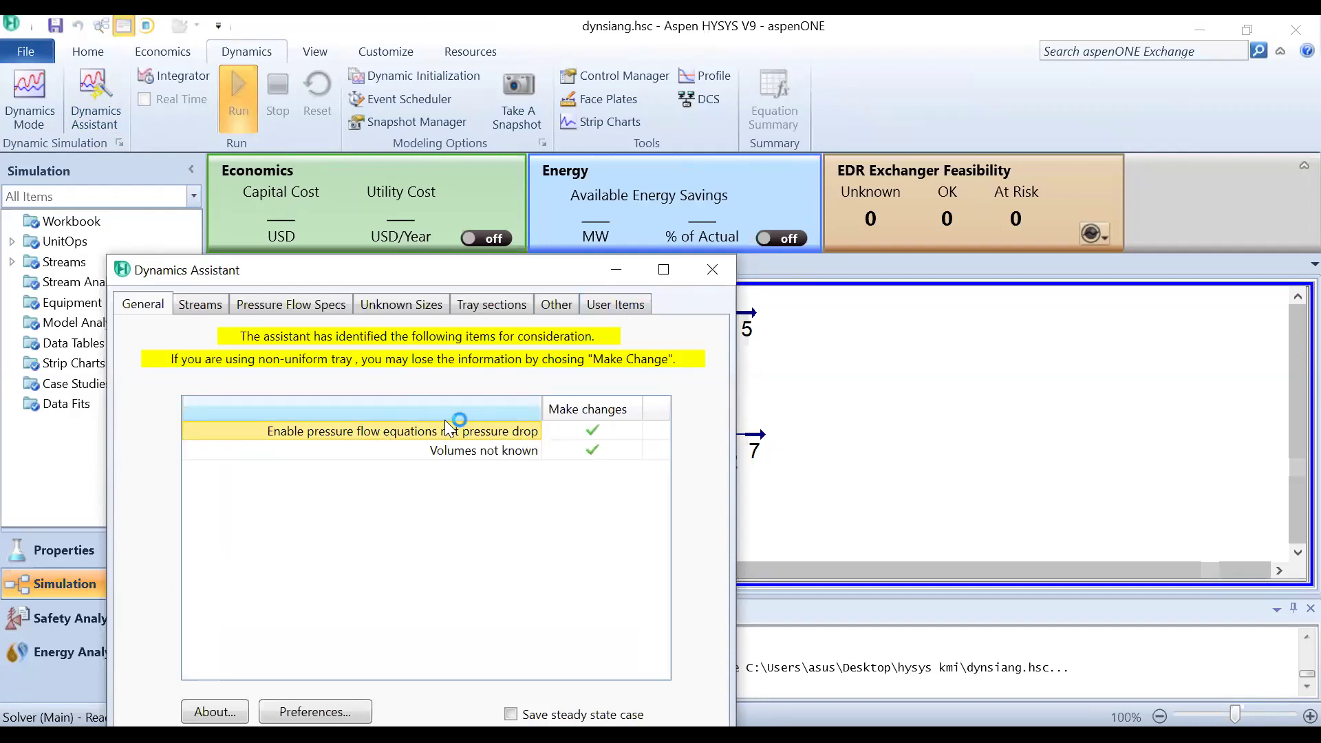
click(718, 283)
mouse_move(636, 358)
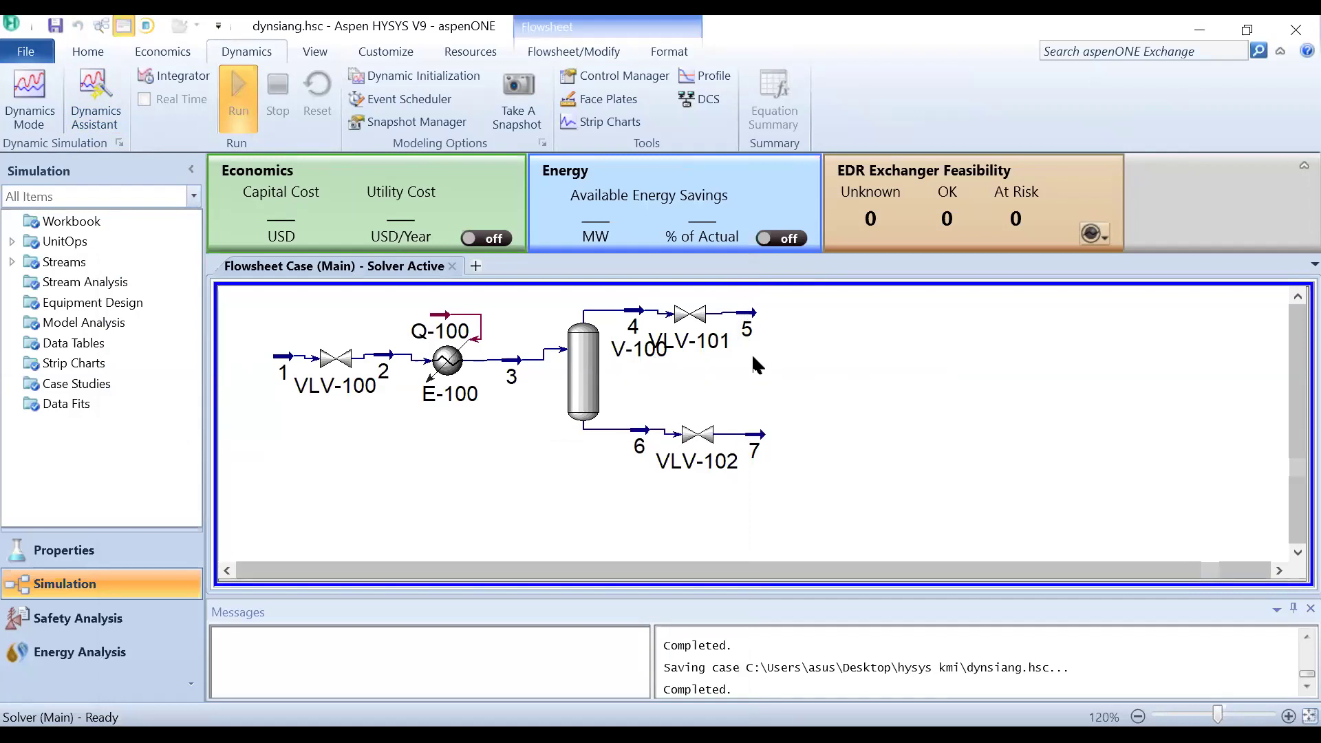
mouse_move(591, 362)
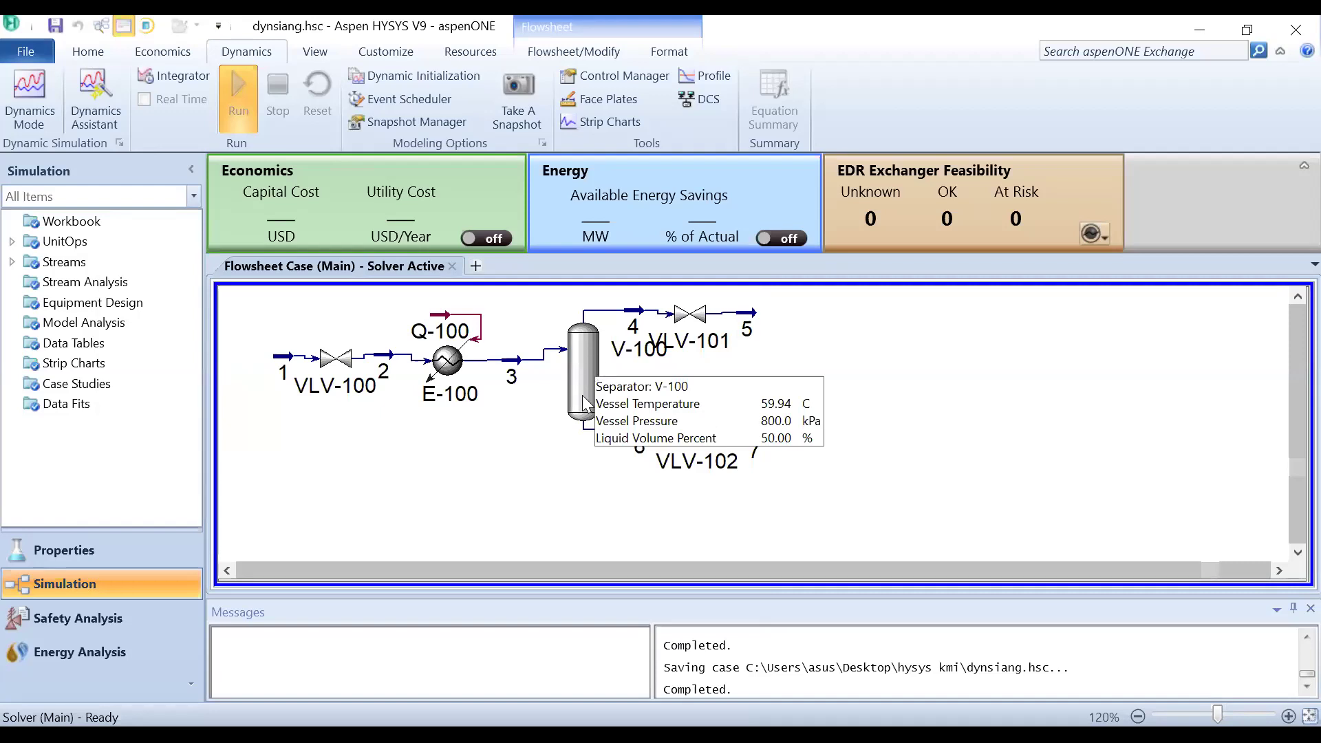
mouse_move(456, 365)
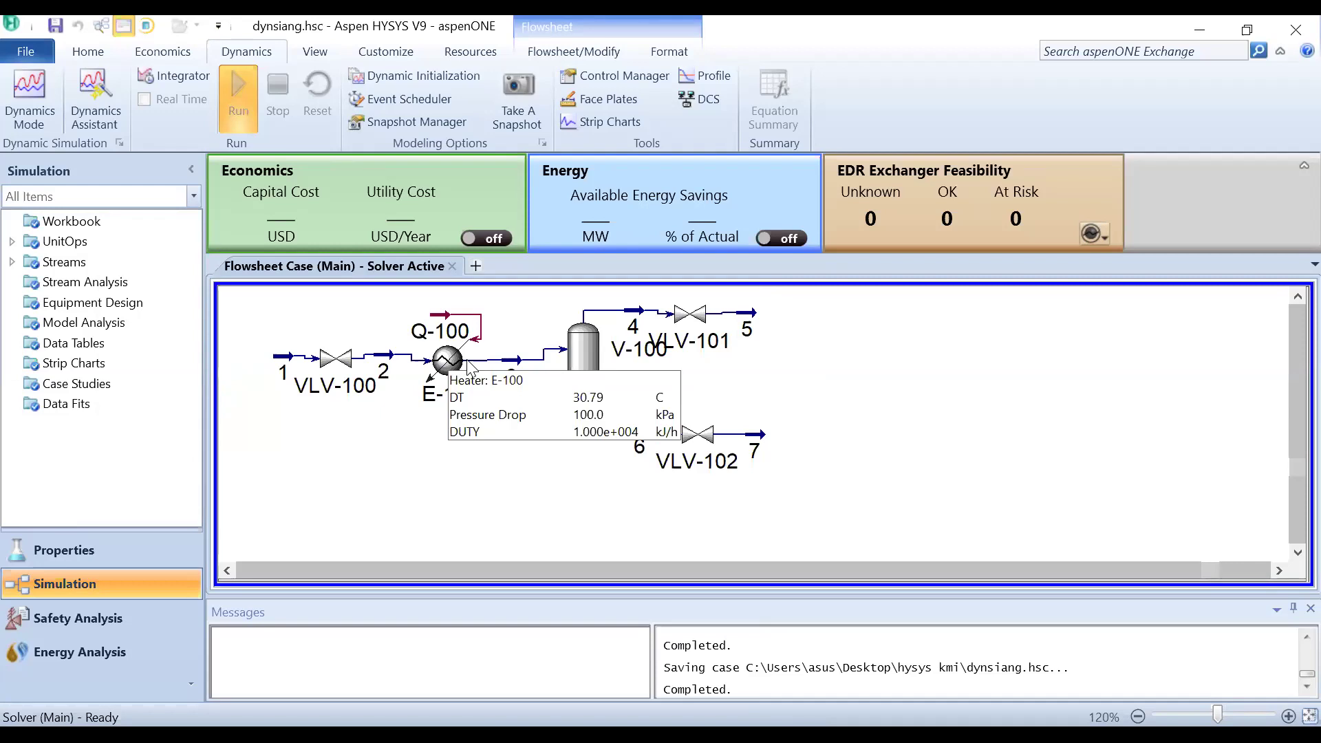
Step: Set separator V-100's vessel volume to 30 m3 in its dynamic specs and close its properties
click(581, 363)
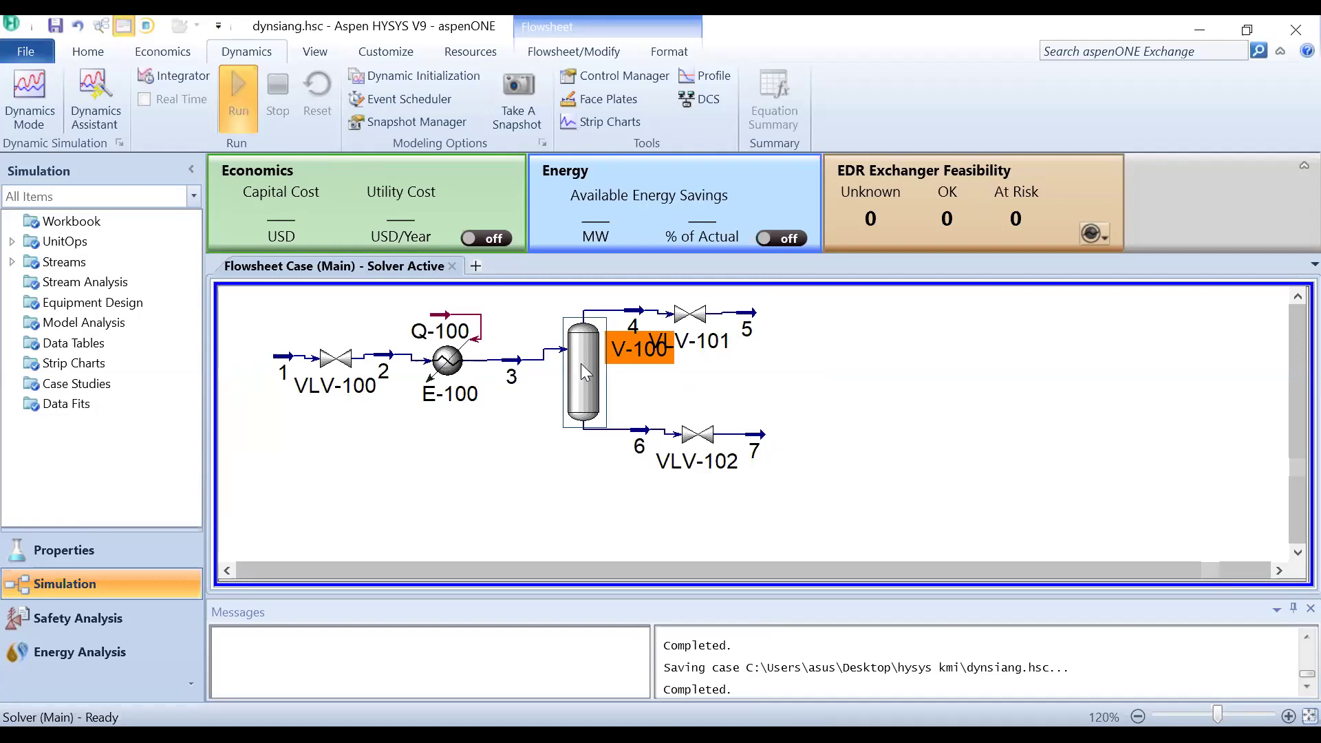
double_click(581, 363)
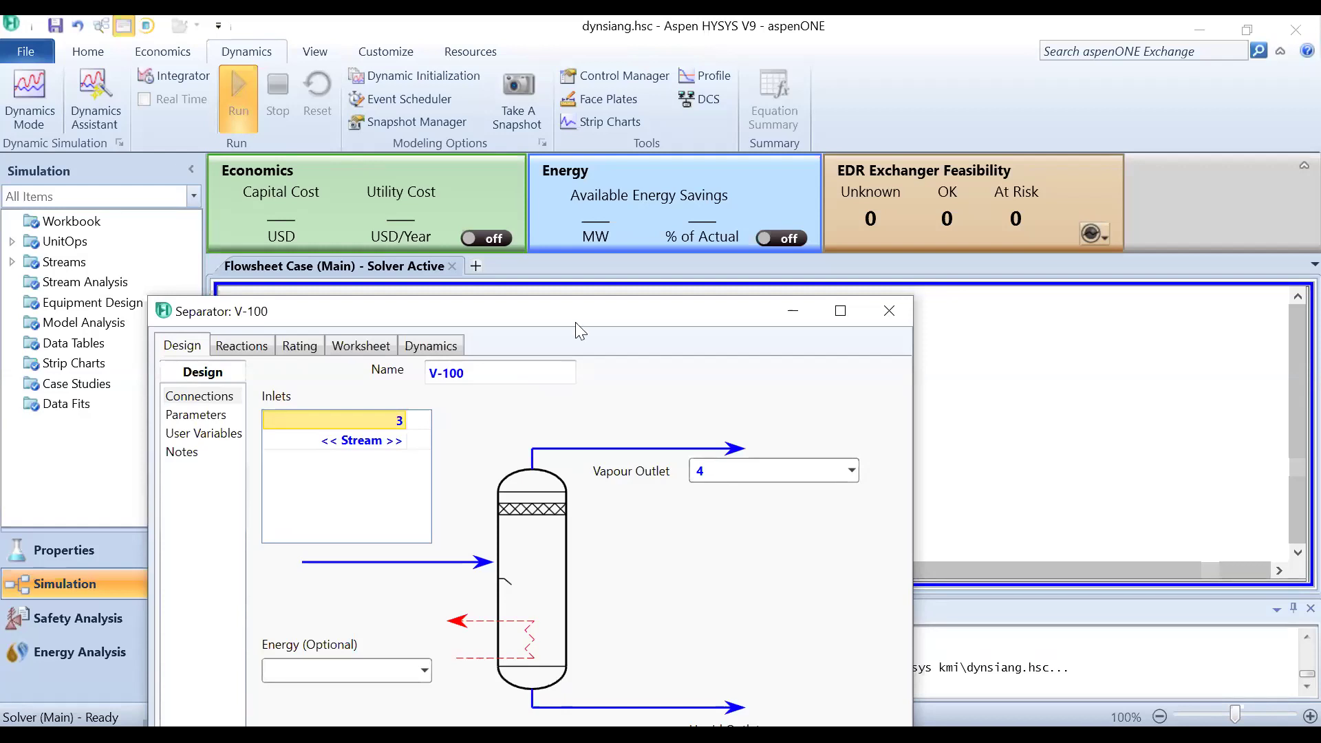
drag(575, 322, 593, 249)
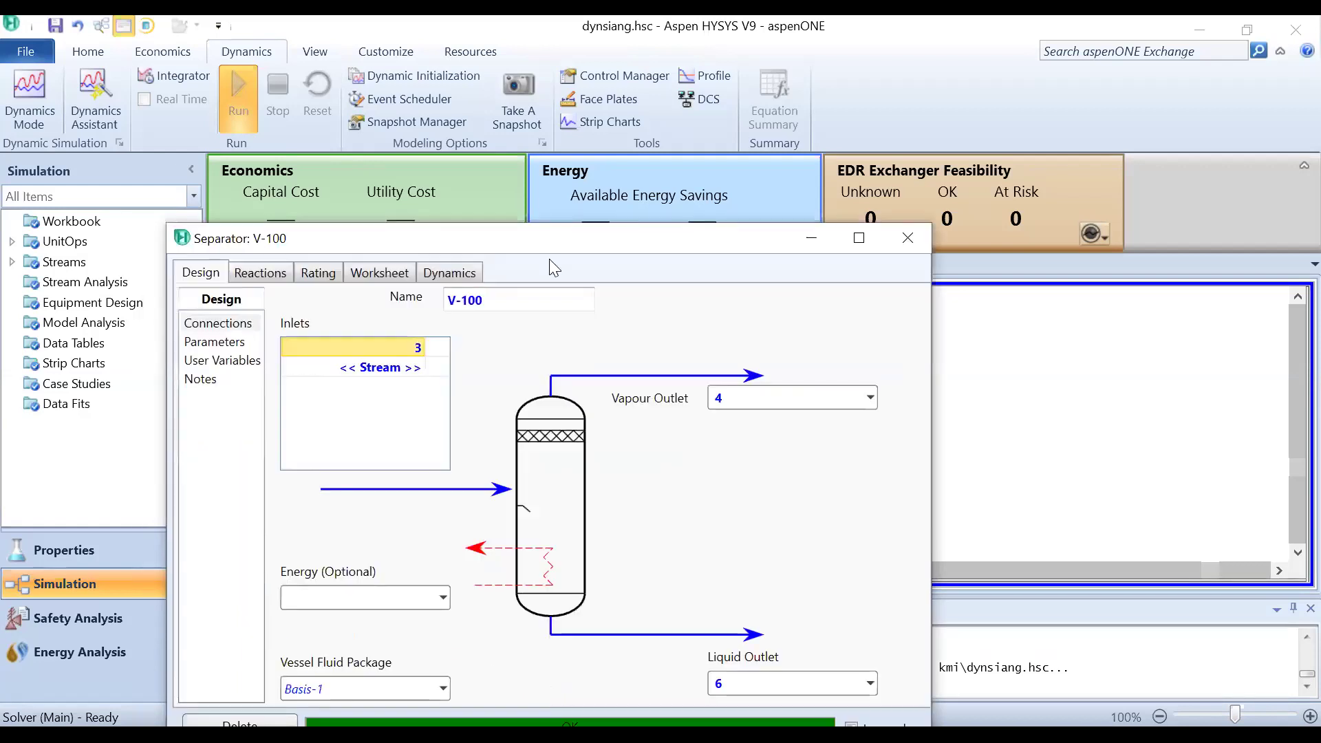
click(449, 274)
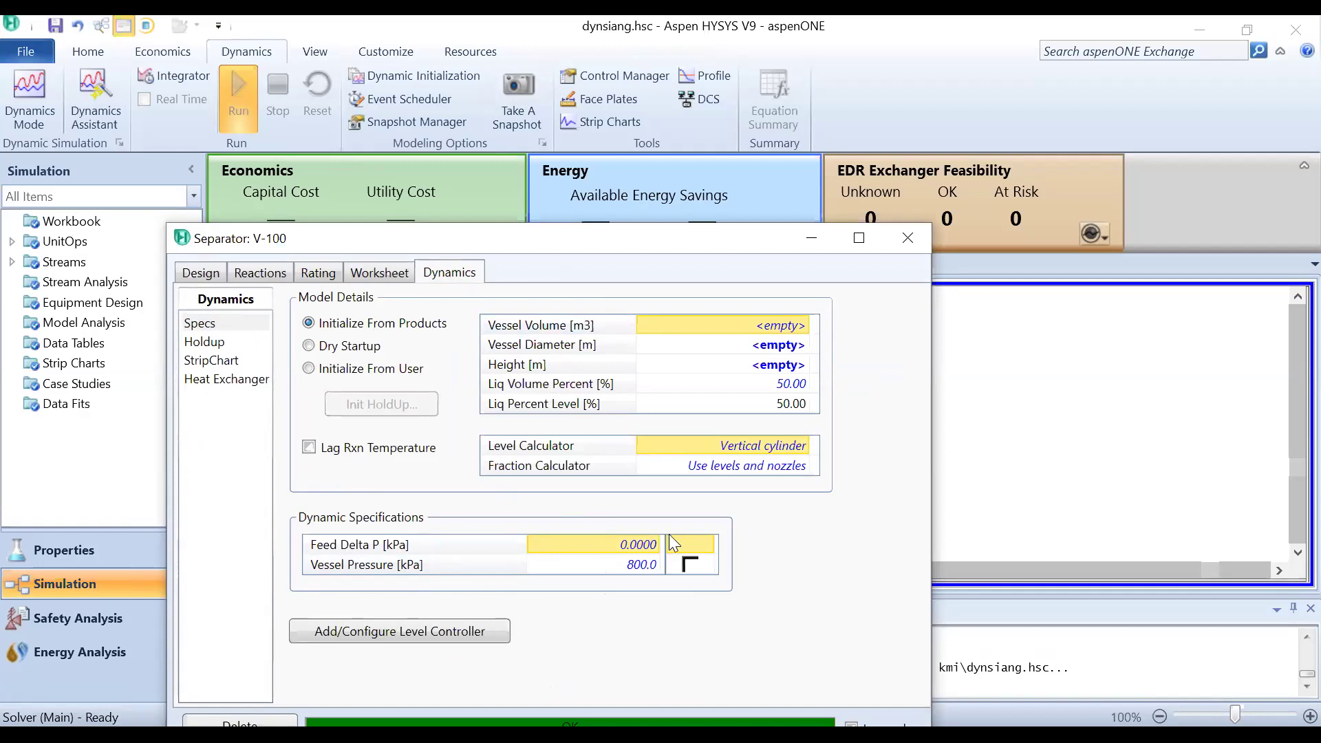
click(689, 565)
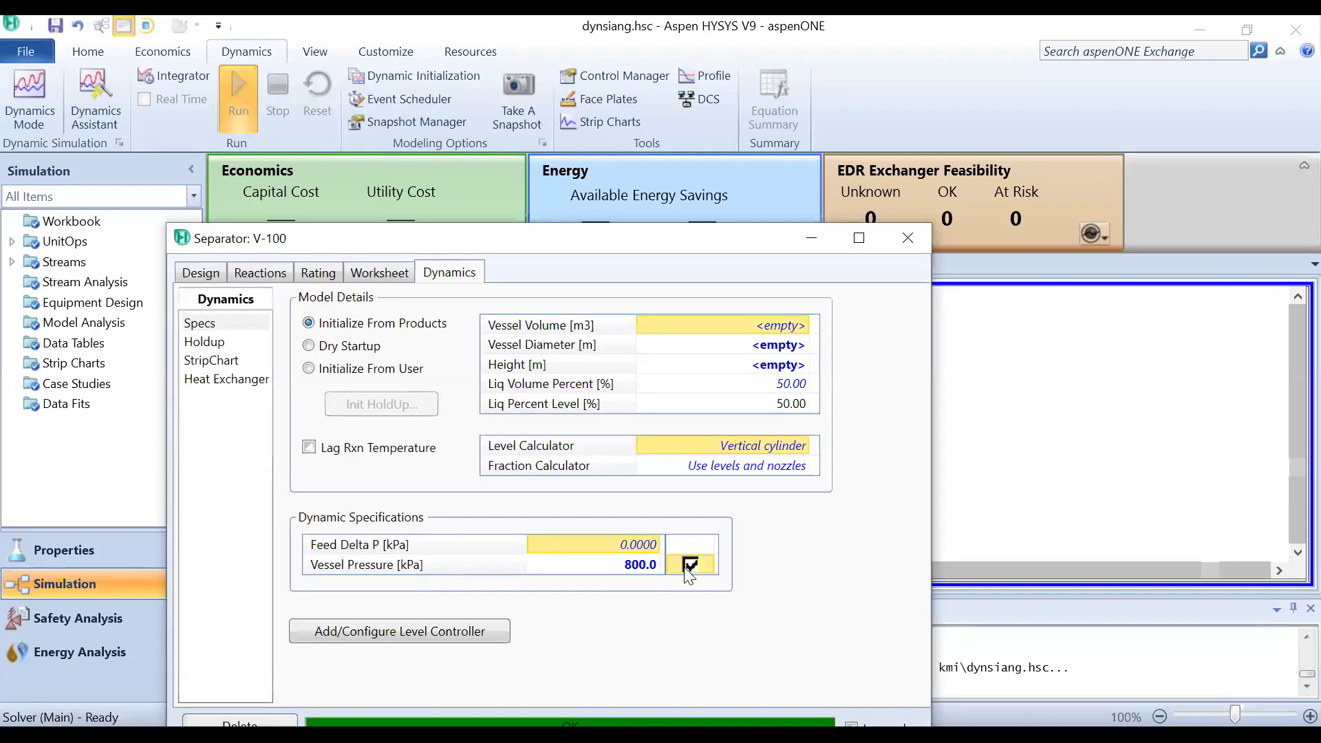
click(689, 565)
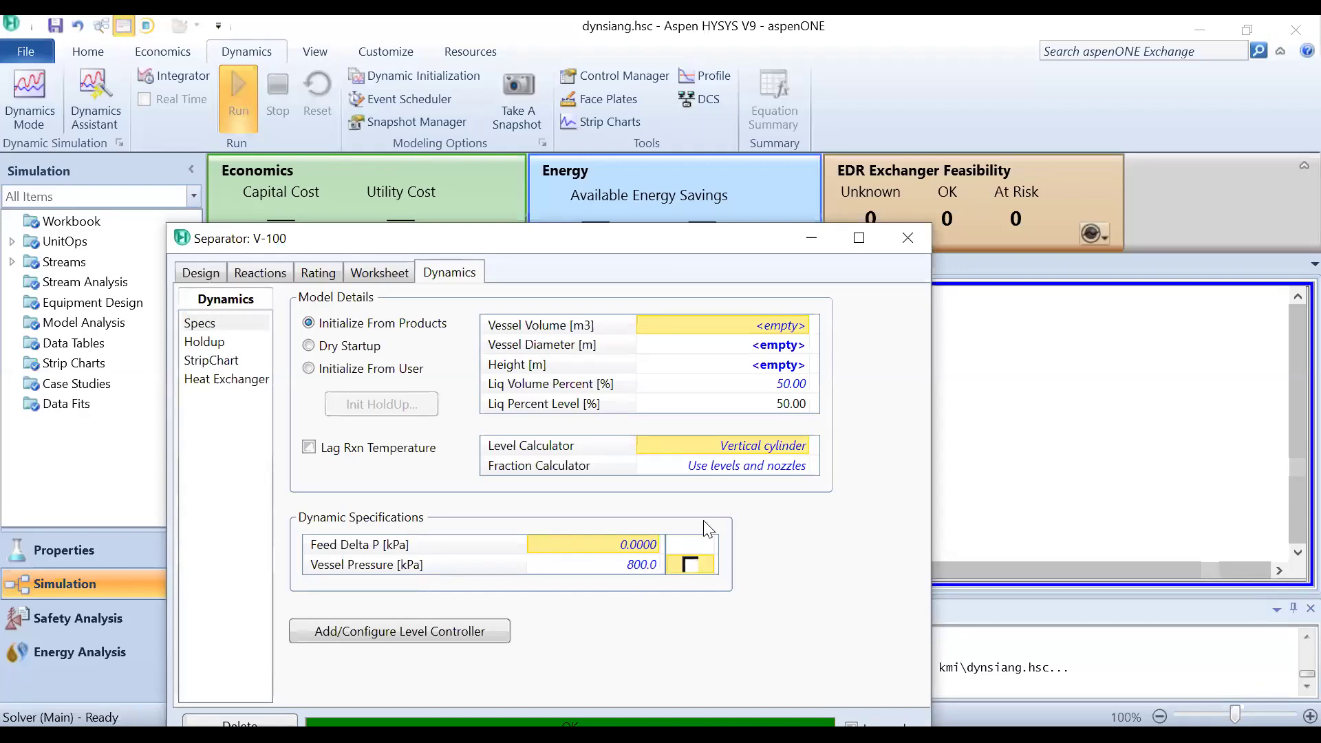
click(751, 327)
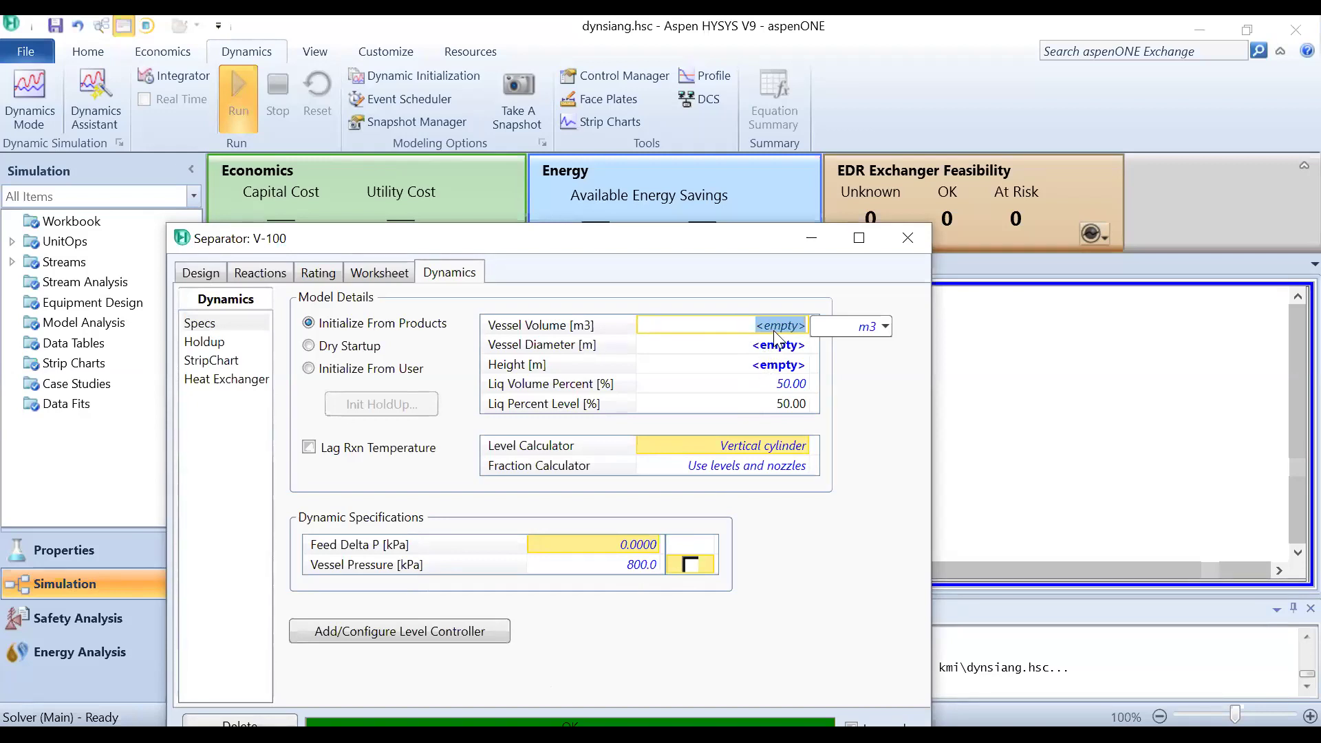
text(30)
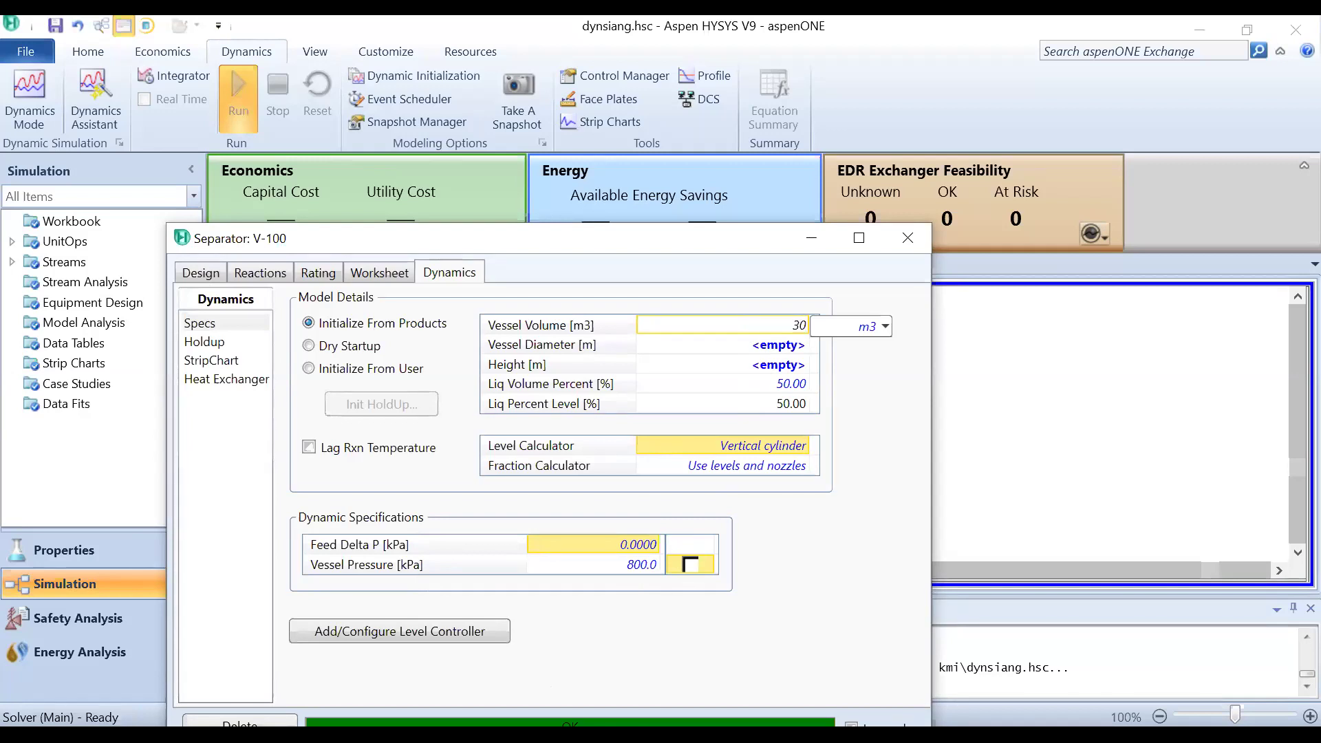
key(Return)
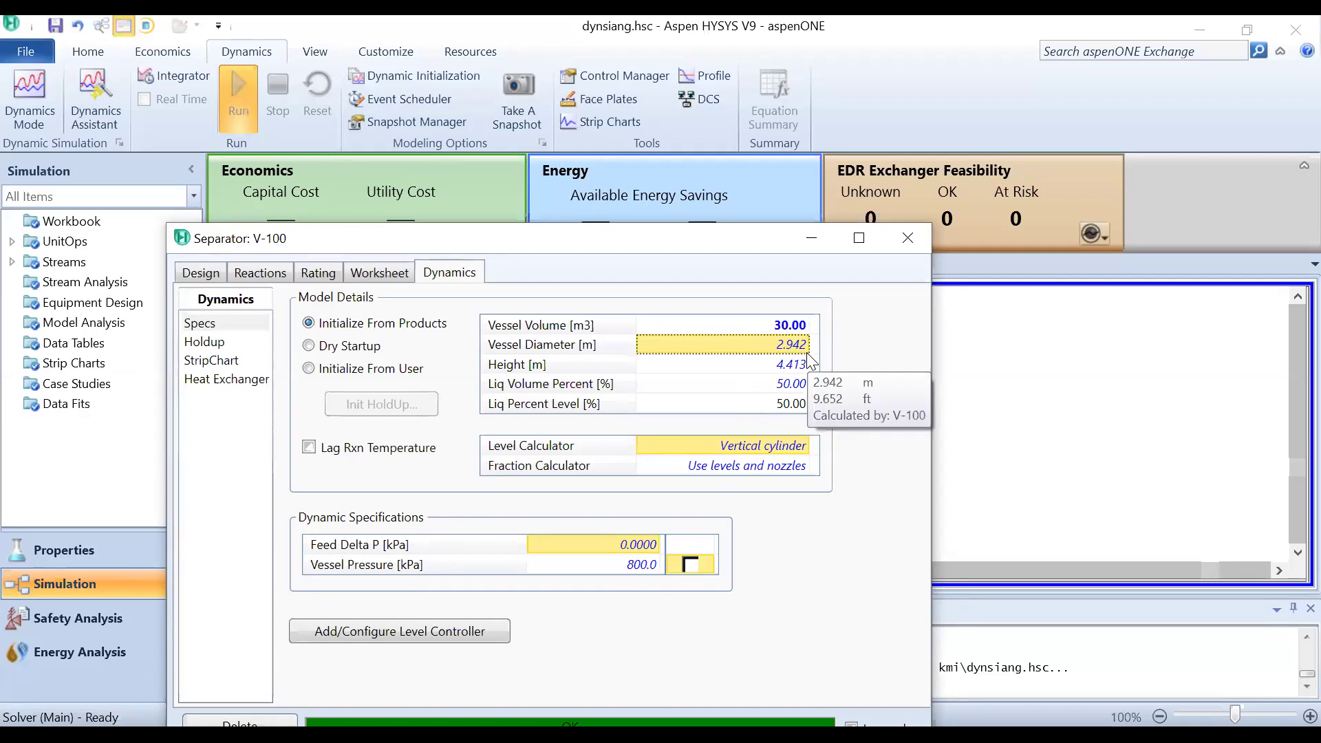
click(909, 242)
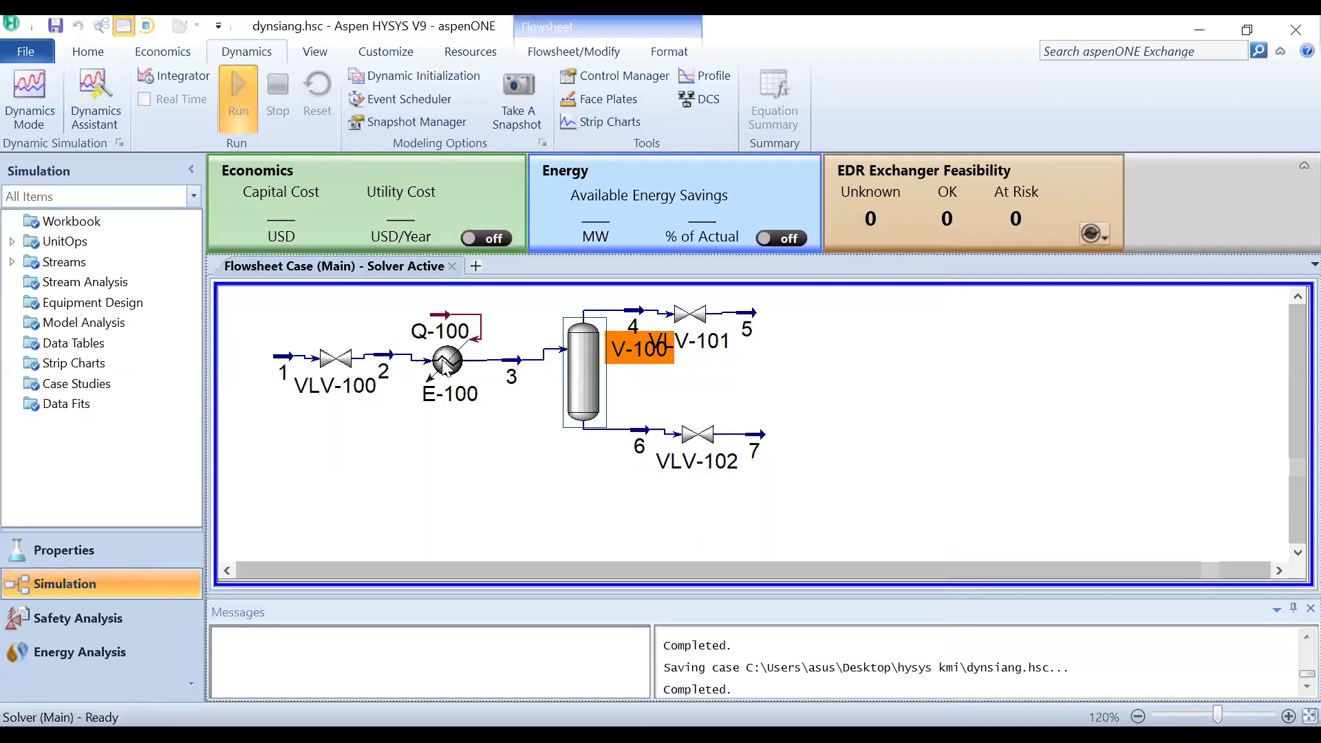
Step: Examine heater E-100's dynamic model details and specifications, including its volume, and close its properties
click(445, 360)
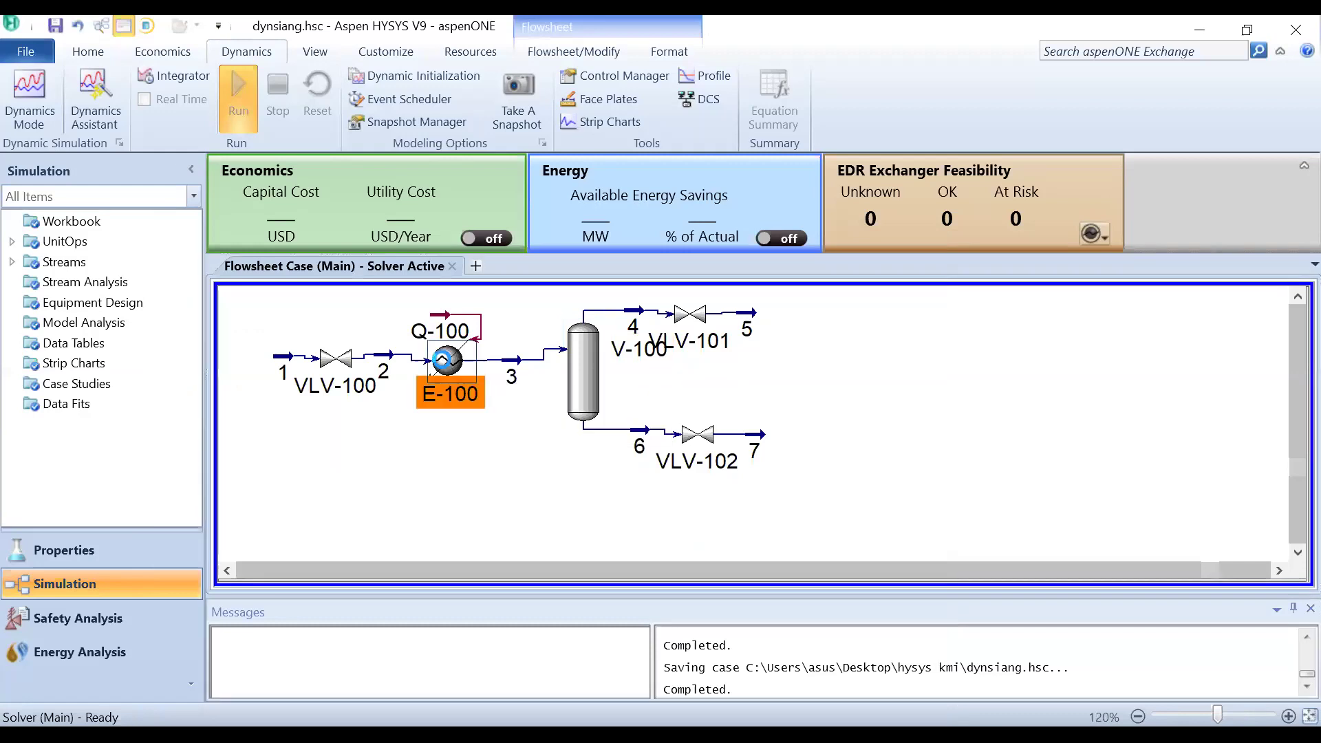
double_click(445, 360)
click(333, 228)
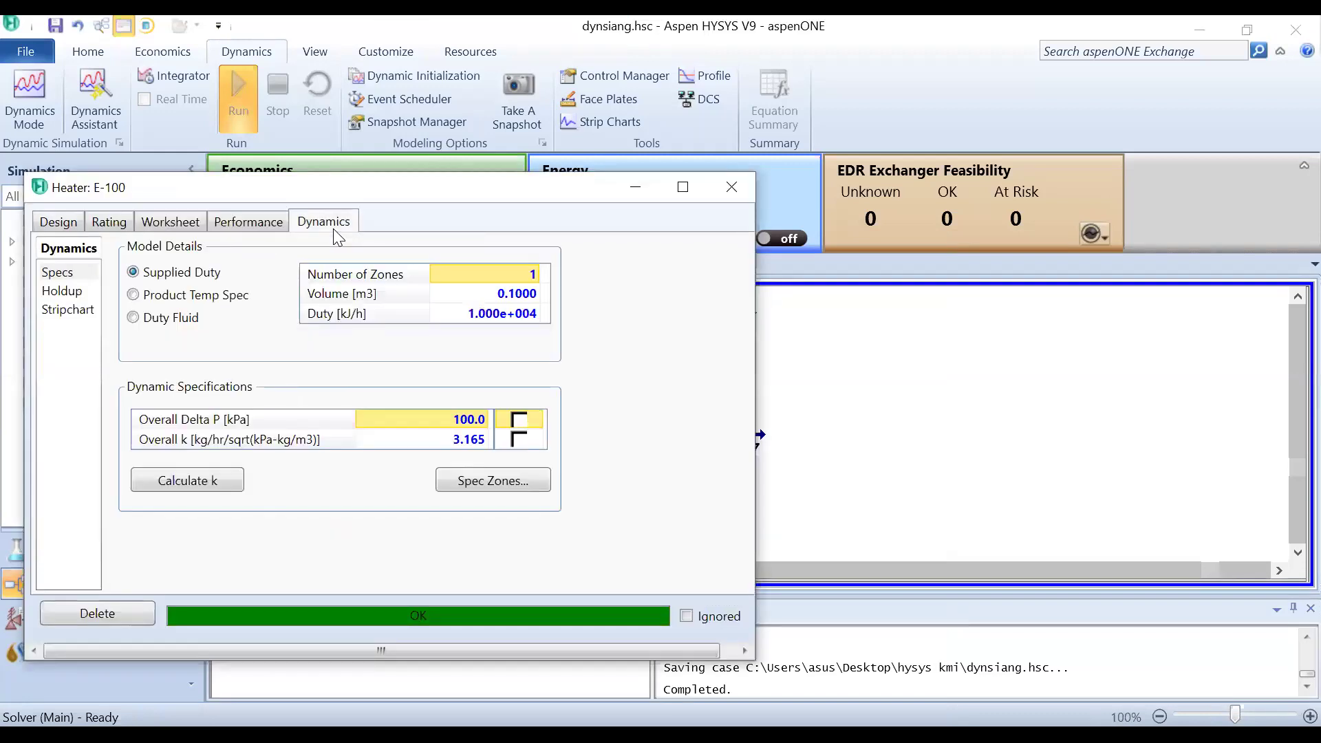
mouse_move(509, 300)
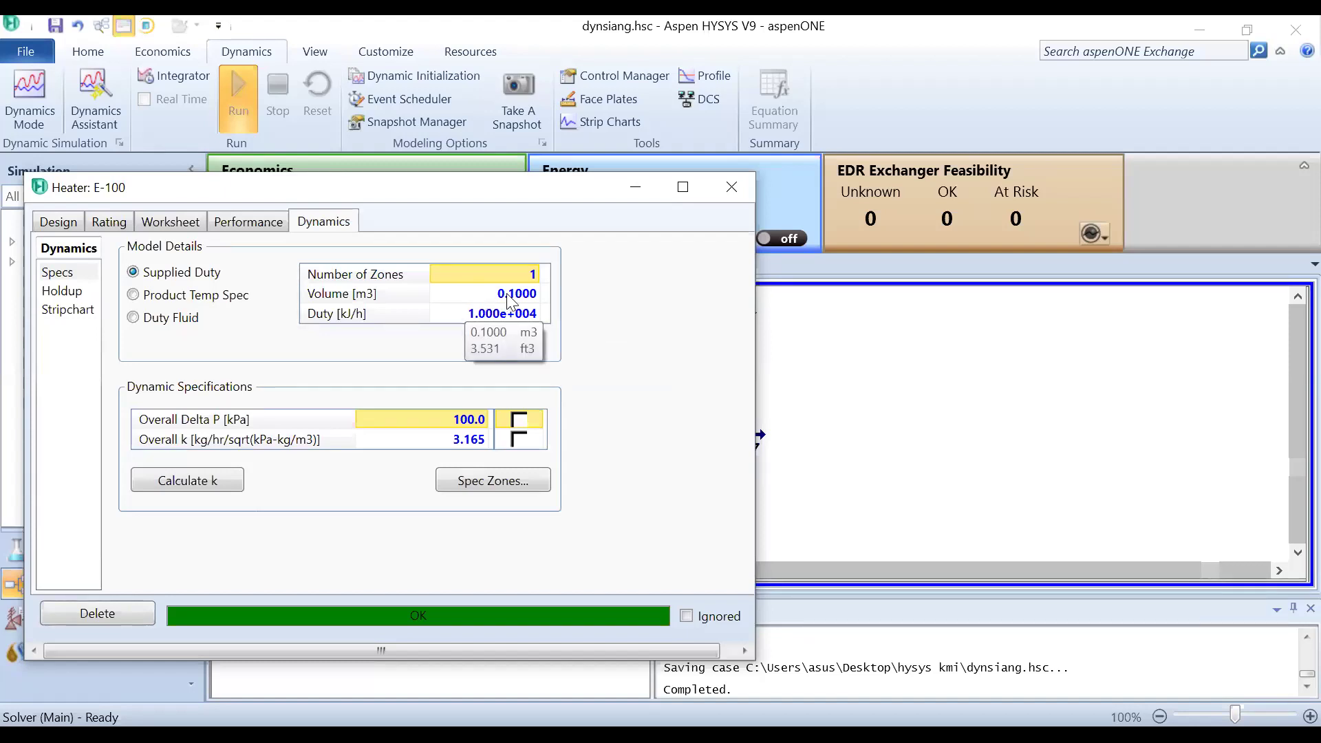
click(740, 192)
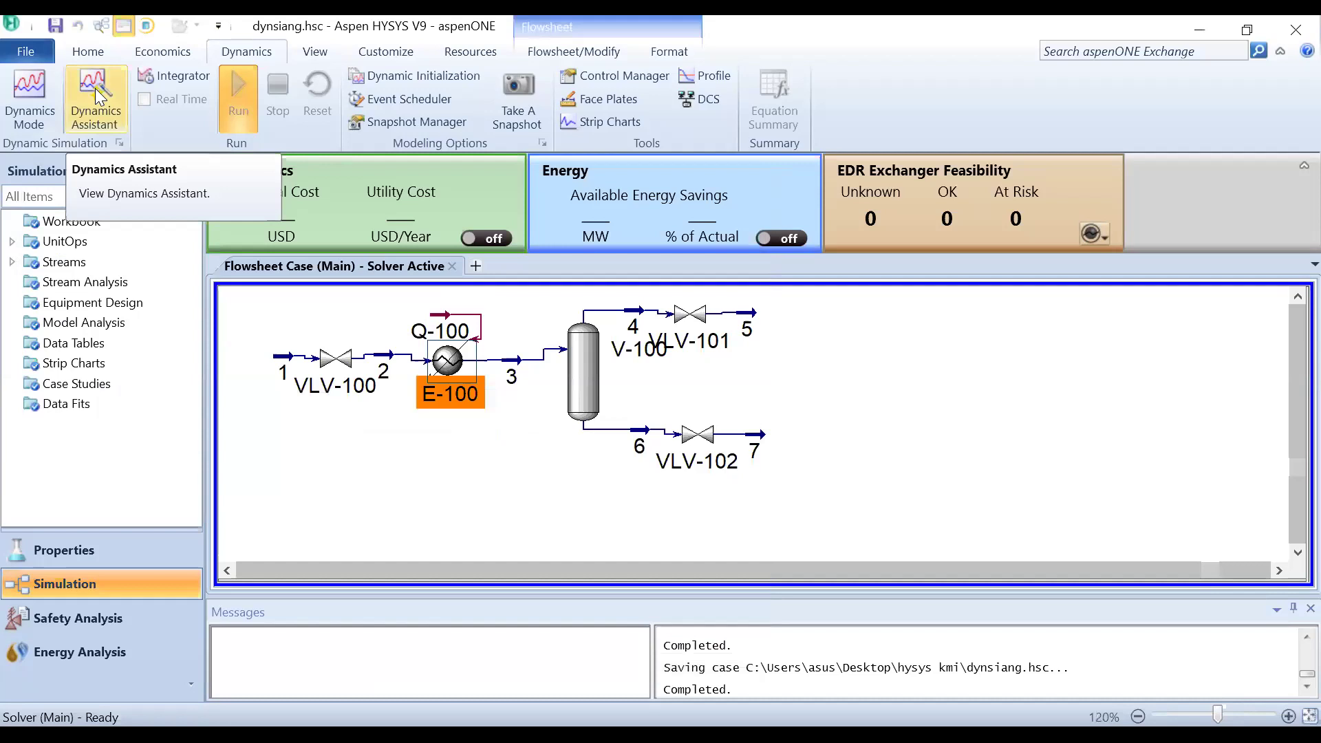
Step: Recheck the Dynamics Assistant's remaining recommendations and close it without making changes
click(95, 88)
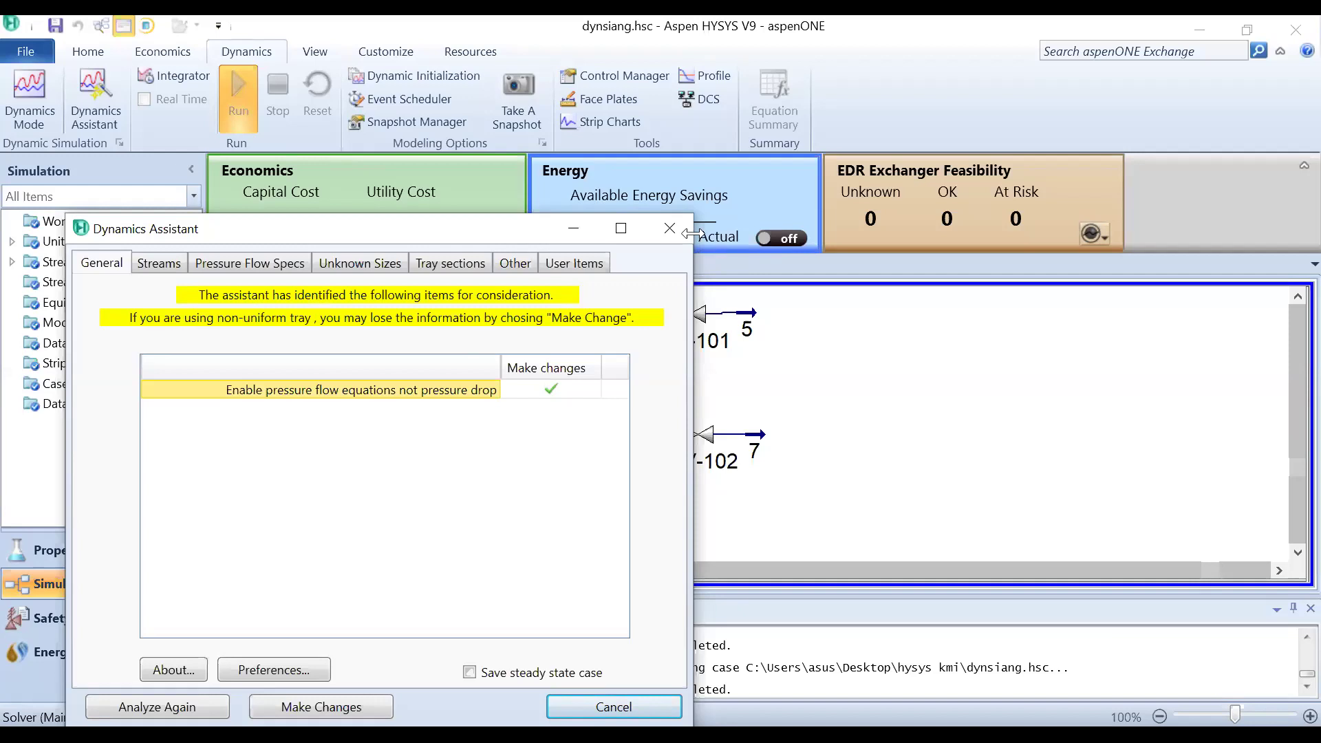
key(Escape)
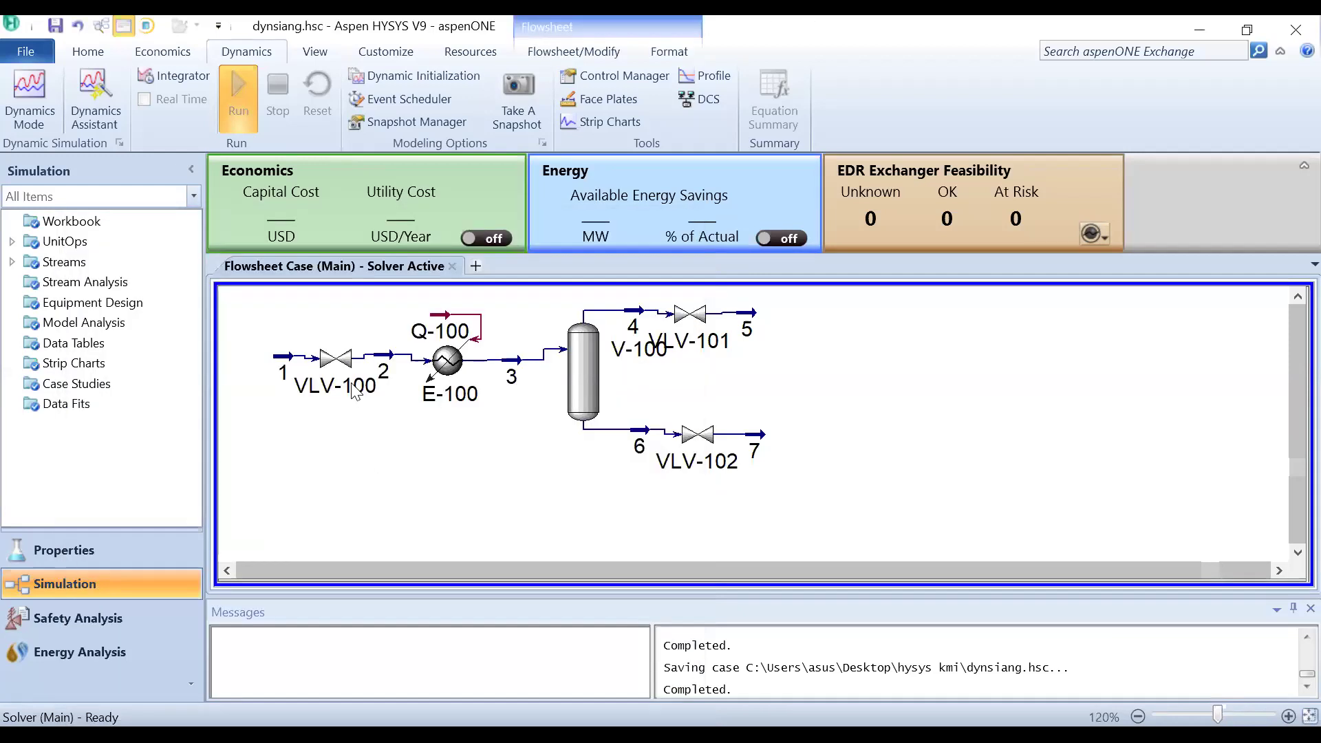
Step: Check the total pressure drop and pressure flow relation specifications of valves VLV-100, VLV-101 and VLV-102
click(344, 365)
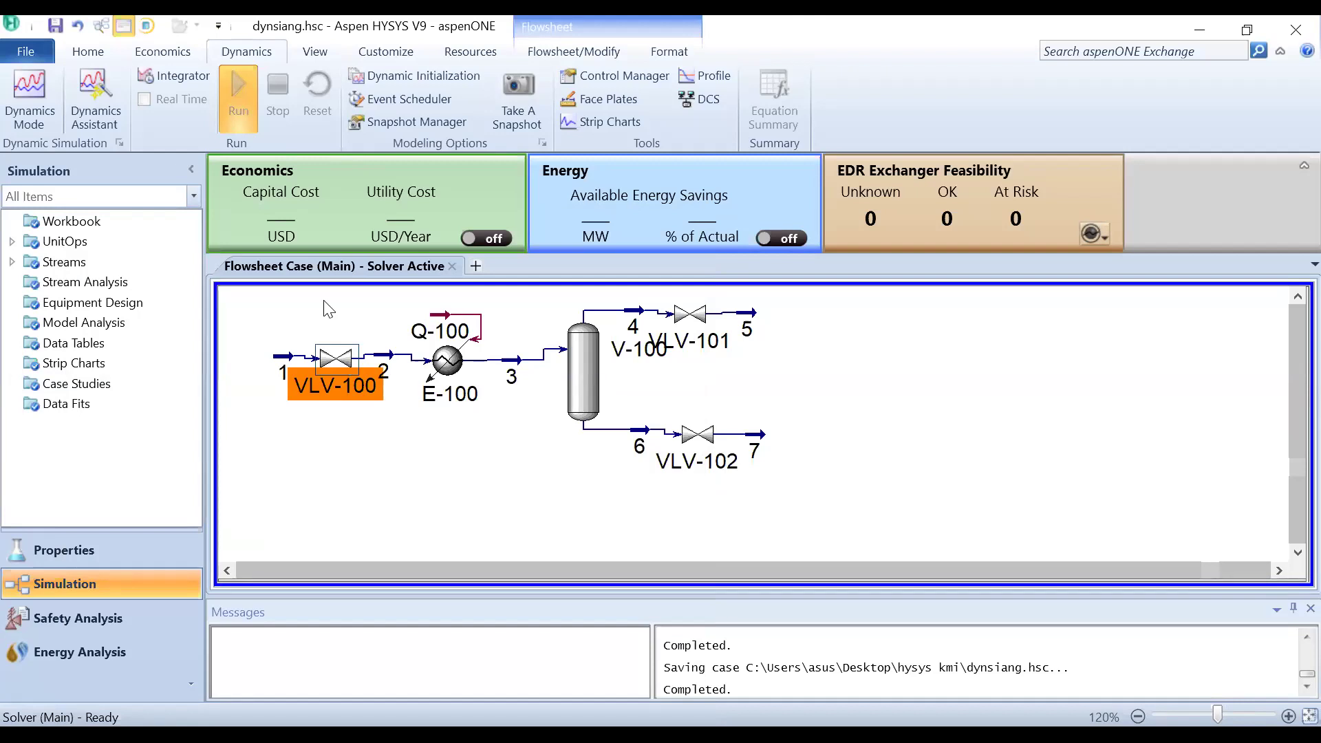
double_click(344, 365)
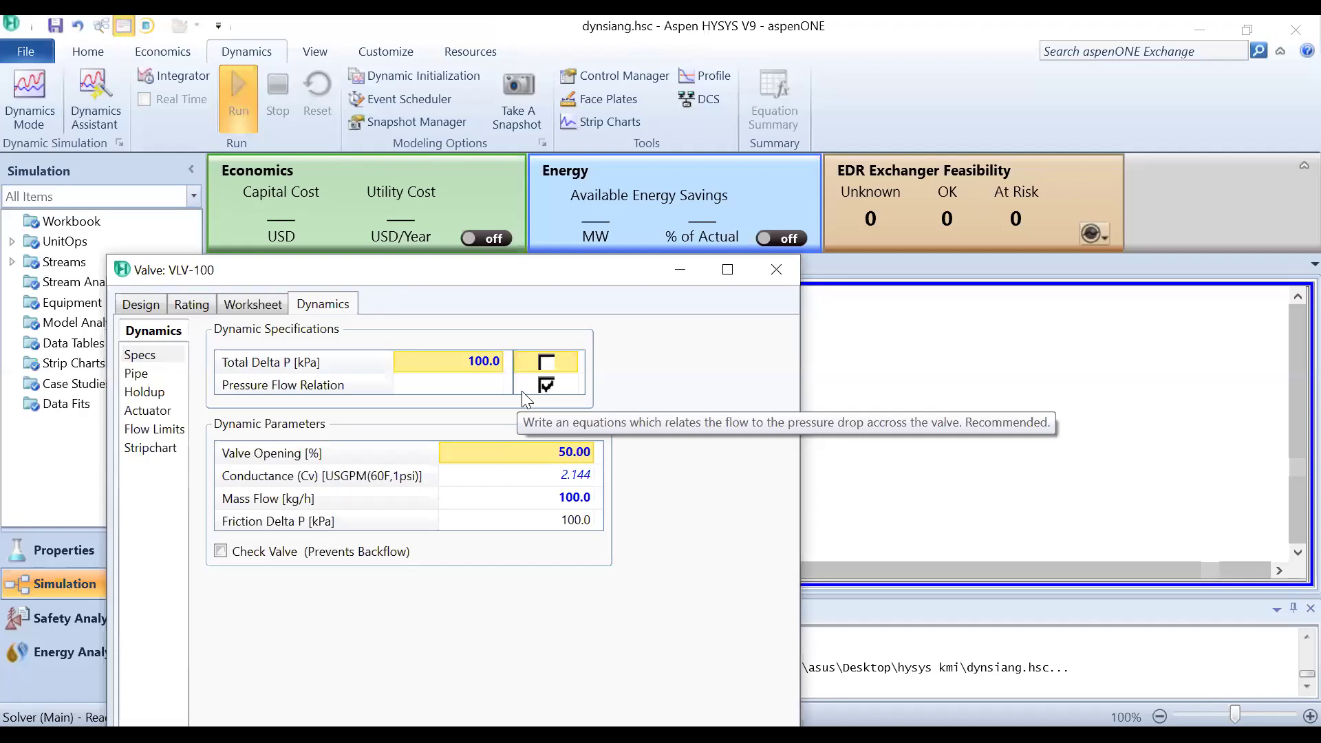
click(776, 269)
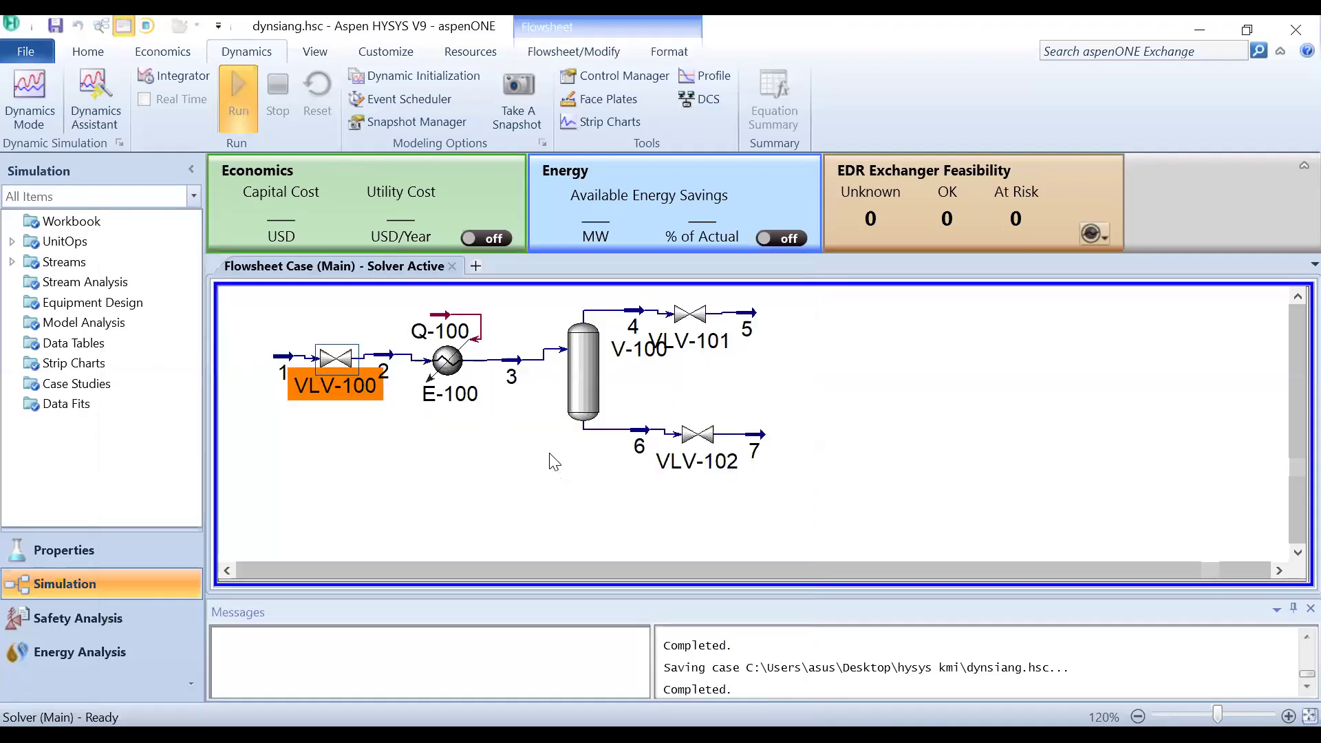
double_click(690, 316)
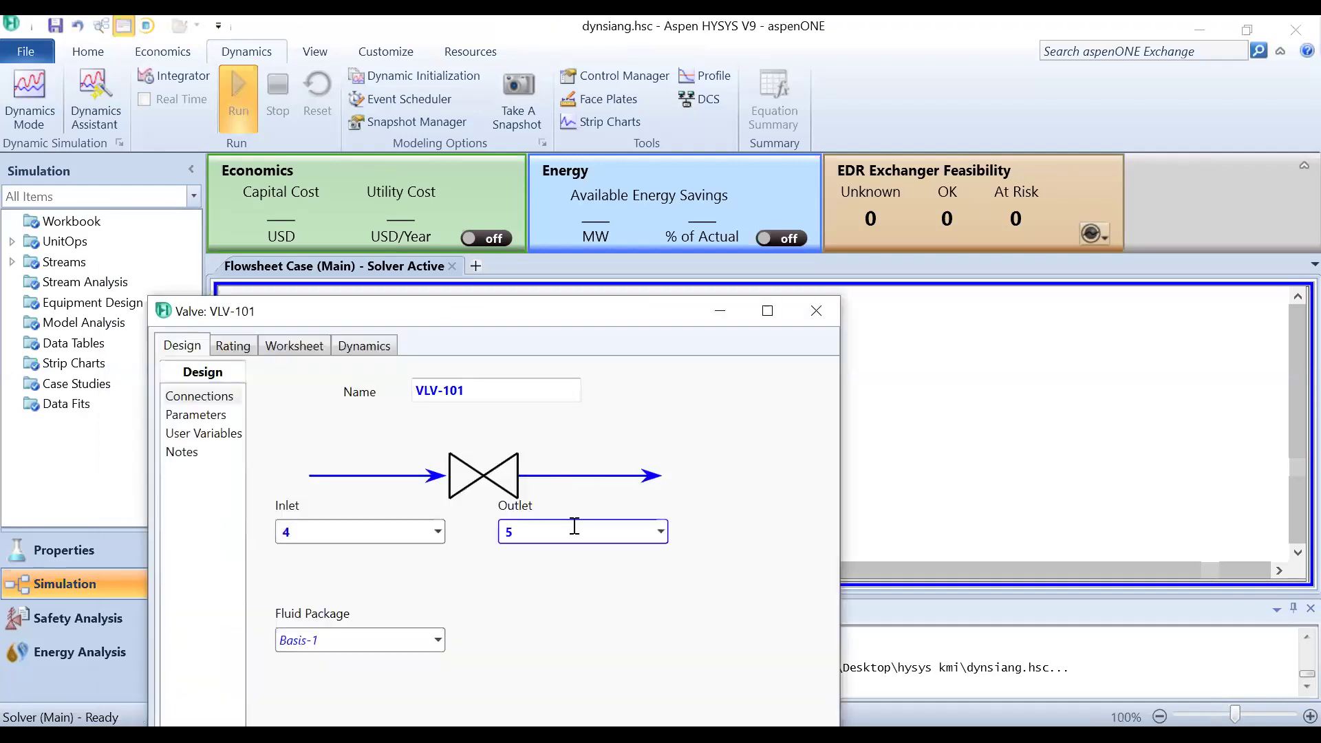
click(377, 348)
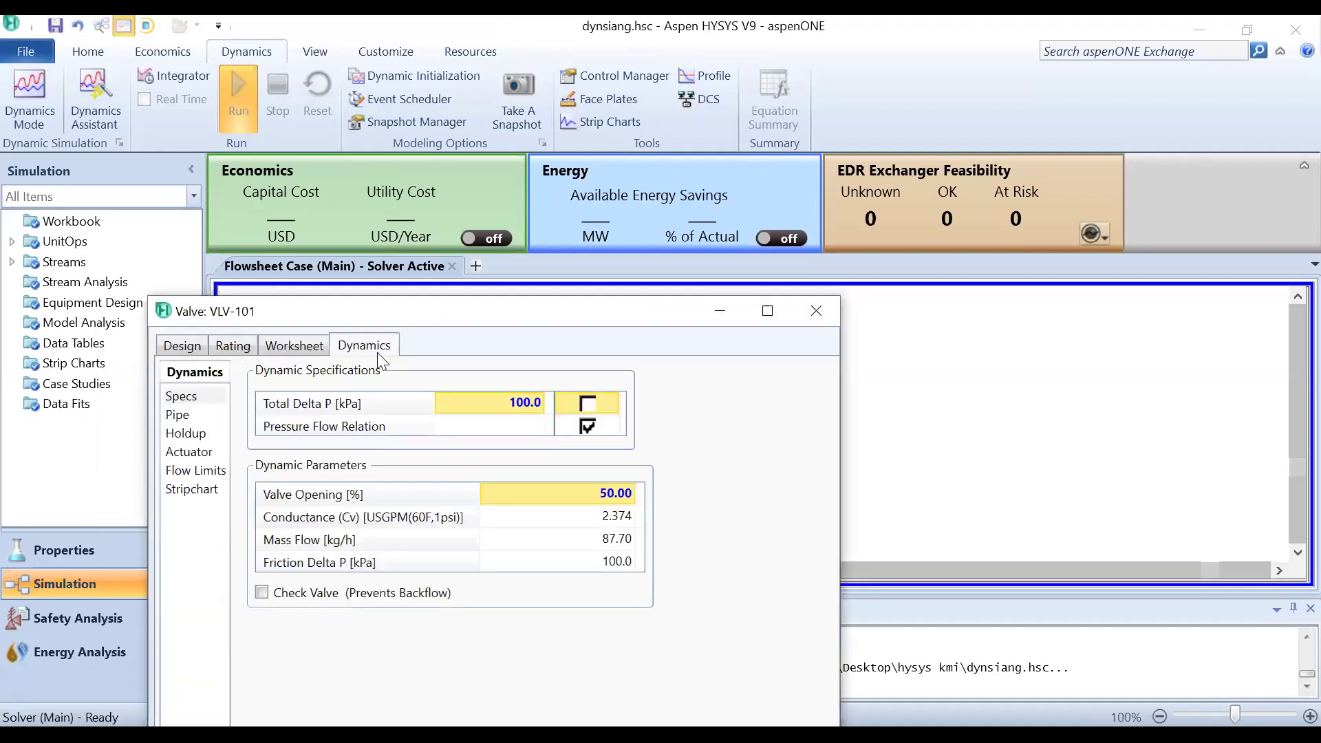
click(814, 310)
double_click(697, 435)
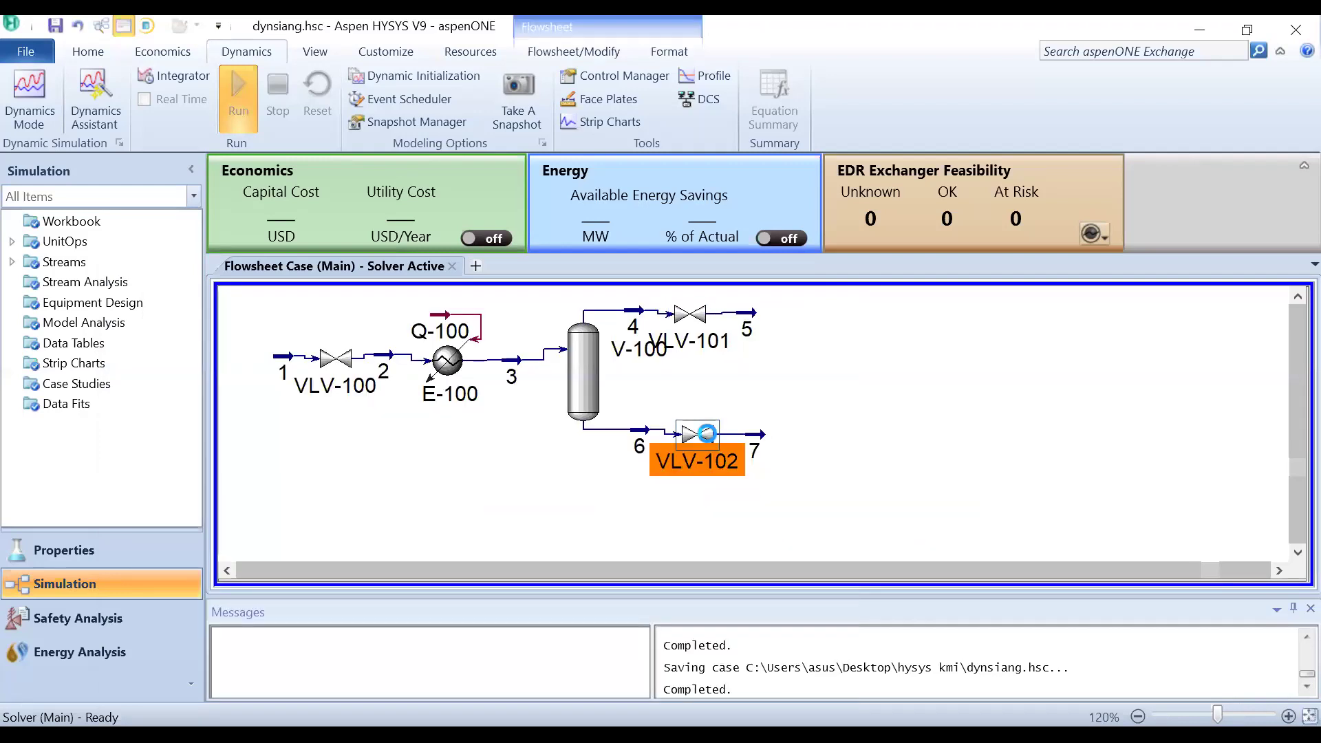
click(242, 223)
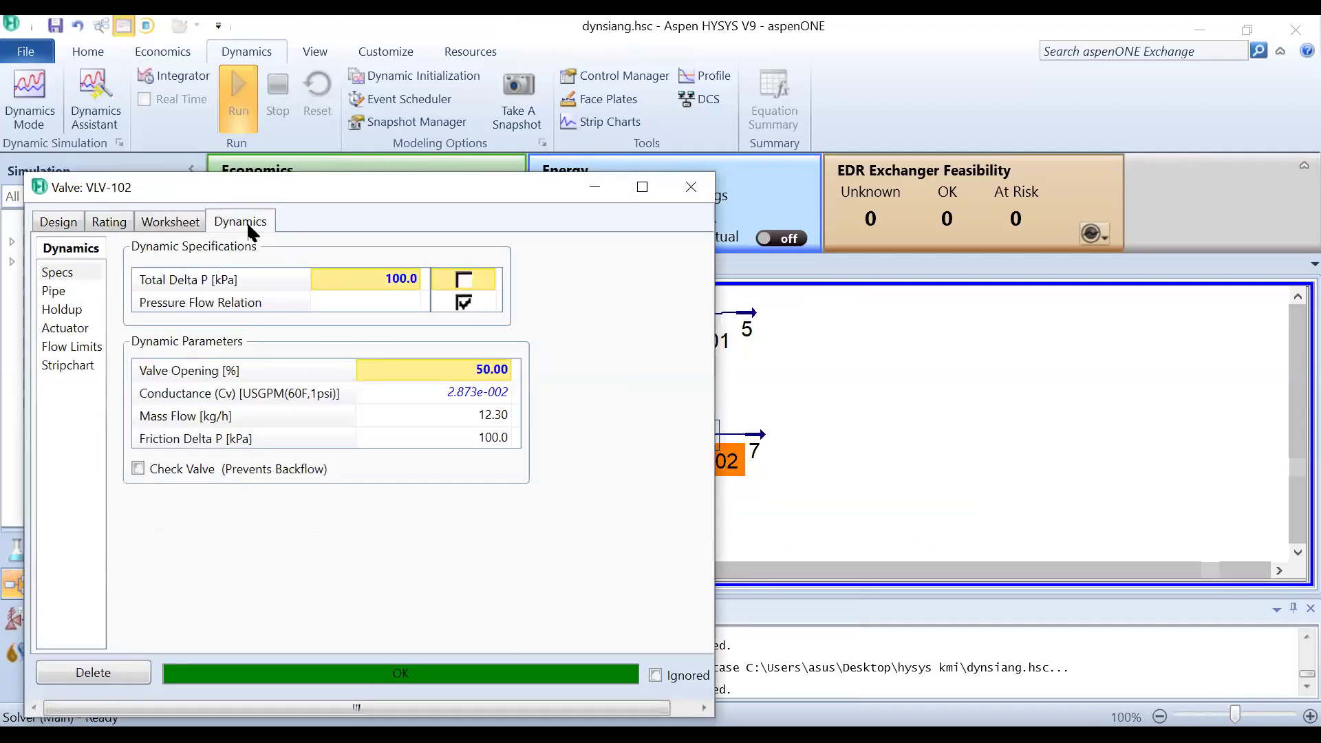
click(698, 195)
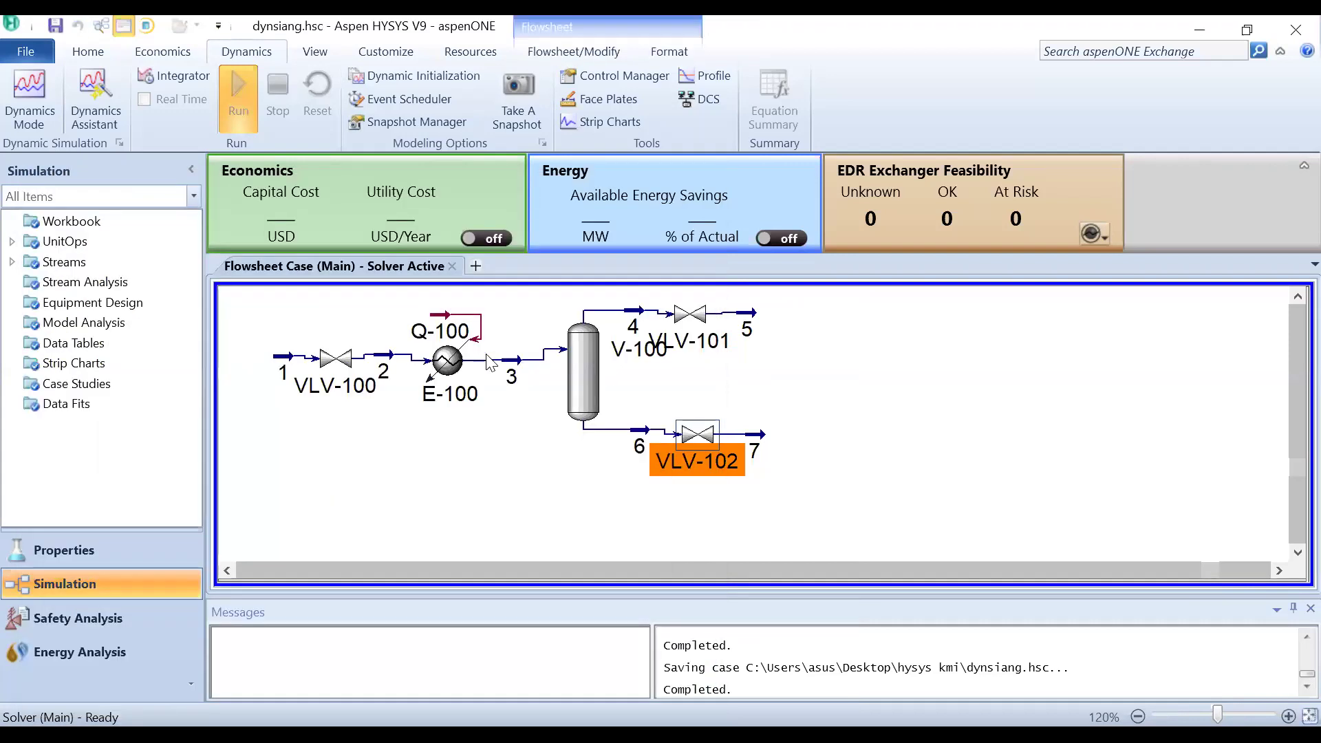
Step: Review heater E-100's overall pressure drop and k specifications again and close its properties
click(450, 361)
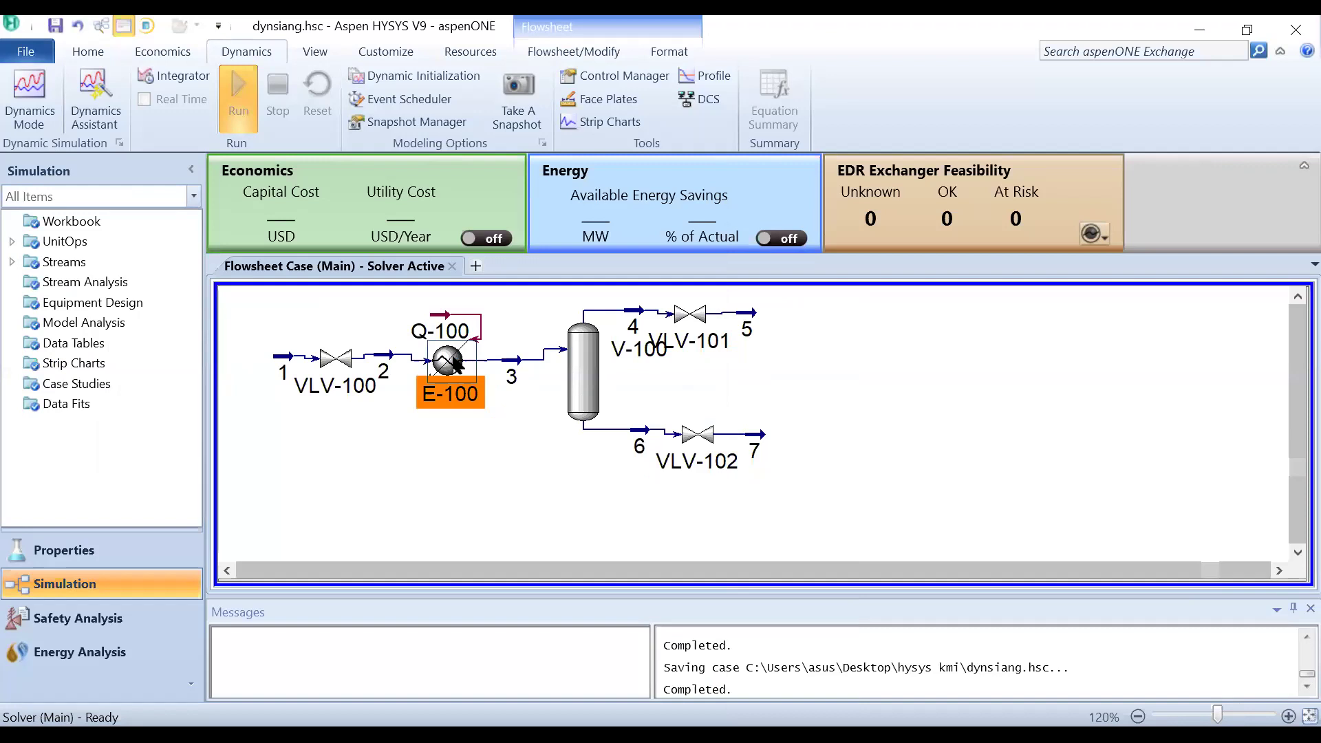
double_click(453, 358)
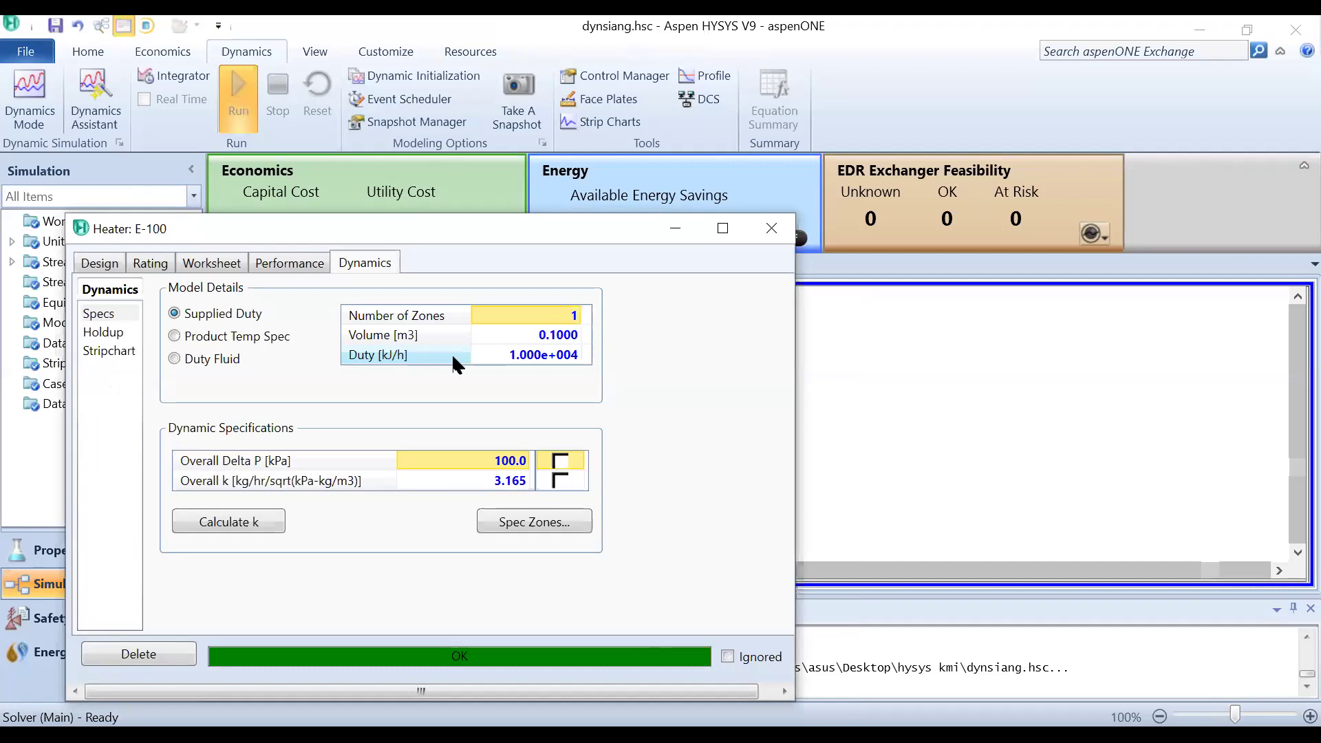
click(758, 228)
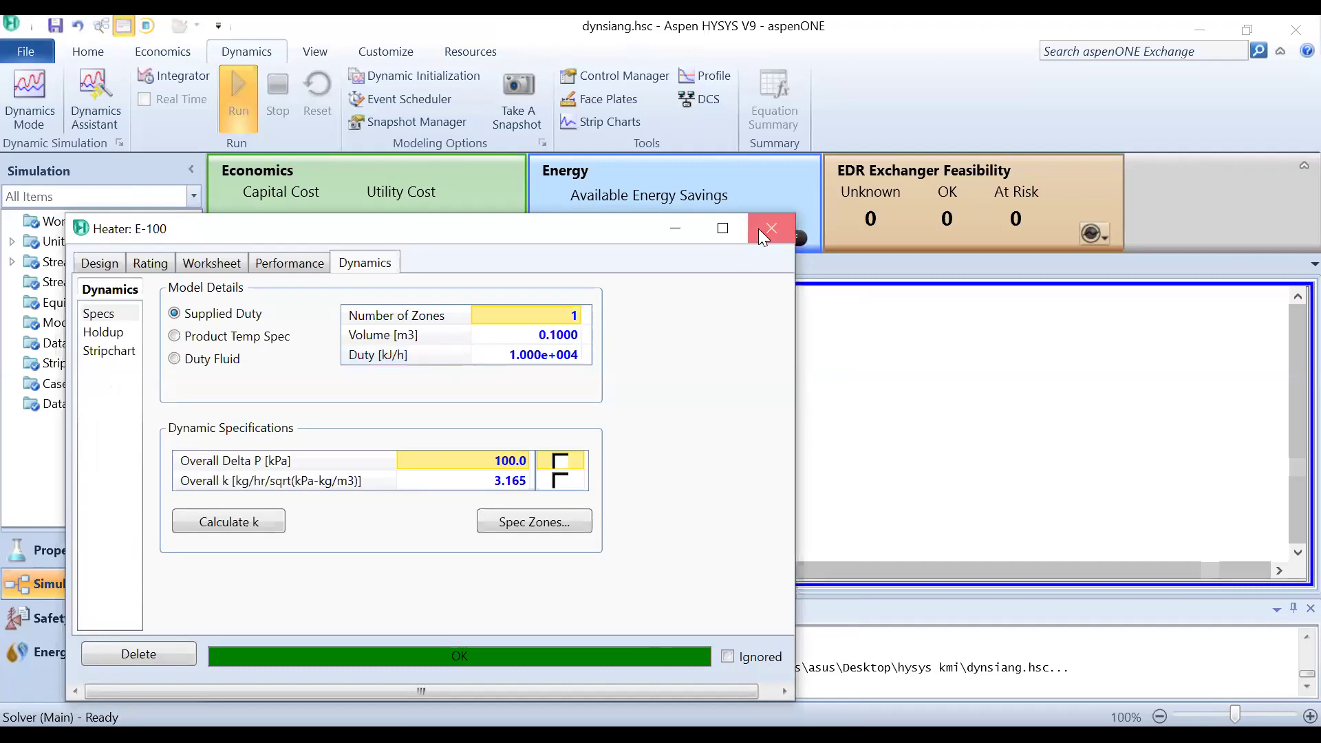
Step: Activate the vessel pressure dynamic specification for separator V-100 and close its properties
double_click(593, 368)
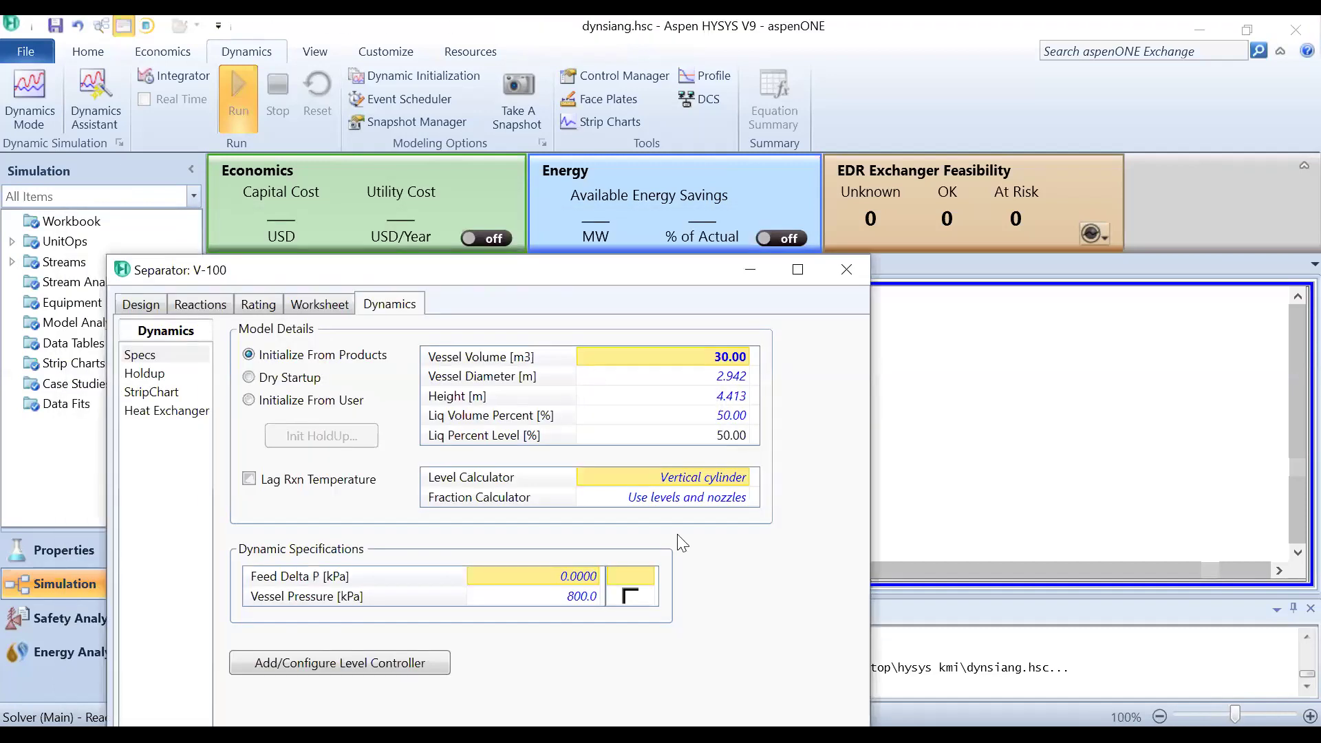
click(630, 596)
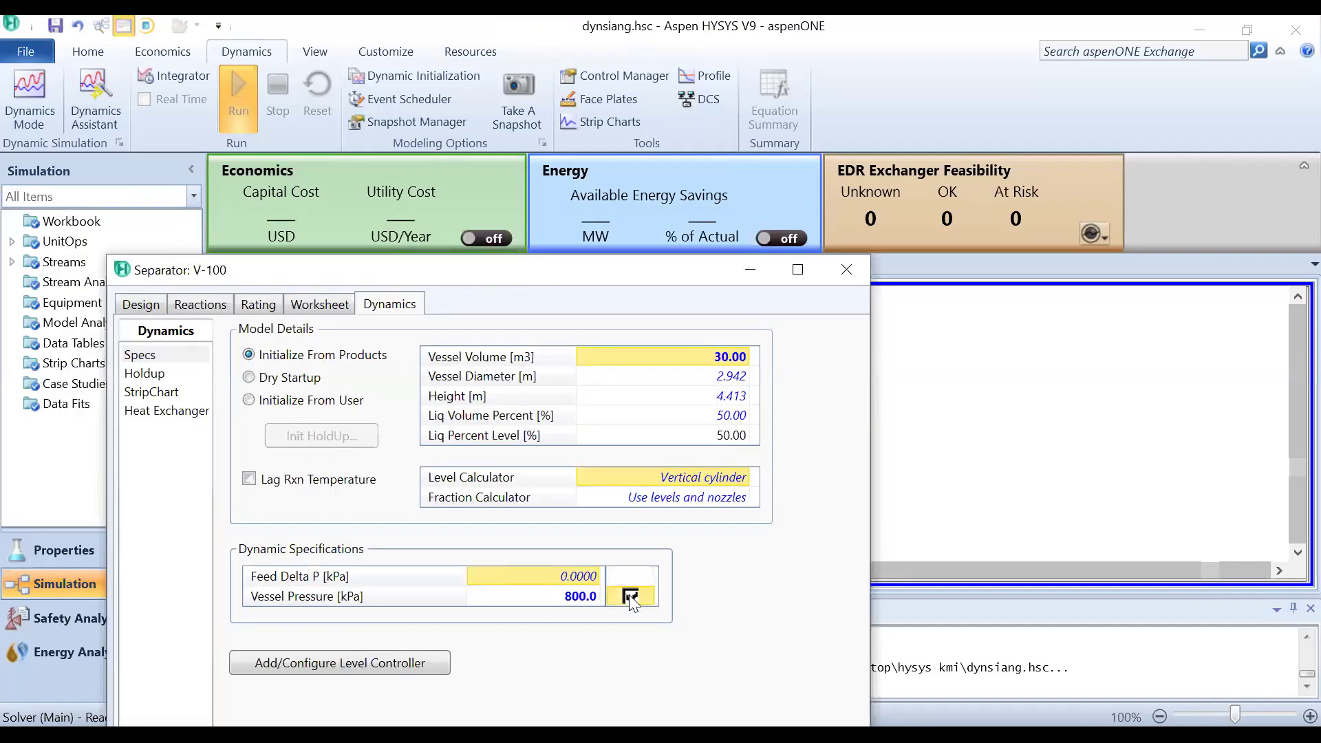
click(844, 270)
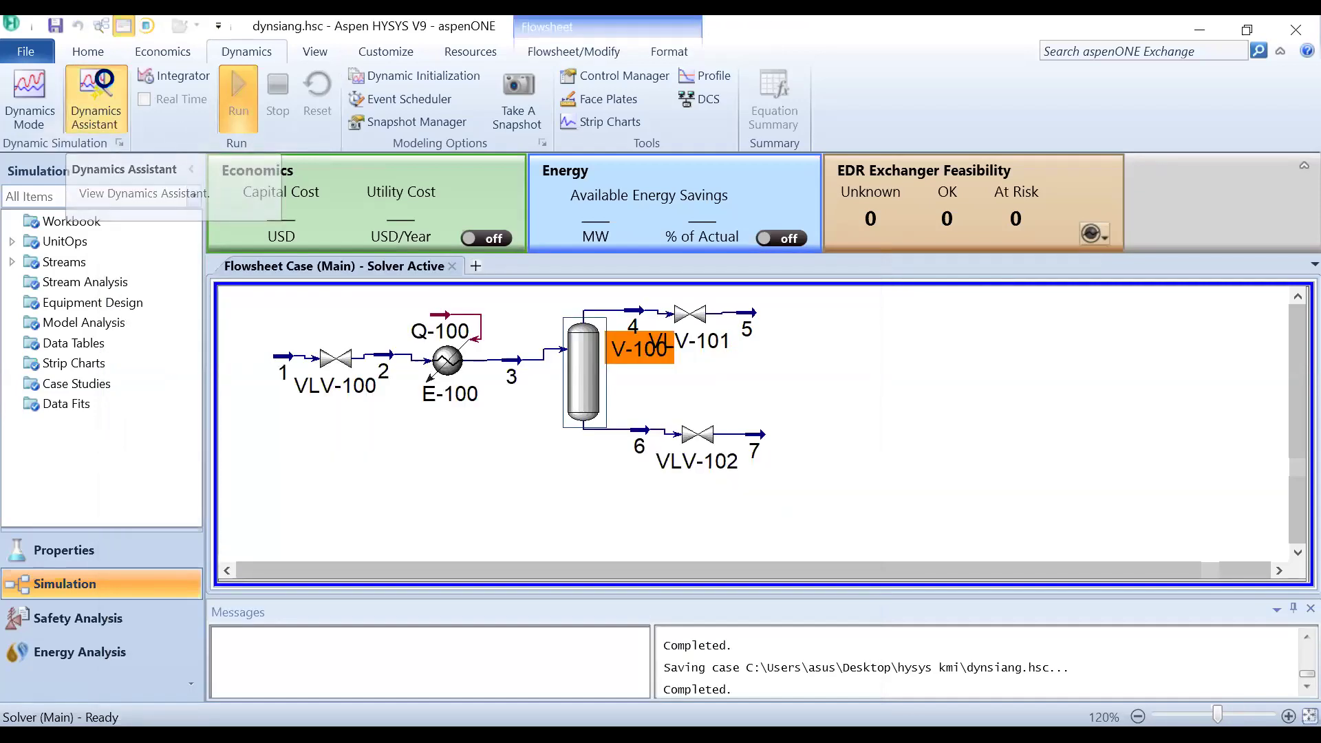
Step: Recheck the Dynamics Assistant, then activate the overall k dynamic specification for heater E-100 and close its properties
click(96, 96)
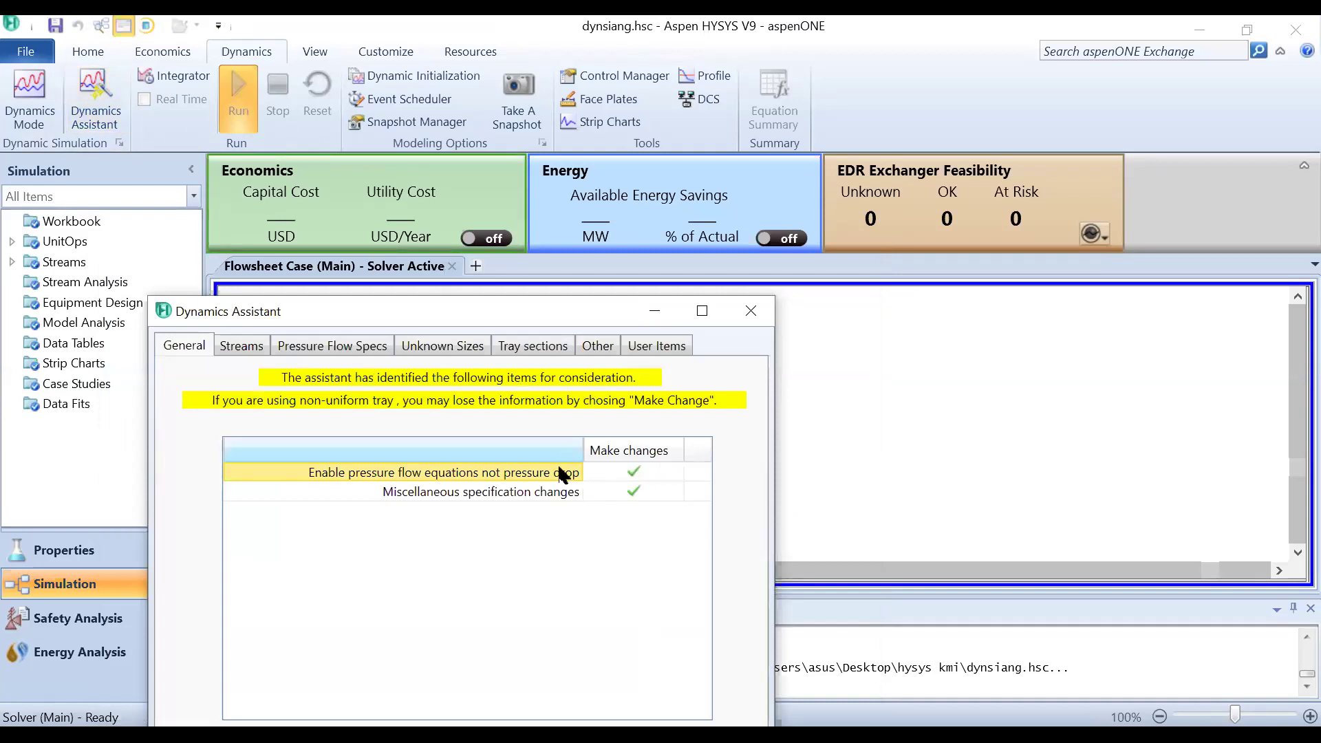
click(751, 313)
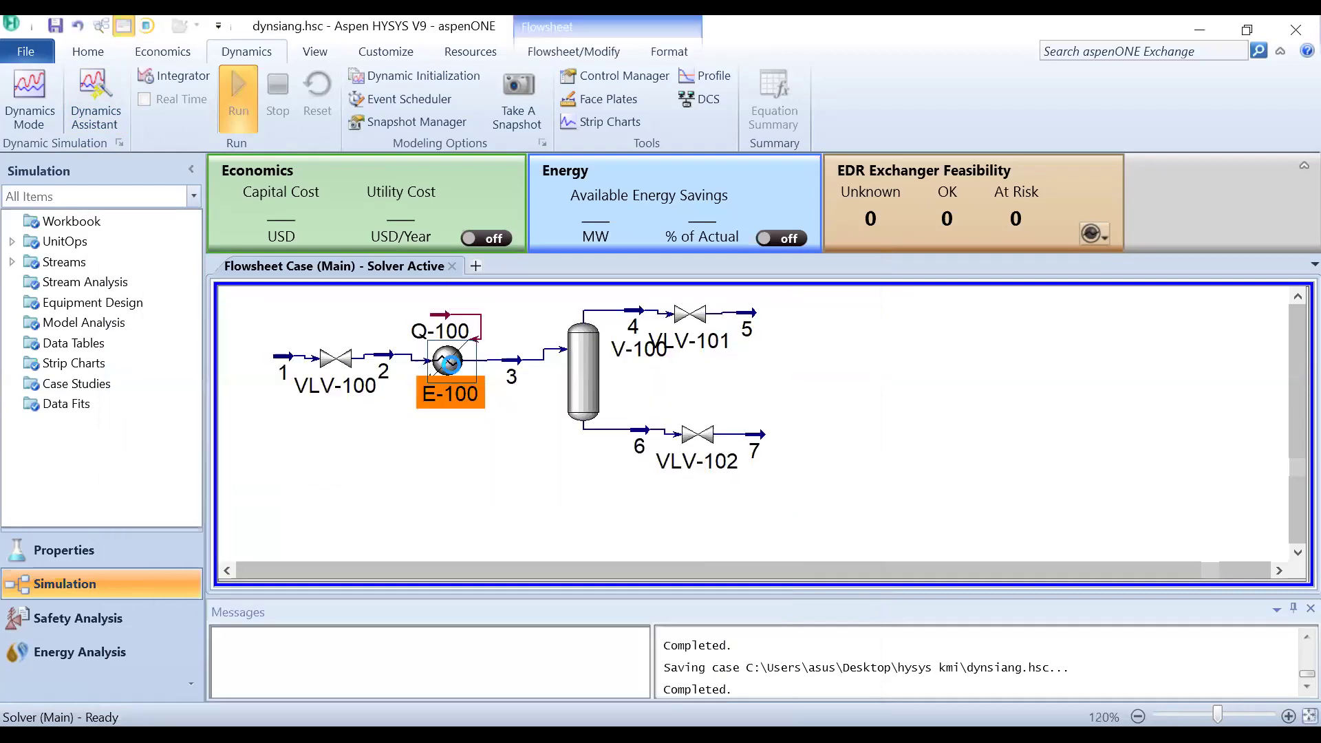
double_click(448, 361)
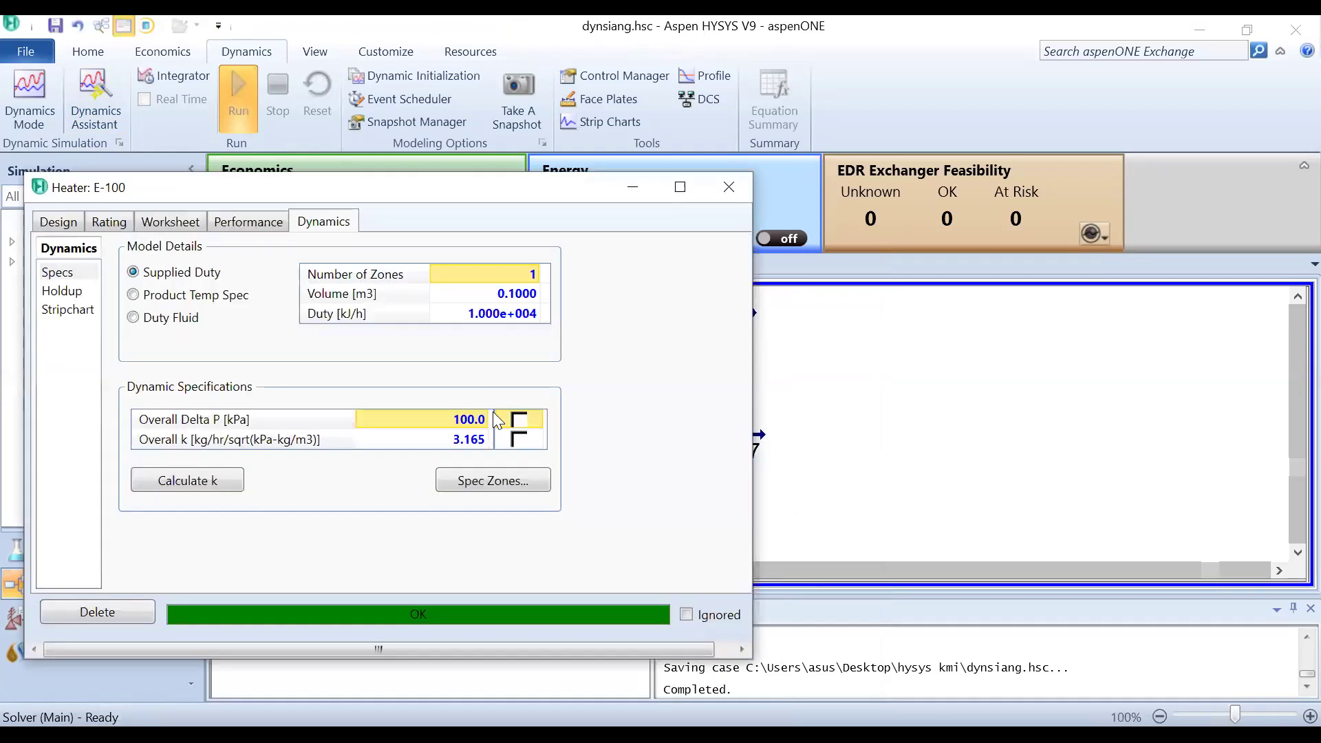
click(520, 439)
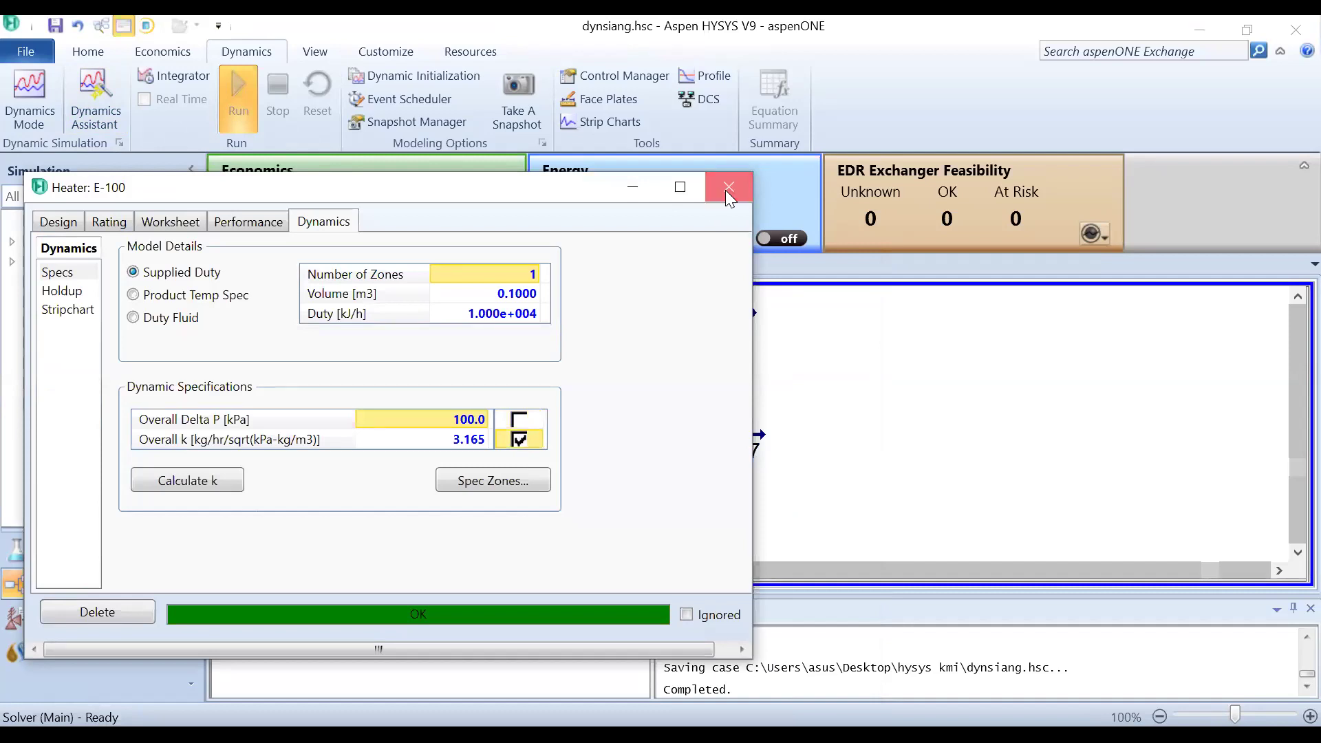
click(728, 187)
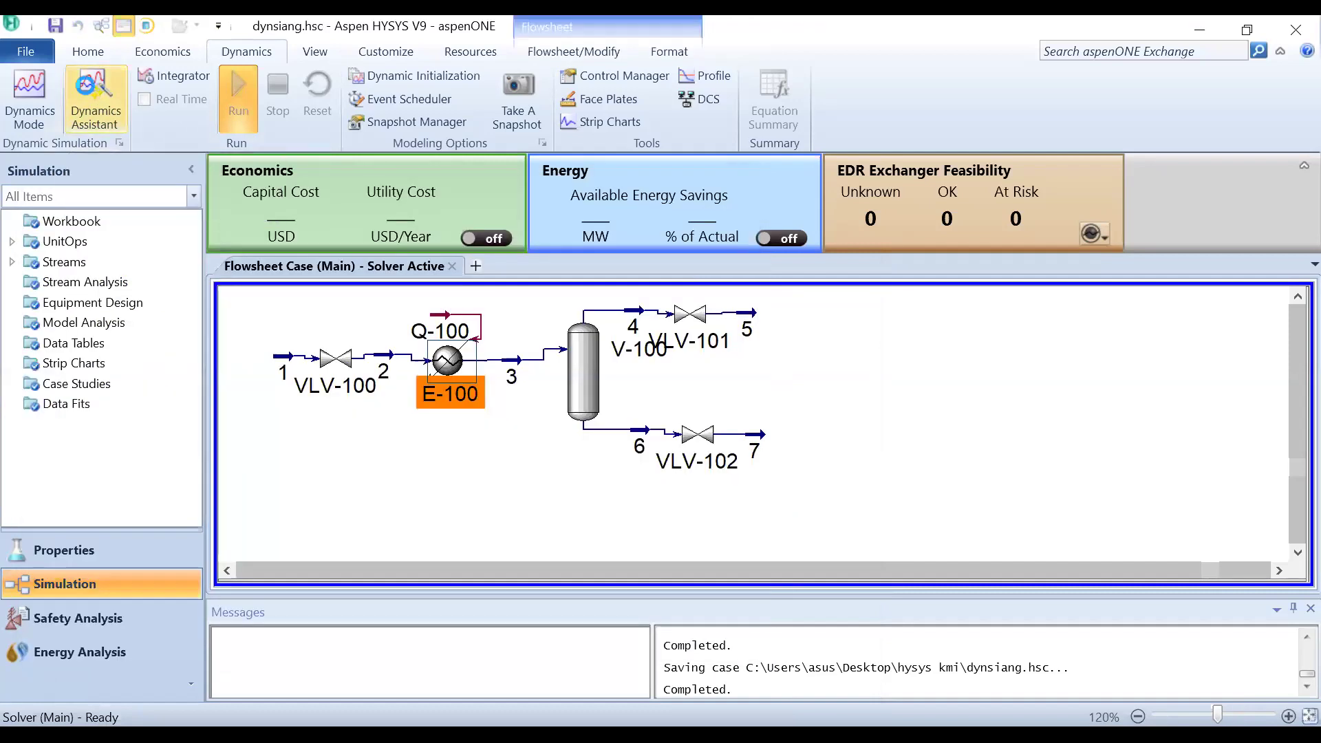
Step: Review the Dynamics Assistant's miscellaneous specification change for V-100 and its explanation, then close the assistant without making changes
click(96, 96)
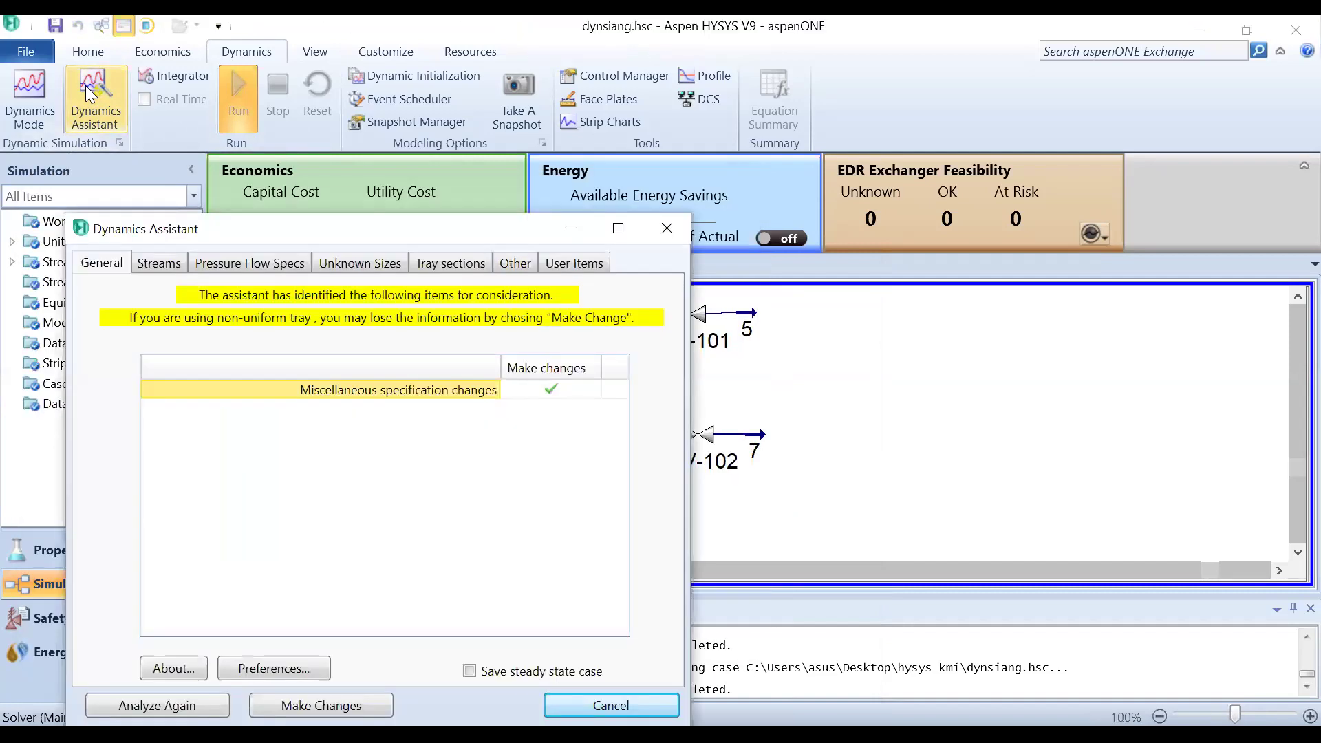
double_click(393, 398)
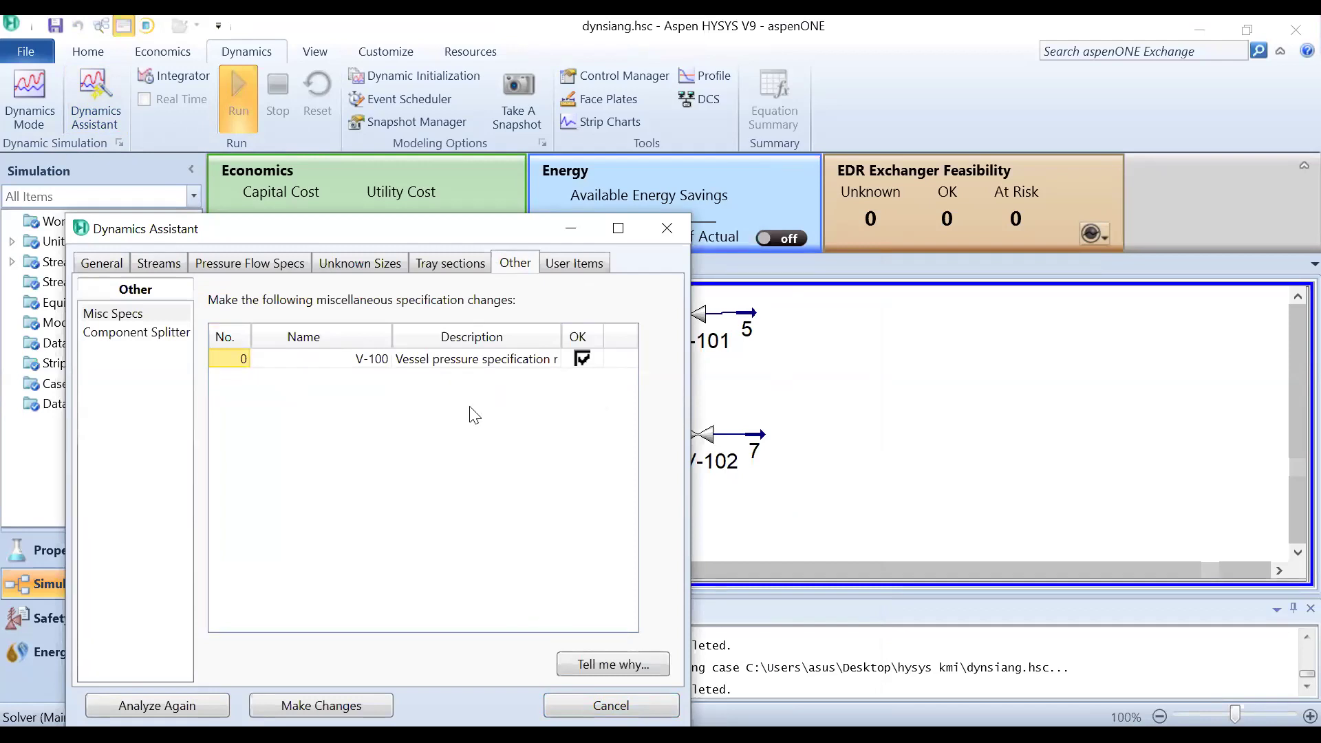
click(463, 358)
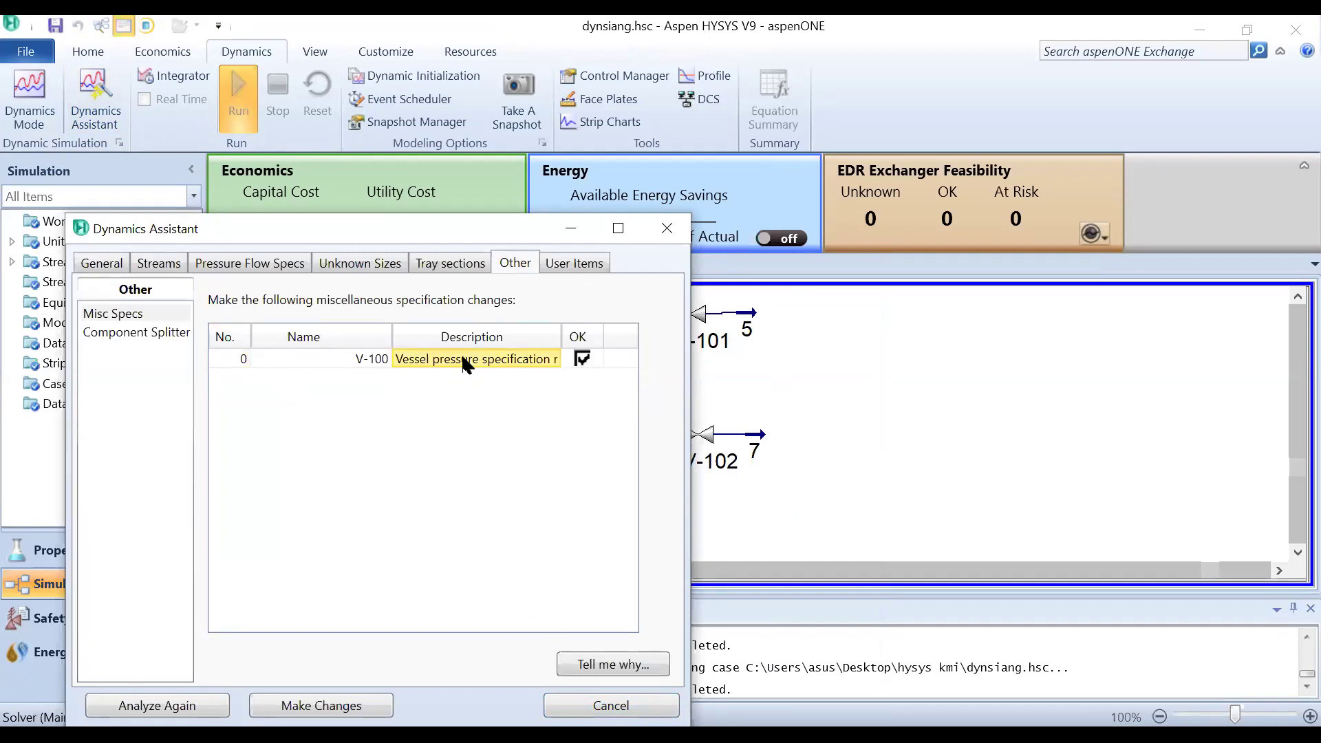
click(599, 662)
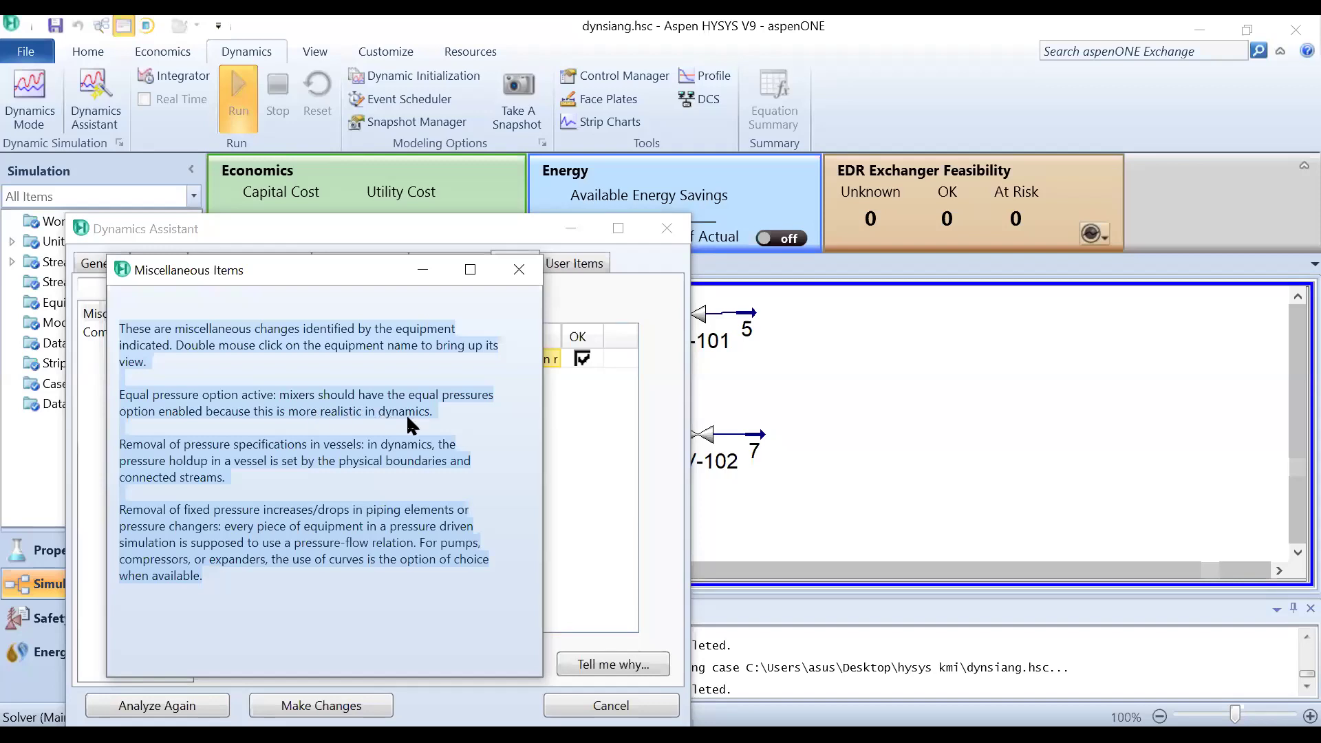
click(519, 270)
click(666, 228)
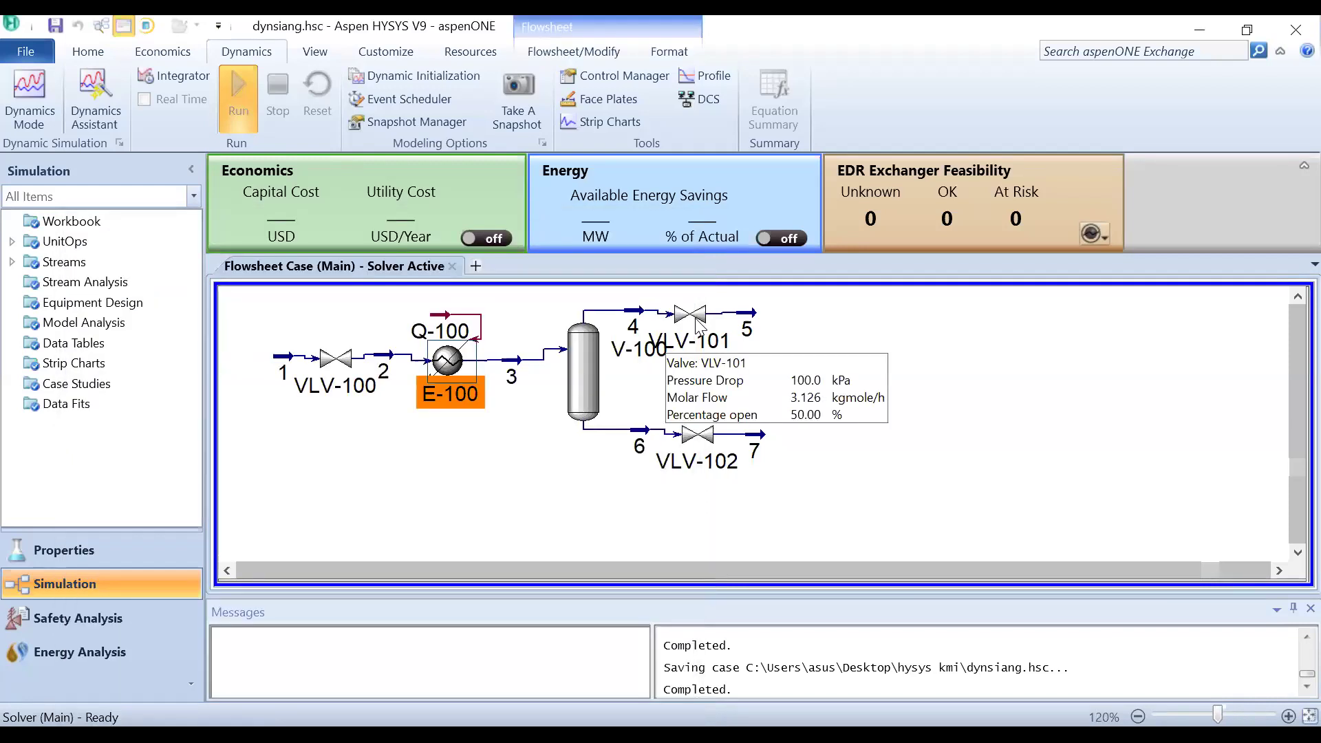
Step: Deactivate the vessel pressure dynamic specification for separator V-100 and recheck the case with the Dynamics Assistant
double_click(696, 319)
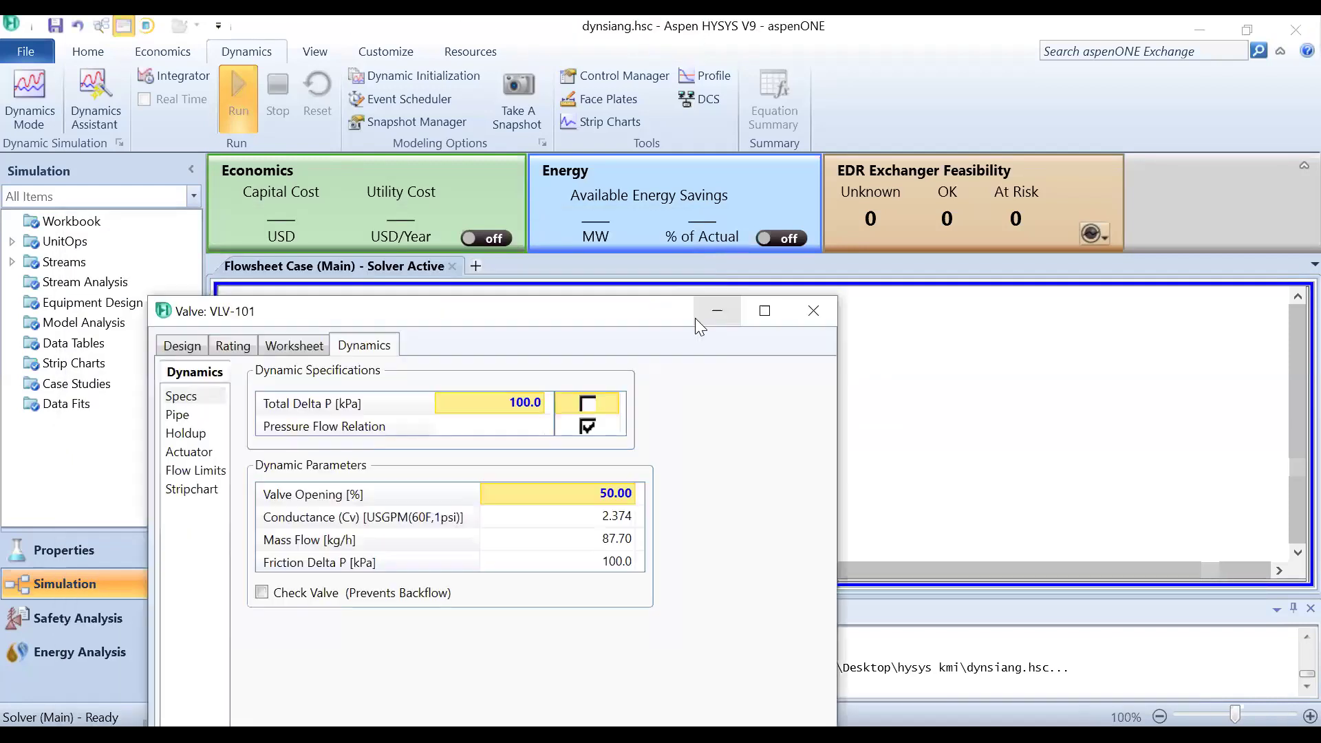
click(813, 311)
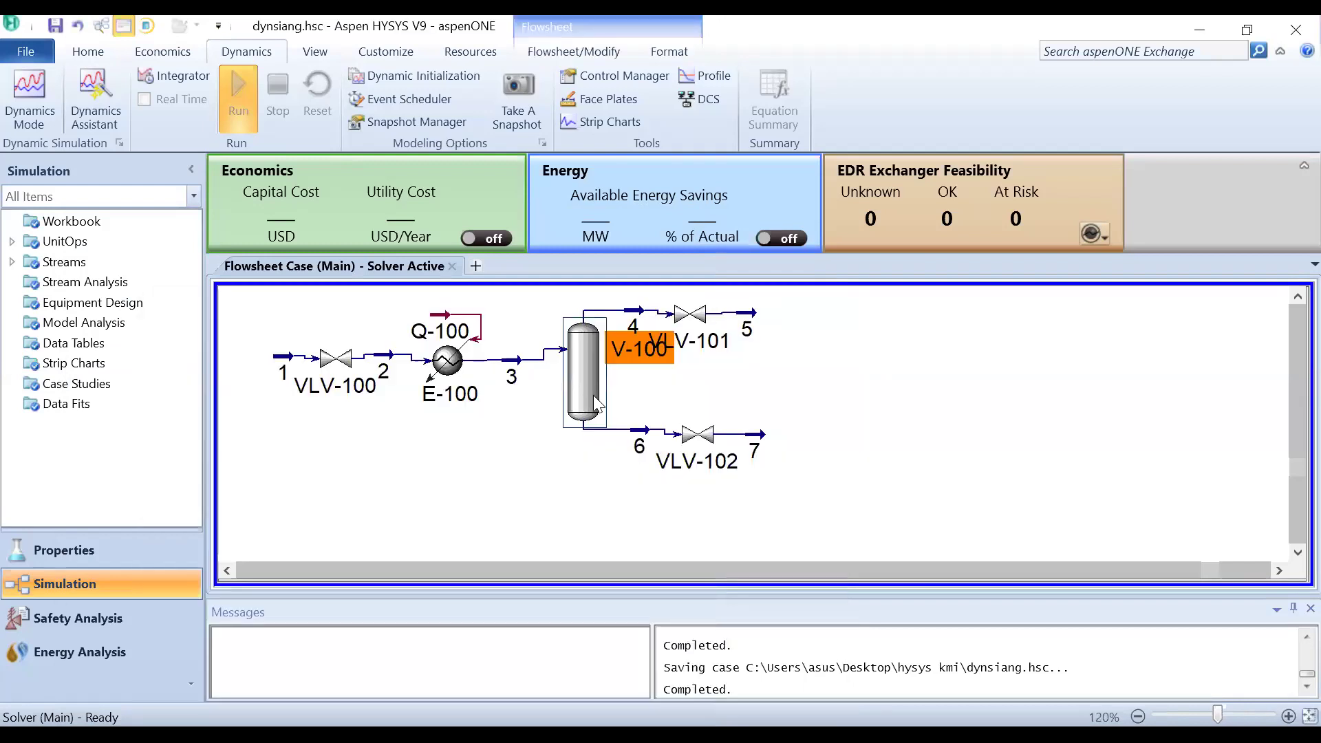
double_click(593, 394)
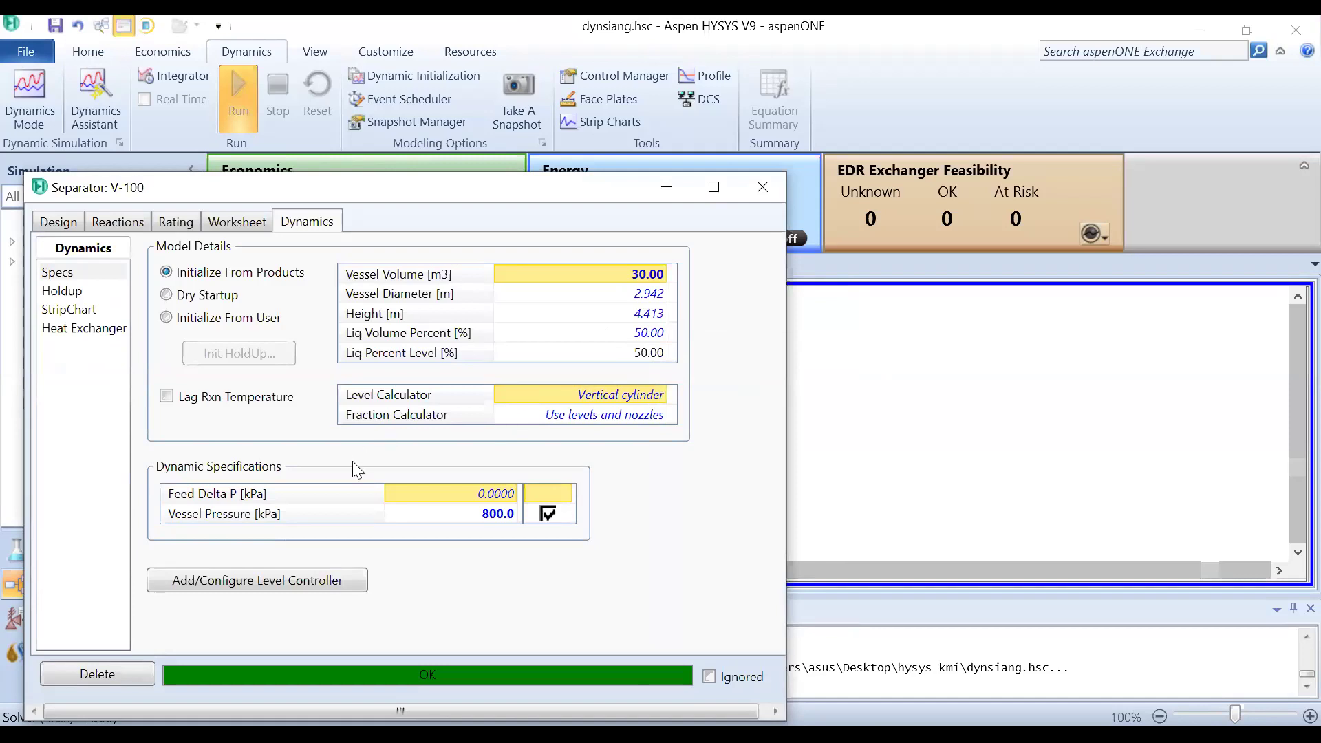
click(548, 514)
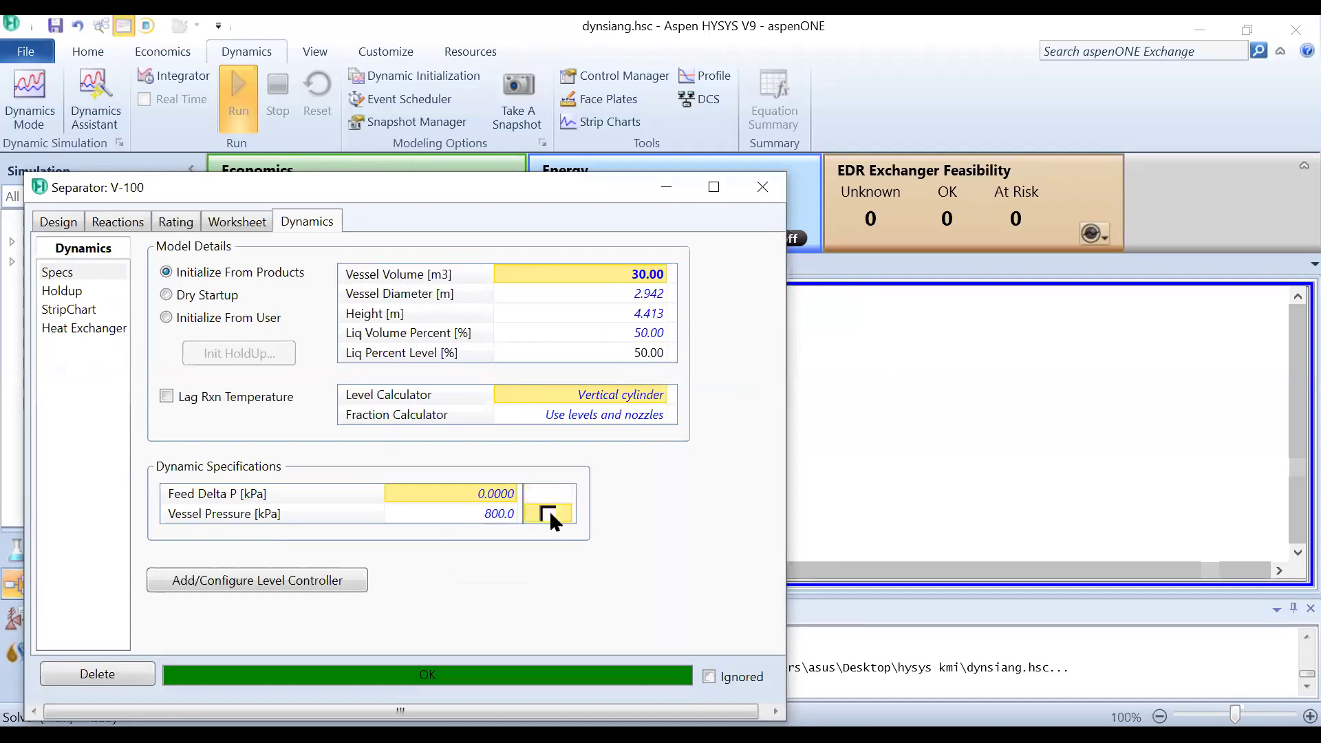
click(757, 193)
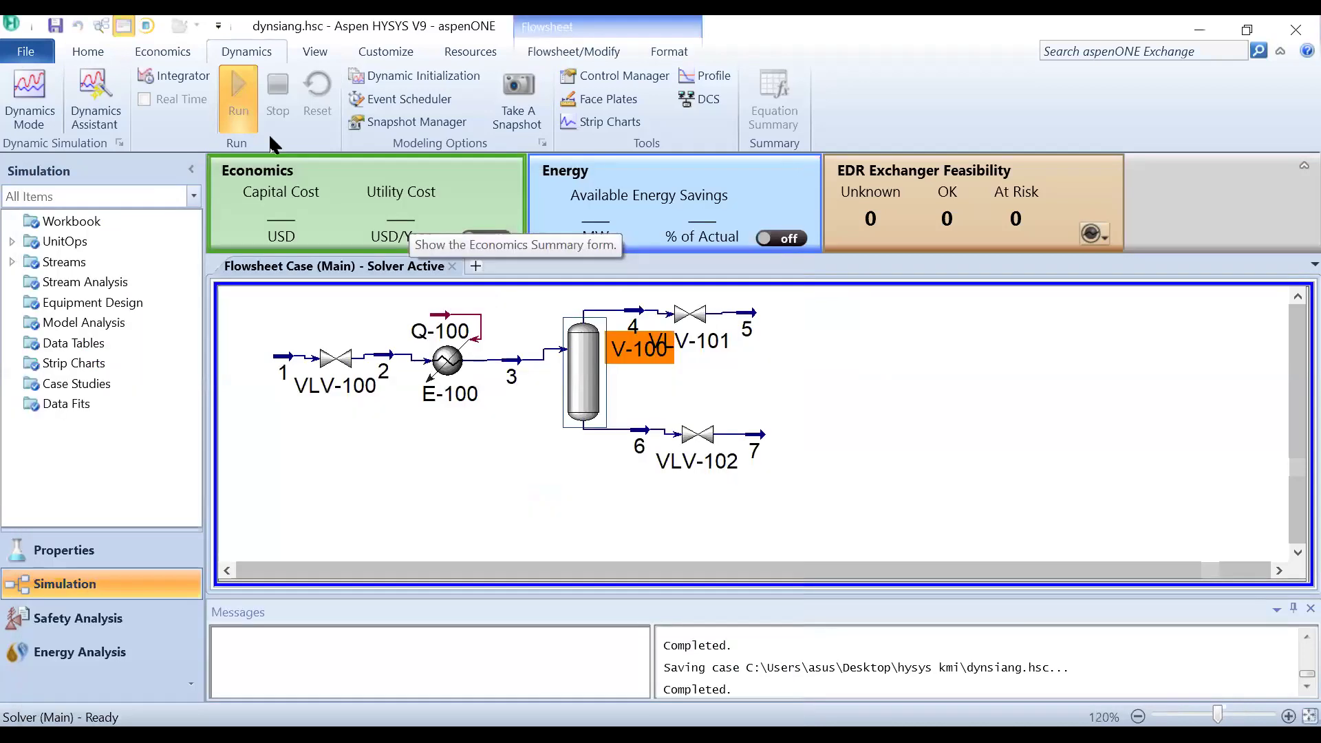
click(77, 96)
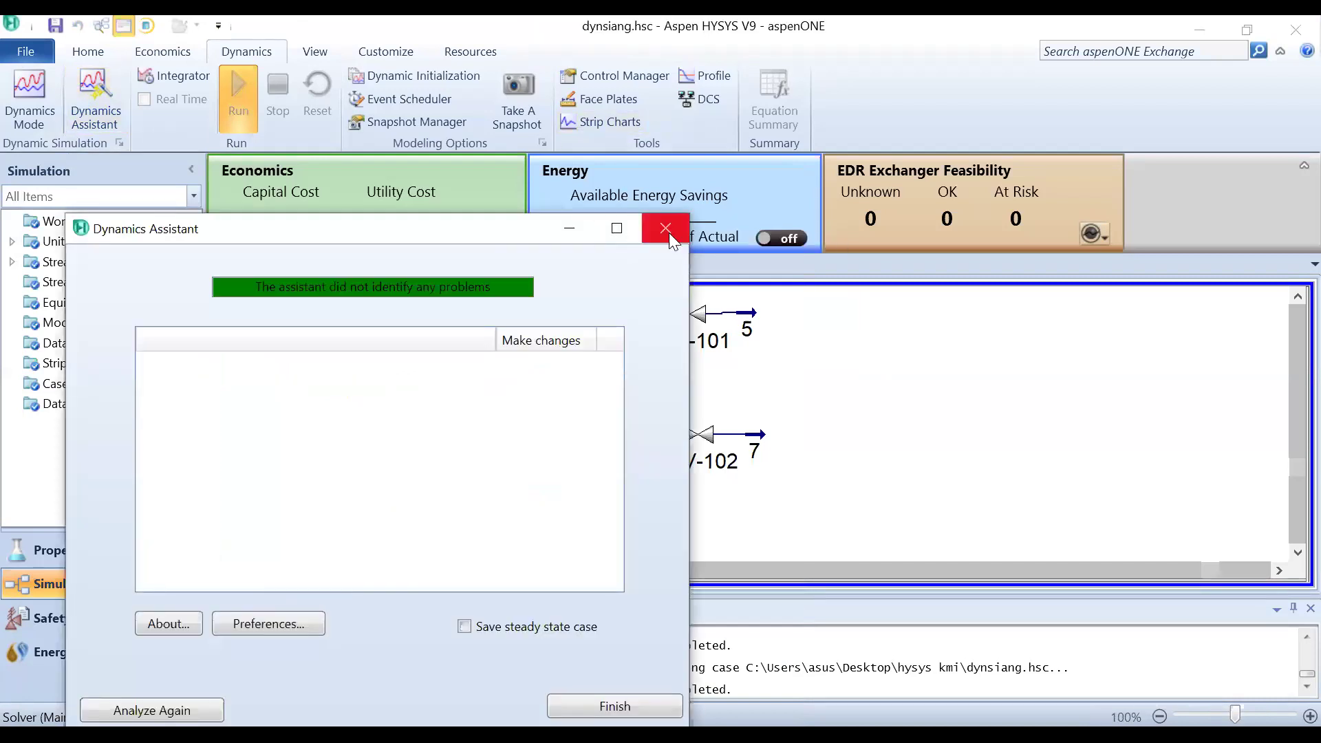
click(668, 232)
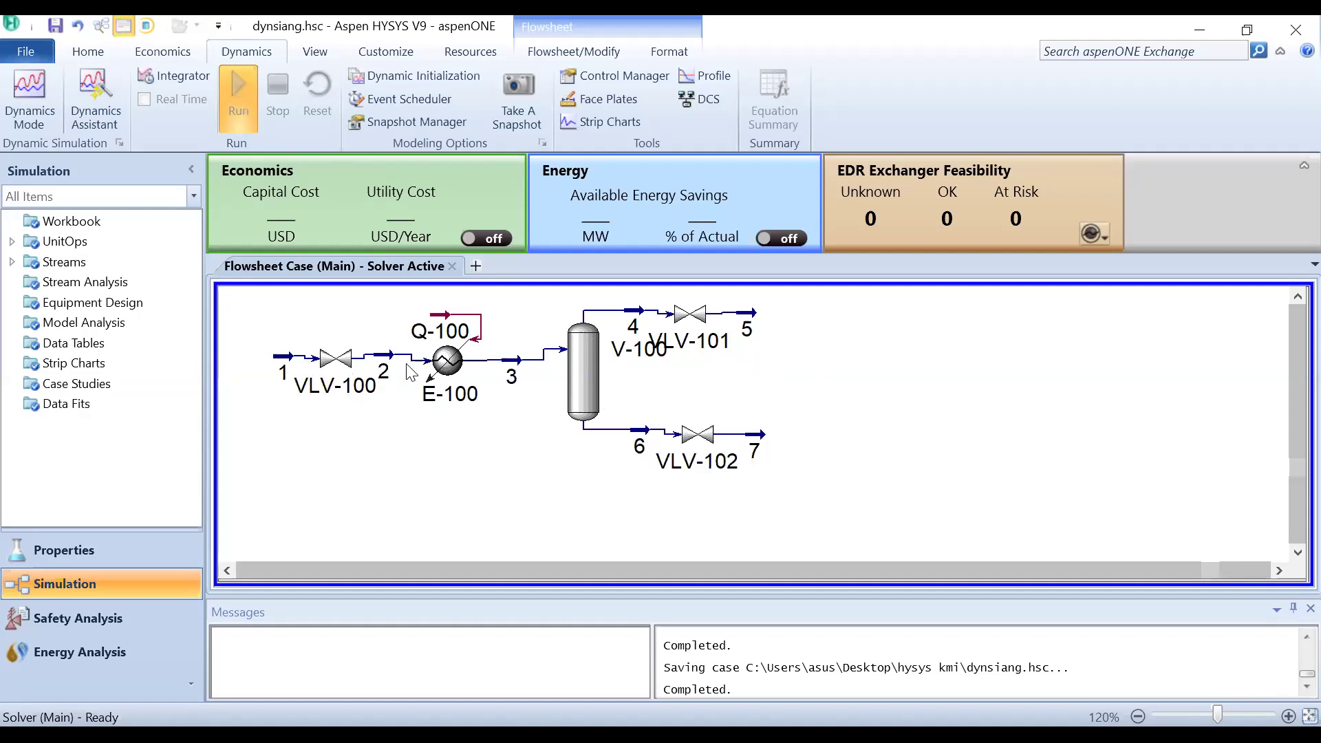
mouse_move(348, 360)
mouse_move(521, 374)
mouse_move(388, 372)
mouse_move(566, 405)
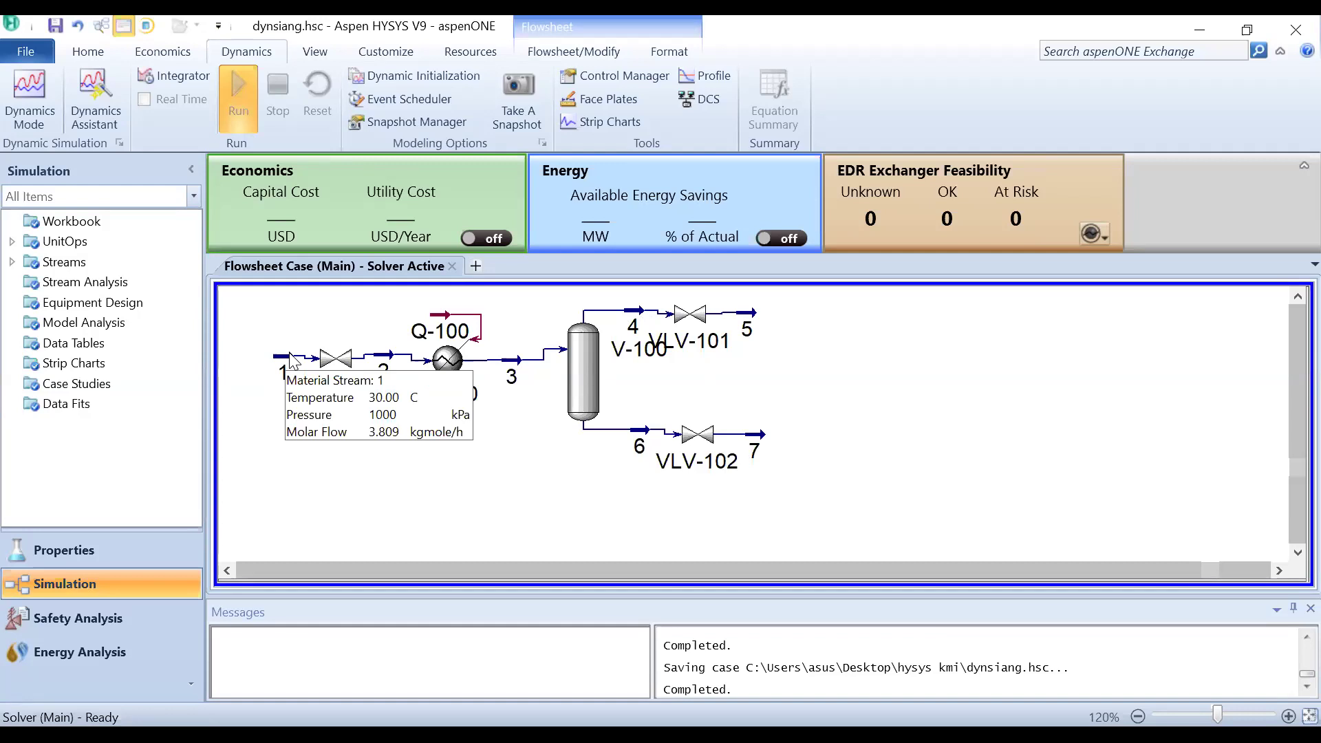
mouse_move(290, 360)
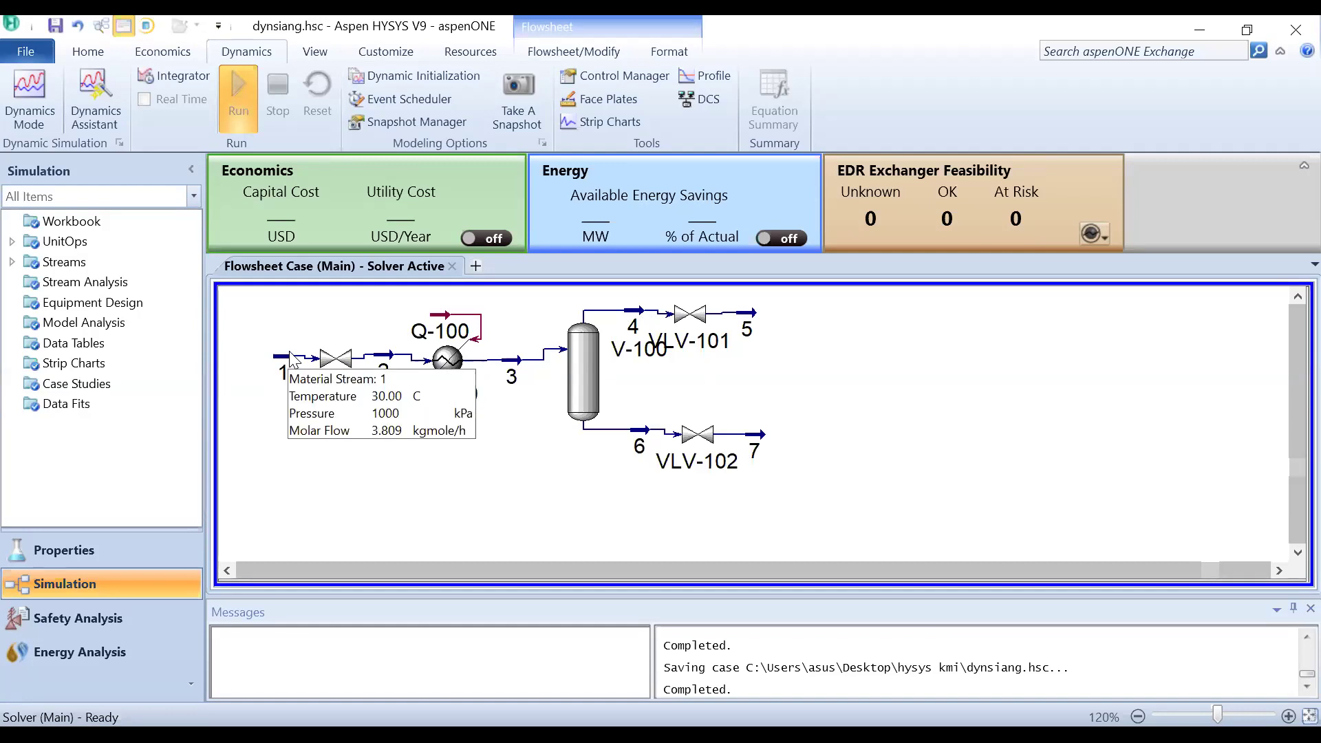
mouse_move(760, 335)
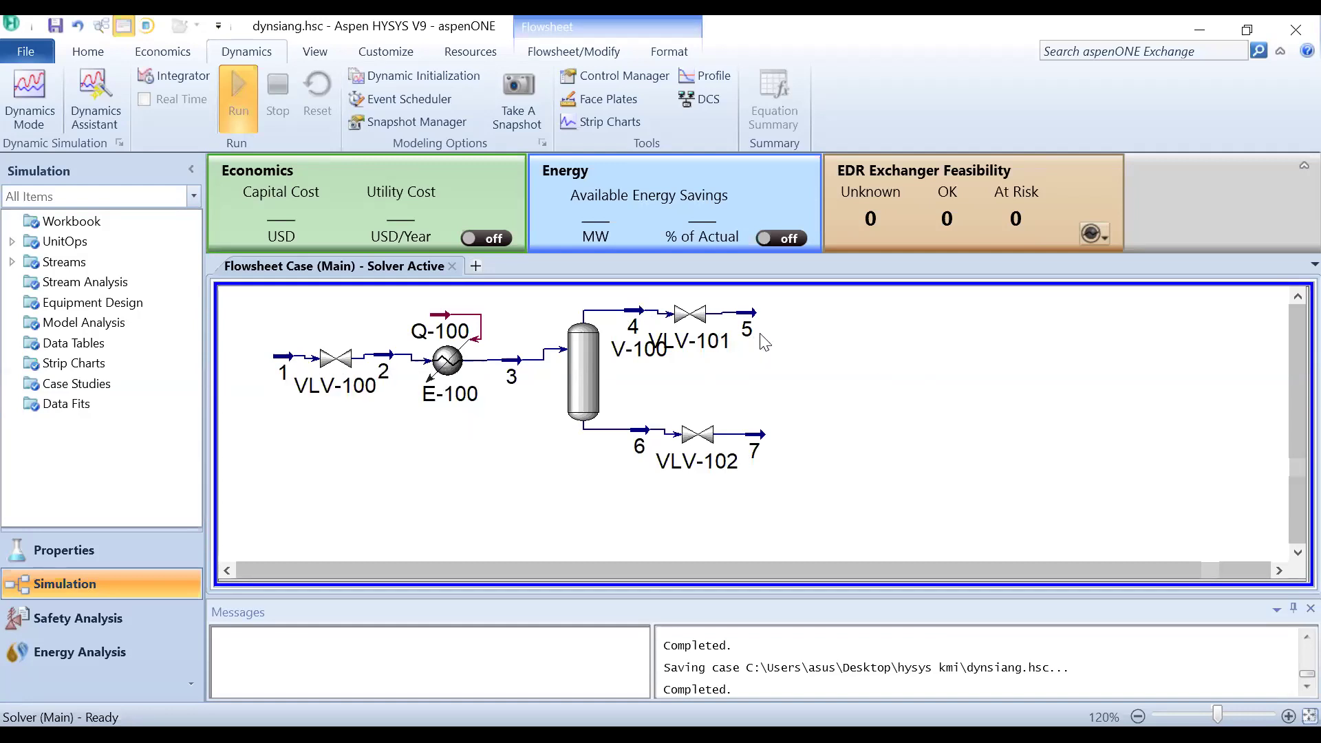
mouse_move(760, 448)
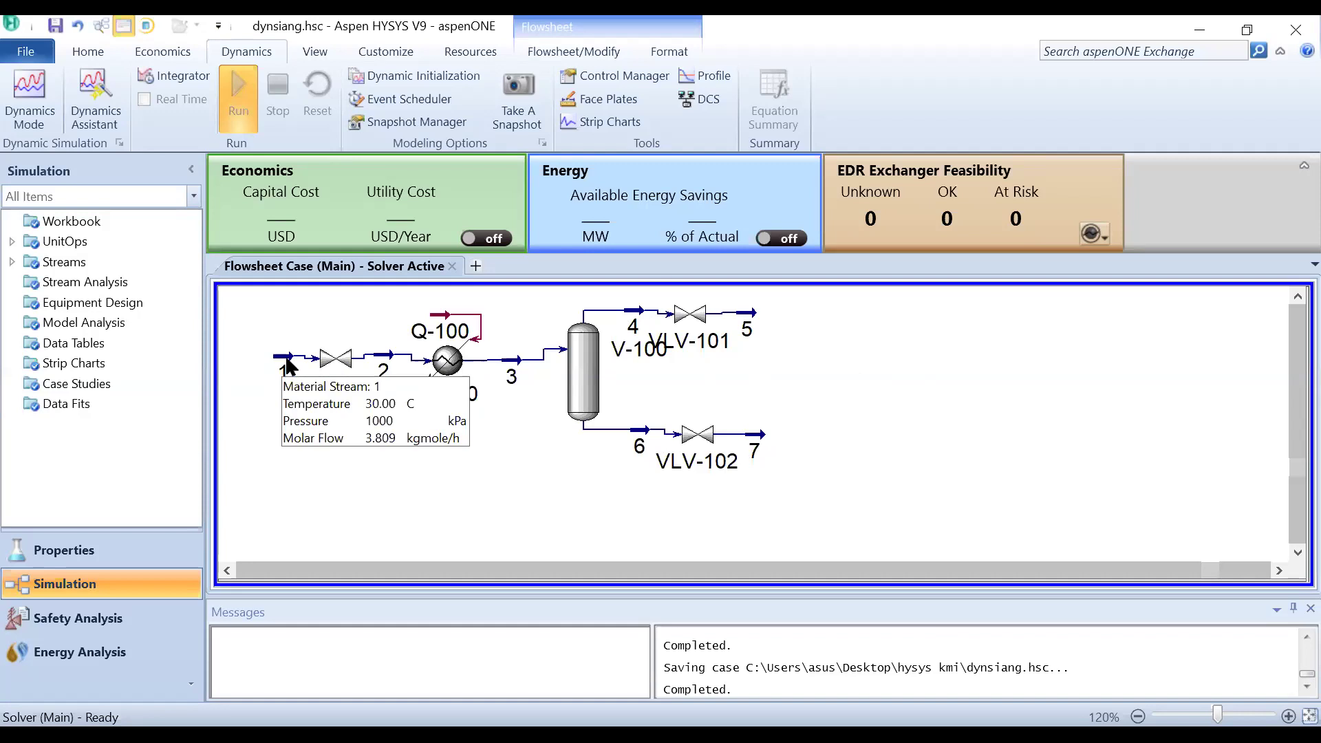
mouse_move(355, 361)
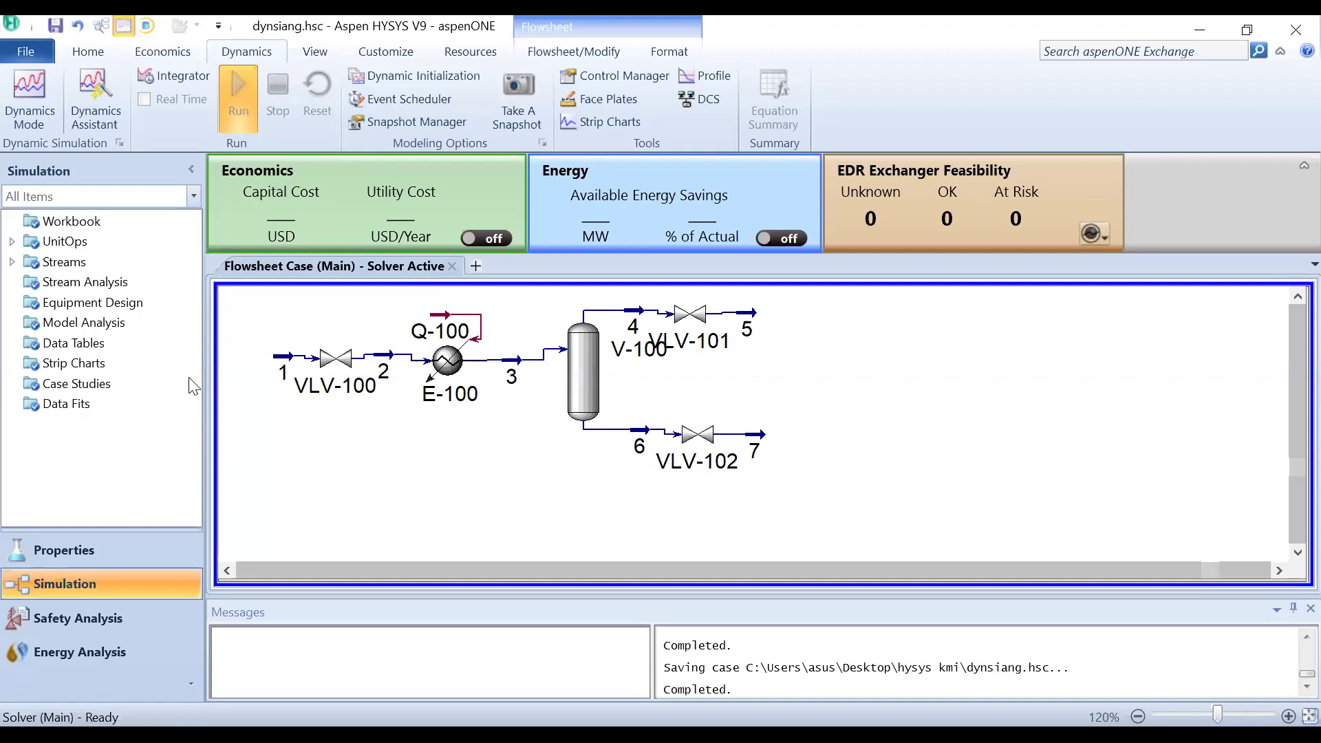
Step: Place a PID Controller on the flowsheet above inlet valve VLV-100
key(F4)
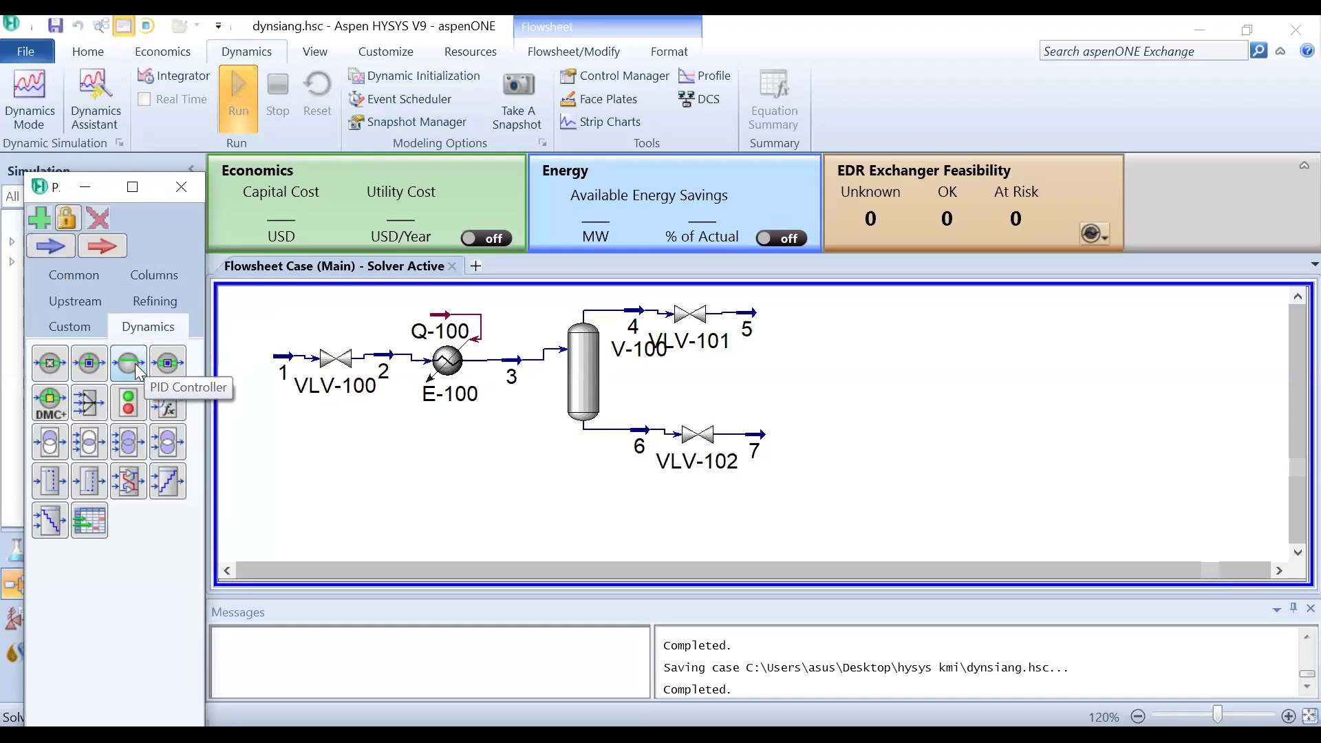
click(133, 363)
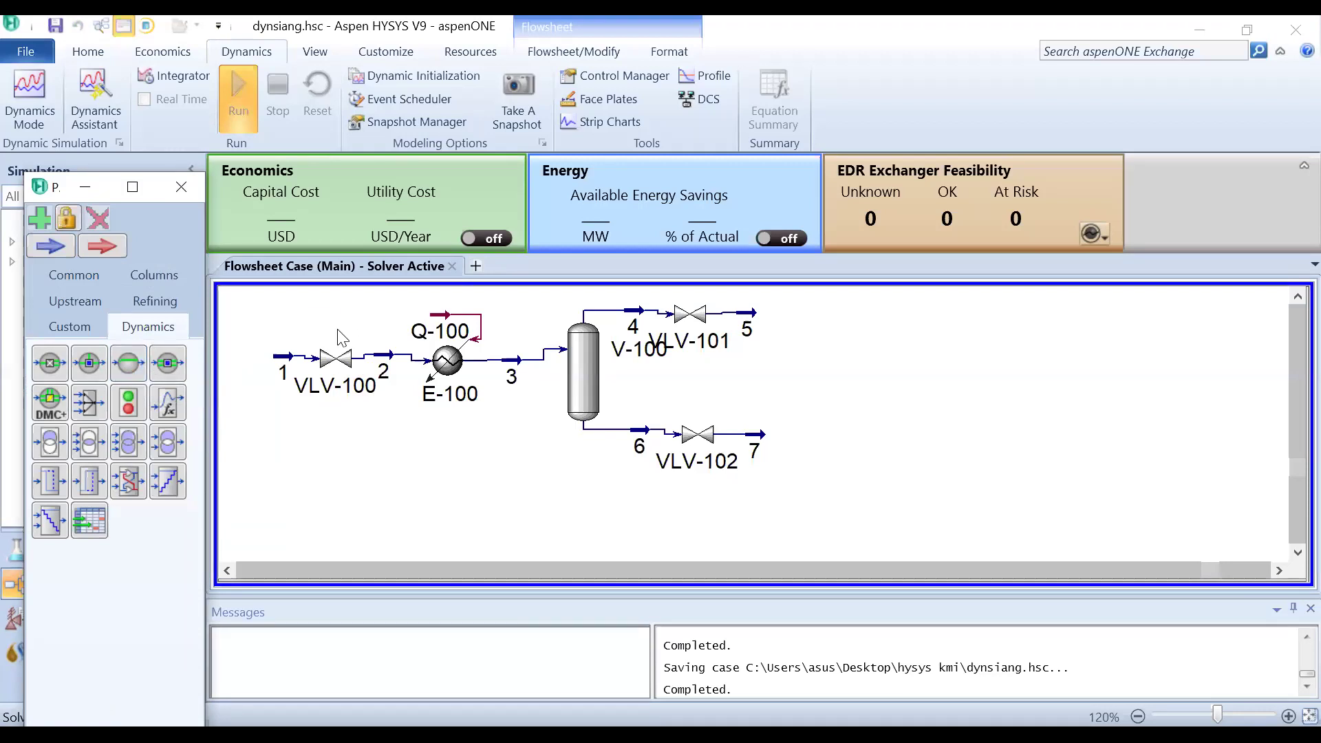
click(319, 300)
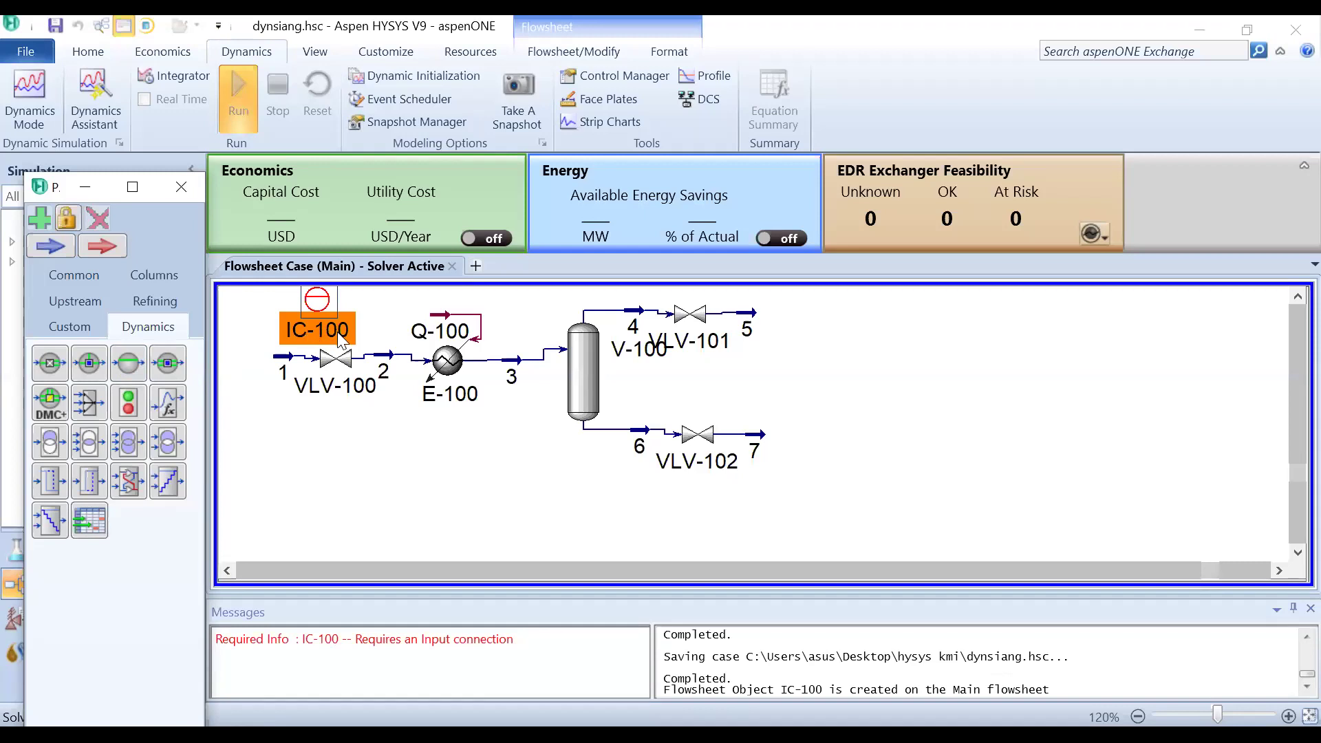
Step: Connect the Mass Flow of stream 2 as the process variable source of the new PID controller
double_click(319, 299)
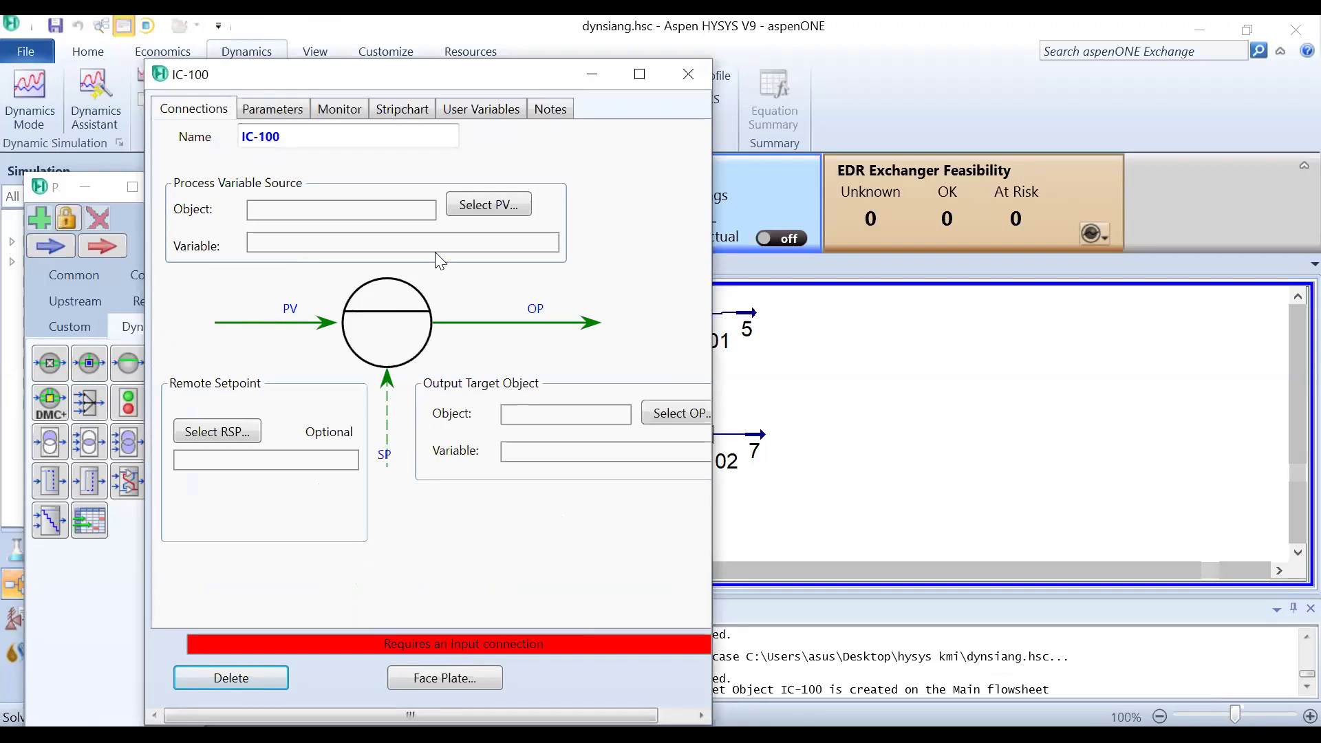
click(480, 216)
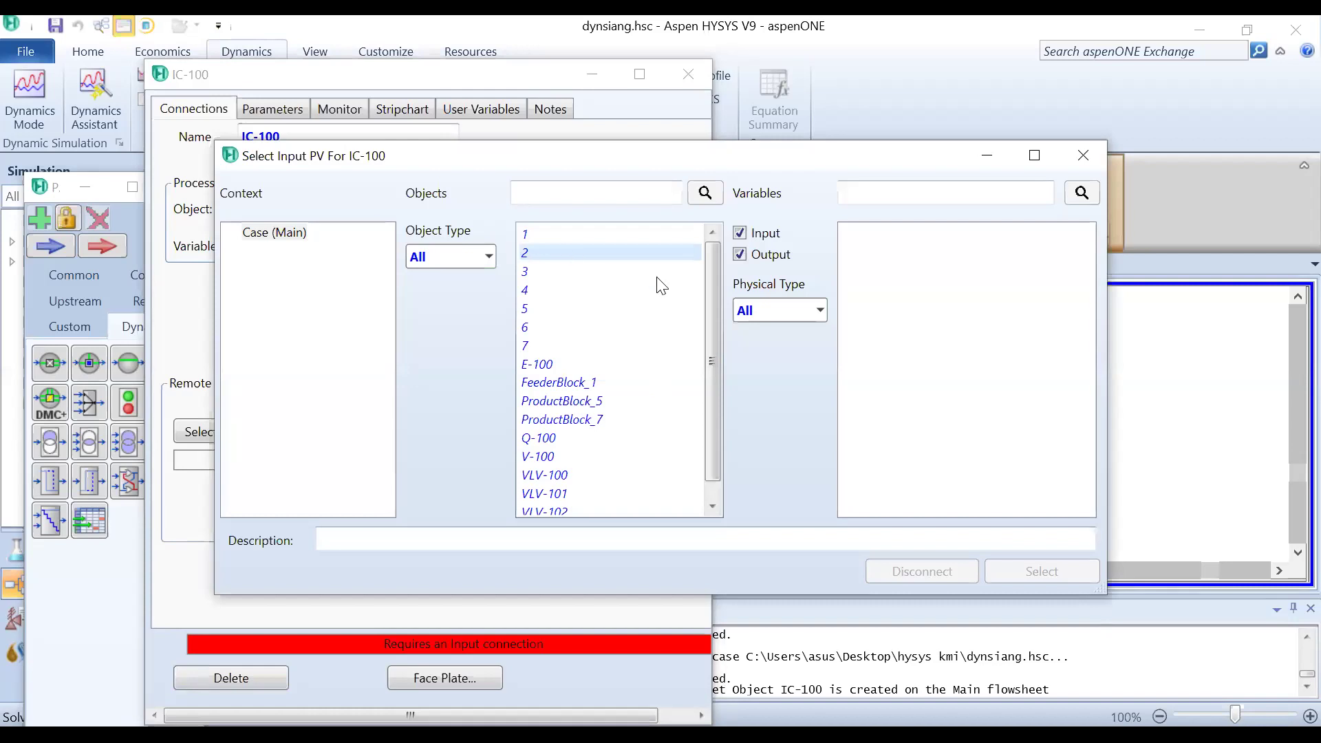
scroll(1073, 482, down, 15)
click(1077, 489)
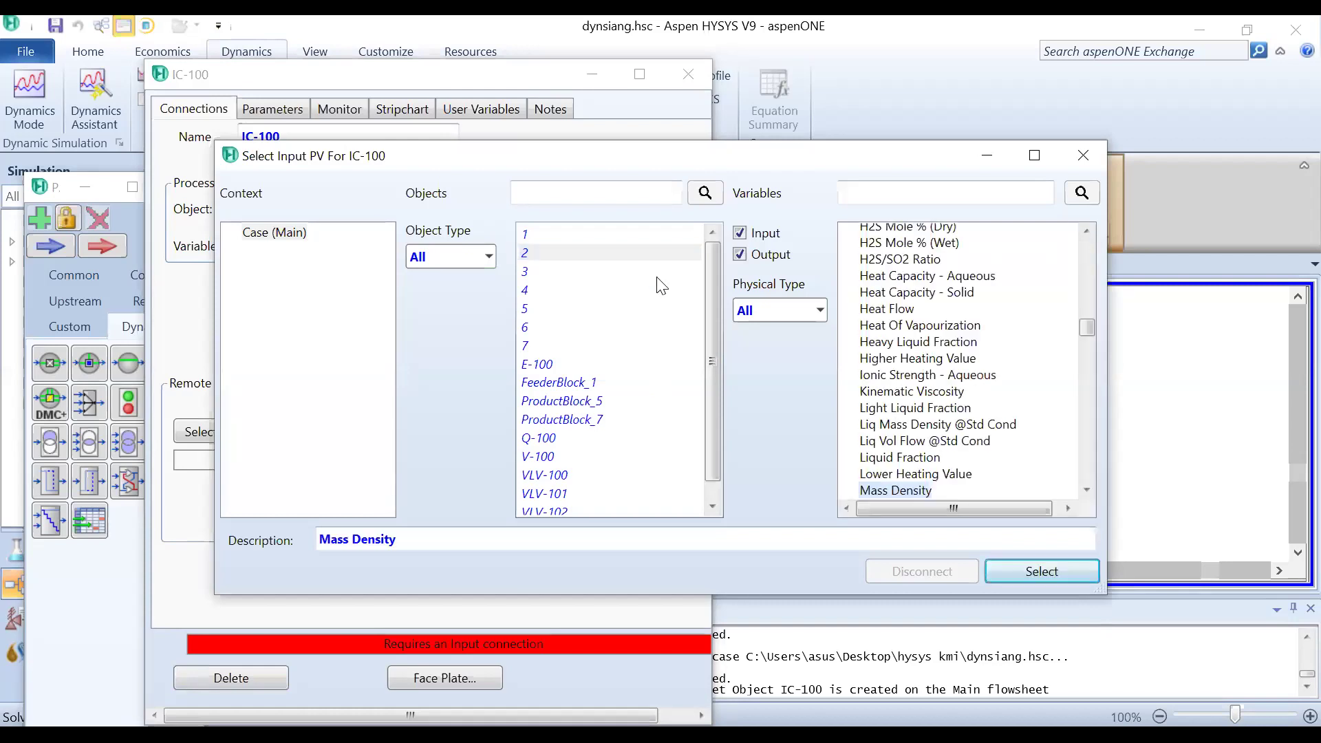
scroll(1088, 490, down, 2)
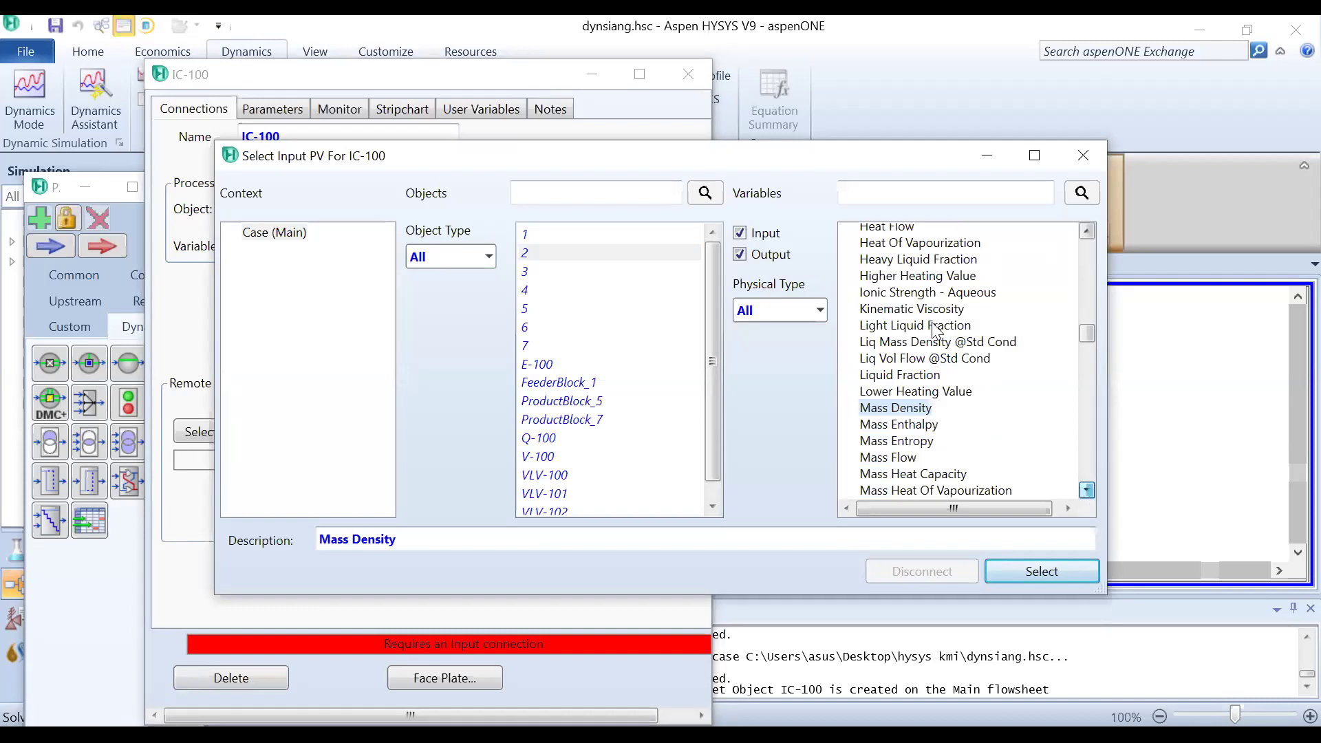
scroll(963, 357, down, 2)
click(909, 343)
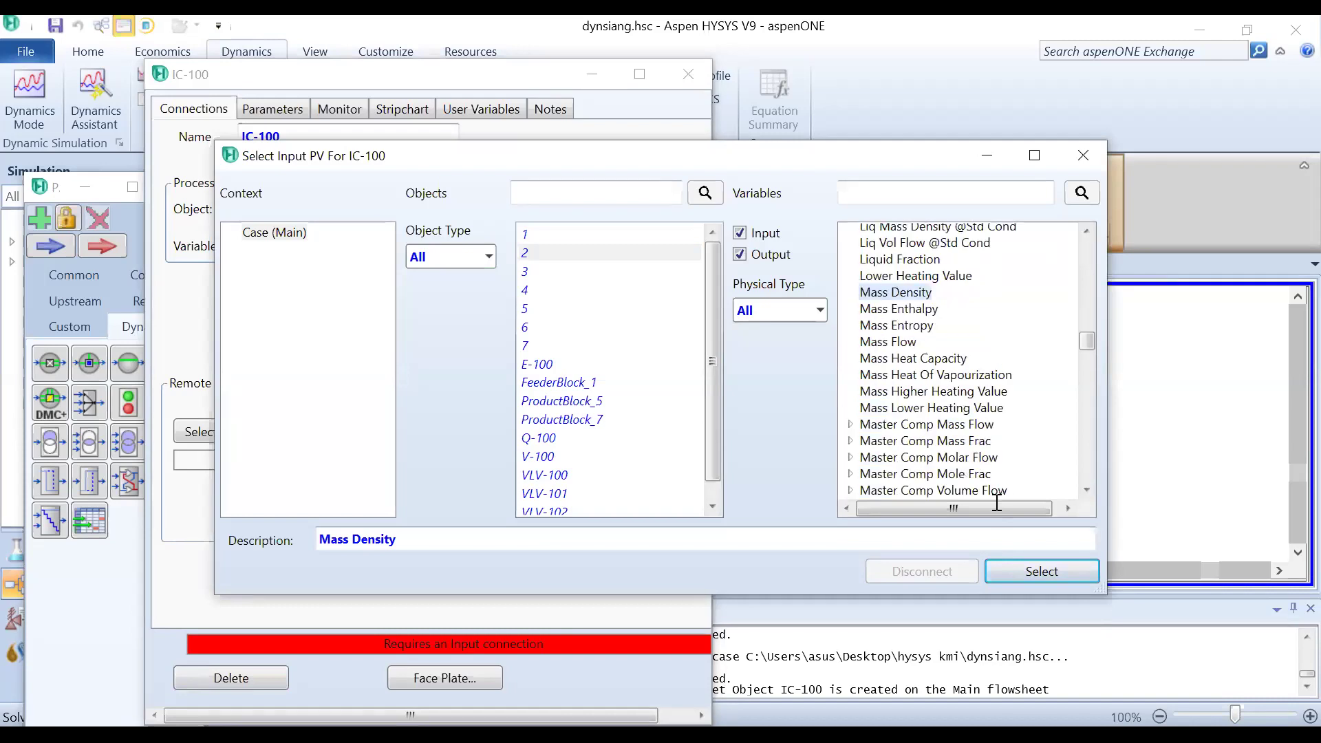
click(1014, 572)
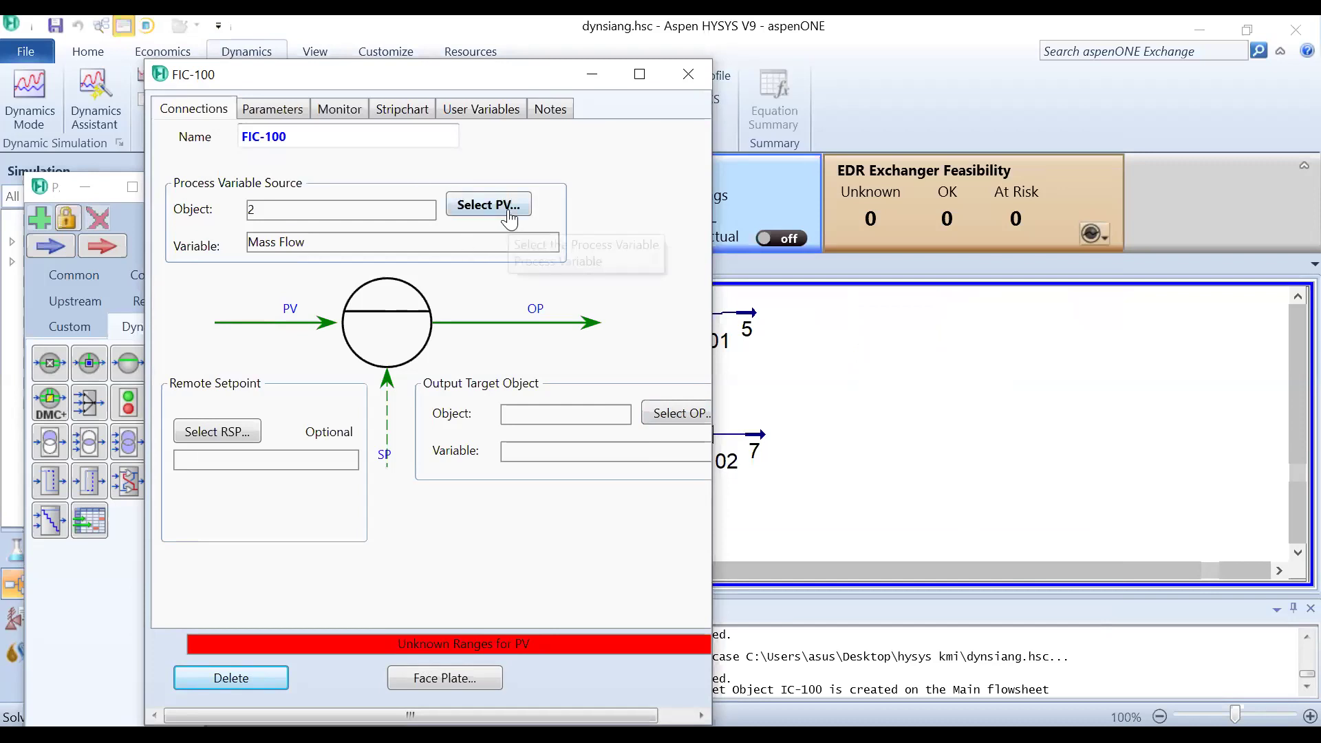
Step: Set the FIC-100 controller's process variable range to a minimum of 0 kg/h and a maximum of 200 kg/h
click(285, 113)
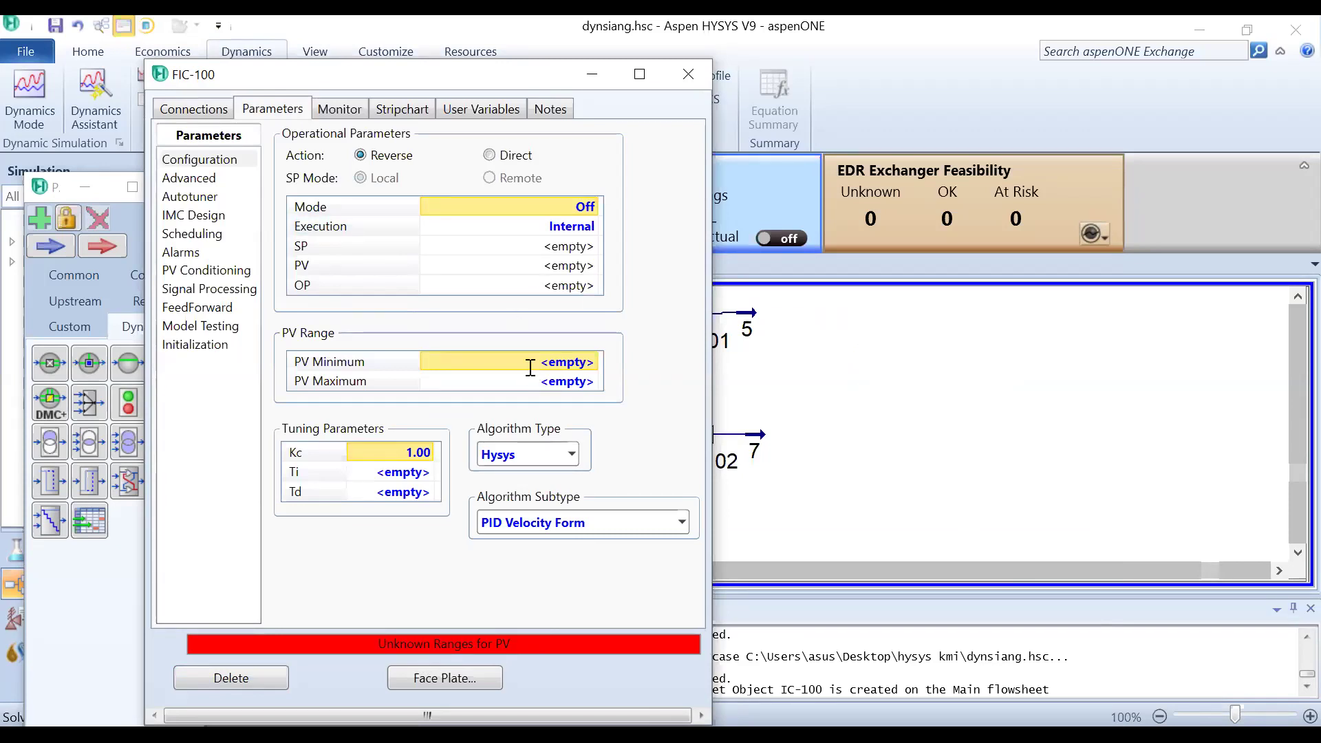
text(0)
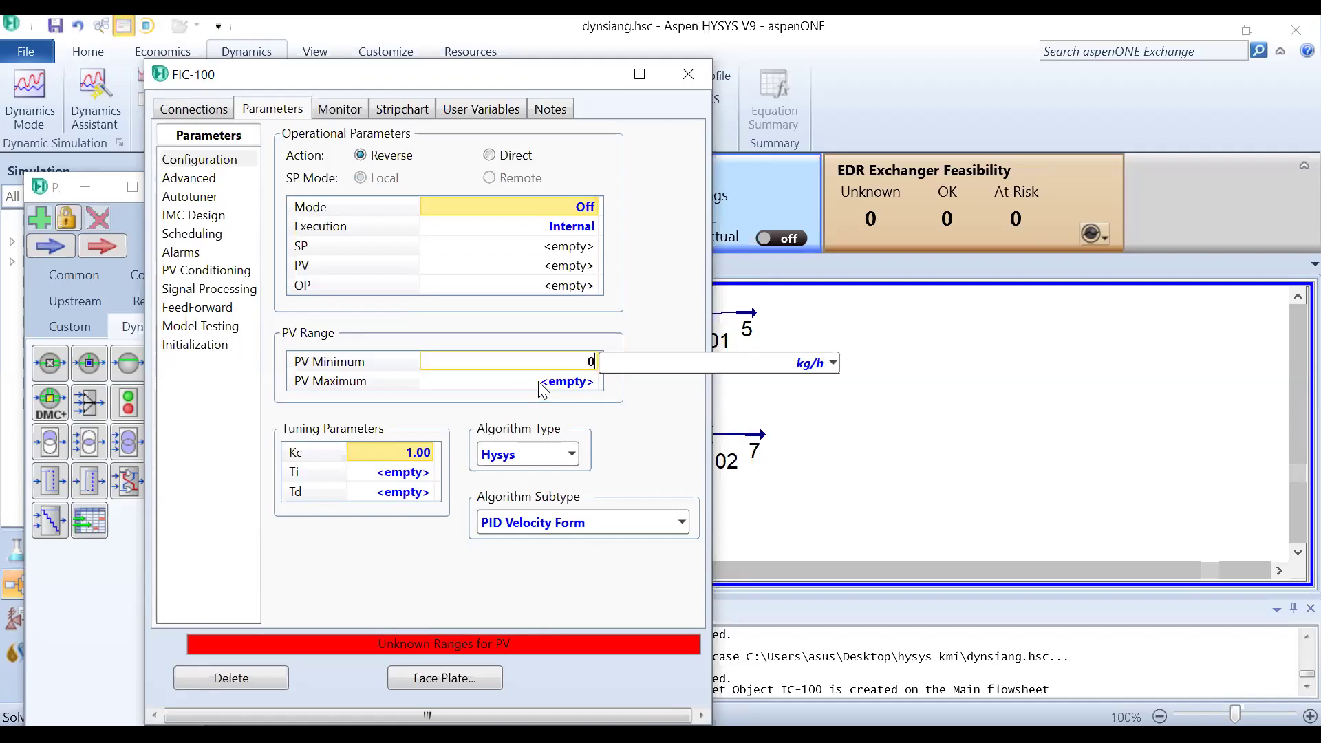
key(Return)
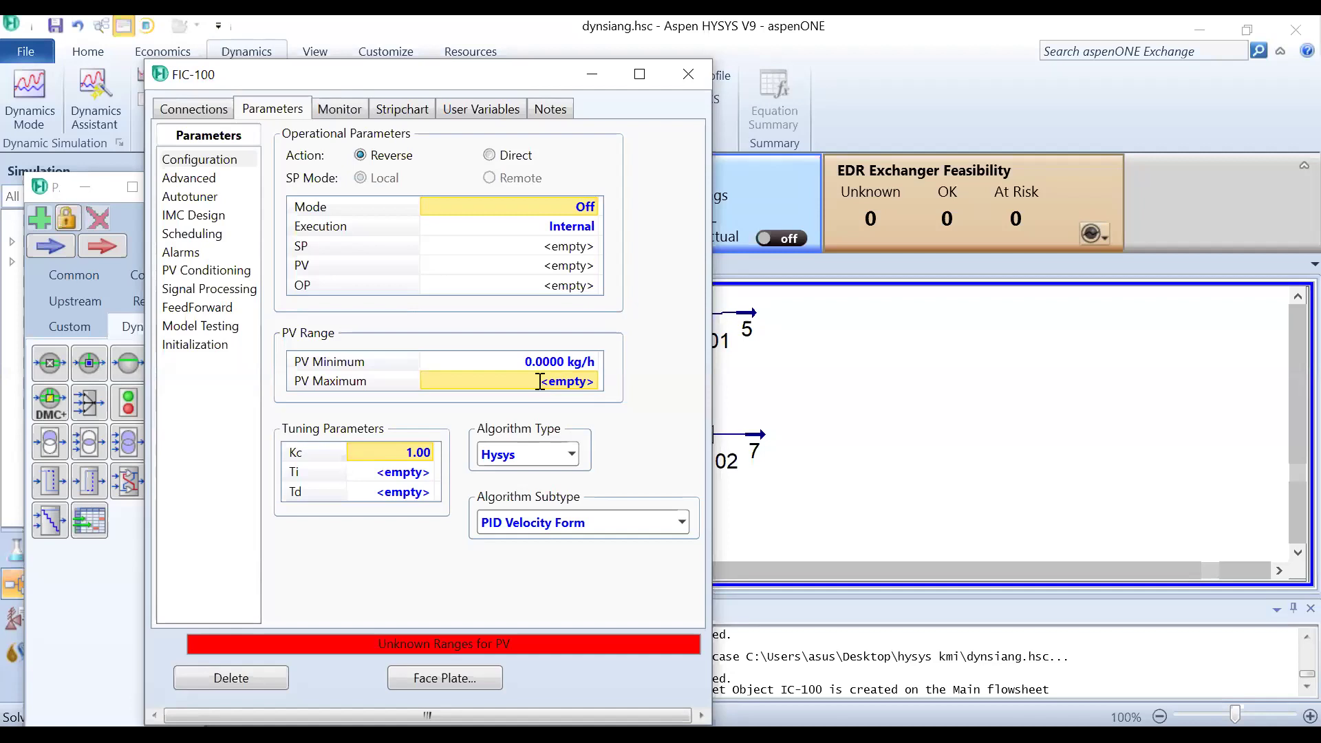
text(200)
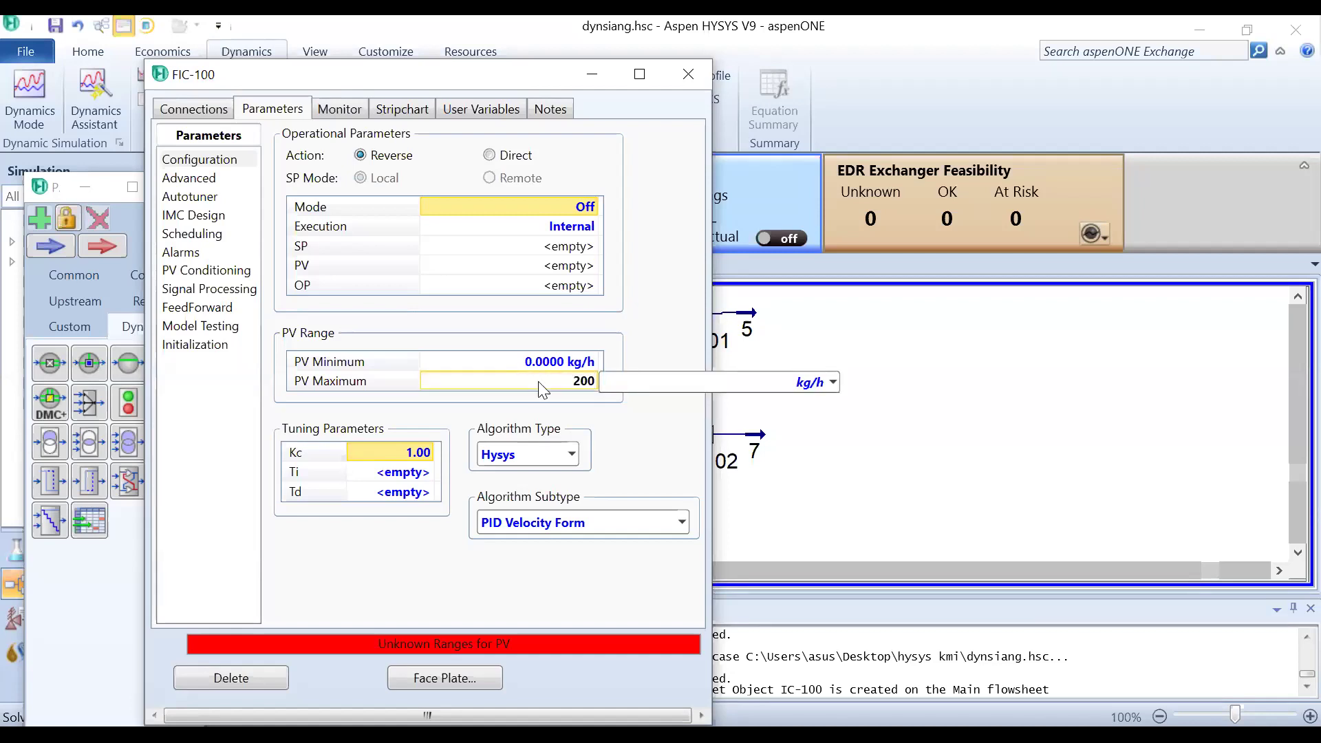
key(Return)
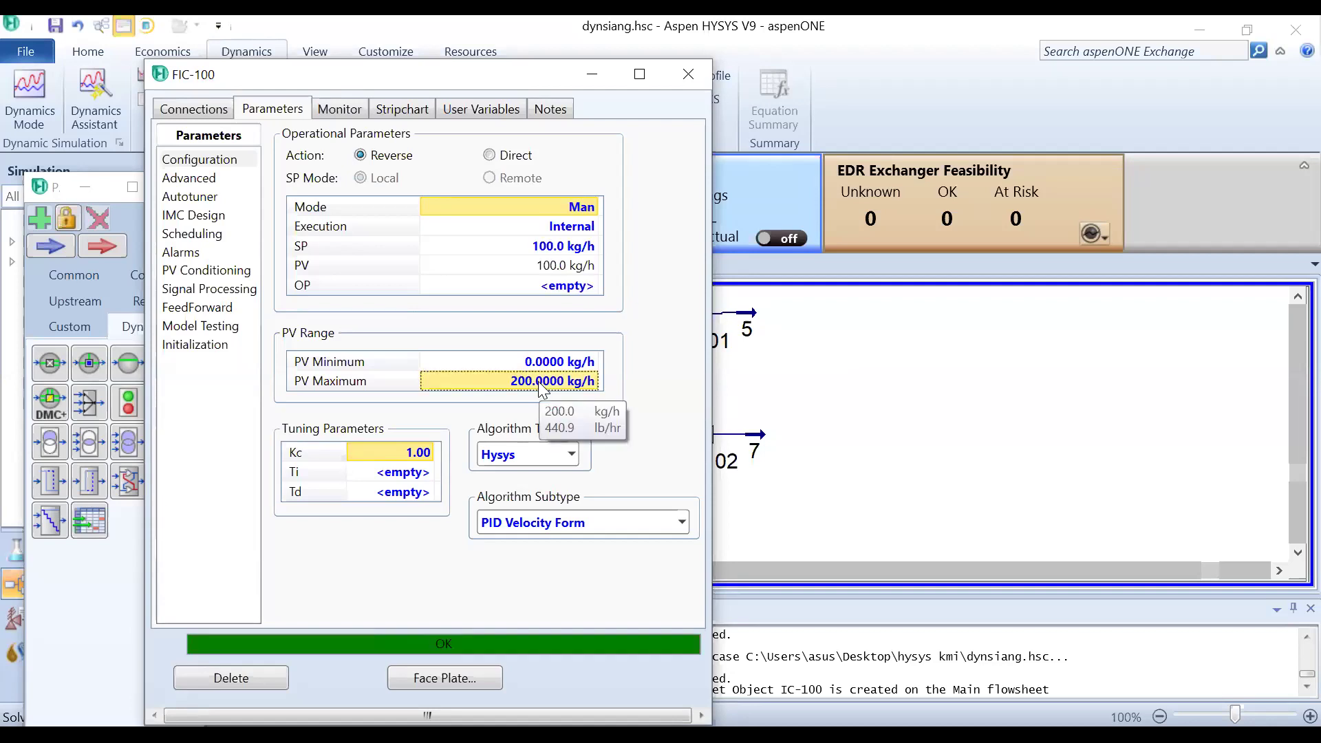
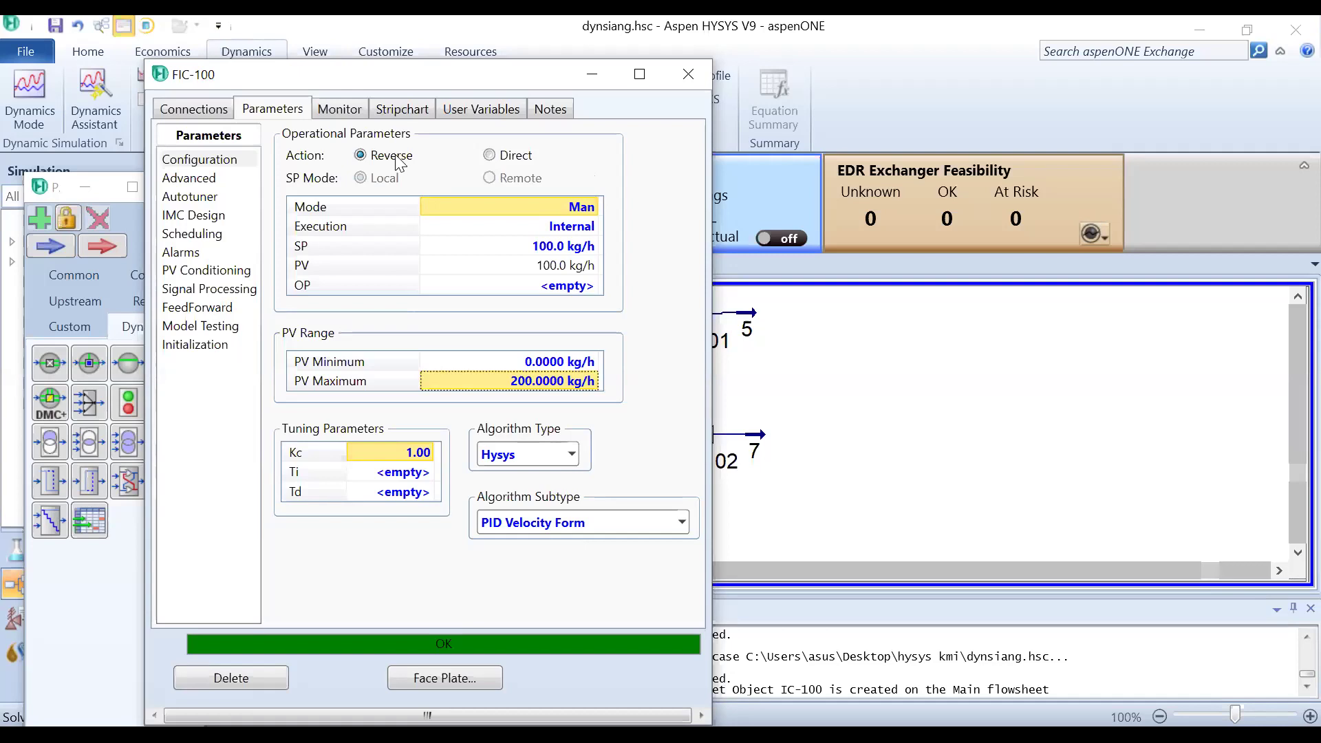
Step: Switch the FIC-100 controller's mode to Auto
click(496, 205)
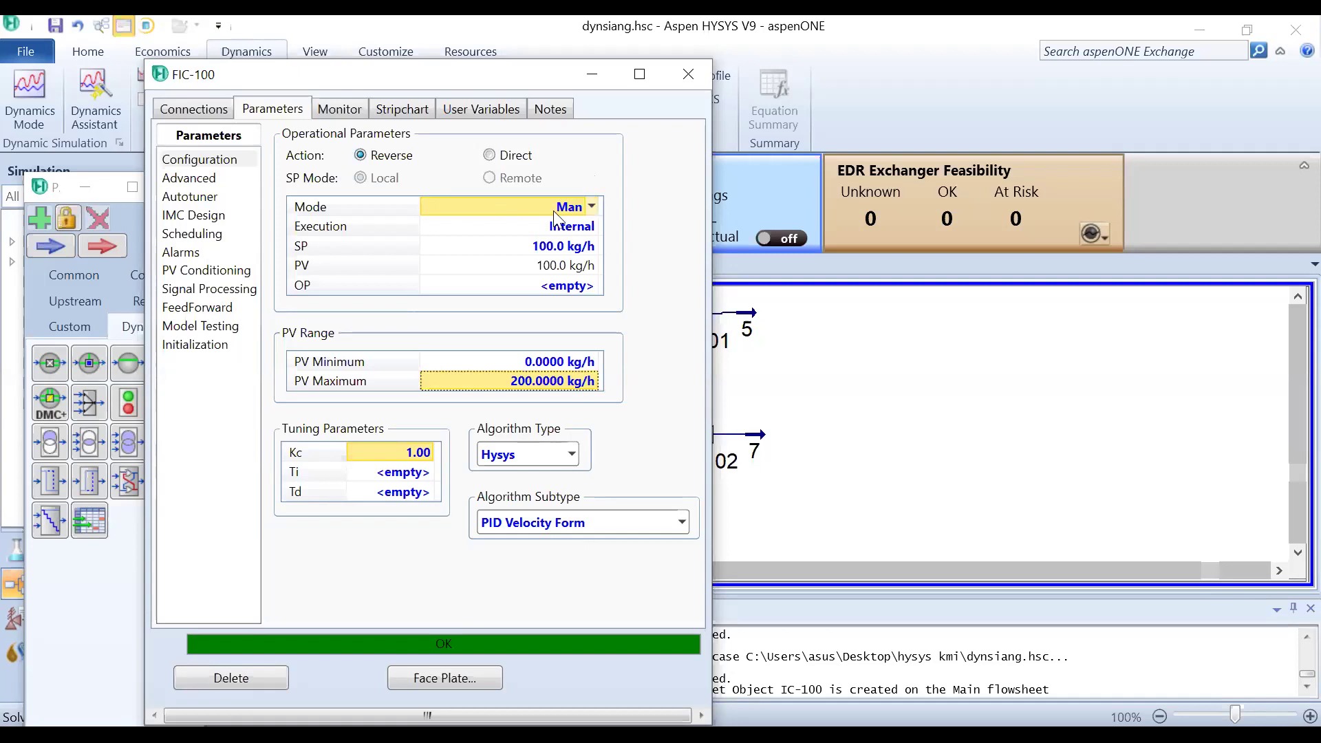
click(592, 208)
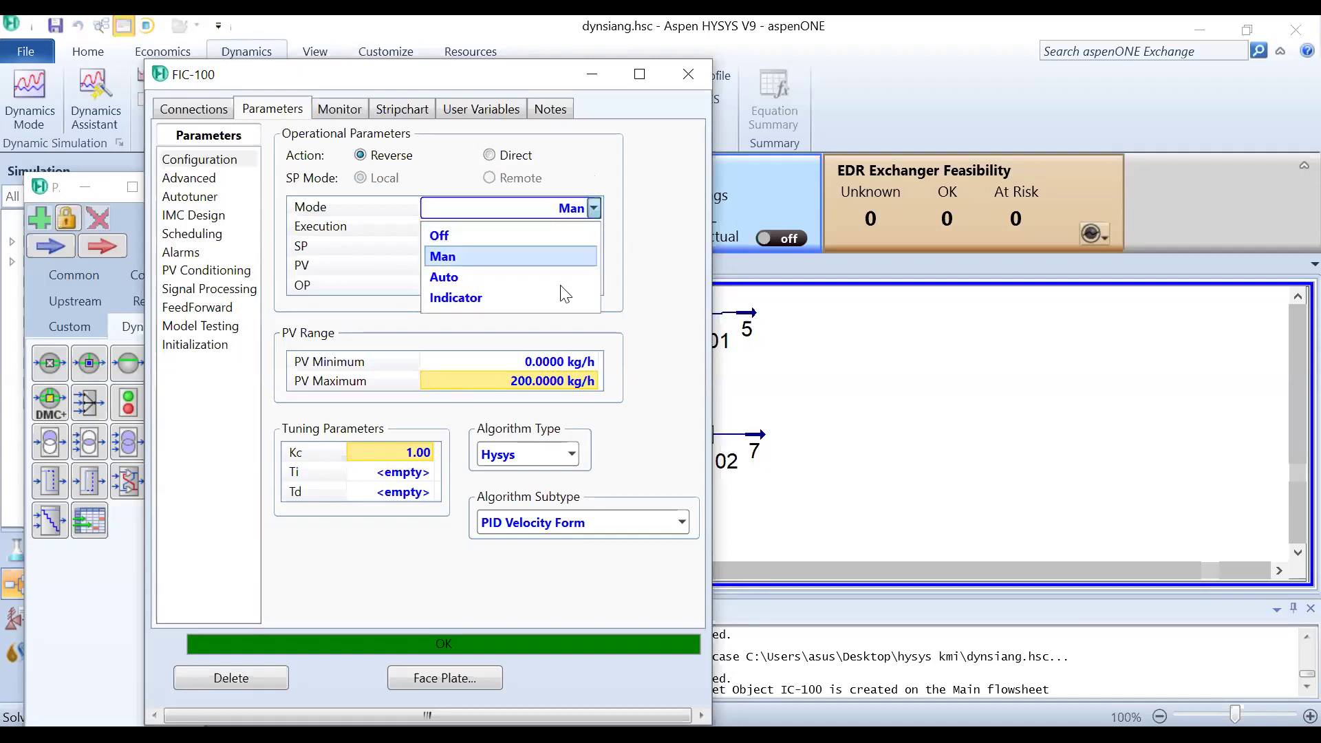
click(572, 276)
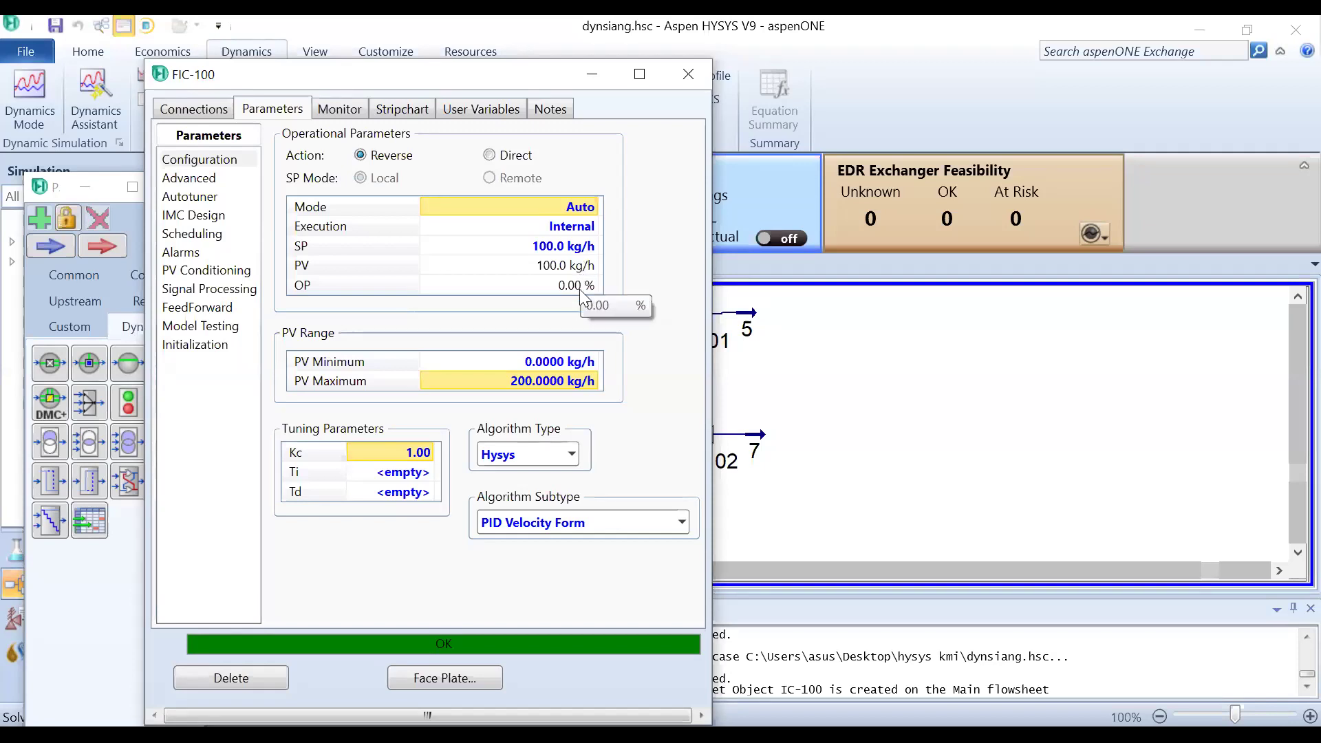
Step: Set the integral time Ti of the FIC-100 controller to 1 minute
click(406, 472)
text(1)
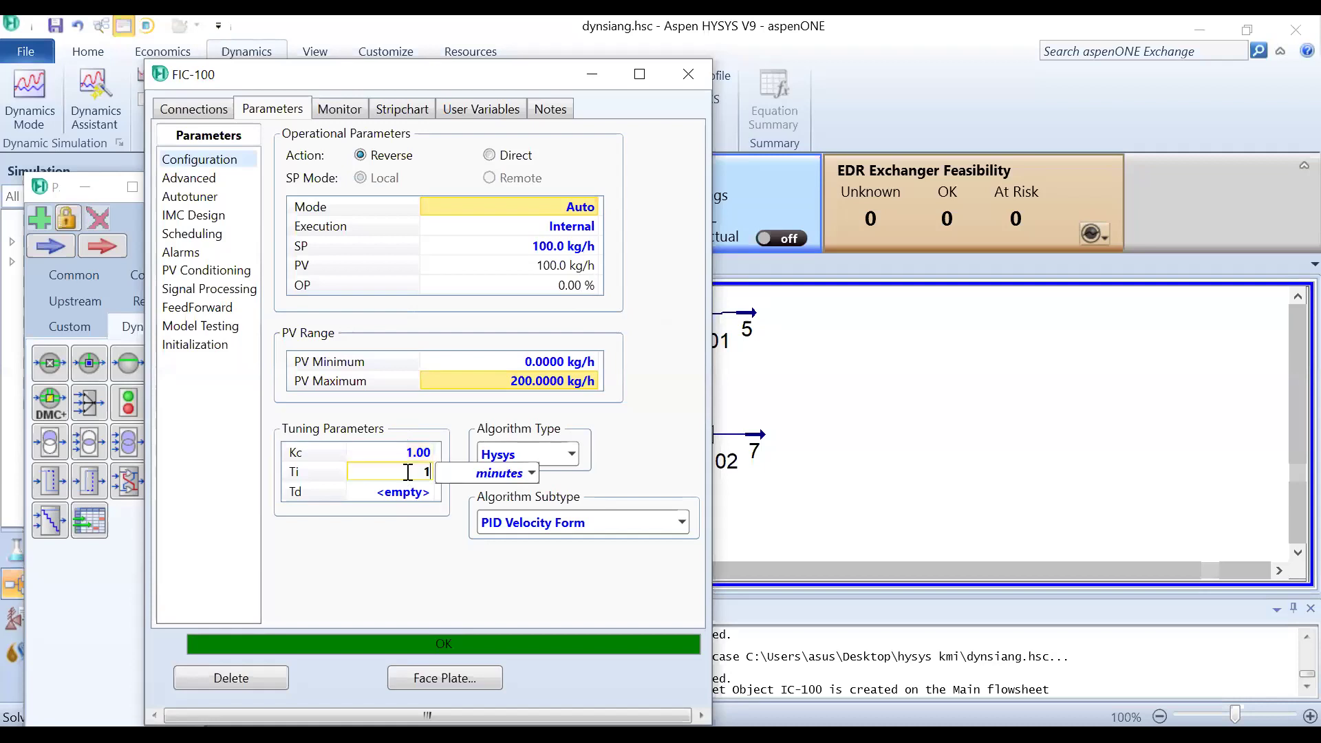
key(Return)
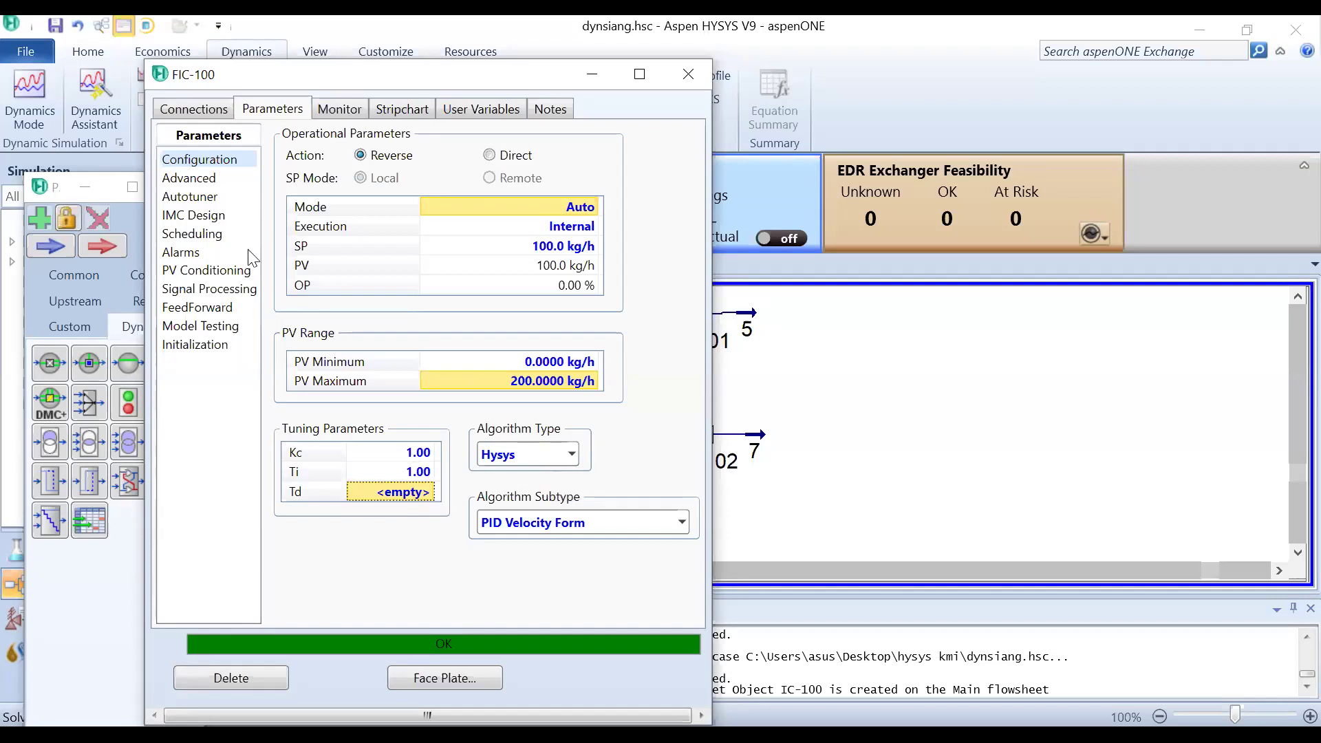
click(202, 198)
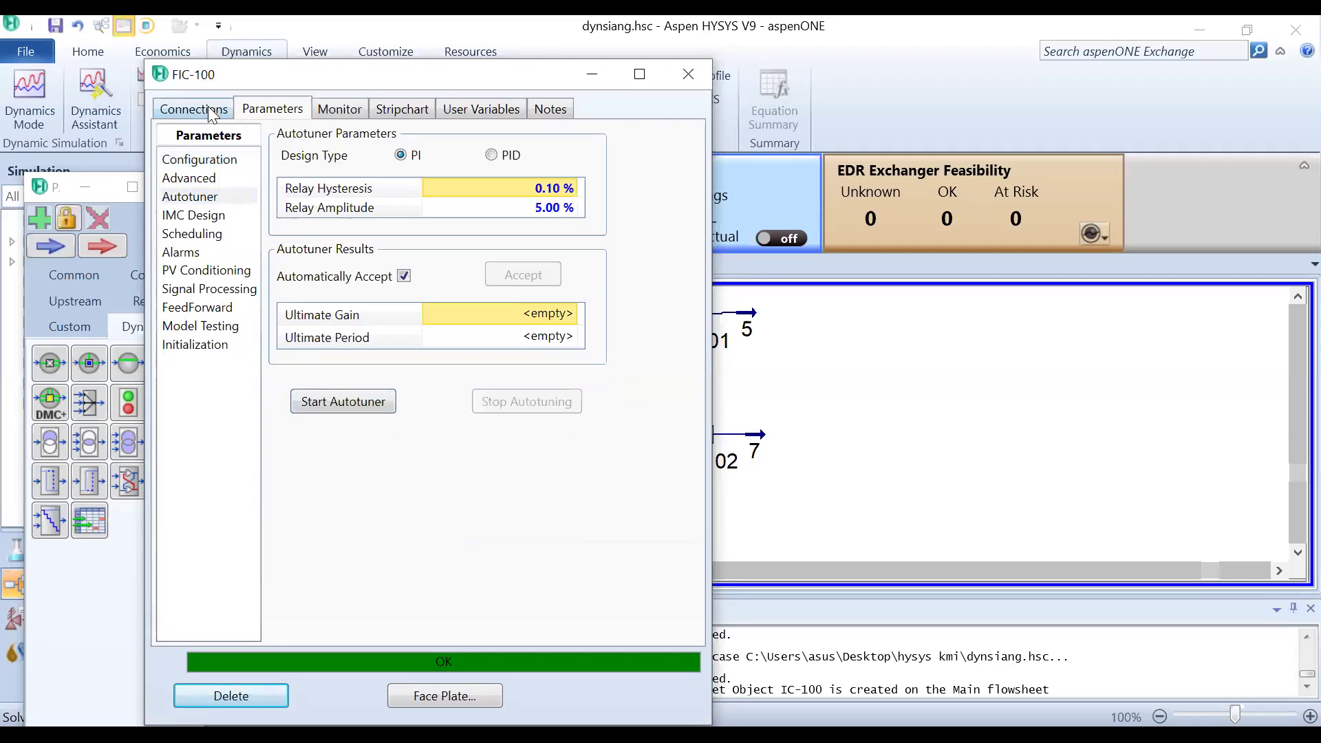
key(ctrl+shift+Tab)
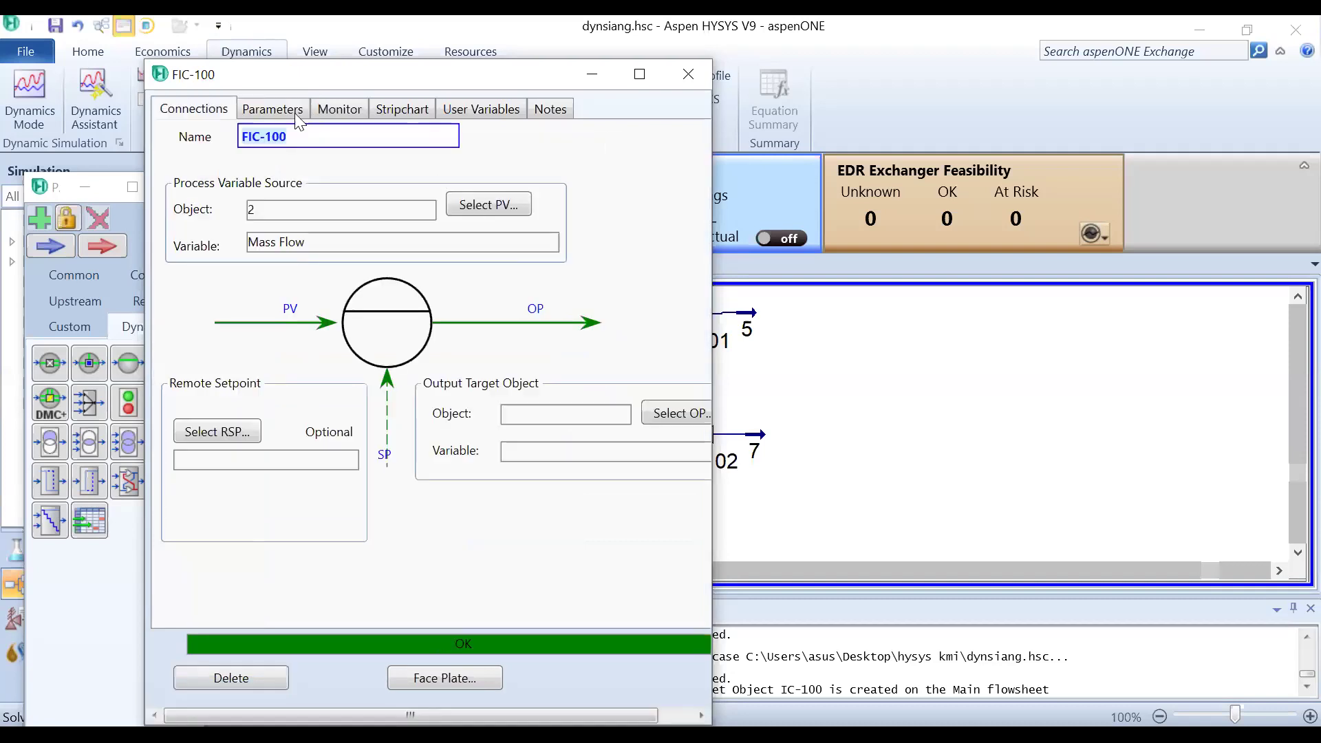
click(267, 109)
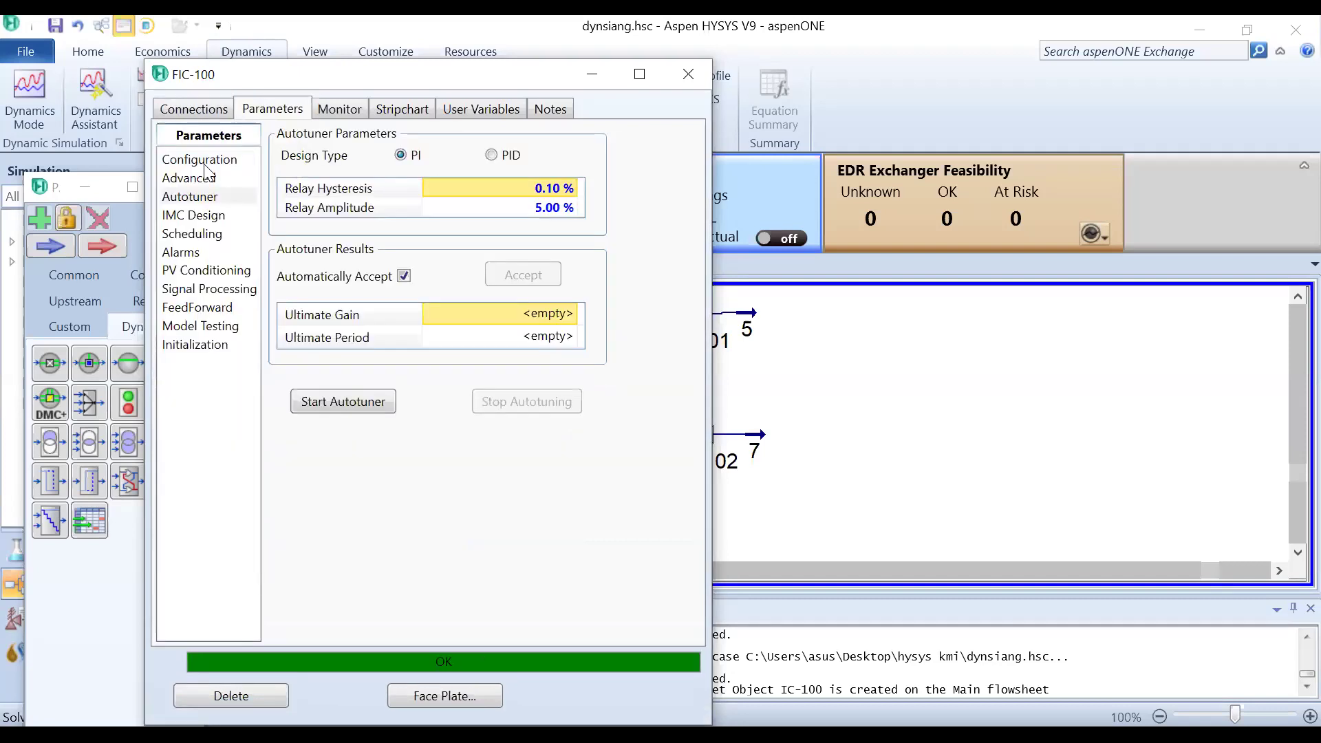
Step: Connect the Actuator Desired Position of valve VLV-100 as the output target of FIC-100
click(204, 110)
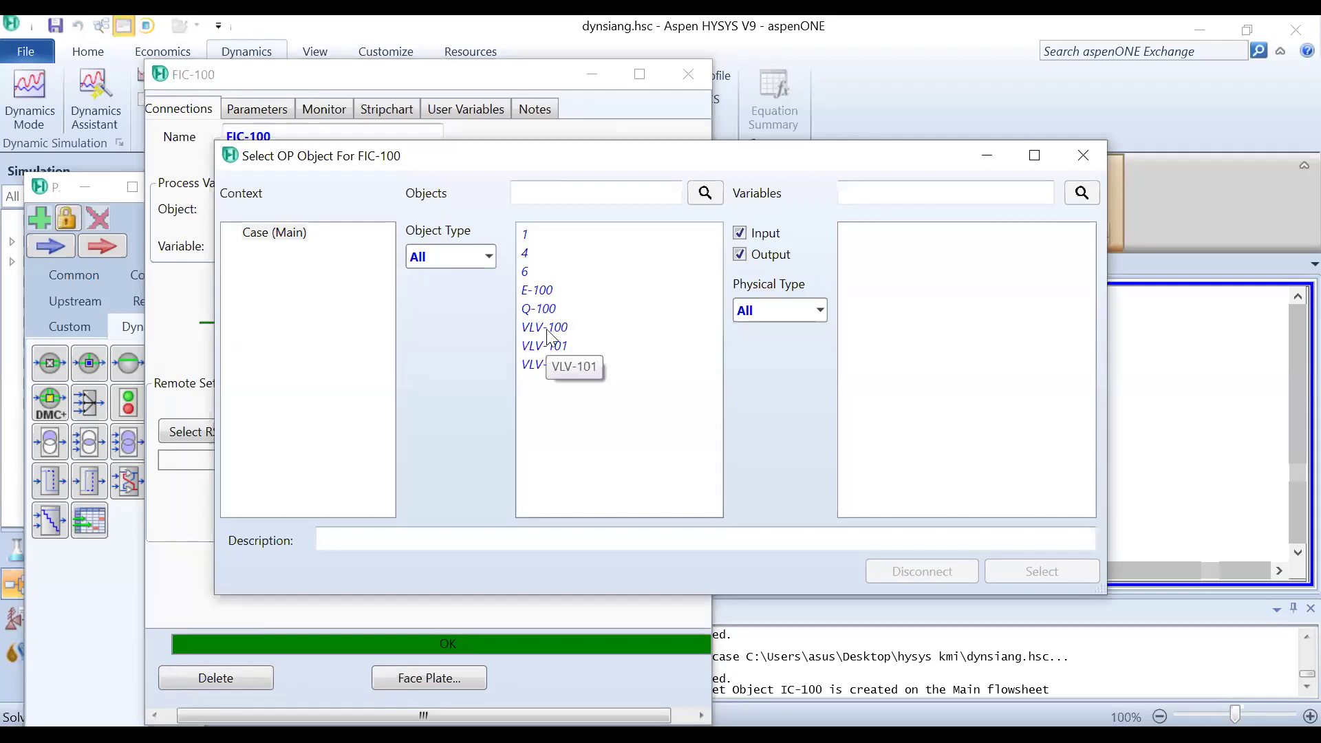
click(546, 329)
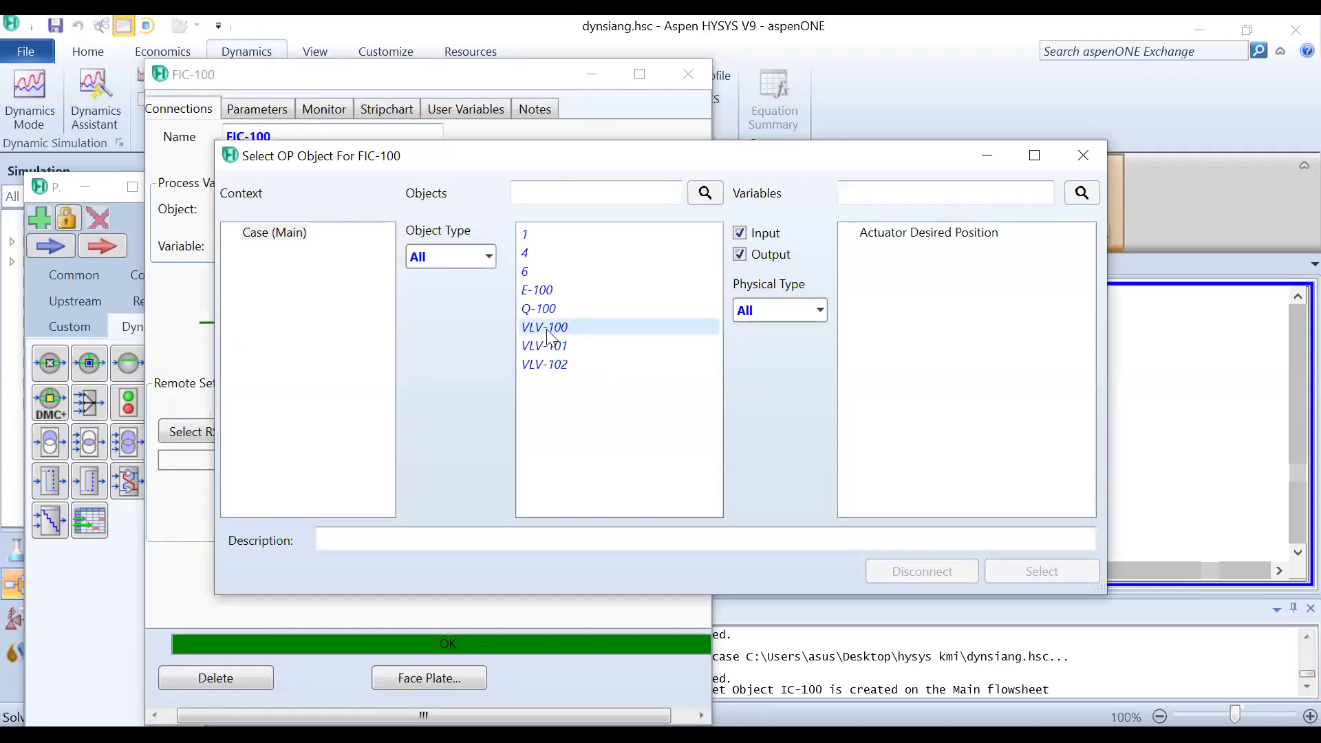
click(984, 235)
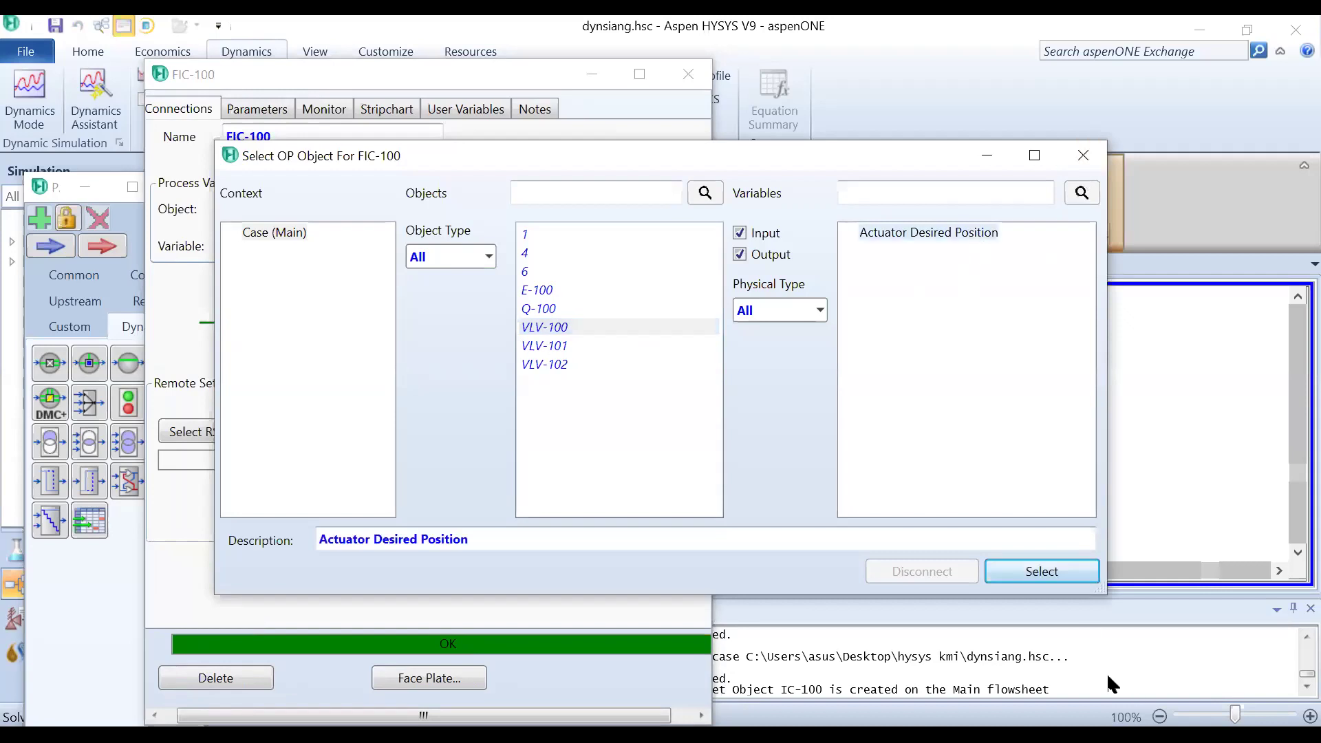
click(1075, 581)
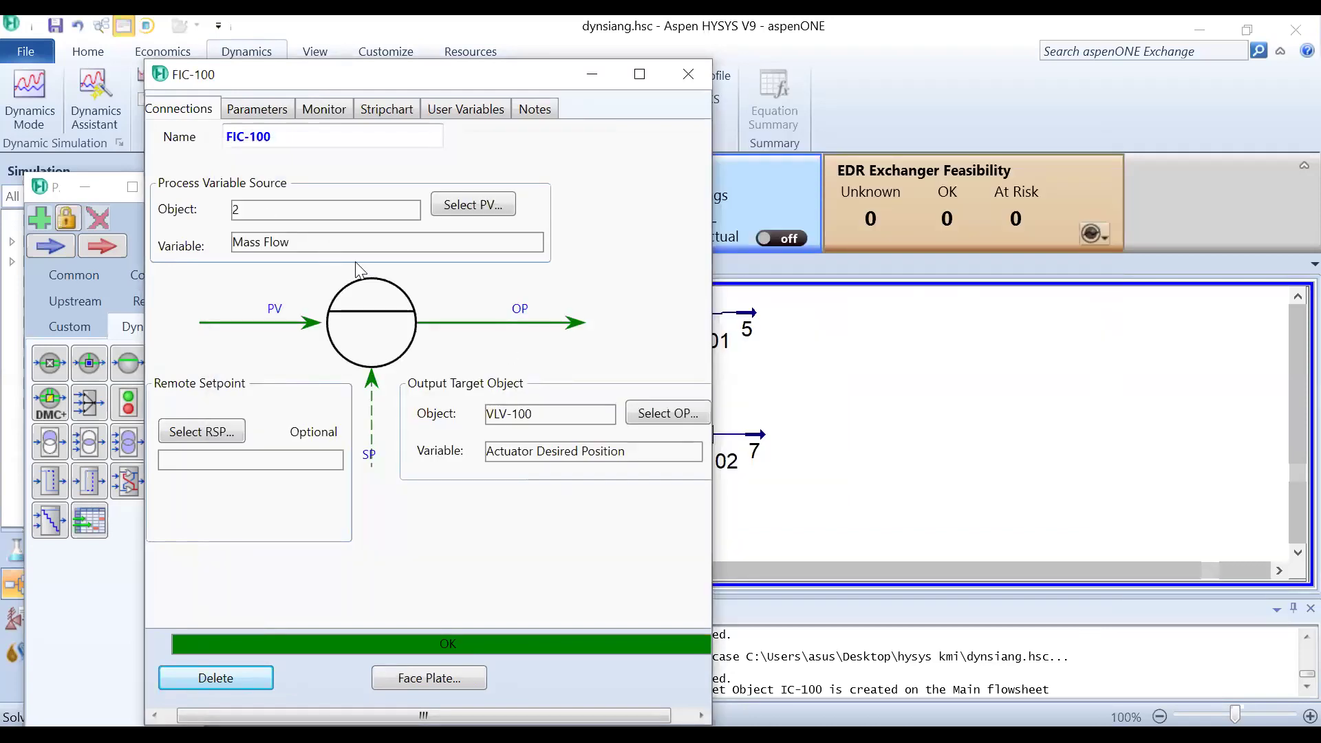
Step: Set FIC-100's operating mode to Auto with its valve output connected, and close the controller's window
click(256, 109)
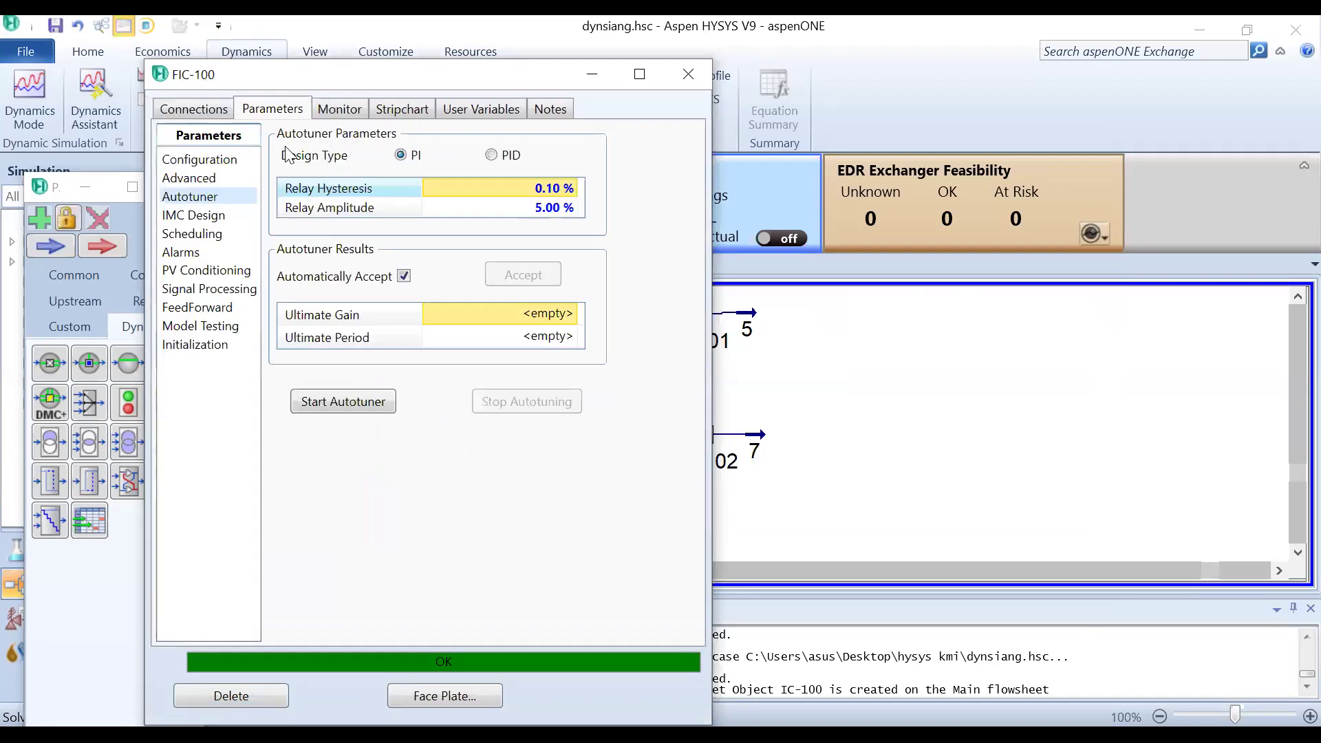
click(220, 161)
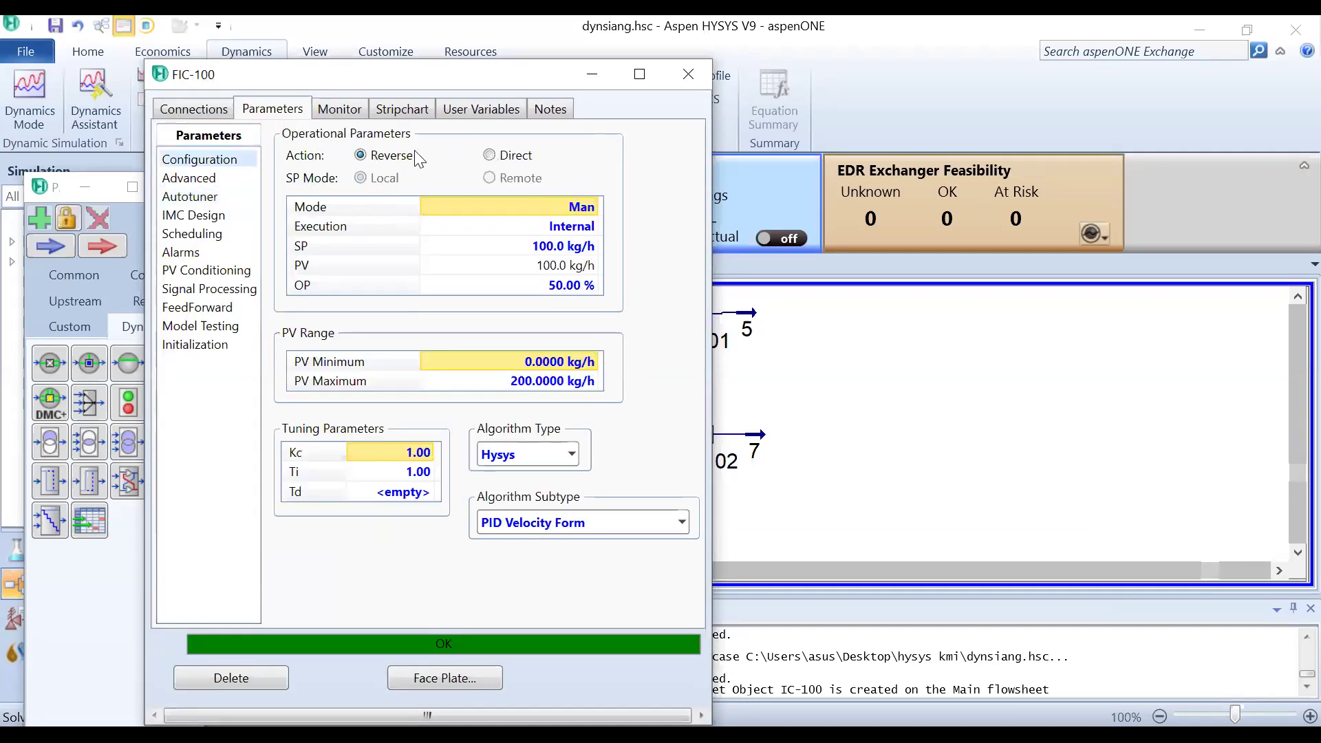
click(591, 207)
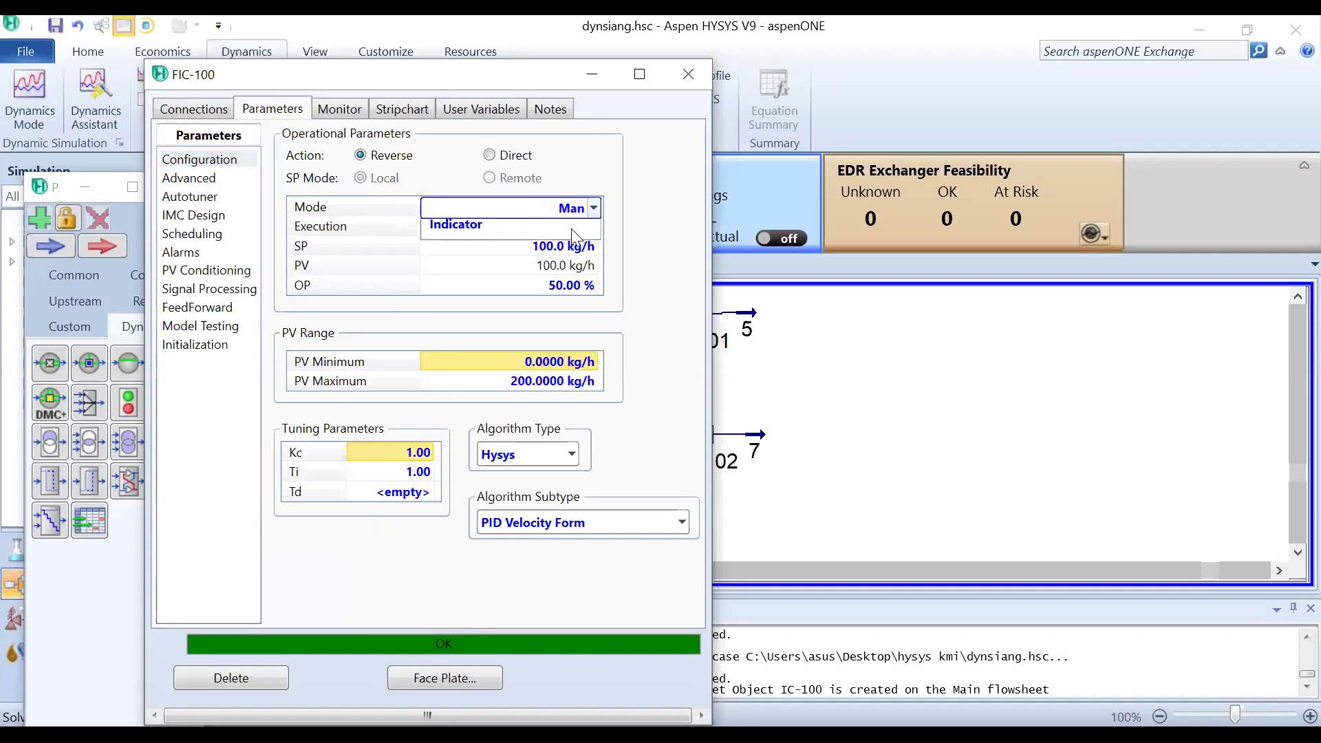
click(553, 277)
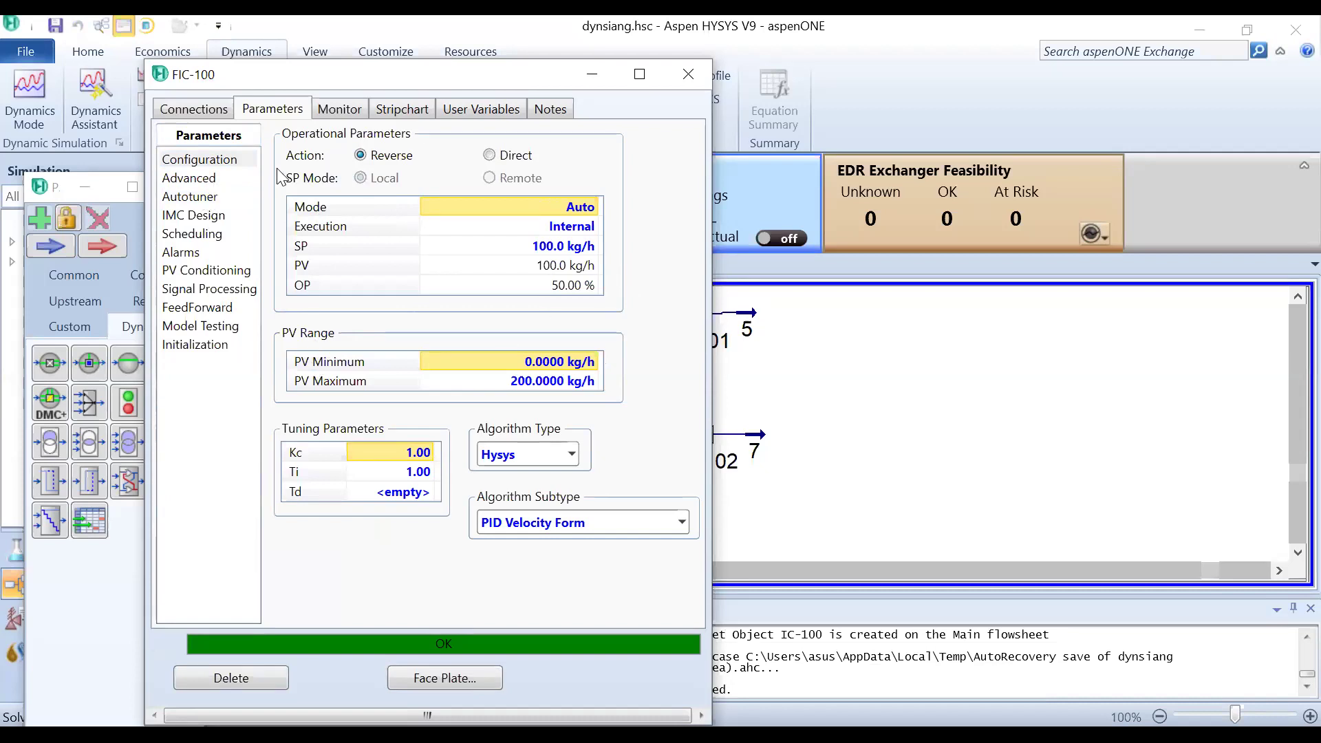
click(687, 74)
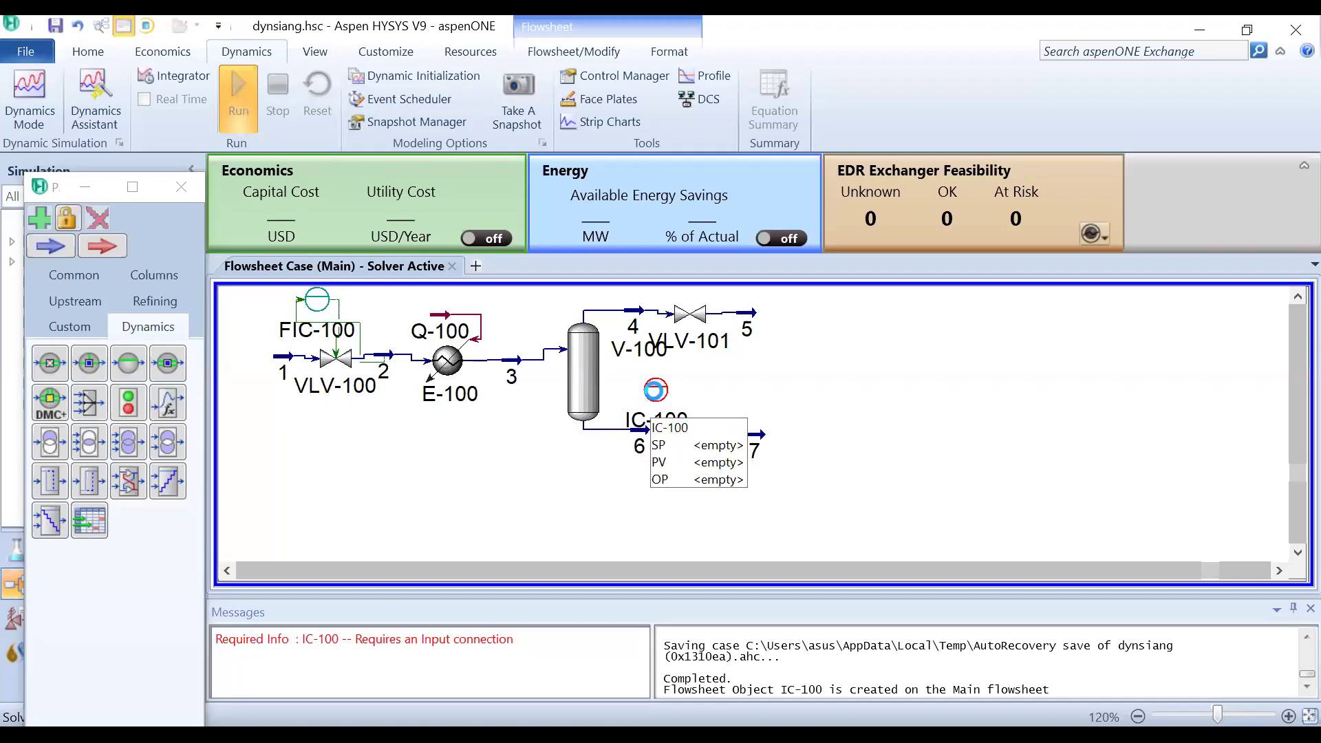
Step: Open the process variable source selection for the new controller IC-100 above valve VLV-102
double_click(655, 390)
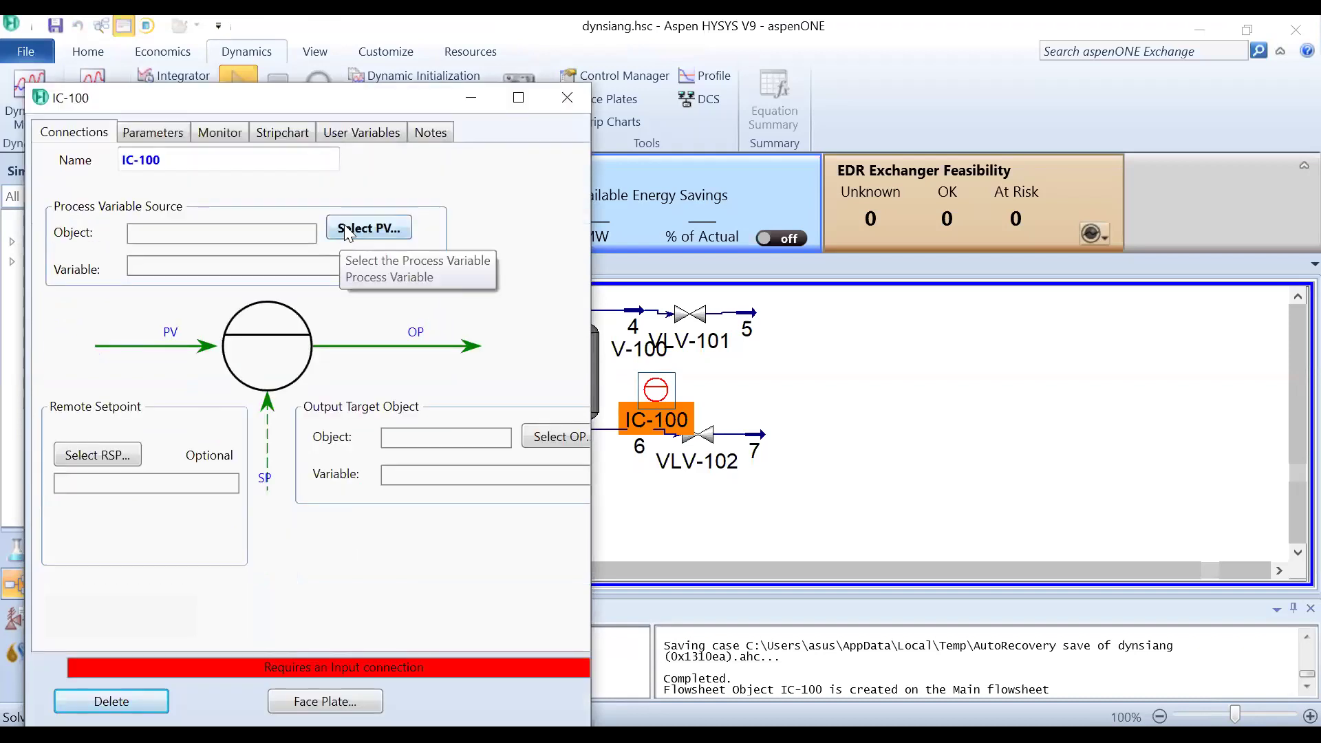
click(347, 229)
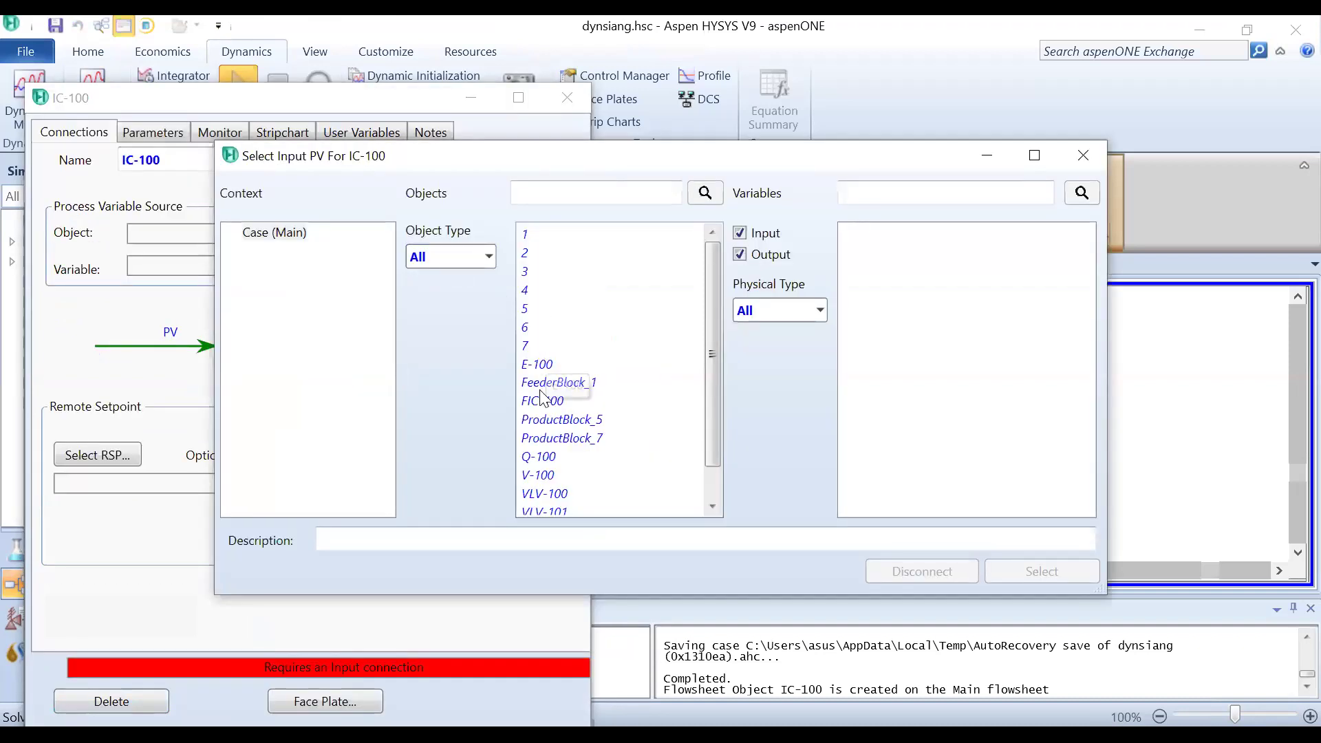
Step: Connect the Liquid Percent Level of vessel V-100 as the process variable of controller IC-100
click(550, 477)
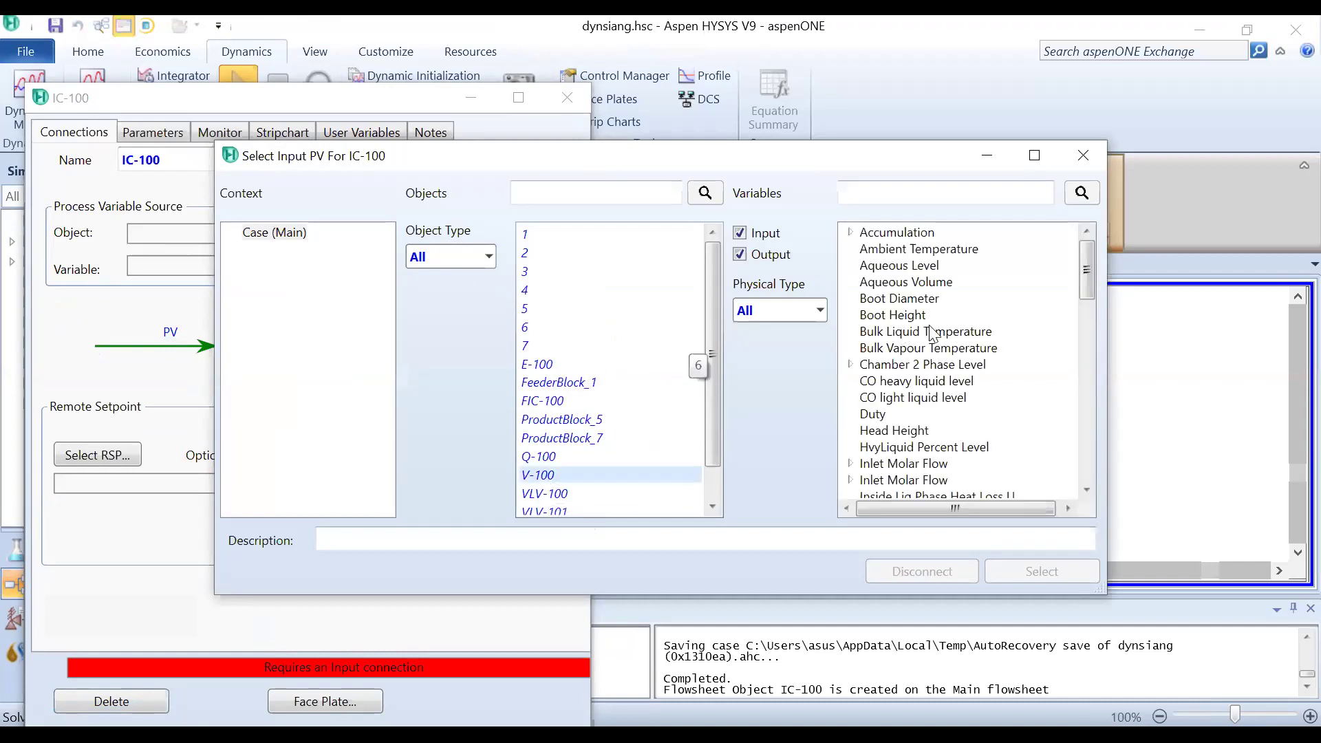
click(905, 333)
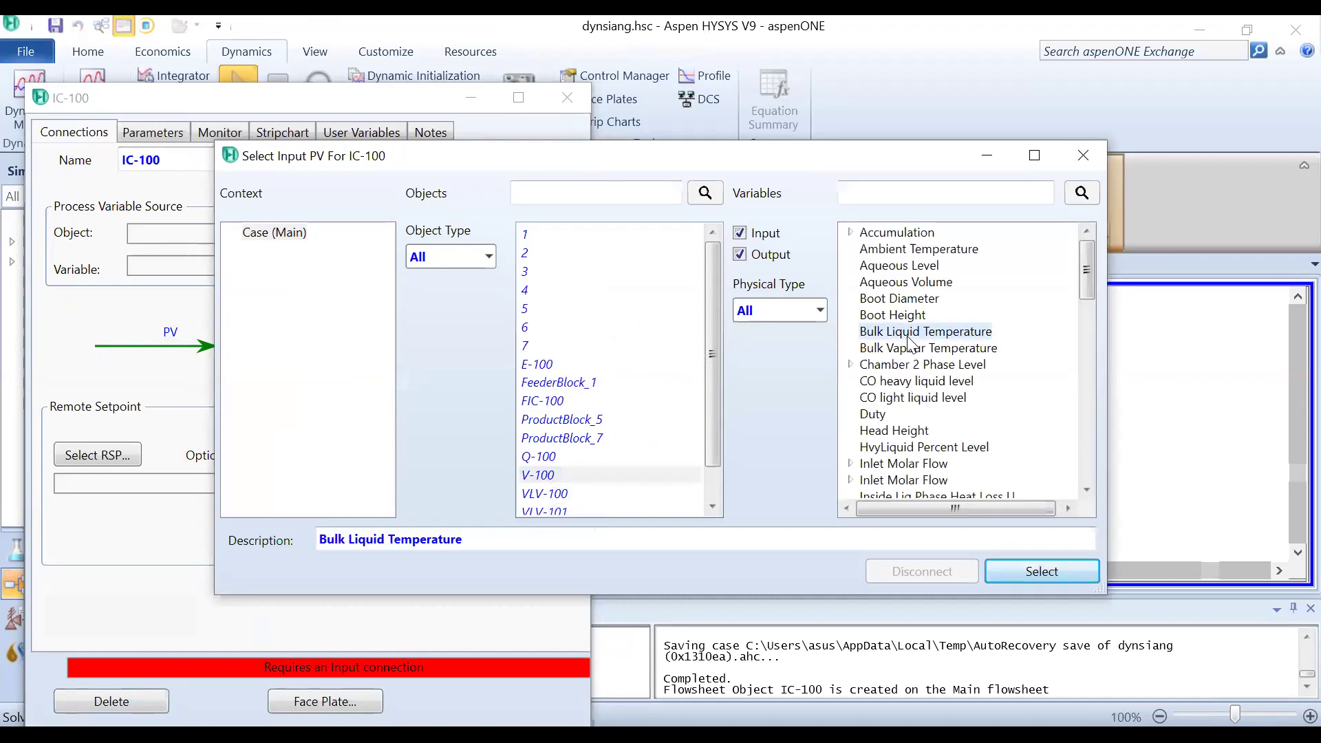
key(l)
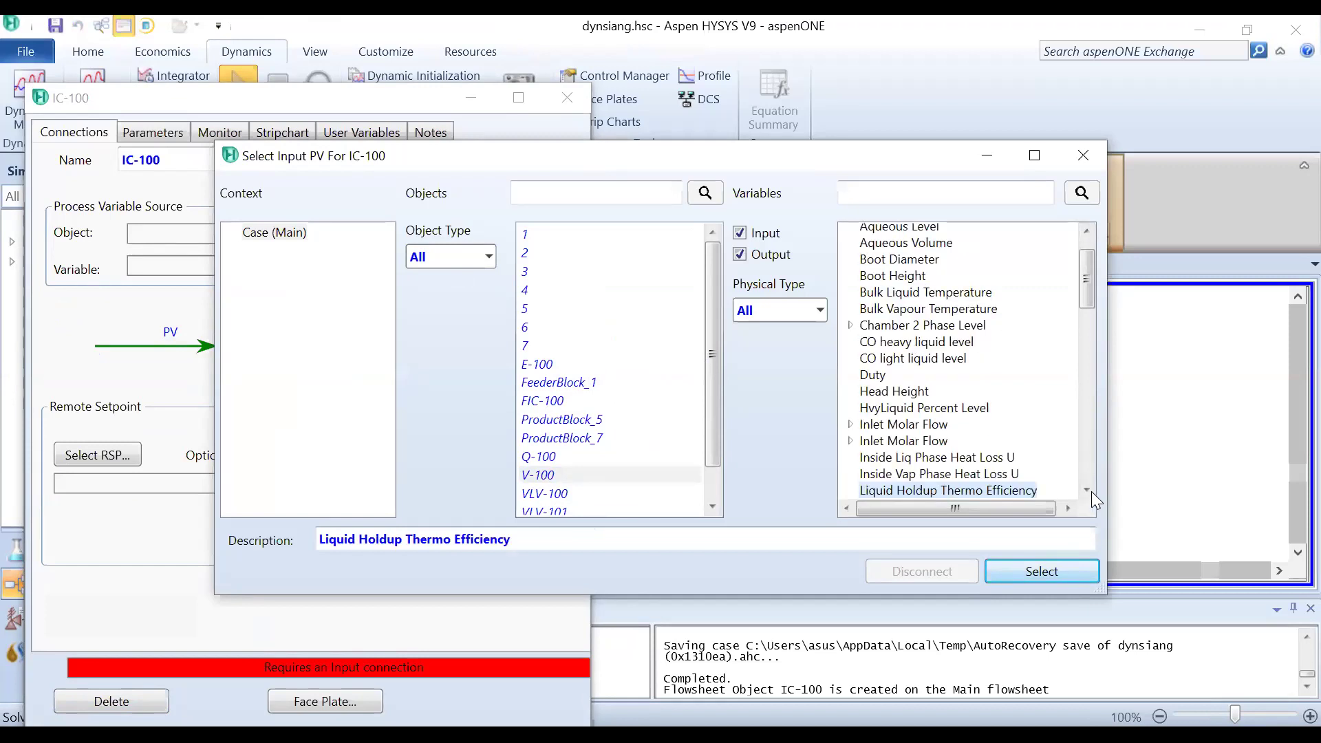
scroll(1087, 490, down, 4)
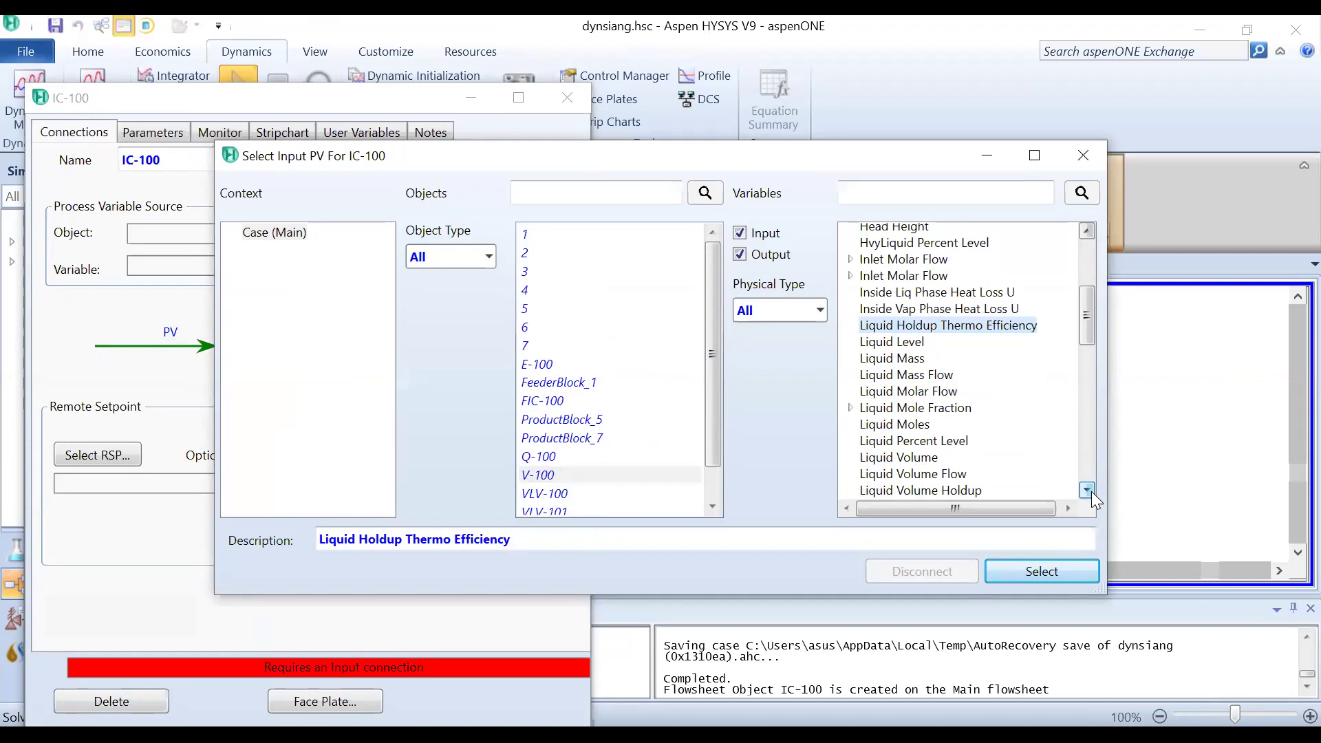
click(957, 442)
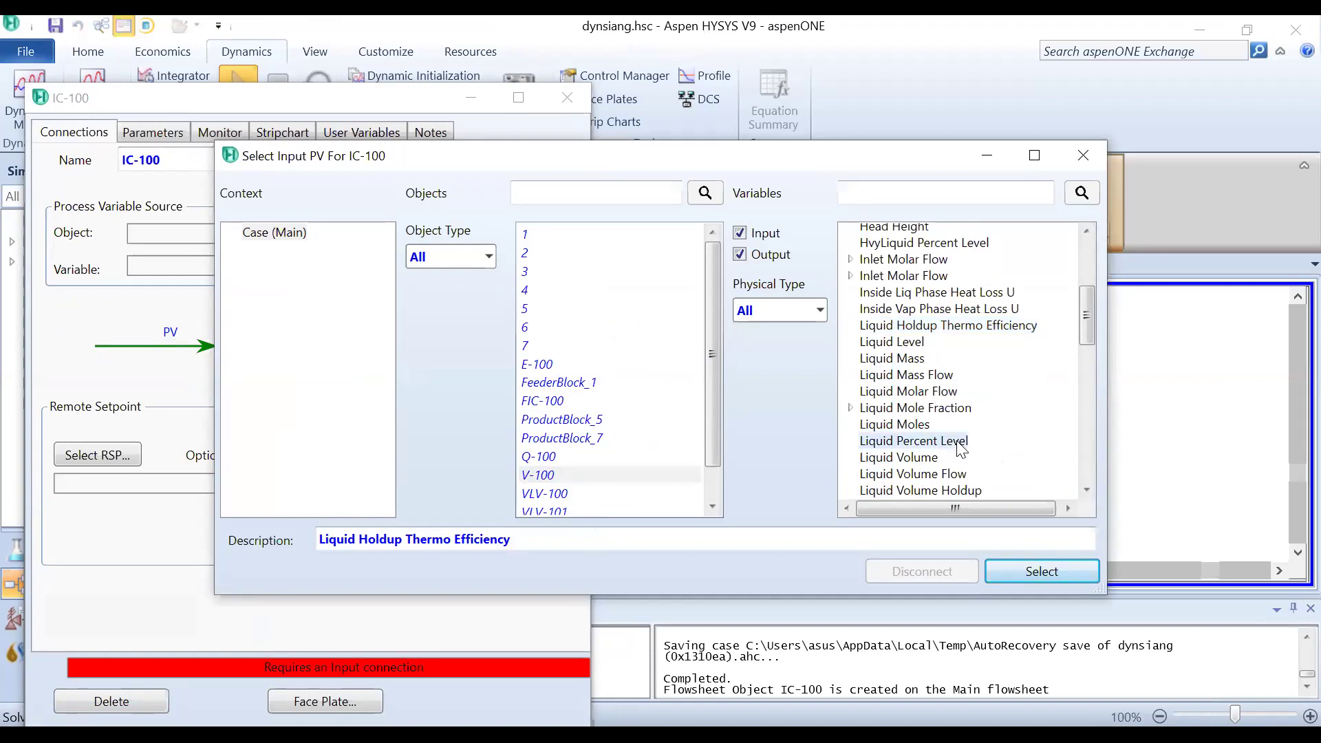
click(1009, 577)
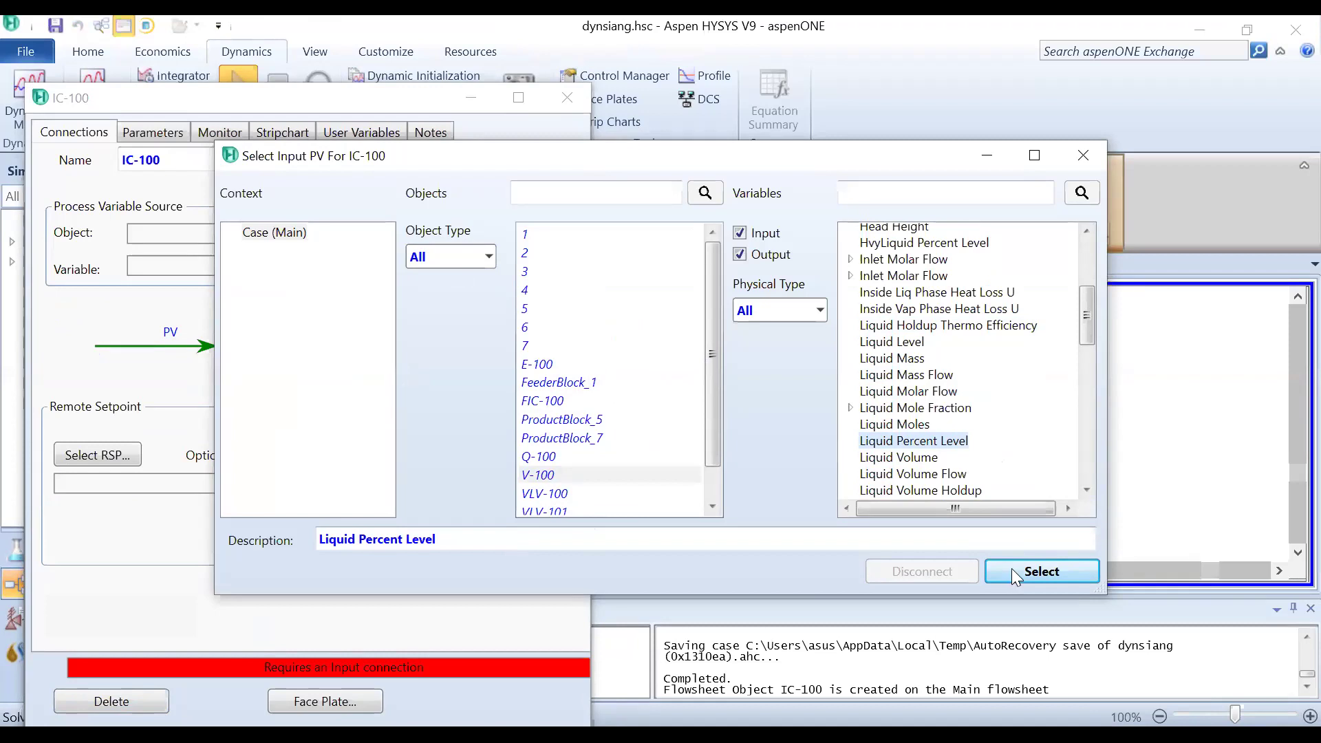
click(999, 569)
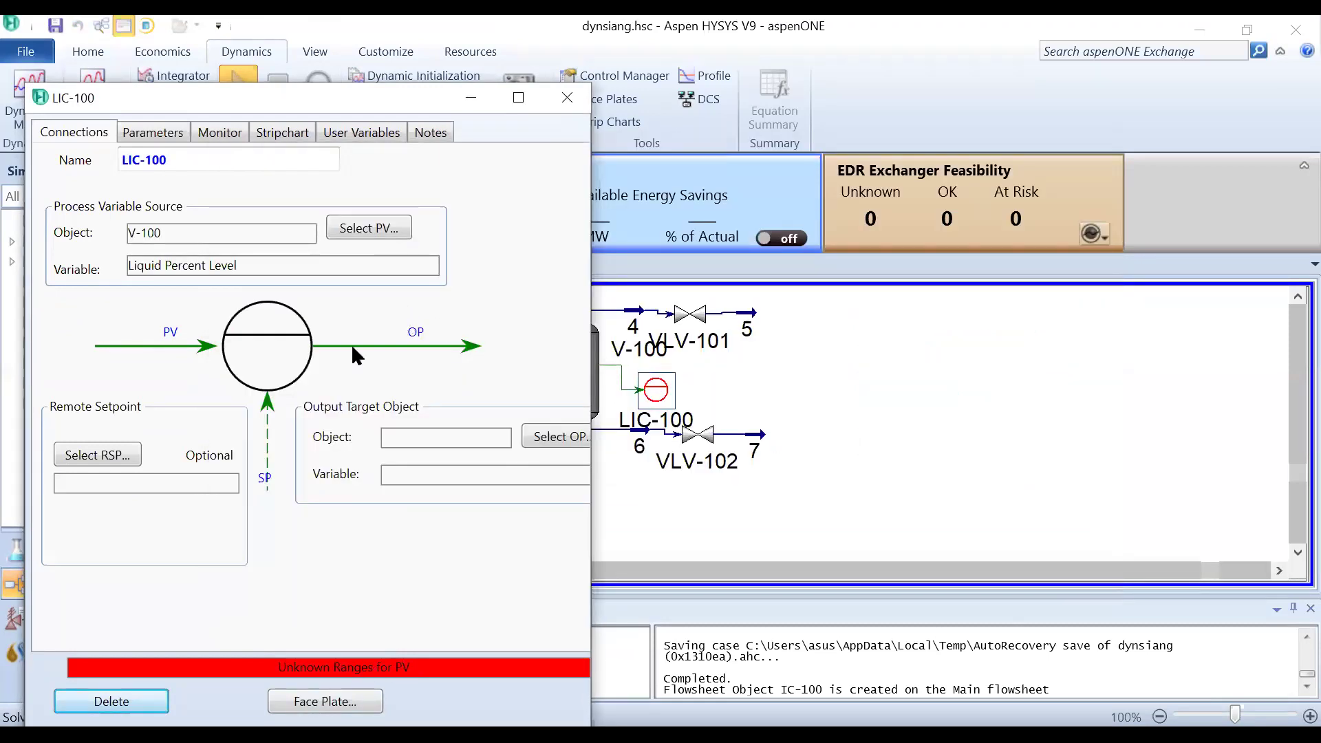
Step: Set the level controller's PV range to a minimum of 0 % and a maximum of 100 %
click(153, 132)
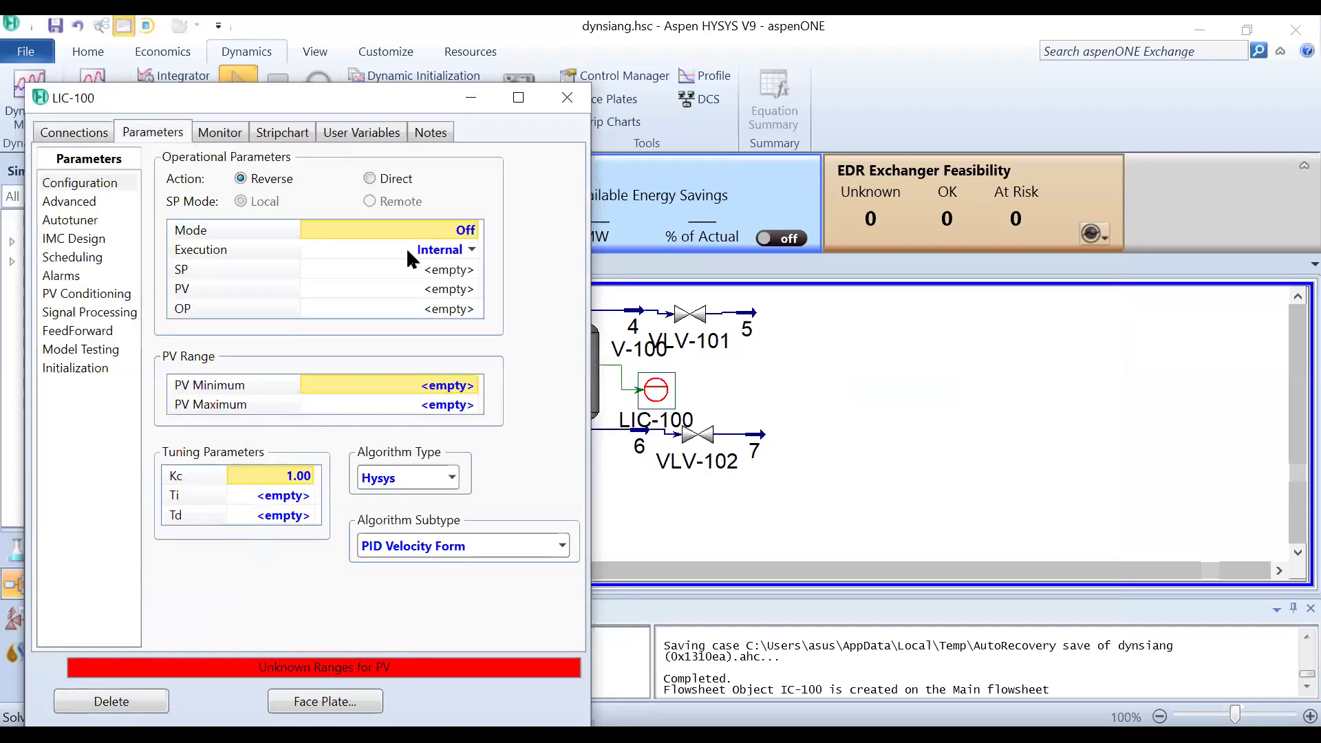
click(416, 381)
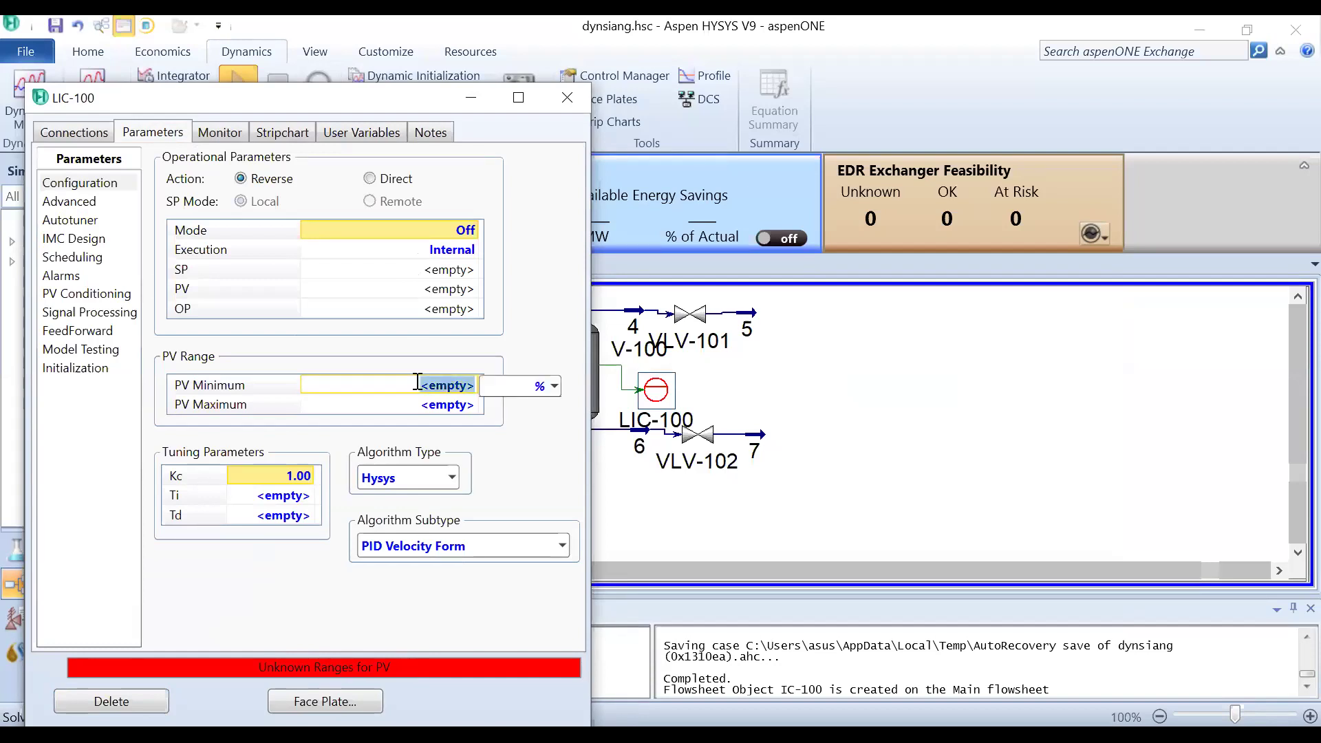
text(0)
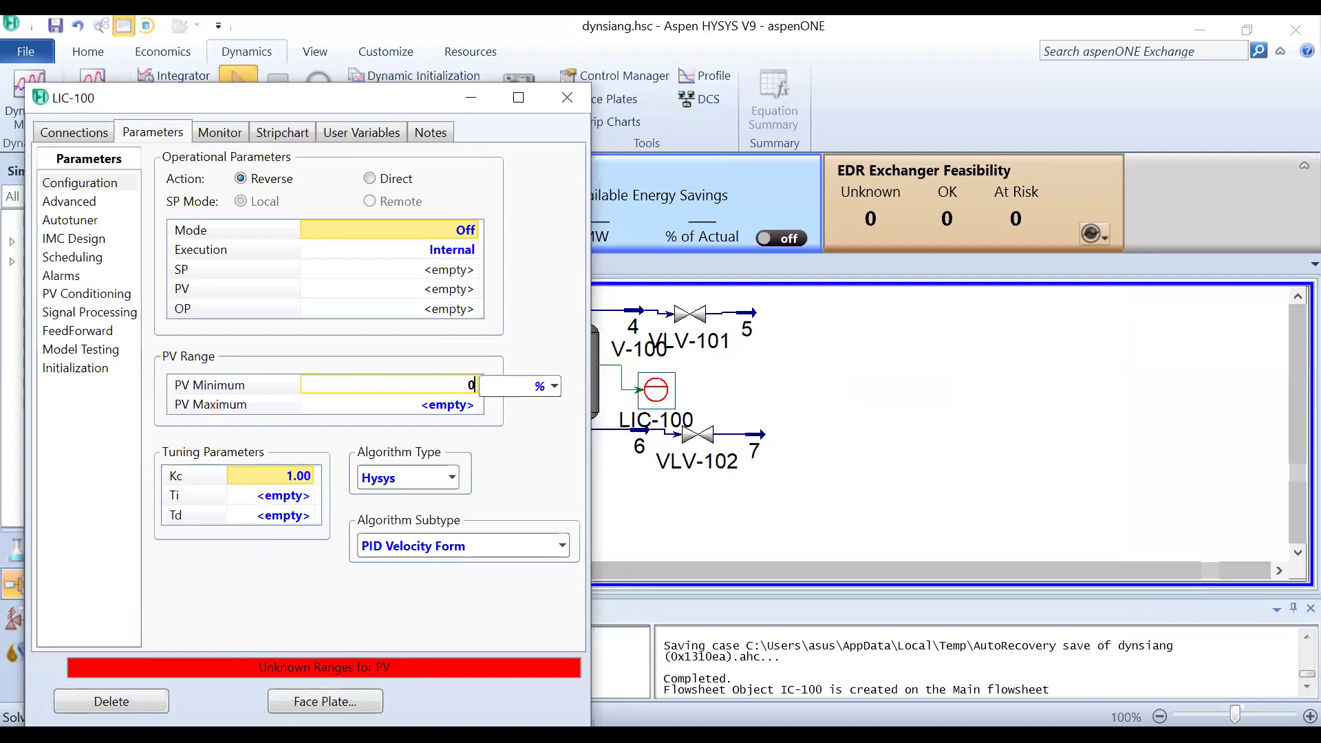
click(441, 410)
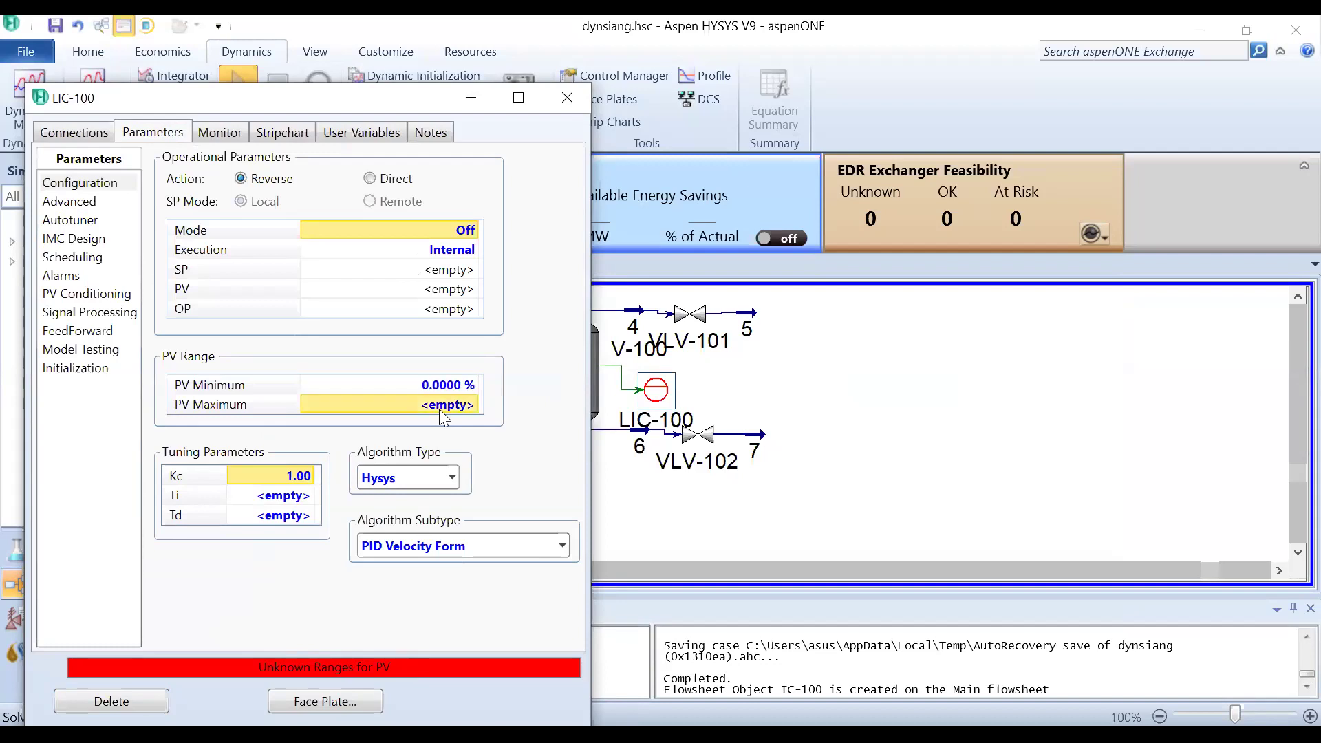
click(441, 406)
text(100)
key(Return)
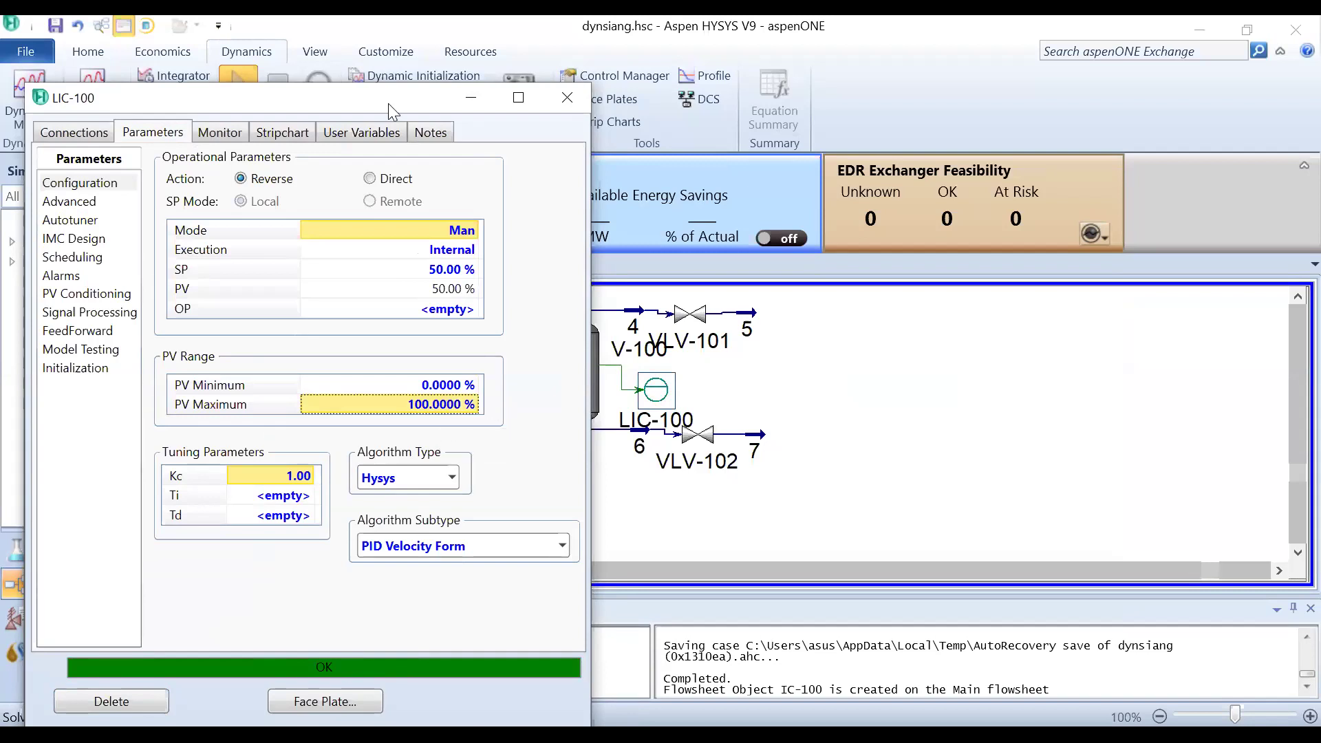
Step: Switch the level controller LIC-100 to Direct action and put it in Auto mode
drag(391, 107, 312, 74)
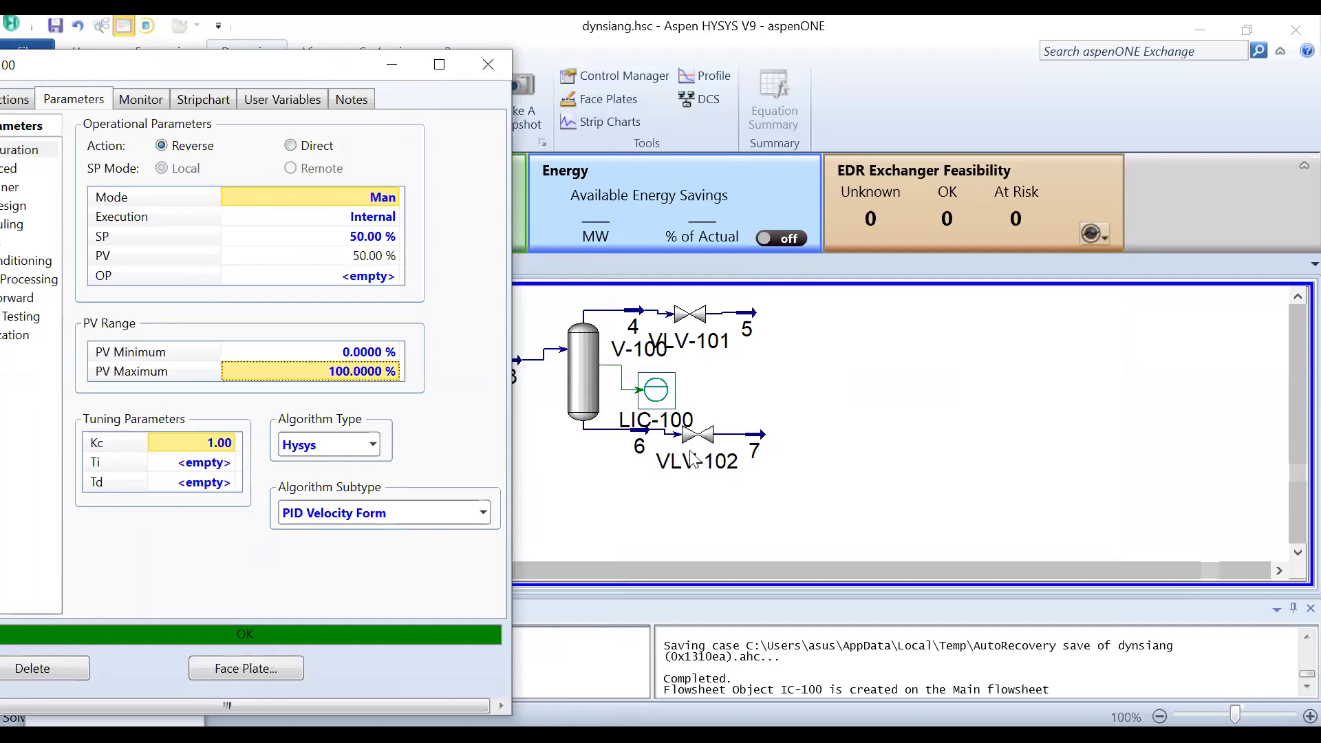
click(290, 146)
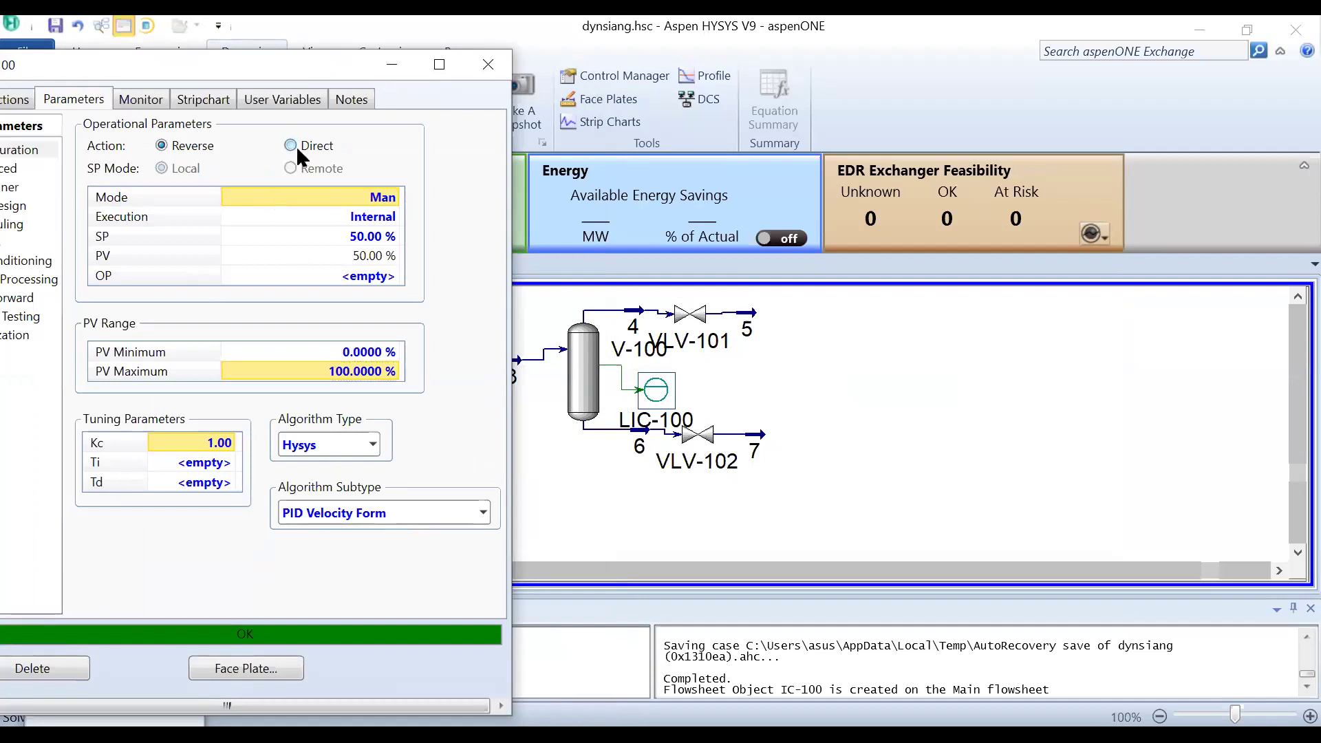
click(393, 197)
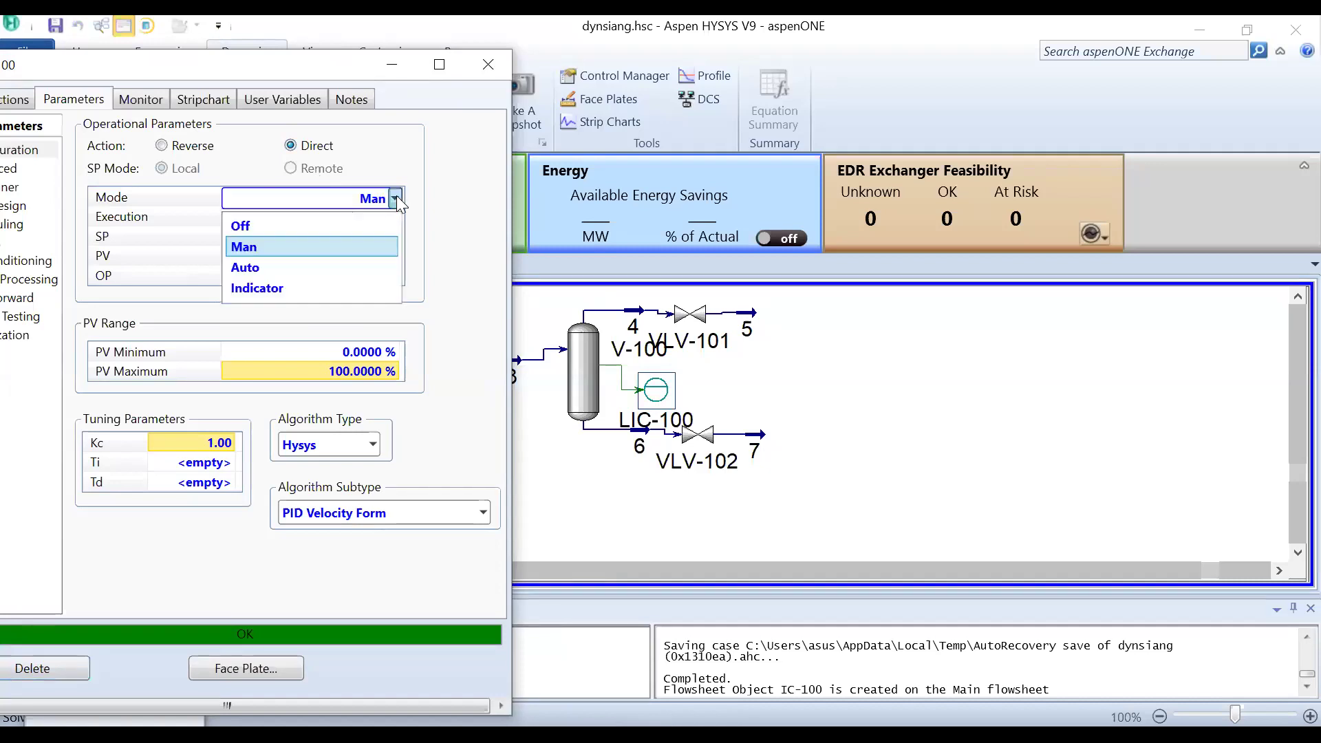
click(356, 267)
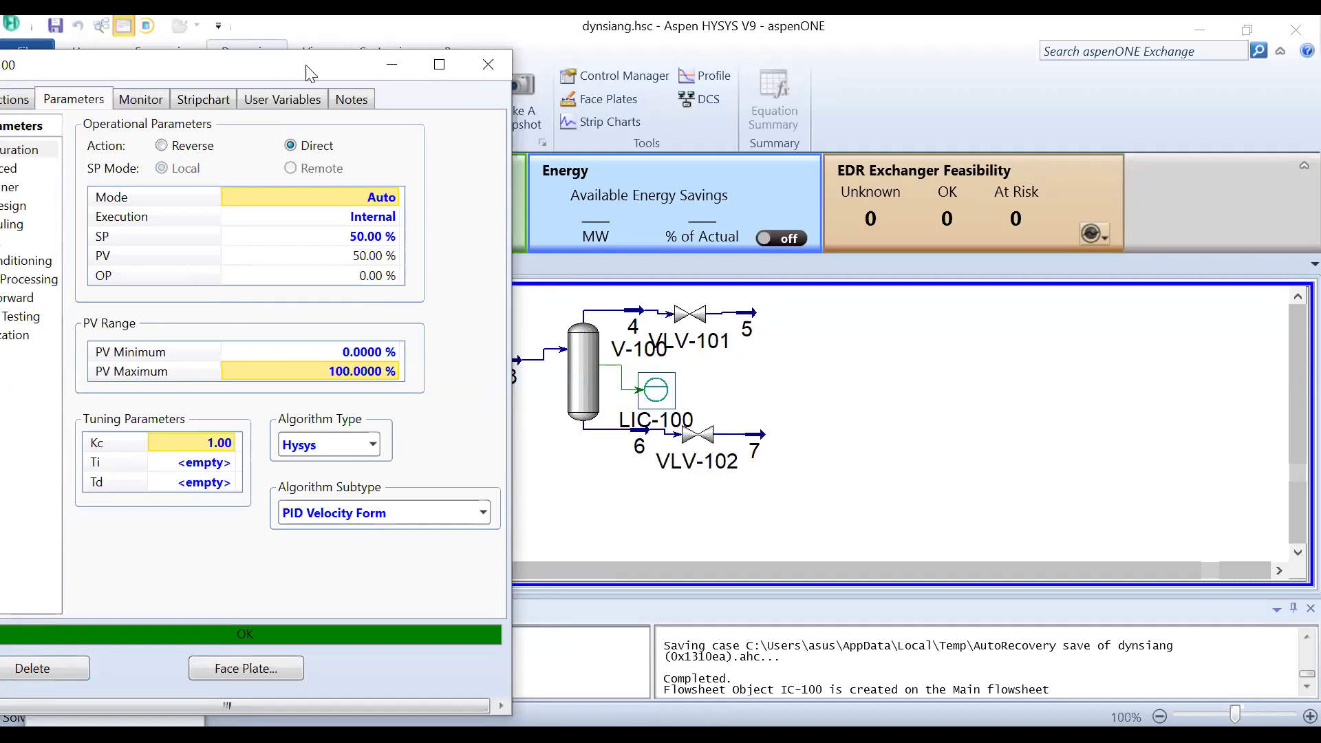
Step: Set the tuning parameters Ti and Td of LIC-100 to 1 minute each
drag(307, 73, 336, 51)
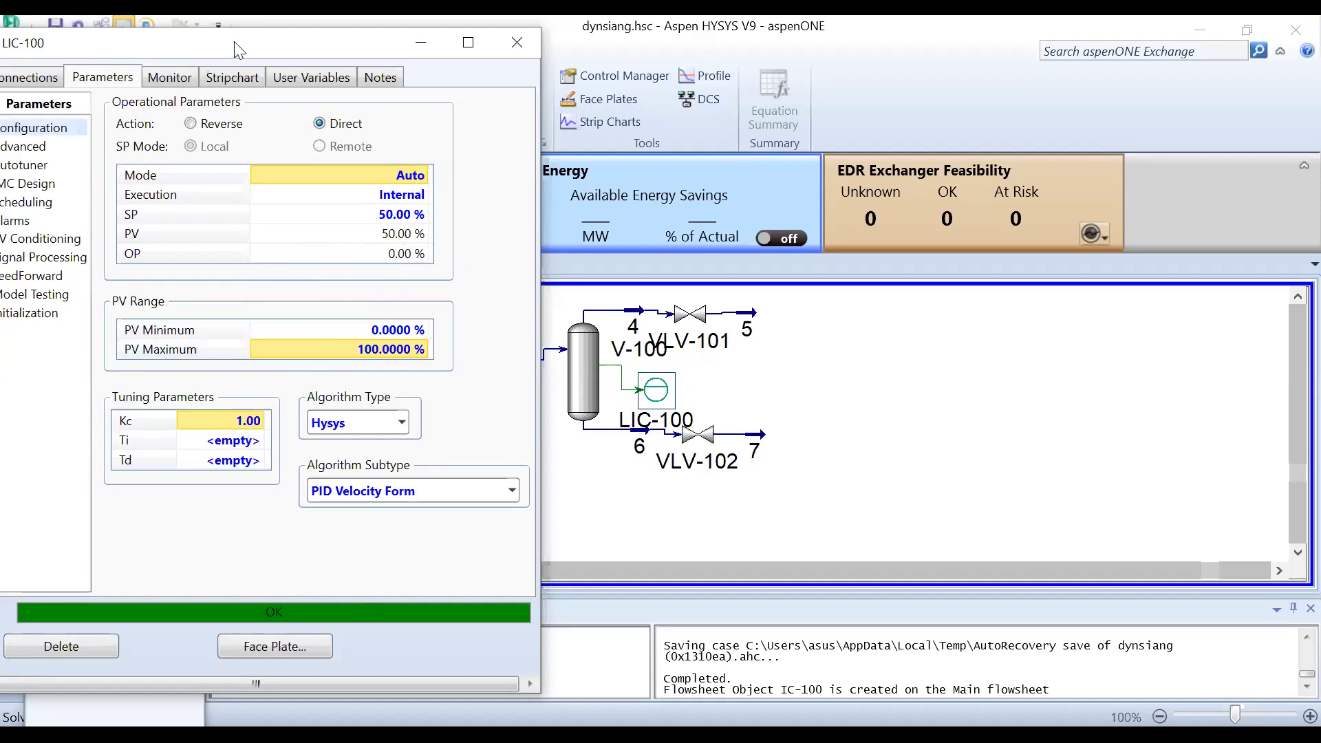
drag(234, 41, 280, 29)
click(241, 408)
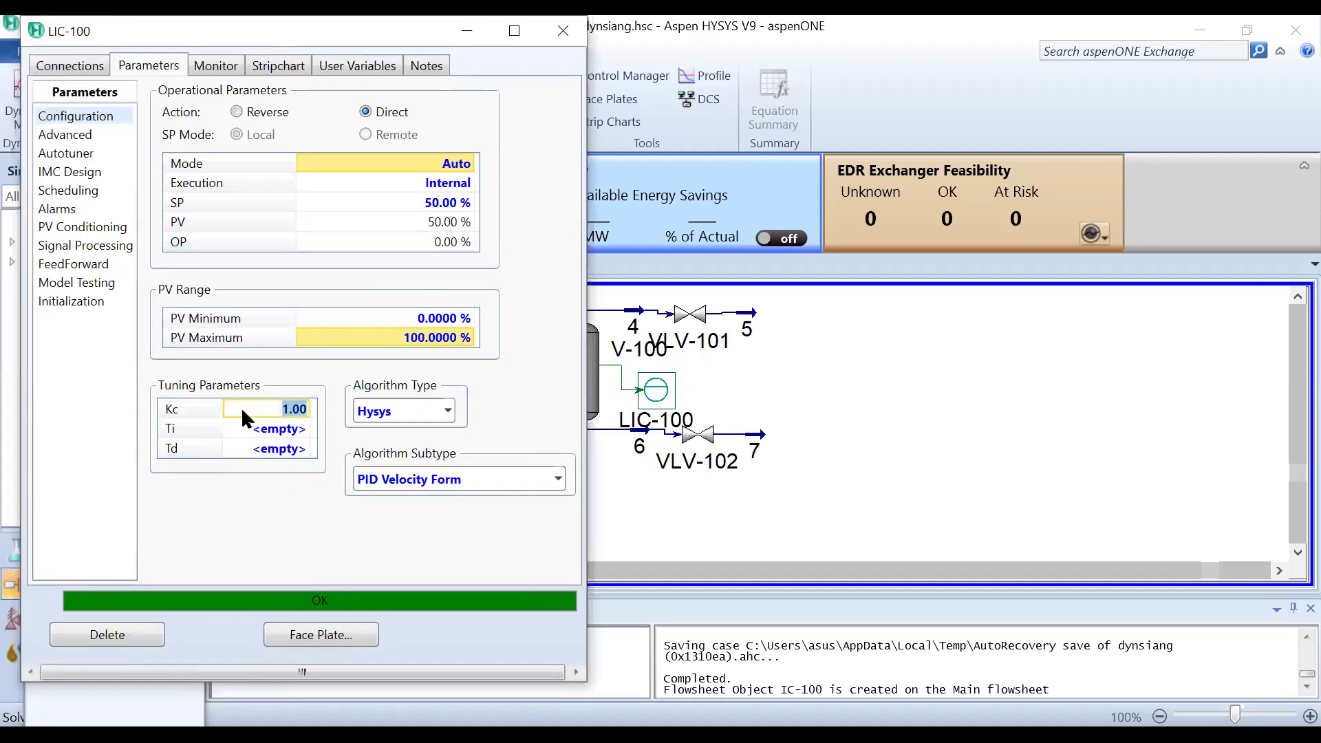
click(277, 434)
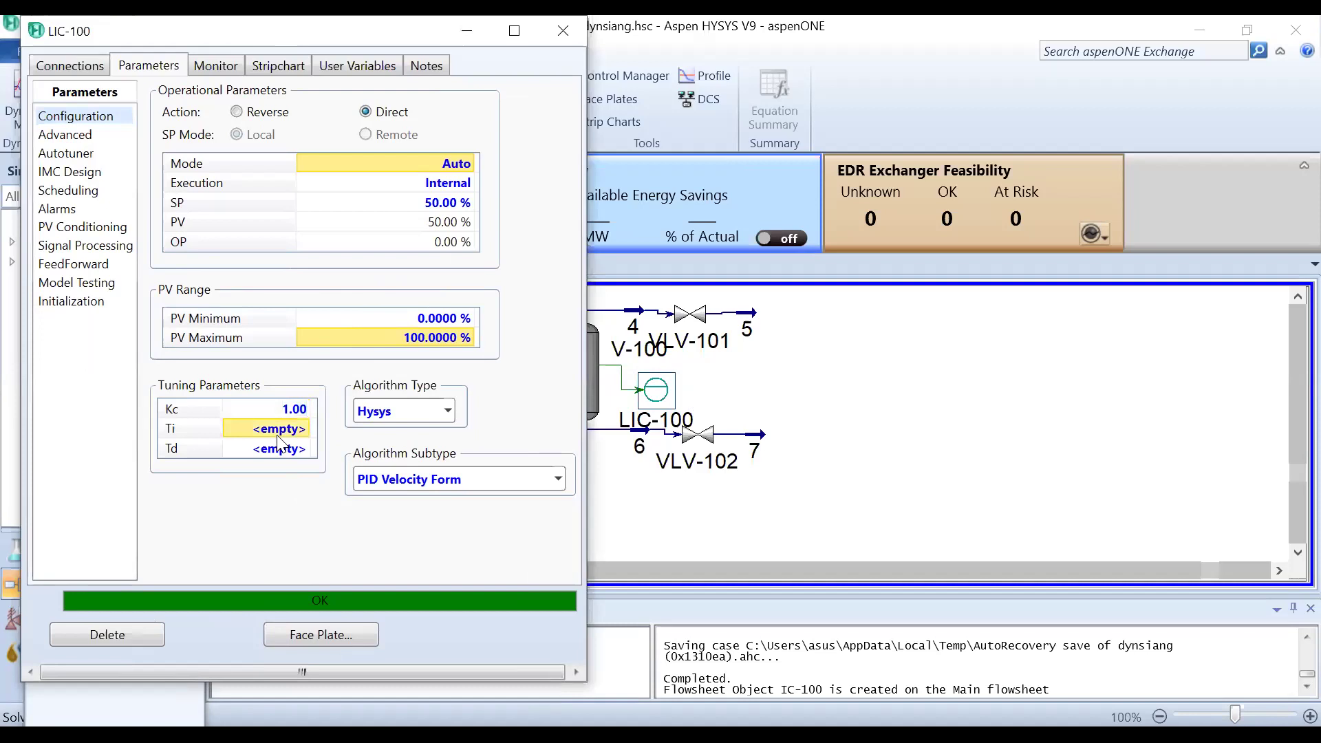
text(1)
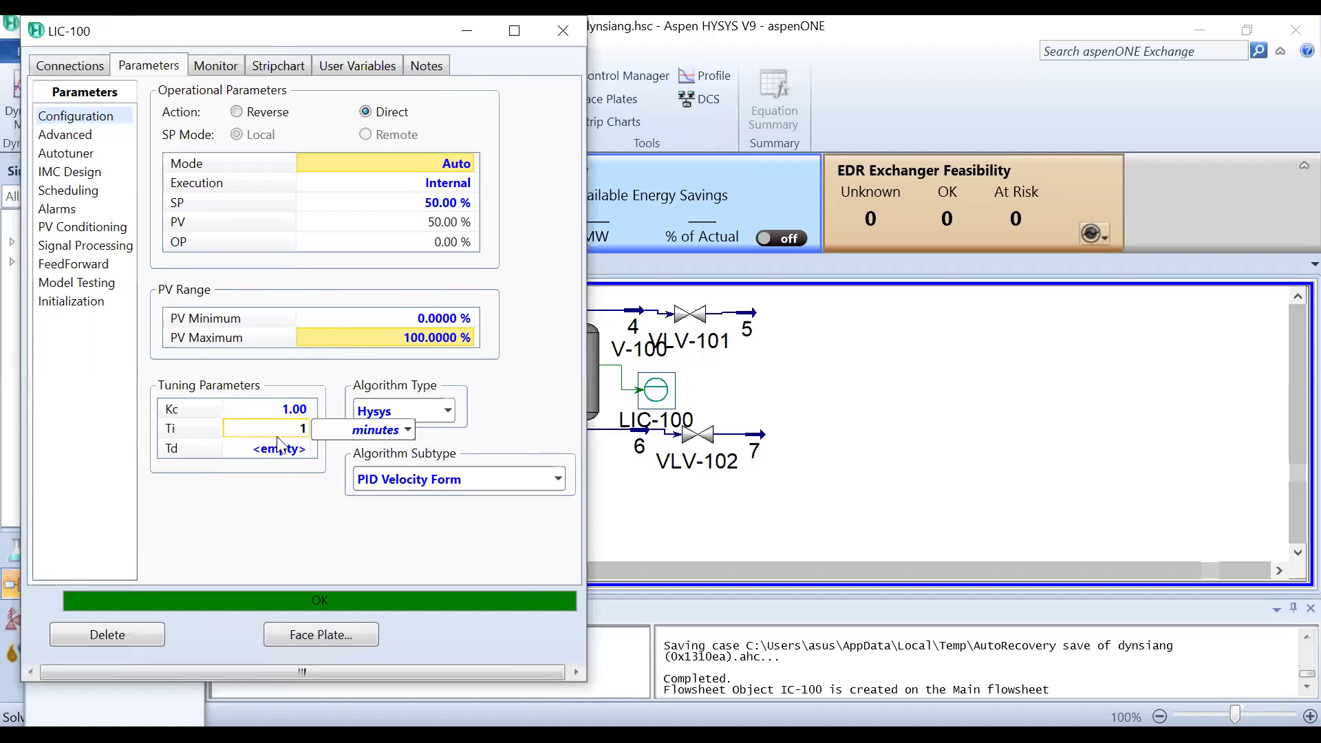
click(275, 452)
text(1)
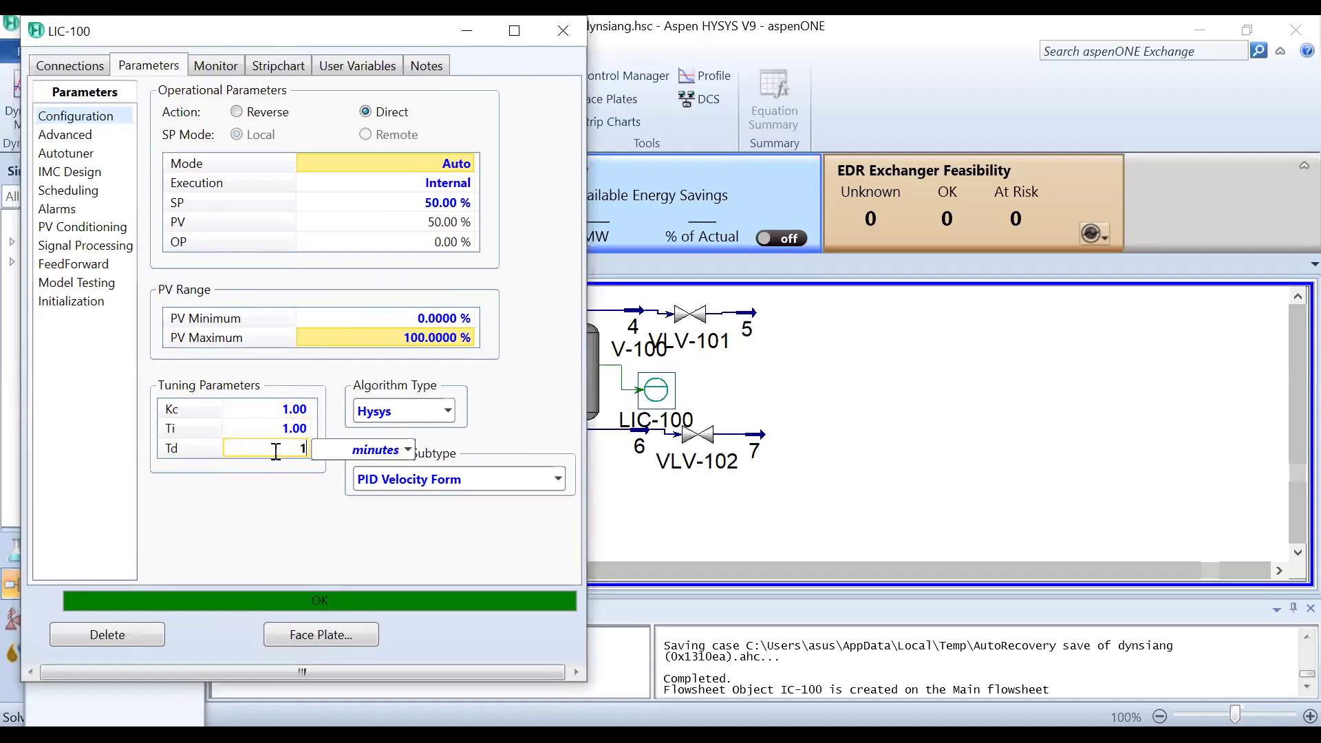
key(Return)
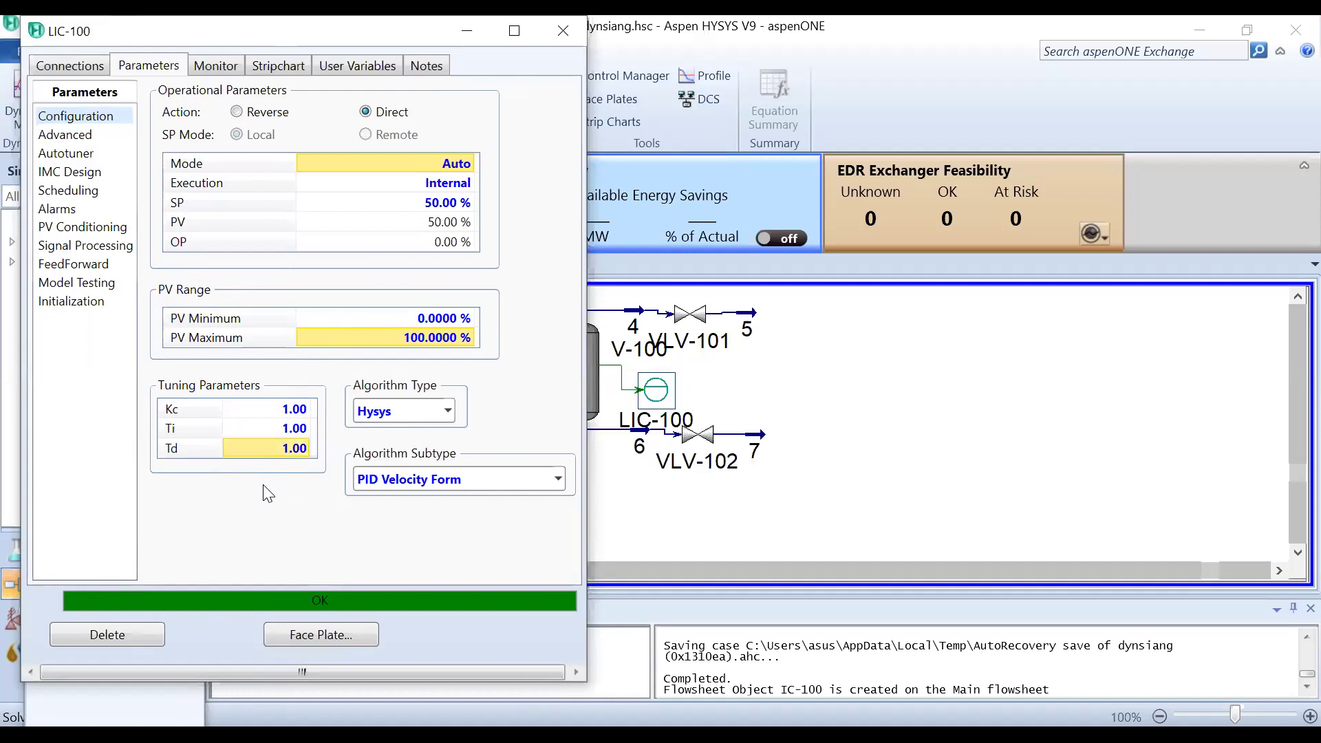
Step: Set the autotuner design type of LIC-100 to PID and start the autotuner
click(87, 155)
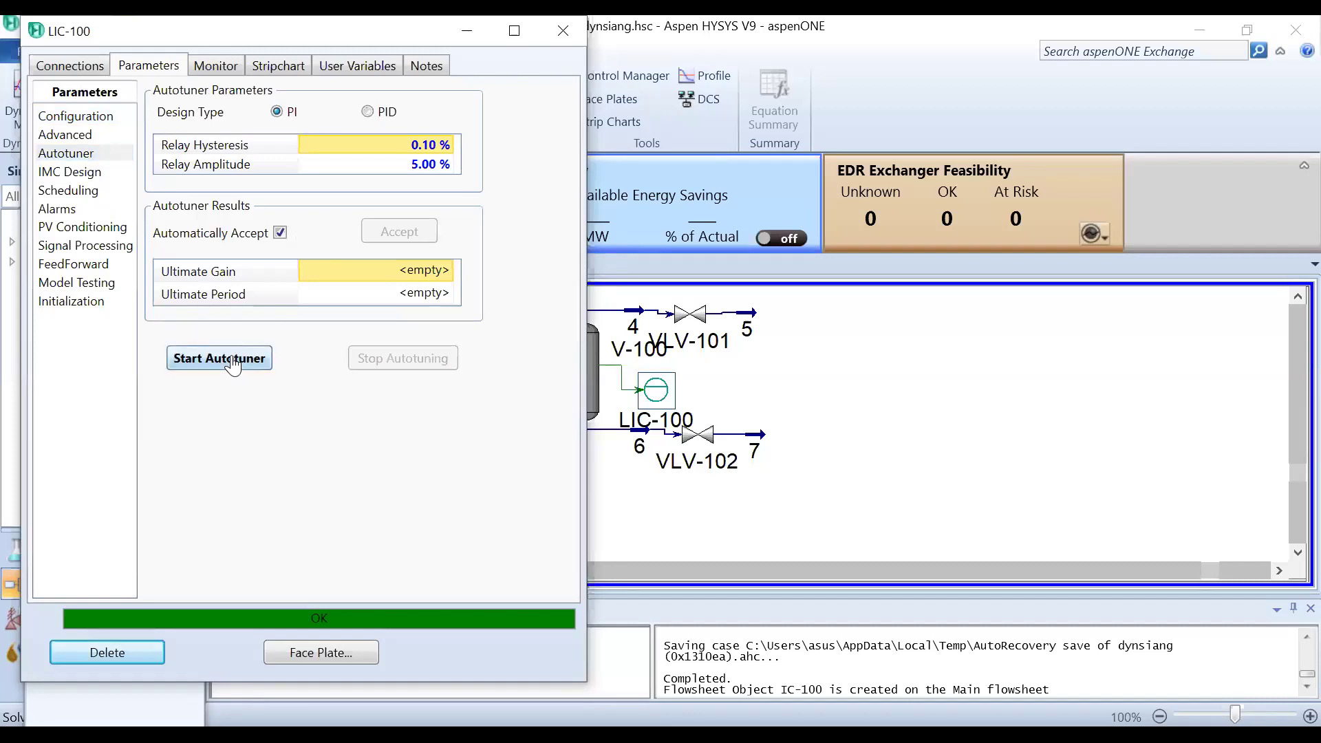
click(371, 112)
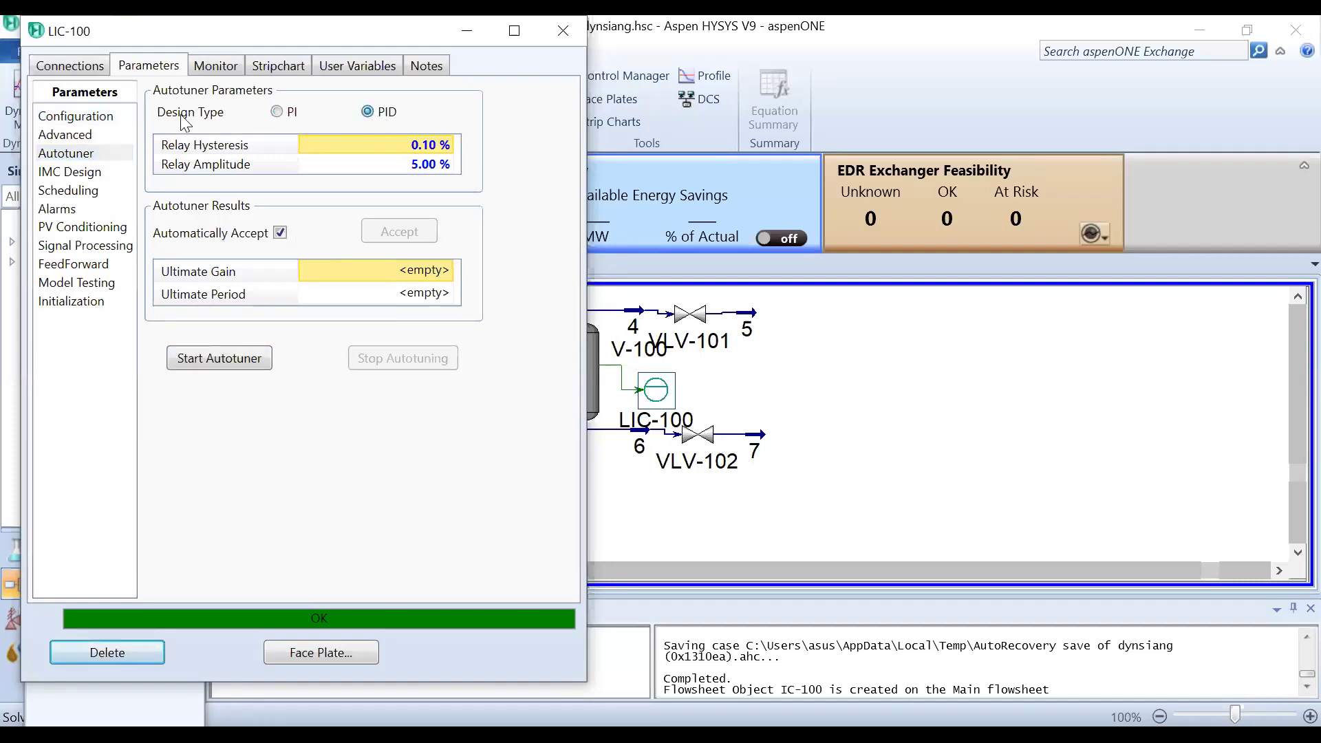
click(91, 121)
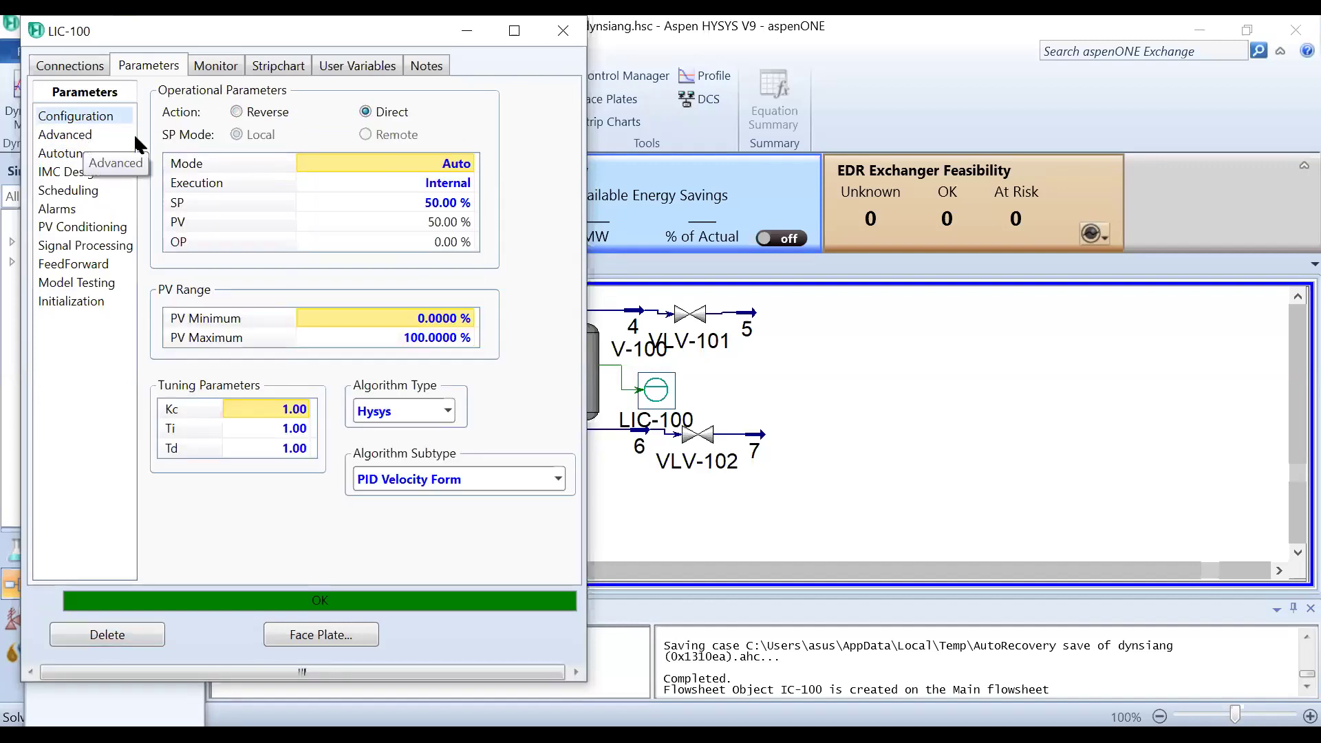
click(88, 155)
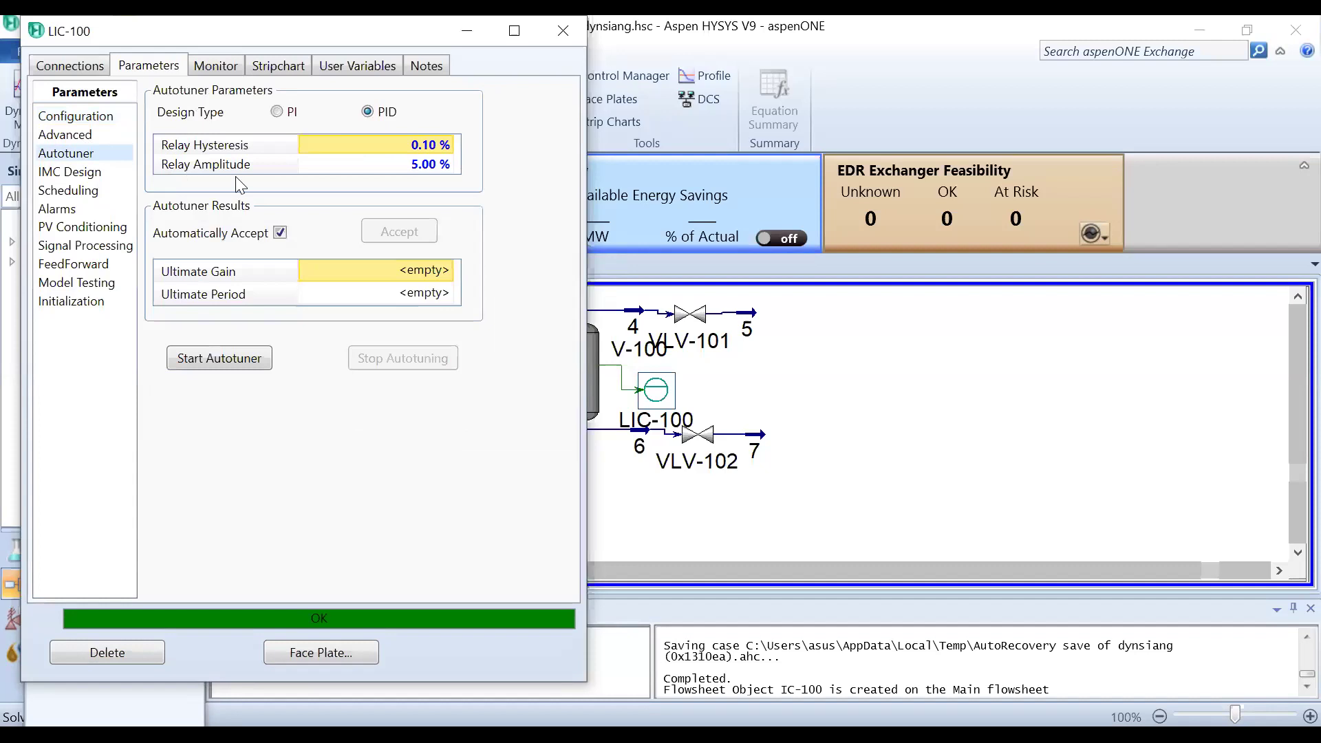
click(229, 359)
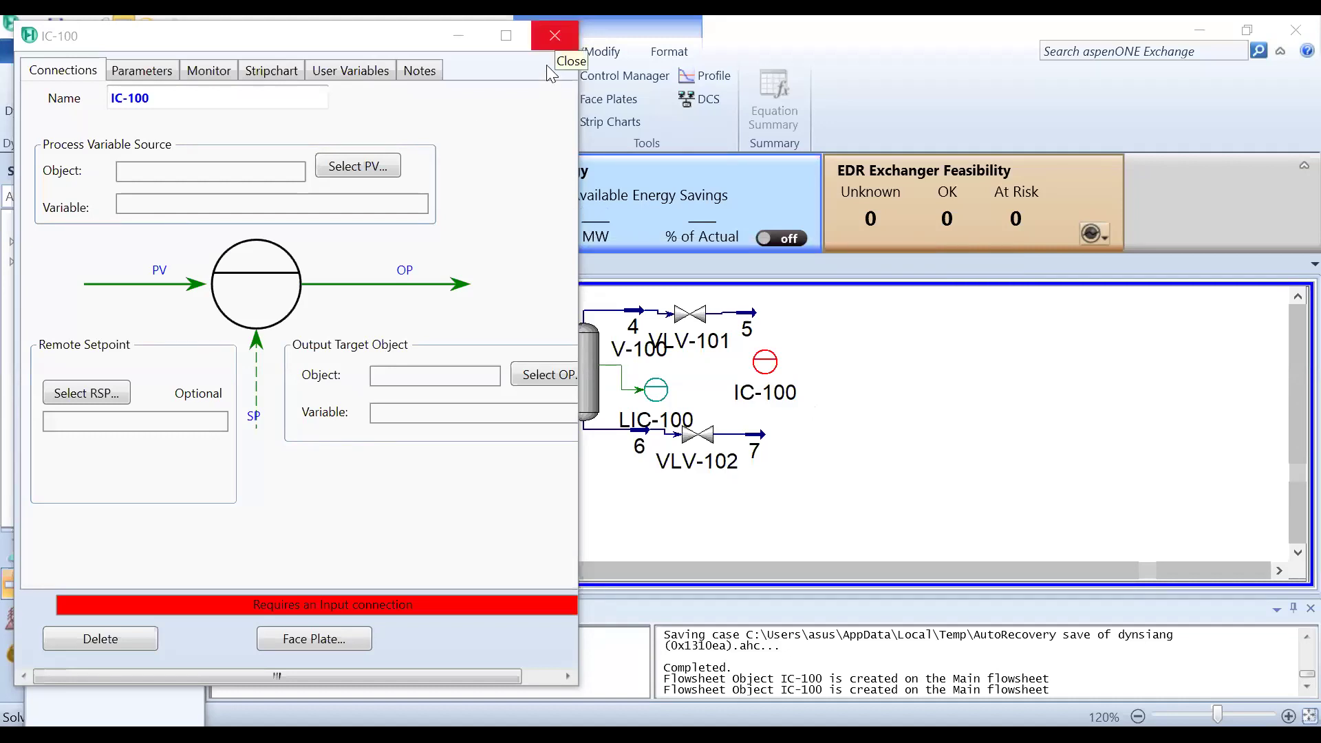
Step: Close the IC-100 window and create a stripchart for FIC-100 with the SP, PV, OP Only variable set
click(549, 44)
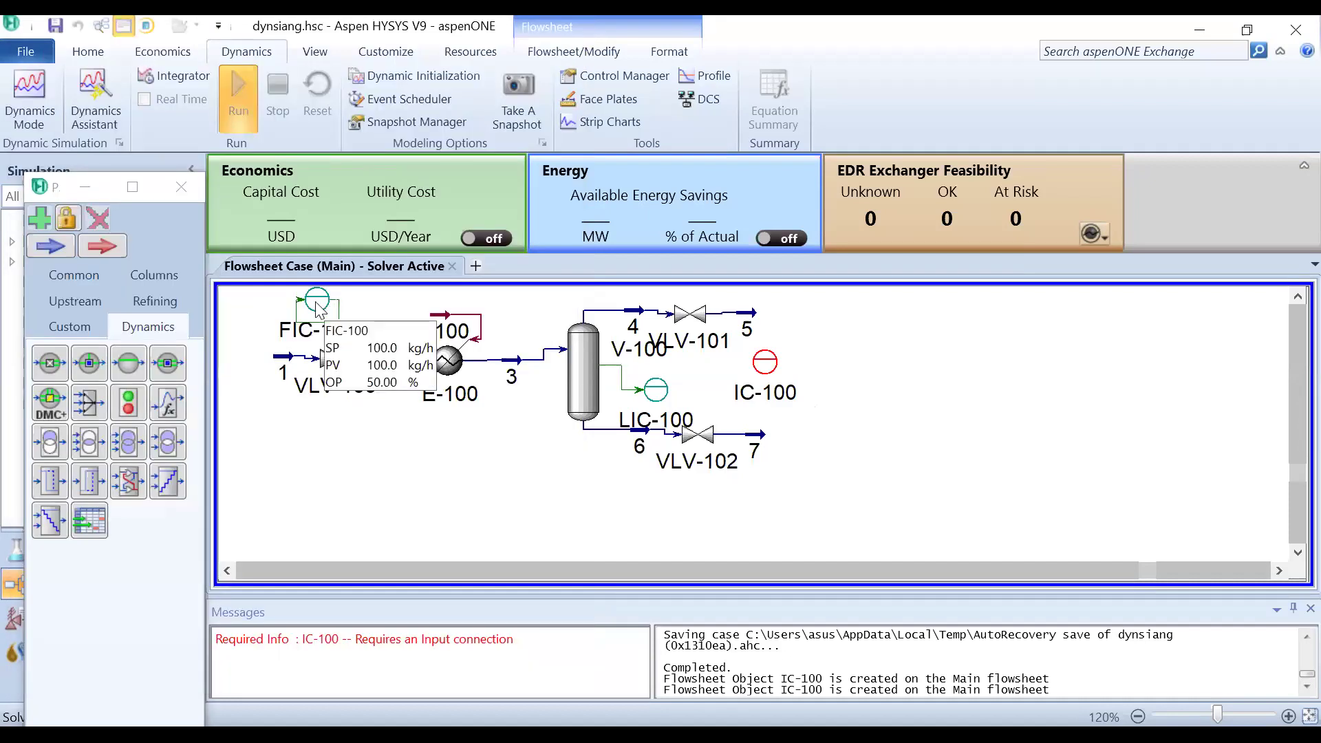
double_click(317, 302)
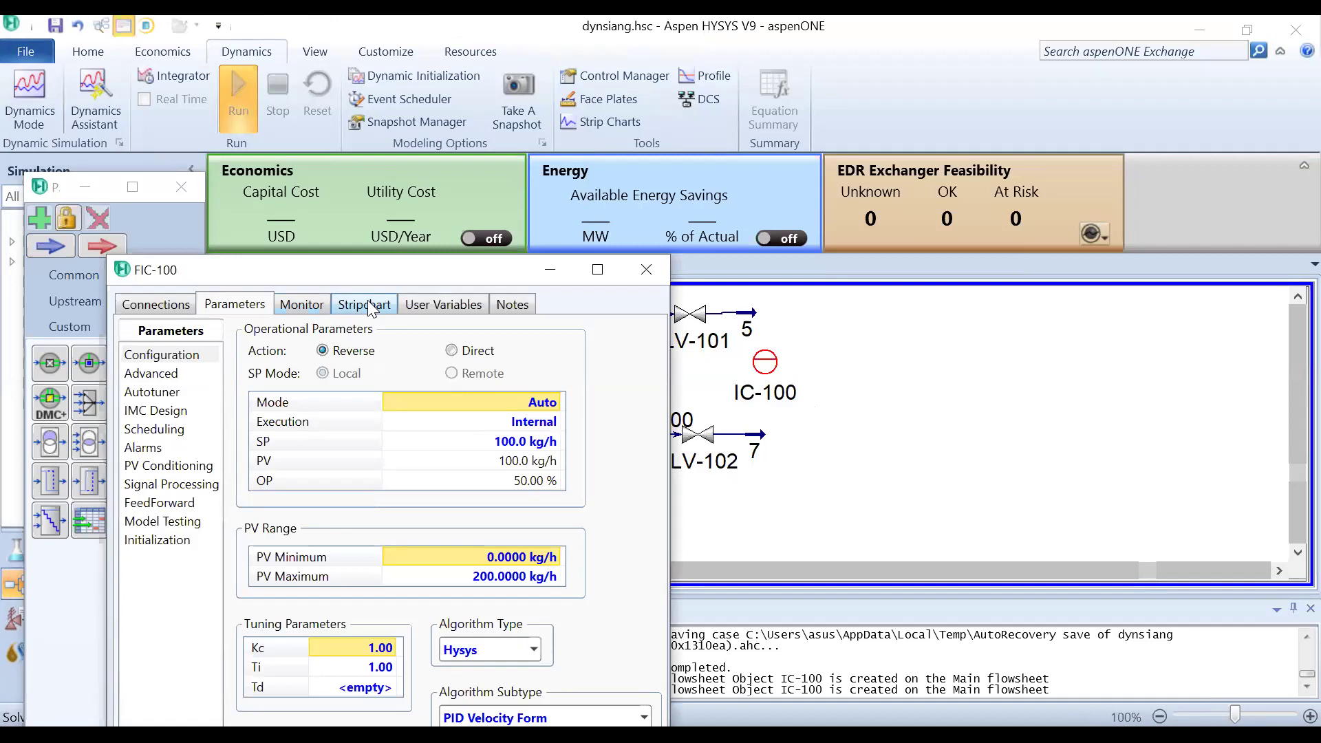
click(631, 269)
mouse_move(327, 313)
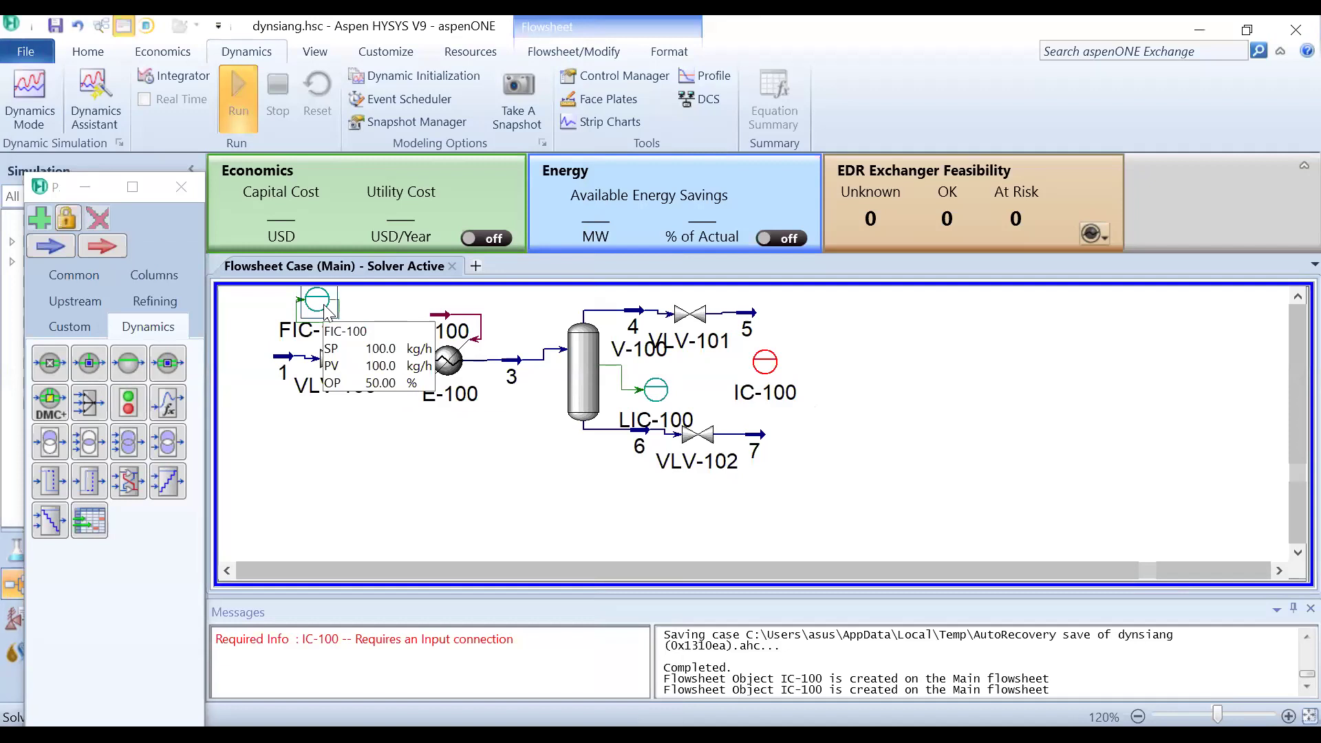
double_click(326, 313)
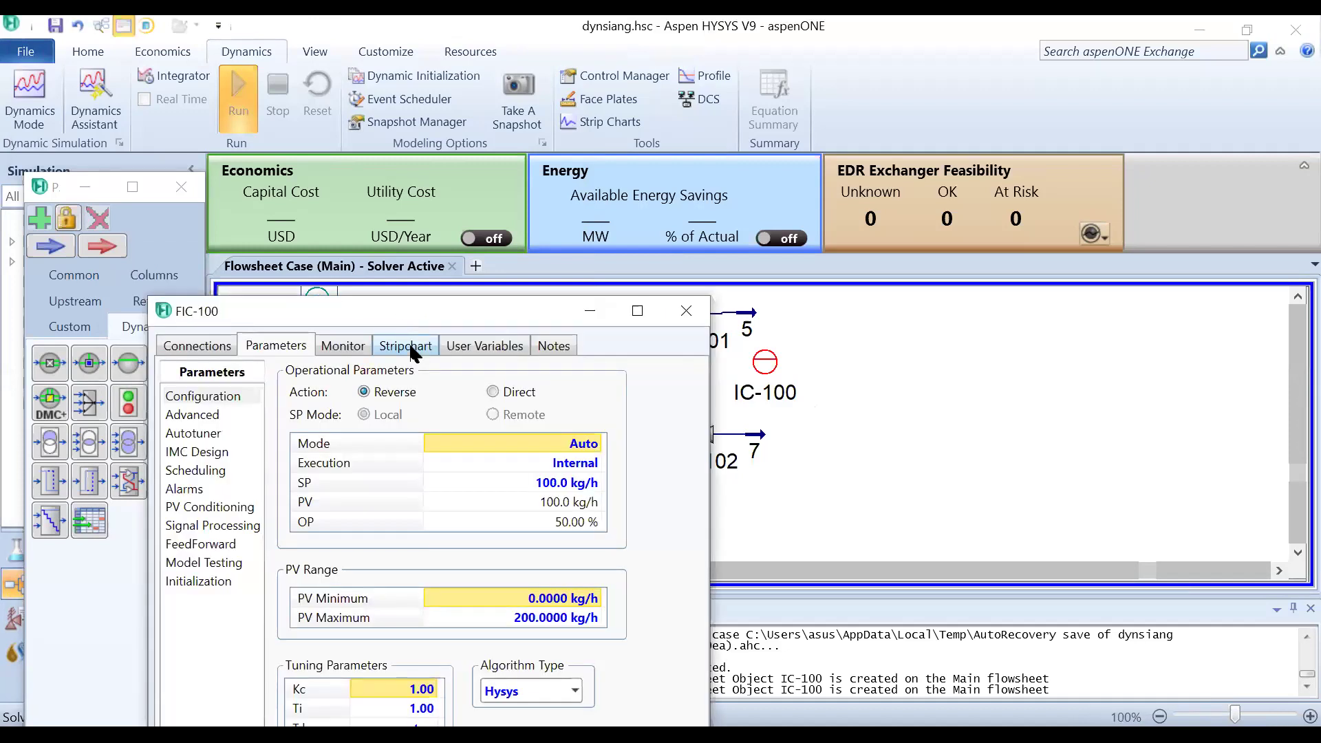
click(408, 346)
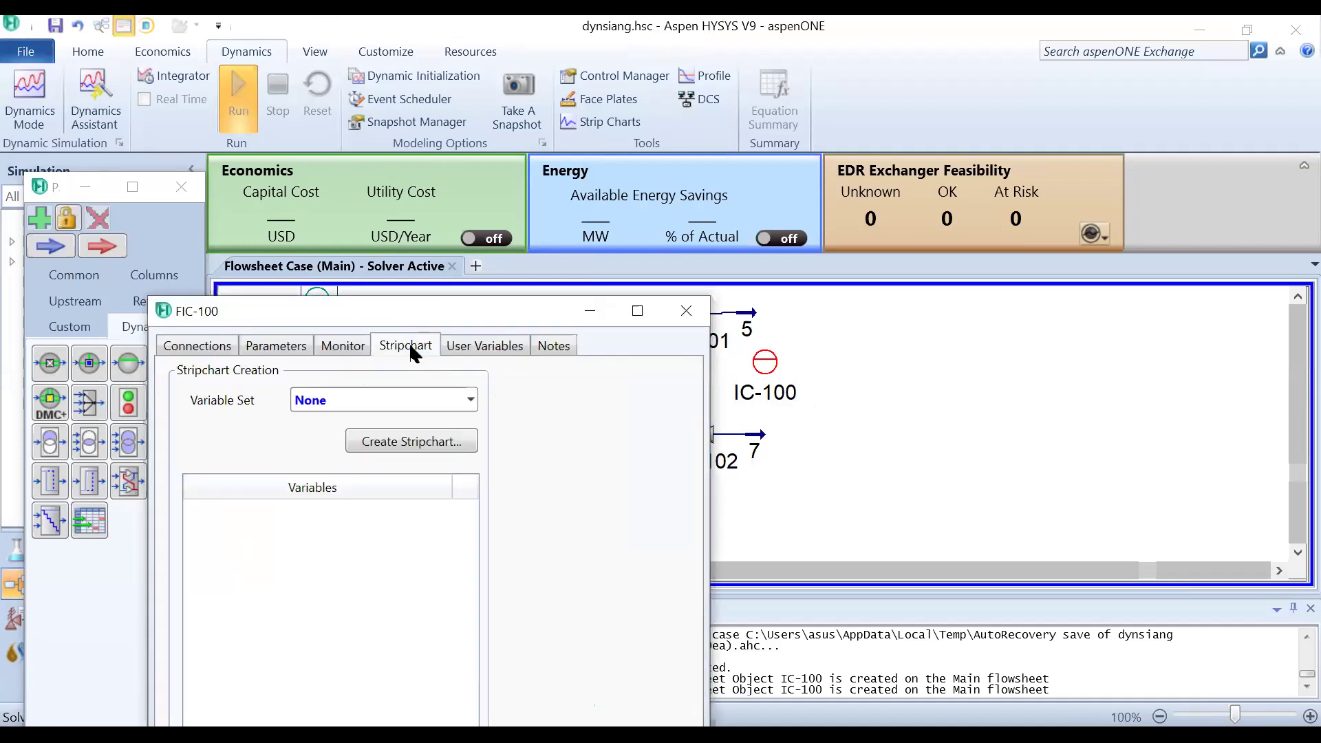
click(470, 400)
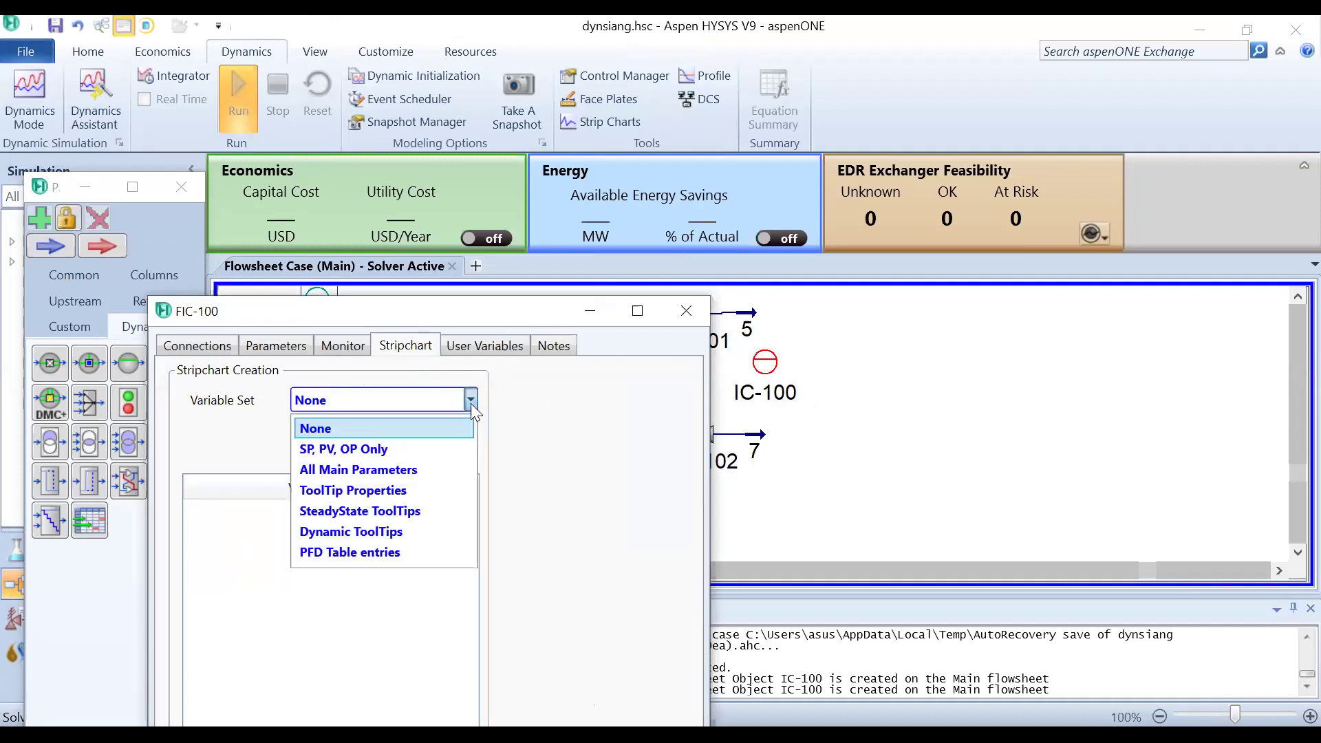
click(436, 450)
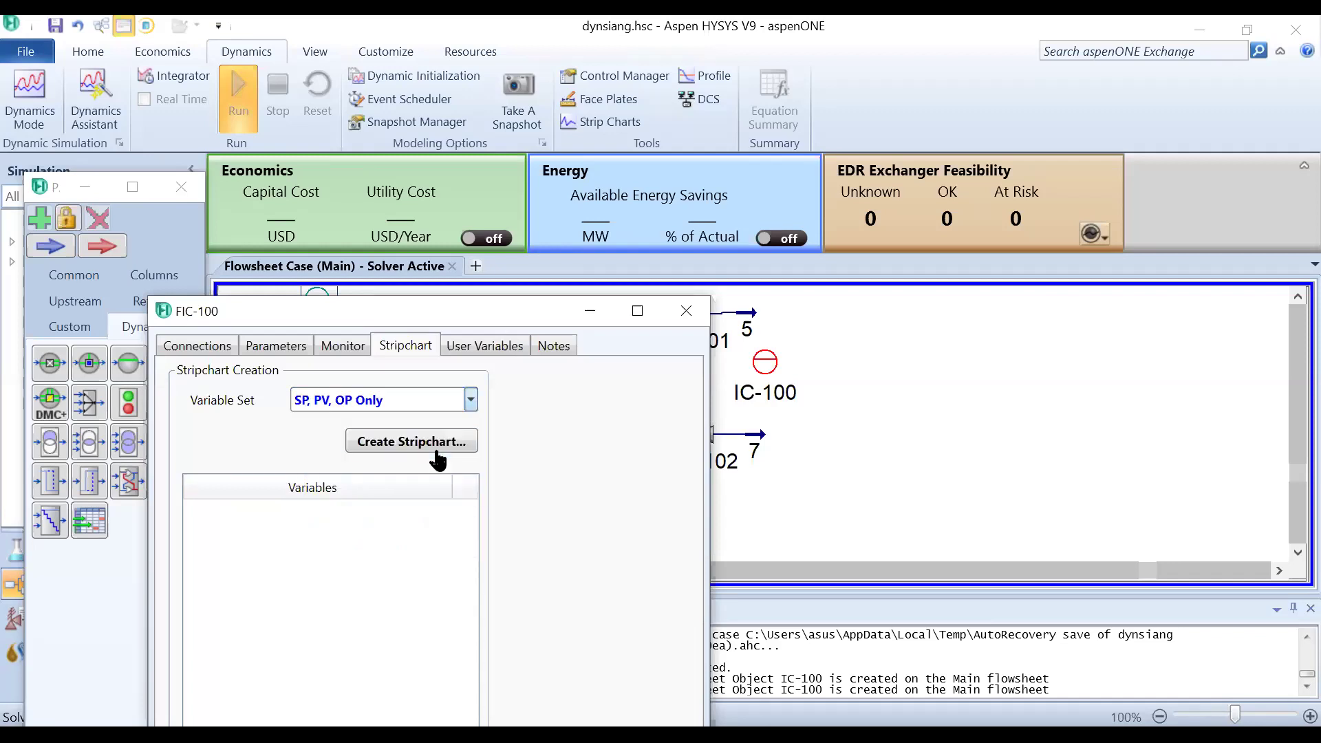
click(443, 440)
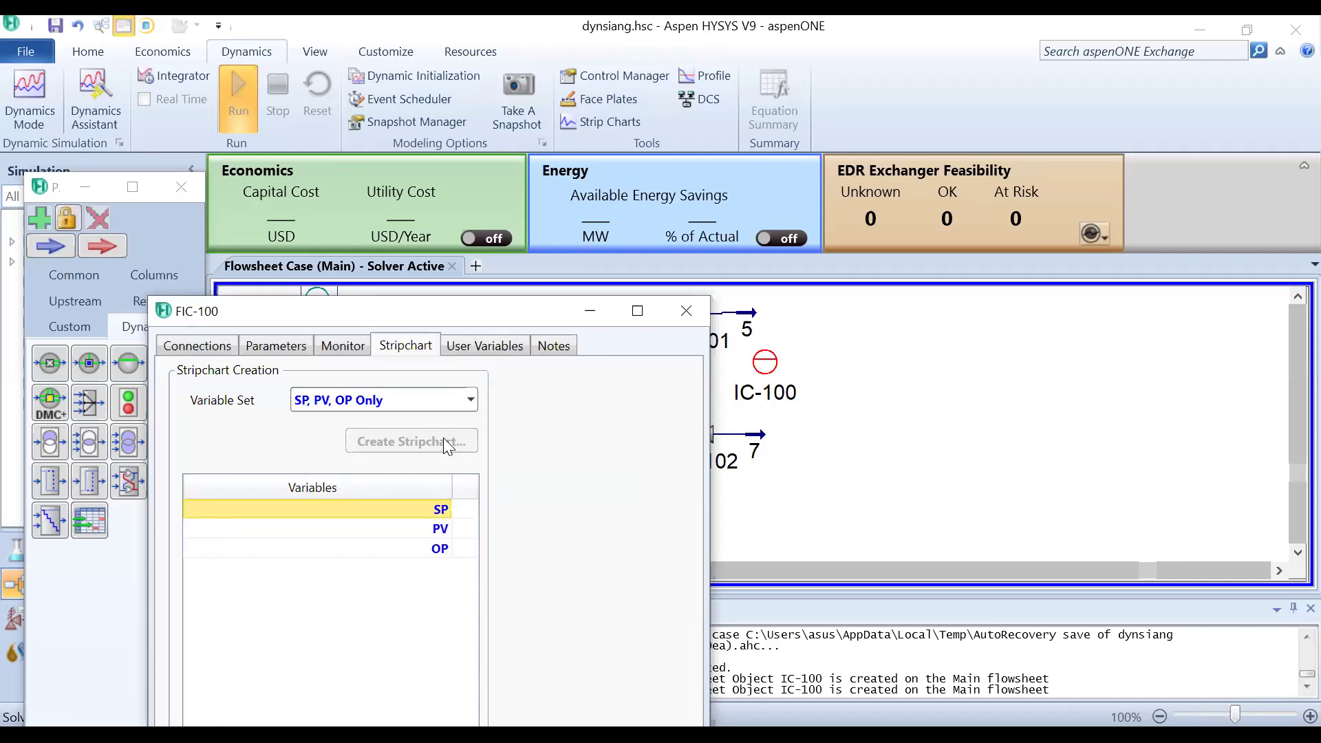
Step: Display the FIC-100 stripchart, then close its setup window and the FIC-100 controller window
click(567, 553)
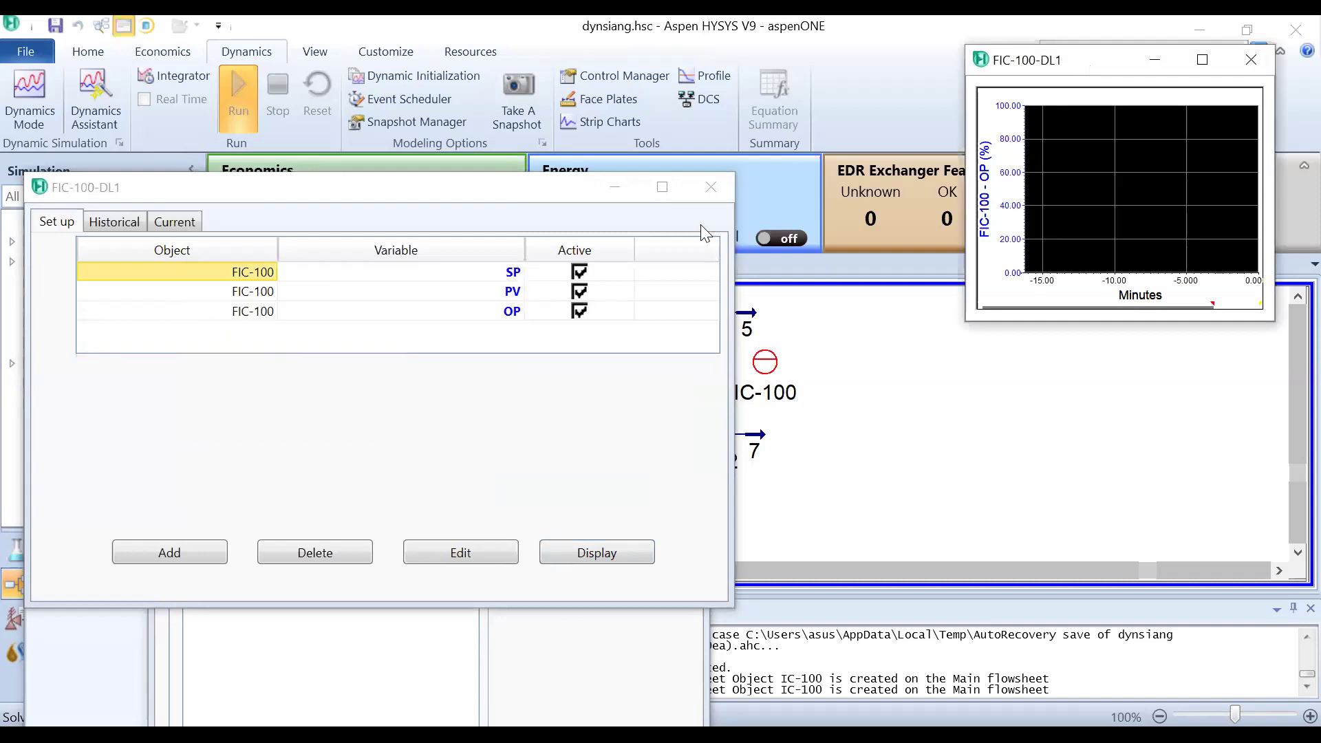
click(711, 190)
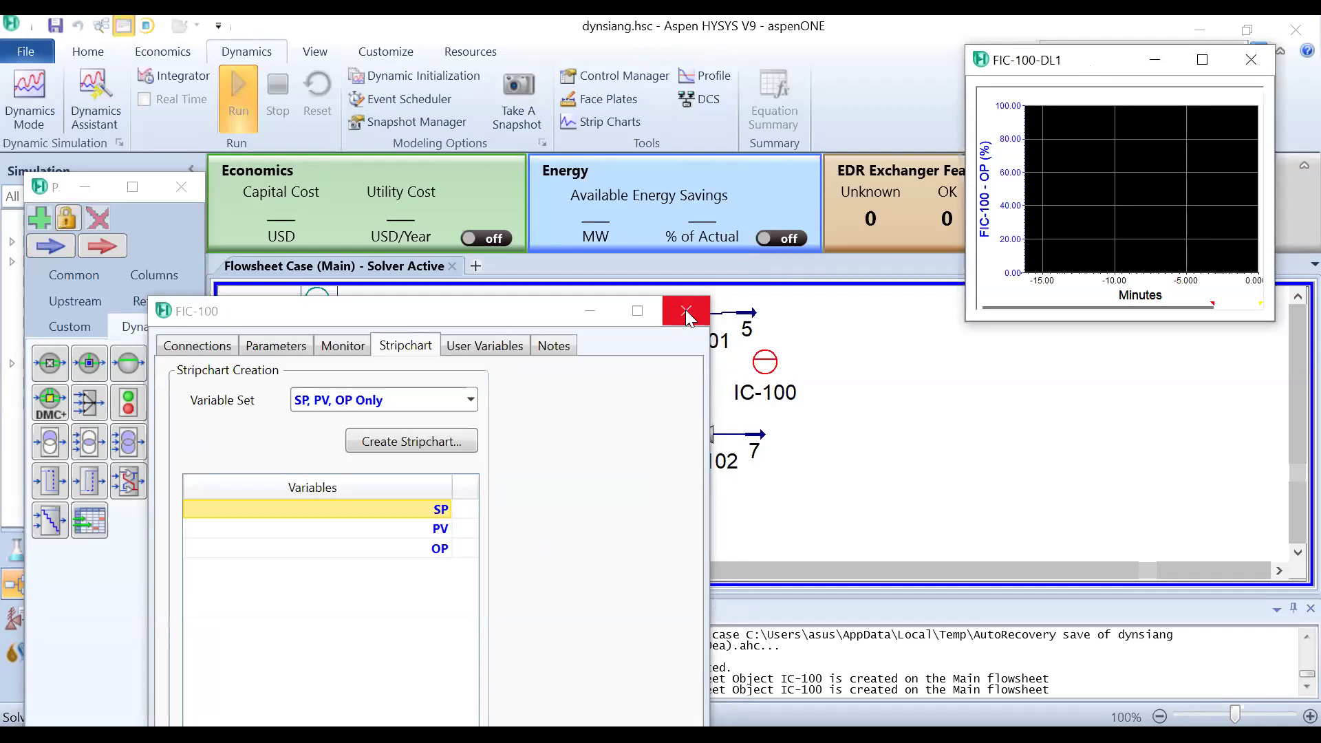
click(685, 310)
Step: Reselect the Liquid Percent Level of V-100 as the process variable source of LIC-100
double_click(657, 392)
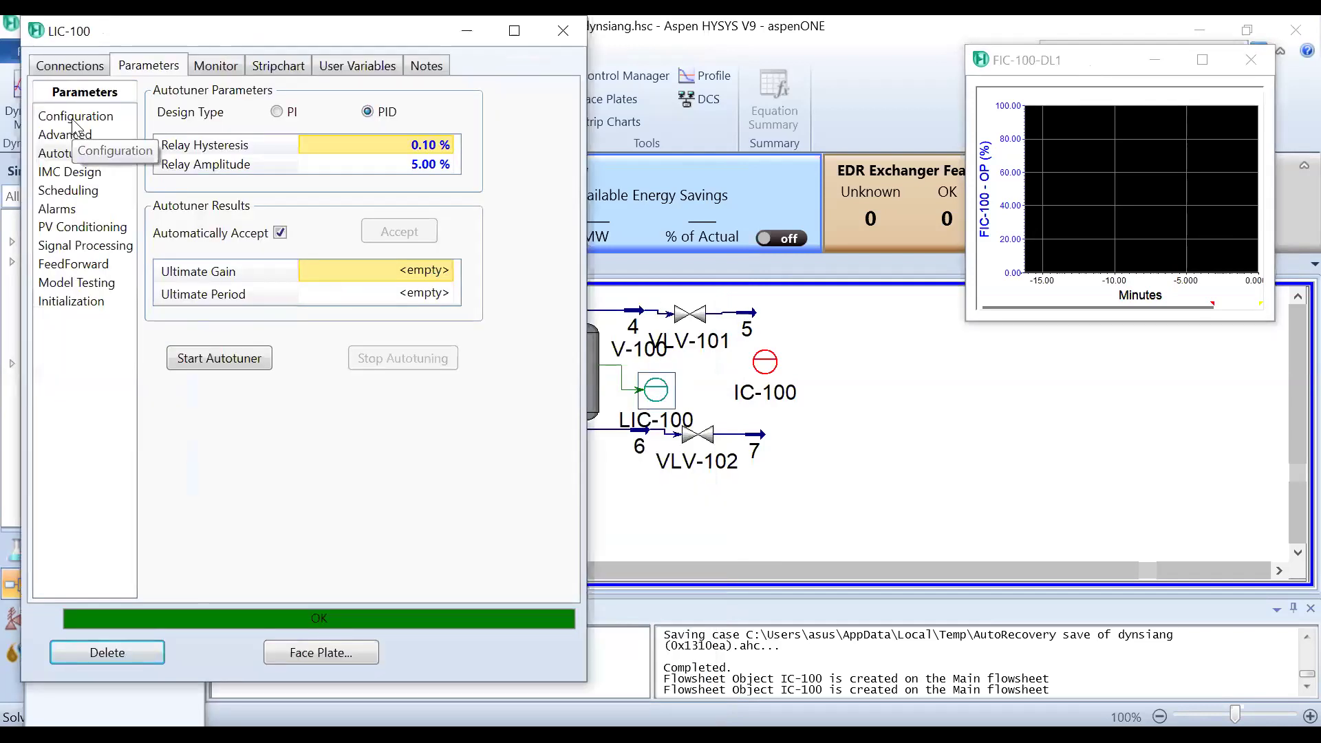
click(74, 121)
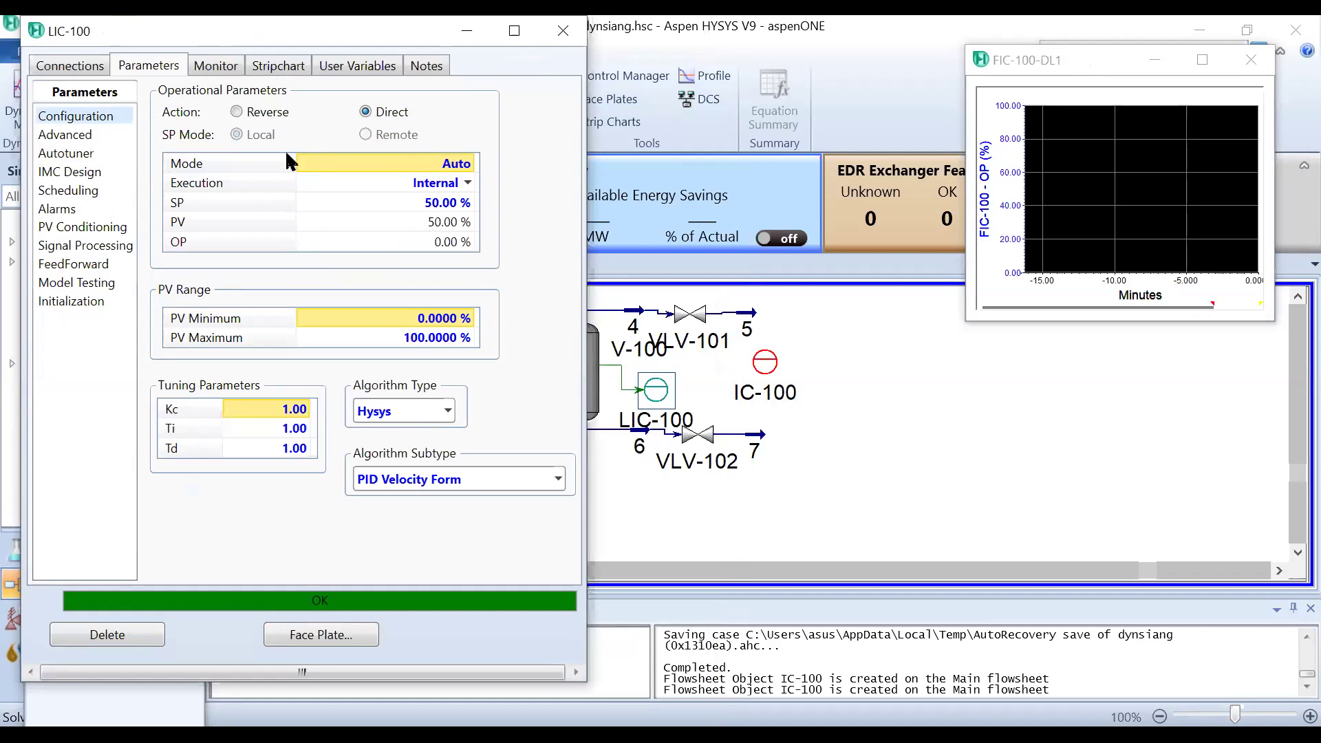
click(75, 67)
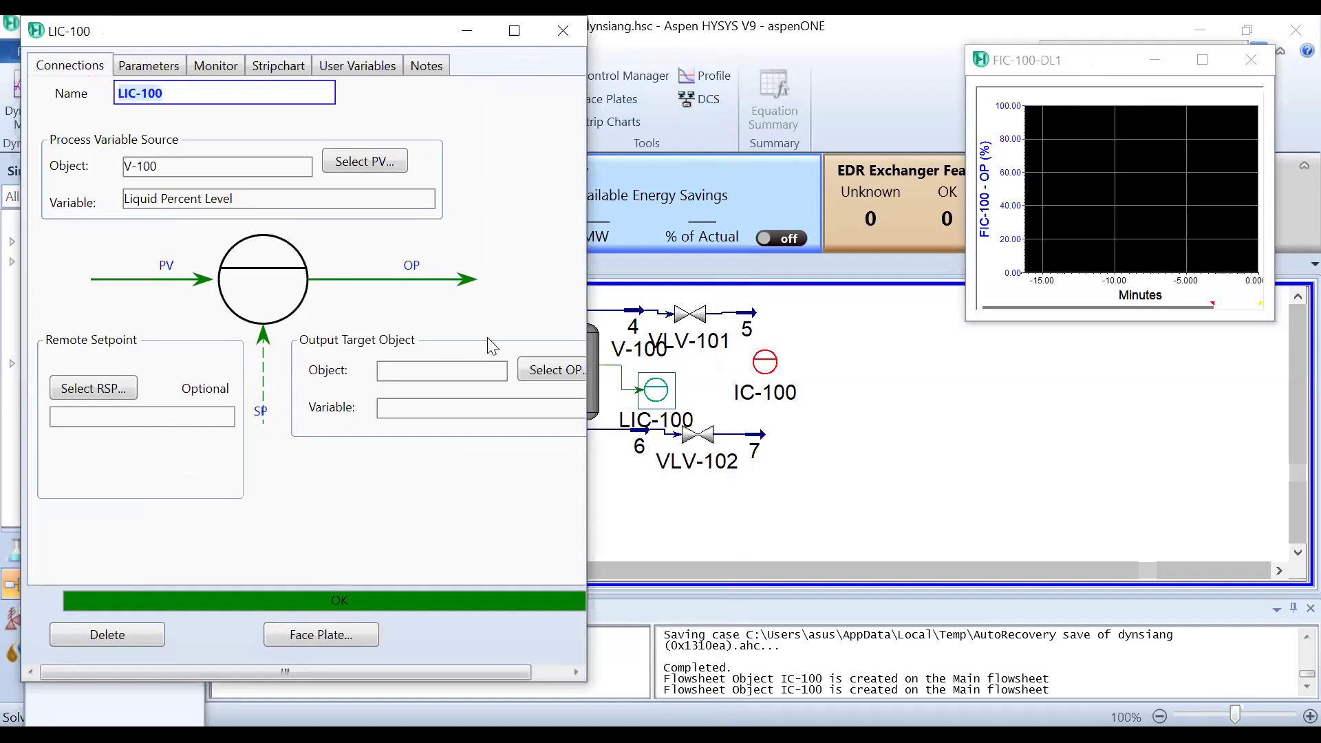
click(393, 180)
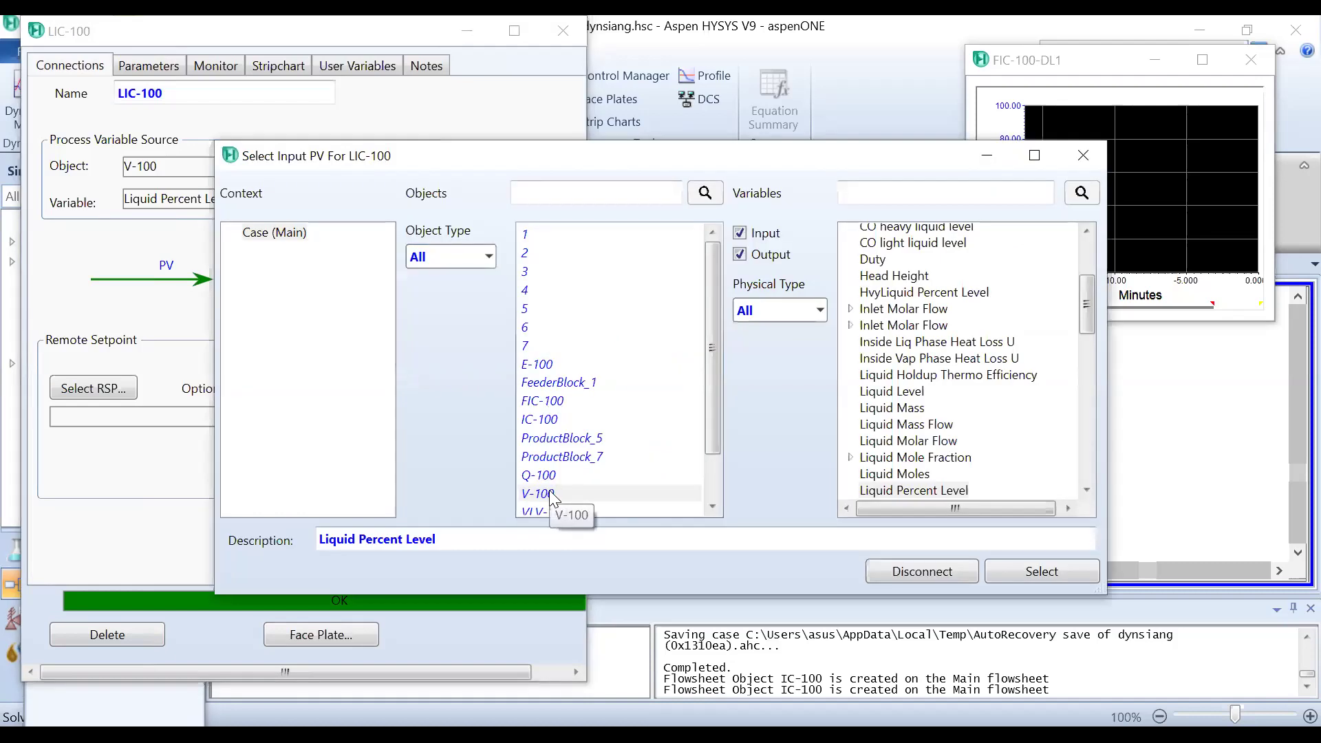
click(551, 494)
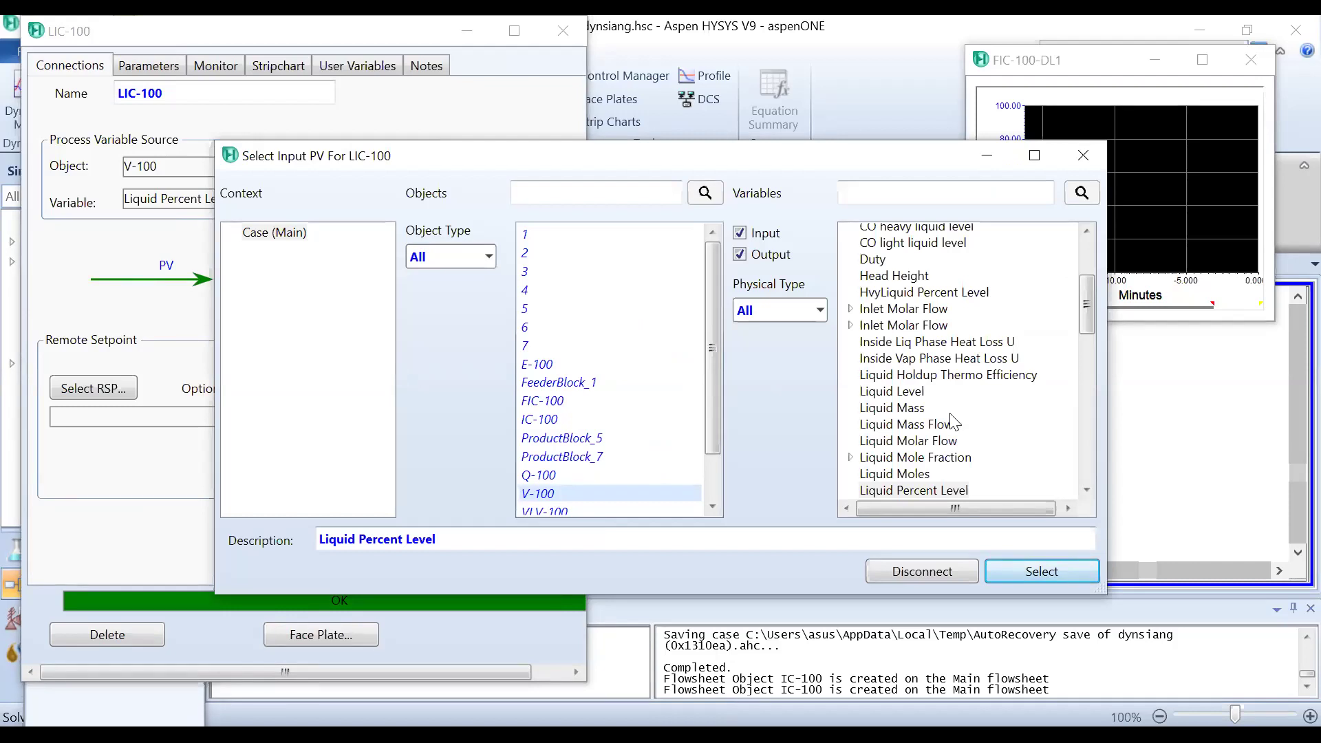
click(1087, 489)
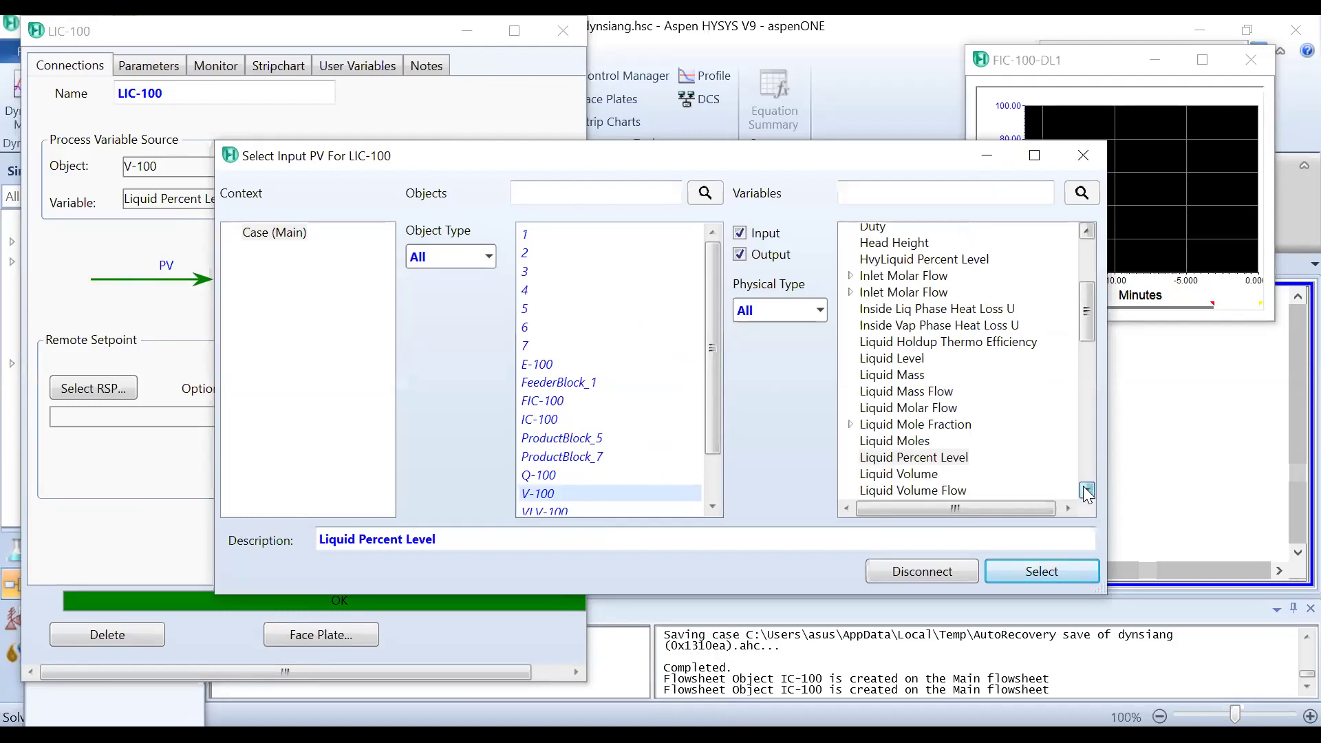
click(1087, 490)
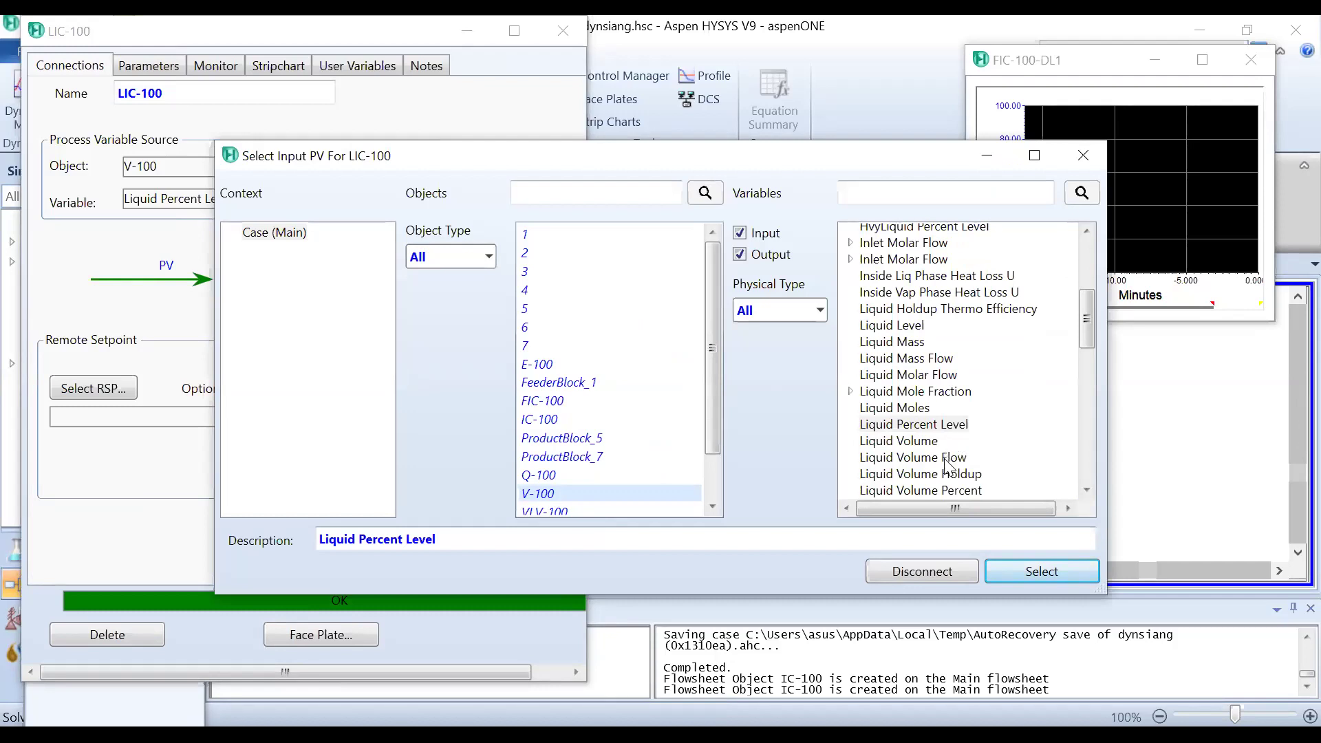
click(924, 426)
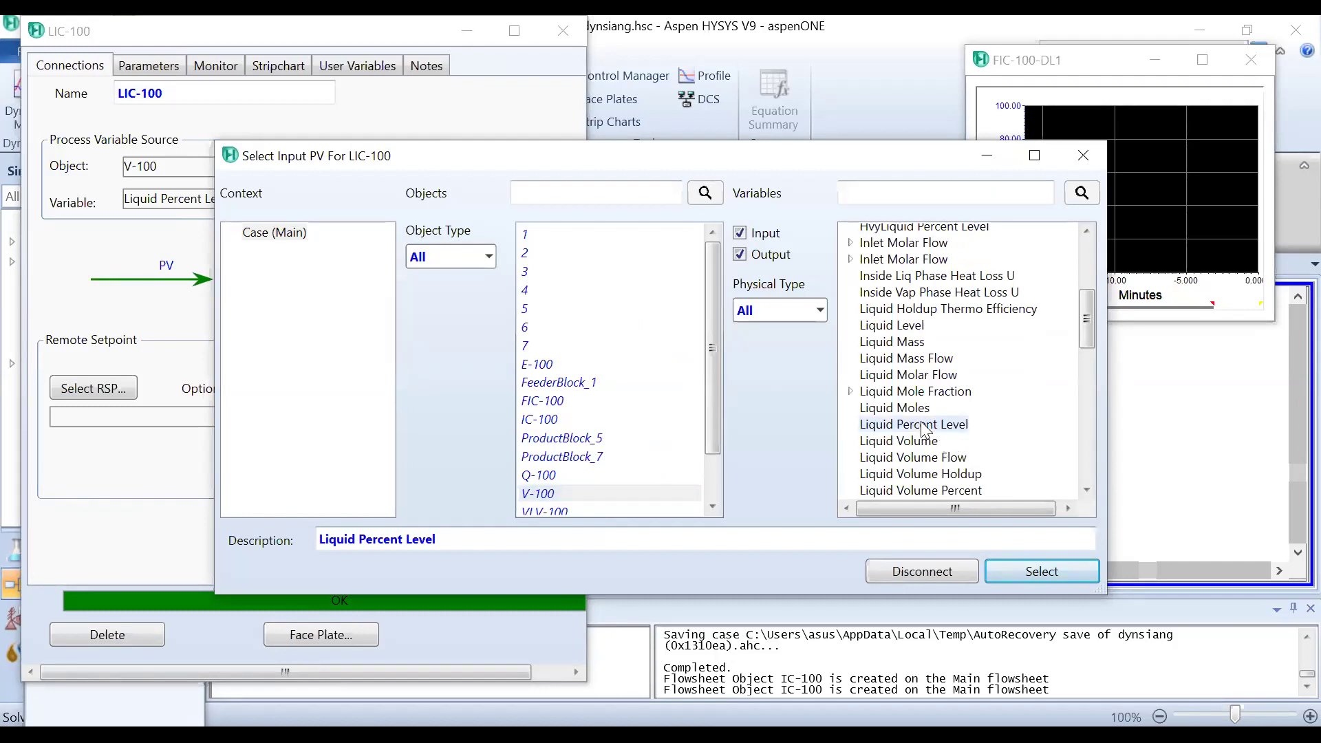
click(1032, 576)
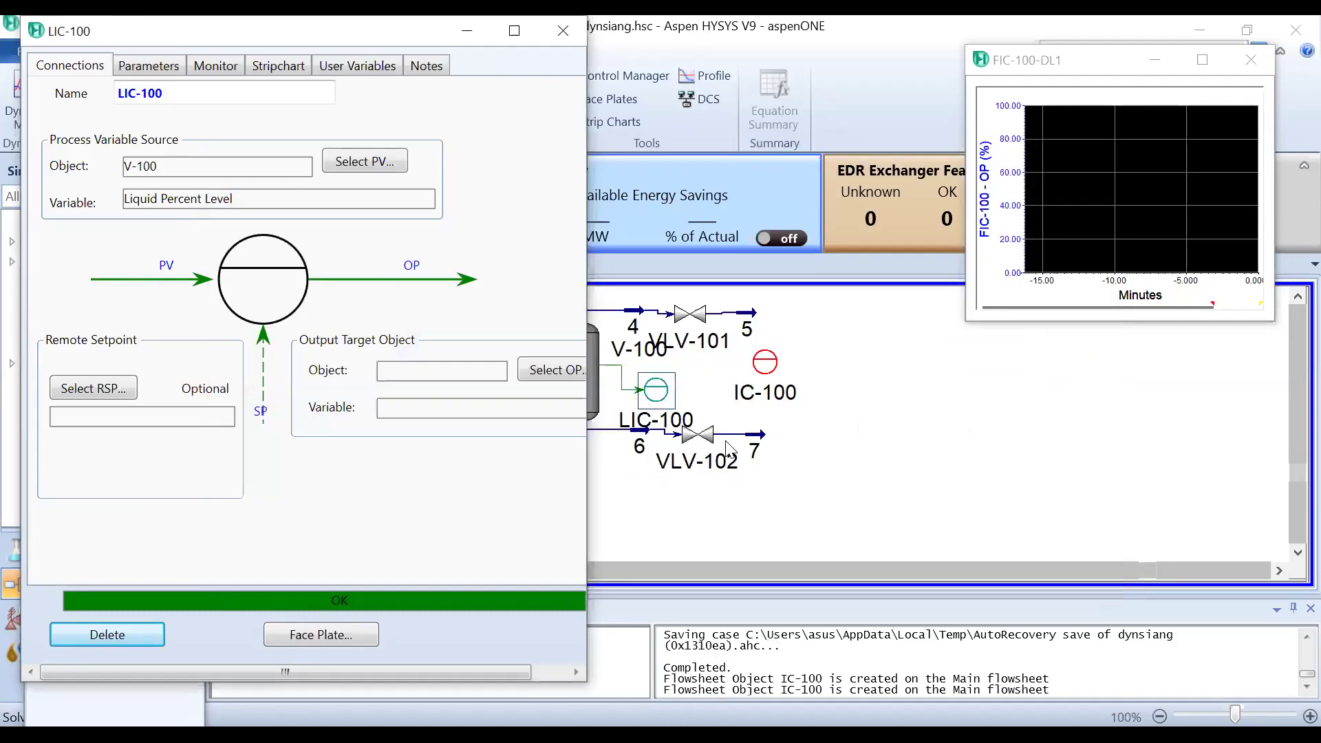
Step: Set the output target of LIC-100 to the Actuator Desired Position of VLV-102
click(557, 372)
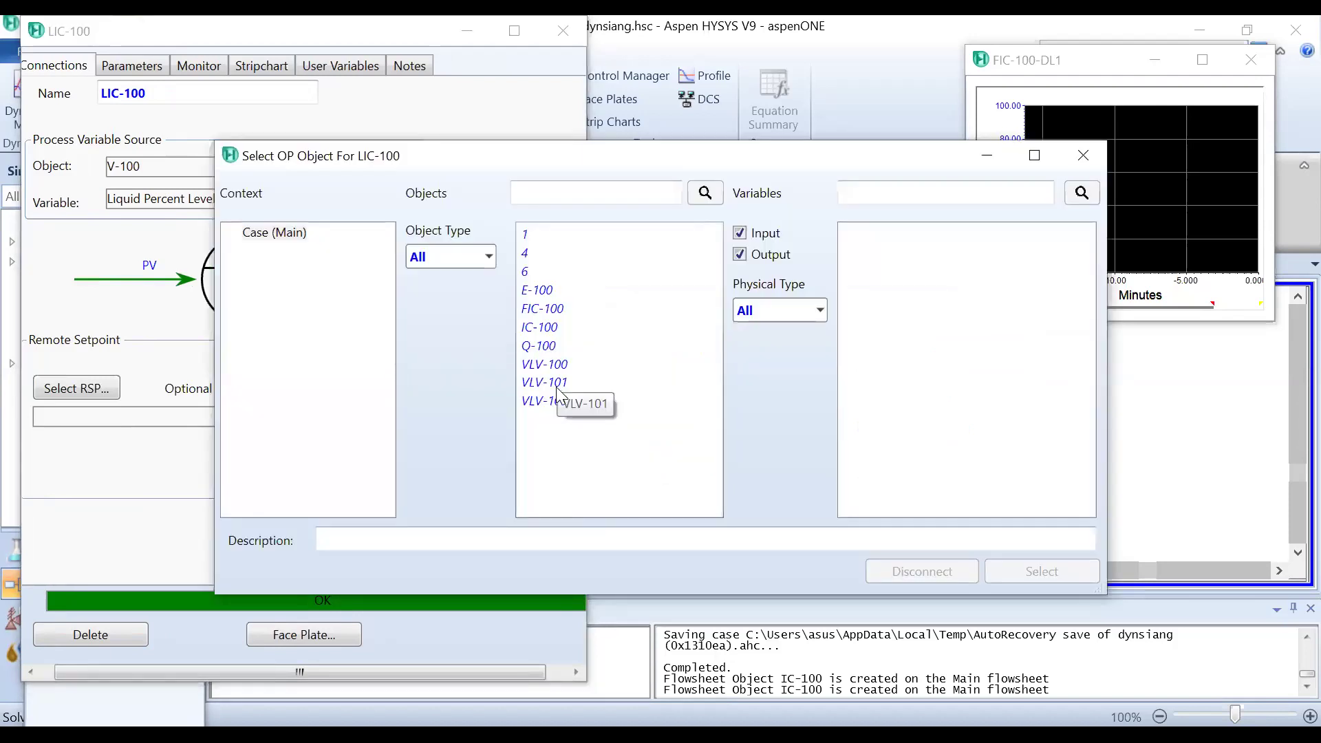
click(557, 401)
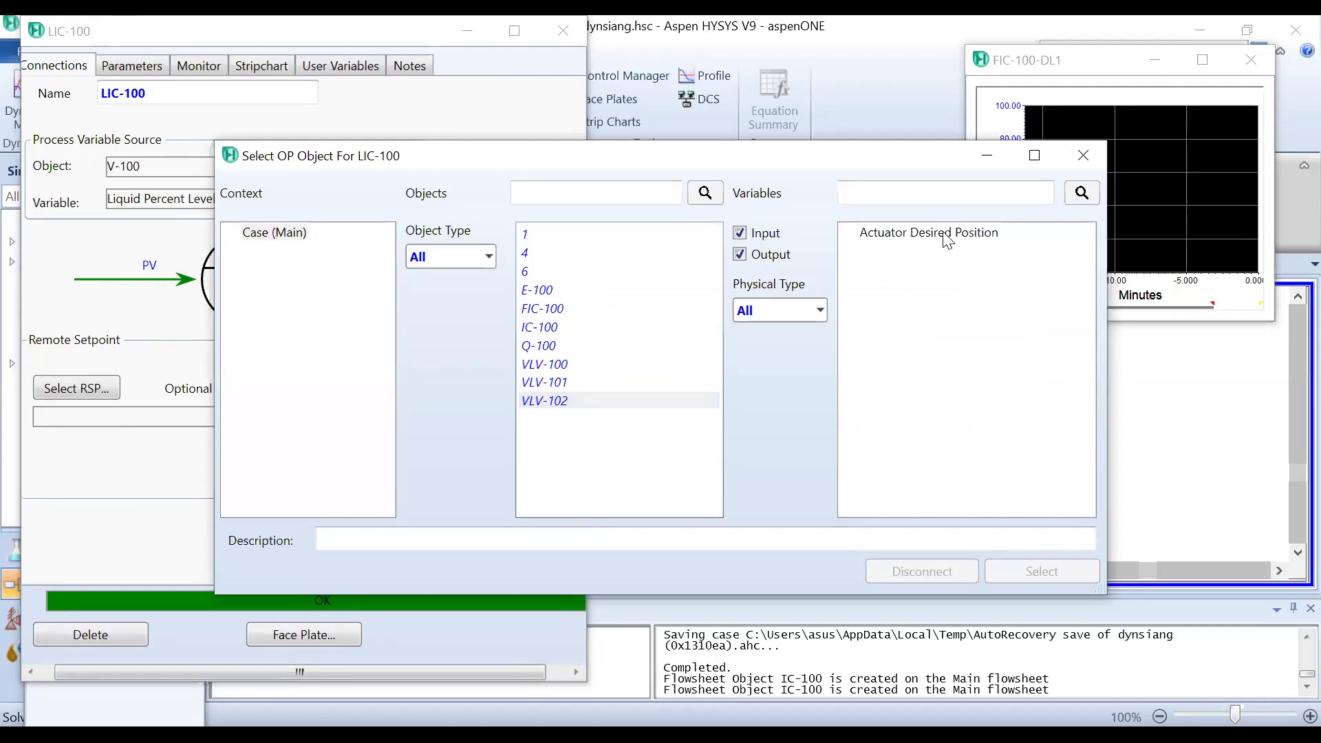
click(946, 236)
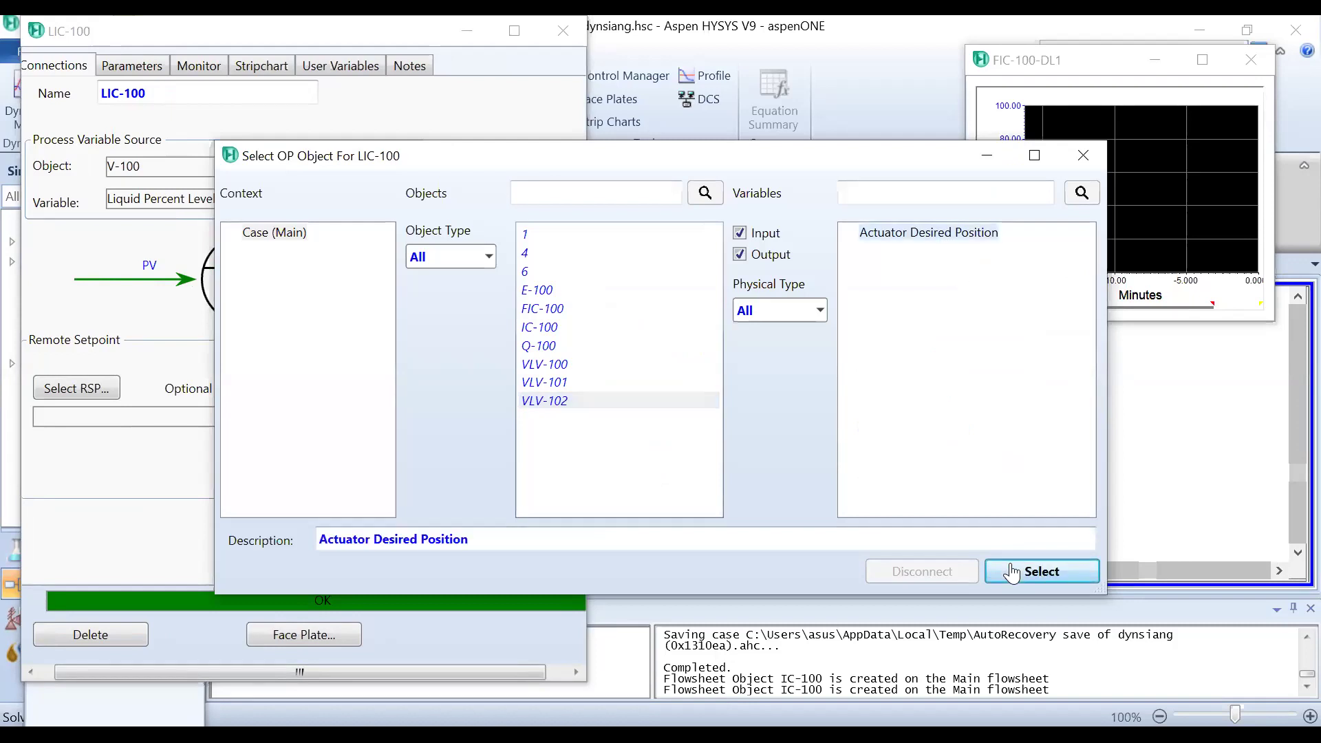
click(1015, 571)
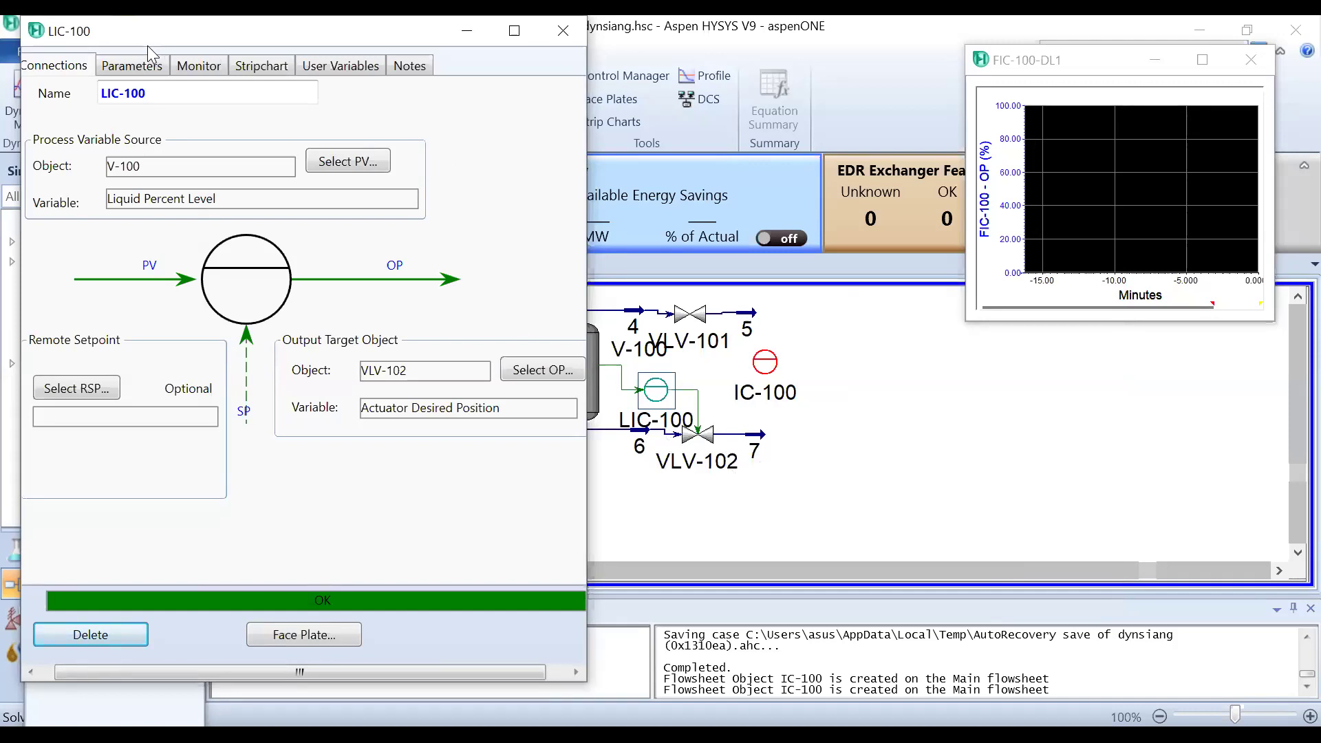
Step: Put the level controller LIC-100 in Auto mode and start its autotuner
click(133, 66)
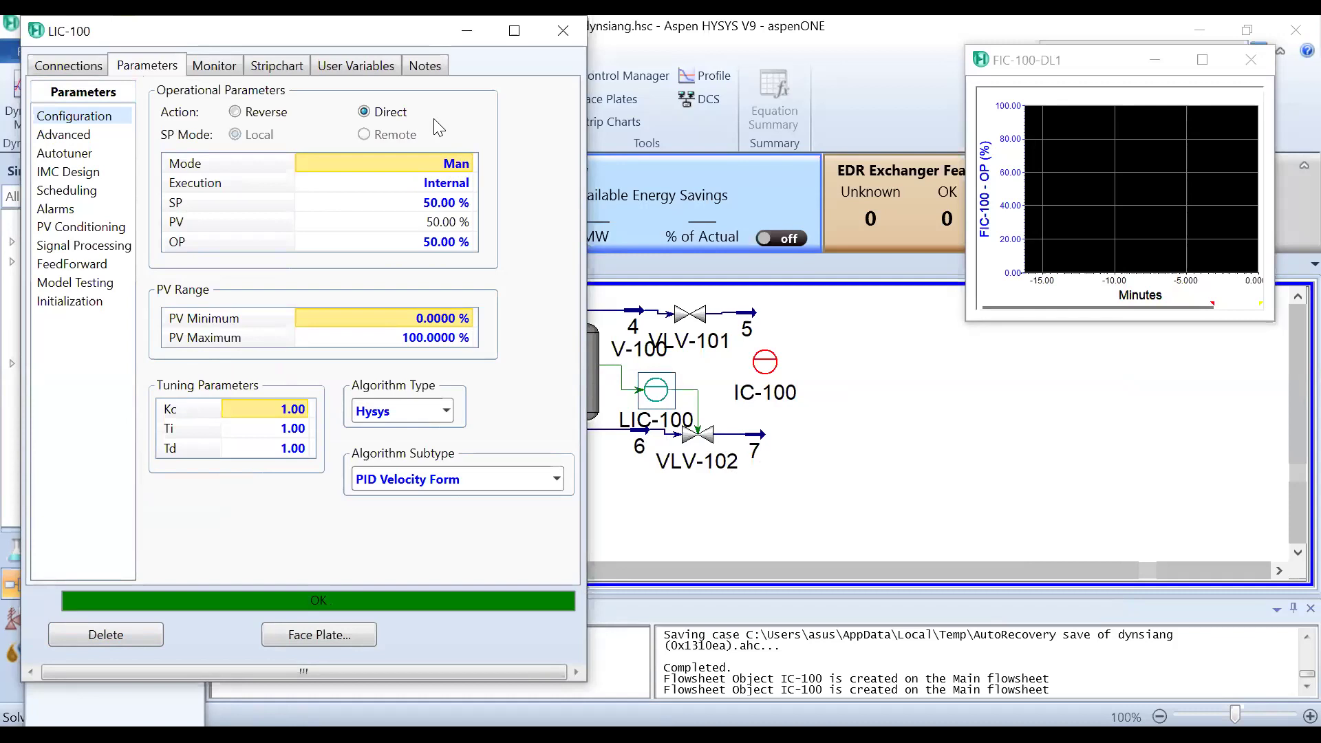
click(473, 165)
click(467, 164)
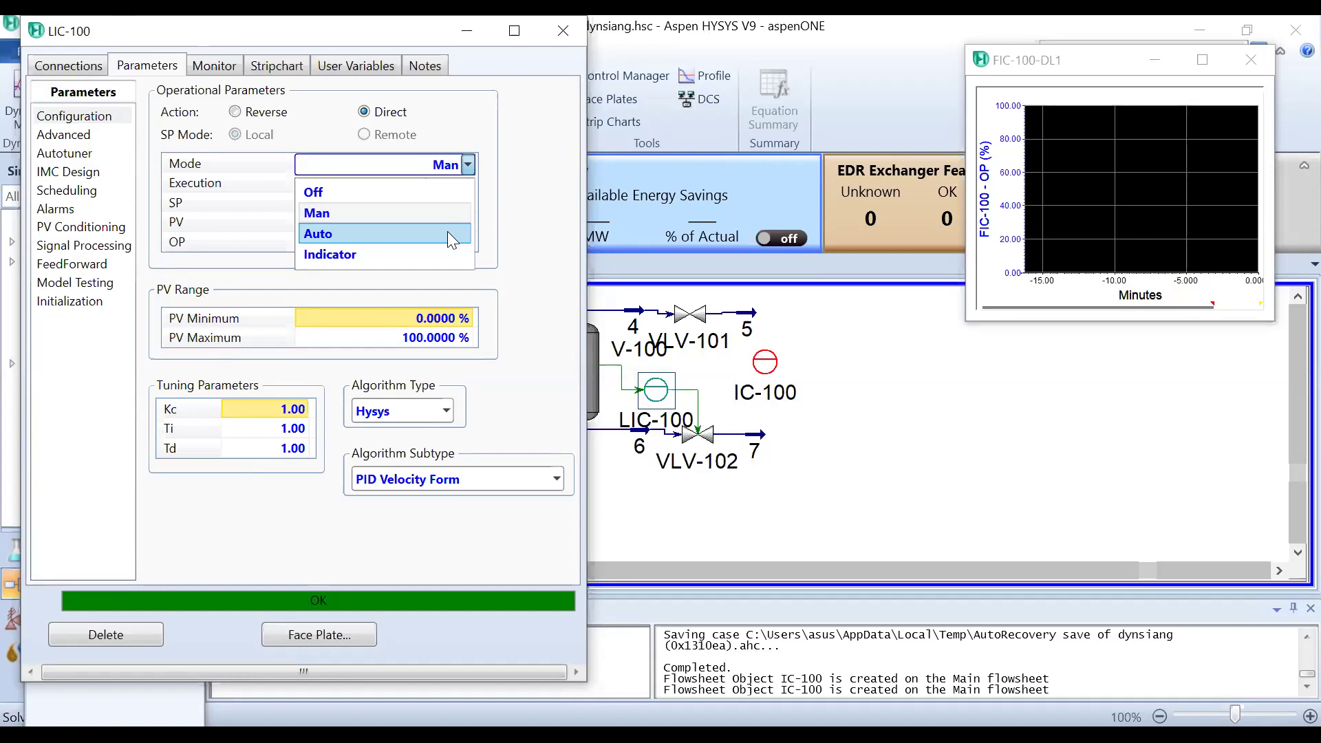
click(447, 231)
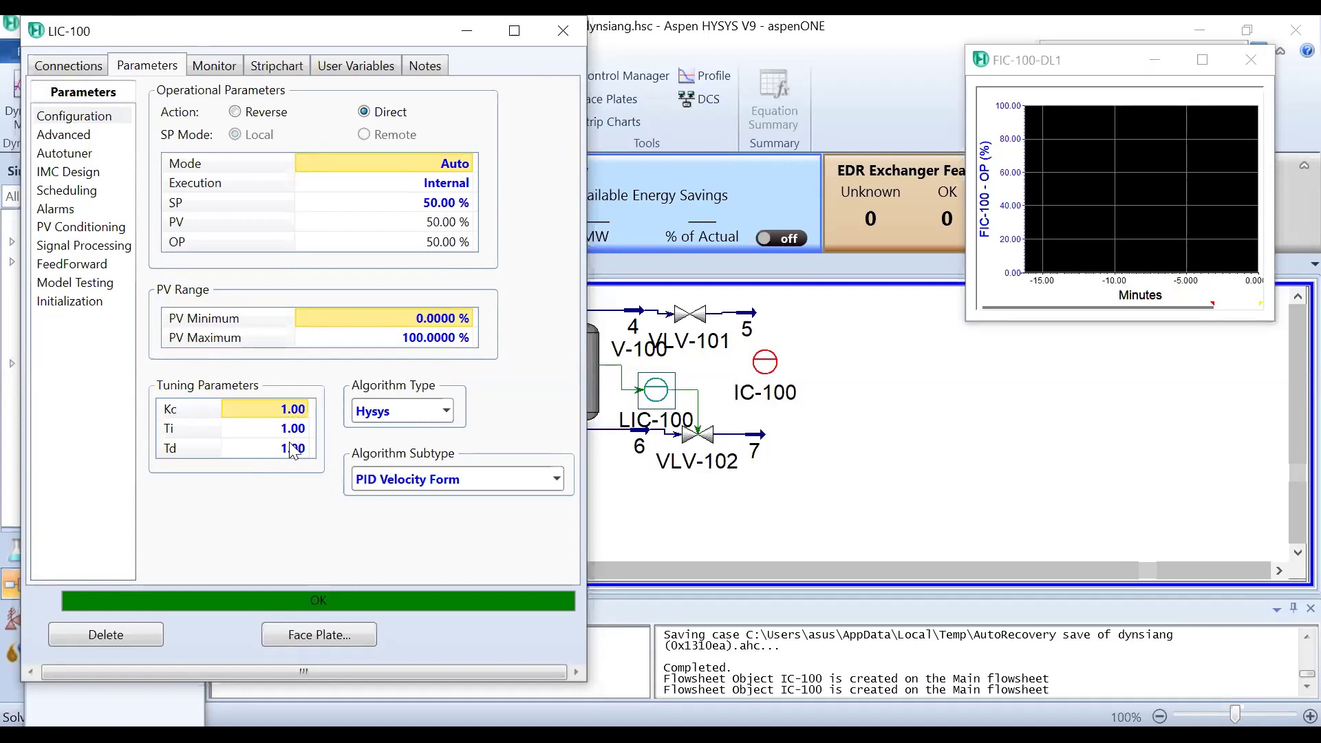
click(74, 154)
click(195, 358)
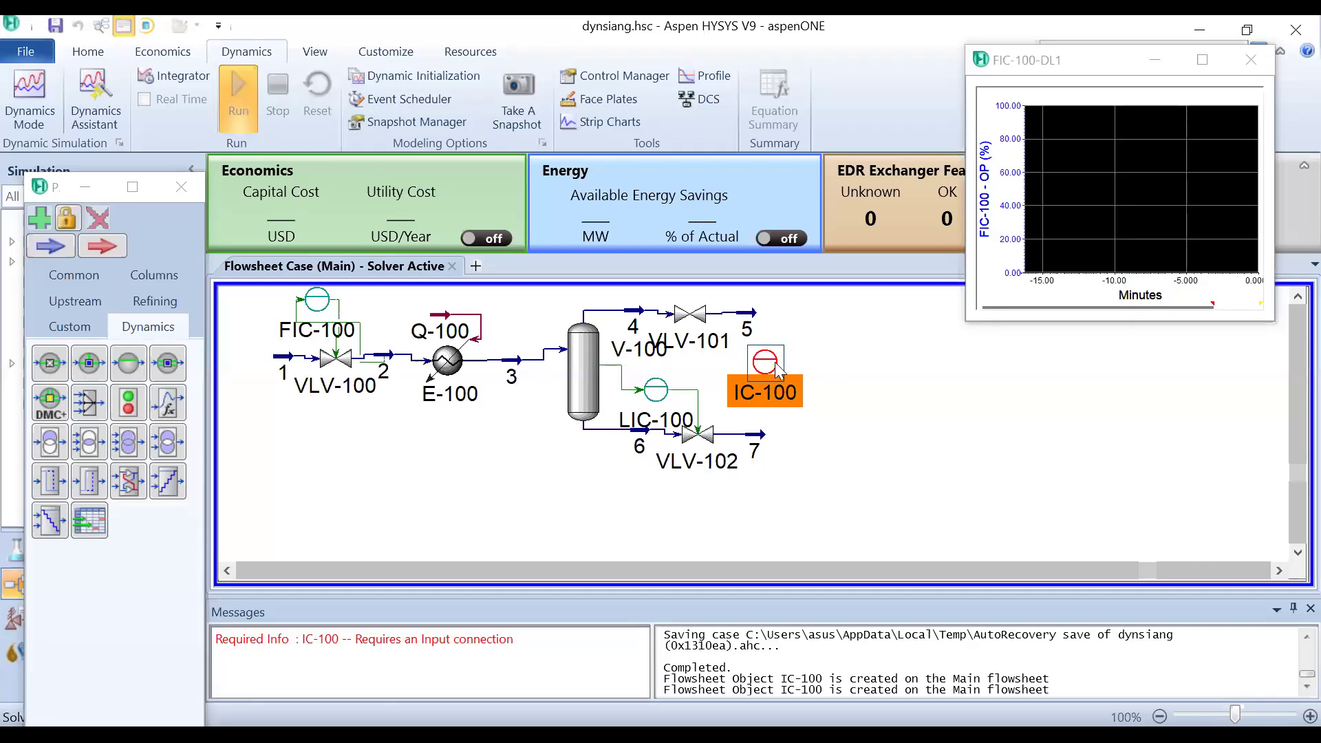
Step: Set the process variable source of the unconnected controller IC-100 to the Vessel Pressure of V-100
click(771, 368)
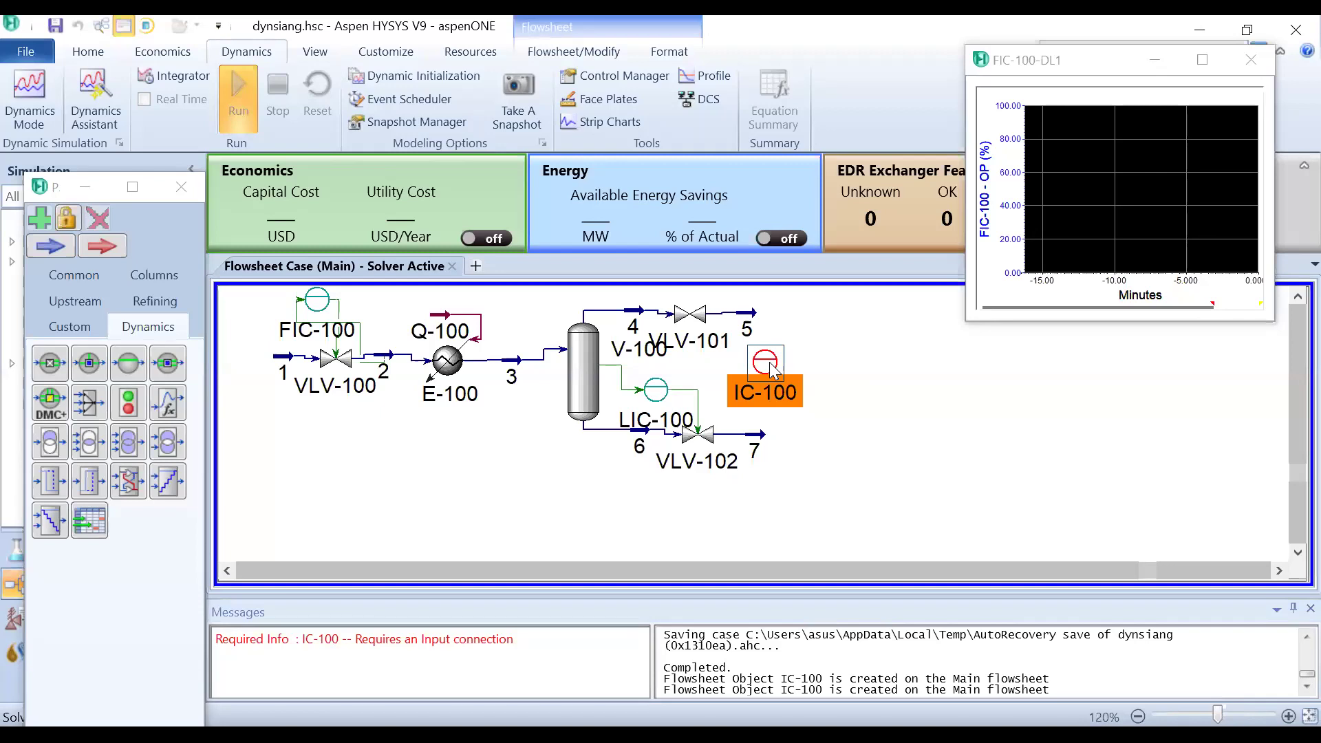
double_click(772, 368)
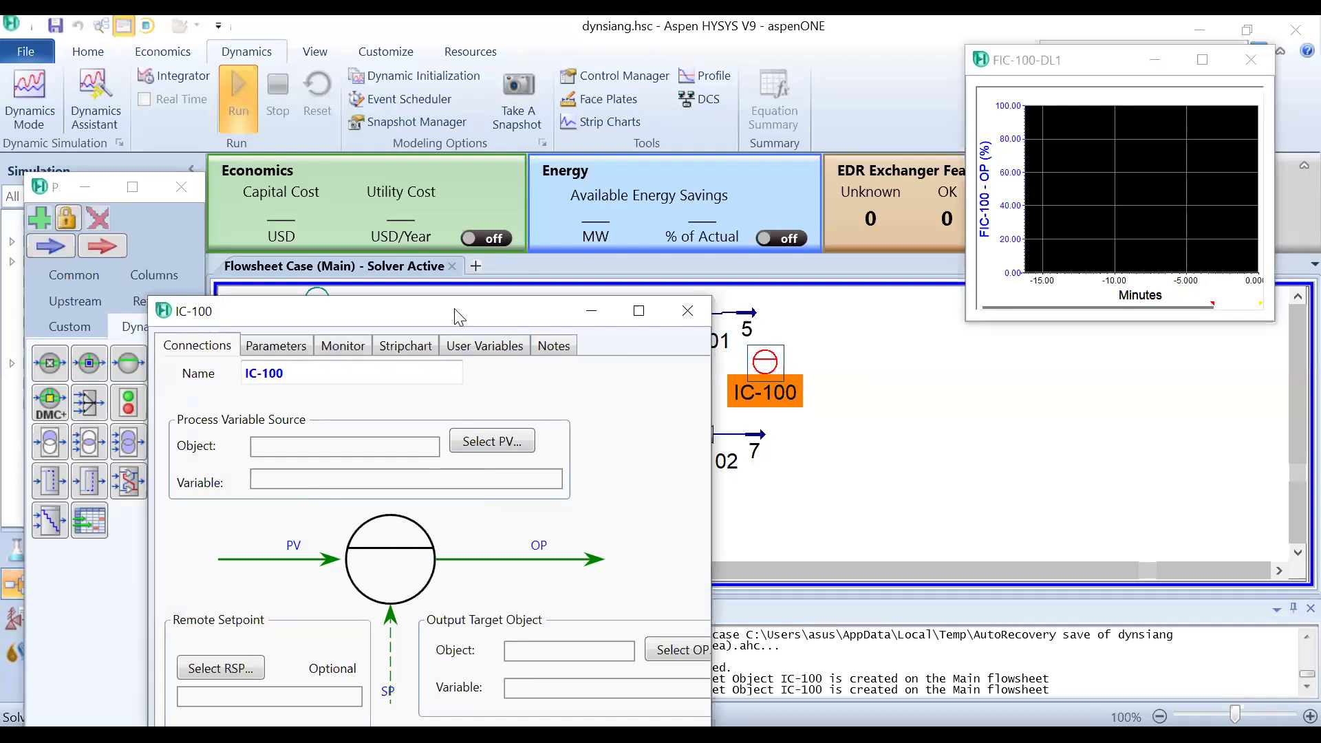
click(509, 441)
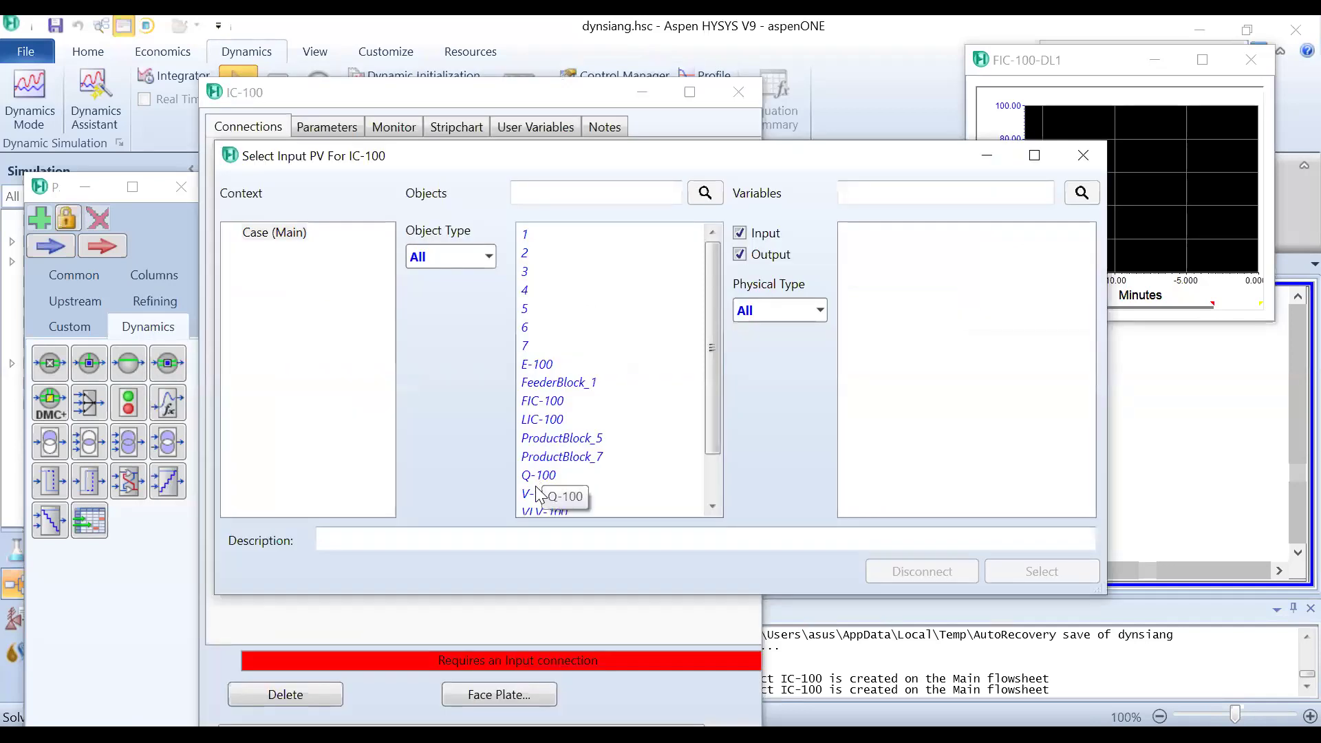
click(538, 494)
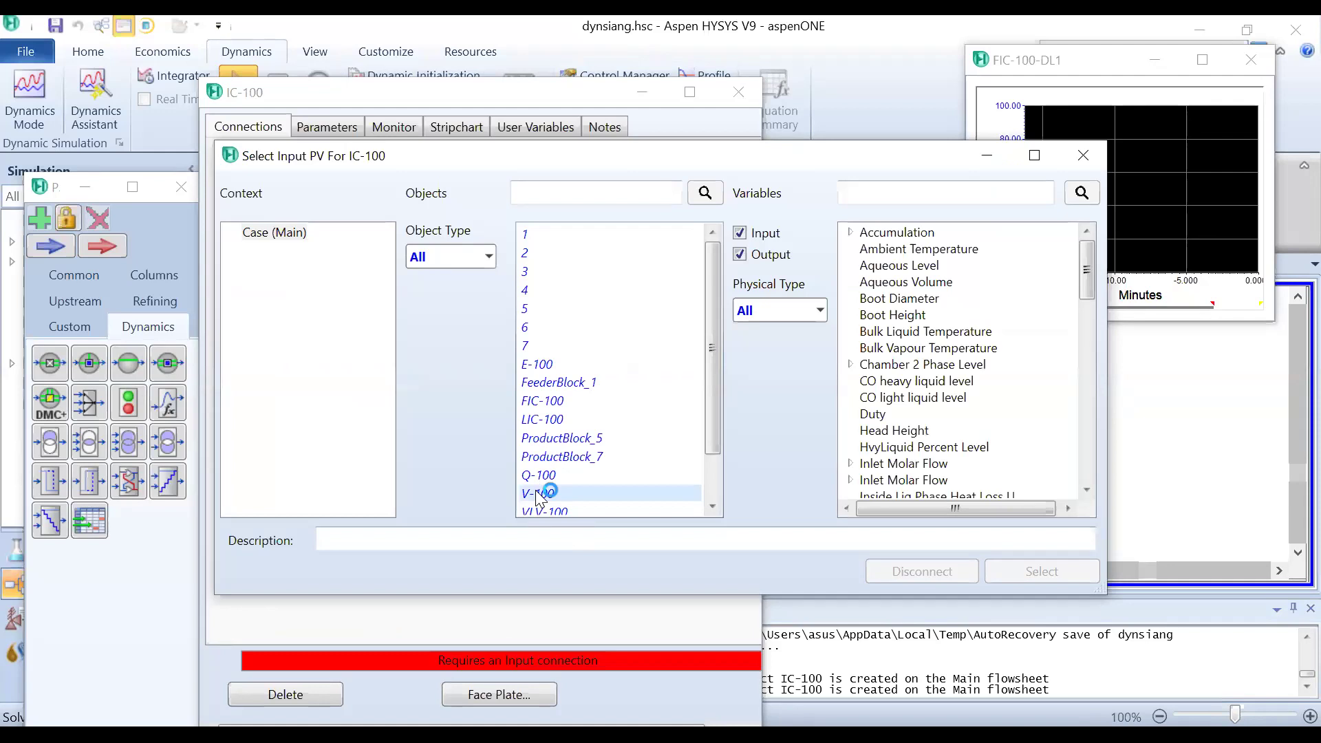
click(879, 351)
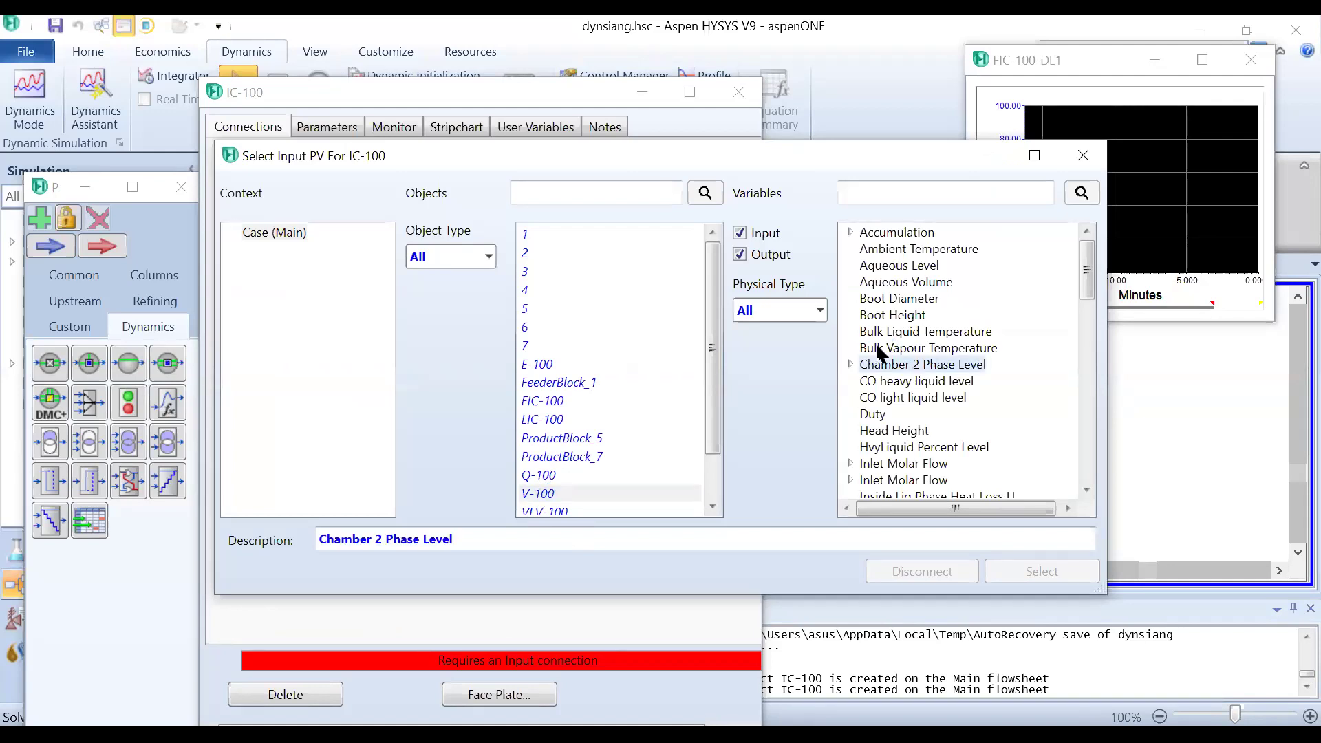
key(p)
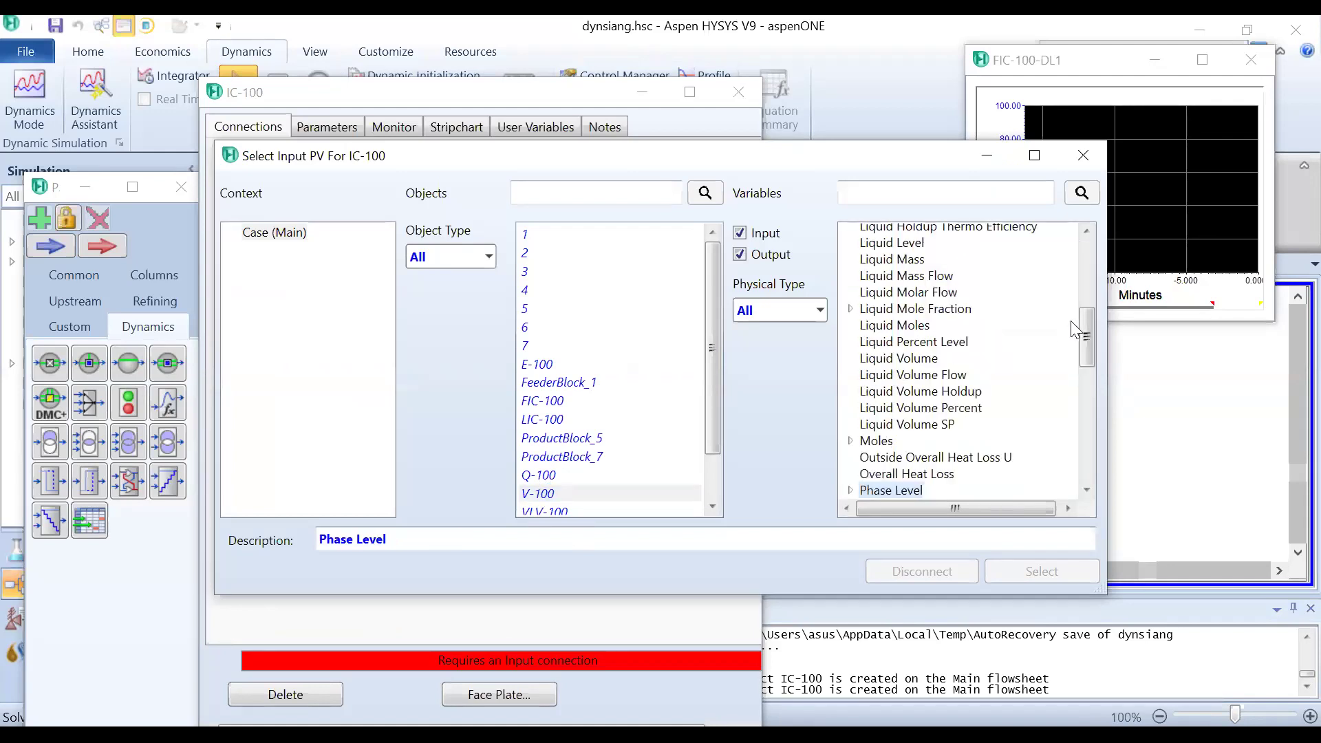
click(1086, 419)
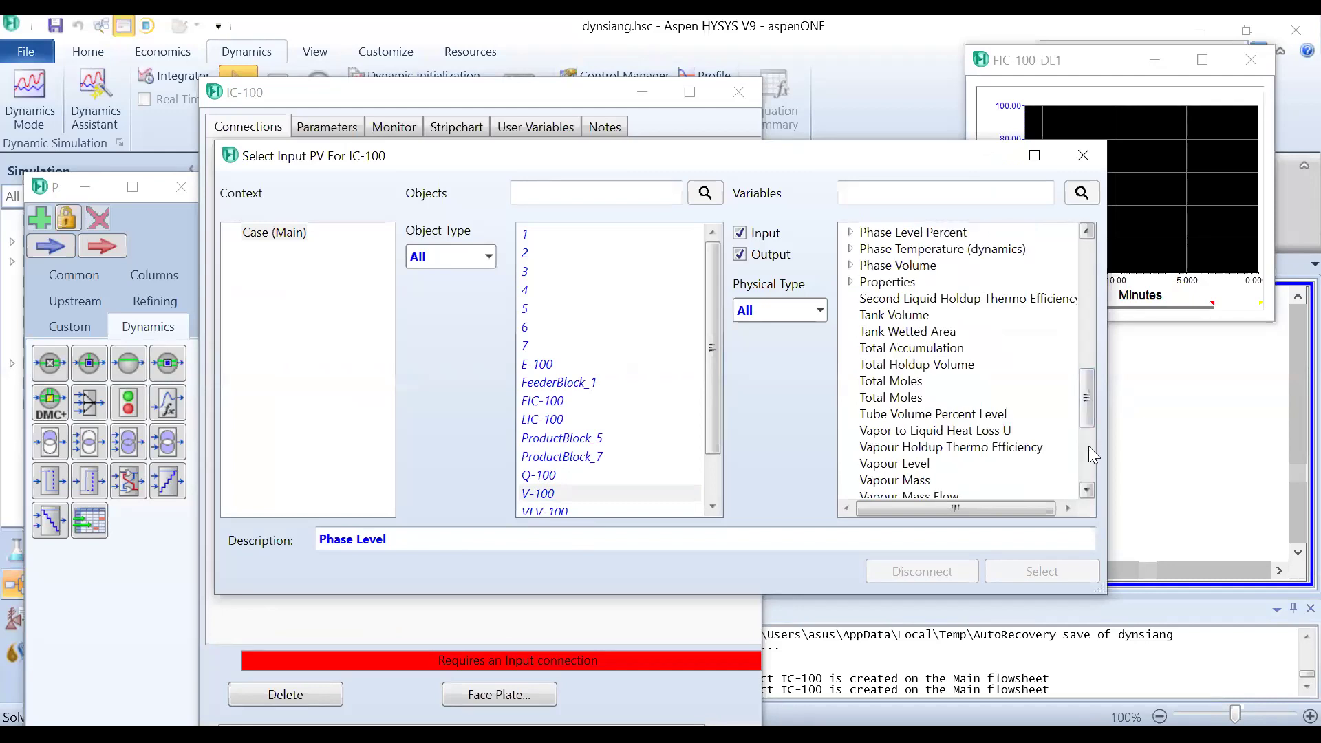
click(1086, 488)
click(1086, 488)
click(1086, 488)
click(1086, 488)
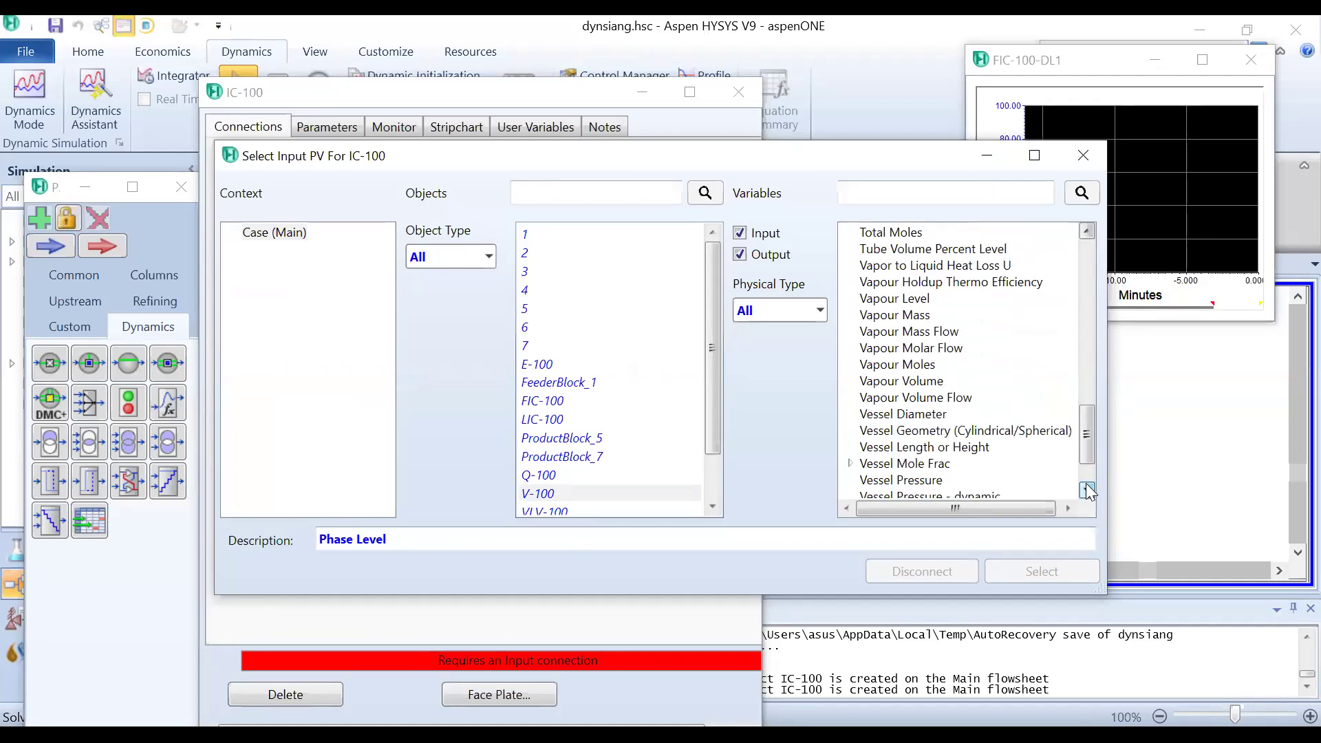
click(1086, 488)
click(1086, 489)
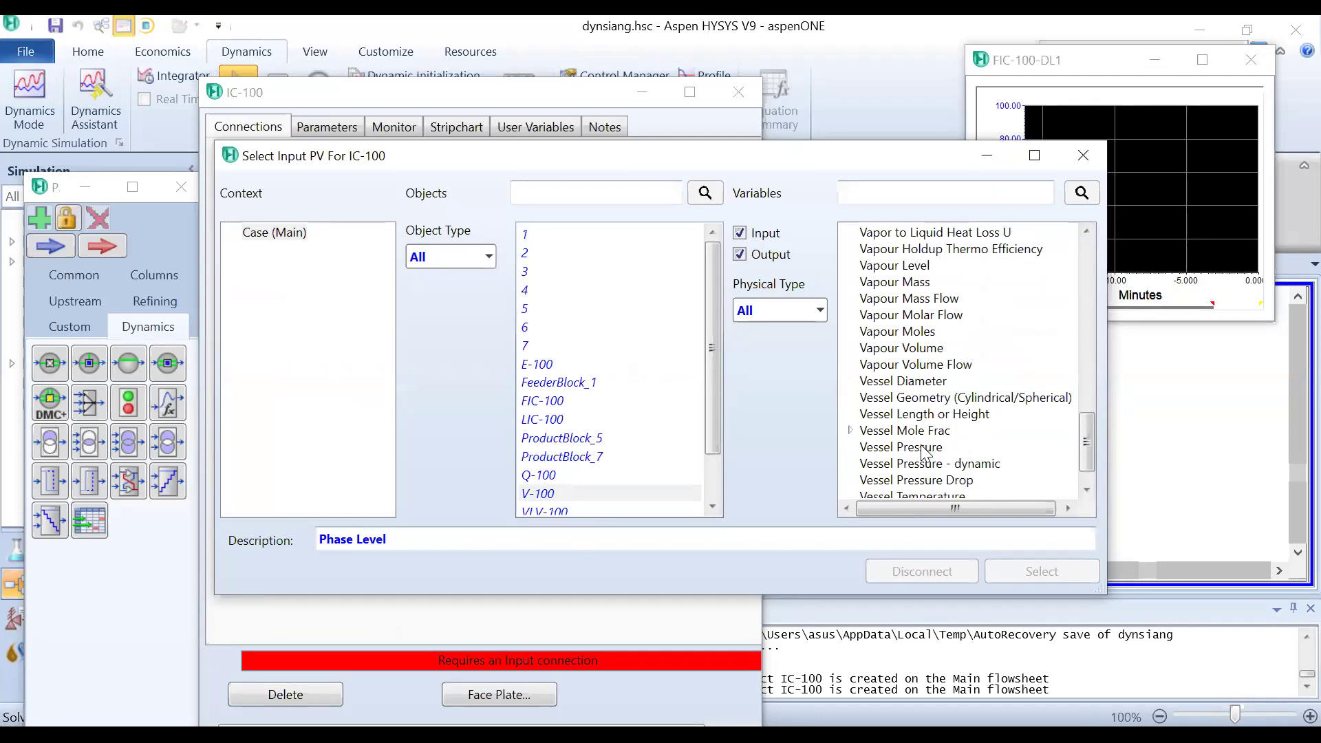
click(925, 448)
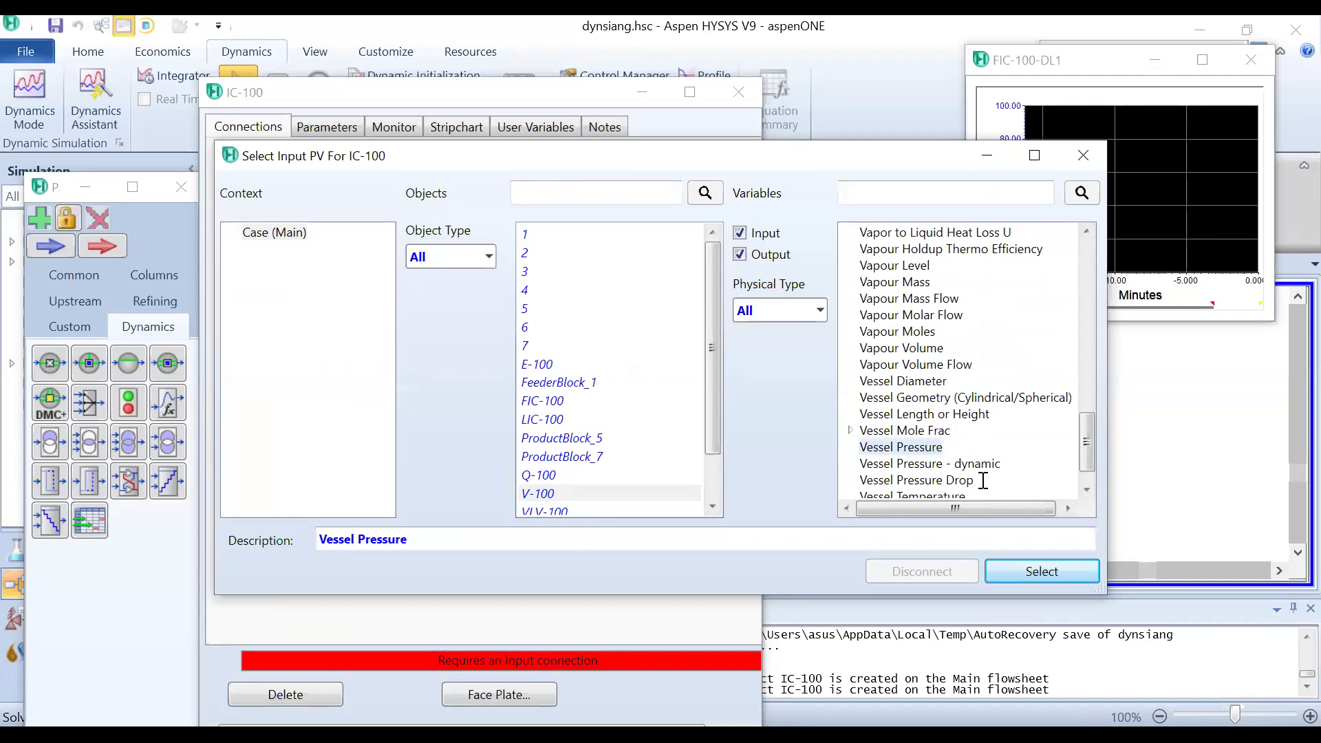
click(1026, 573)
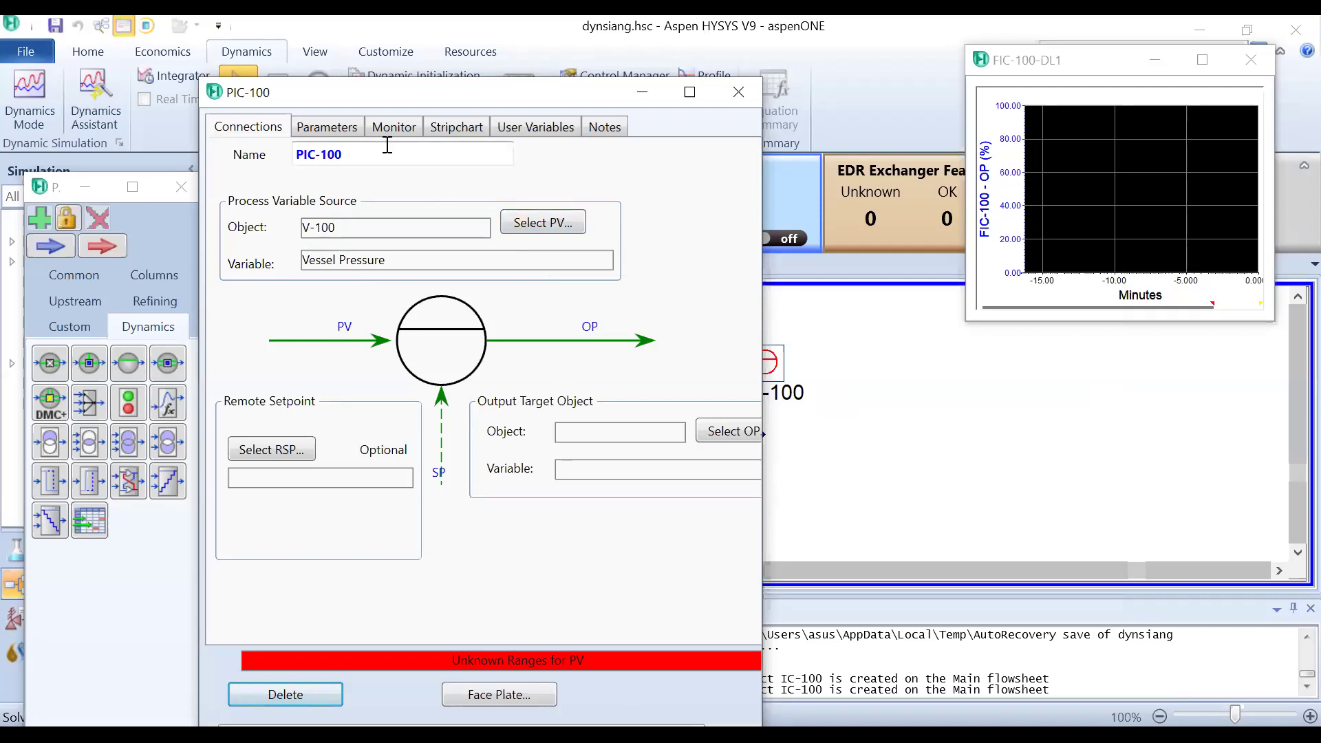
Step: Set the PV range of the pressure controller PIC-100 to a minimum of 0 kPa and a maximum of 20000 kPa
click(339, 128)
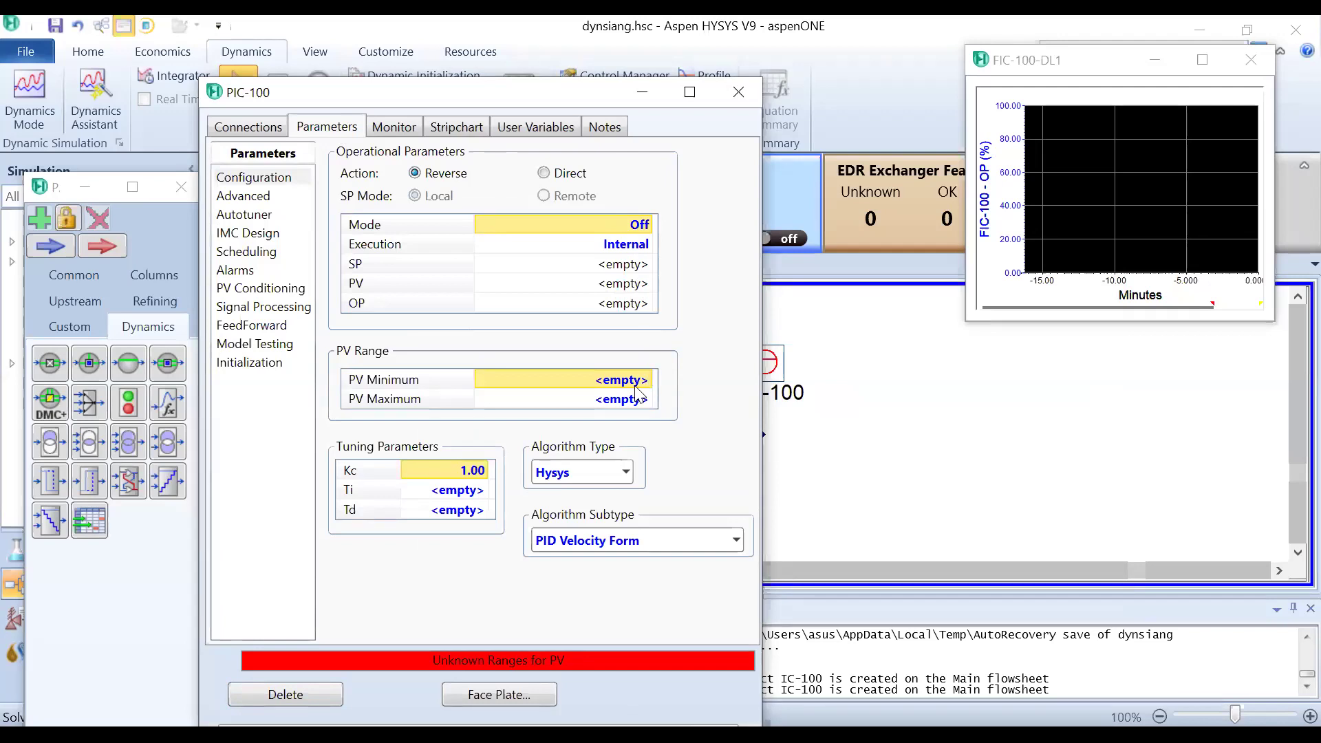
text(0)
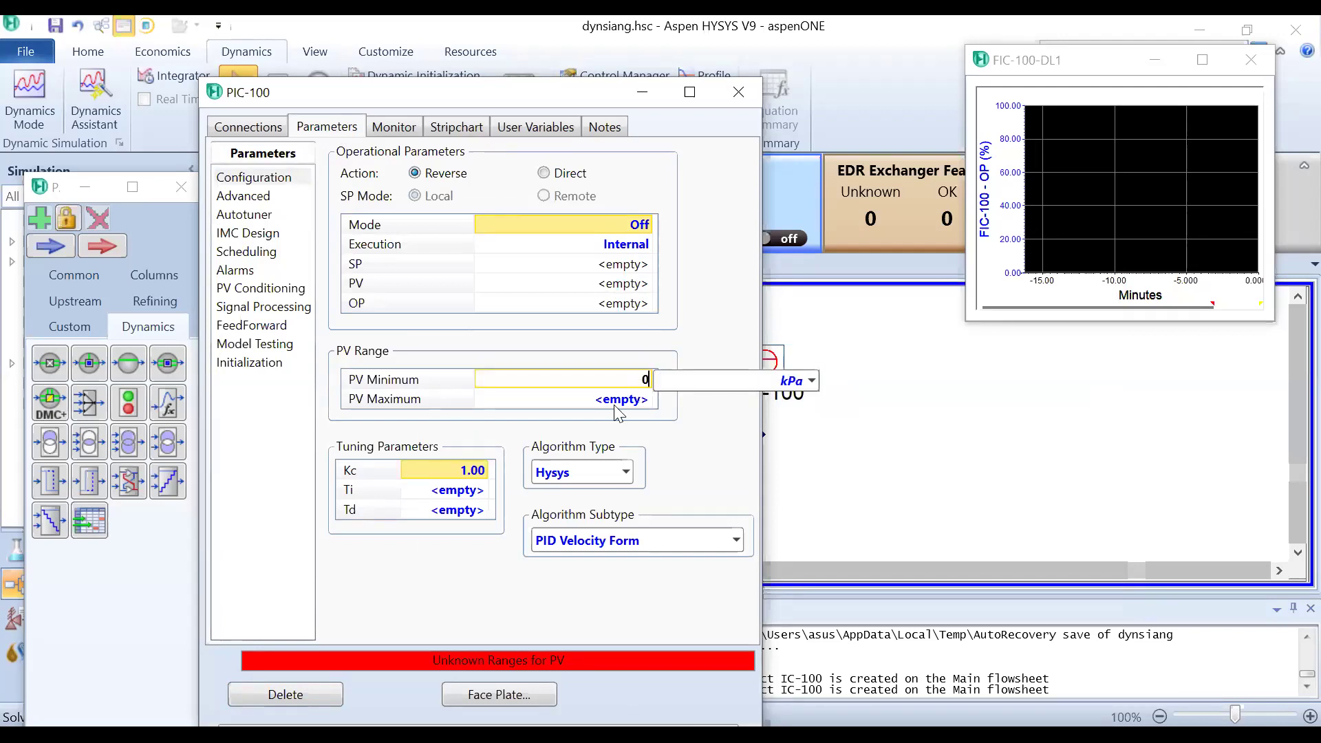
click(616, 407)
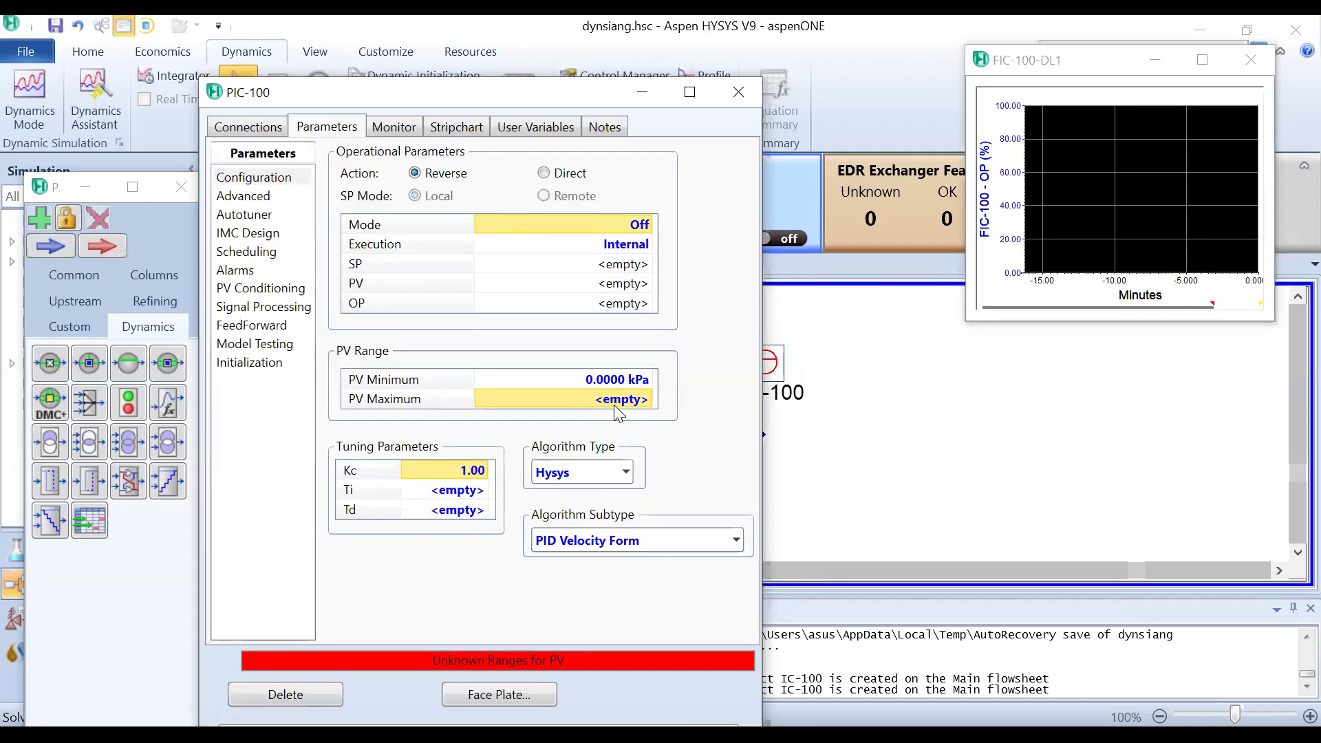
text(20000)
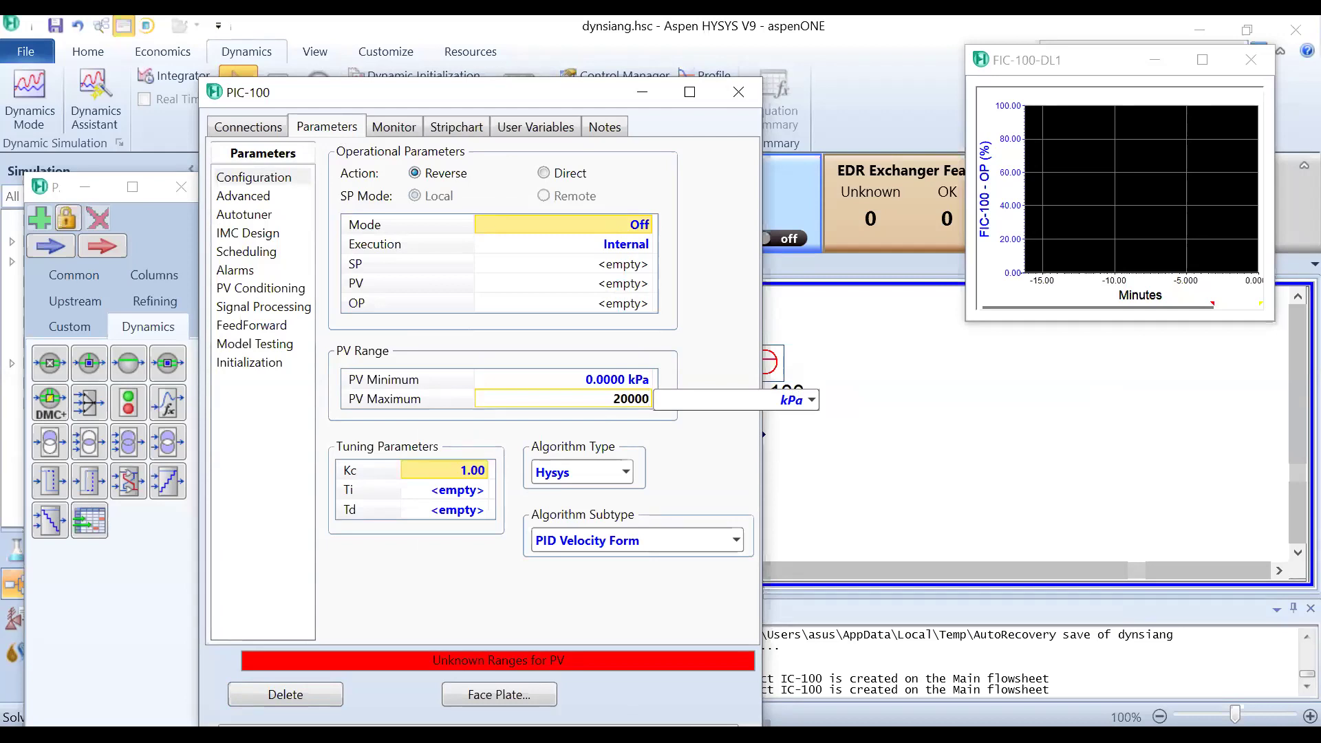
key(BackSpace)
key(BackSpace)
key(BackSpace)
key(BackSpace)
key(BackSpace)
text(15000)
key(BackSpace)
key(BackSpace)
key(BackSpace)
key(BackSpace)
key(BackSpace)
text(20000)
key(Return)
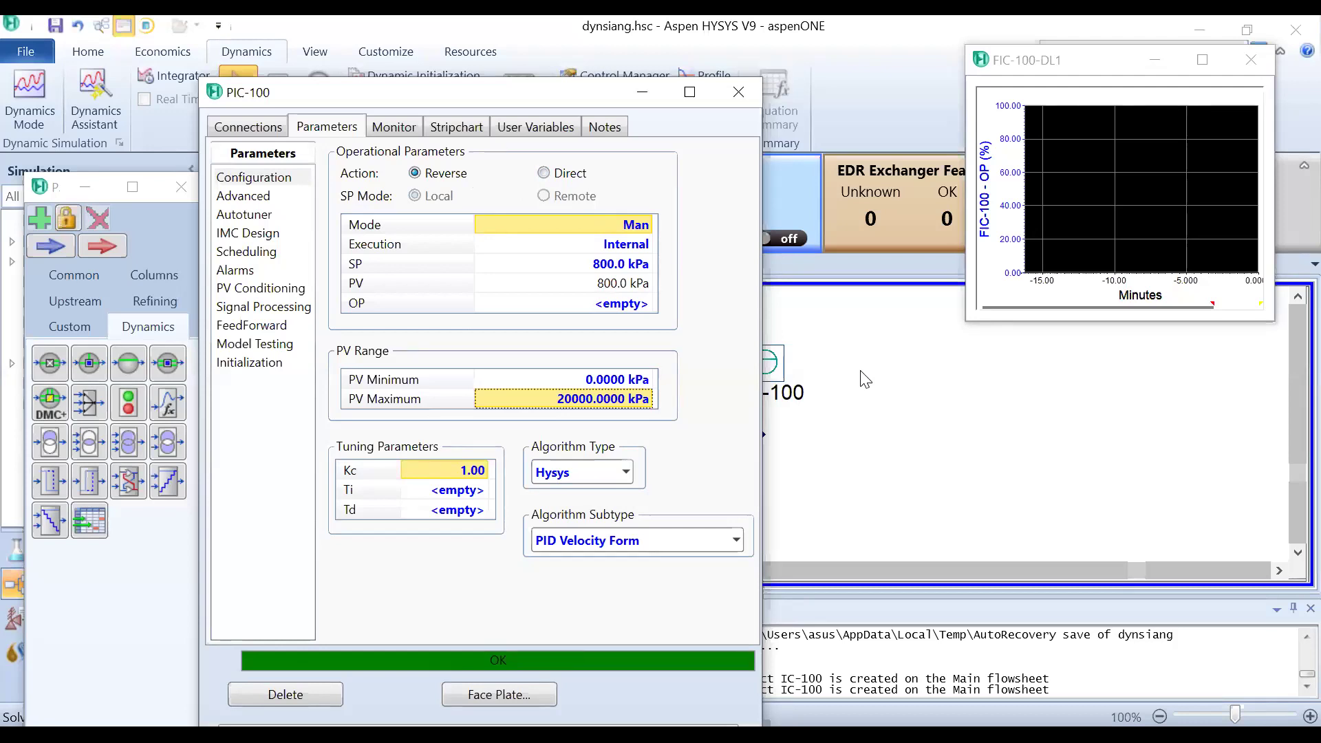
Step: Set the pressure controller PIC-100 to Direct action and Auto mode with a Ti of 1 minute
click(566, 180)
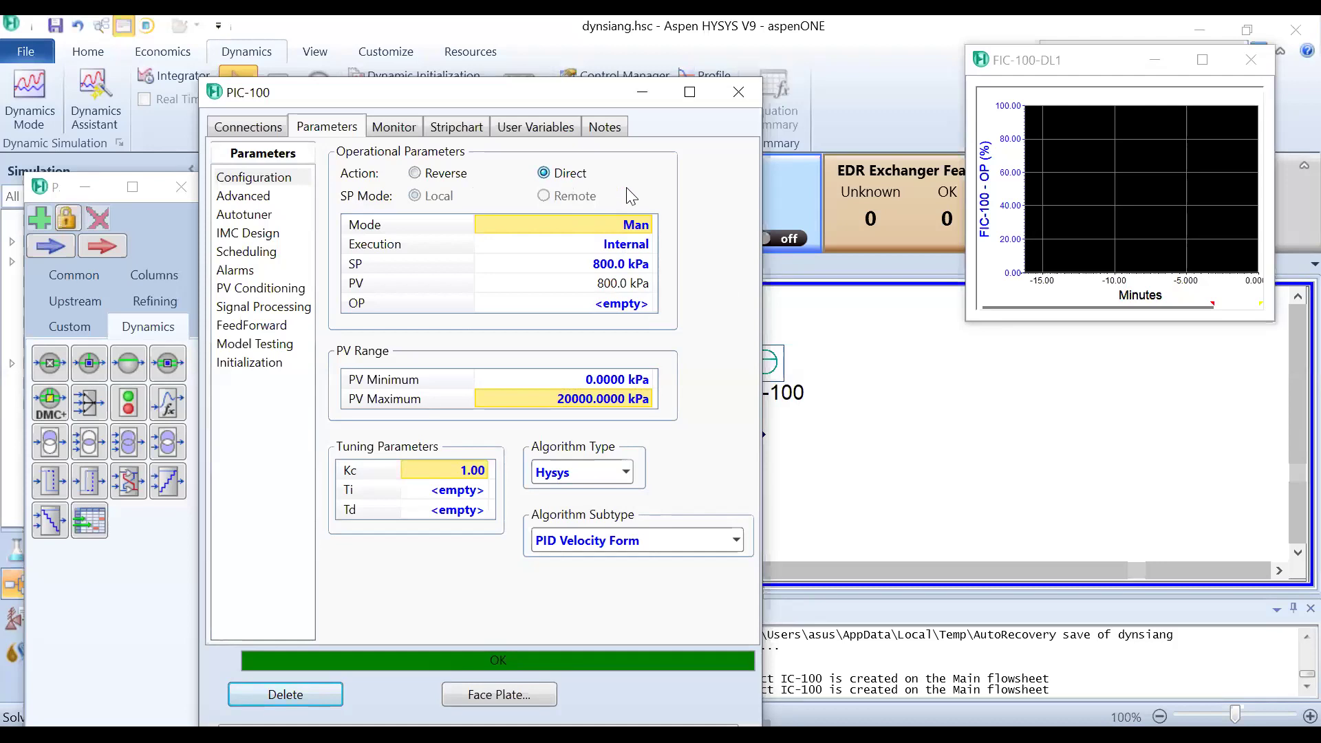
click(646, 230)
click(646, 227)
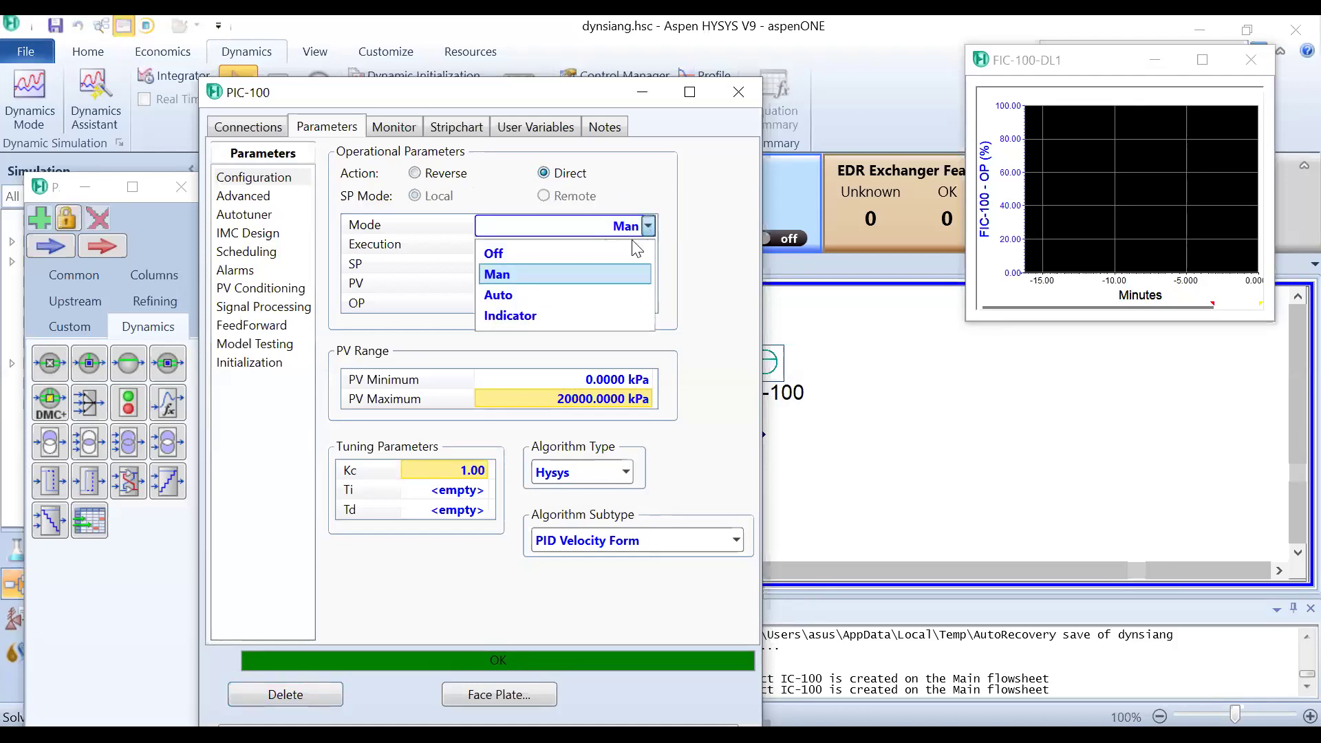
click(604, 299)
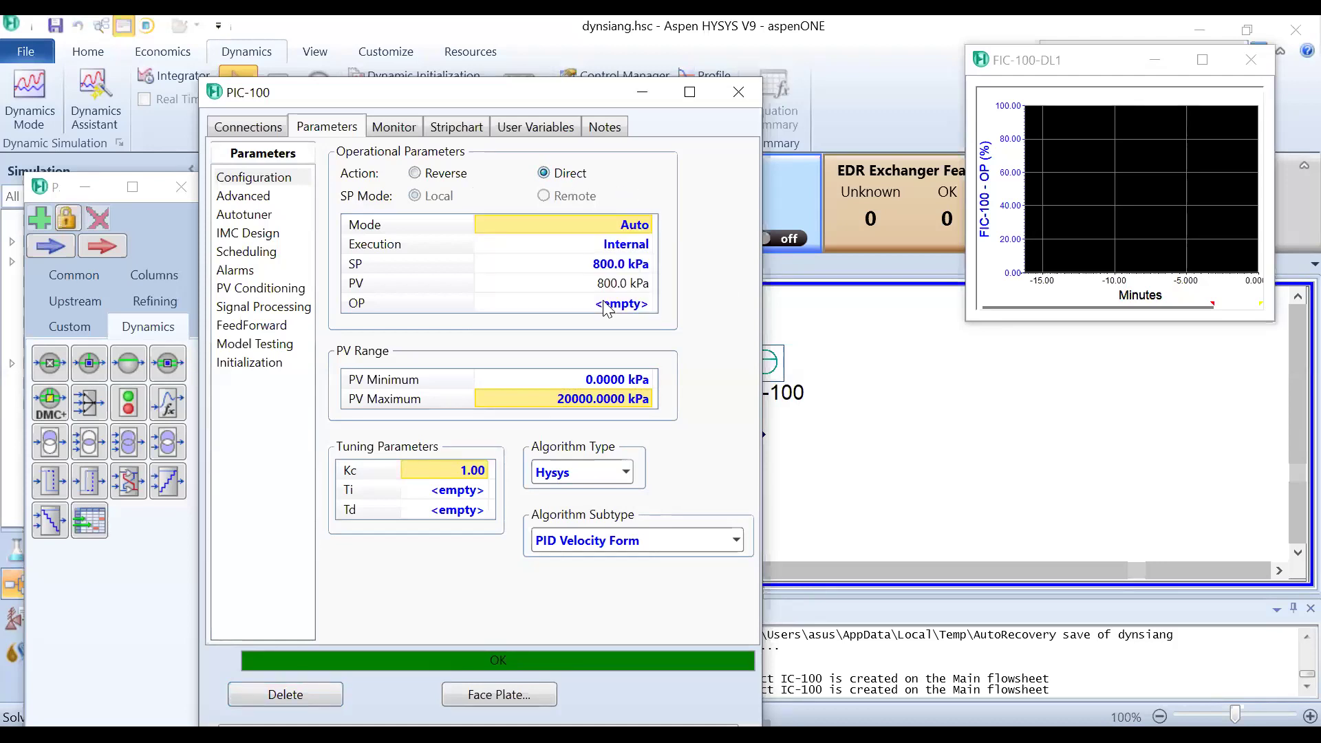
click(458, 494)
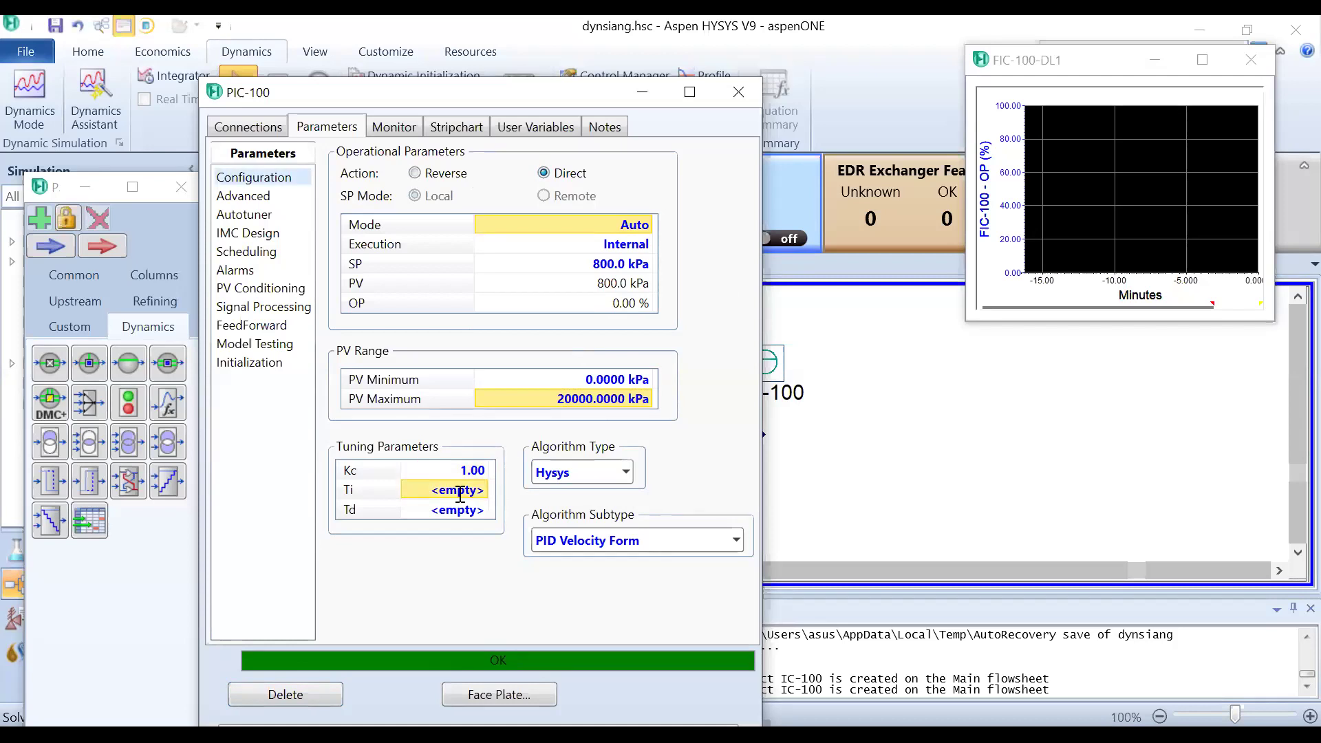
text(1)
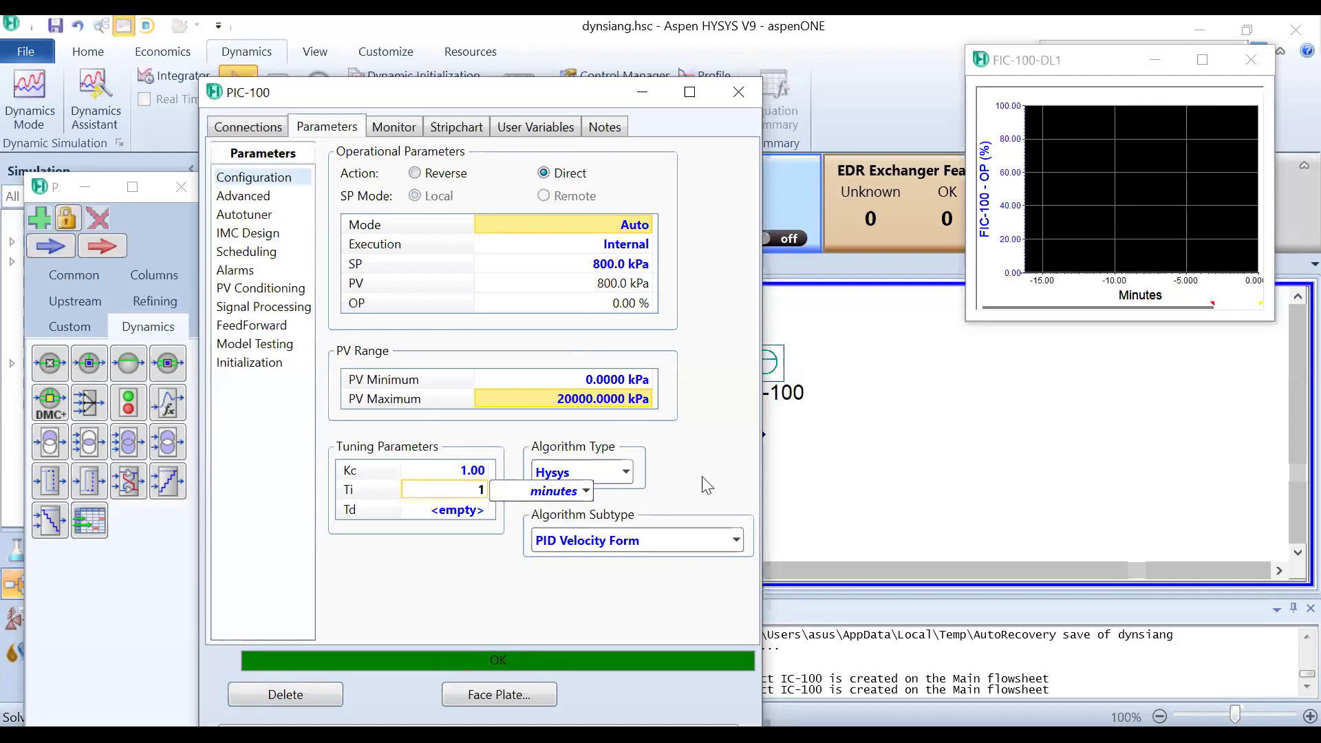
key(Return)
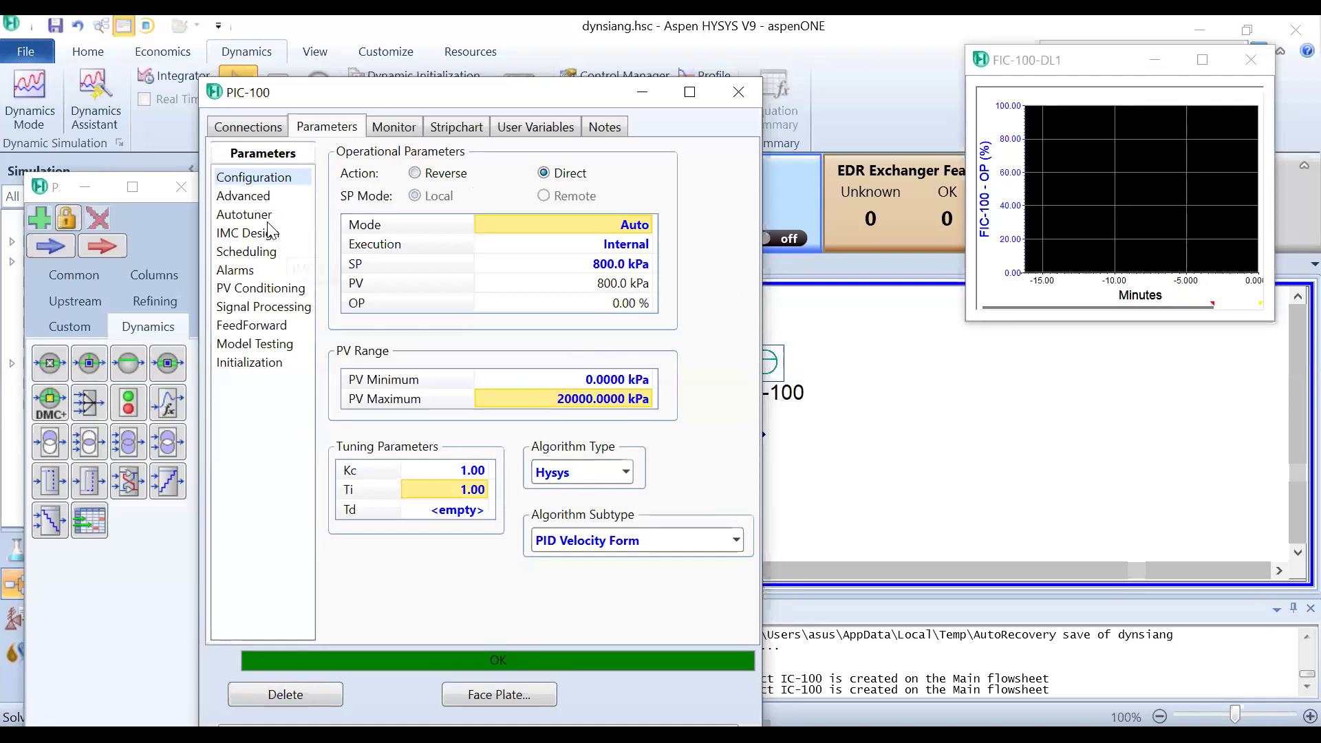
Step: Try to start the autotuner of the pressure controller PIC-100
click(260, 198)
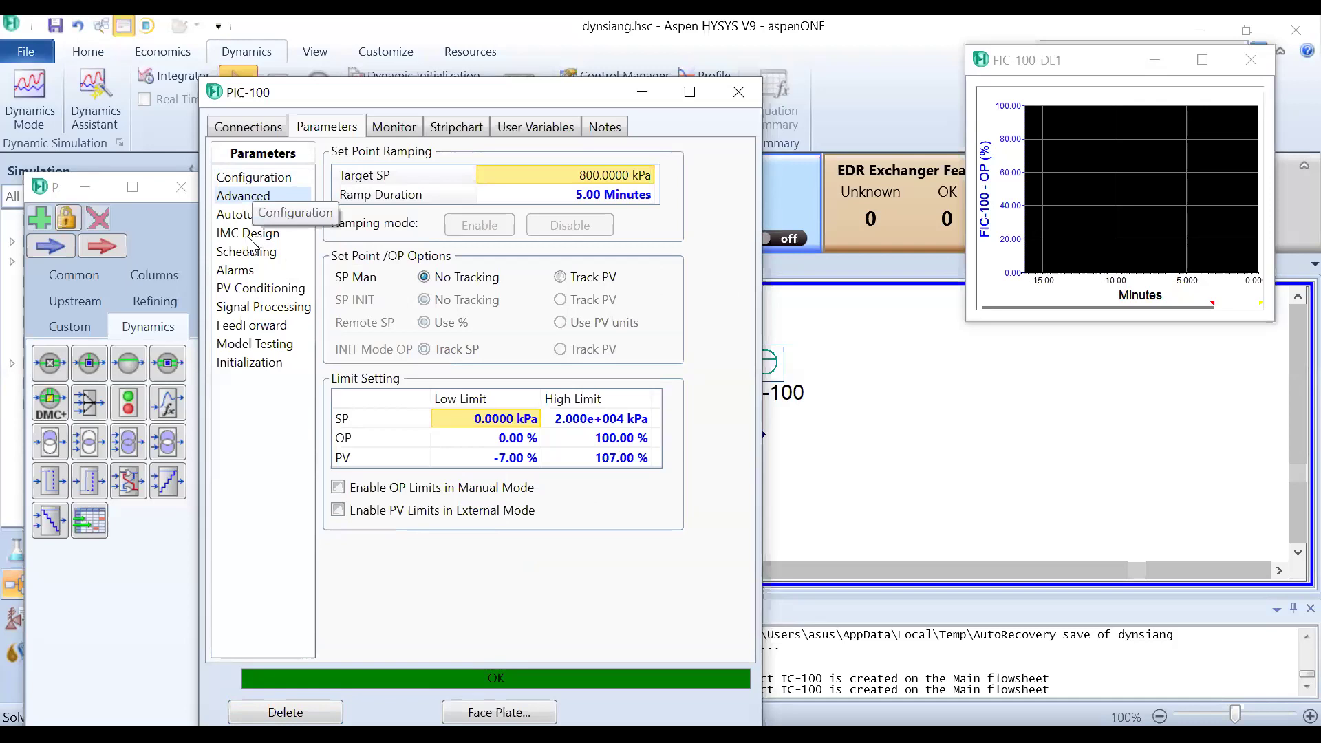
click(254, 180)
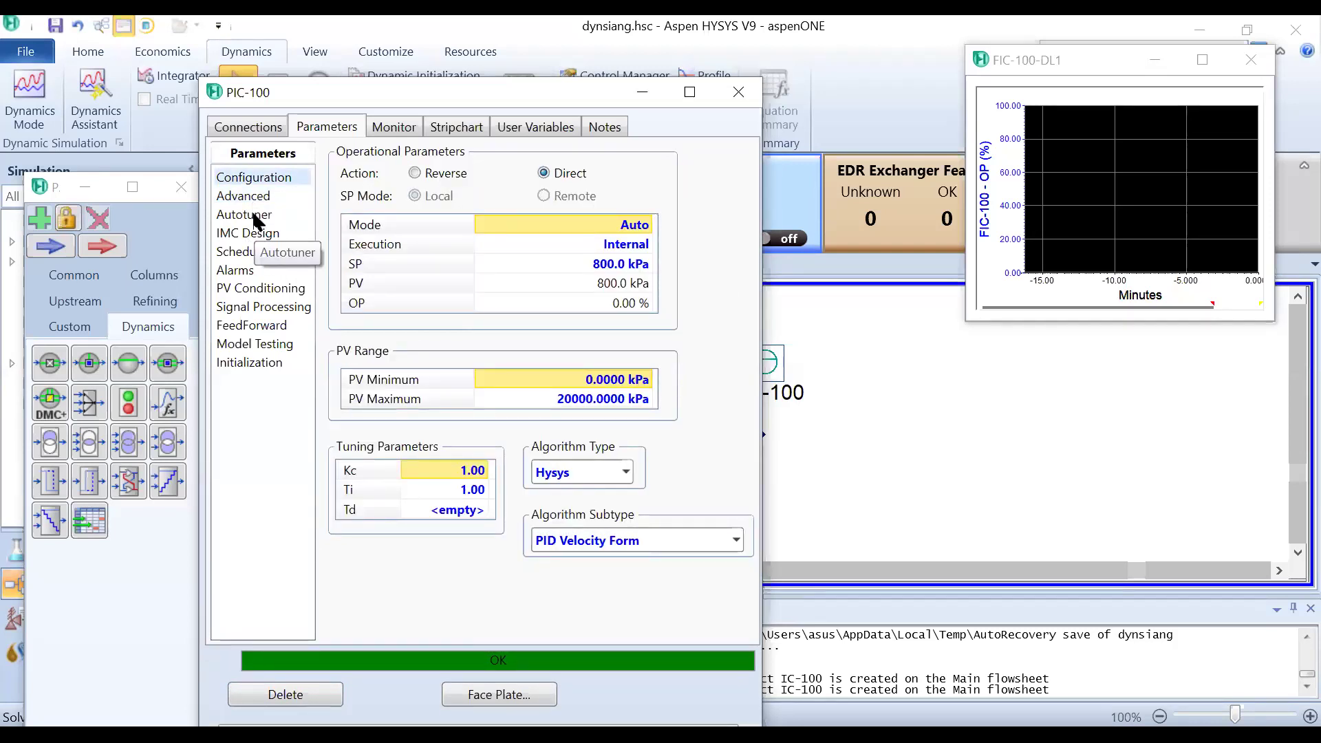
click(256, 218)
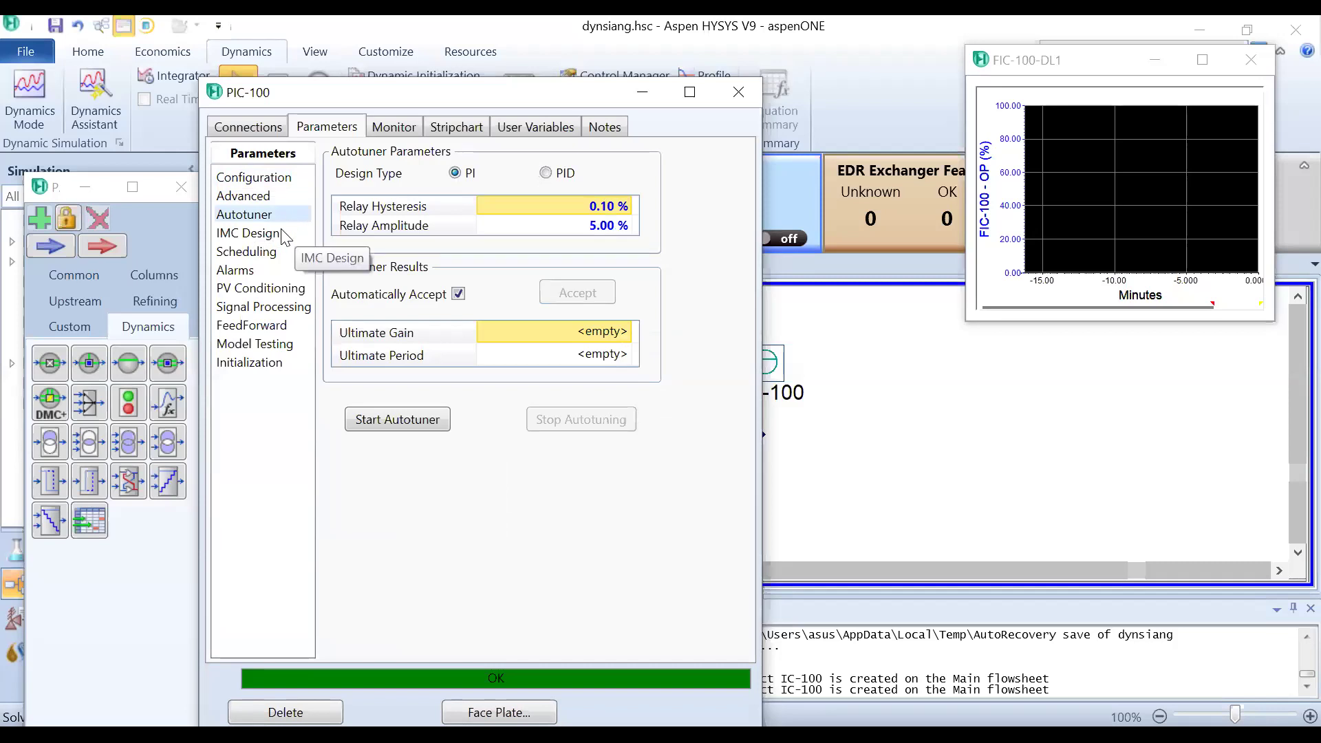
click(377, 417)
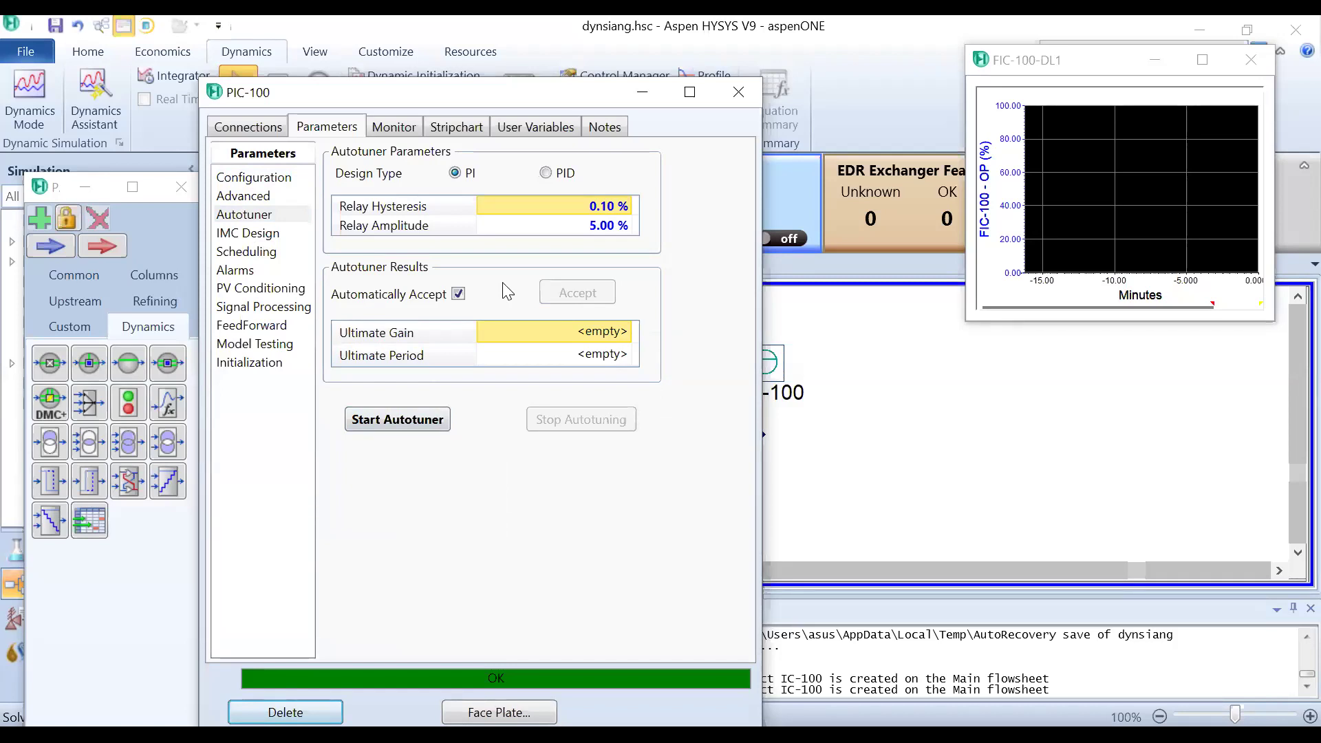
Step: Set the output target of PIC-100 to the Actuator Desired Position of VLV-101
click(255, 126)
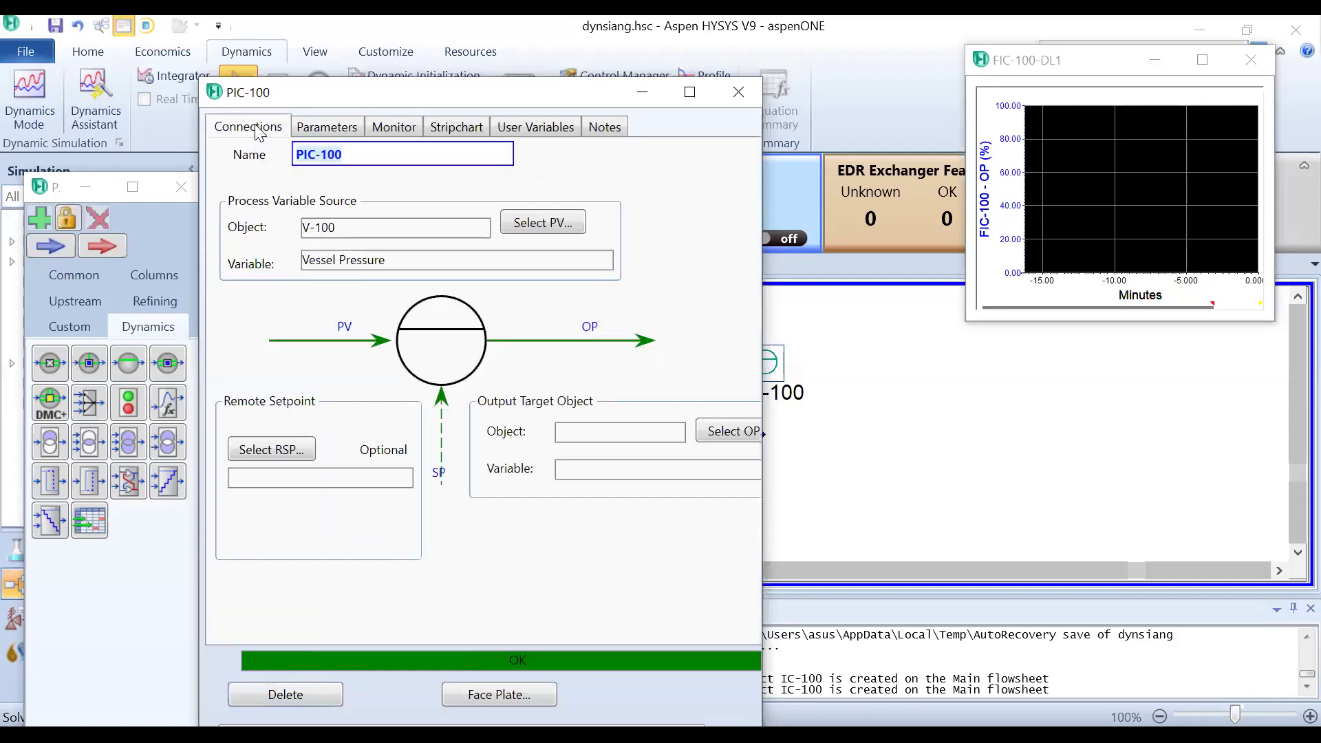
click(735, 438)
click(615, 342)
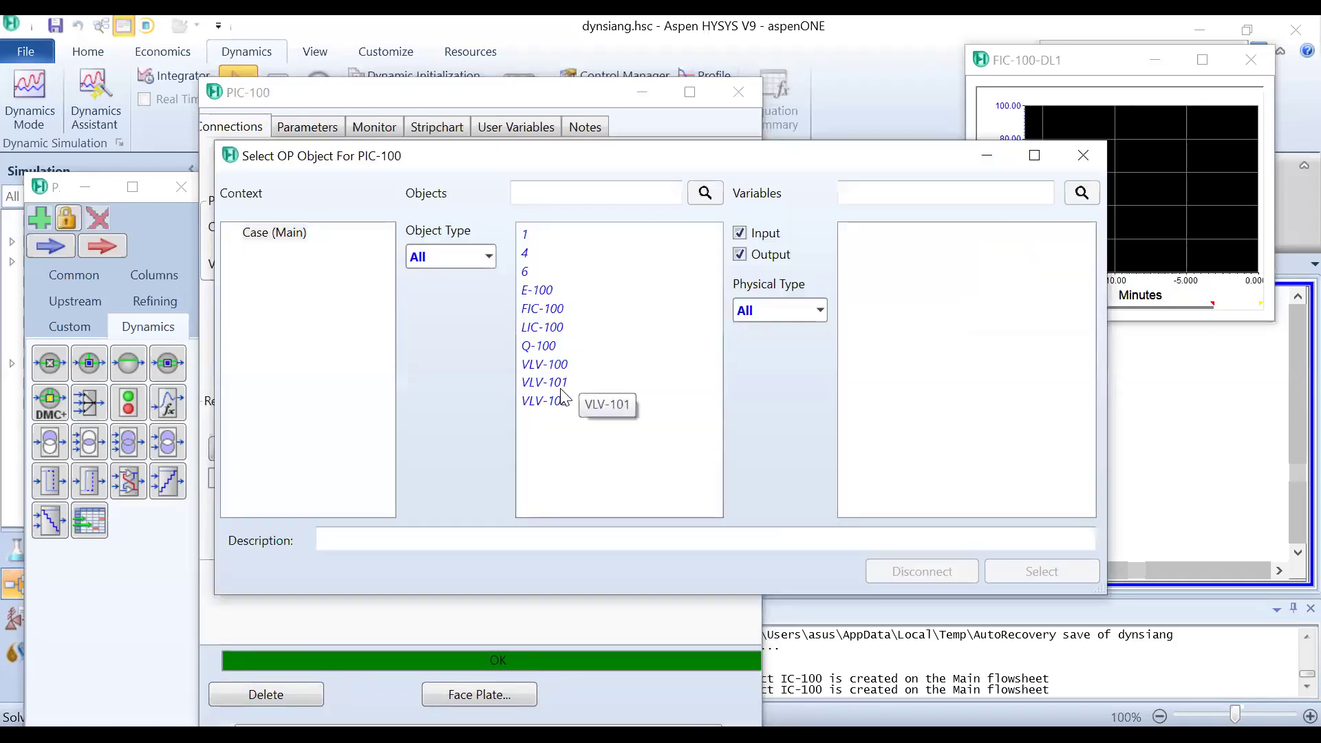
click(558, 383)
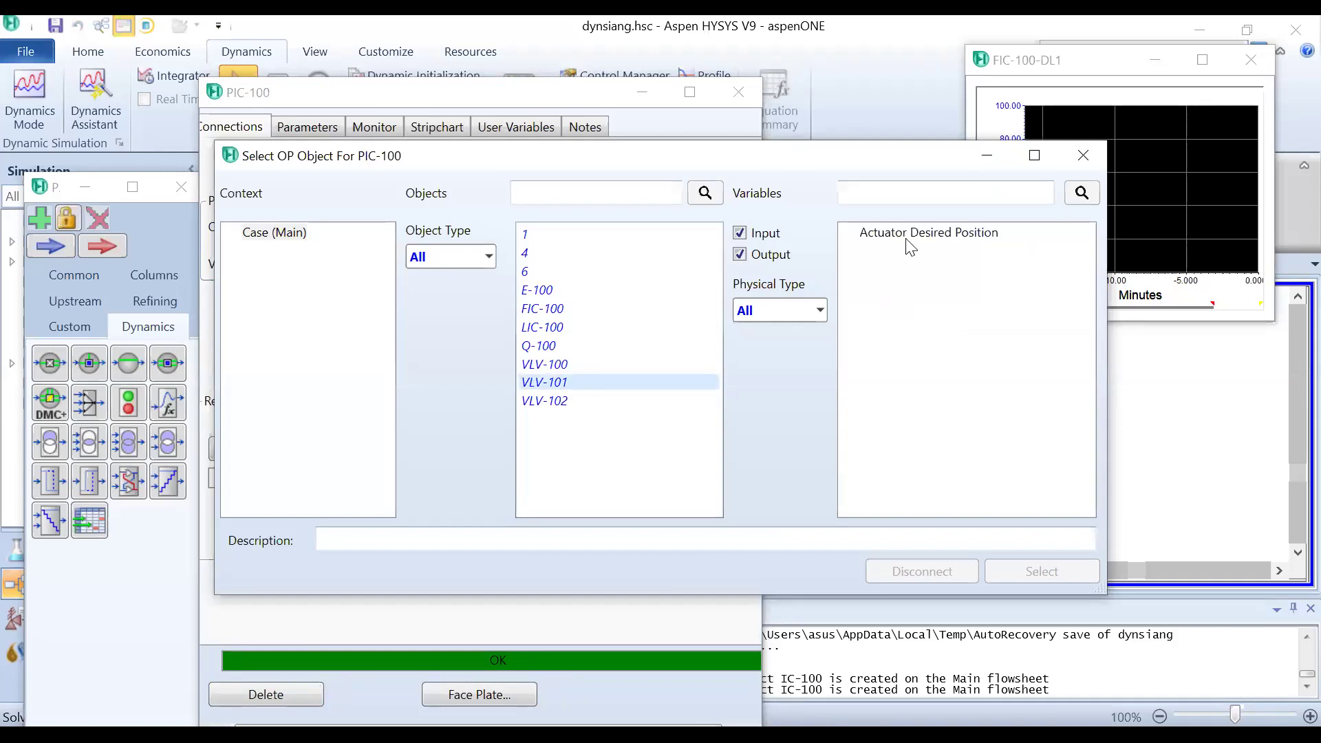
click(907, 235)
click(1065, 582)
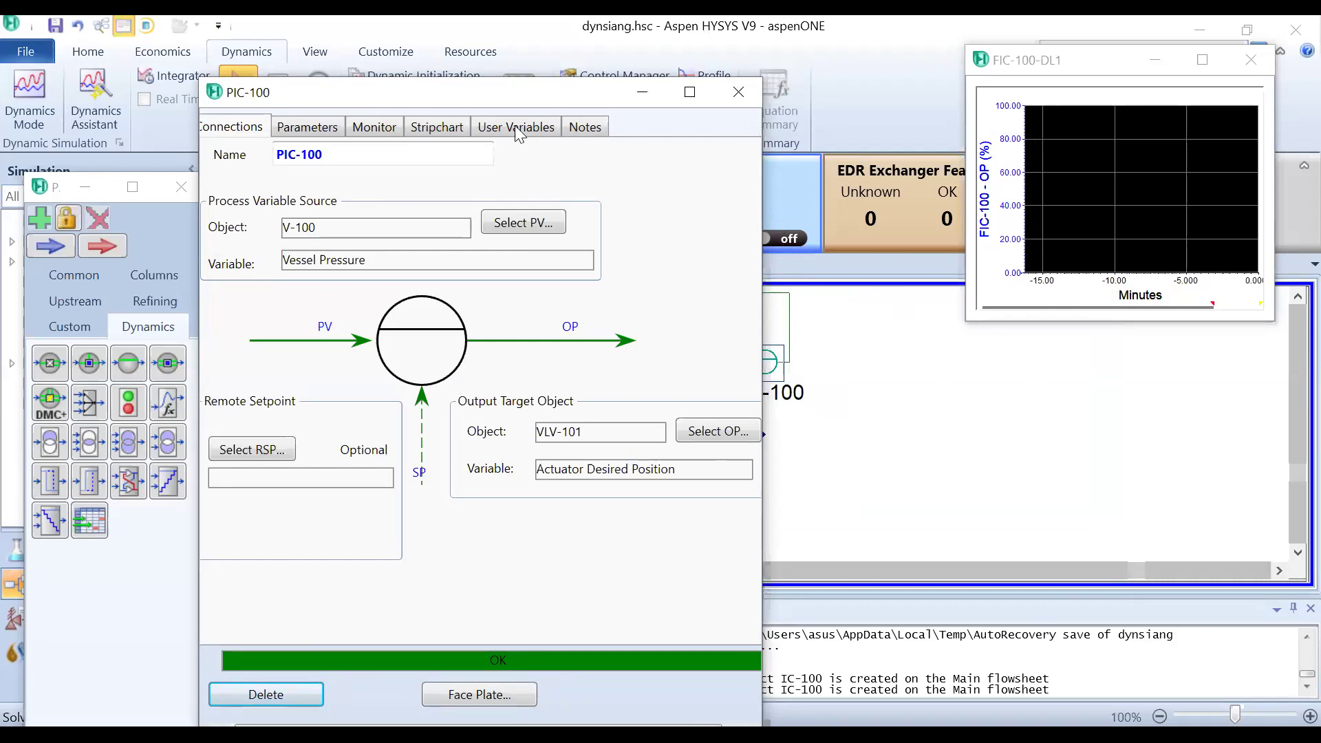
Step: Create and display a stripchart of SP, PV and OP only for PIC-100, placing it below the FIC-100 chart
click(440, 126)
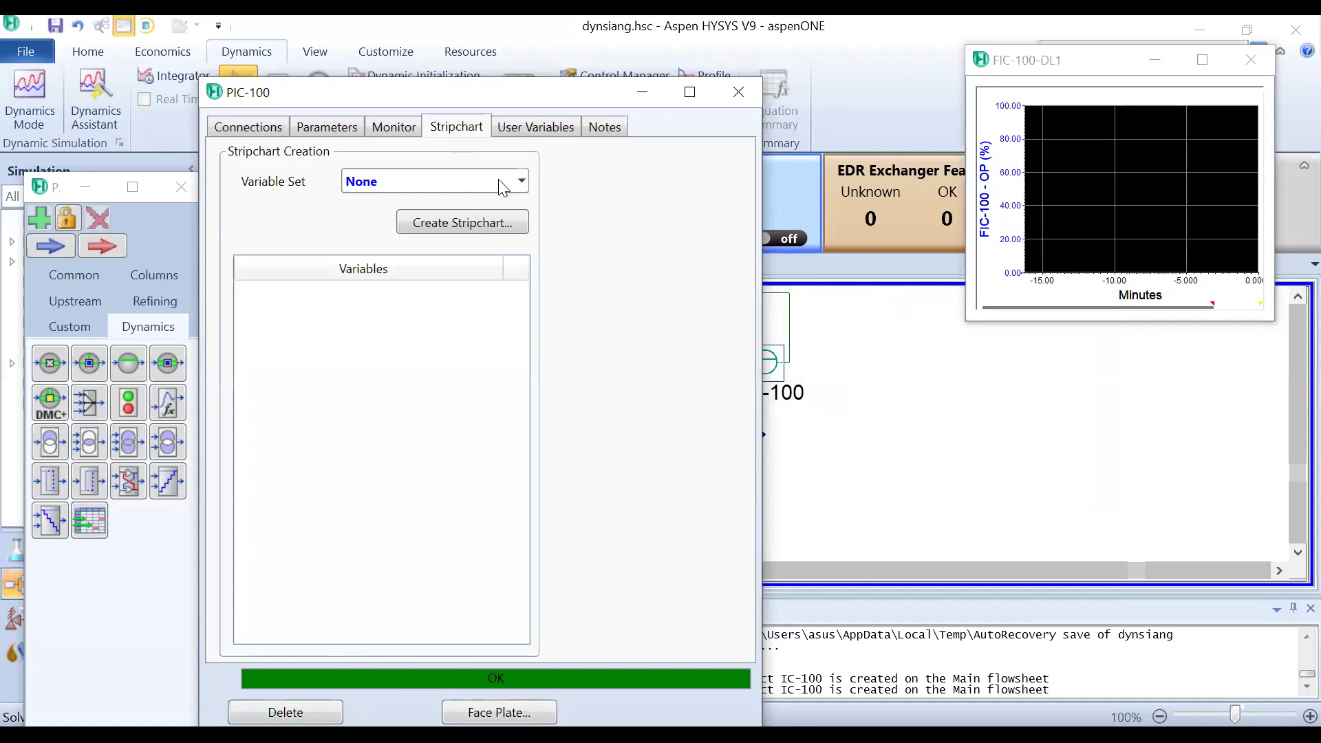
click(521, 181)
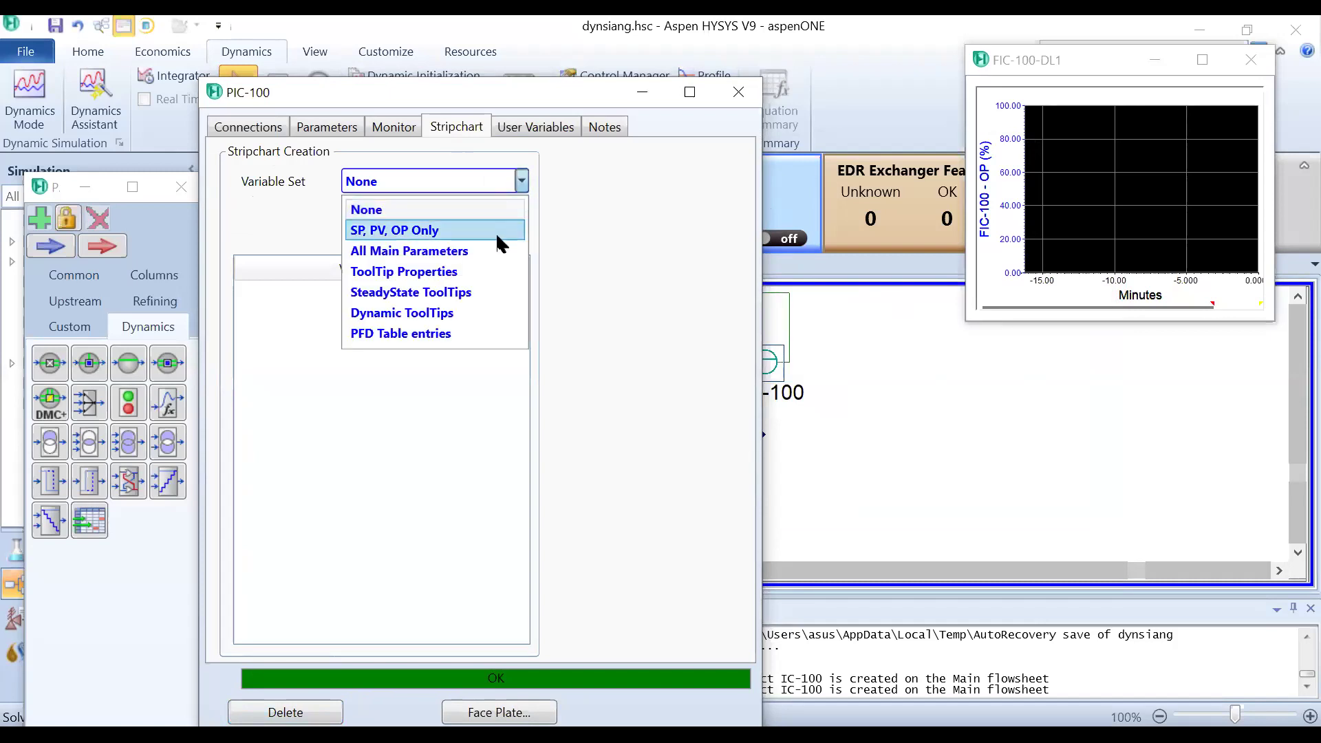
click(495, 231)
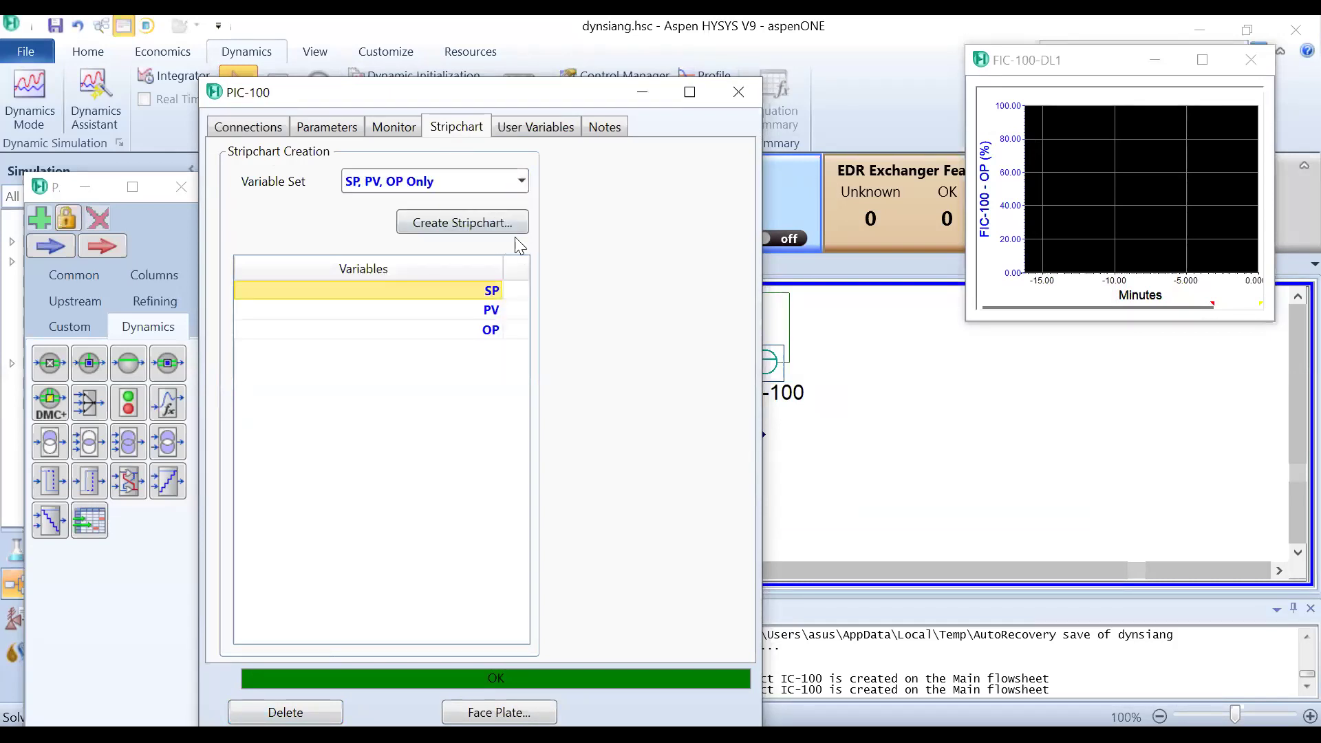
click(510, 233)
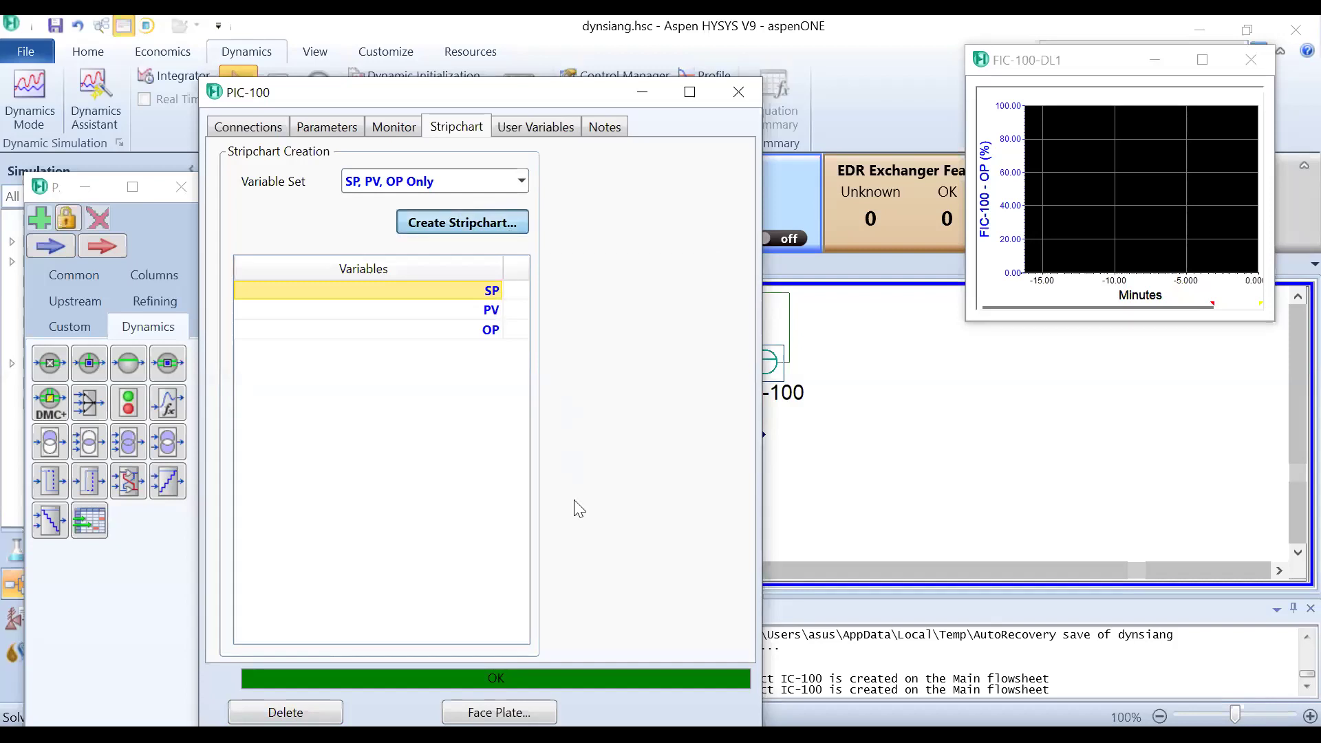
click(590, 554)
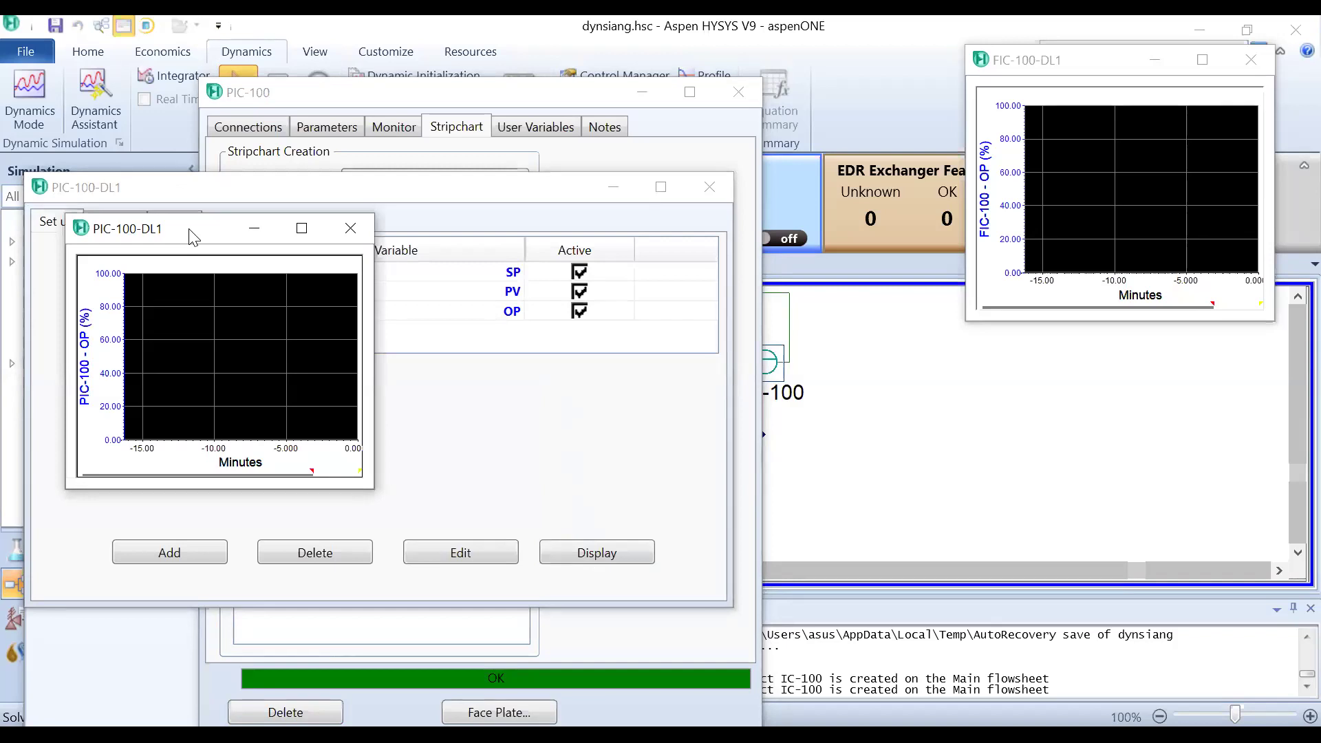
drag(193, 237, 1107, 326)
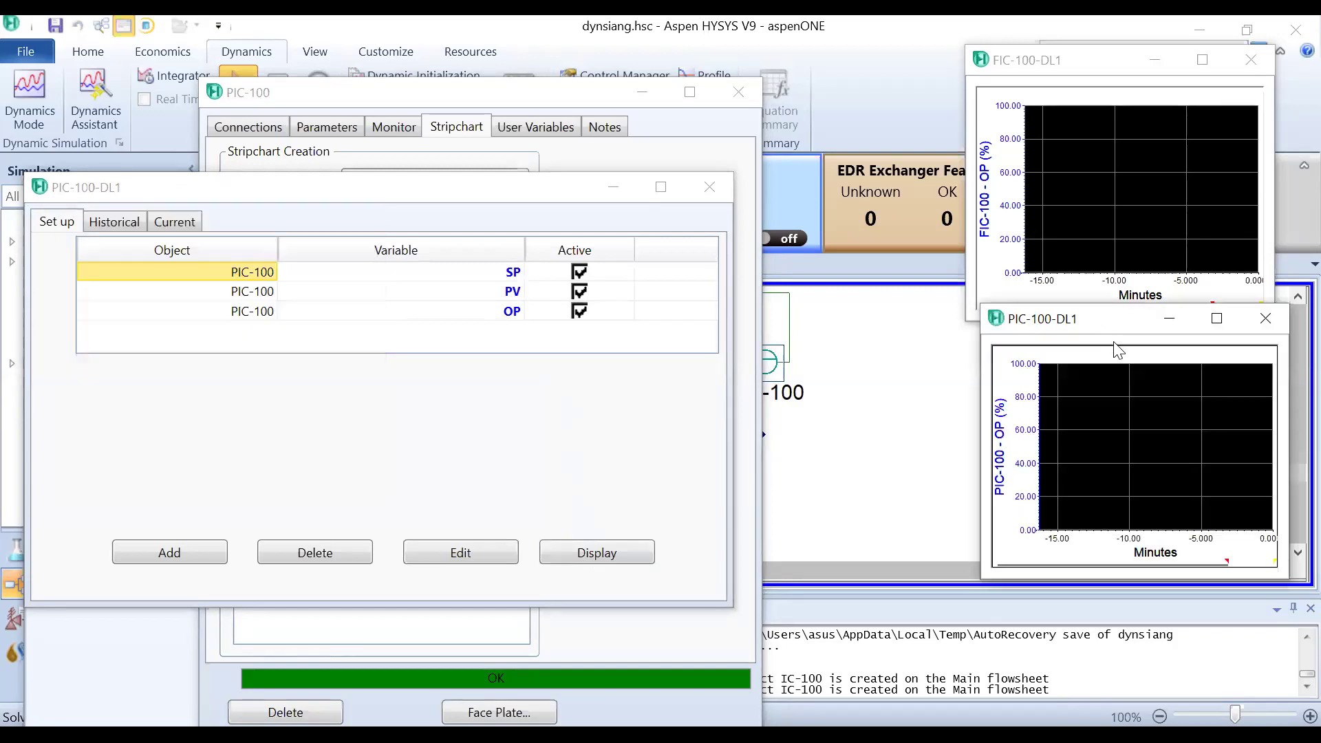
click(719, 185)
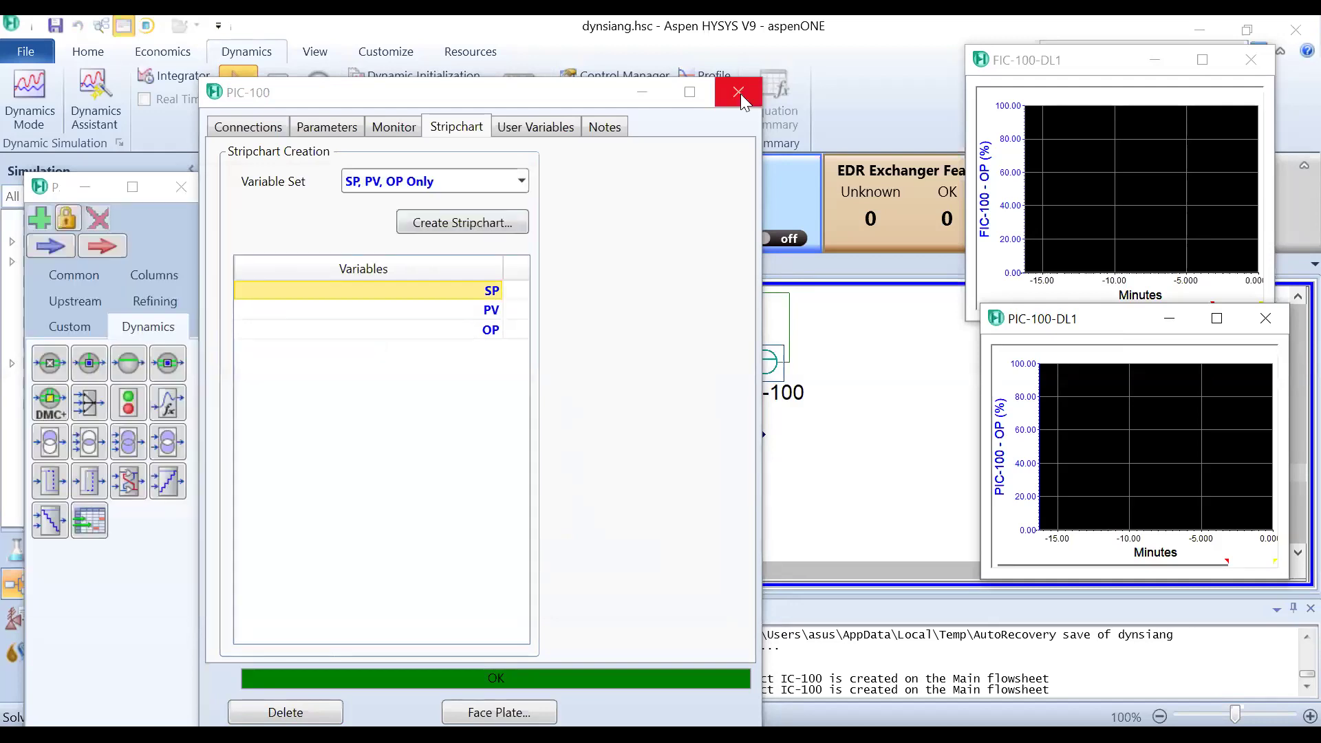
click(740, 93)
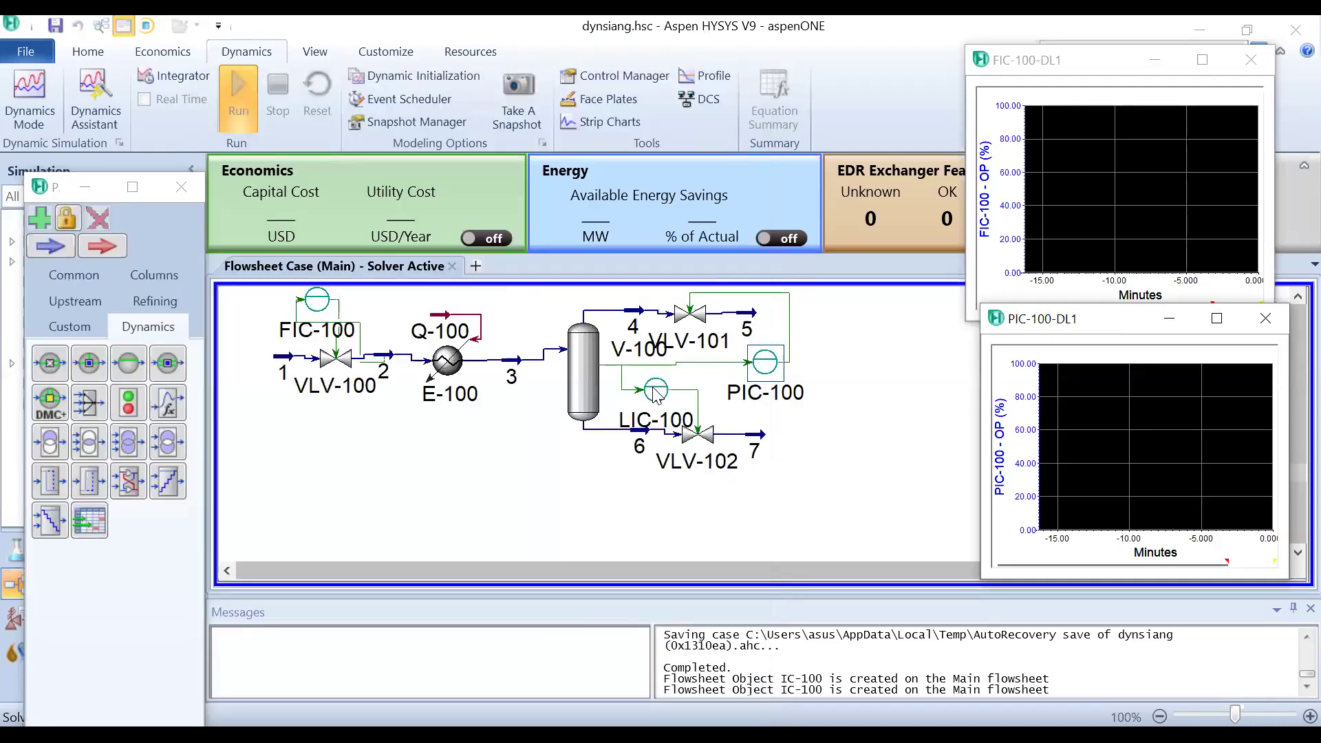
Step: Create and display a stripchart of SP, PV and OP only for LIC-100, placing it below the PIC-100 chart
double_click(655, 390)
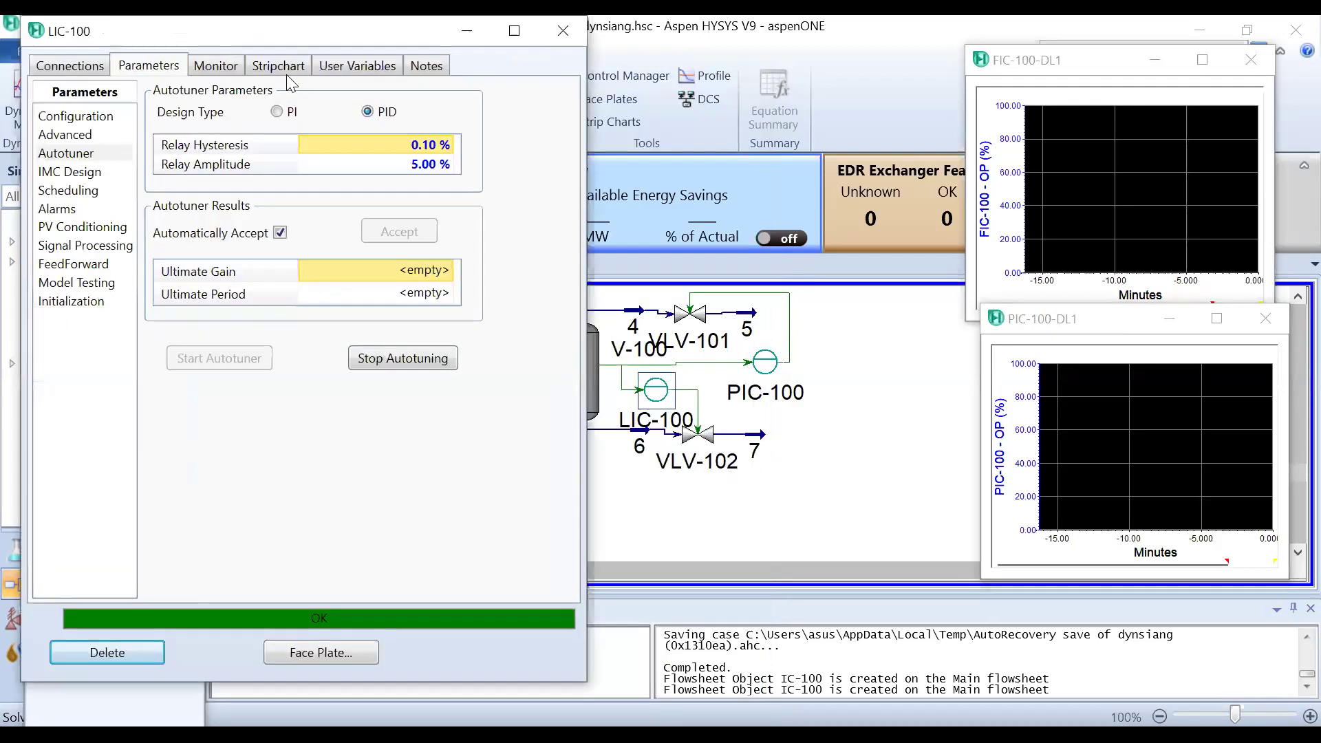
click(287, 70)
click(342, 120)
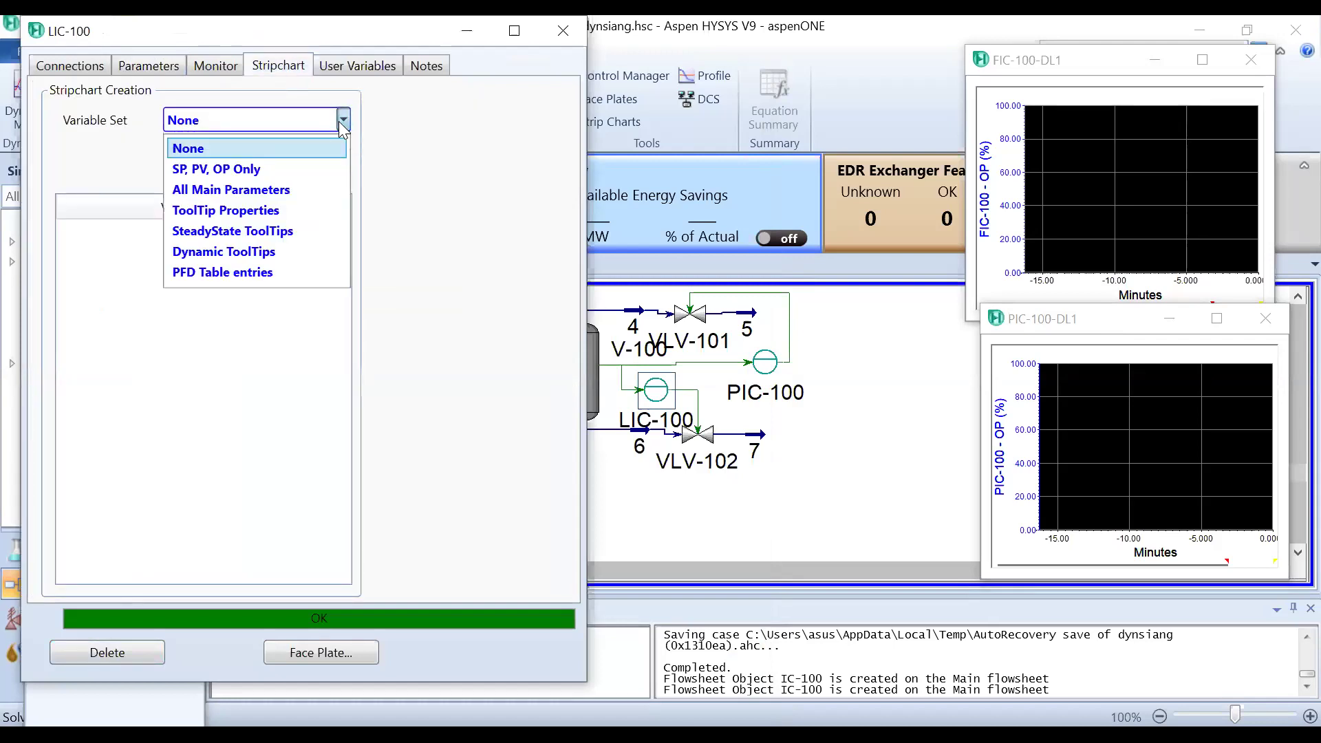
click(321, 169)
click(321, 175)
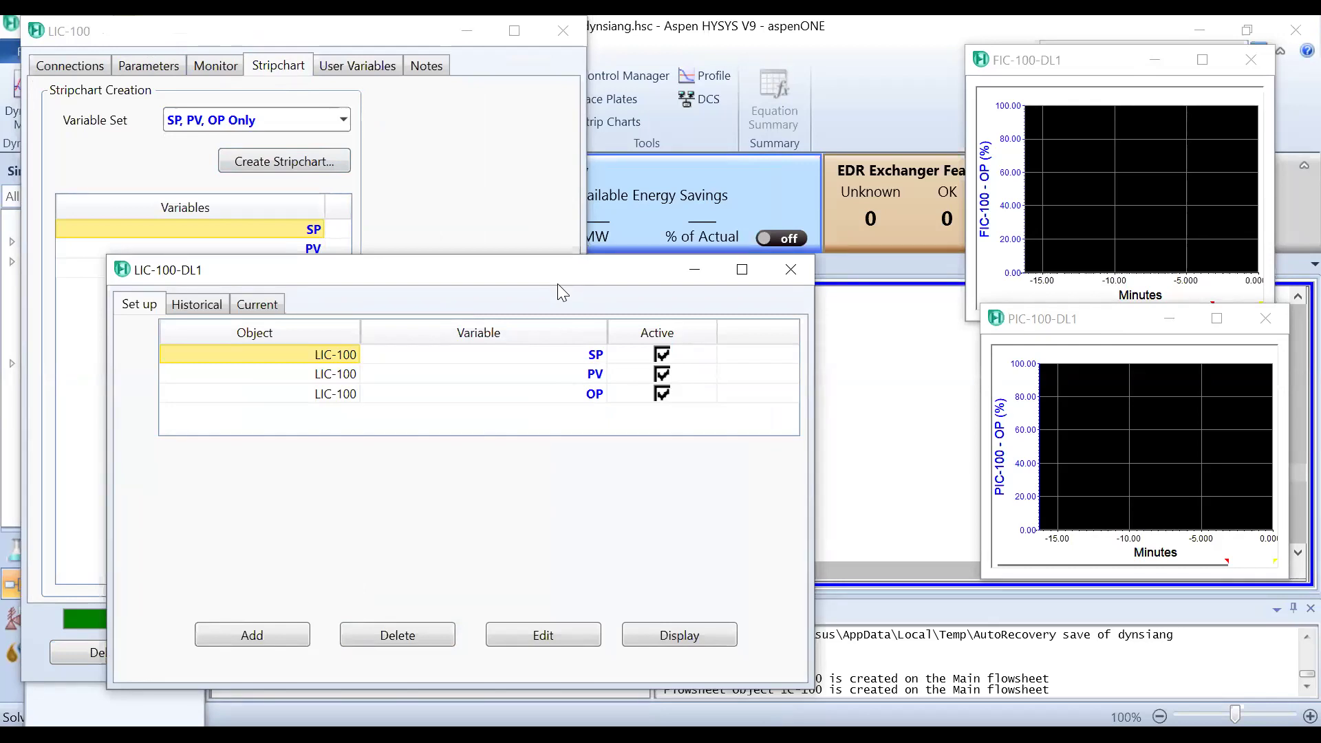
click(660, 634)
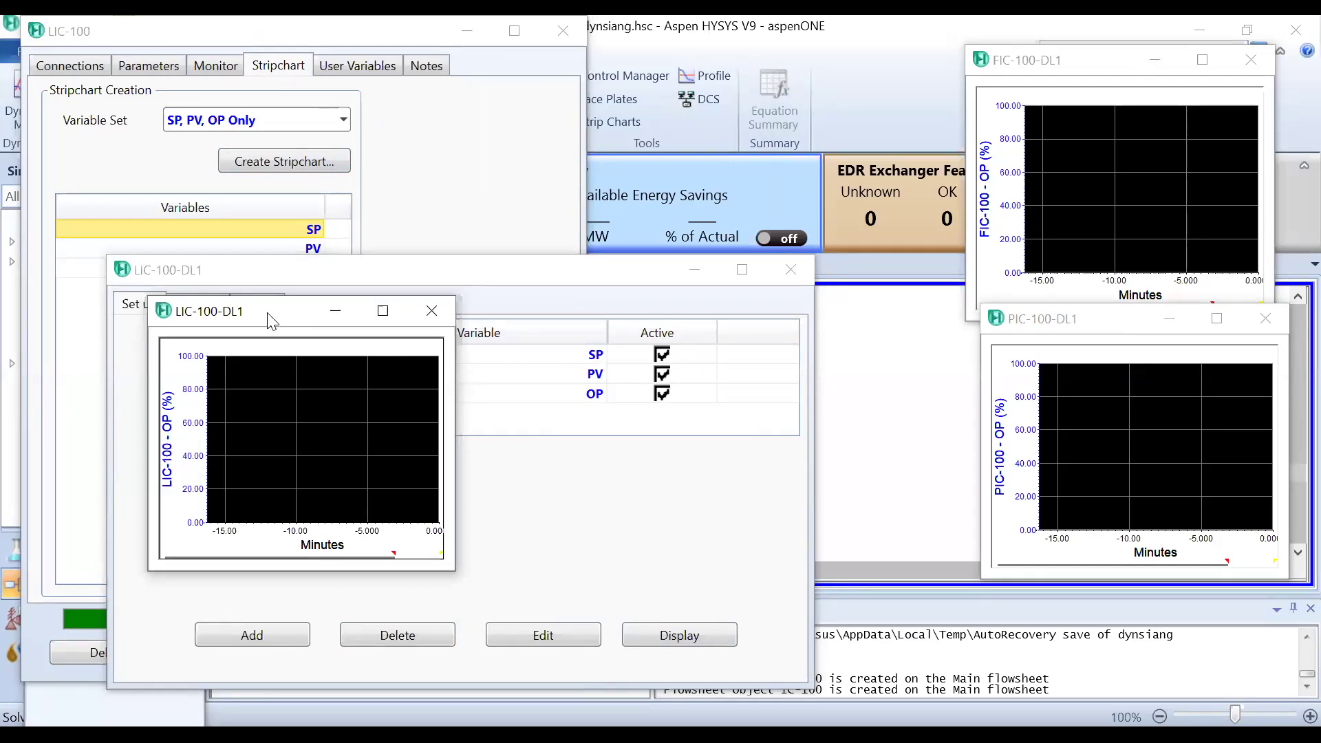
drag(272, 320, 1117, 521)
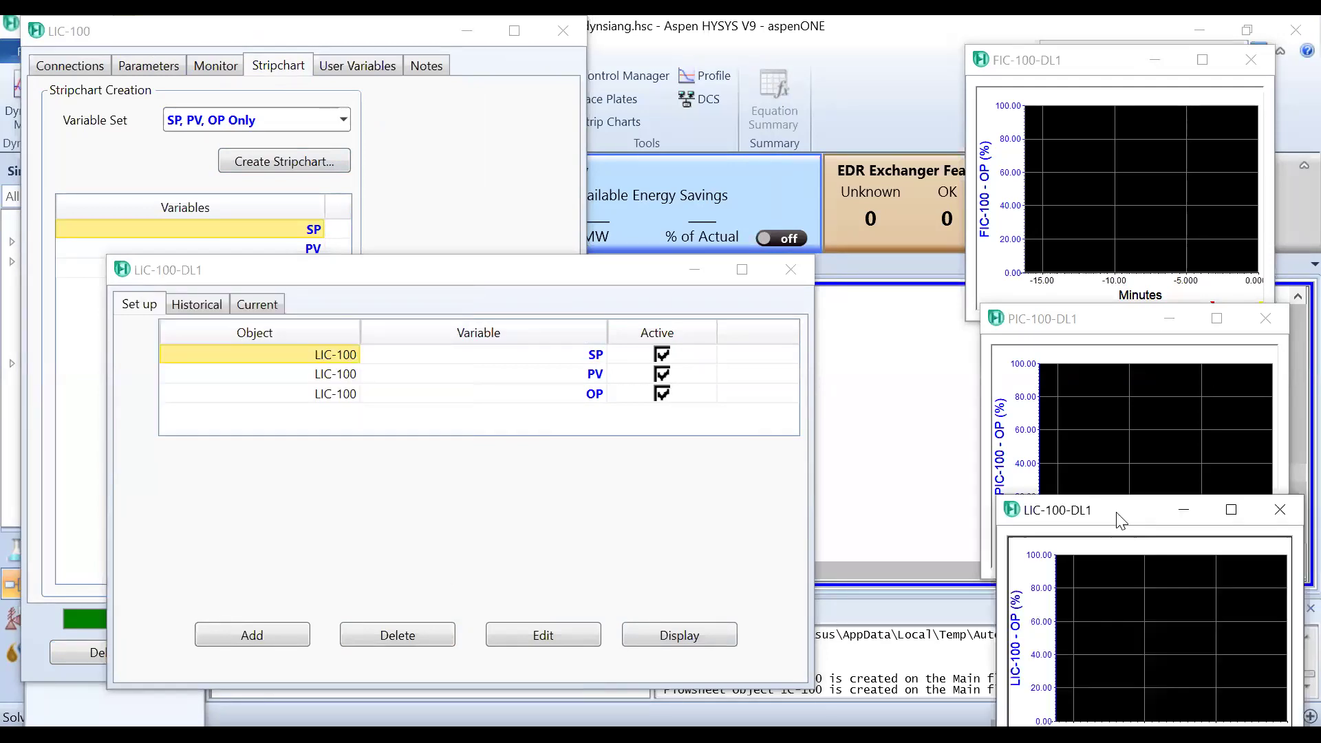
click(790, 269)
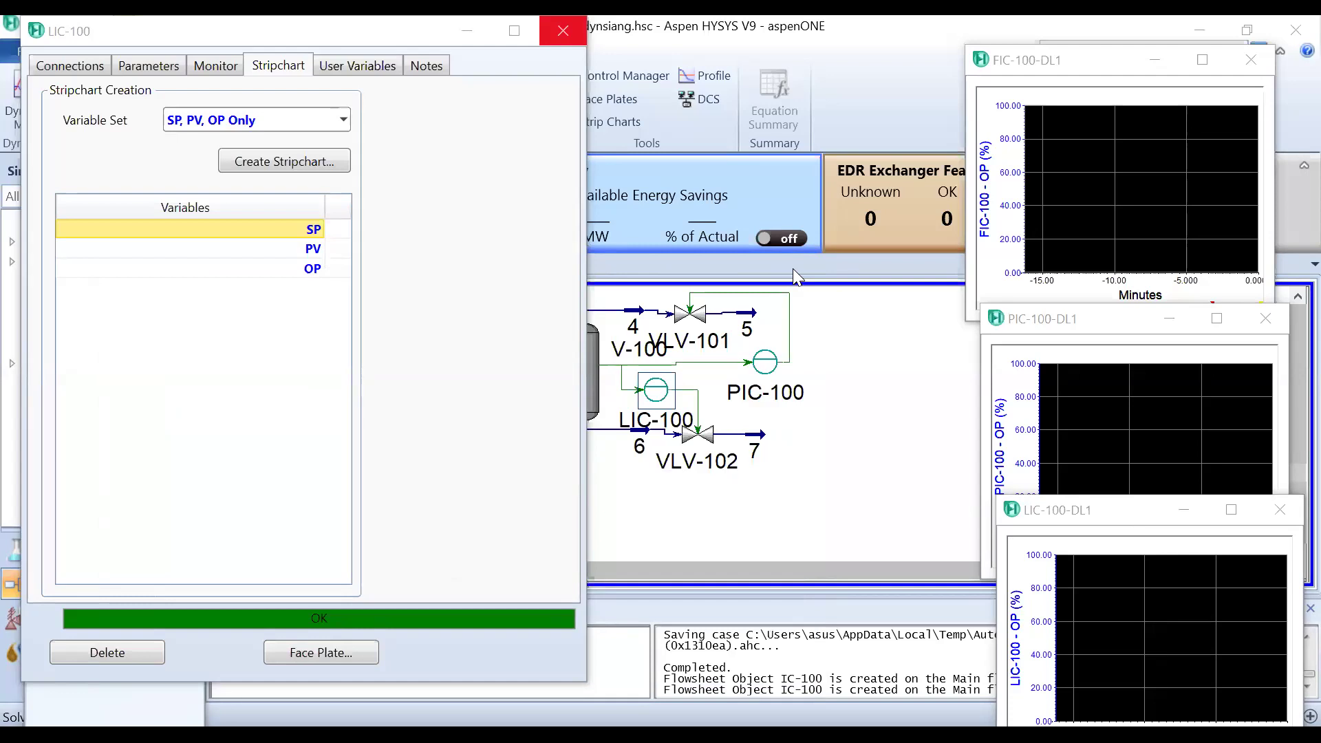
click(512, 347)
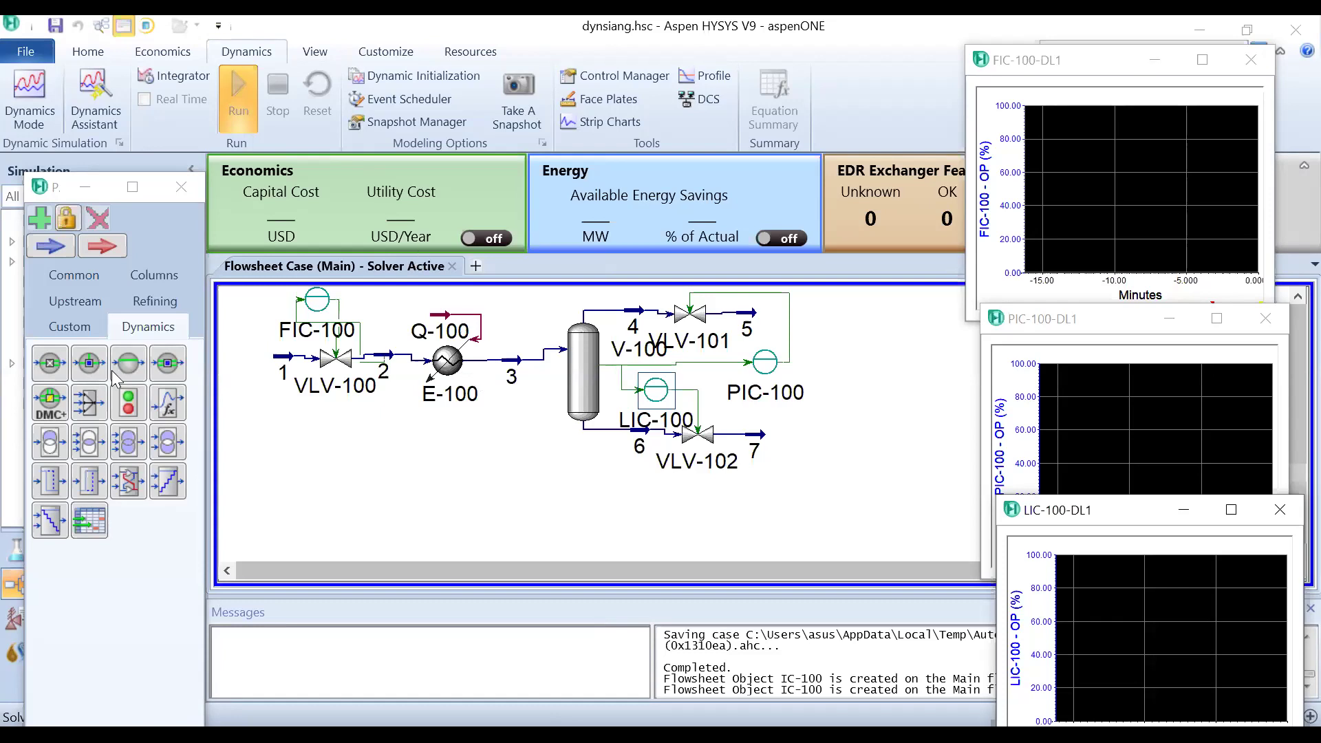
Step: Add another PID controller to the flowsheet below the heater E-100
drag(128, 369, 509, 439)
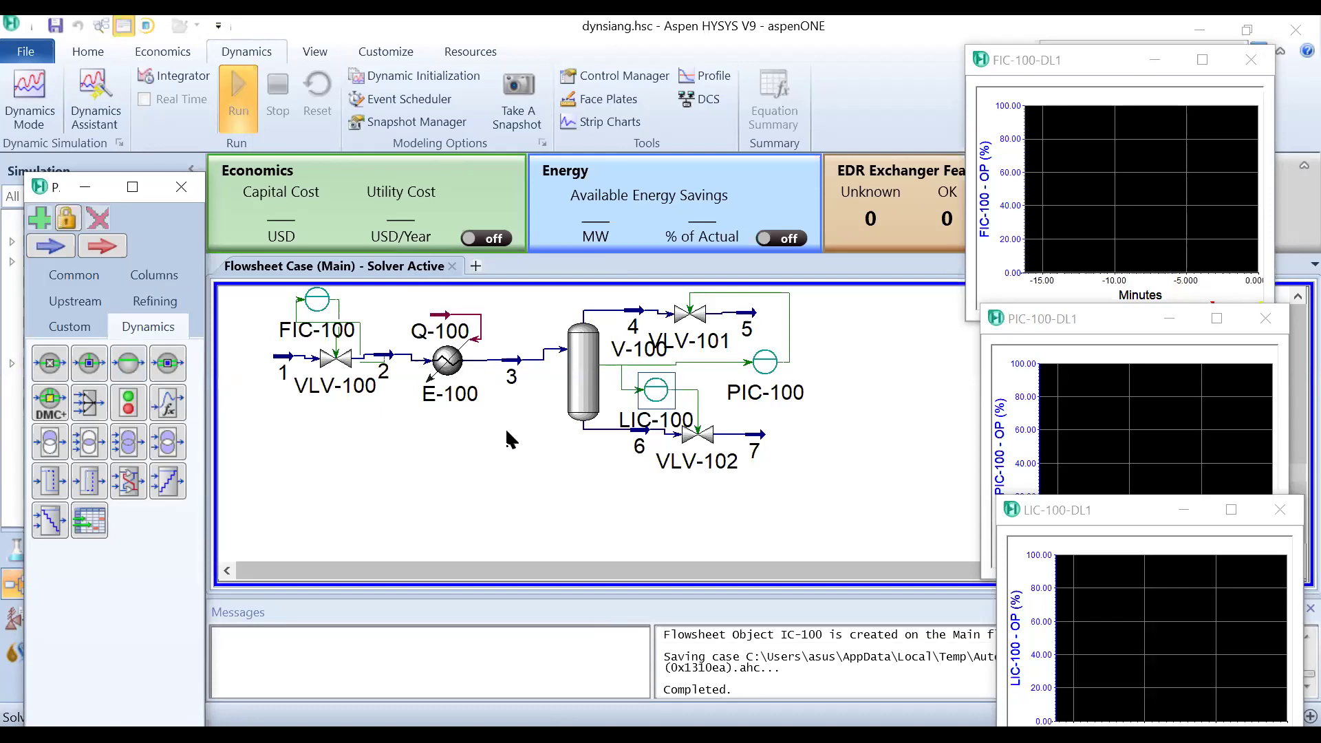
drag(132, 365, 509, 444)
drag(126, 366, 490, 416)
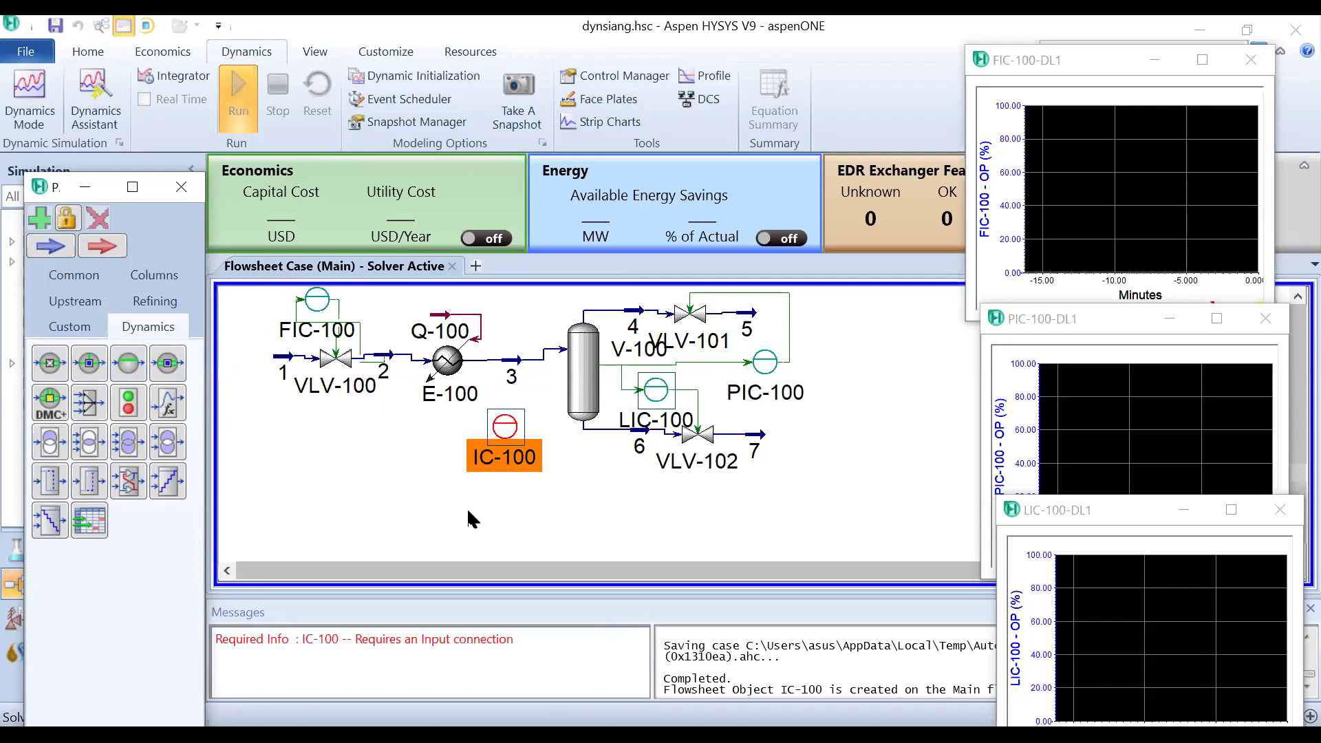
Step: Set the process variable source of the new controller IC-100 to the Temperature of stream 3
click(507, 429)
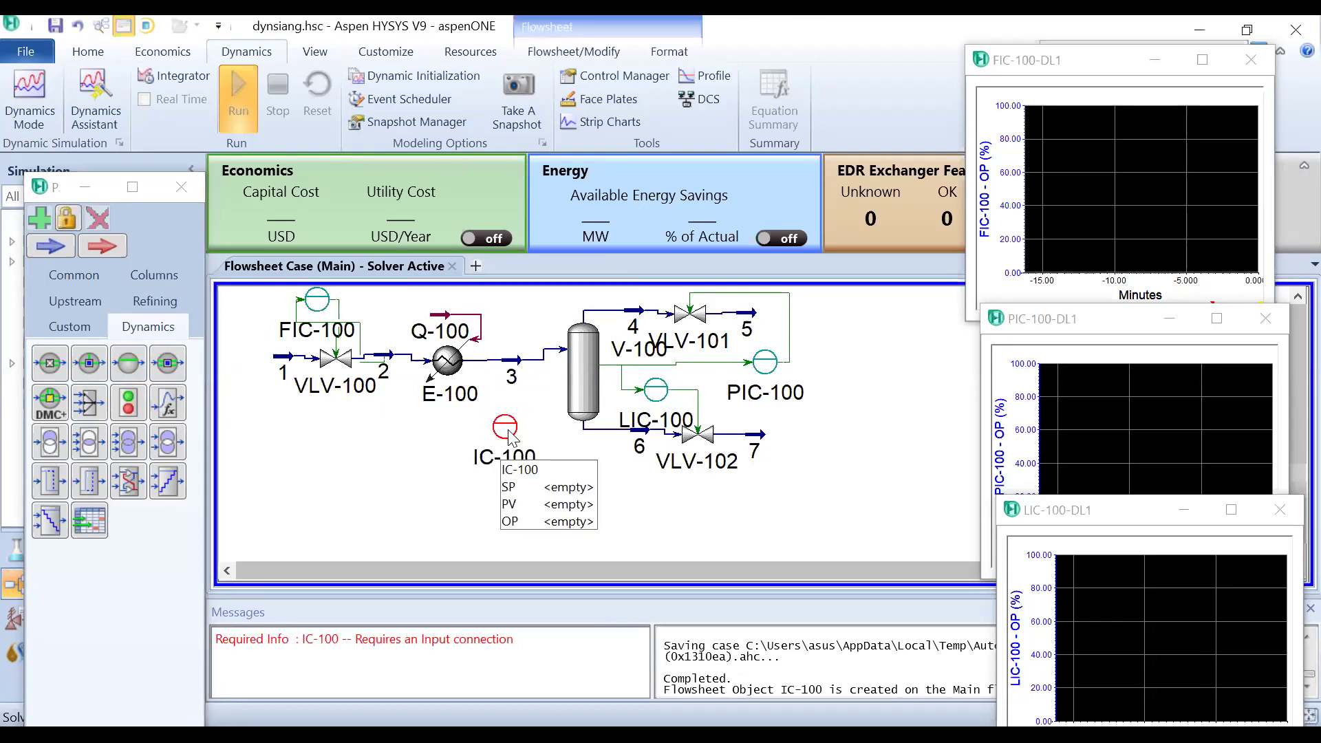
double_click(508, 430)
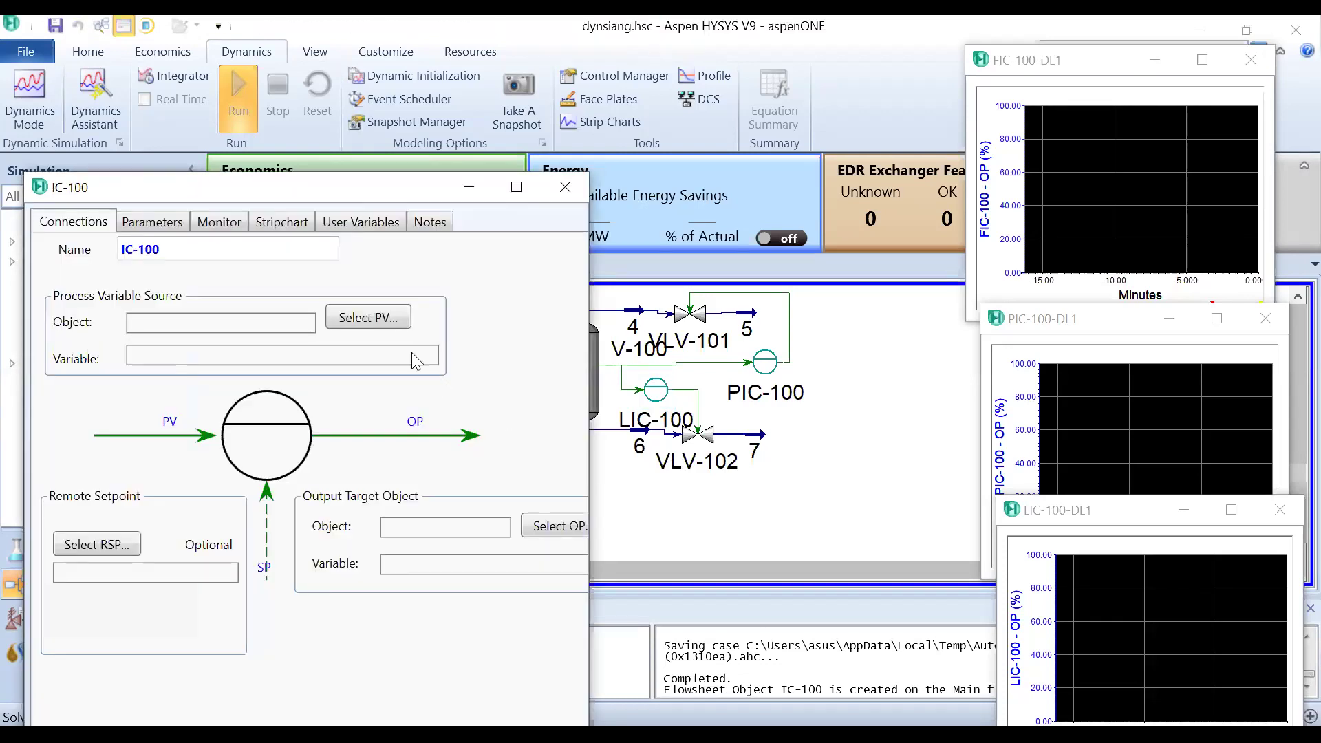
click(396, 335)
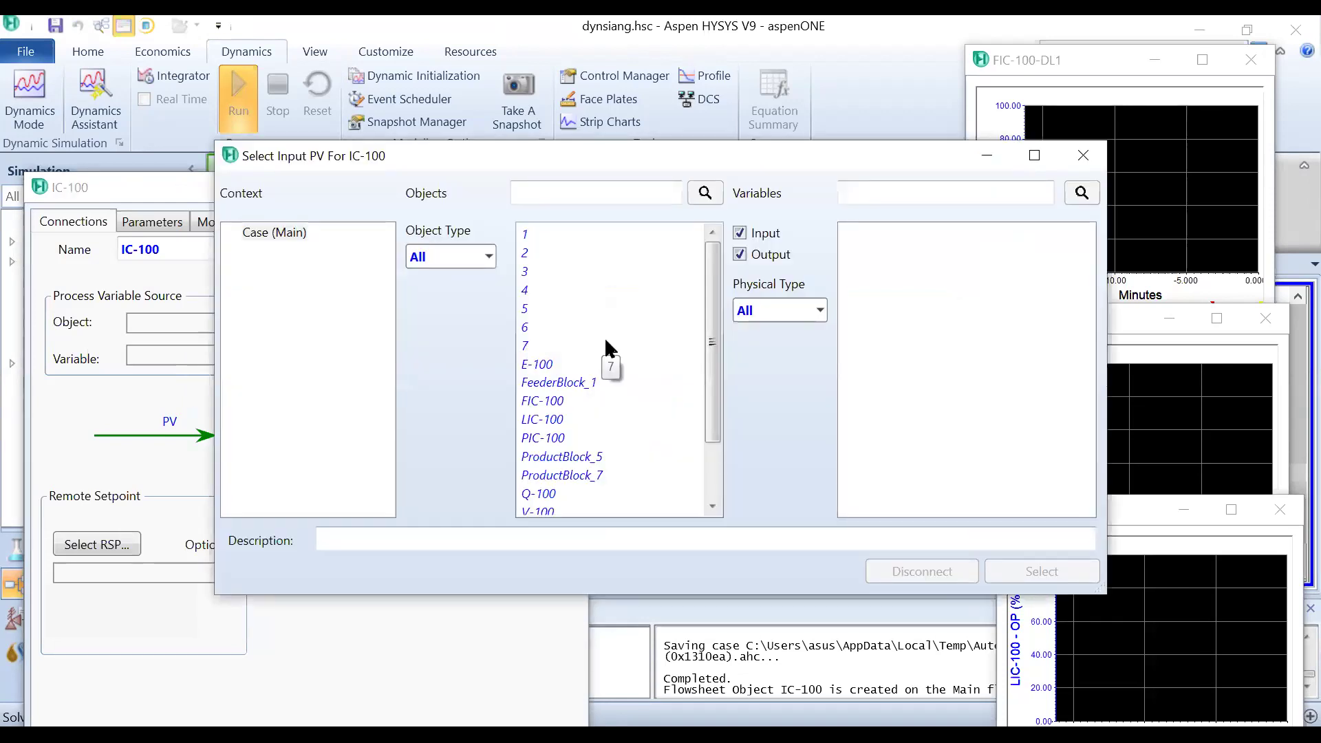
click(534, 276)
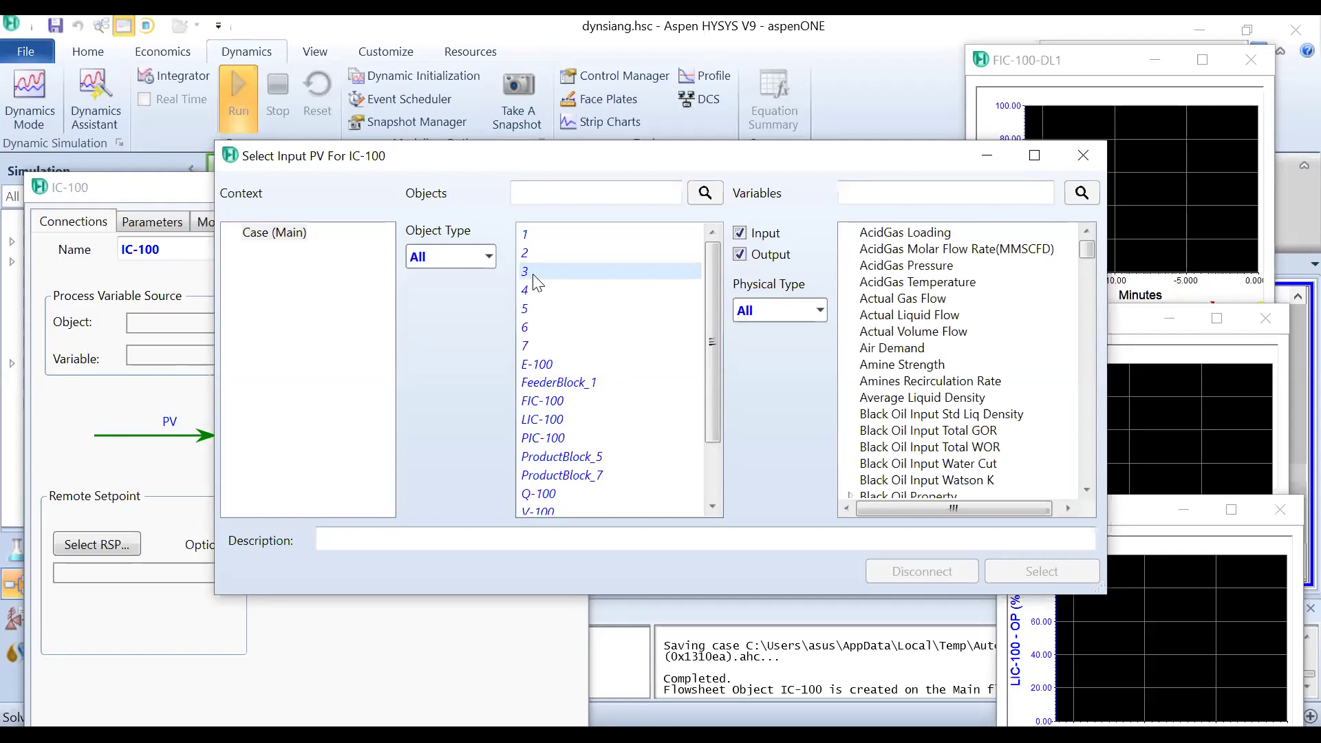
click(897, 318)
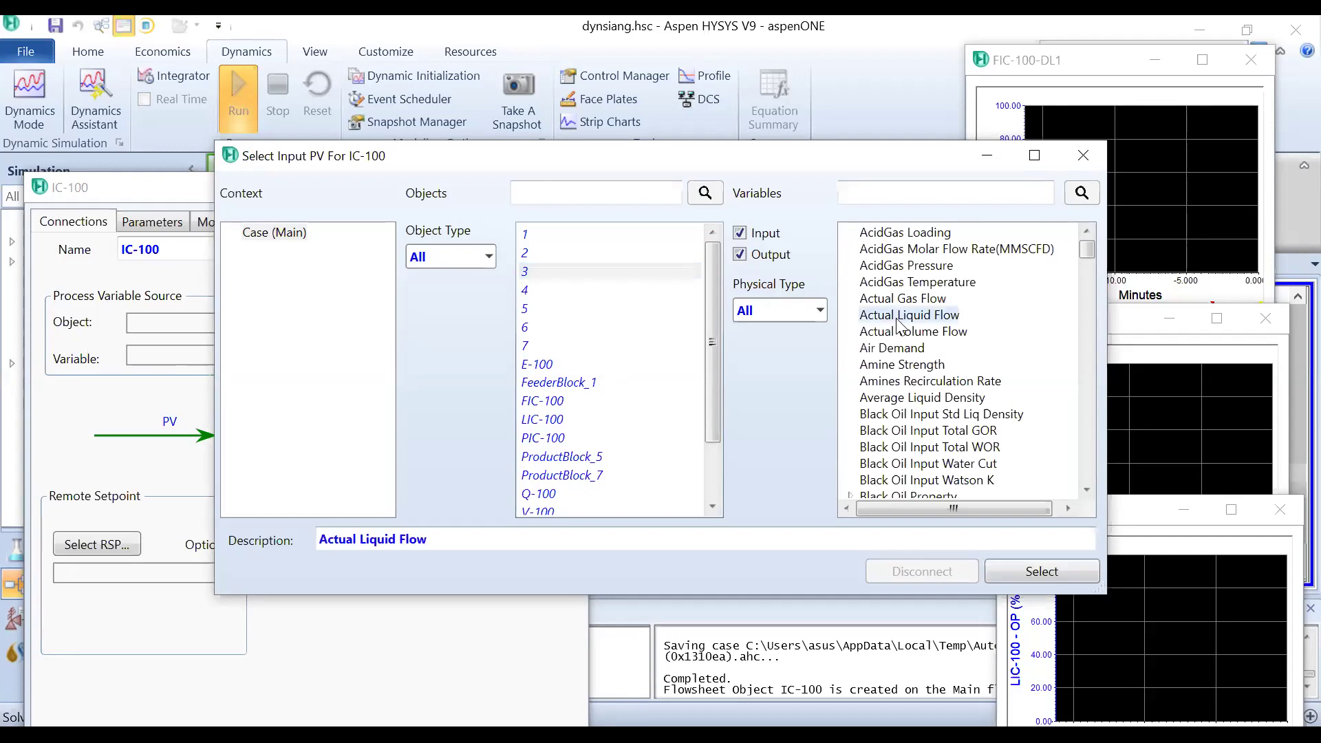
key(t)
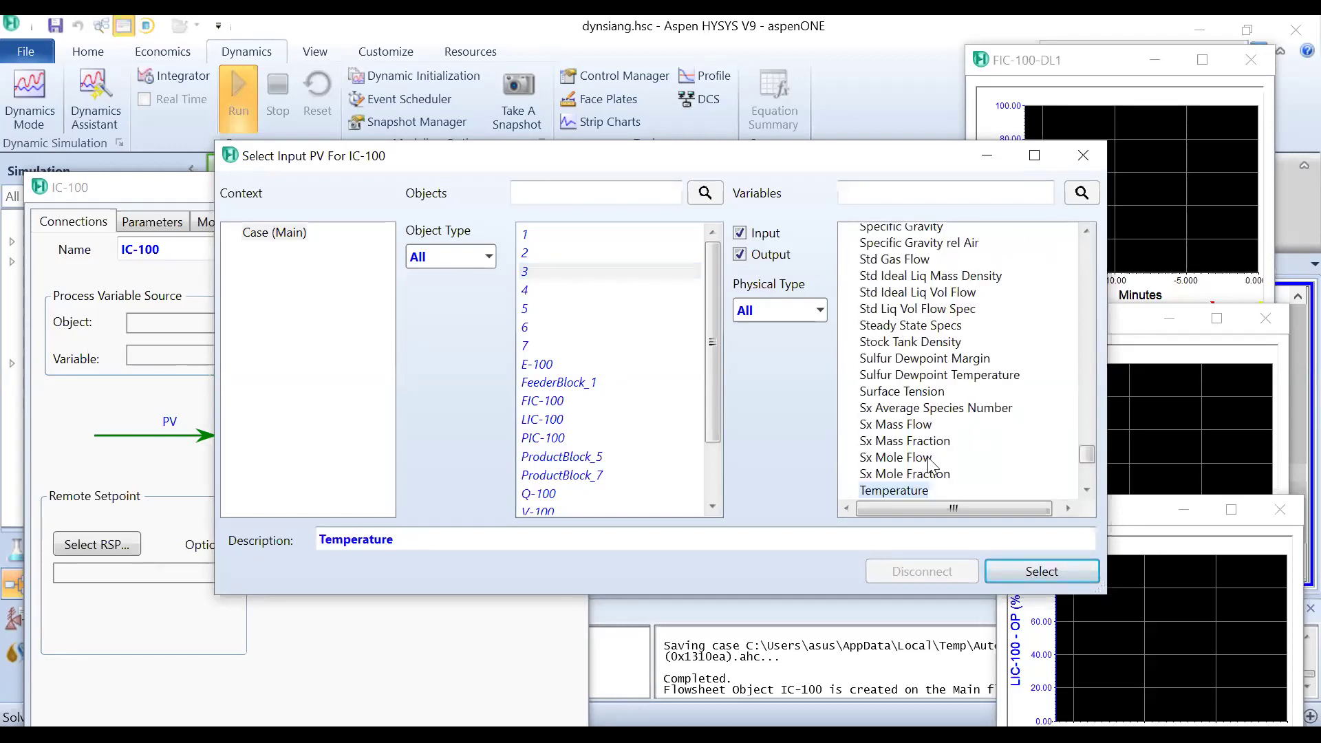
click(1014, 579)
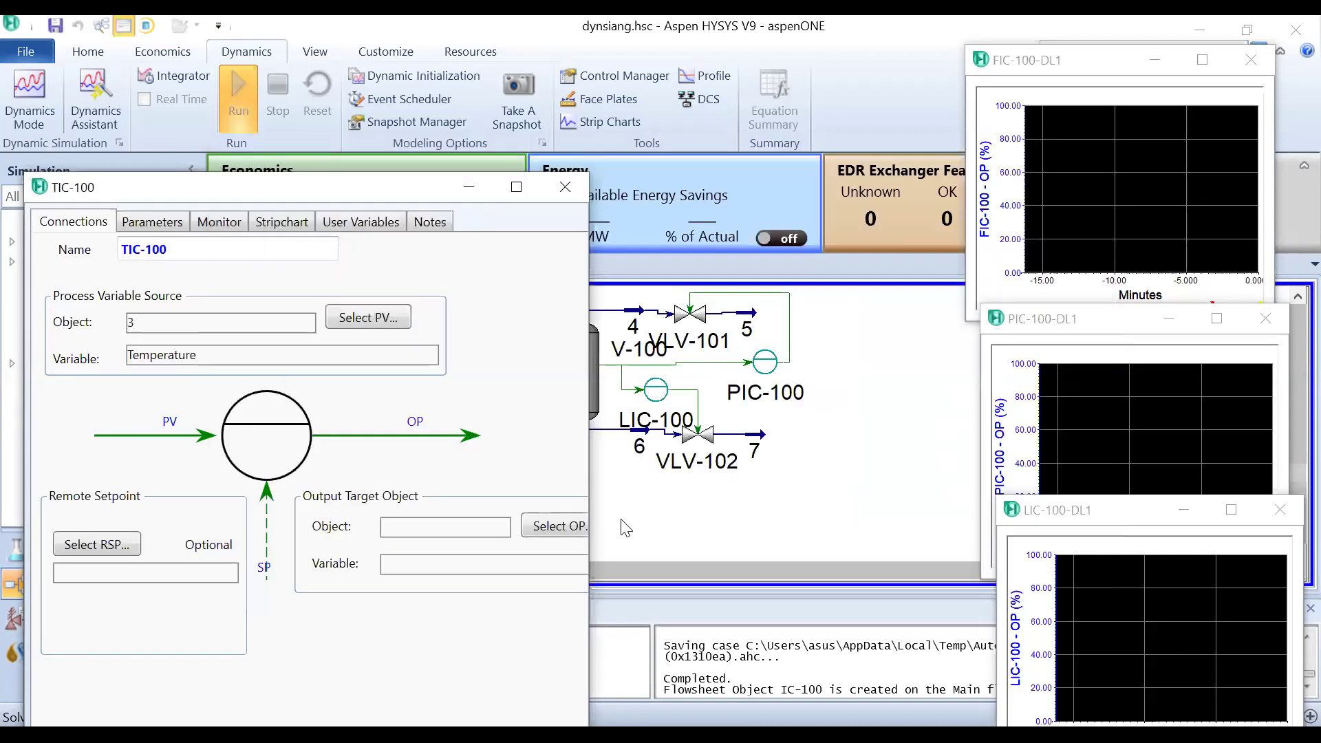
Step: Set the output target of the temperature controller to the Control Valve of energy stream Q-100
click(562, 533)
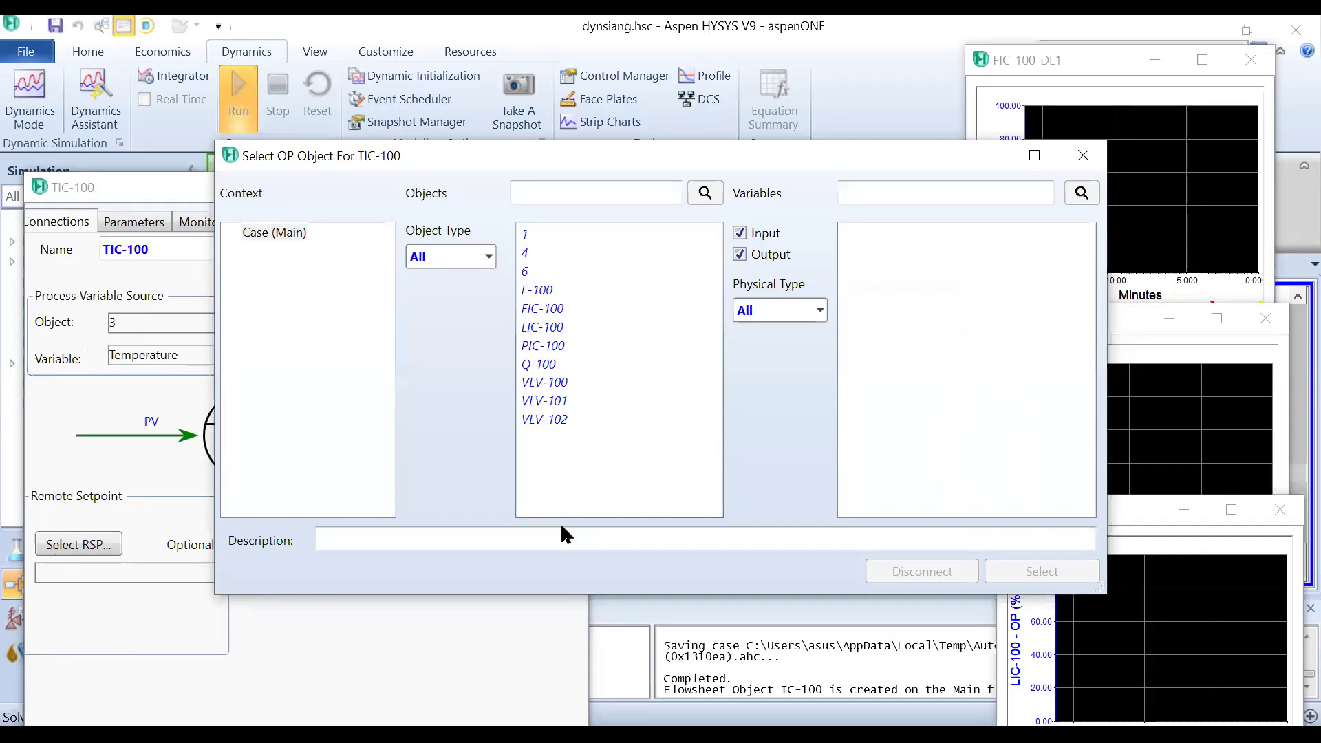
click(551, 365)
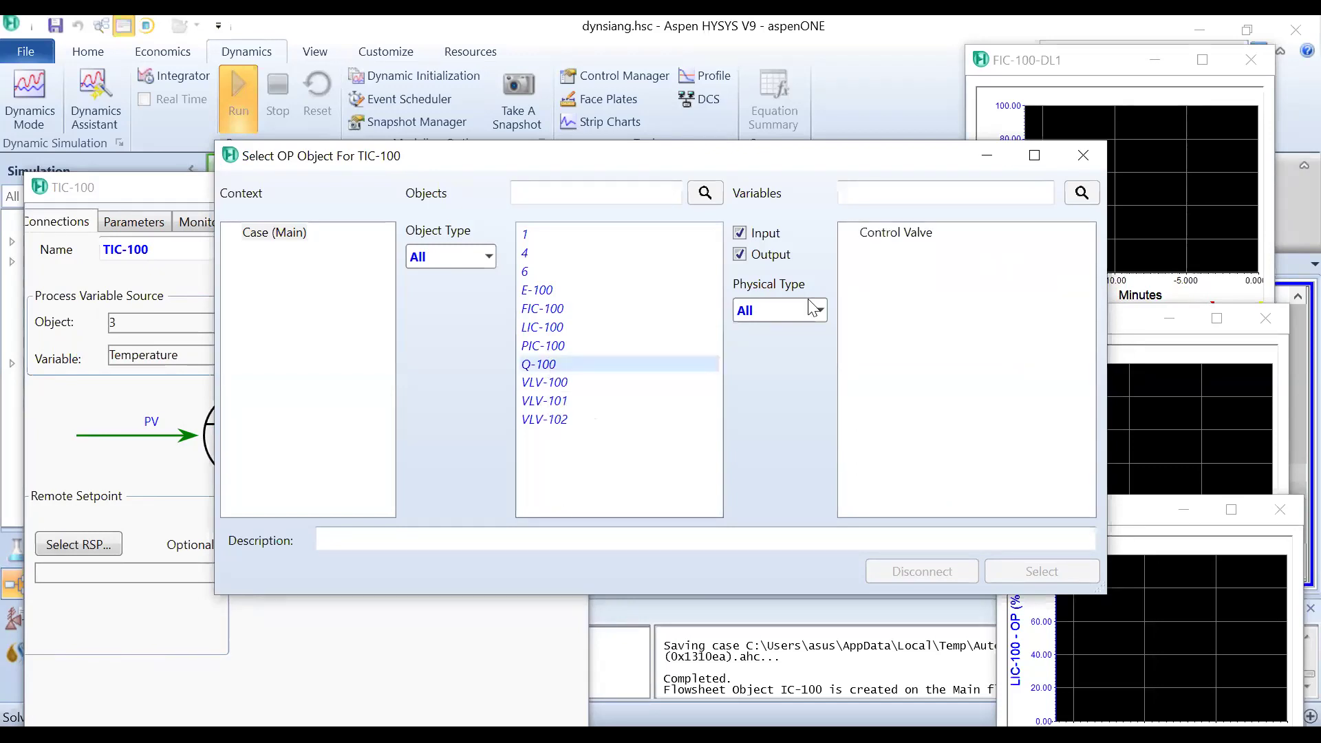
click(894, 233)
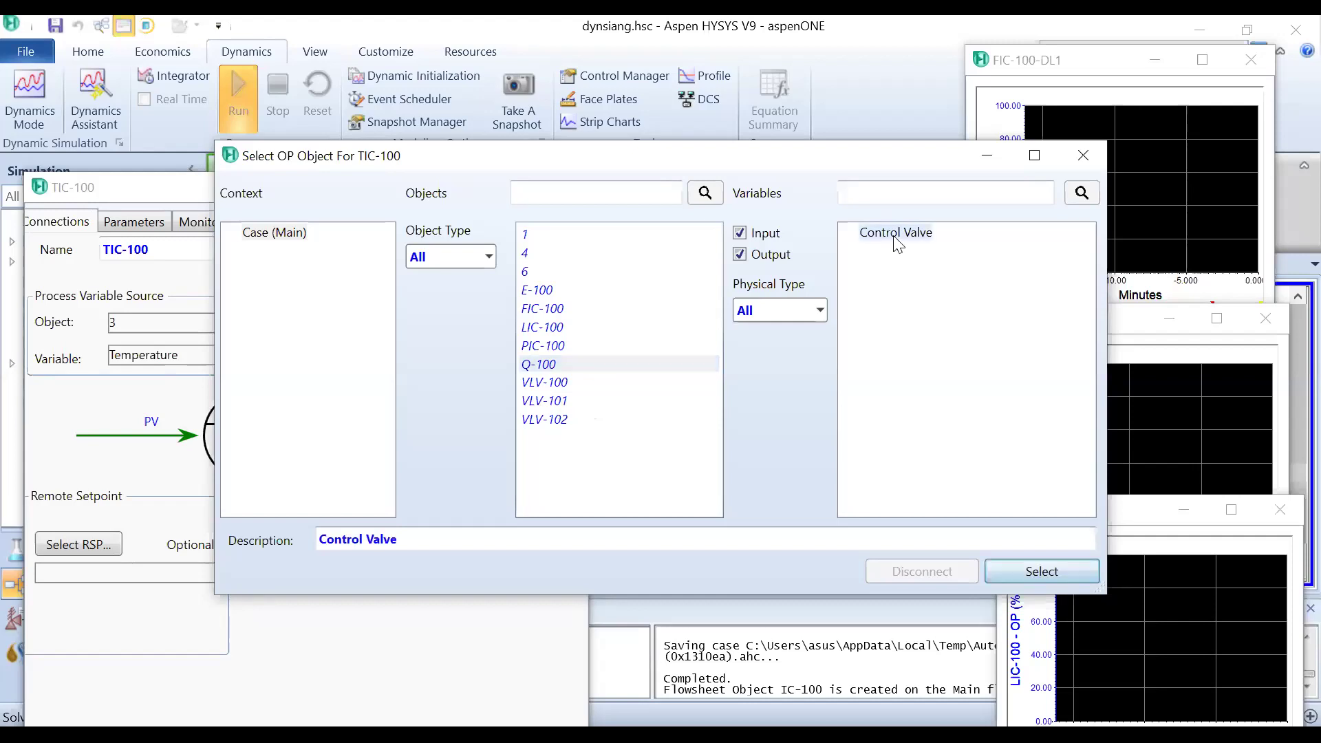
click(1019, 579)
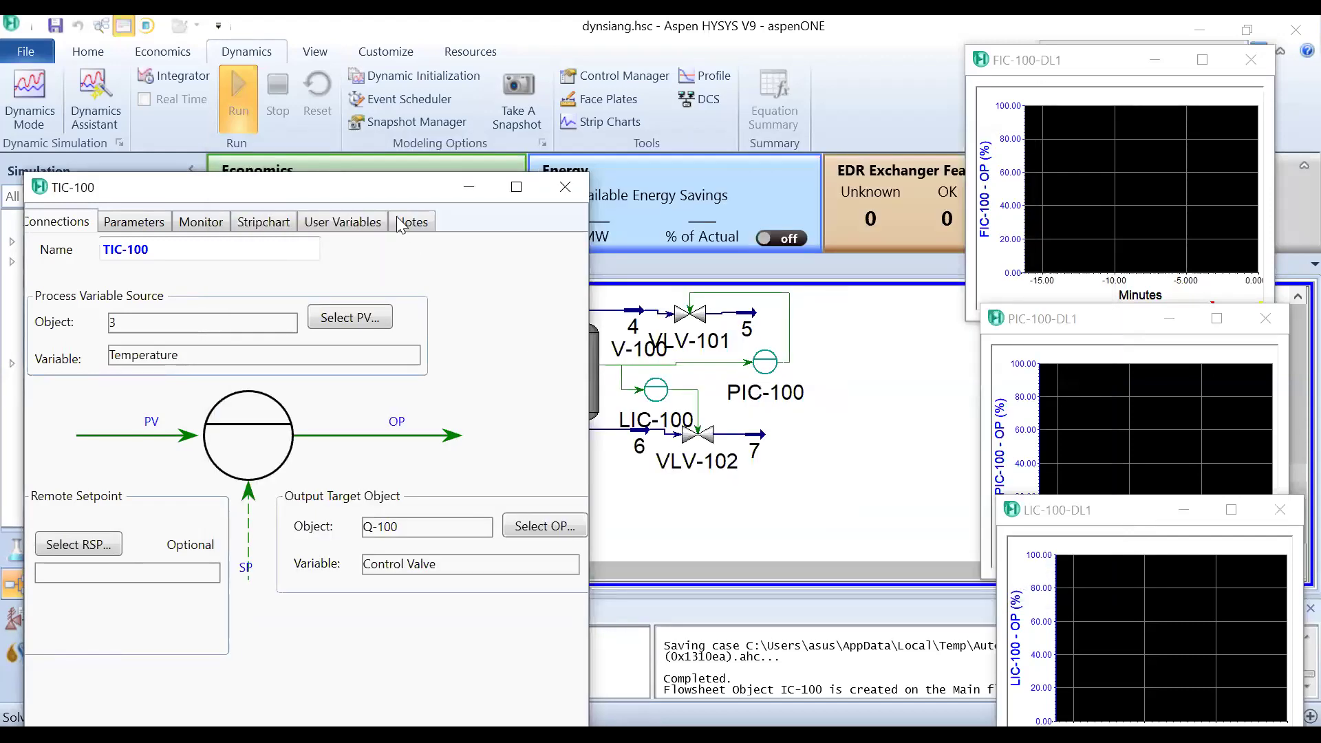
double_click(390, 186)
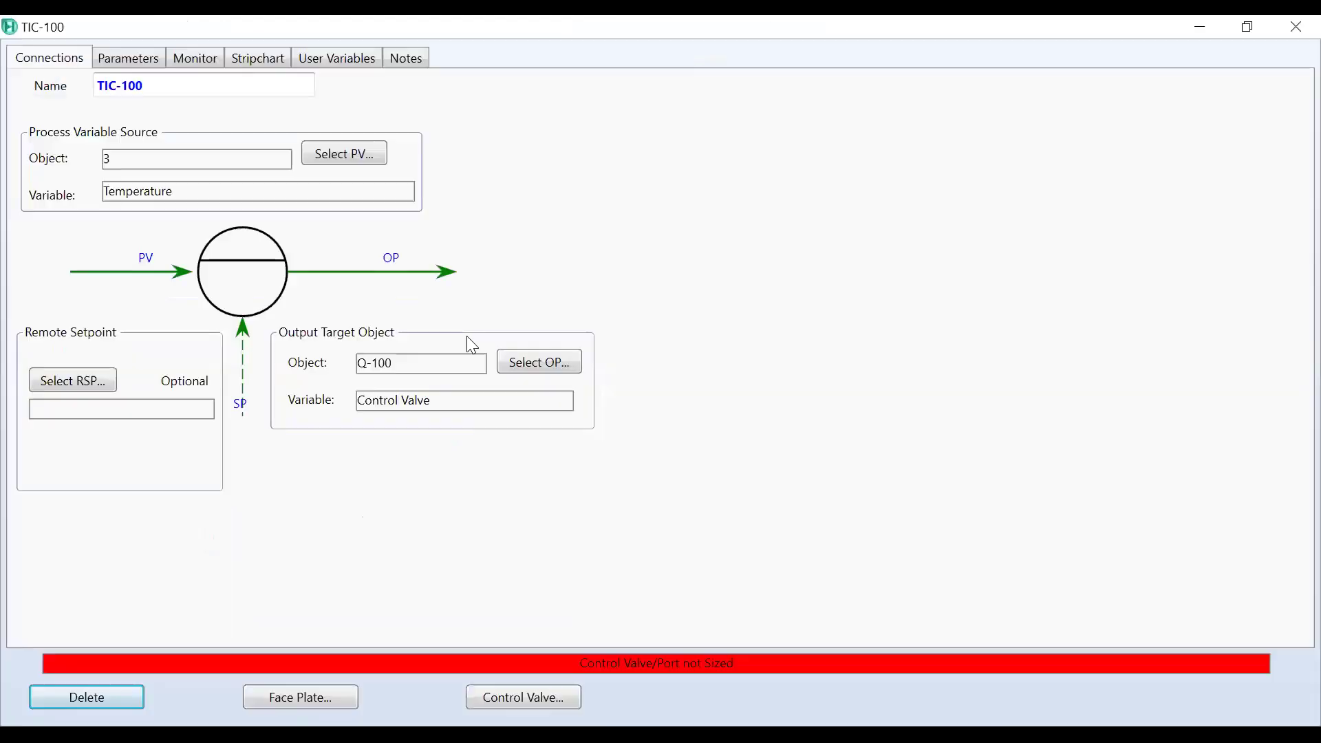
click(1247, 26)
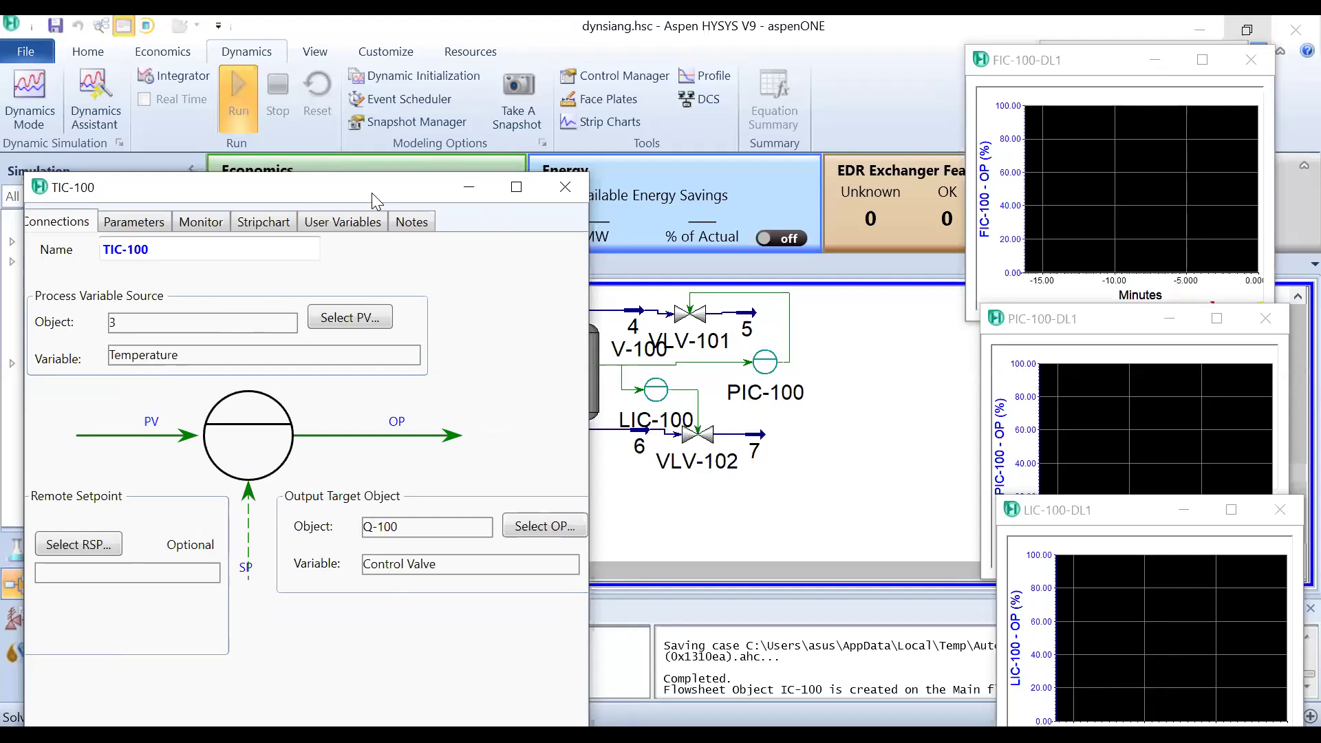
double_click(372, 193)
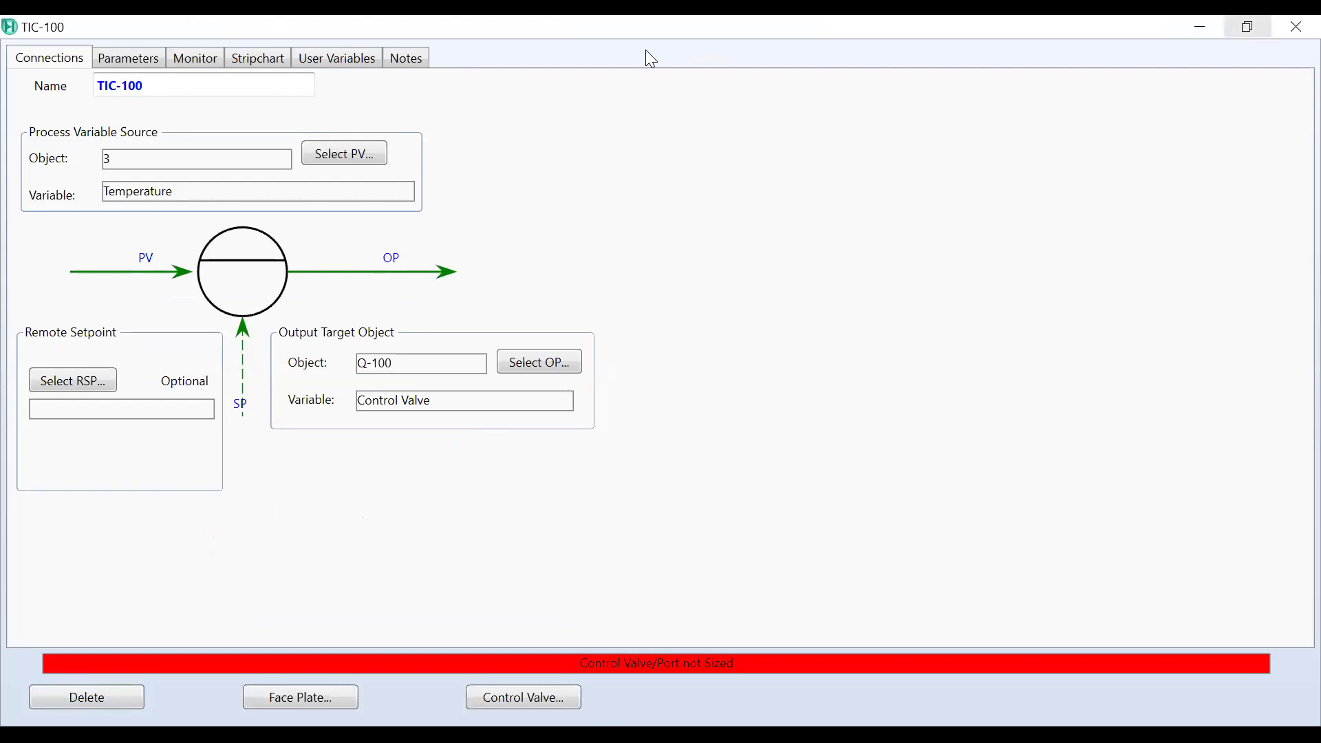
key(super+Down)
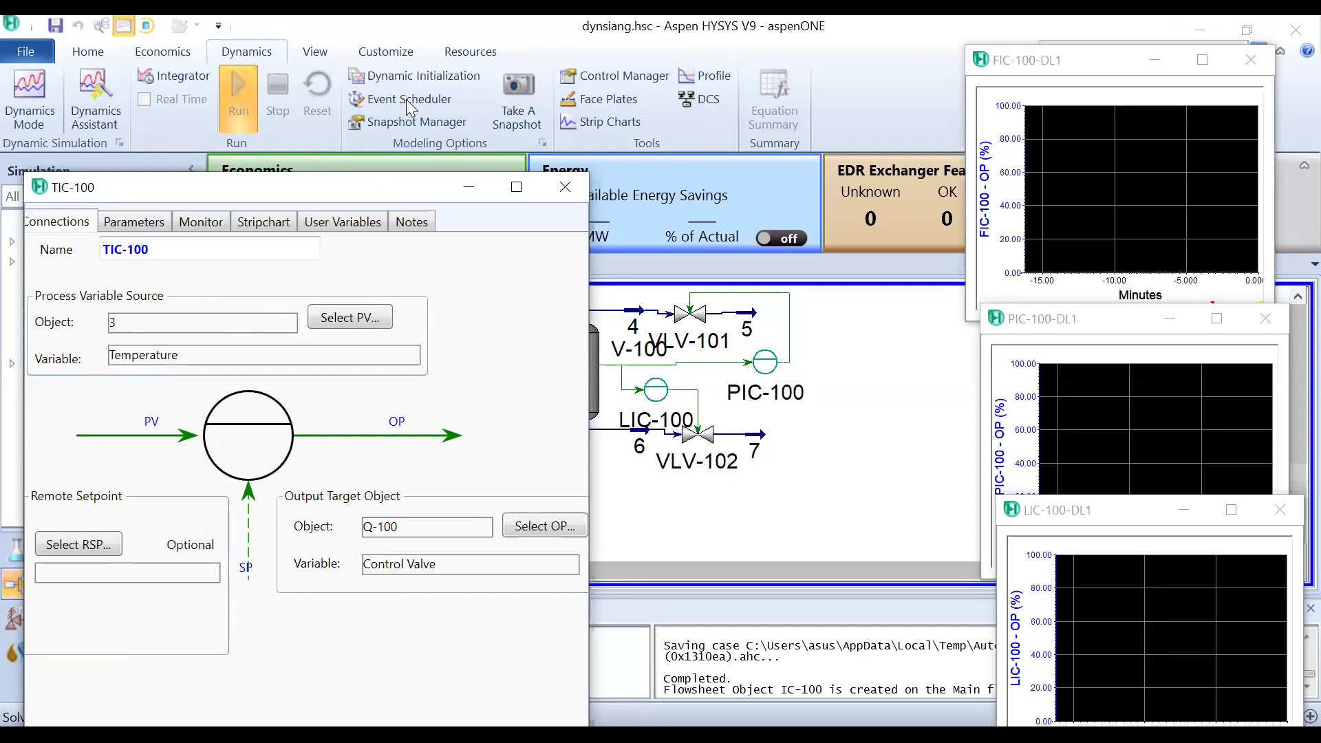
key(super+Up)
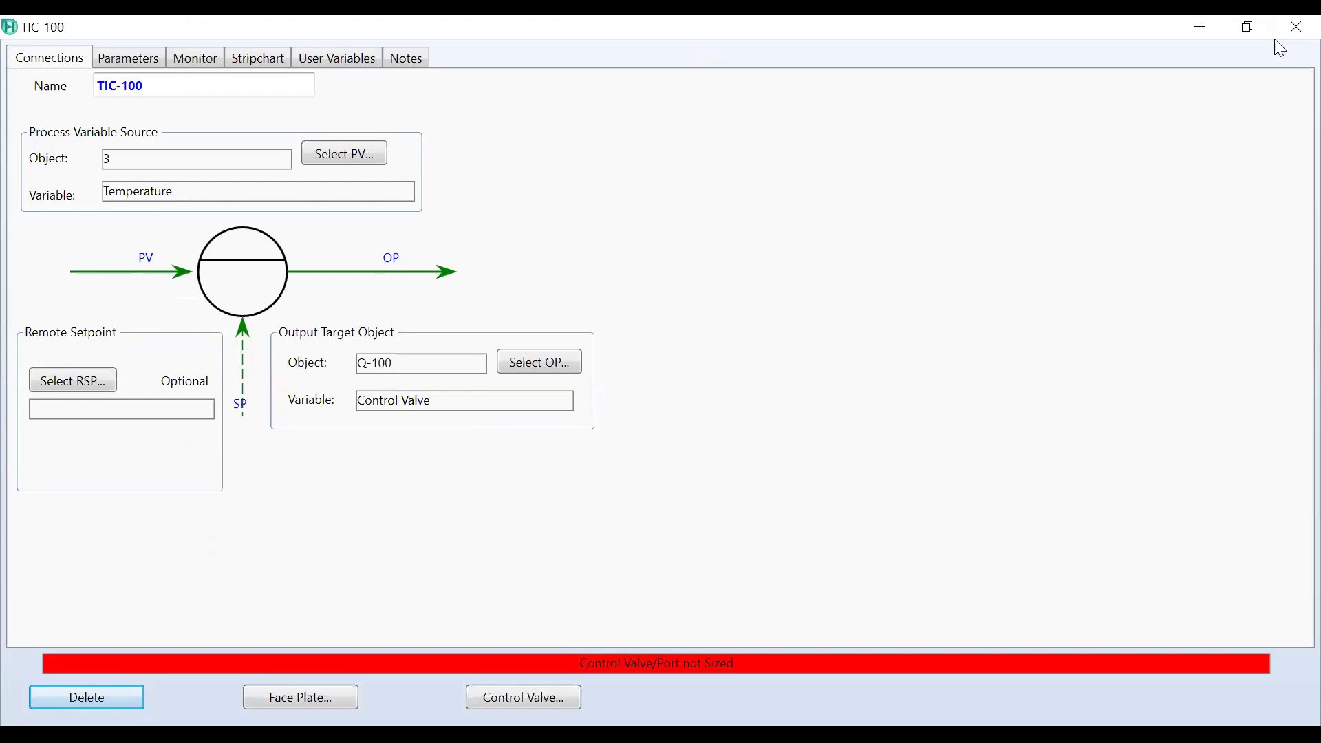
key(super+Down)
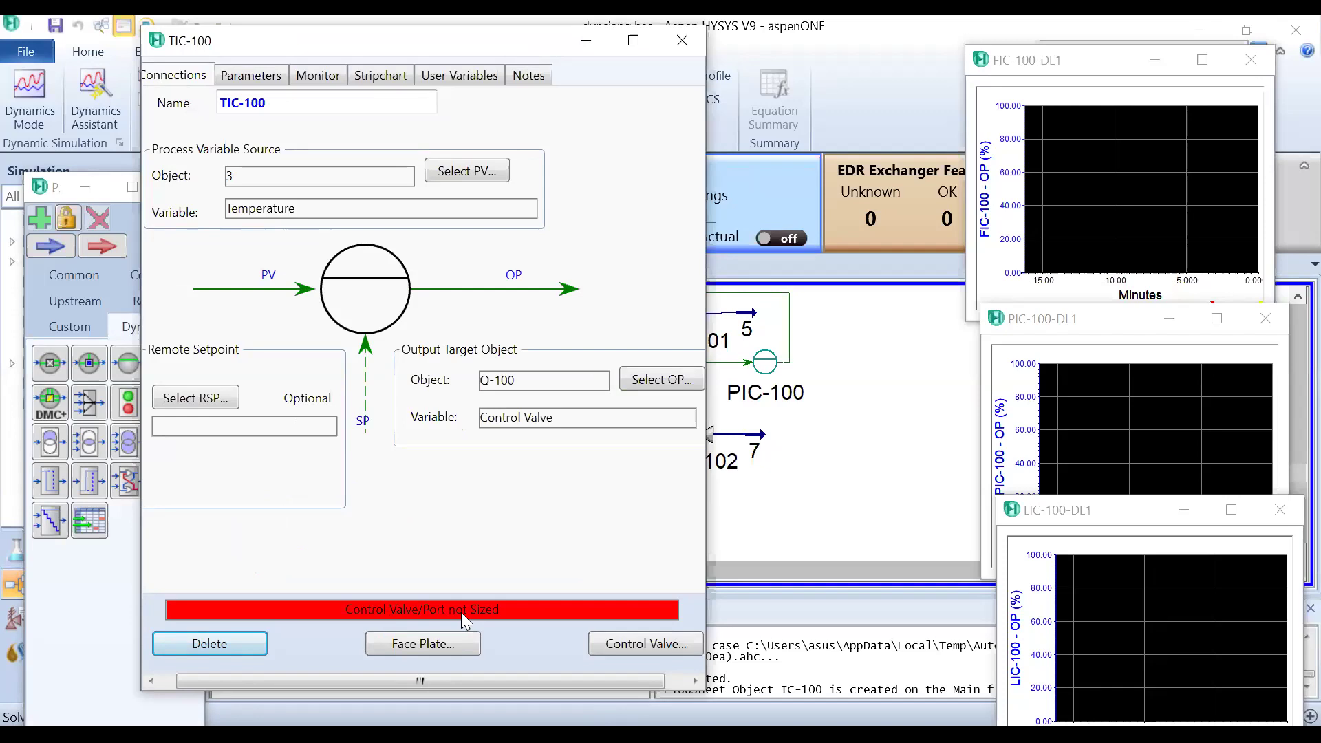
Step: Size the control valve of Q-100 by setting its maximum available direct duty to 2.0000e+04 kJ/h
click(611, 644)
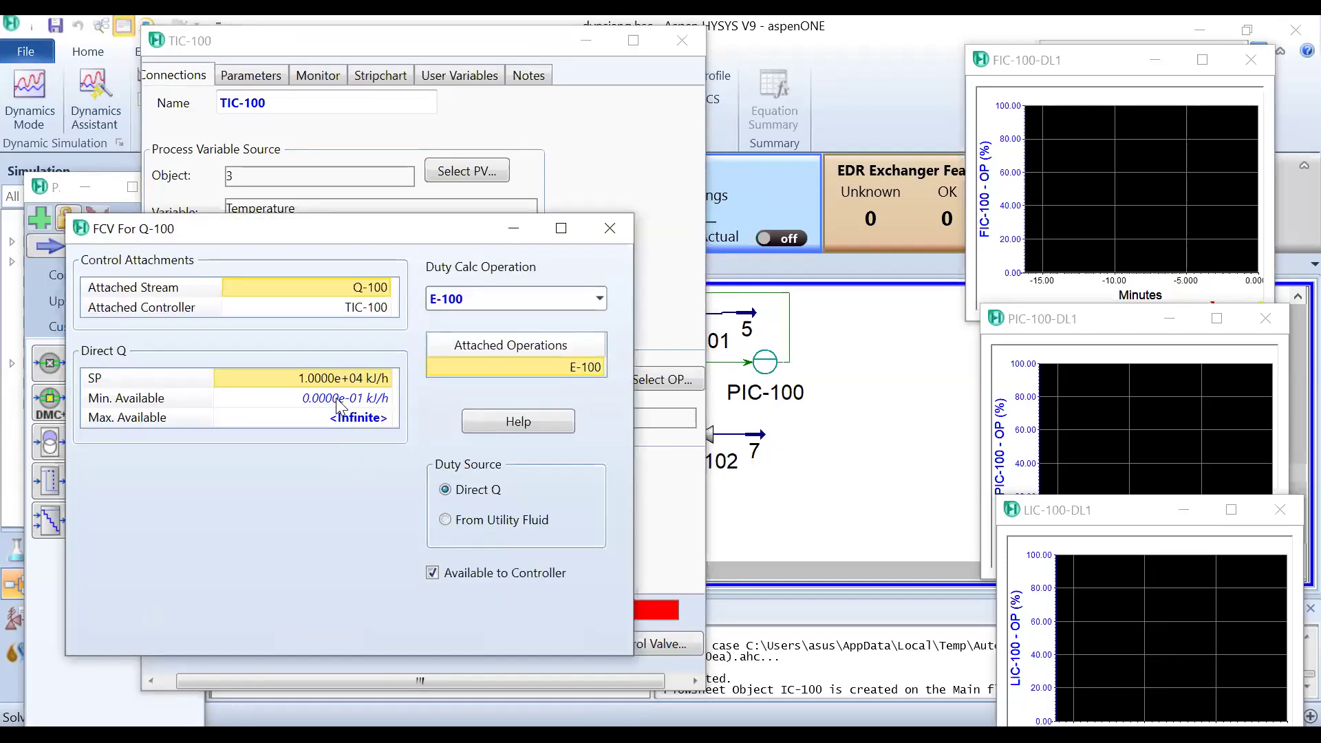
mouse_move(339, 407)
click(344, 421)
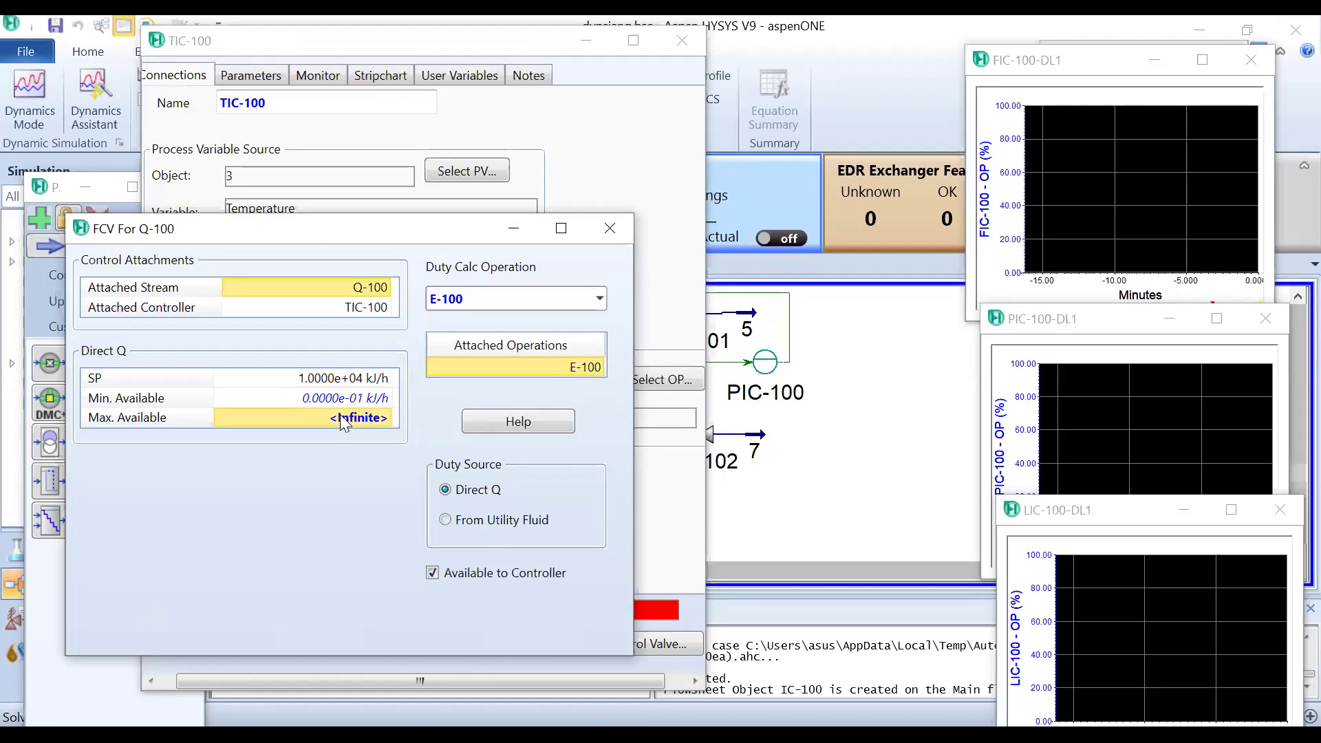
text(1)
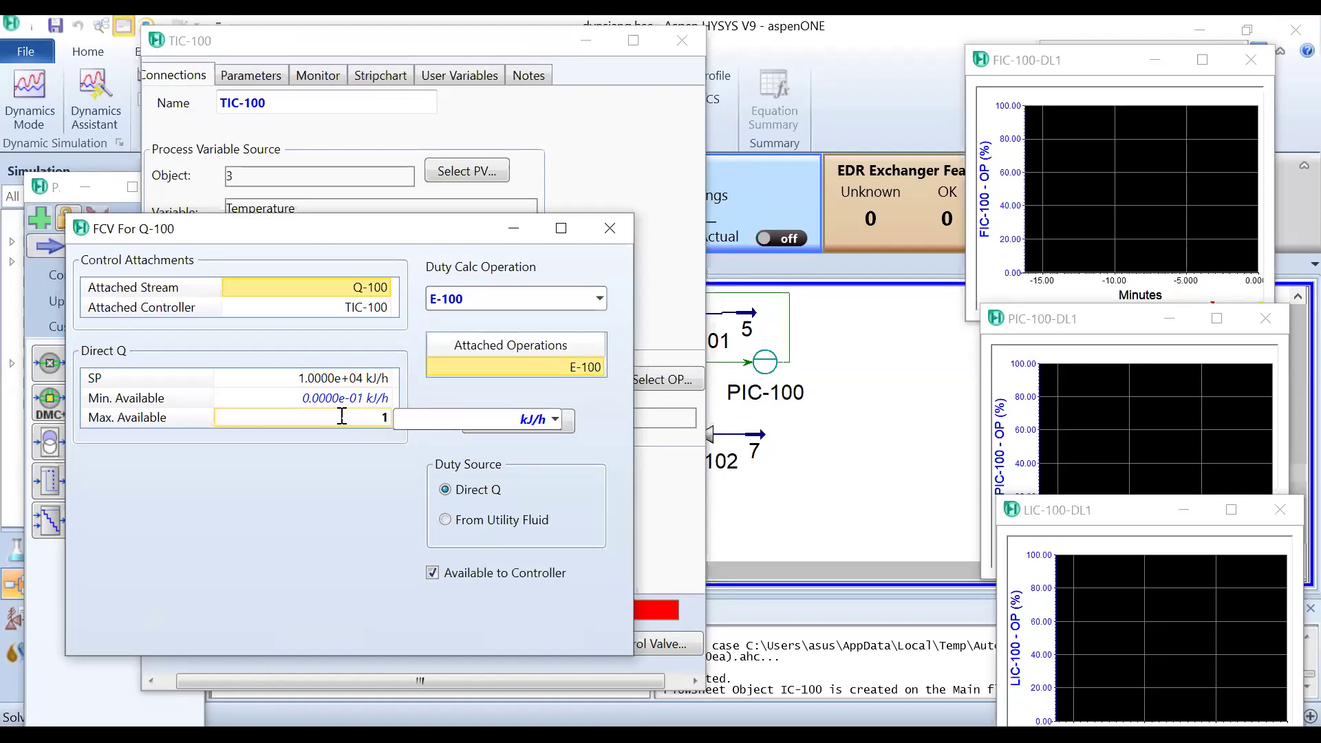
text(0)
key(BackSpace)
key(BackSpace)
text(2.0000)
key(Return)
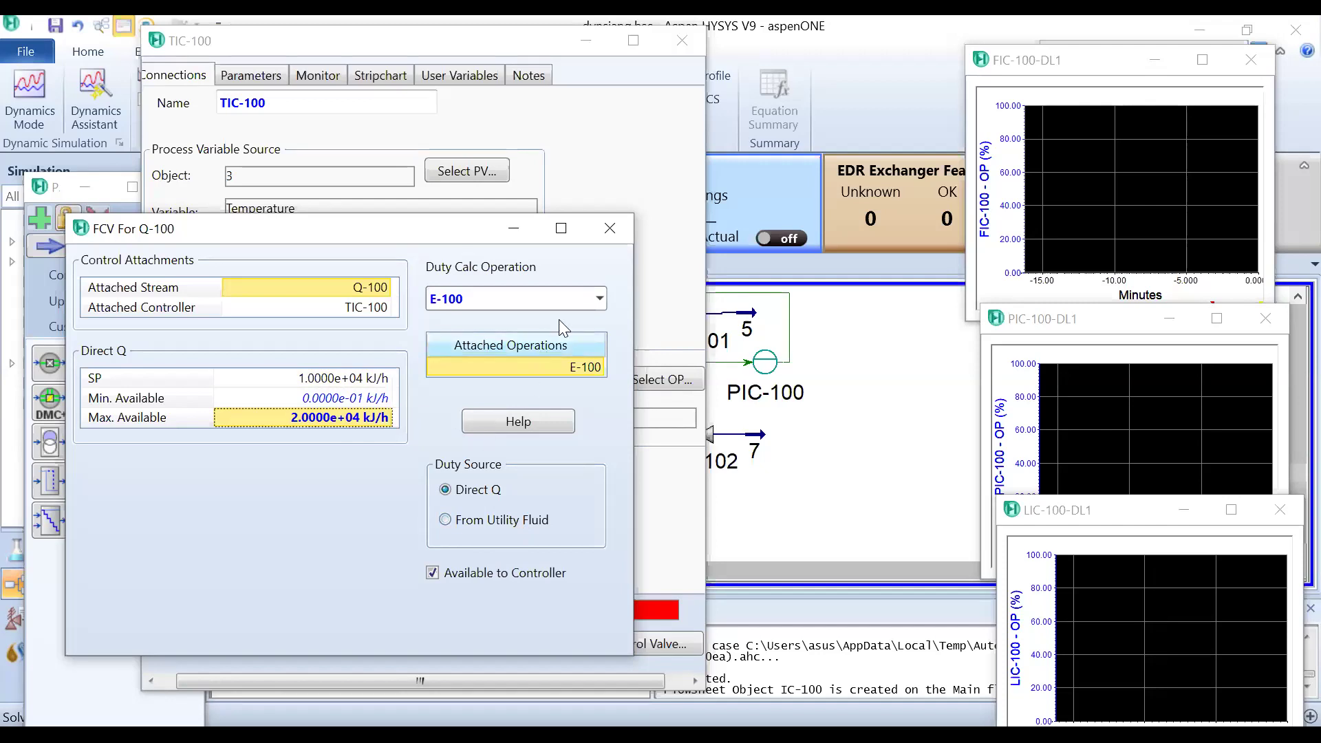
click(608, 228)
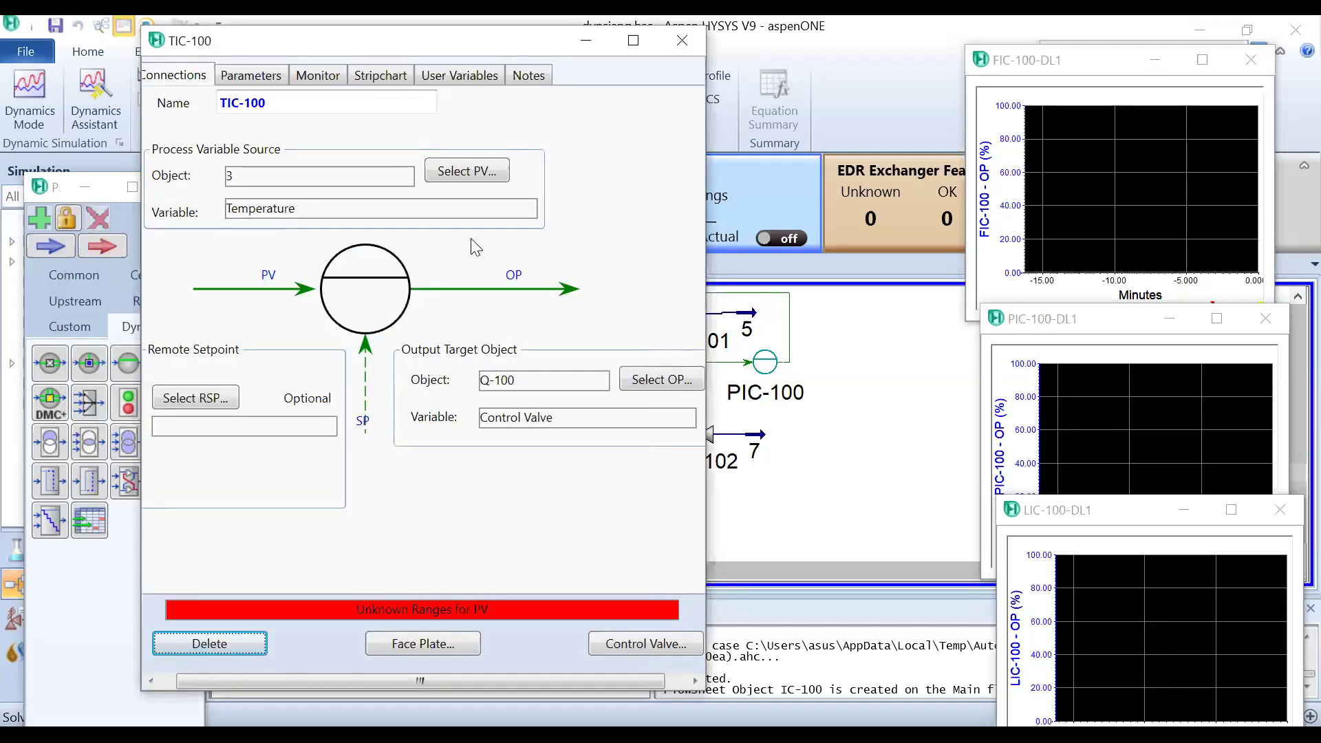
Step: Set the PV range of TIC-100 to a minimum of 0 C and a maximum of 100 C
click(271, 77)
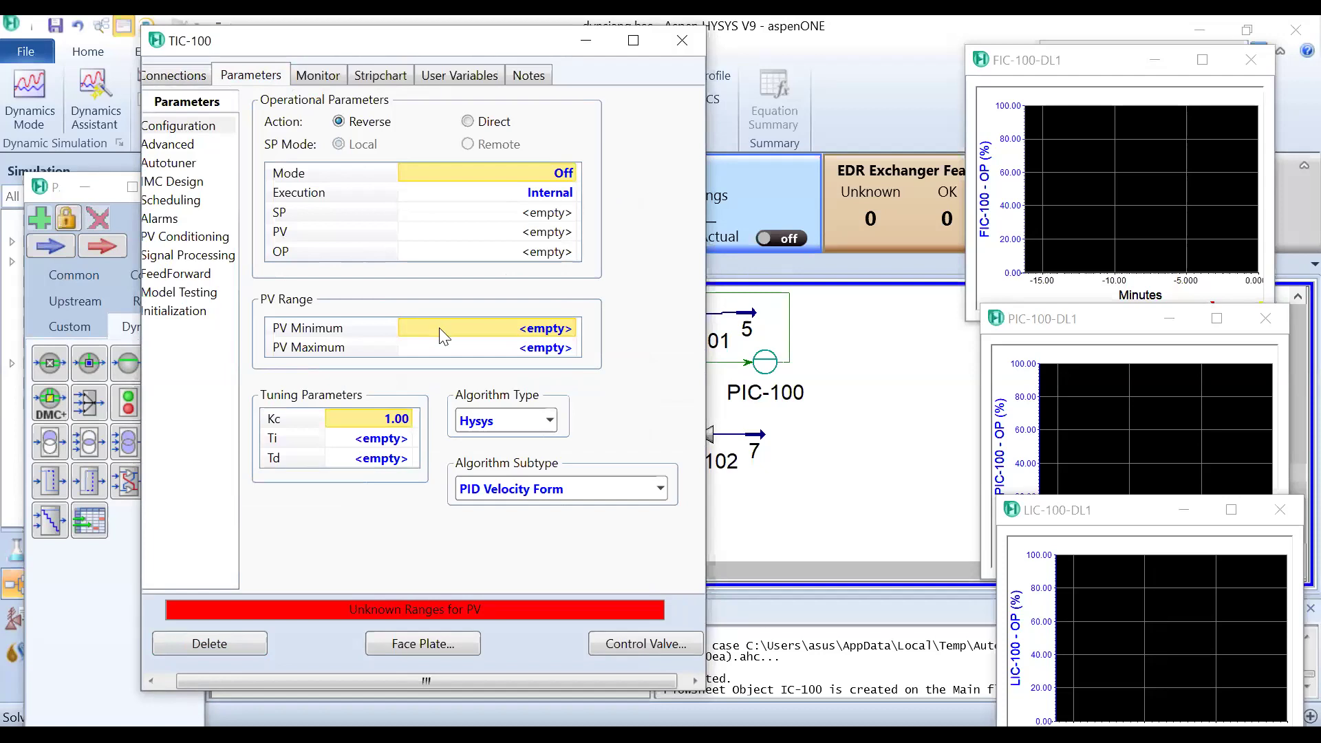
text(0)
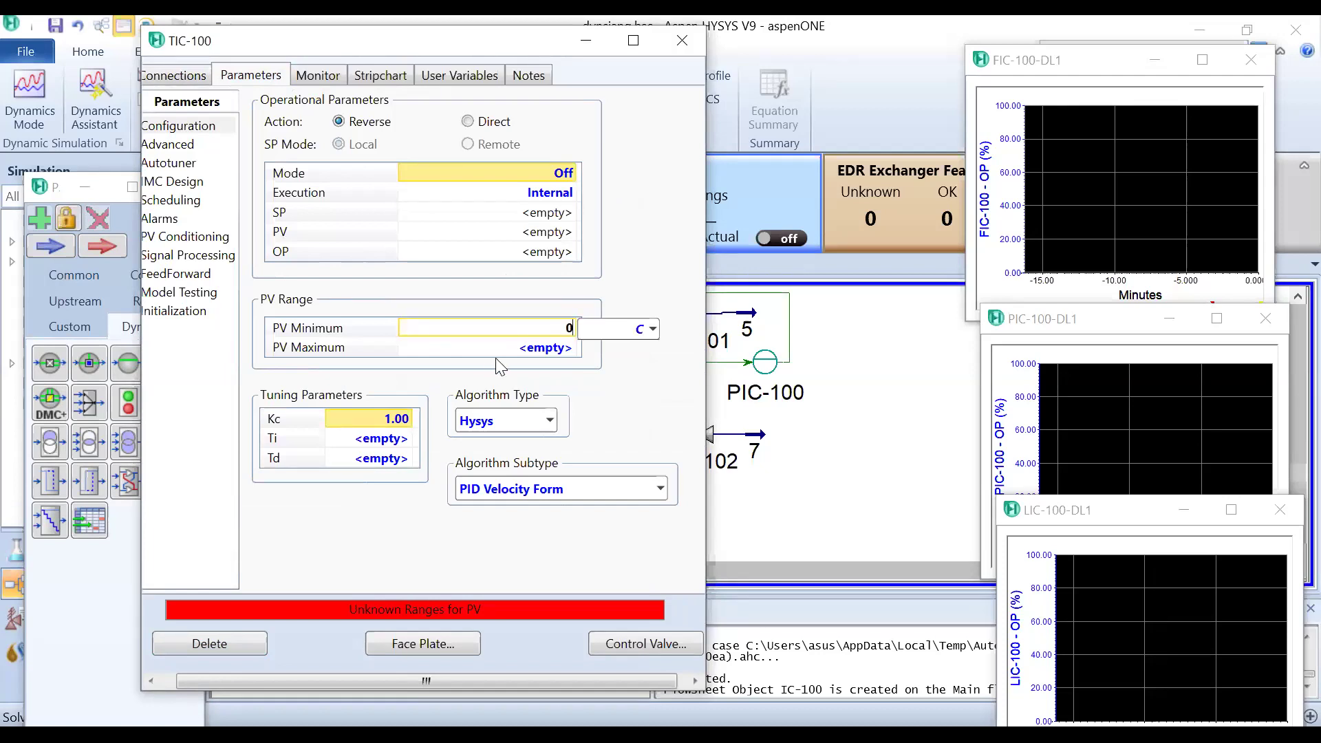
key(Return)
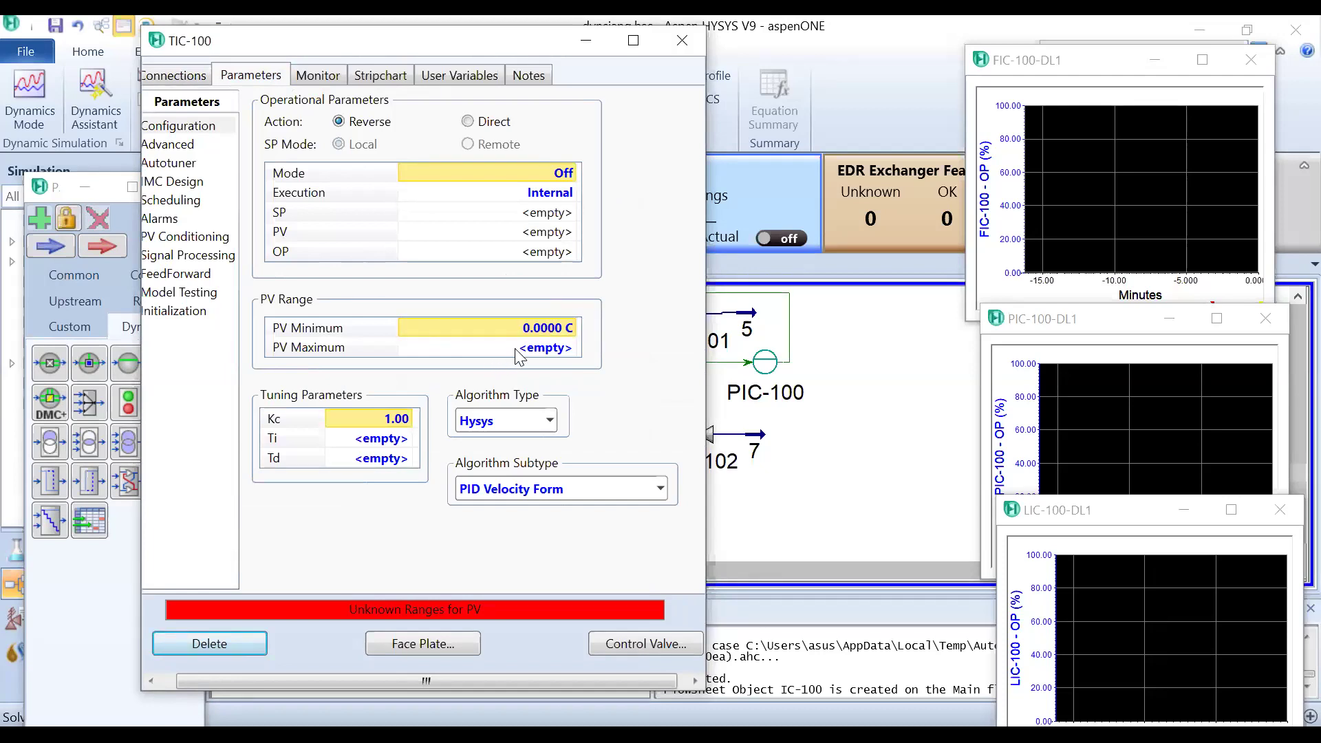
click(515, 348)
text(100)
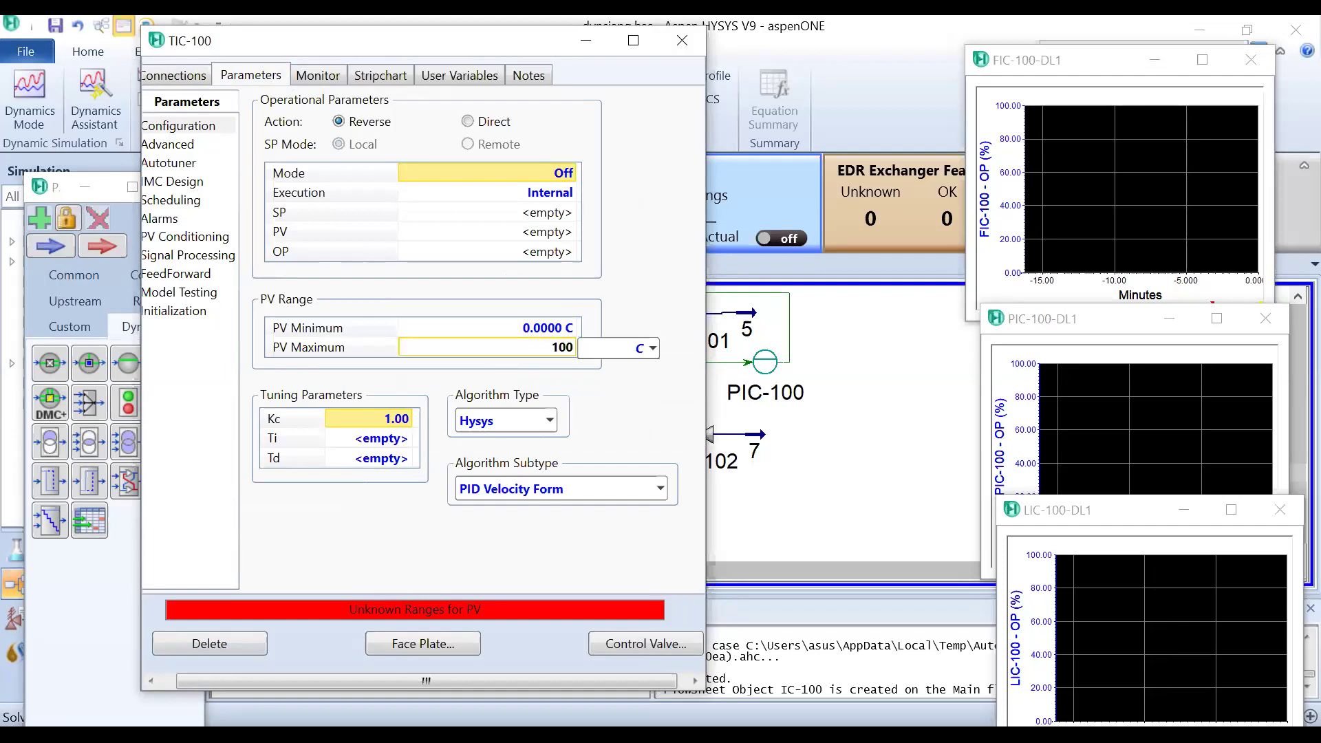
key(Return)
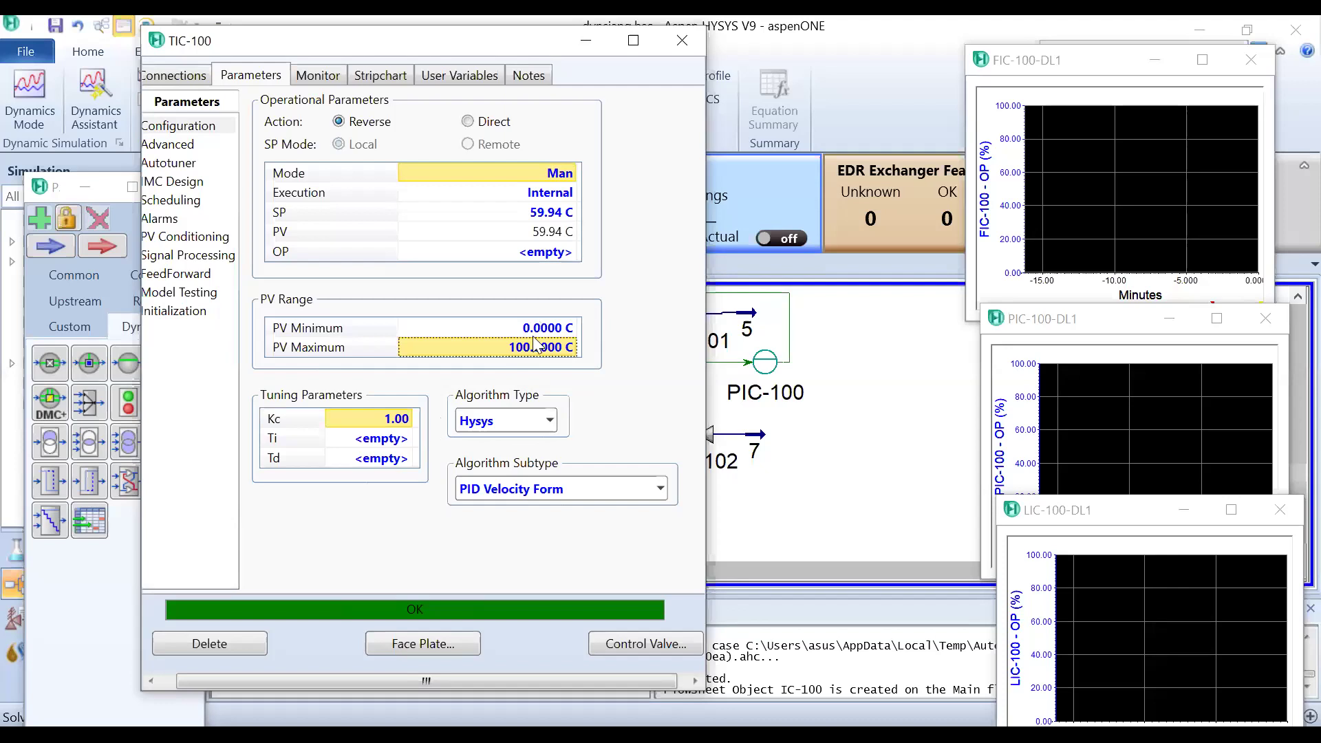
Step: Switch TIC-100 to Auto mode and set its setpoint to 50 C
click(543, 172)
click(491, 179)
click(572, 176)
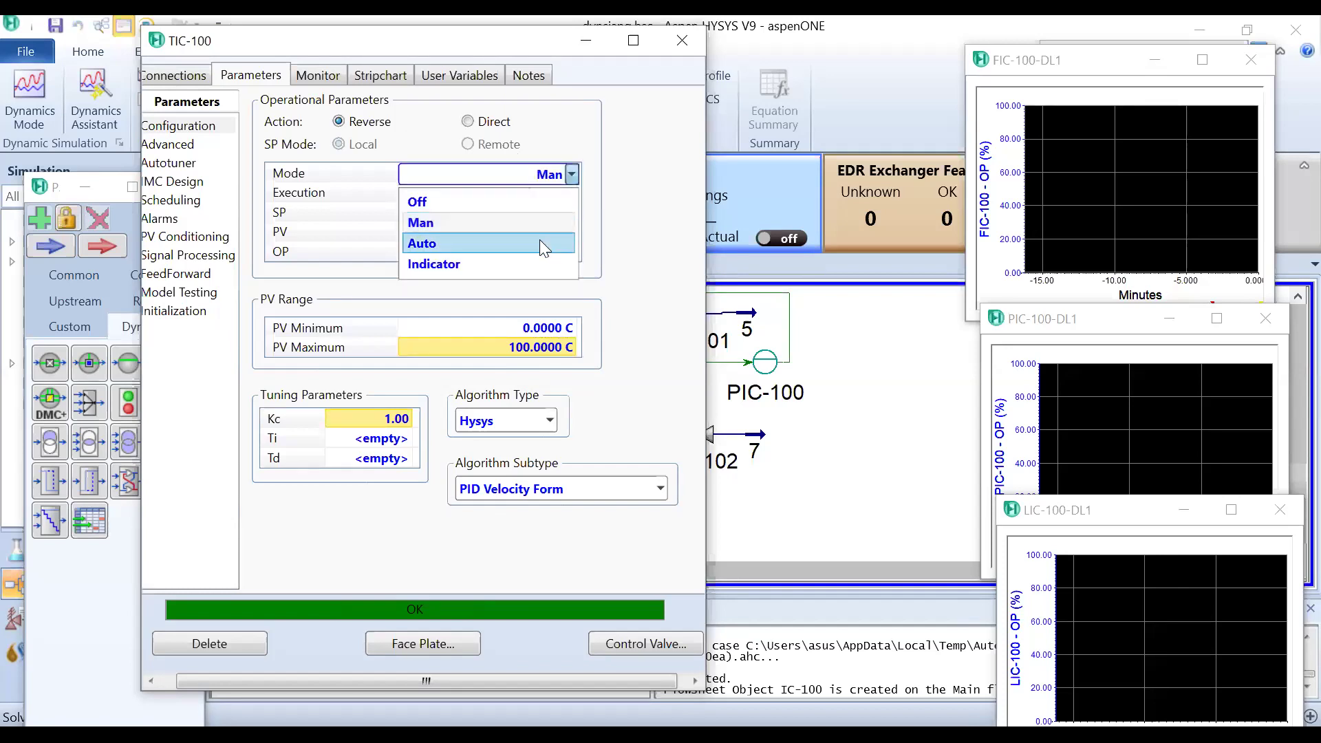
click(543, 240)
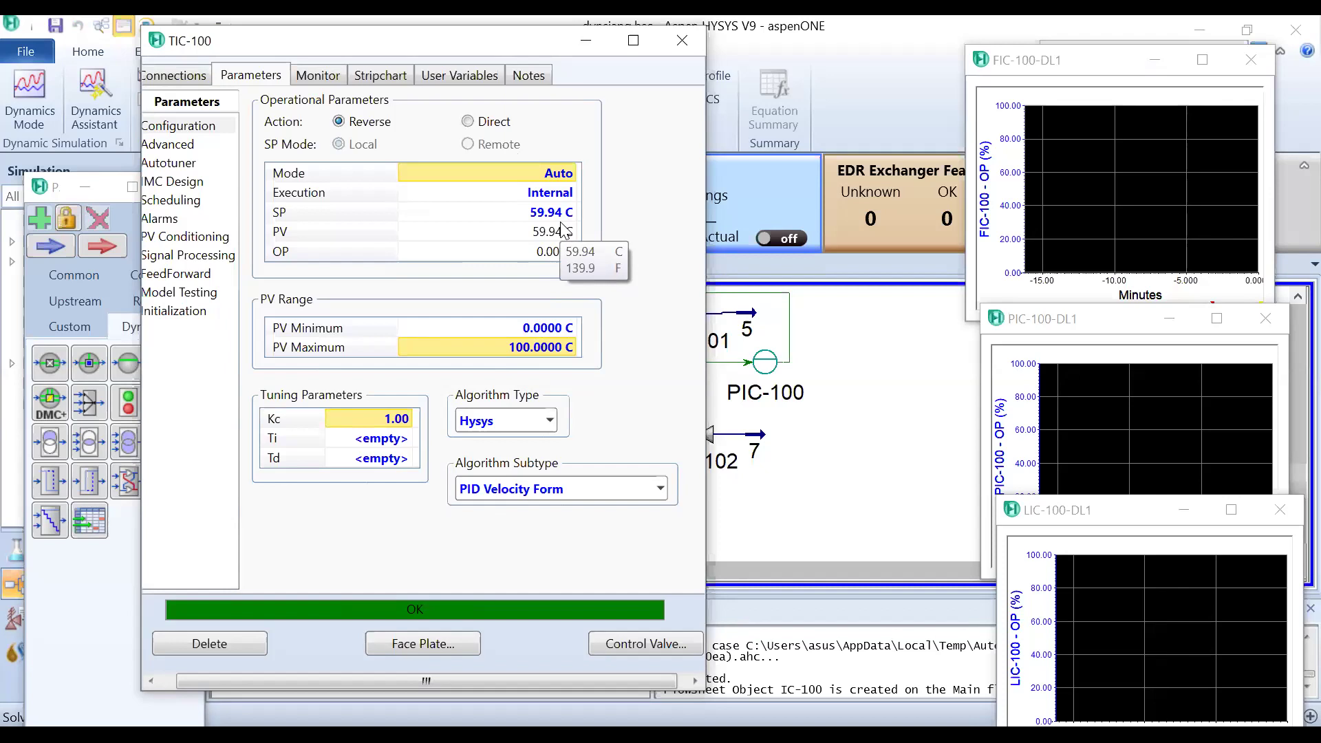
click(560, 220)
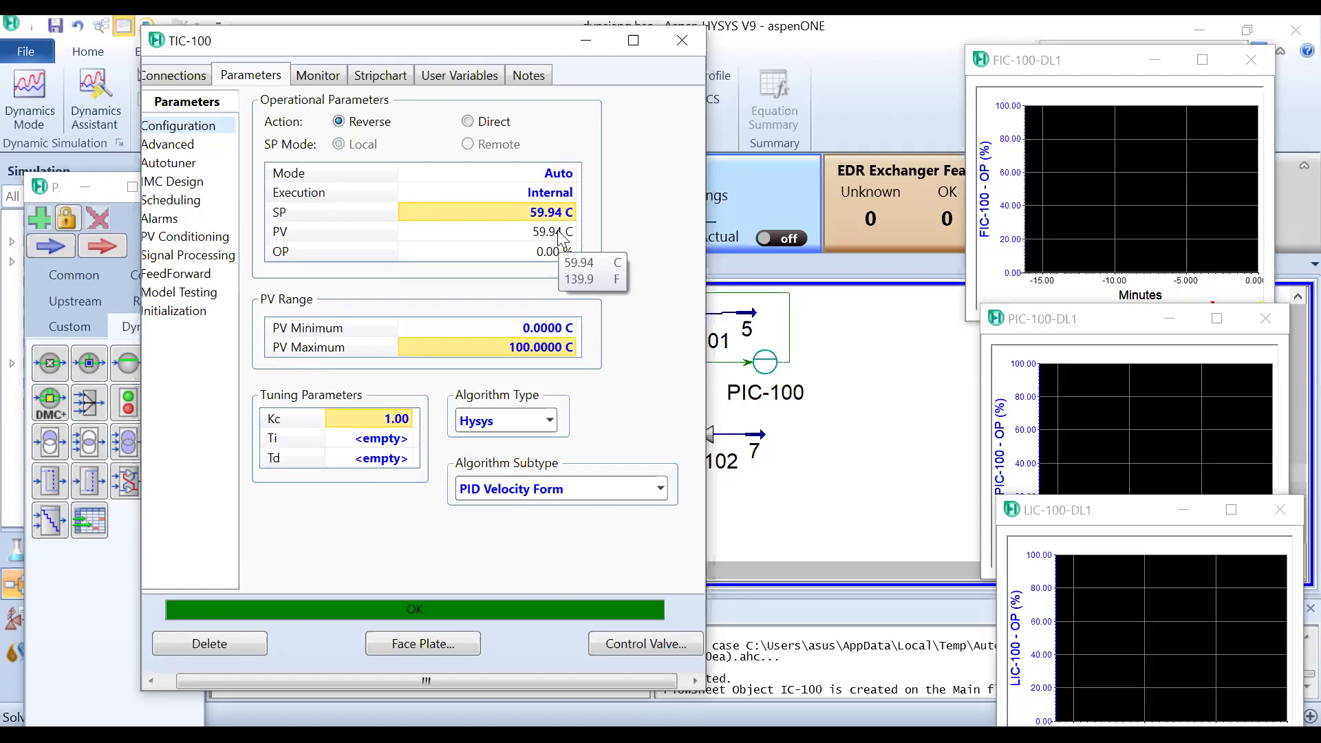
text(50)
key(Return)
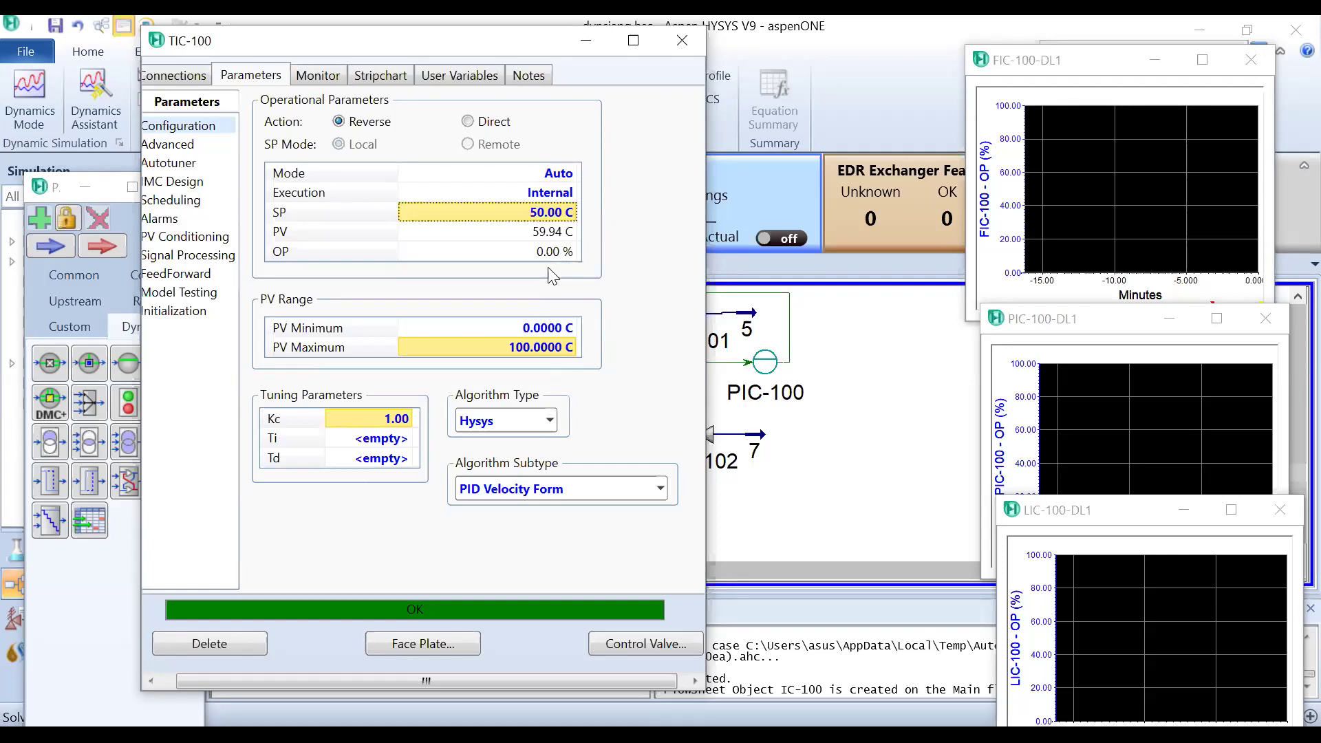
Step: Set the TIC-100 tuning parameters Ti and Td to 1 minute each
click(400, 443)
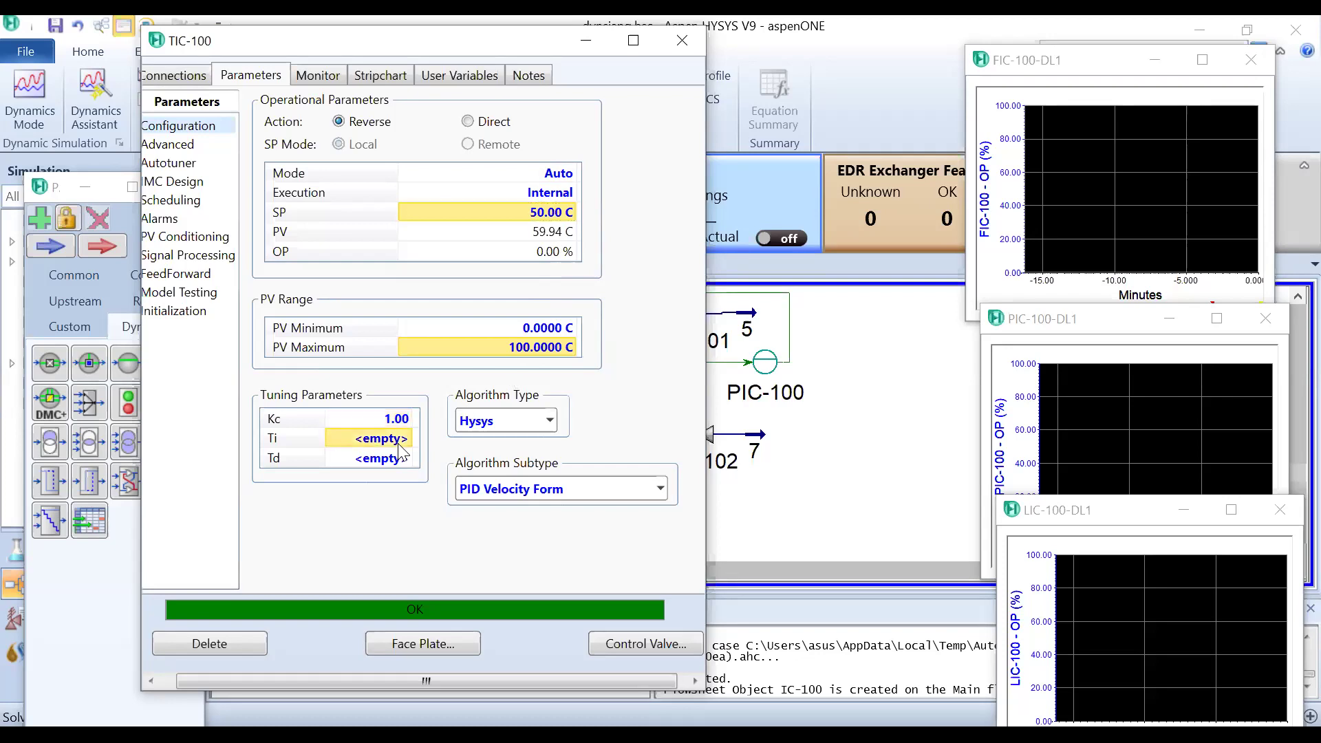
text(1)
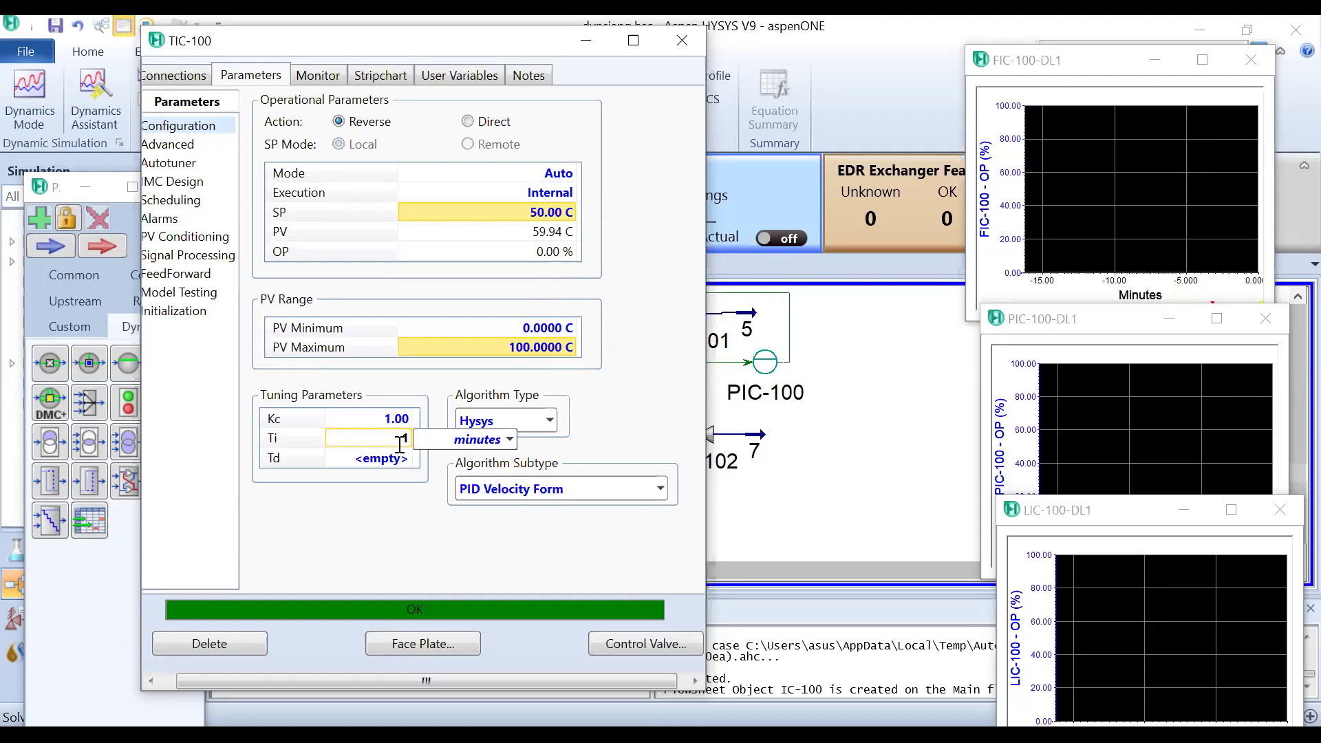
click(393, 460)
text(1)
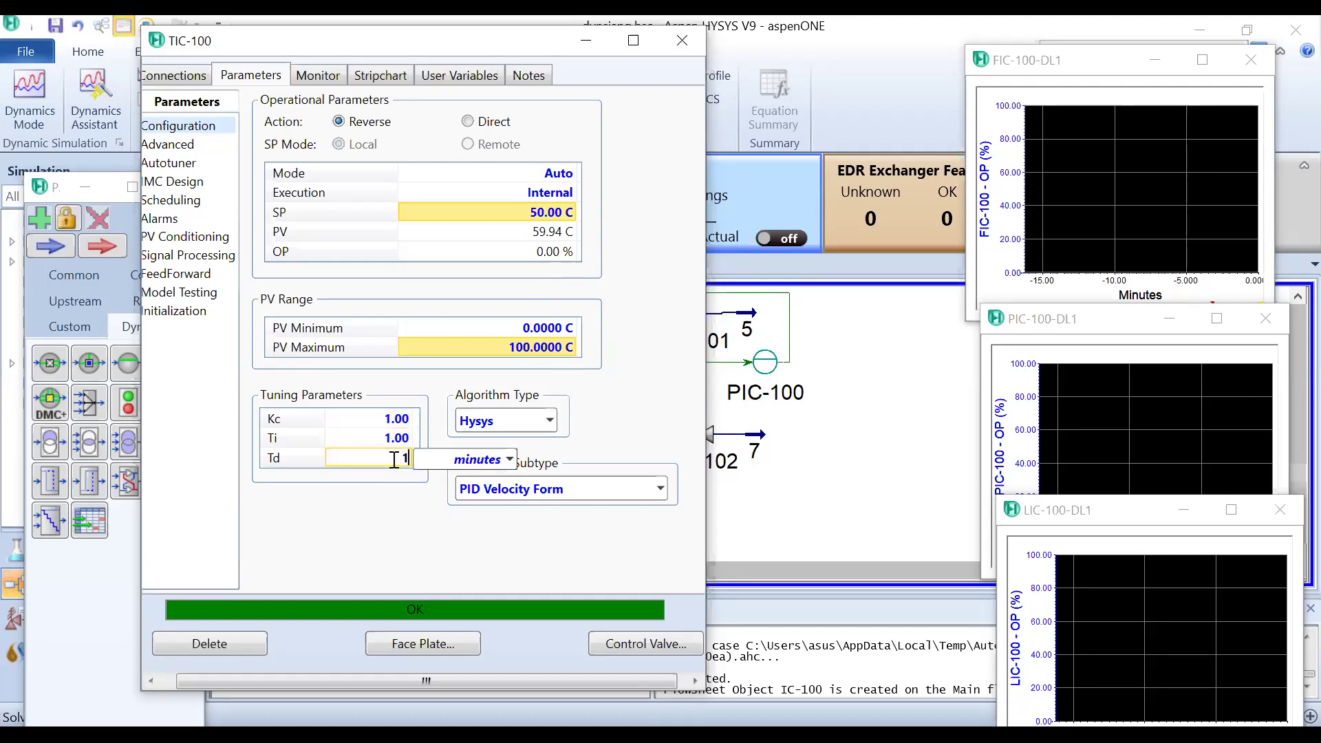
key(Return)
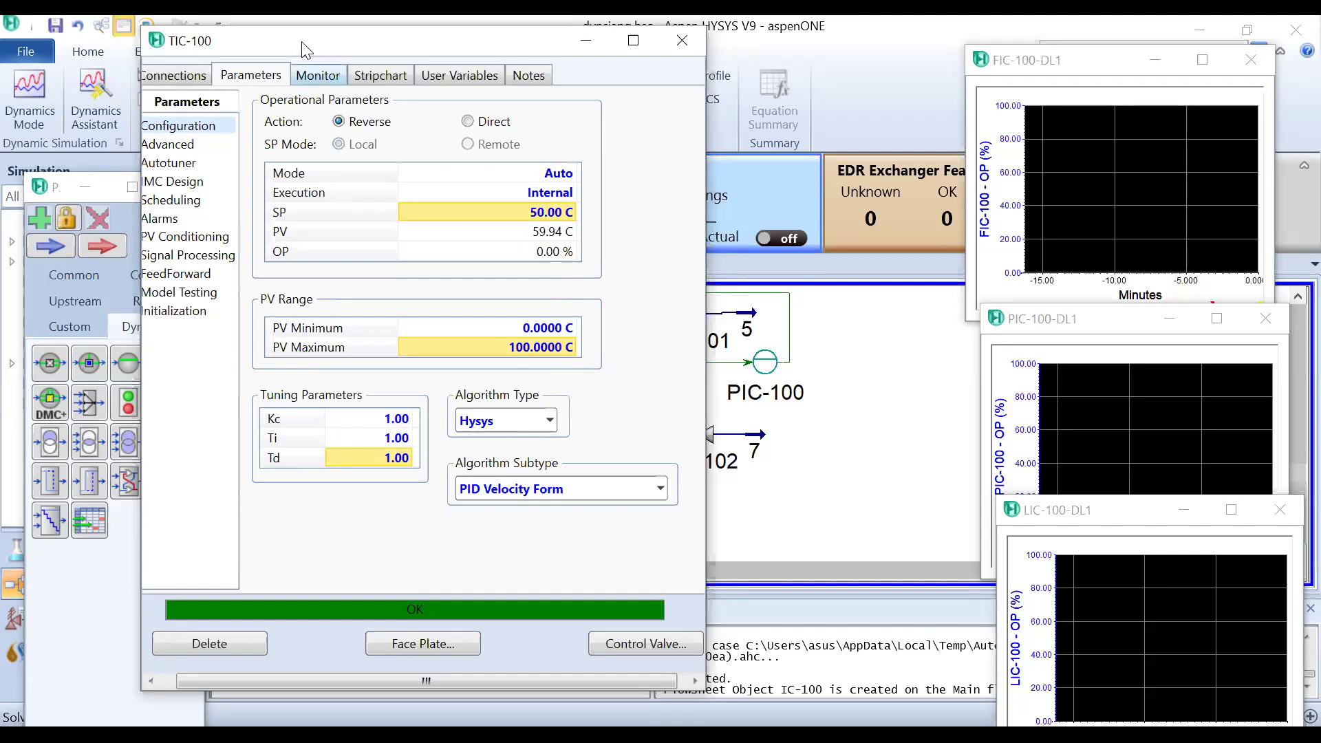
Step: Set the TIC-100 autotuner design type to PID, start the autotuner and close the controller
drag(306, 48, 386, 45)
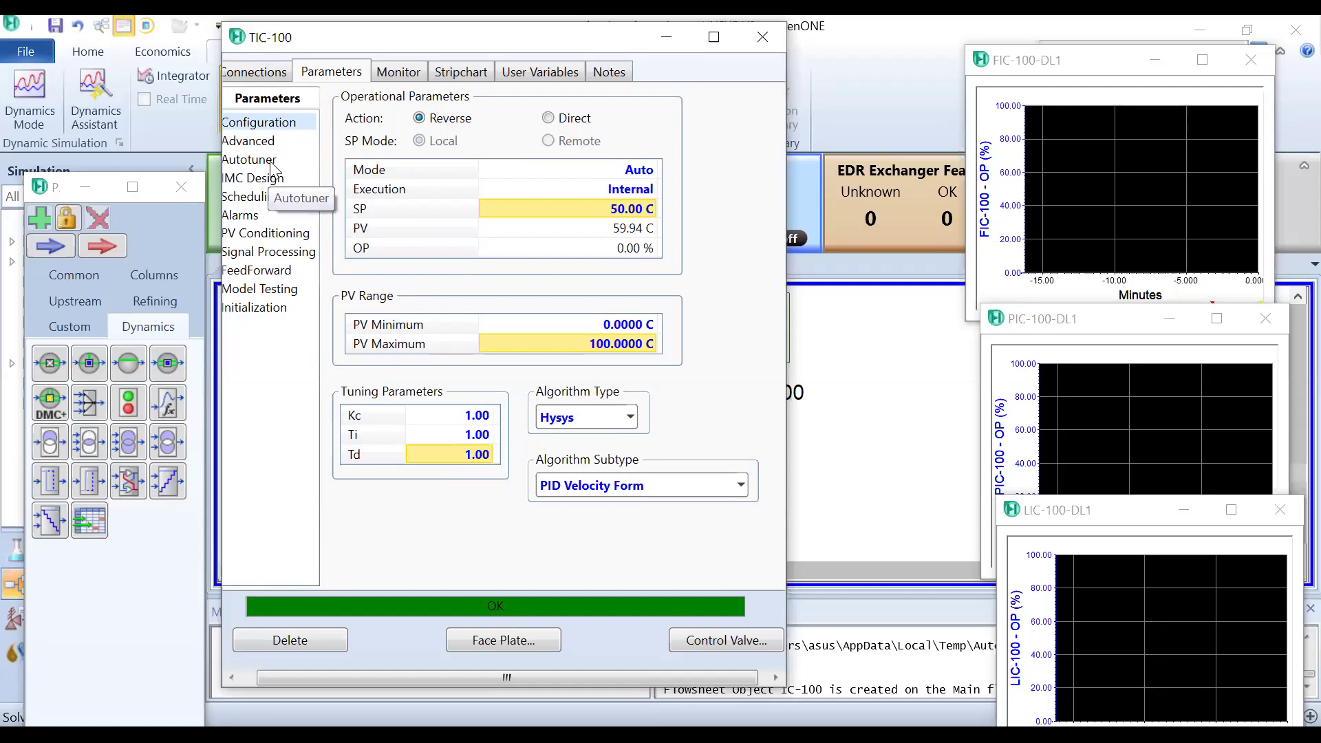
click(272, 162)
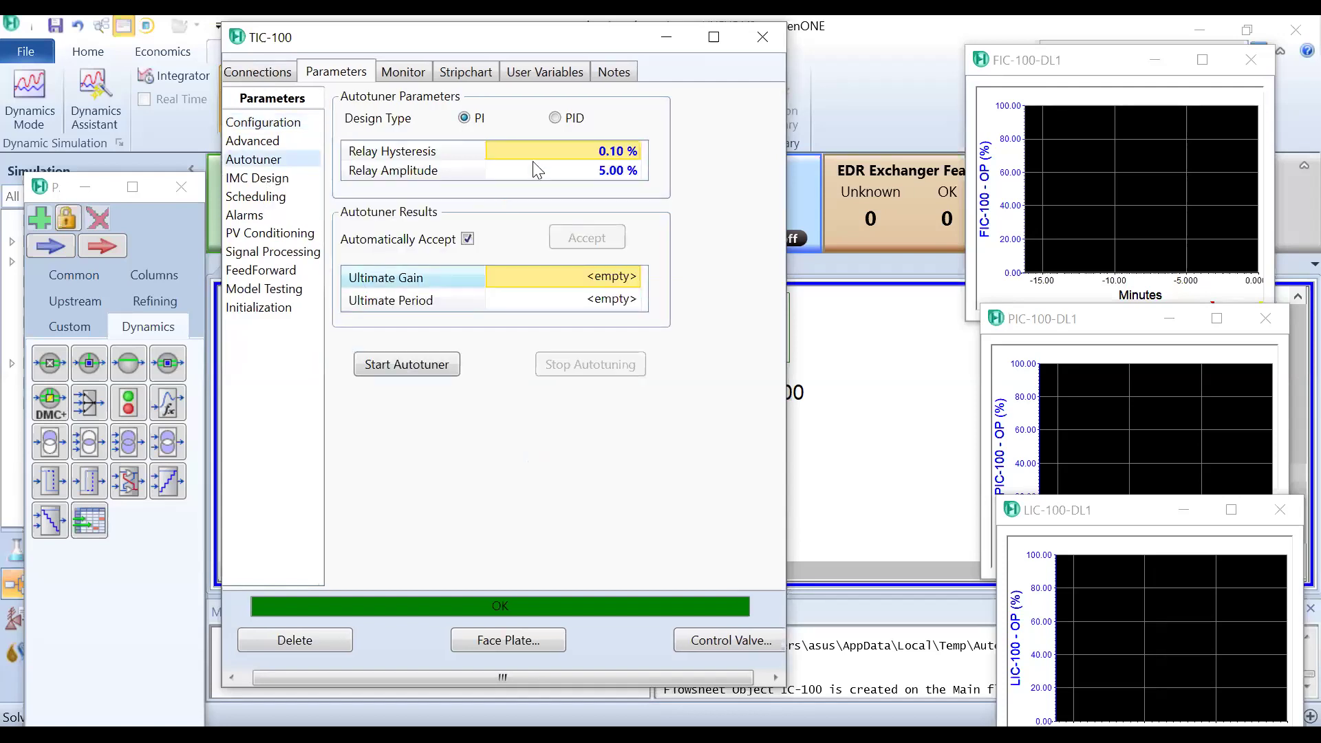
click(554, 118)
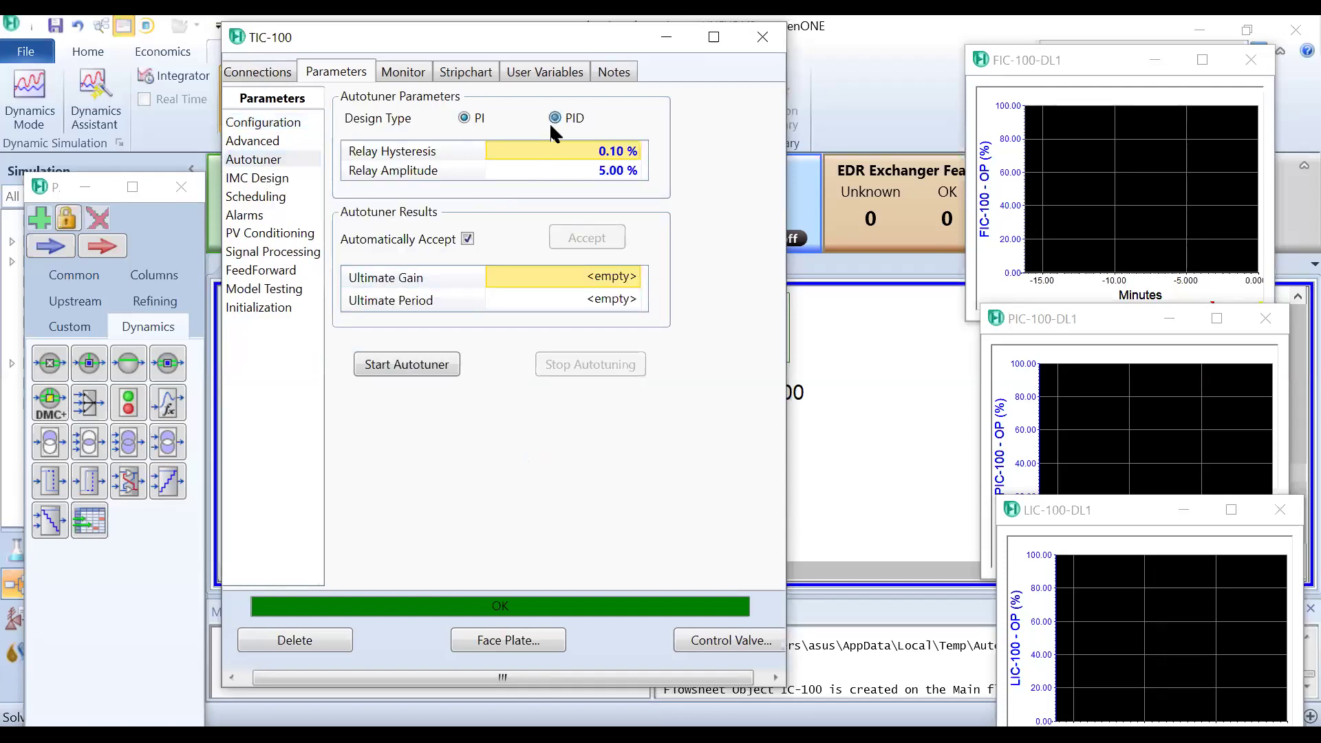
click(408, 365)
click(746, 107)
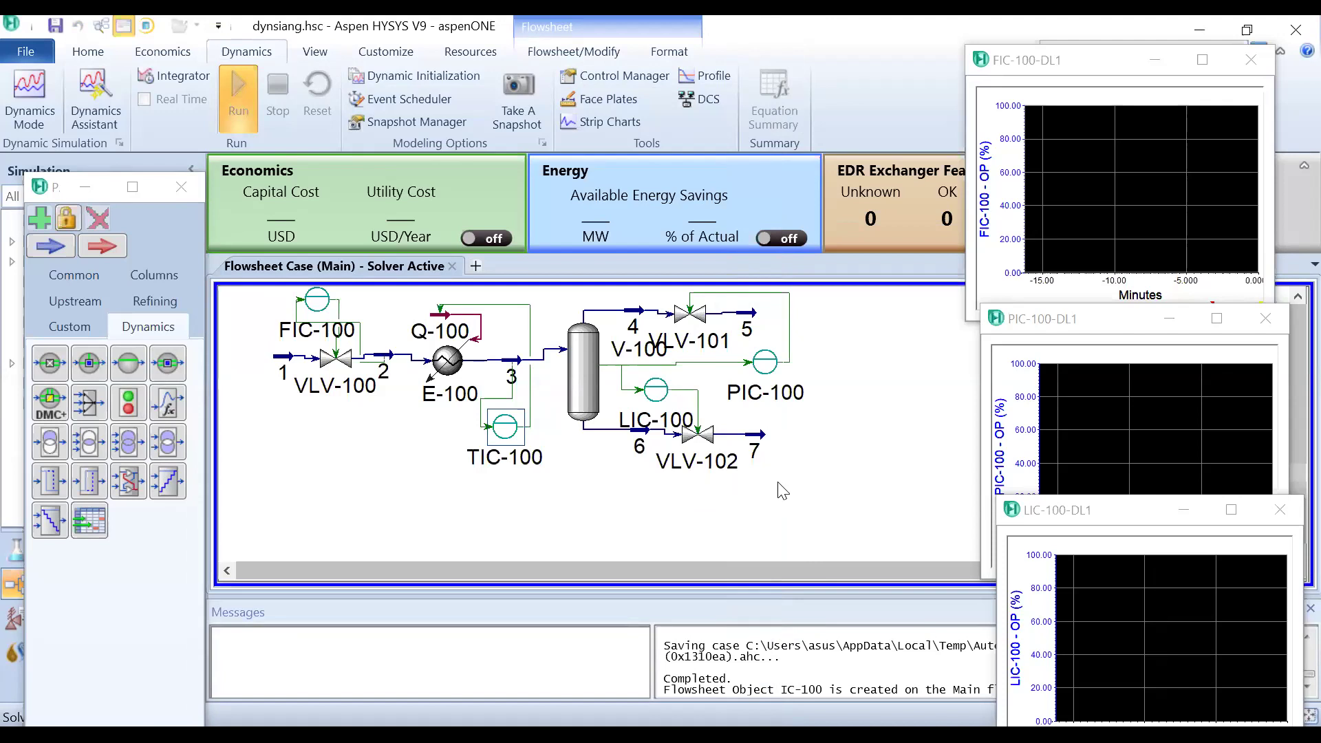
Step: Create a stripchart for TIC-100 using the SP, PV, OP Only variable set
mouse_move(619, 368)
mouse_move(681, 466)
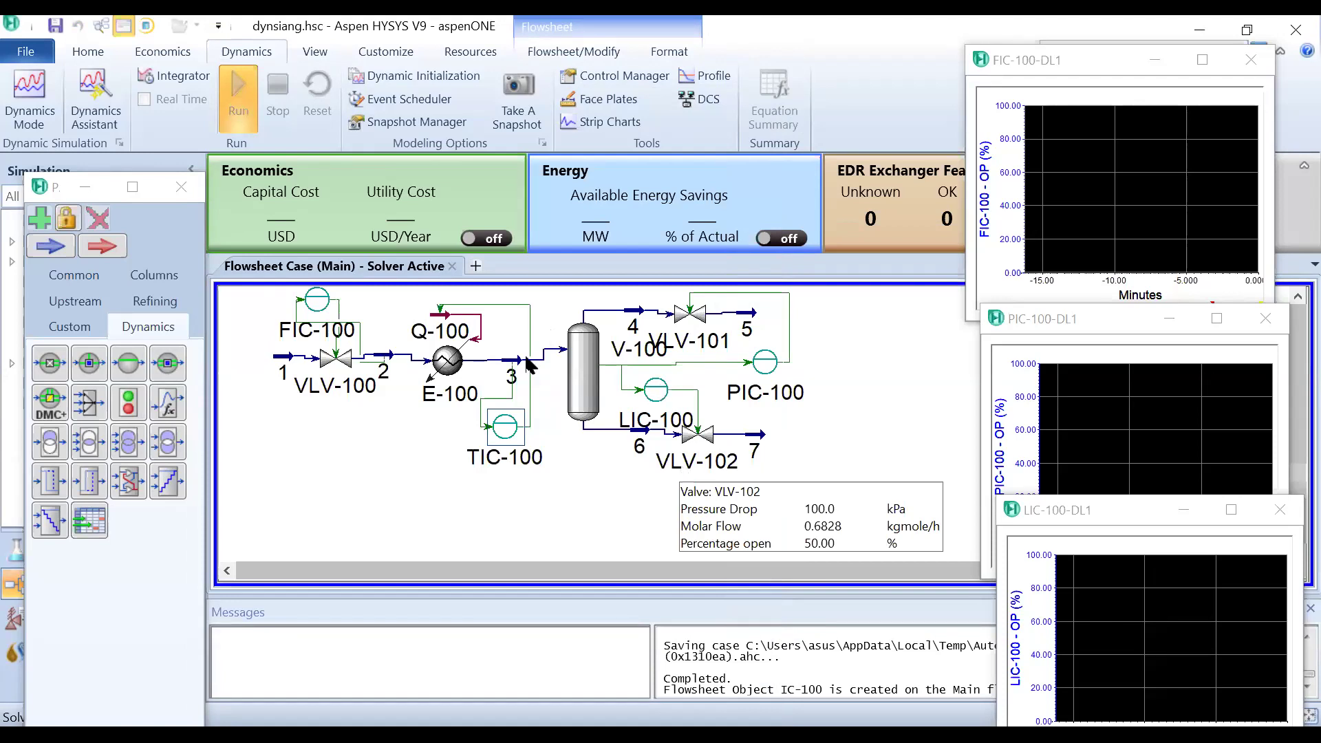
mouse_move(458, 334)
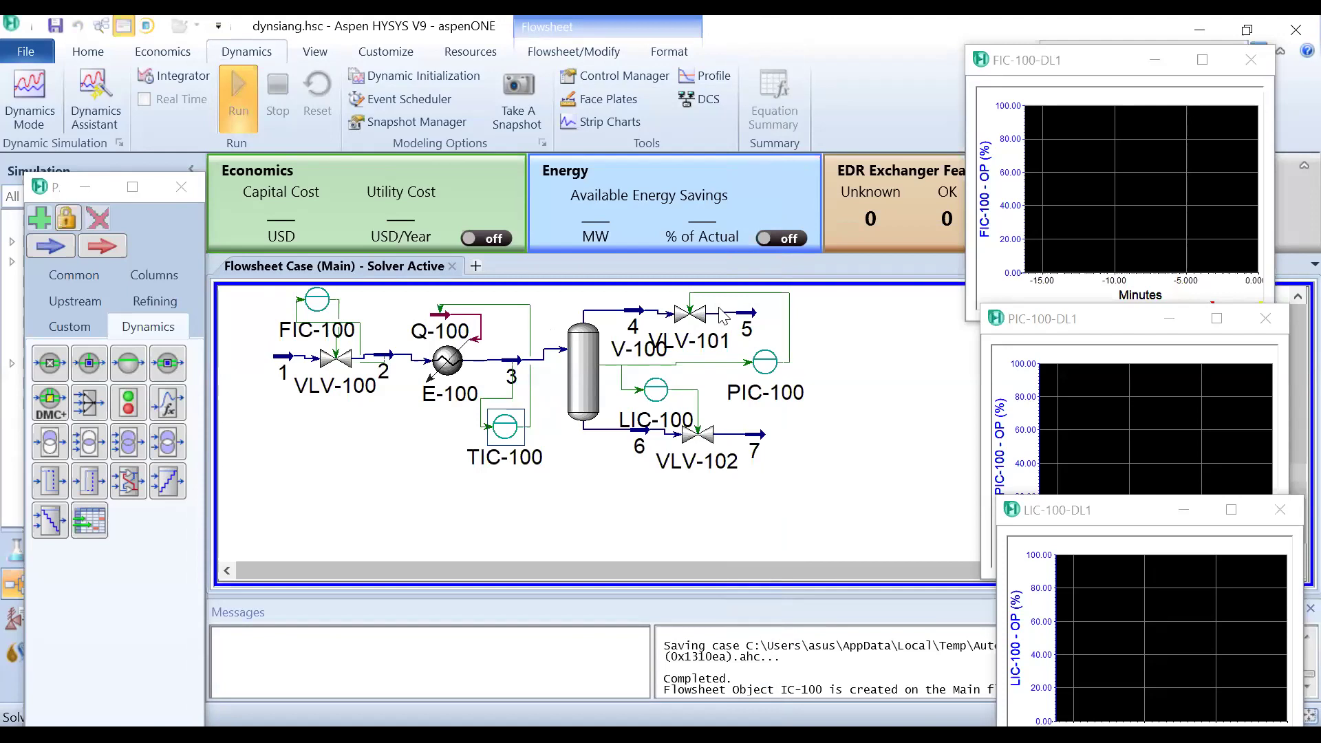
mouse_move(690, 315)
click(514, 431)
double_click(514, 427)
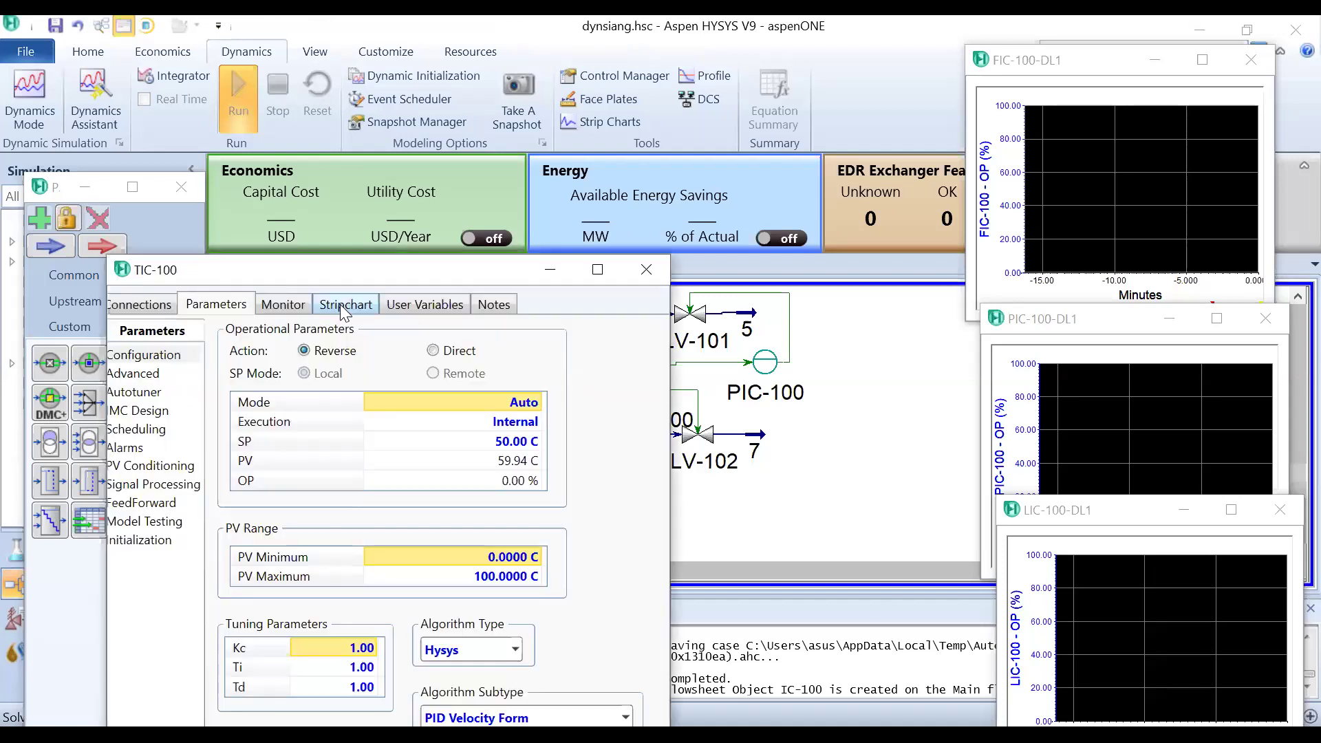
click(345, 304)
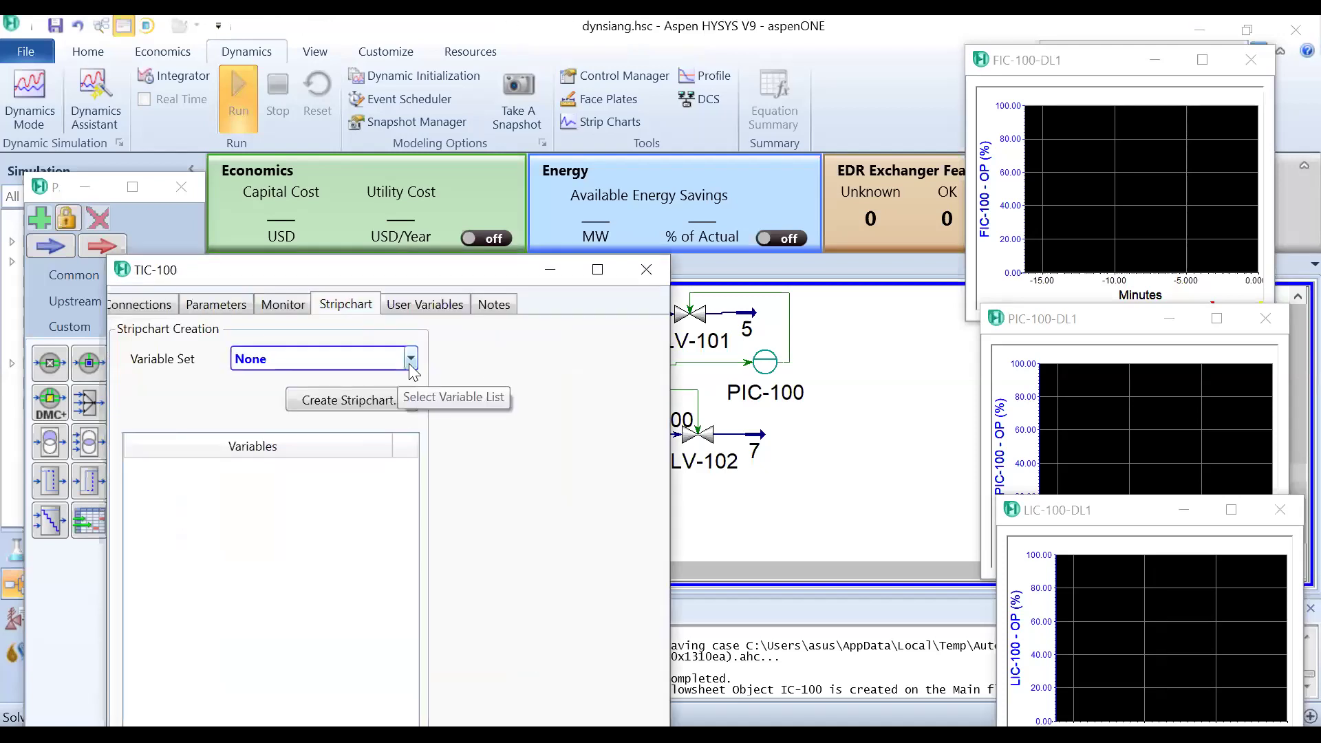
click(408, 361)
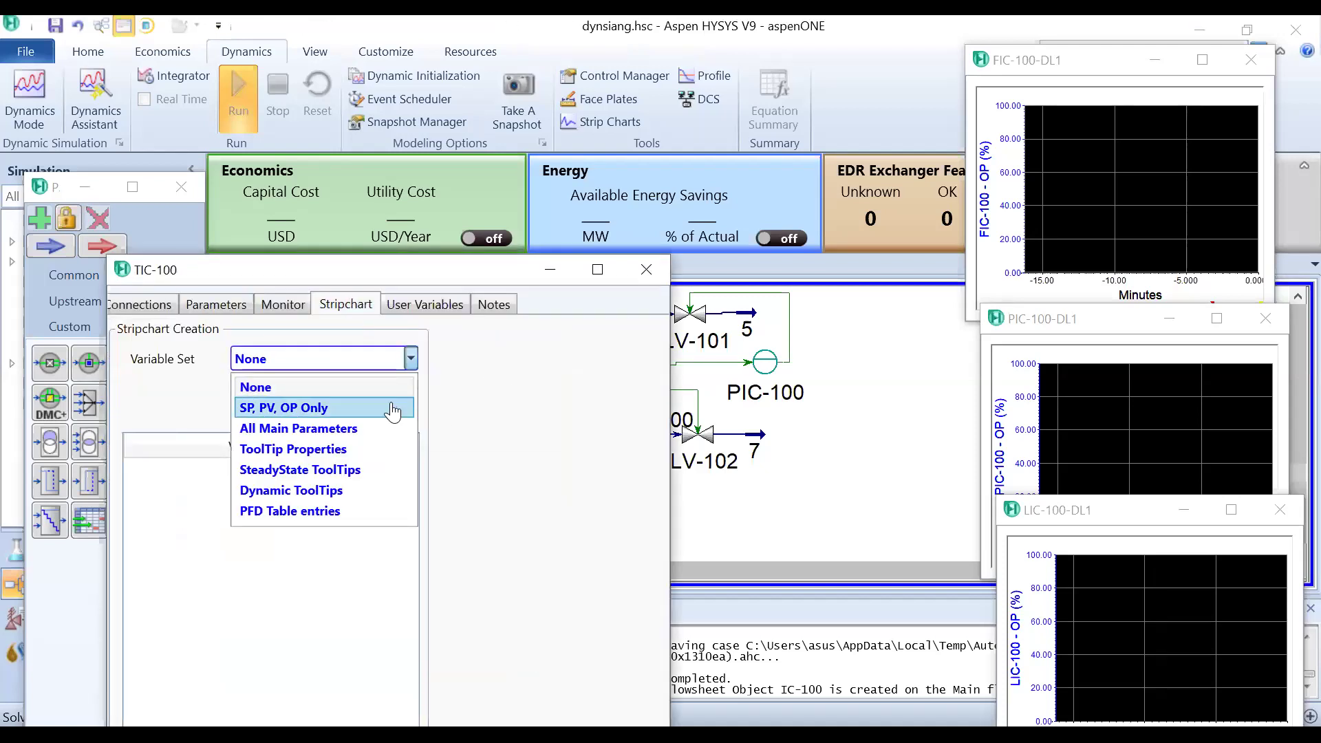
click(393, 408)
click(392, 406)
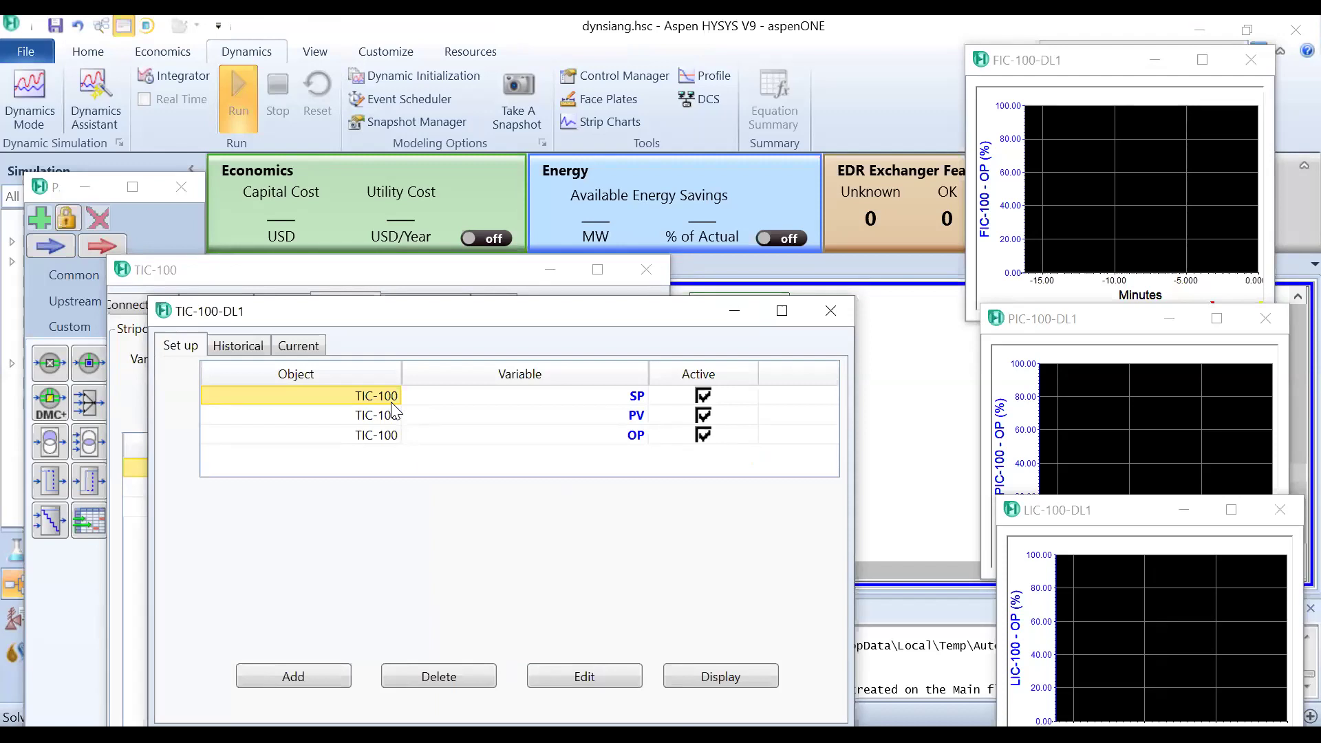
Step: Display the TIC-100 stripchart and place its window near the other controllers' stripcharts
click(720, 678)
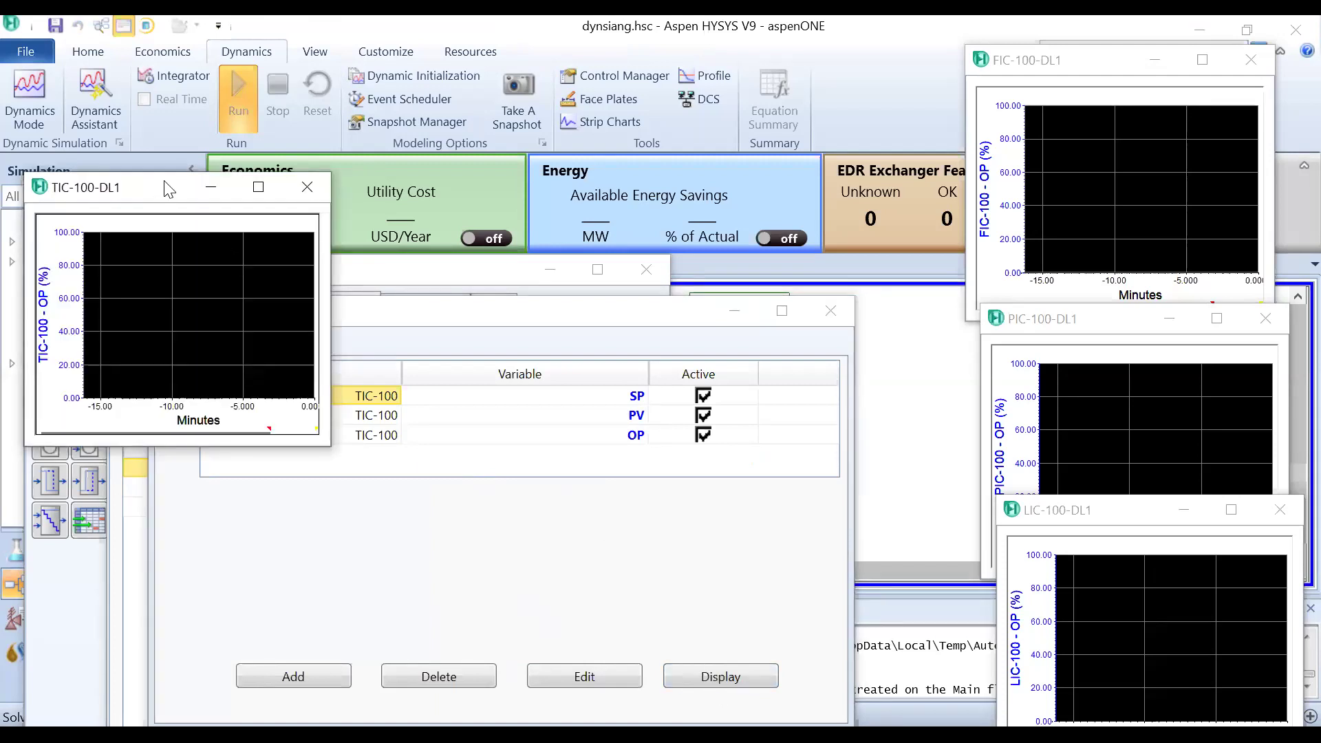
drag(169, 189, 857, 54)
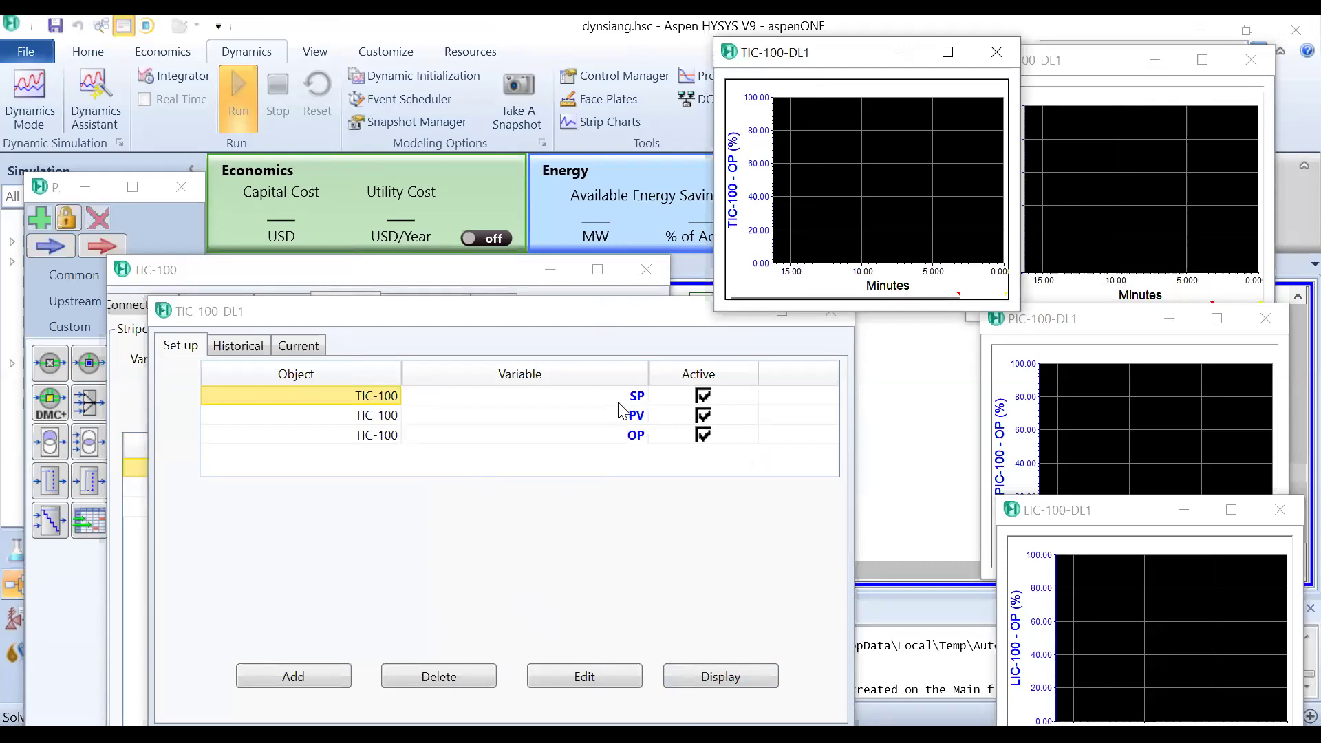
drag(481, 311, 308, 372)
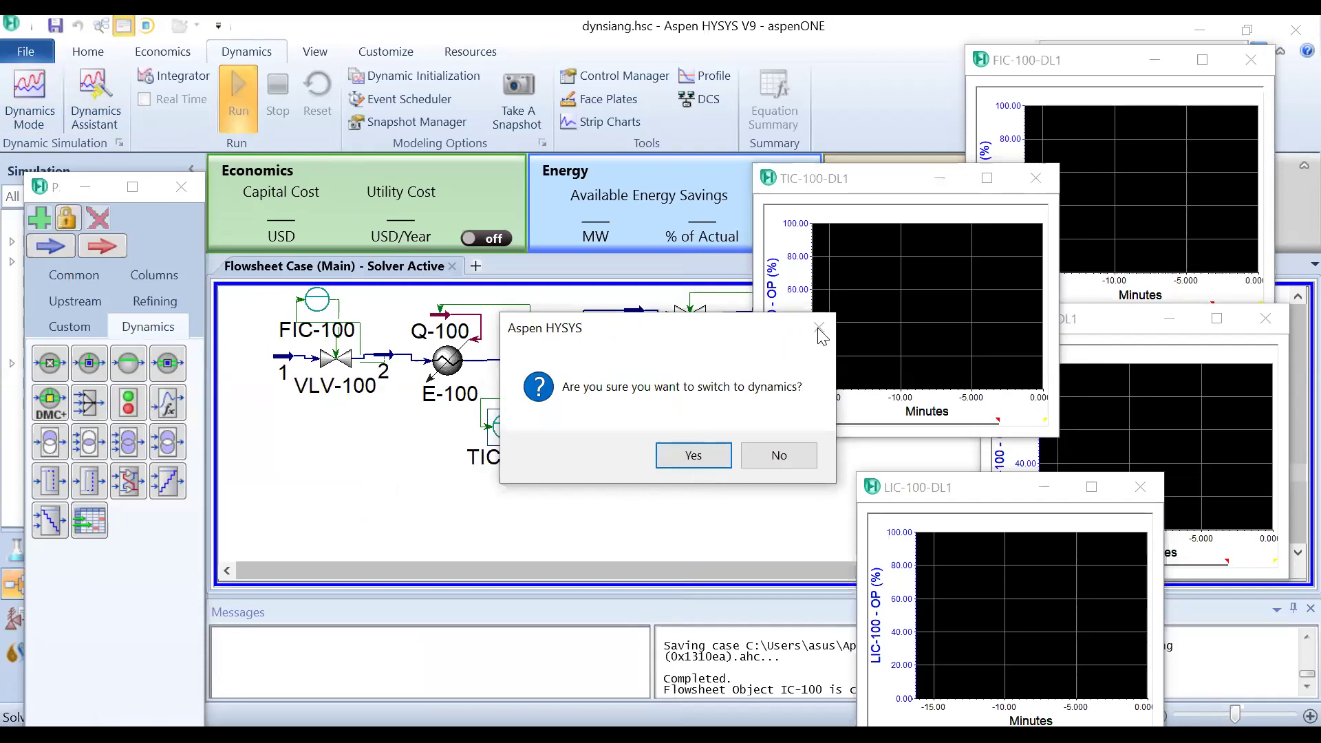
Step: Decline the switch to dynamics and save the current case under its existing name
click(778, 454)
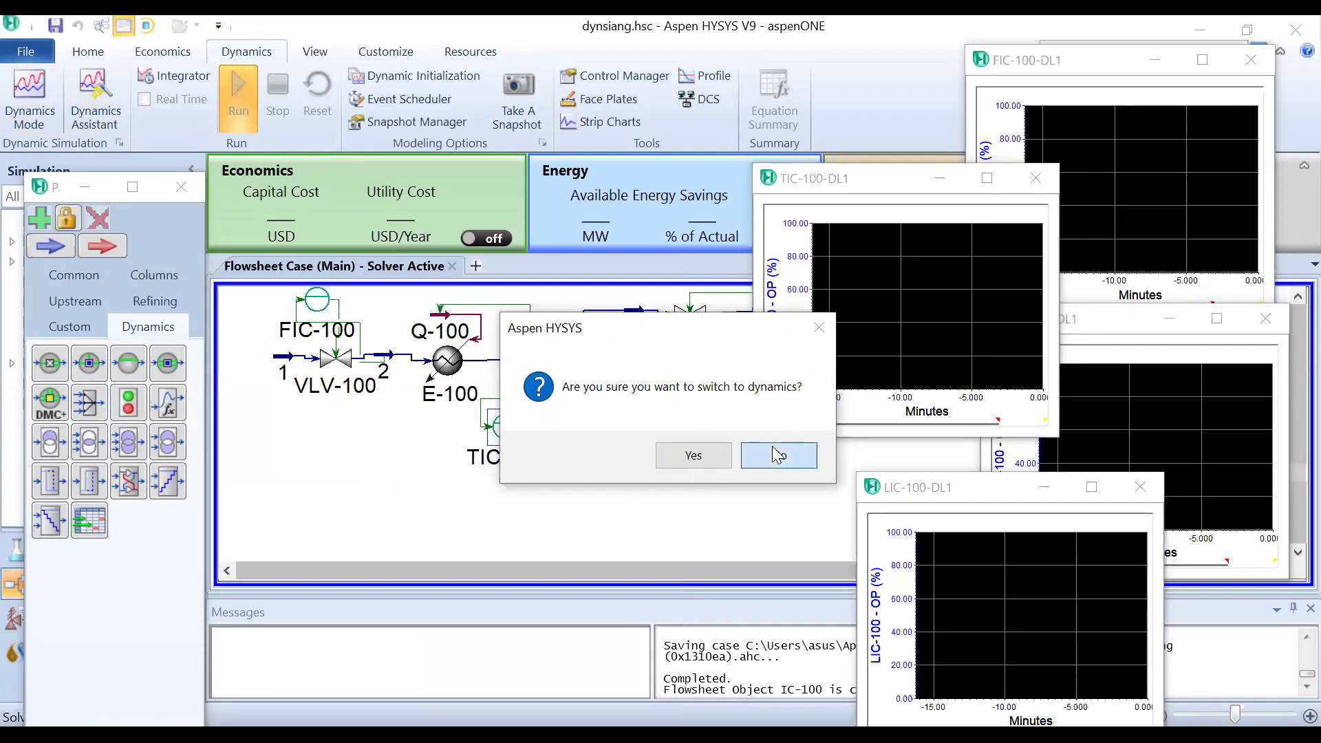
click(40, 52)
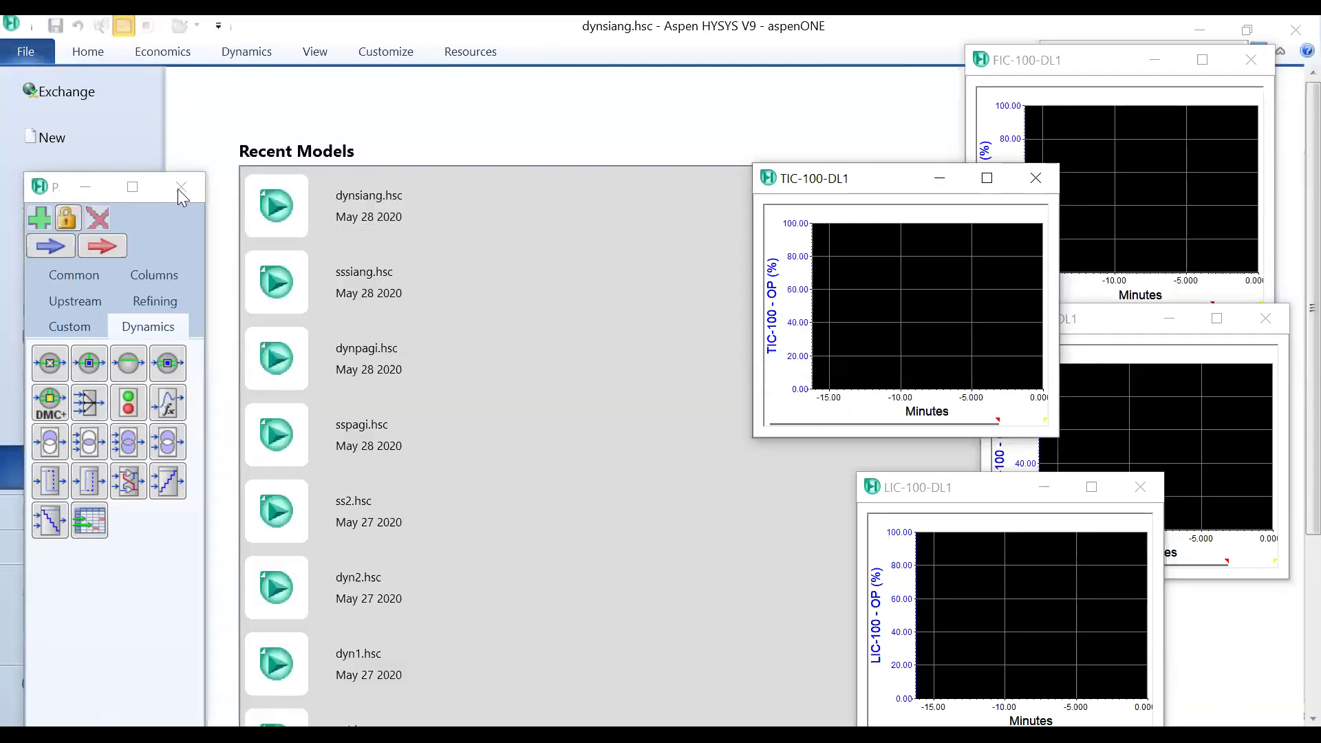
key(Escape)
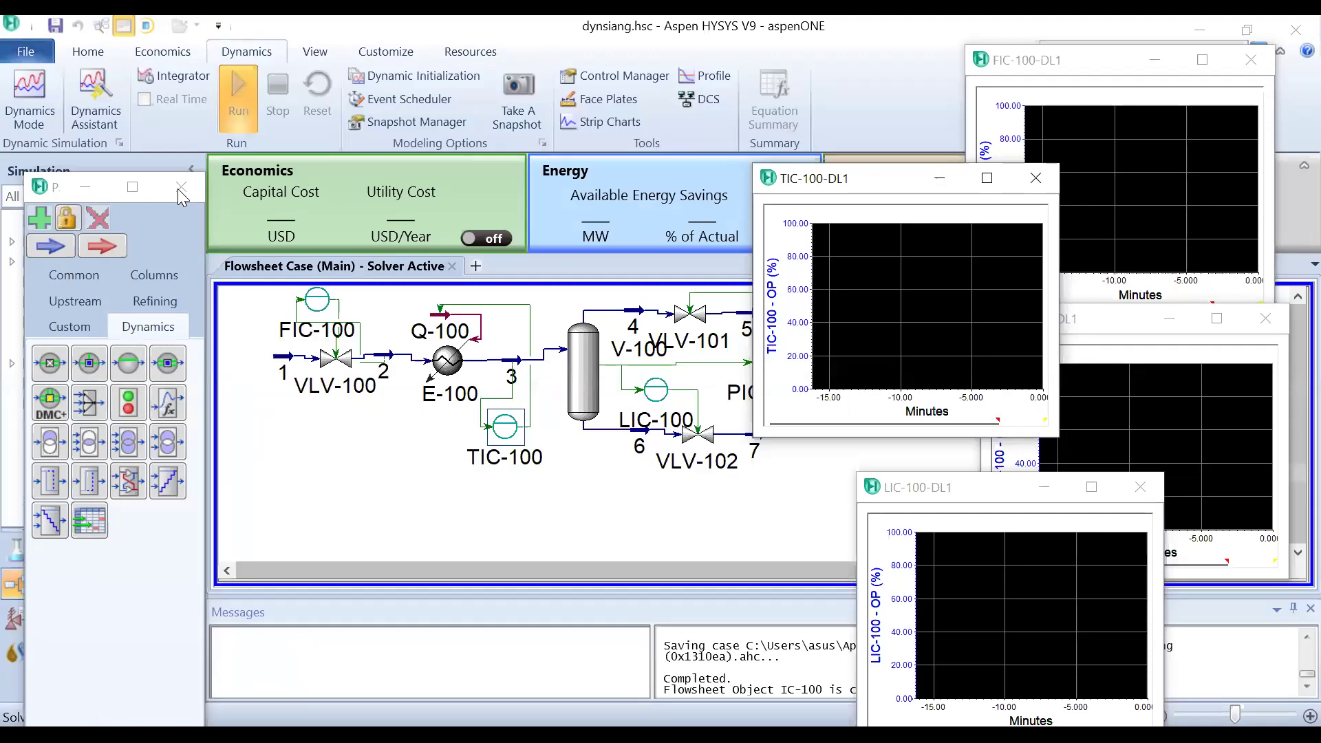
click(56, 27)
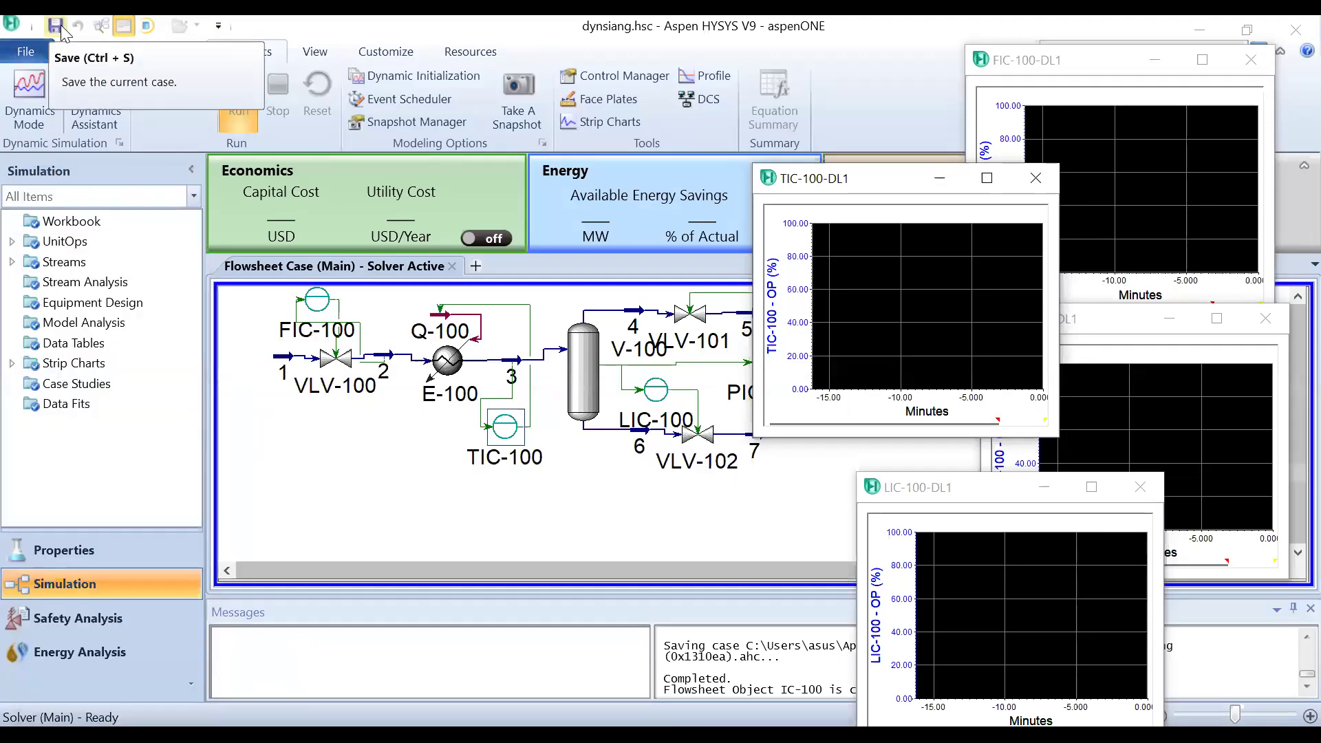
click(40, 61)
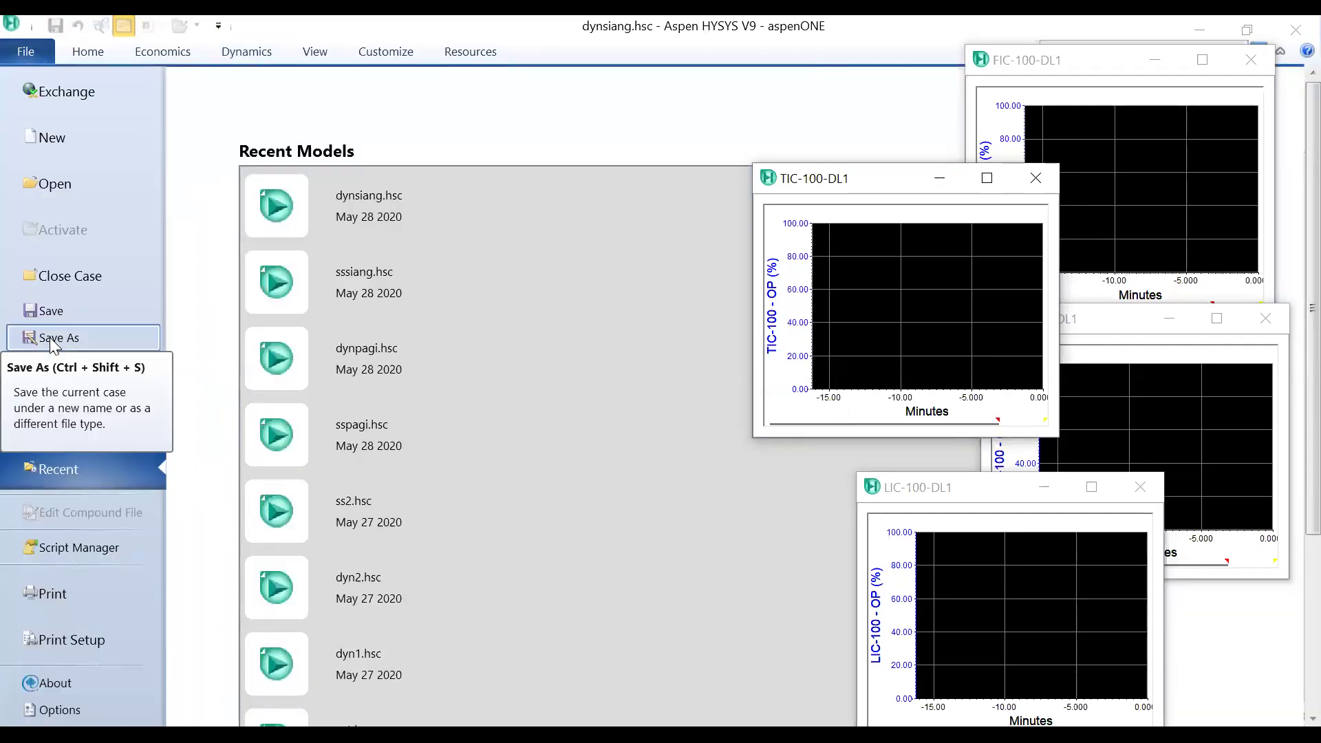
click(103, 317)
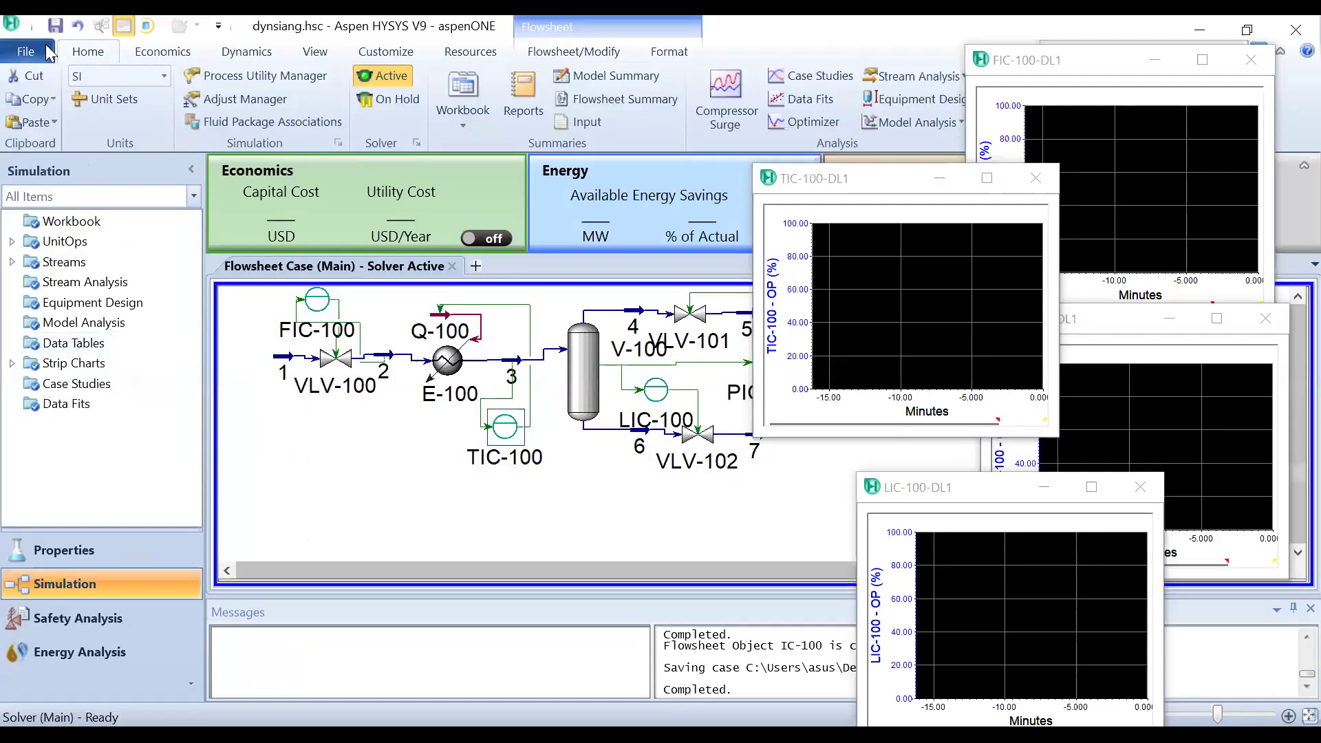
Step: Save a copy of the case as dynsiang1.hsc in the hysys kmi folder
click(27, 52)
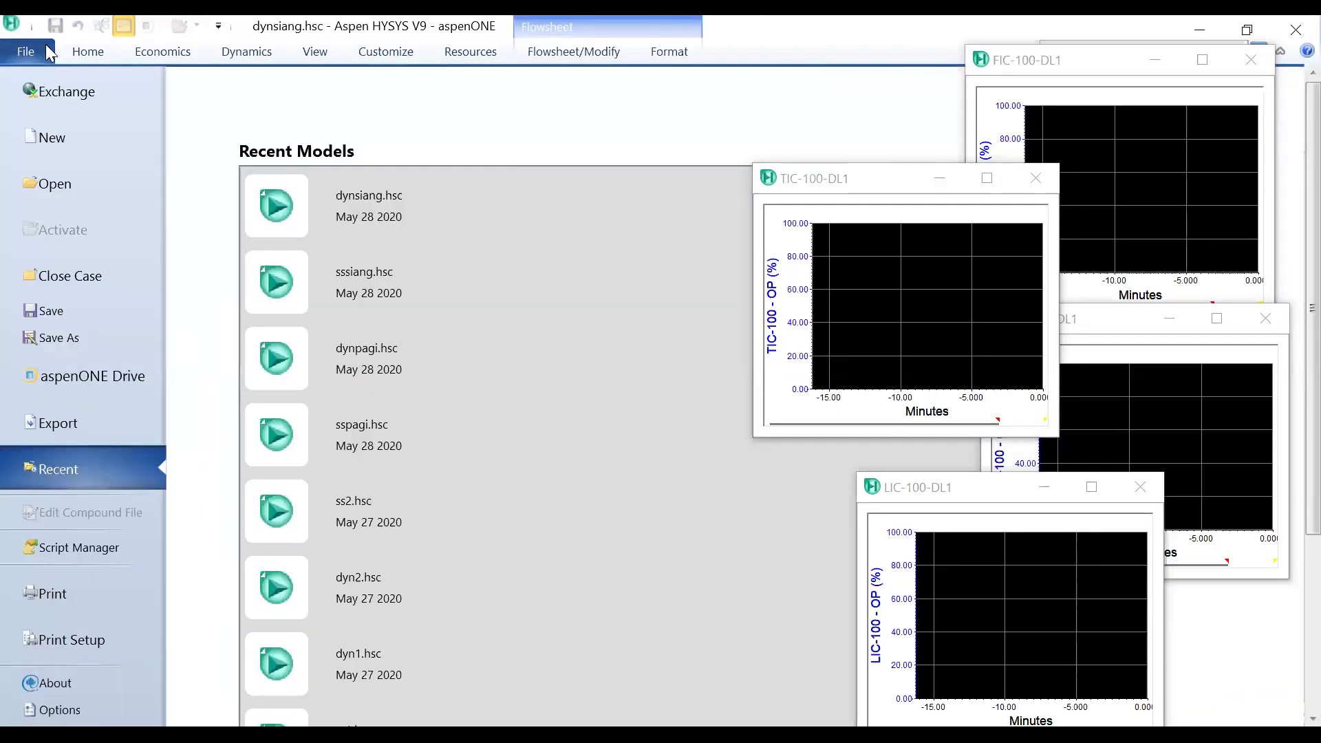
click(66, 340)
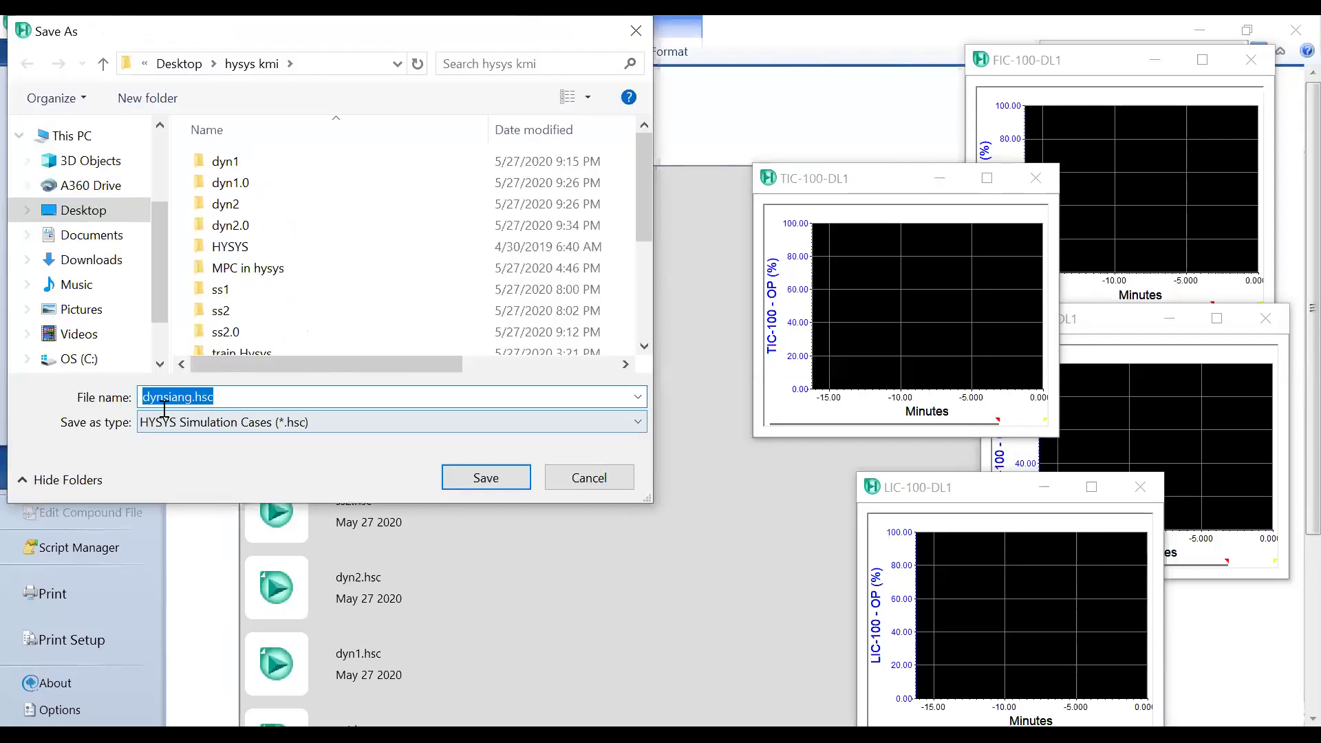
click(176, 398)
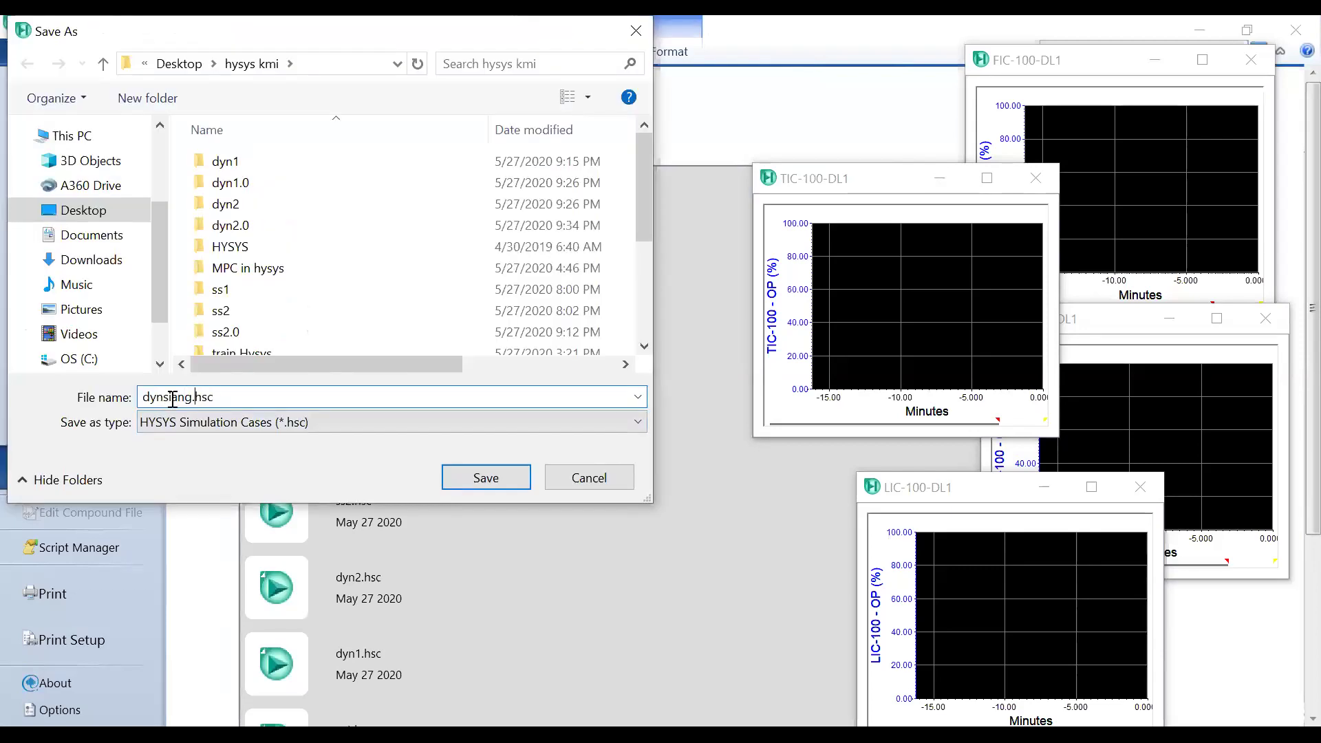
text(1)
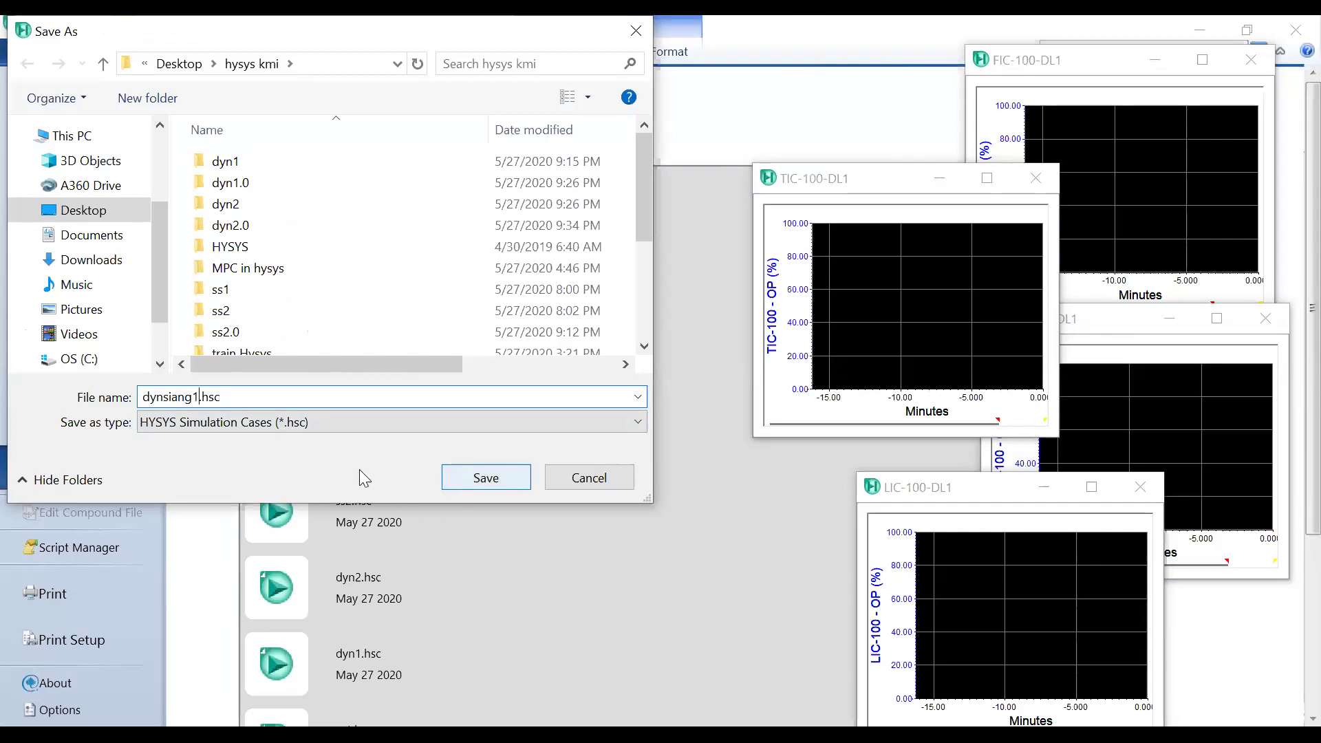
key(Return)
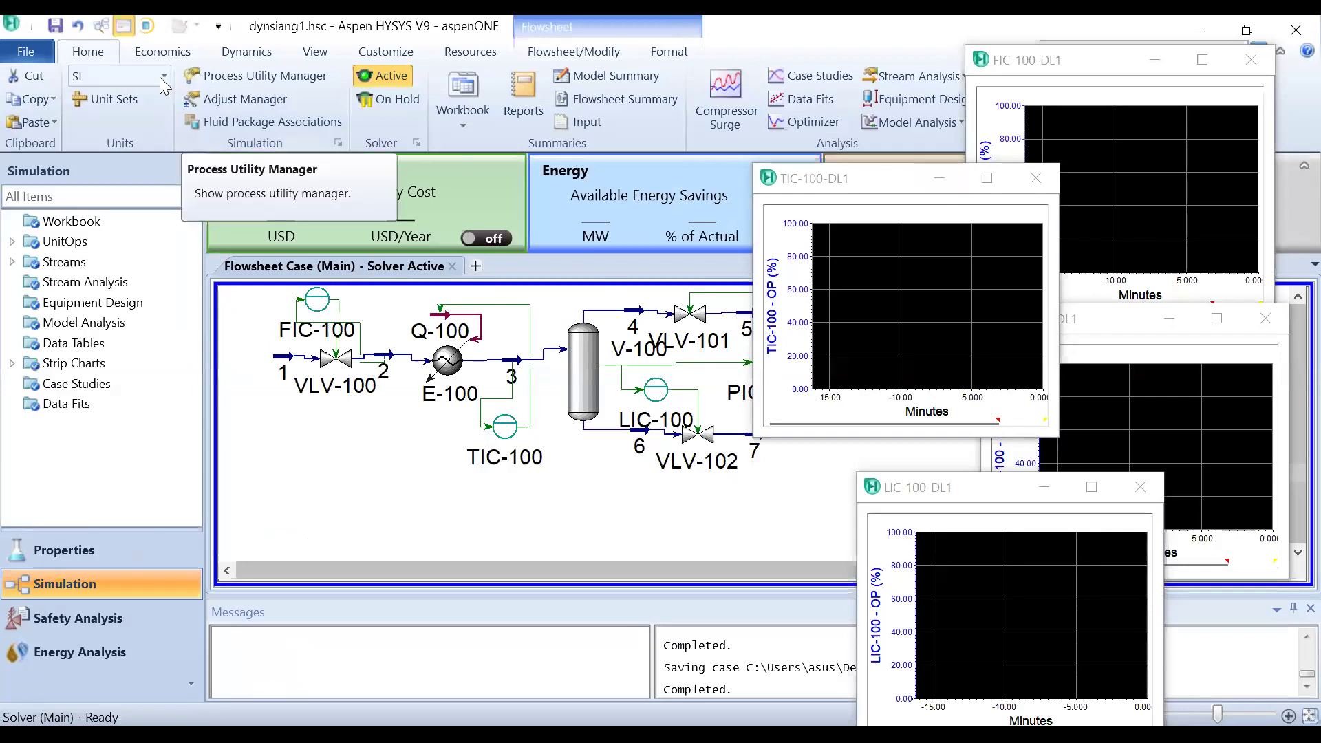
Step: Switch the simulation to dynamics mode and confirm the change
click(244, 56)
click(29, 88)
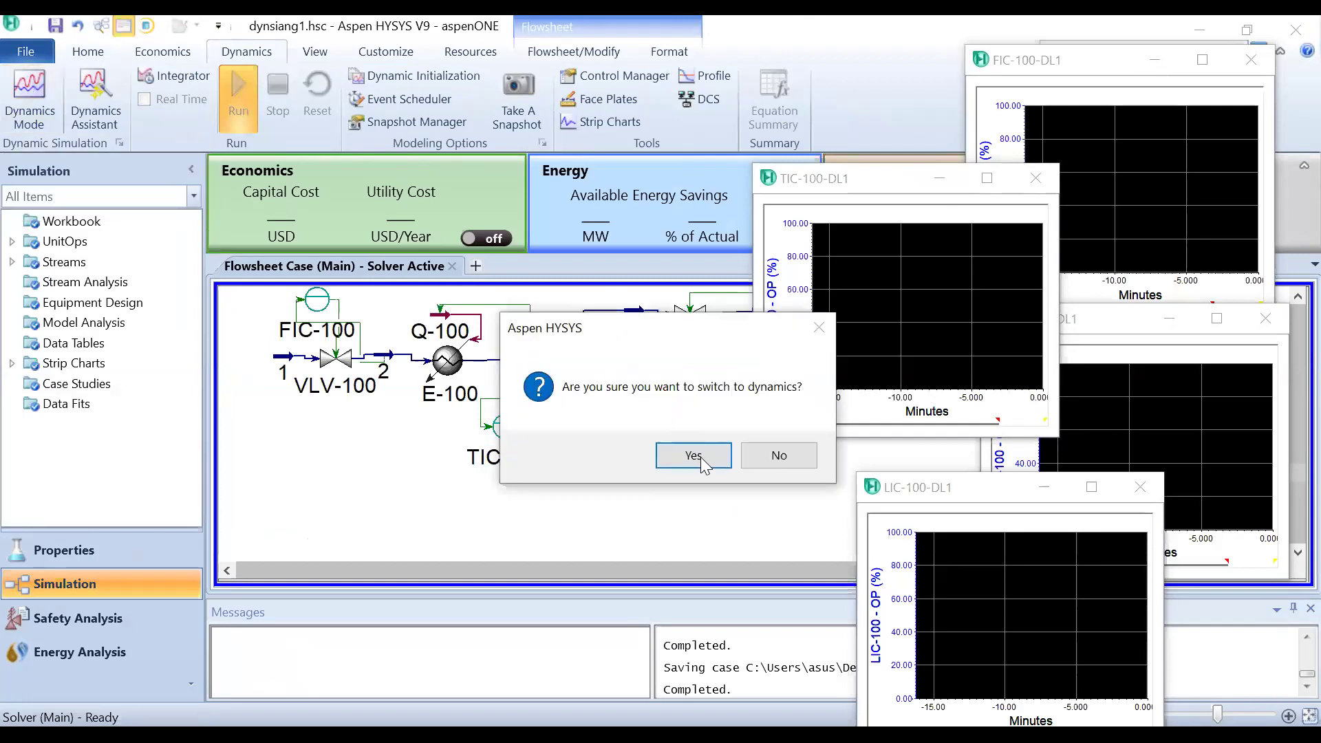
click(694, 457)
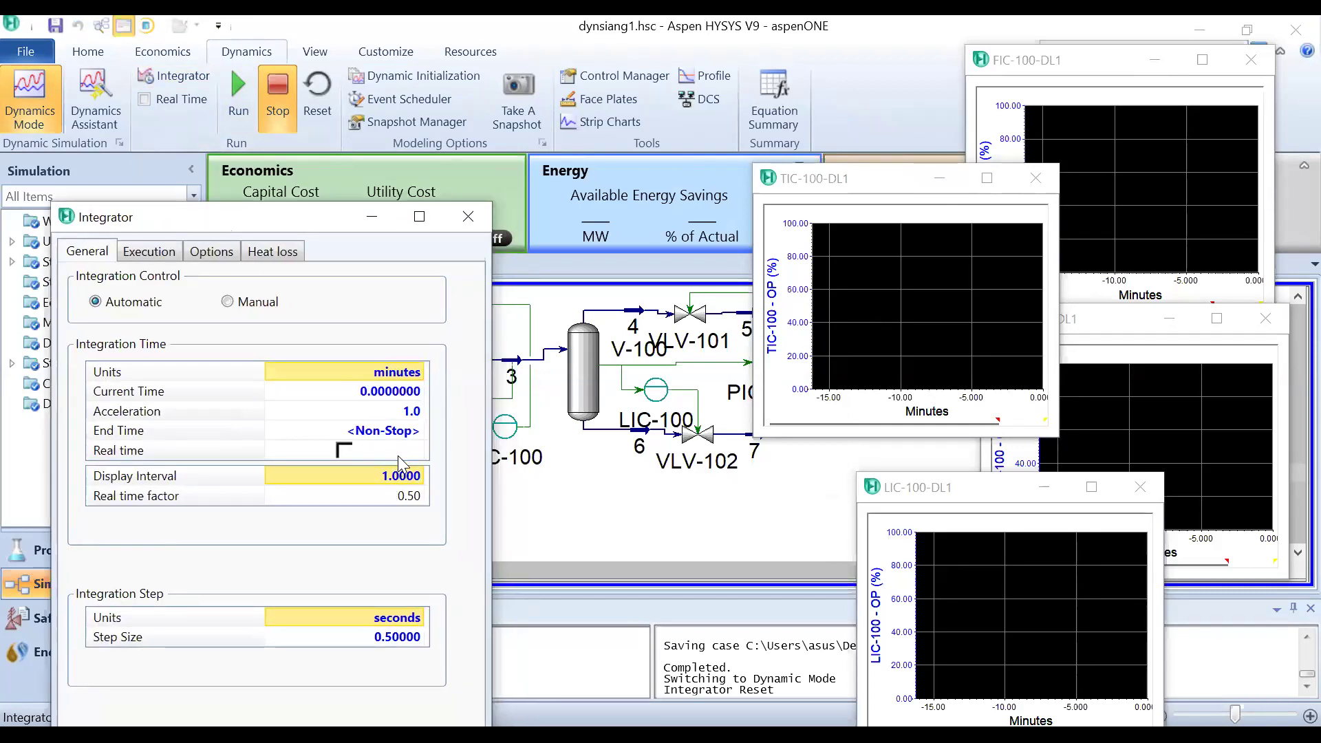
Step: Run the integrator with time units kept in minutes, and move the TIC-100 stripchart clear of the PIC-100 controller
click(421, 374)
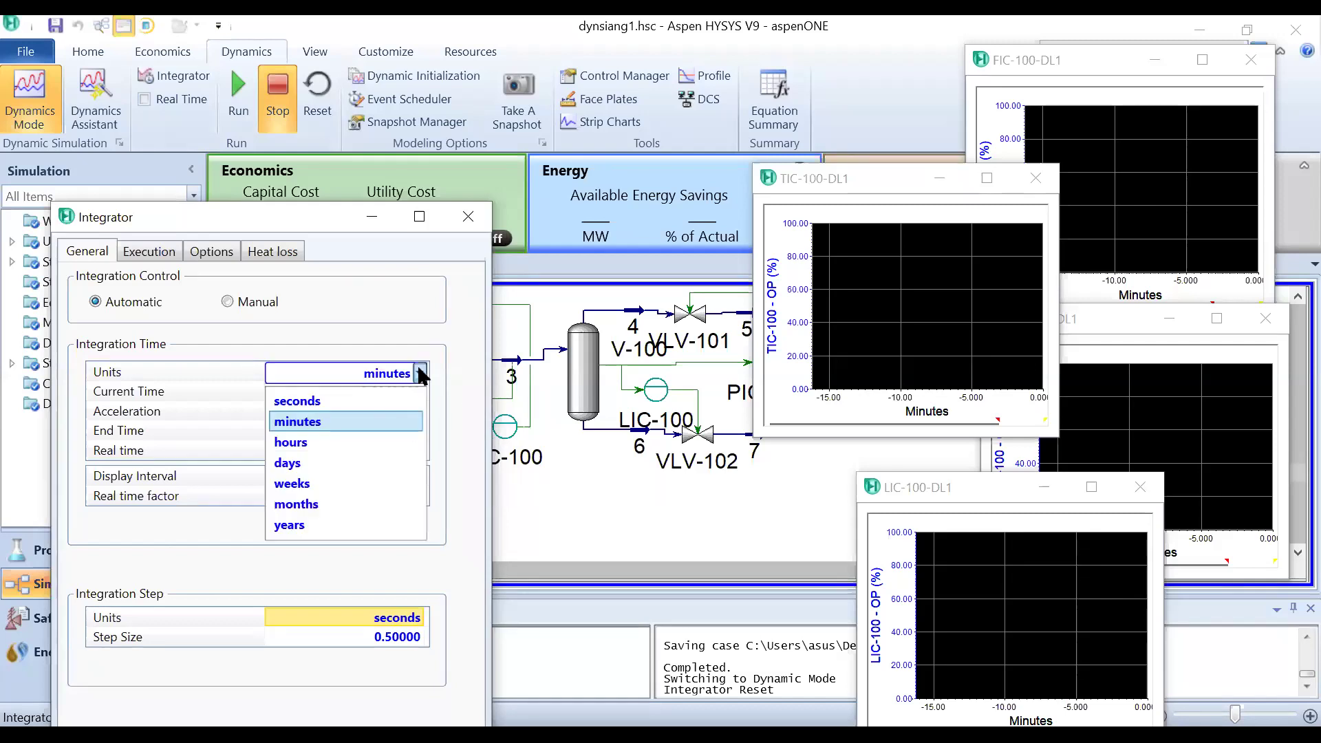
click(420, 373)
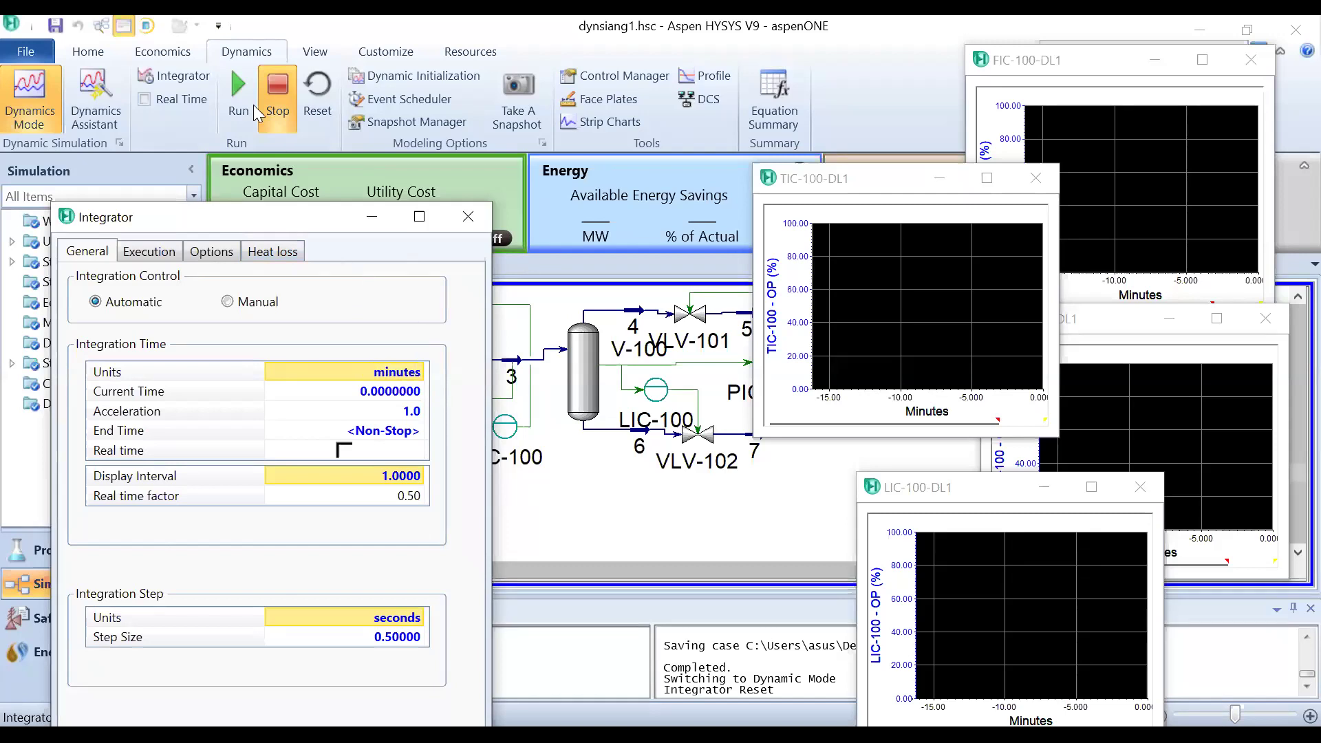
click(238, 88)
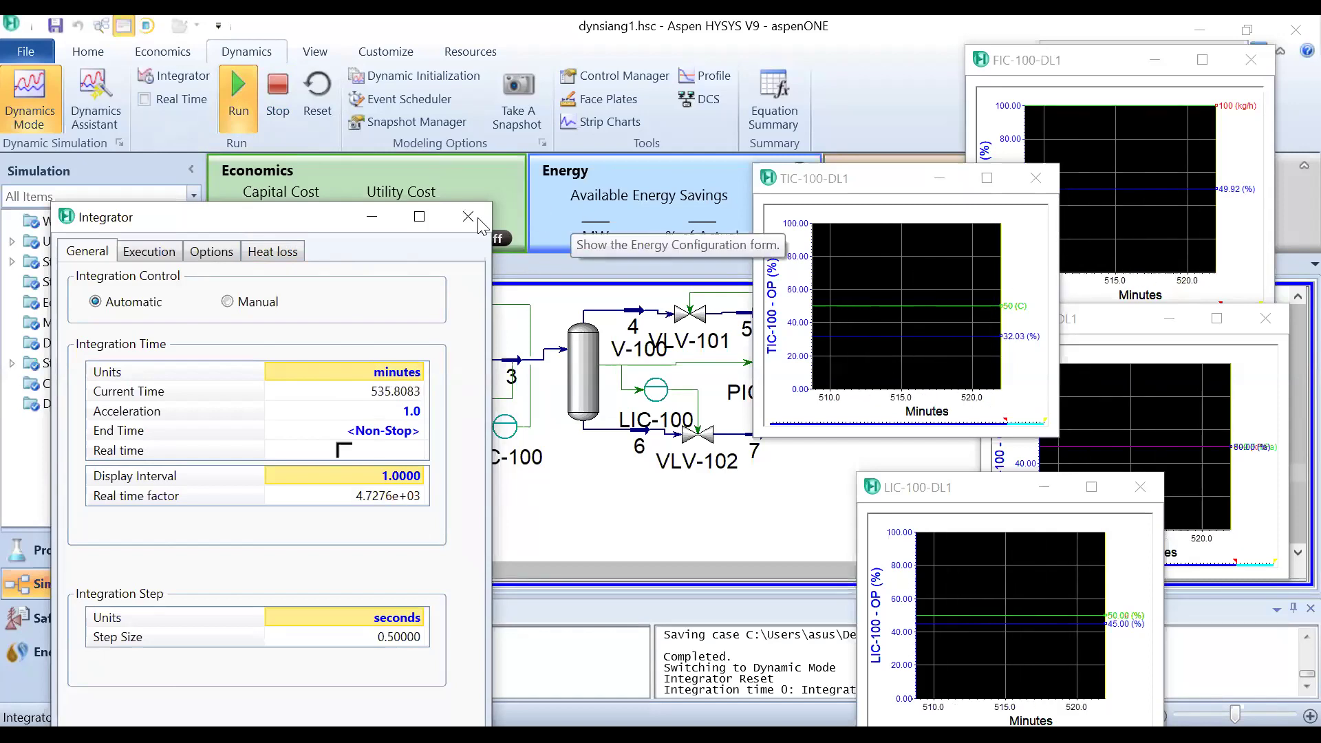
click(550, 413)
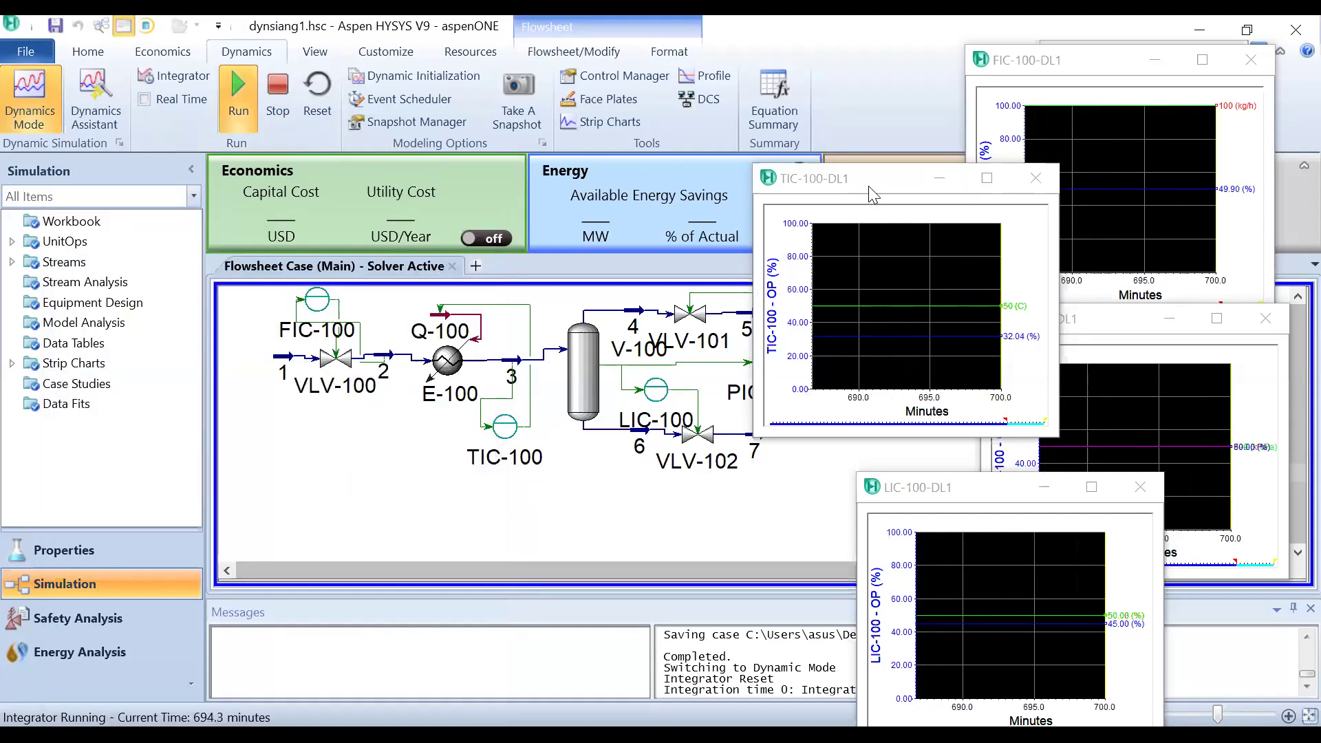
drag(870, 180, 881, 103)
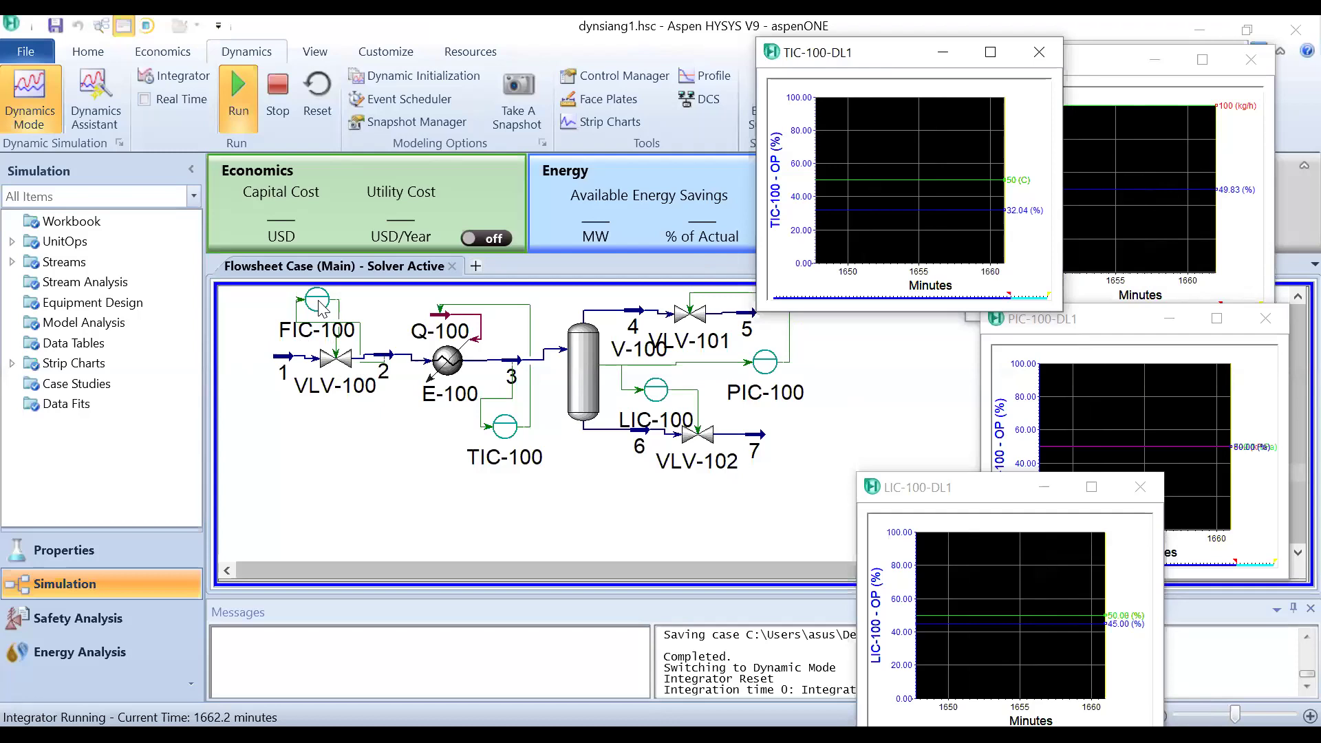
Step: Review the FIC-100 controller's connections and its operational parameters, comparing PV with SP, and close it
click(319, 303)
double_click(318, 302)
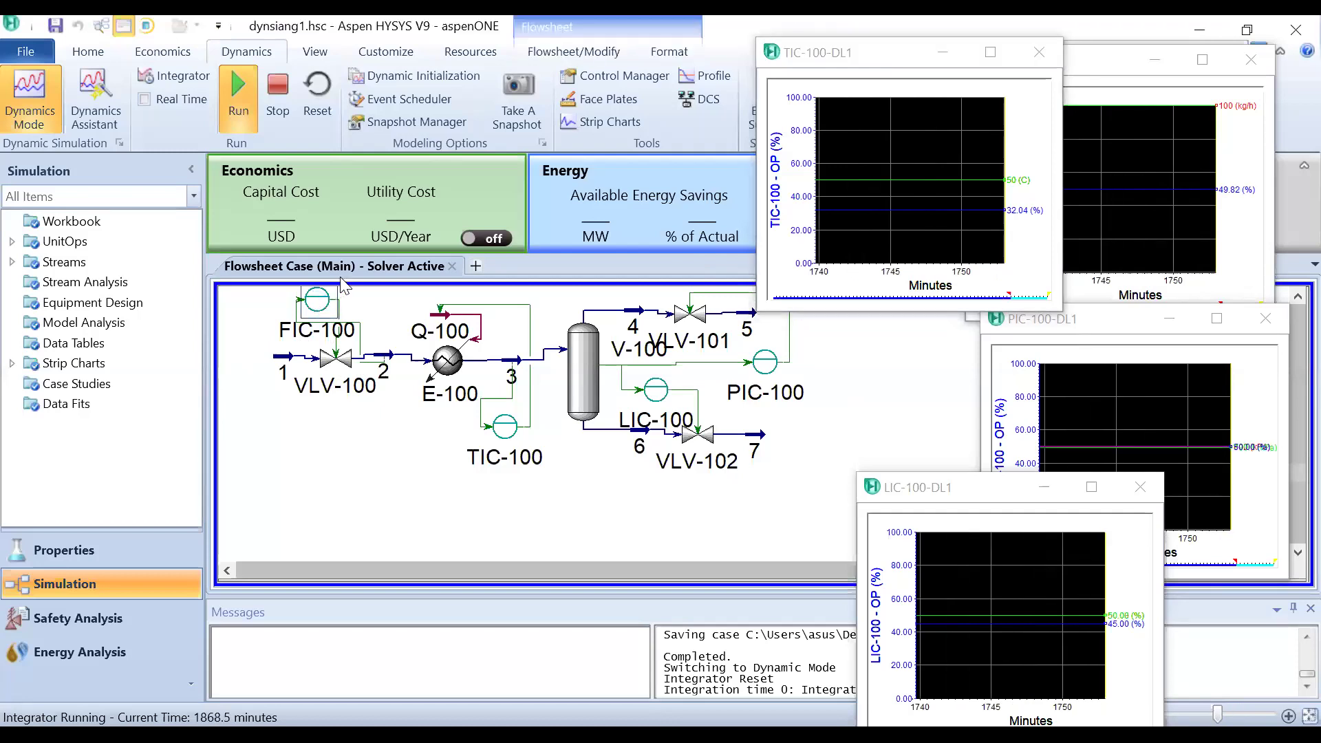
drag(341, 283, 350, 155)
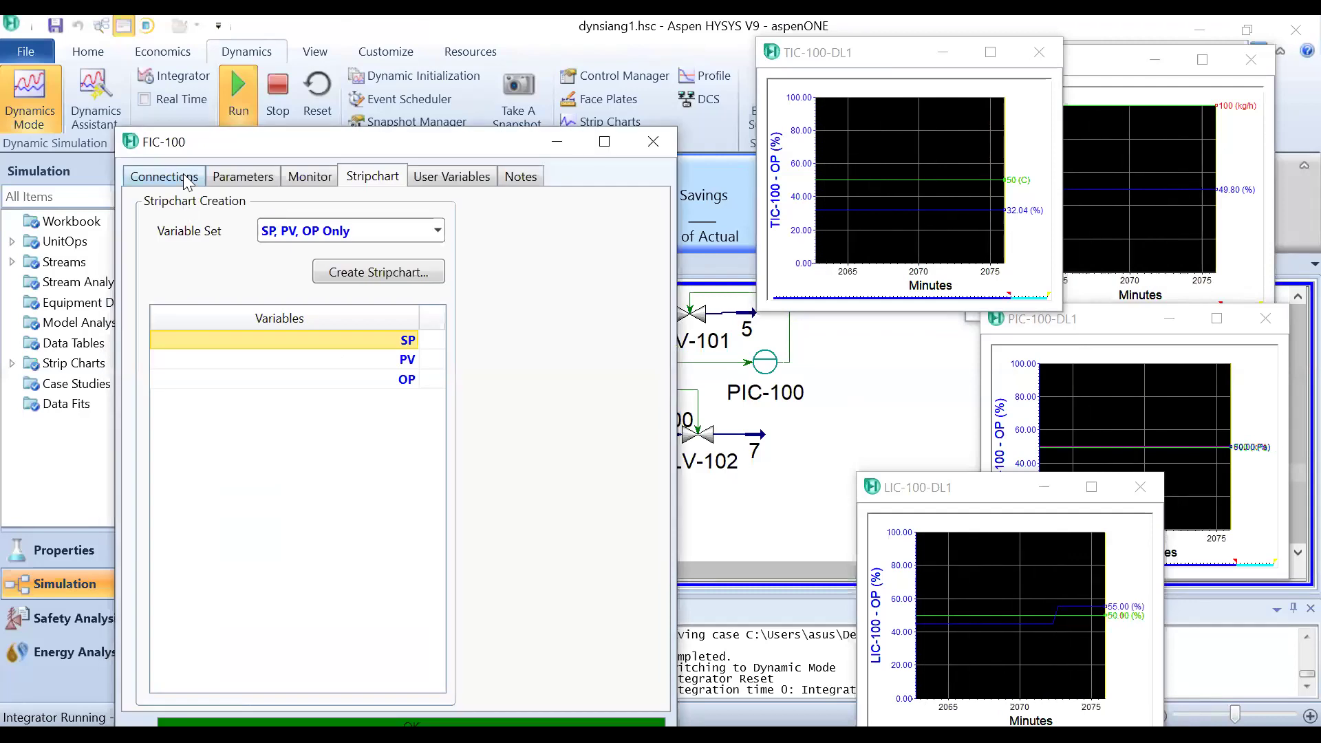
click(185, 177)
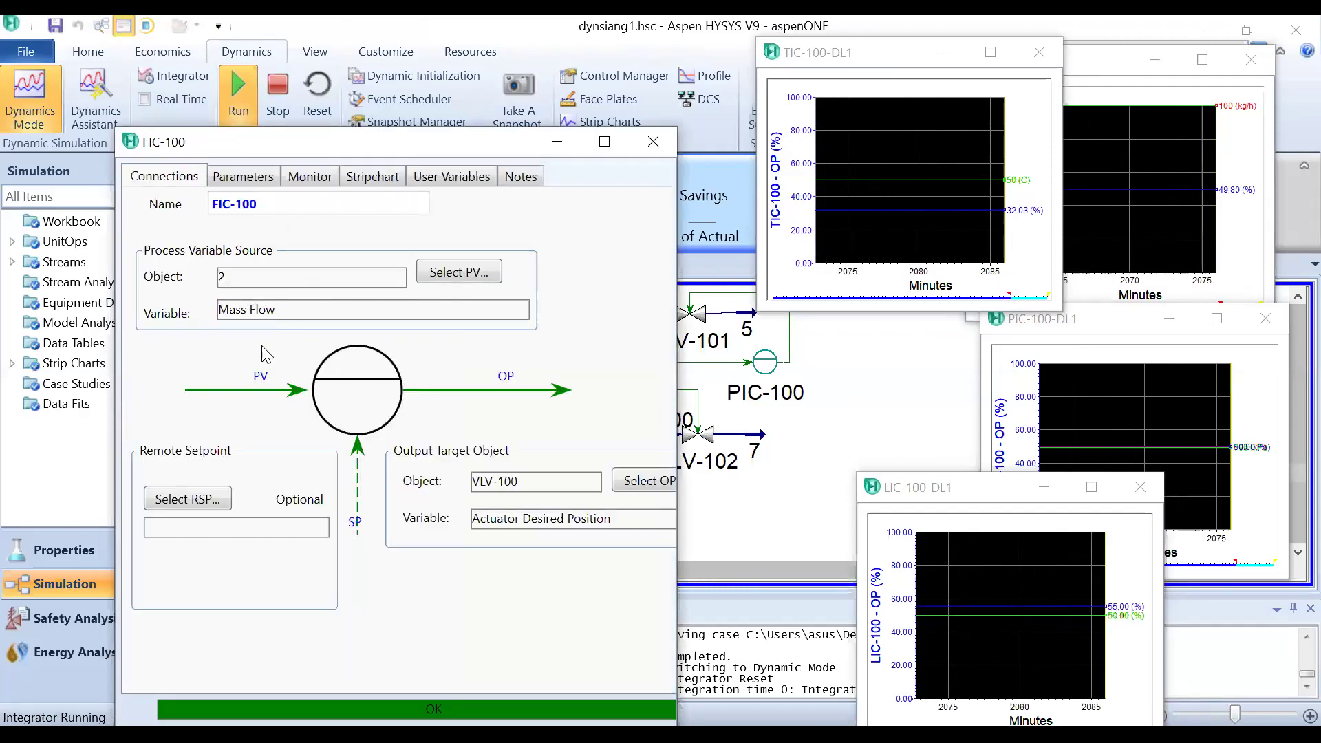
click(242, 179)
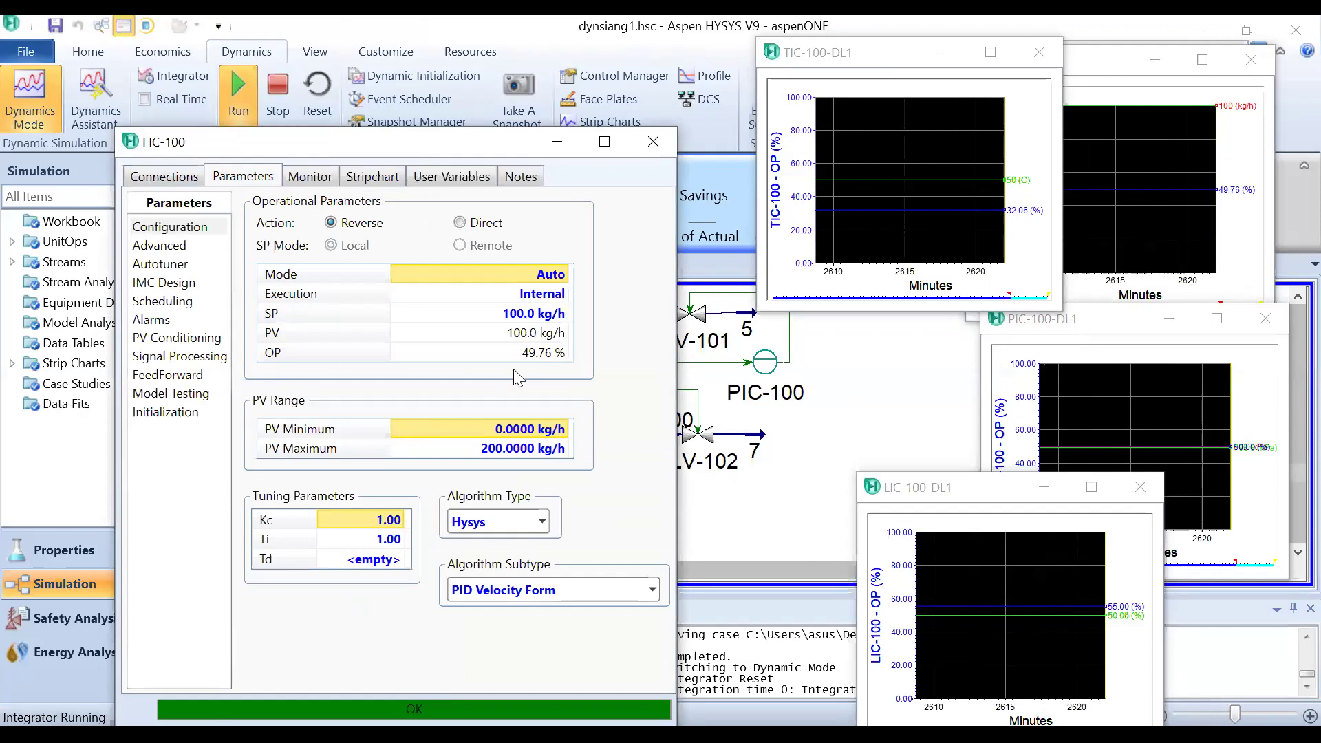
mouse_move(537, 347)
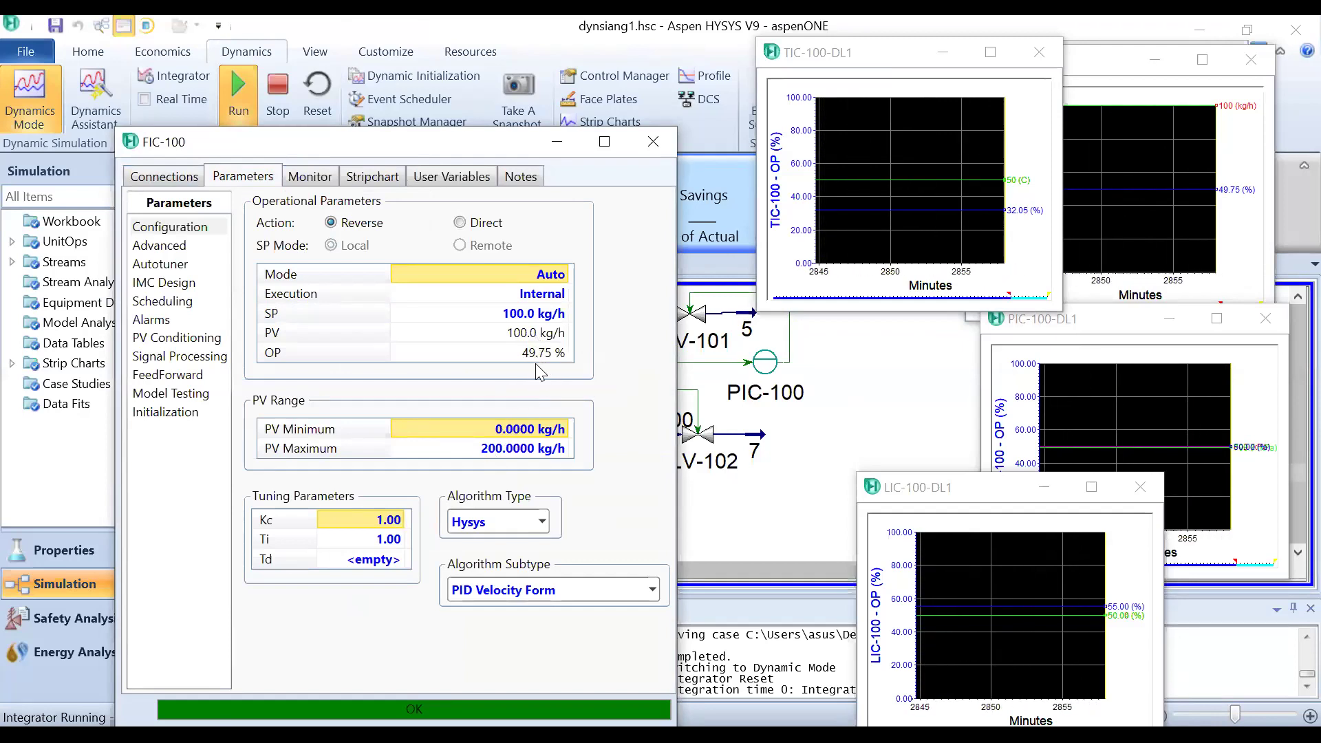
click(407, 301)
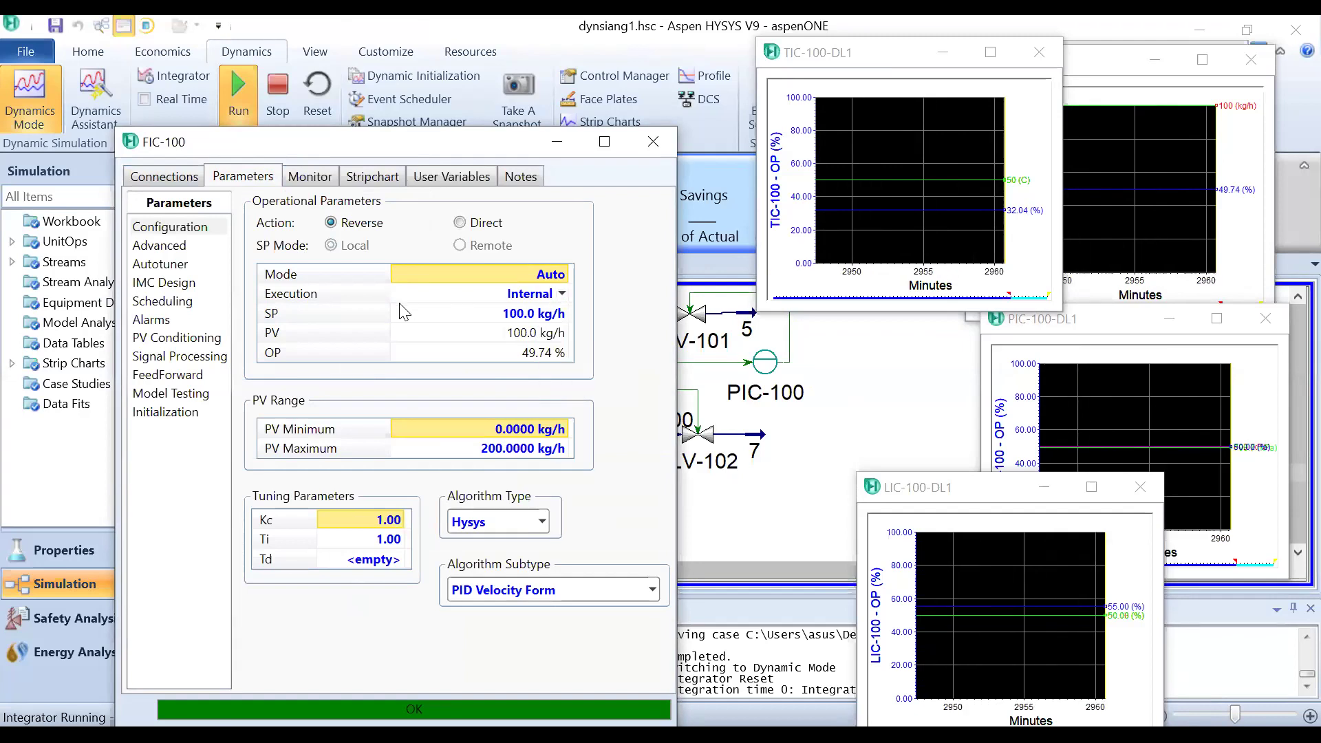
mouse_move(527, 339)
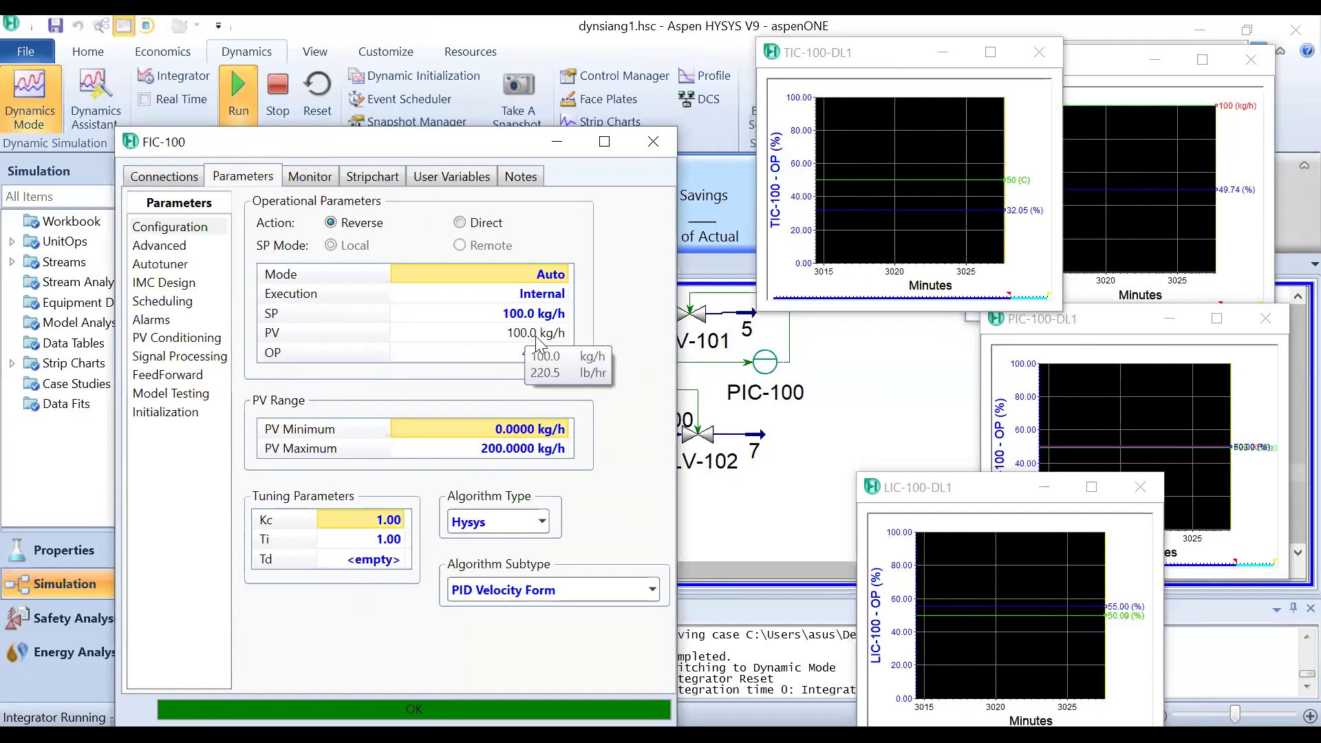
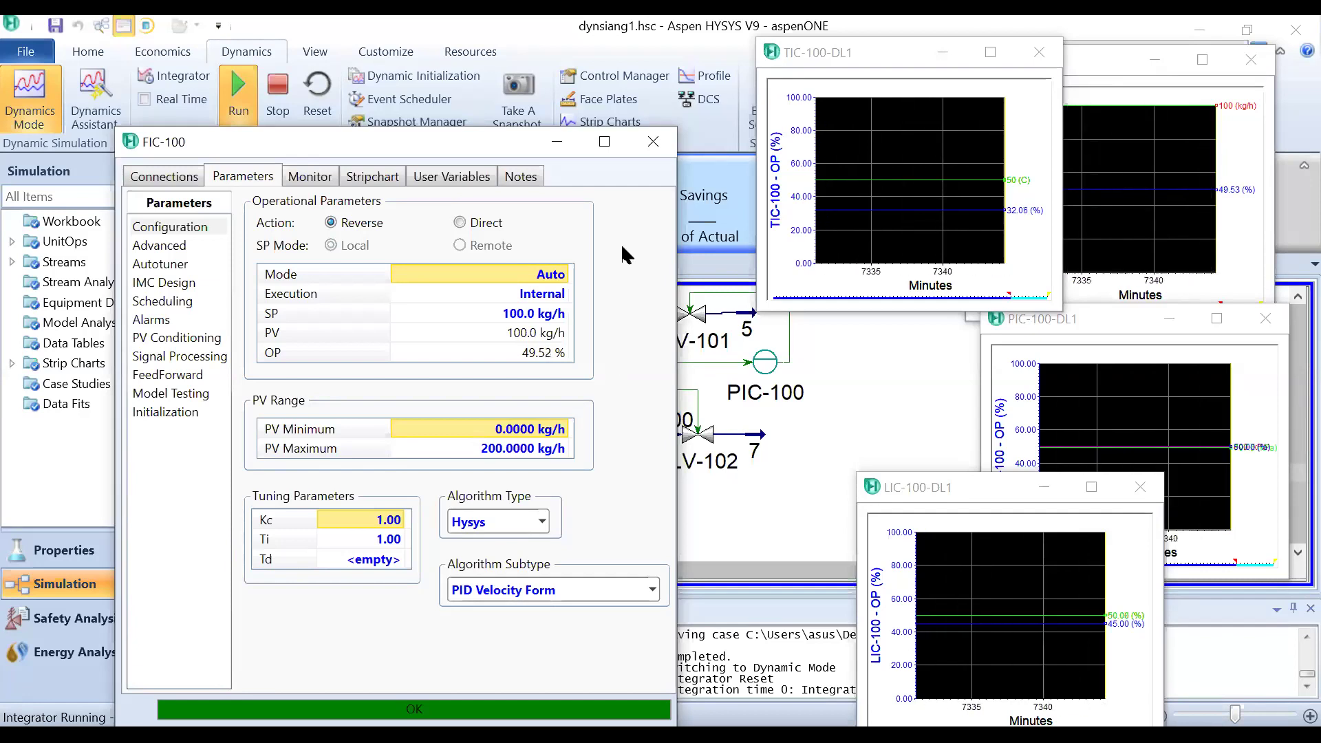
click(652, 142)
Step: Review the LIC-100 controller's configuration parameters and autotuner settings, and close it
mouse_move(667, 406)
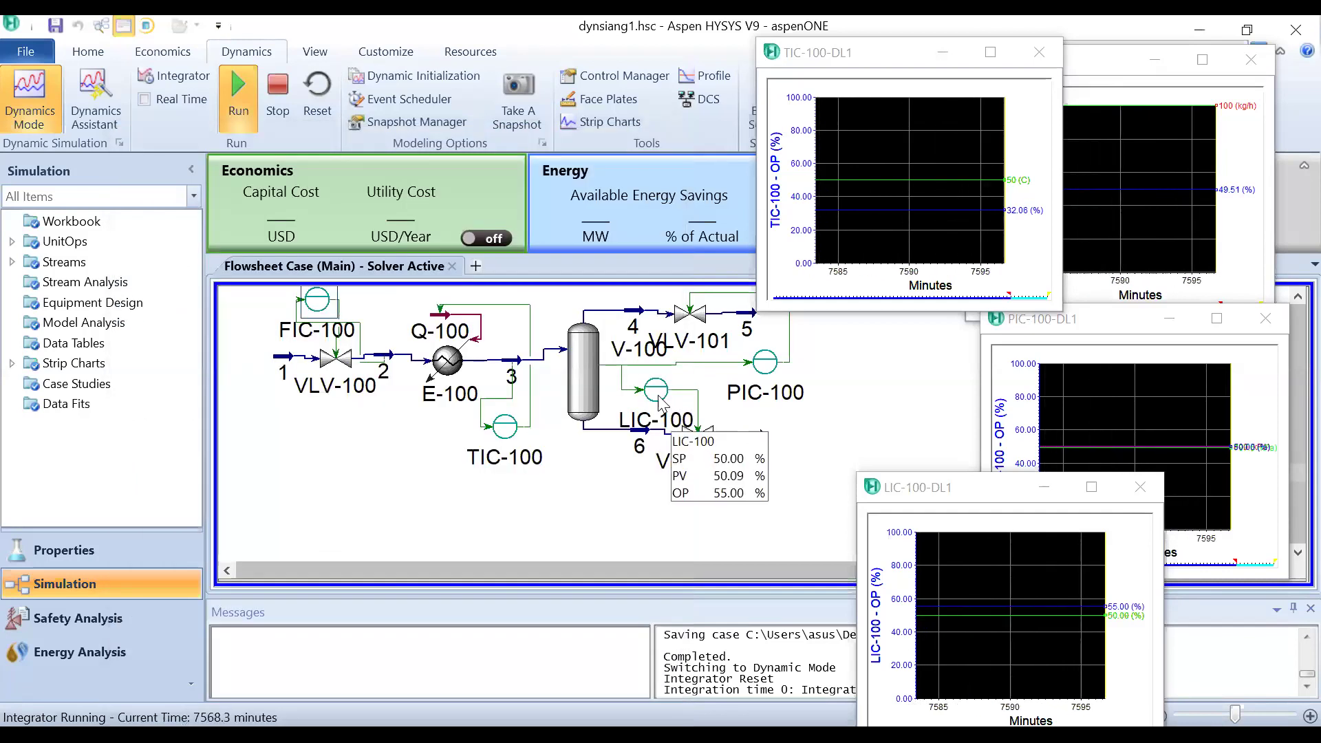
double_click(656, 391)
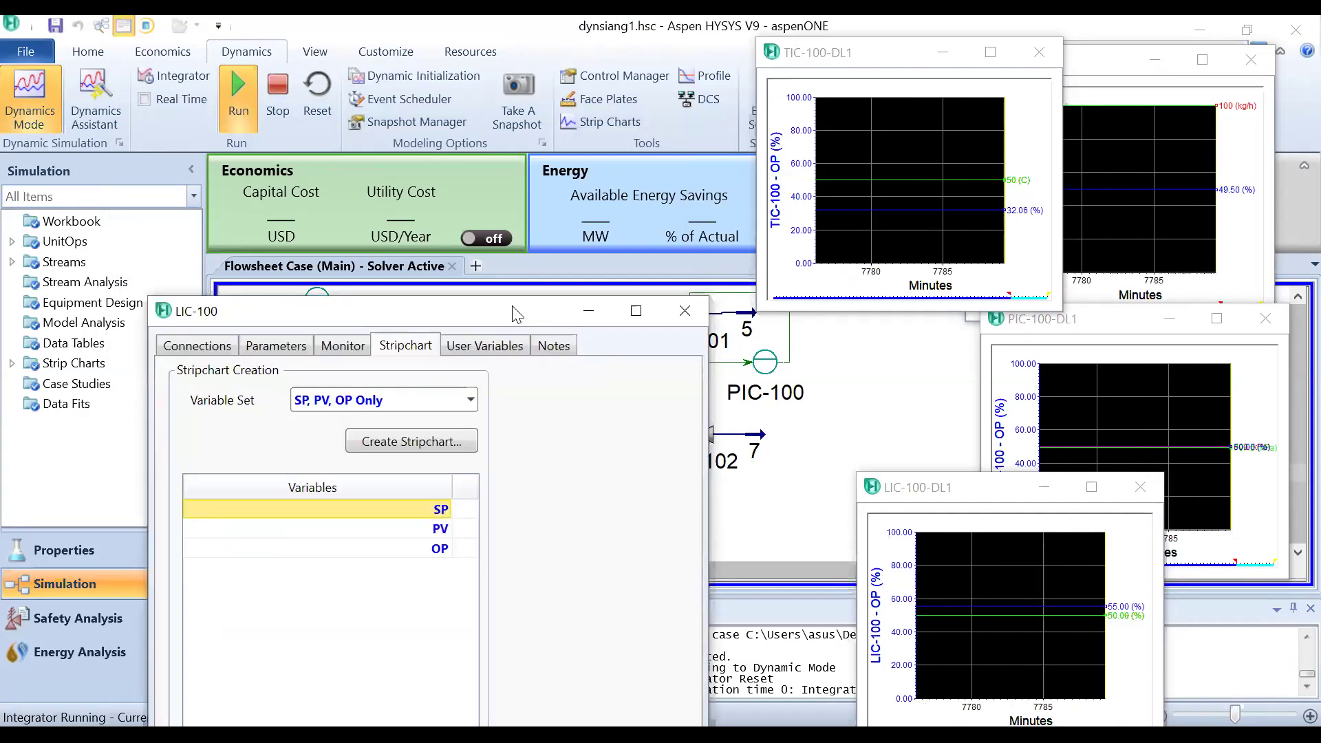
drag(516, 314, 579, 102)
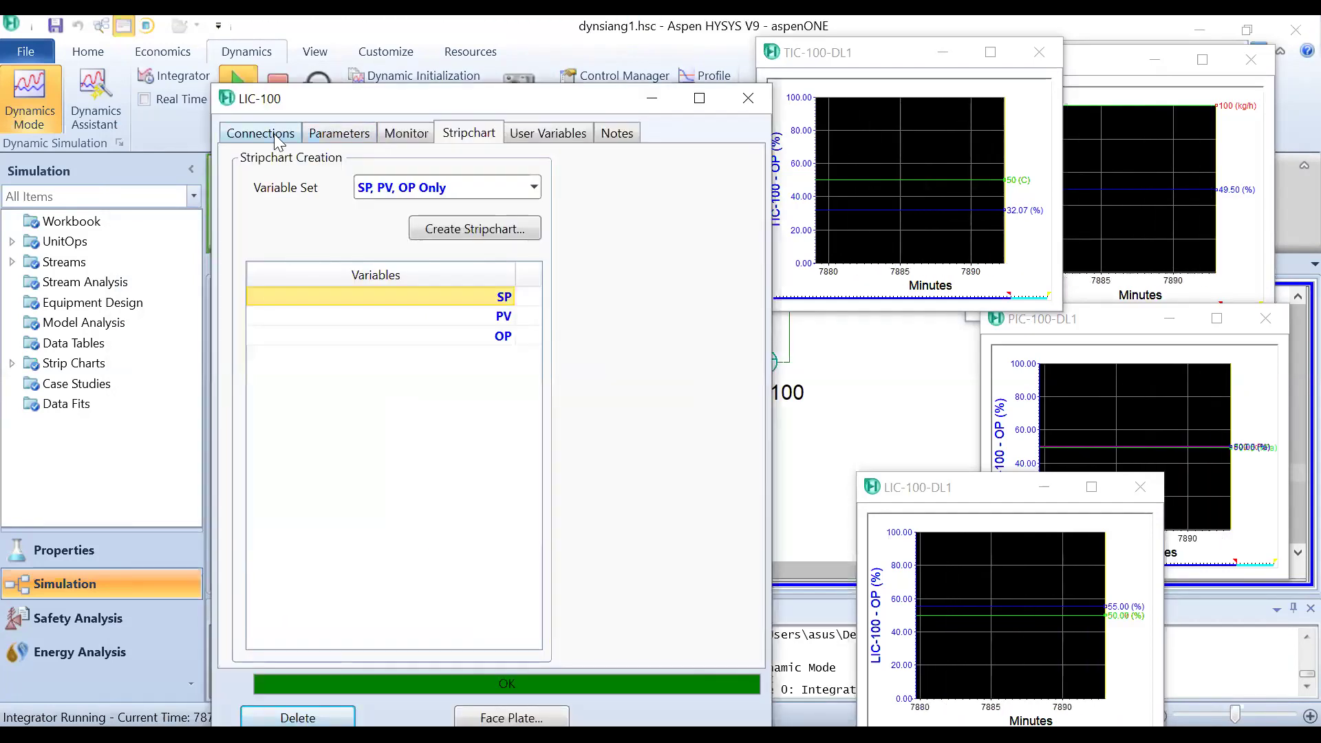
click(347, 139)
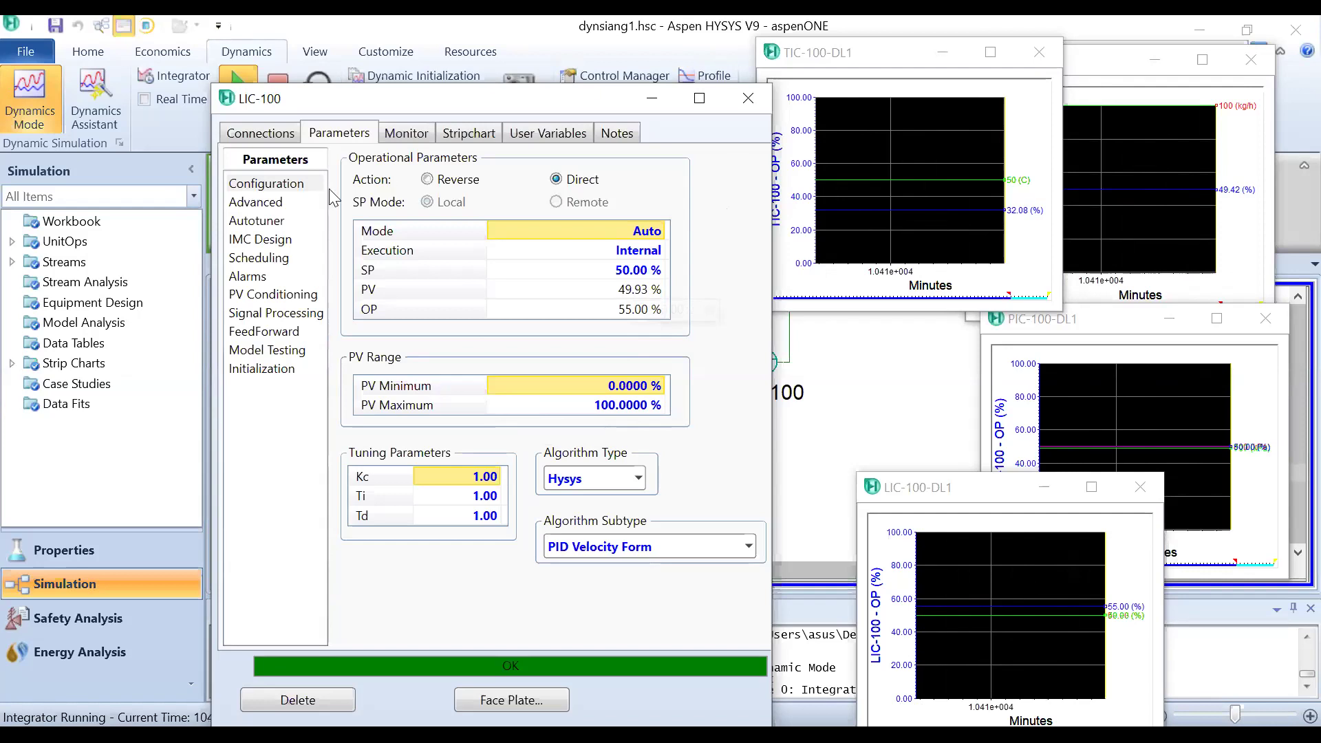
click(268, 221)
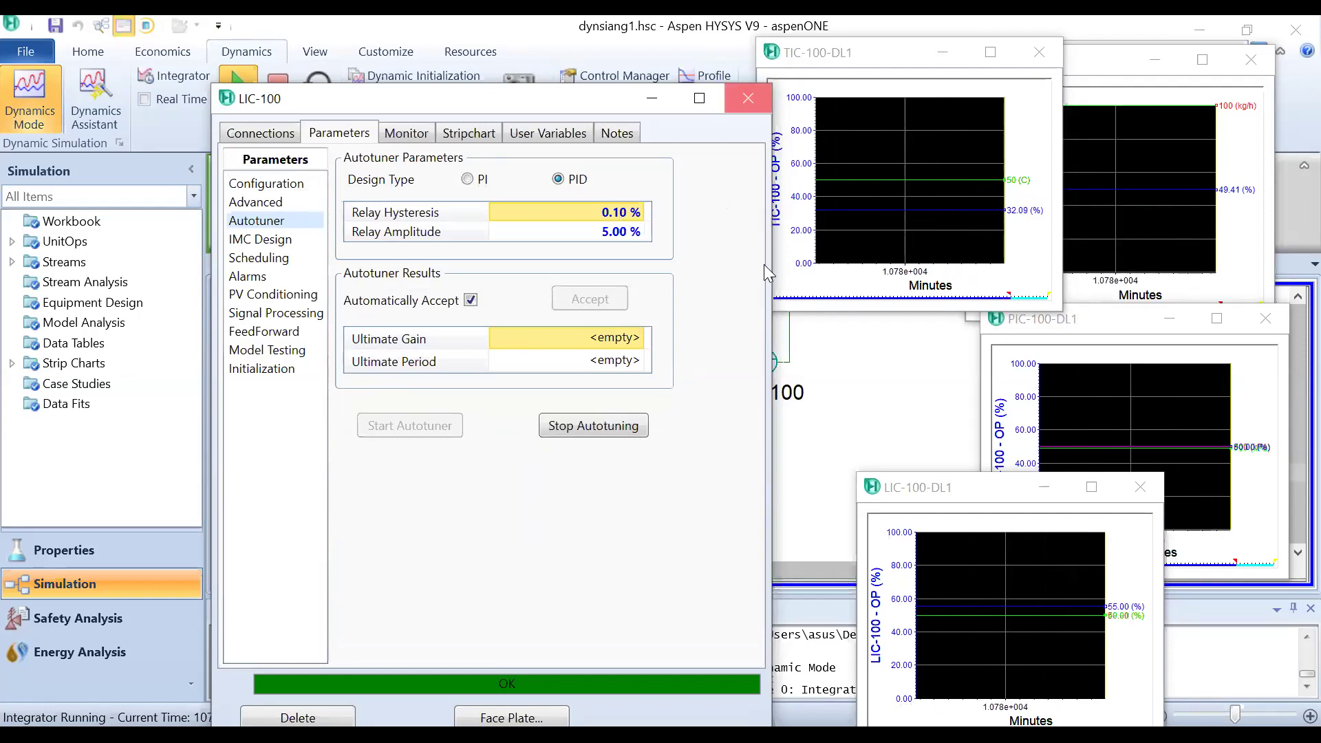
click(835, 361)
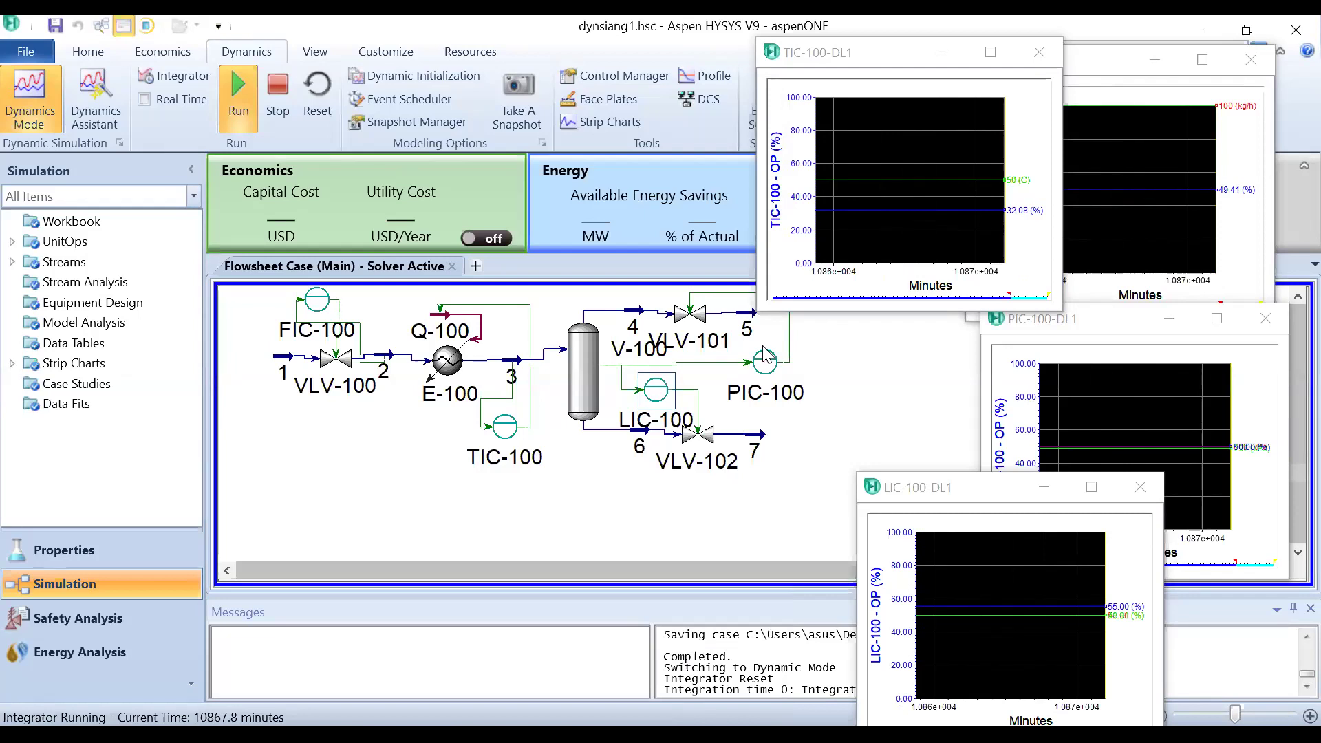
Step: Open the PIC-100 controller's configuration parameters and set its mode to Auto
mouse_move(765, 360)
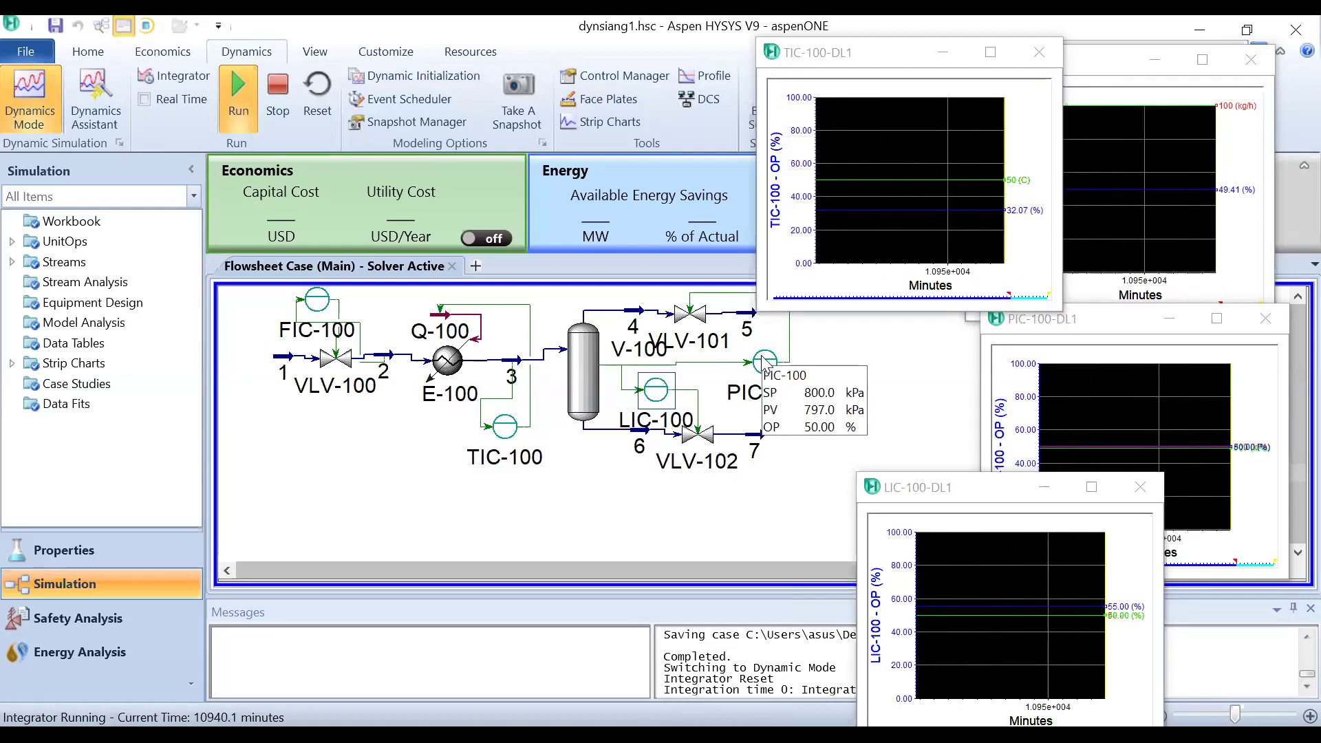
click(765, 360)
double_click(764, 360)
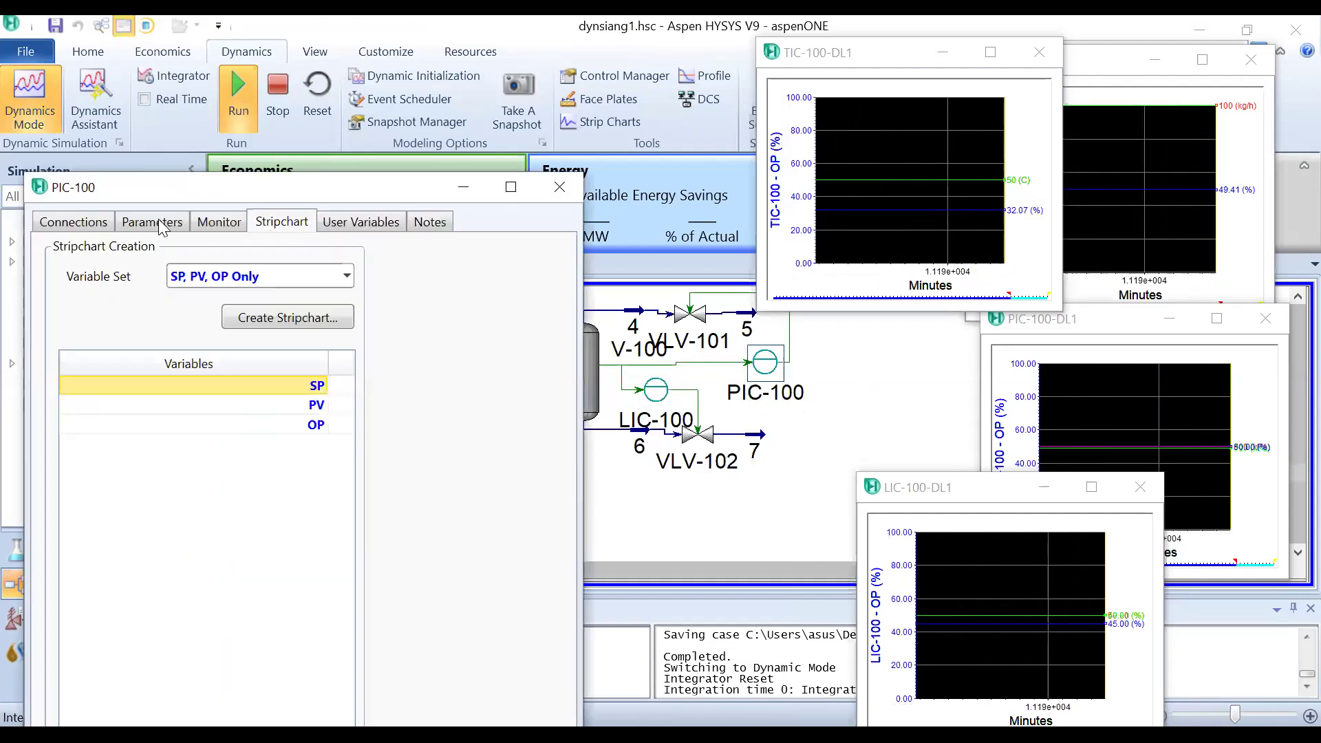
click(152, 222)
click(468, 322)
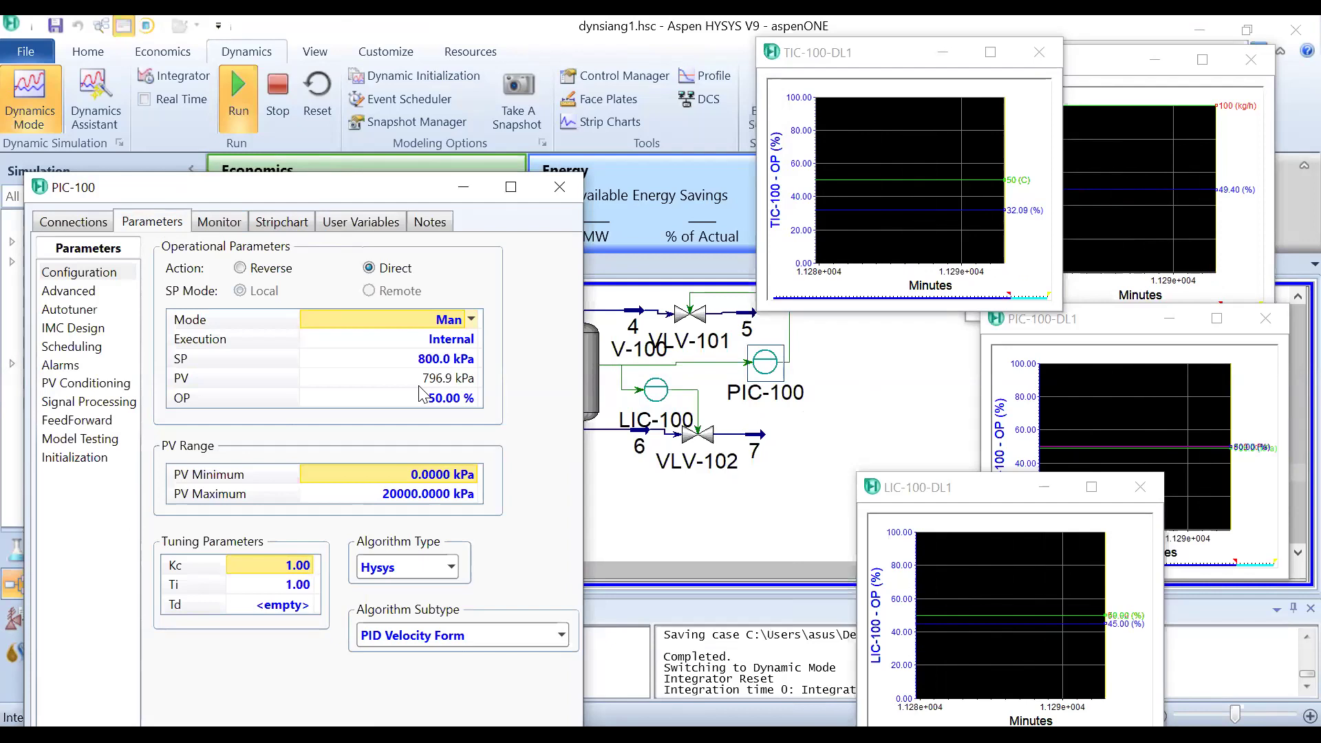
key(alt+Down)
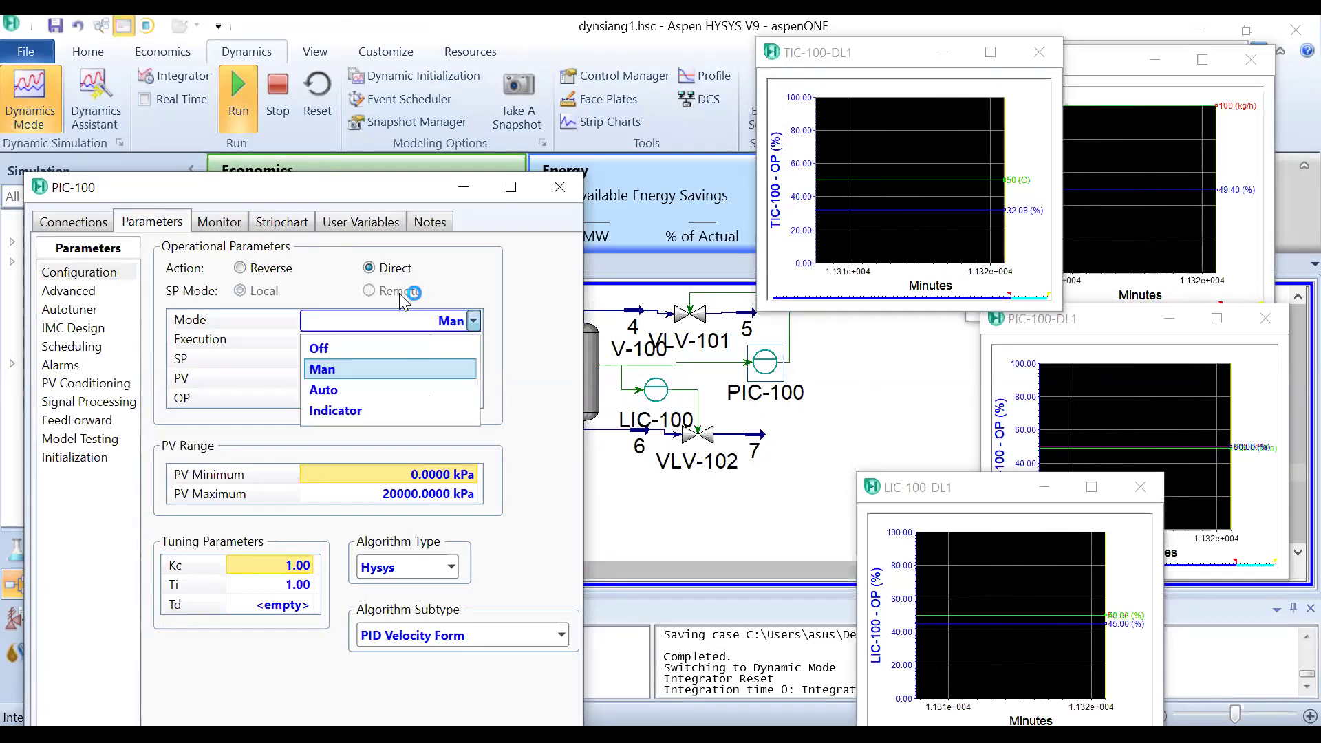
click(452, 393)
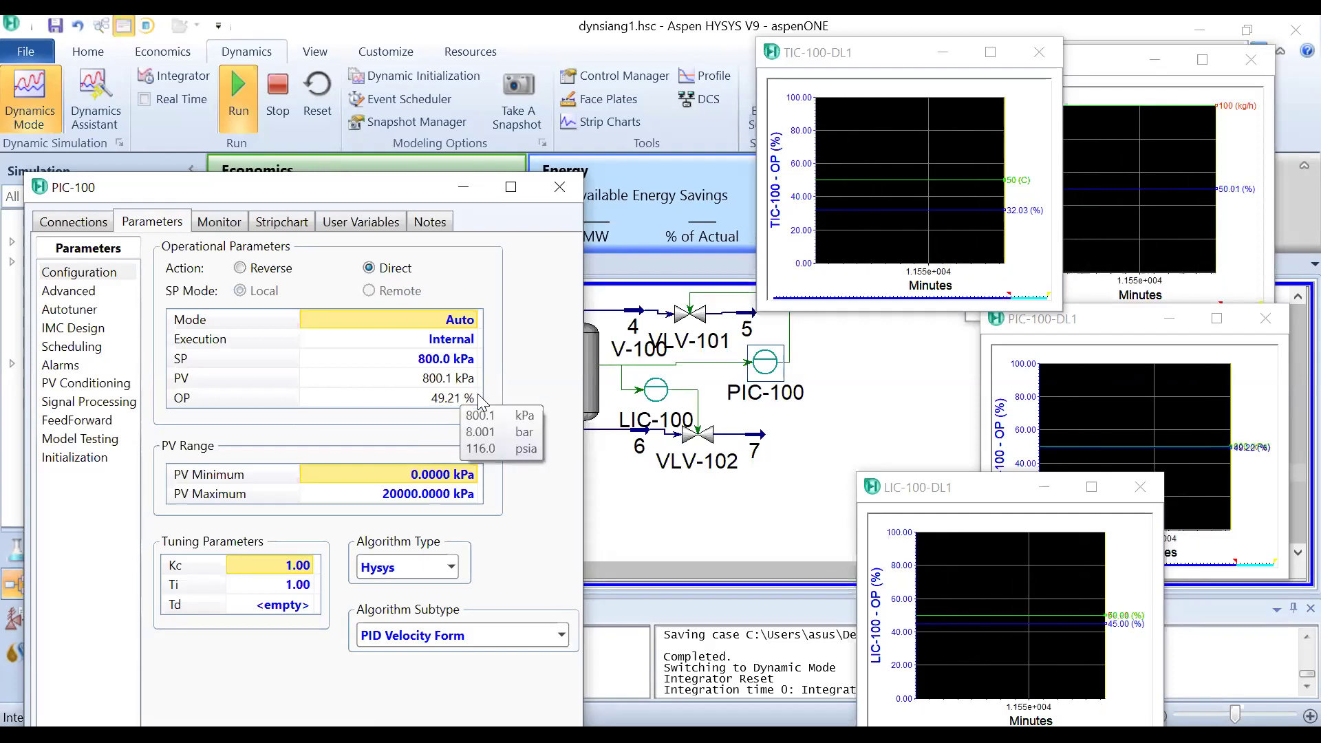
Step: Switch PIC-100 to Man mode and return it to Auto
click(474, 321)
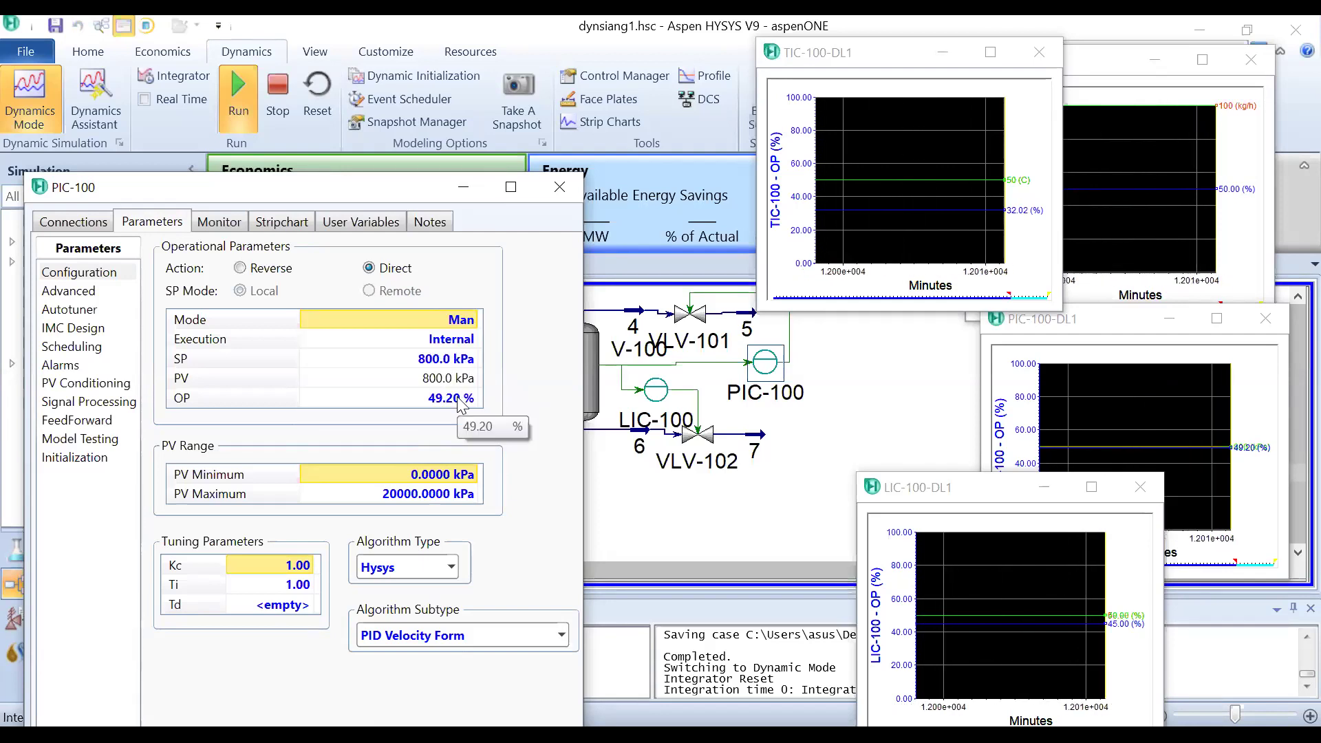
click(468, 322)
click(469, 321)
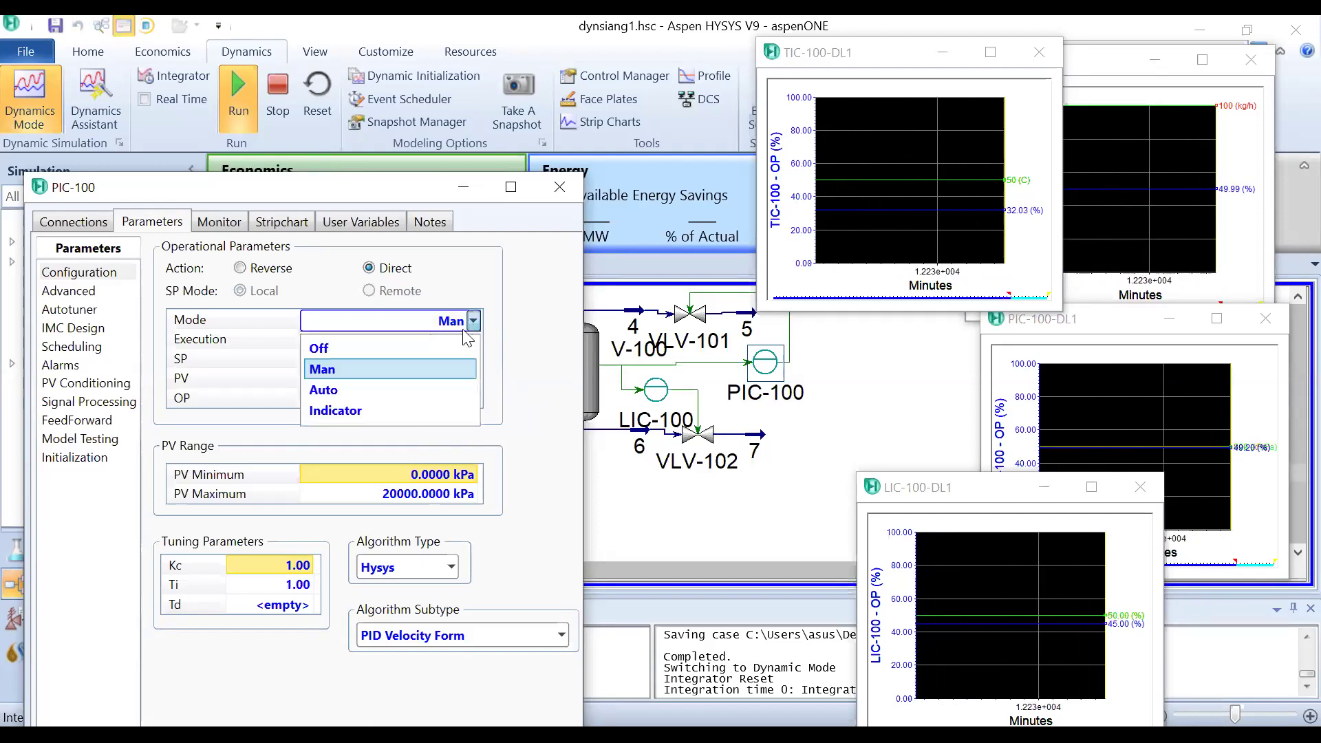
click(443, 389)
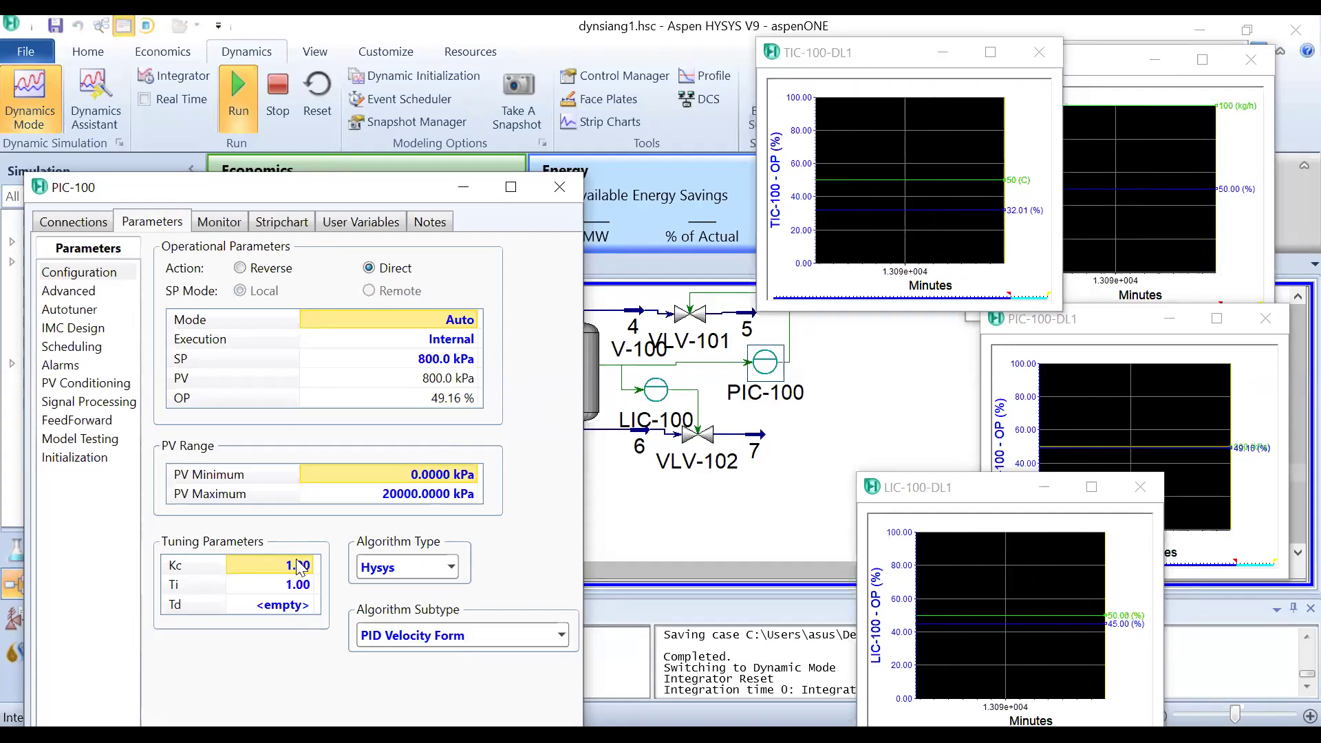
Step: Start the autotuner on PIC-100 with the PI design type and close the controller
click(70, 311)
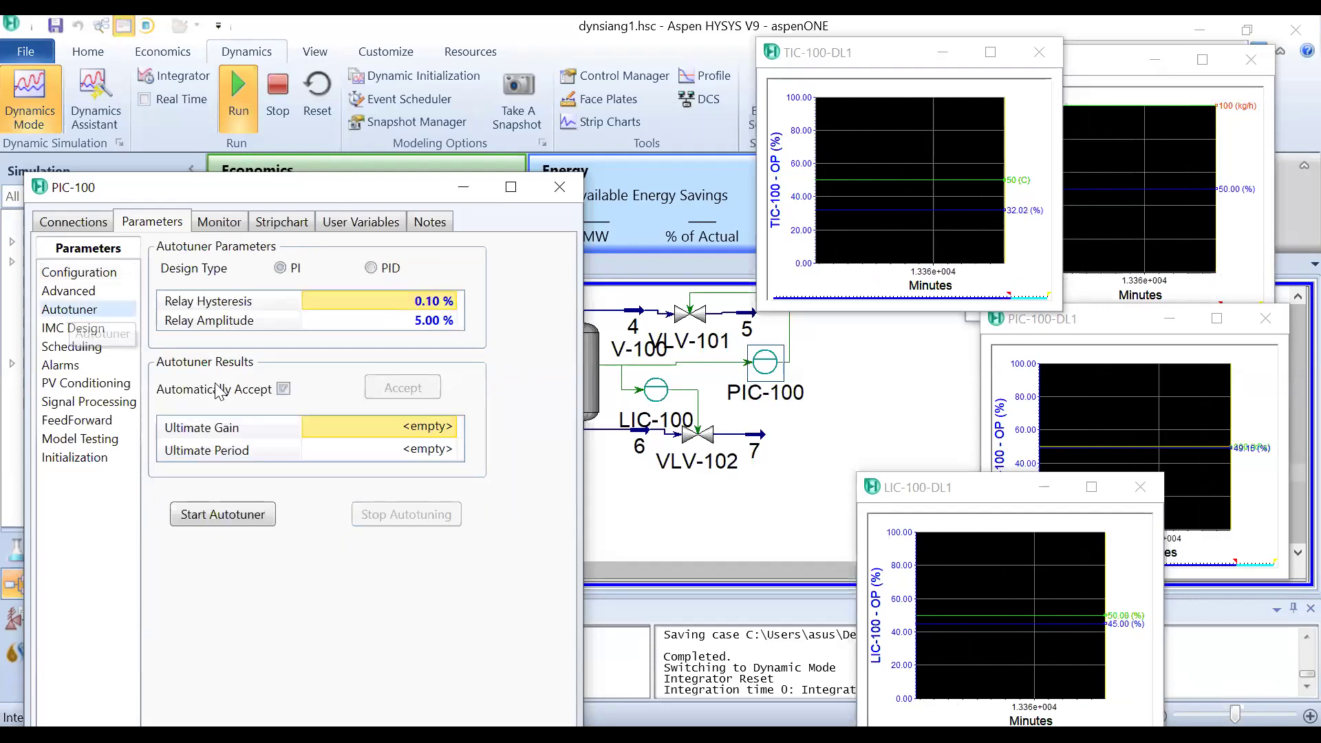
click(197, 517)
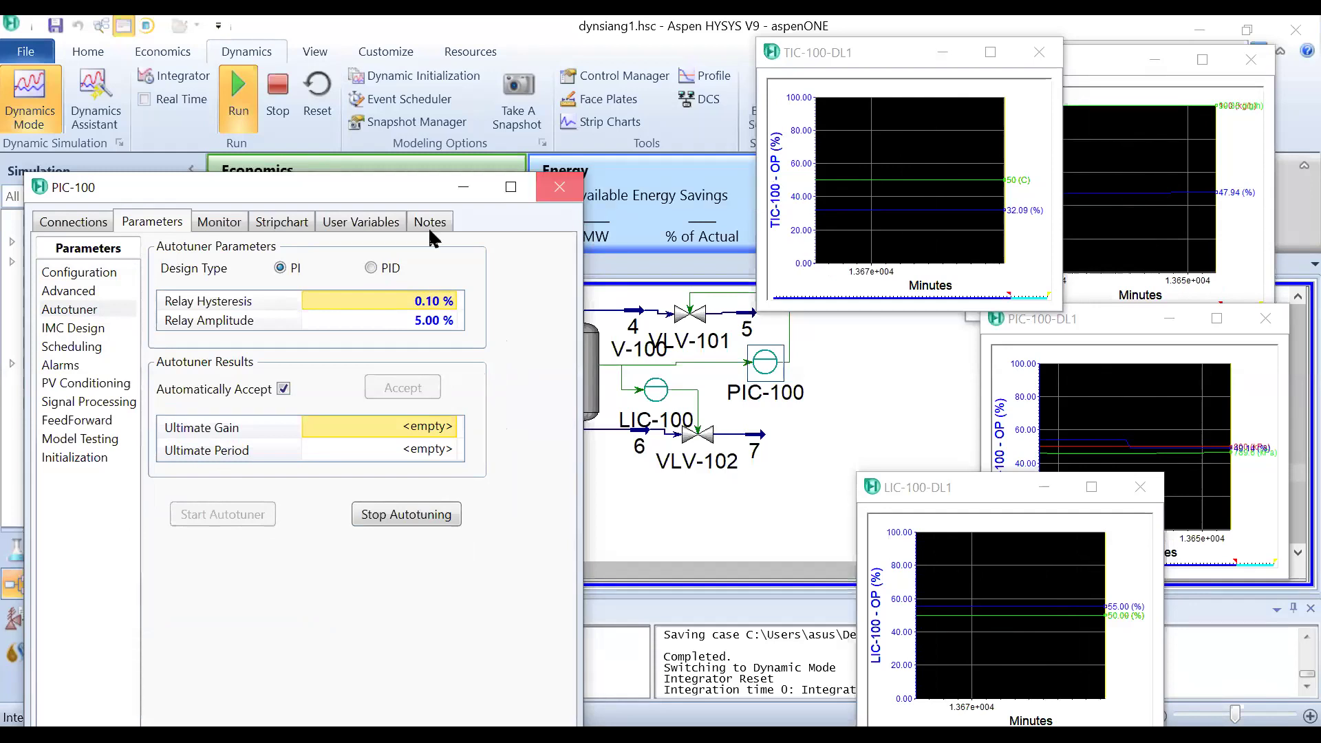
key(Escape)
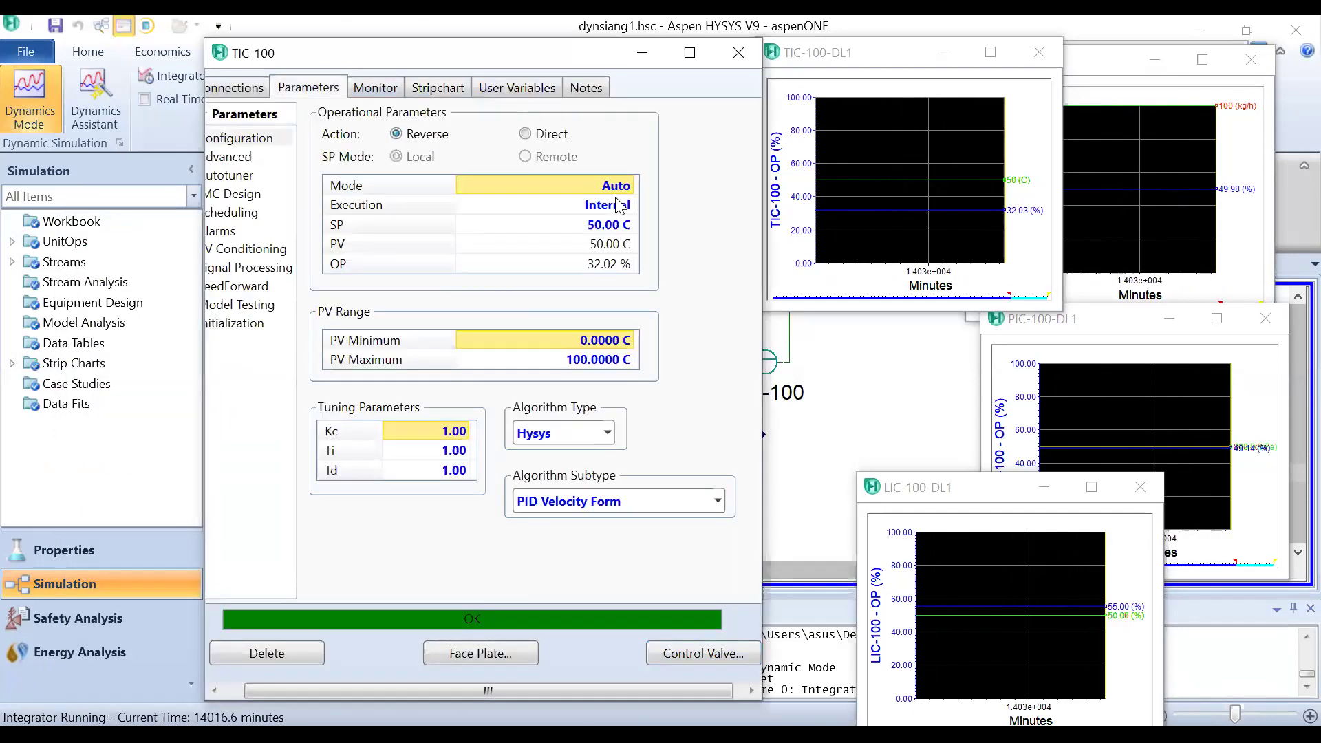
Step: Autotune TIC-100 with the PID design type, check its Kc, Ti and Td in the configuration, and close it
mouse_move(621, 205)
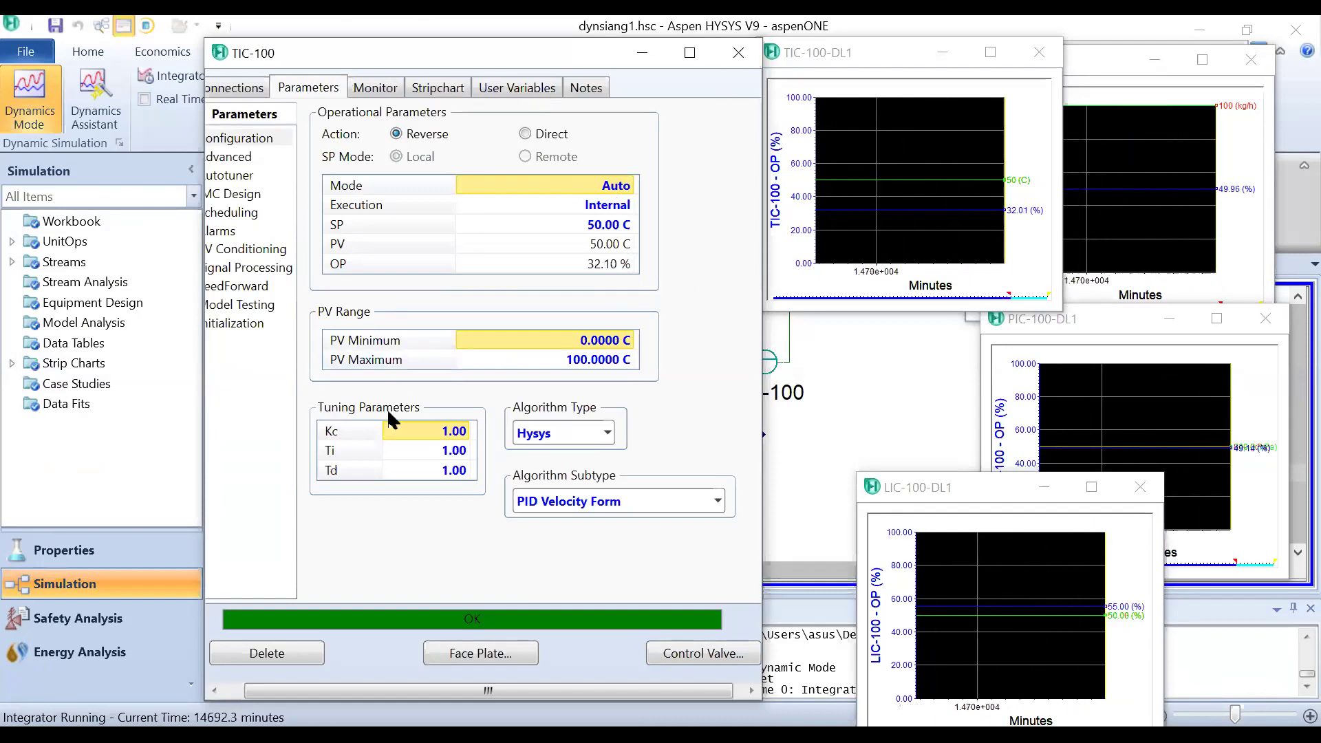
click(234, 175)
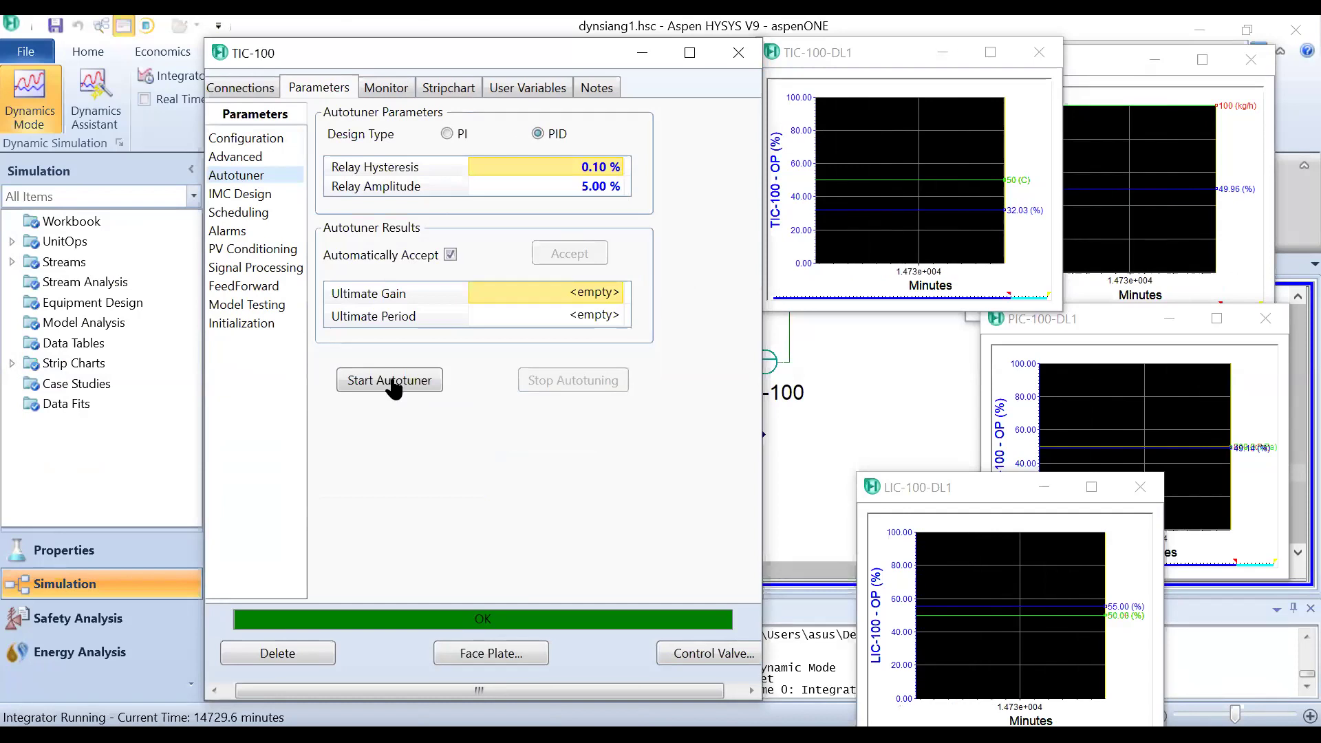
click(394, 383)
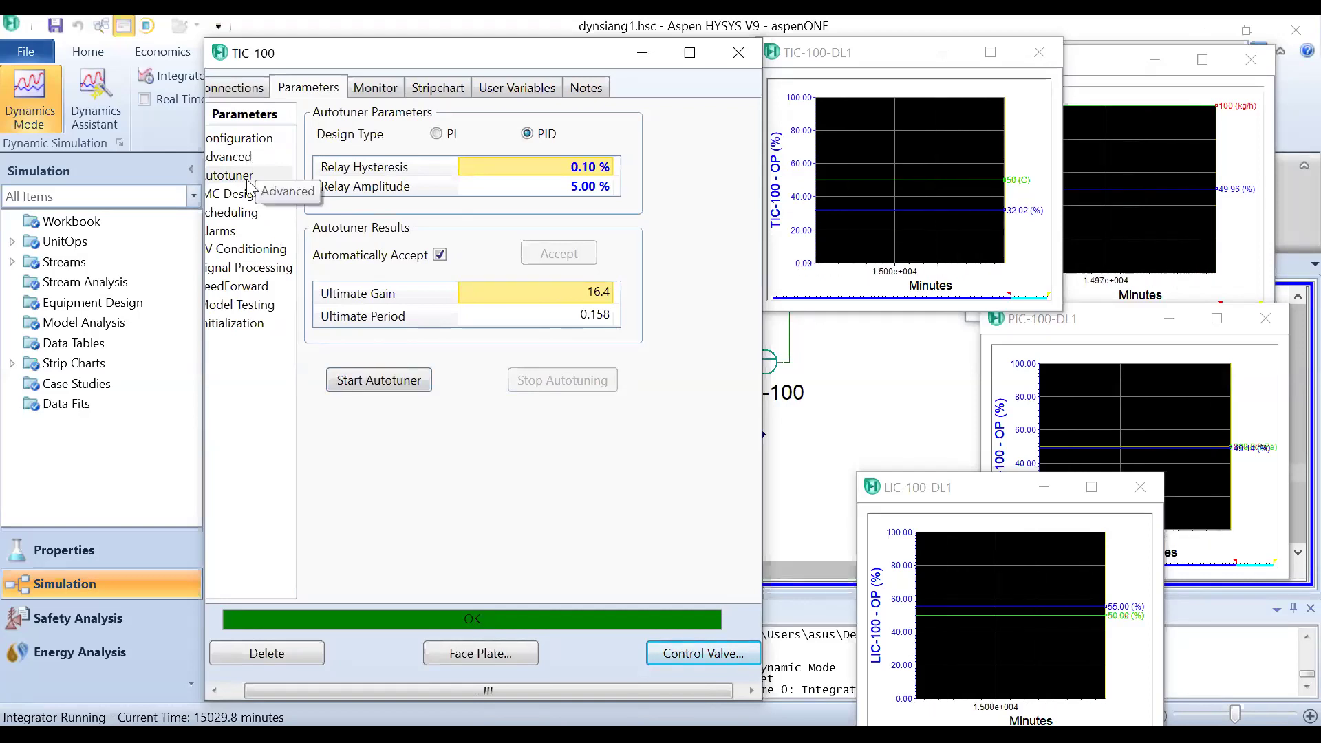
click(240, 138)
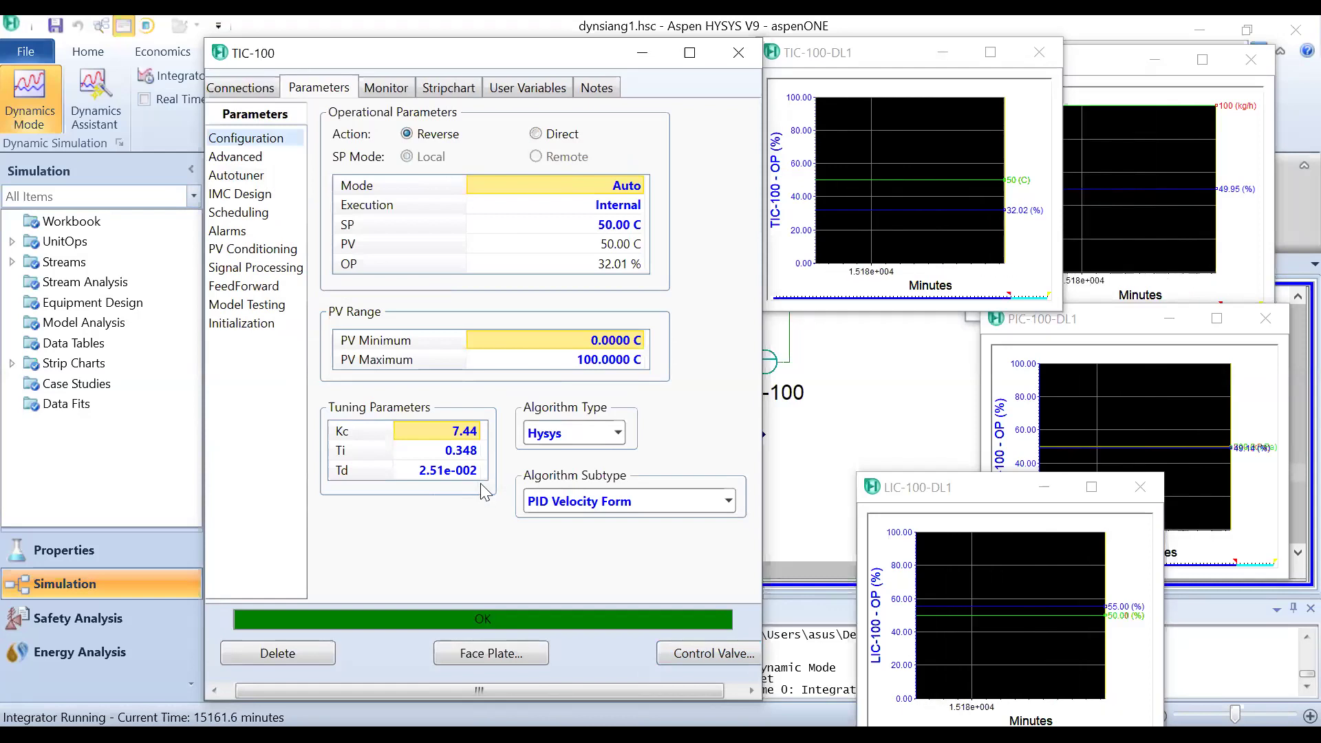
click(737, 55)
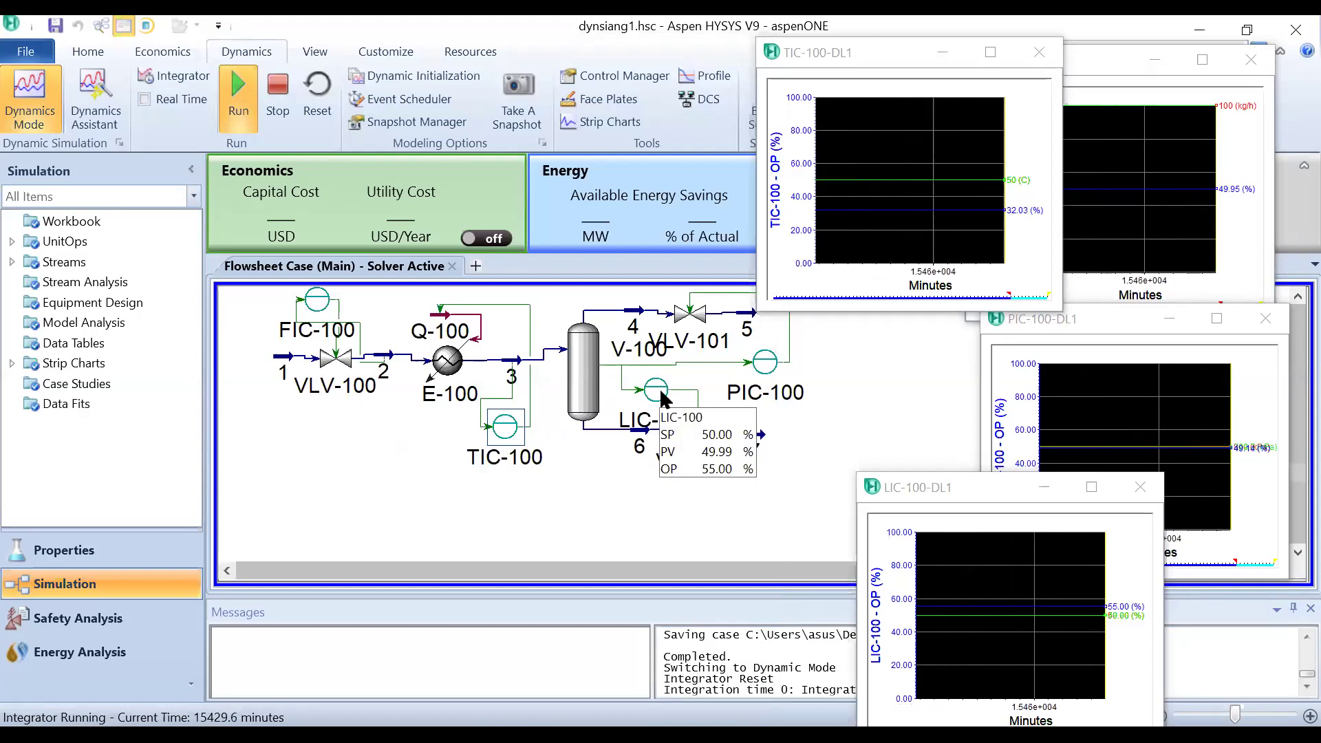
Step: Check the autotuner results of LIC-100, and examine the SP, PV and OP values of PIC-100 and FIC-100 on the flowsheet
click(661, 391)
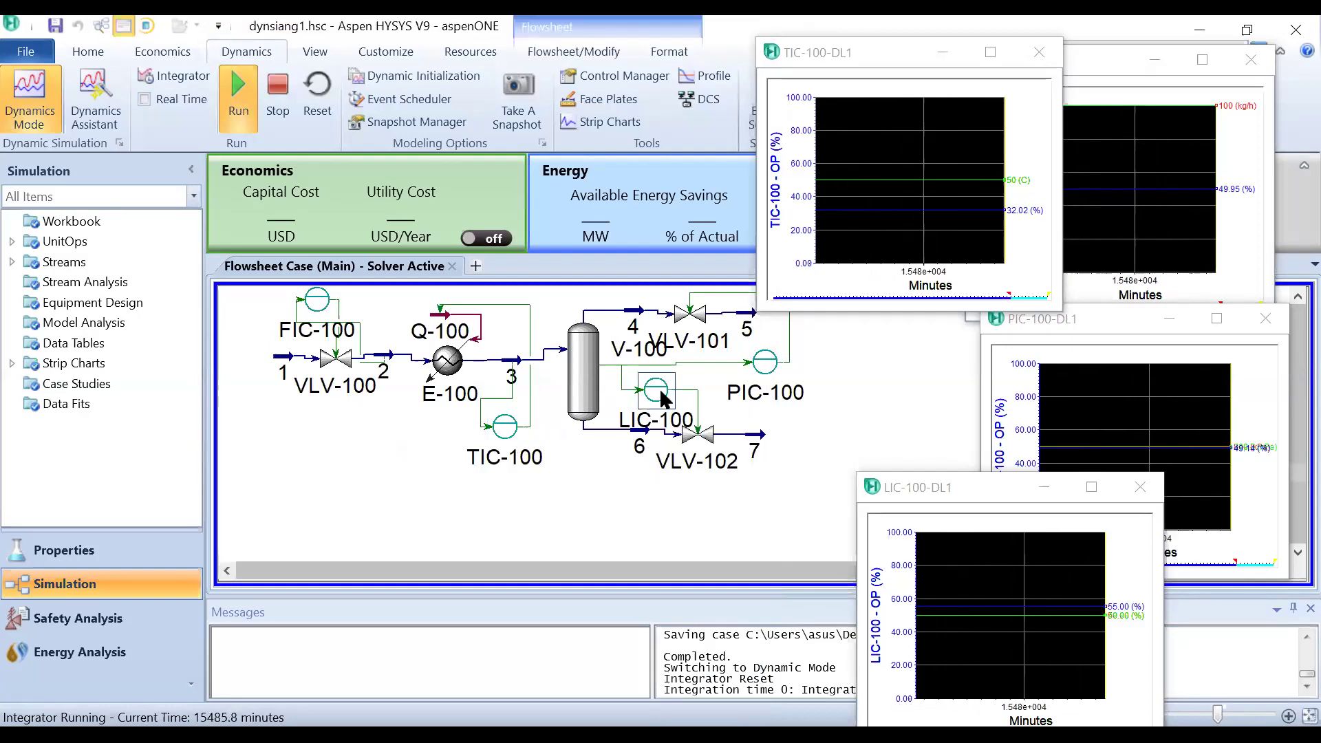
double_click(658, 386)
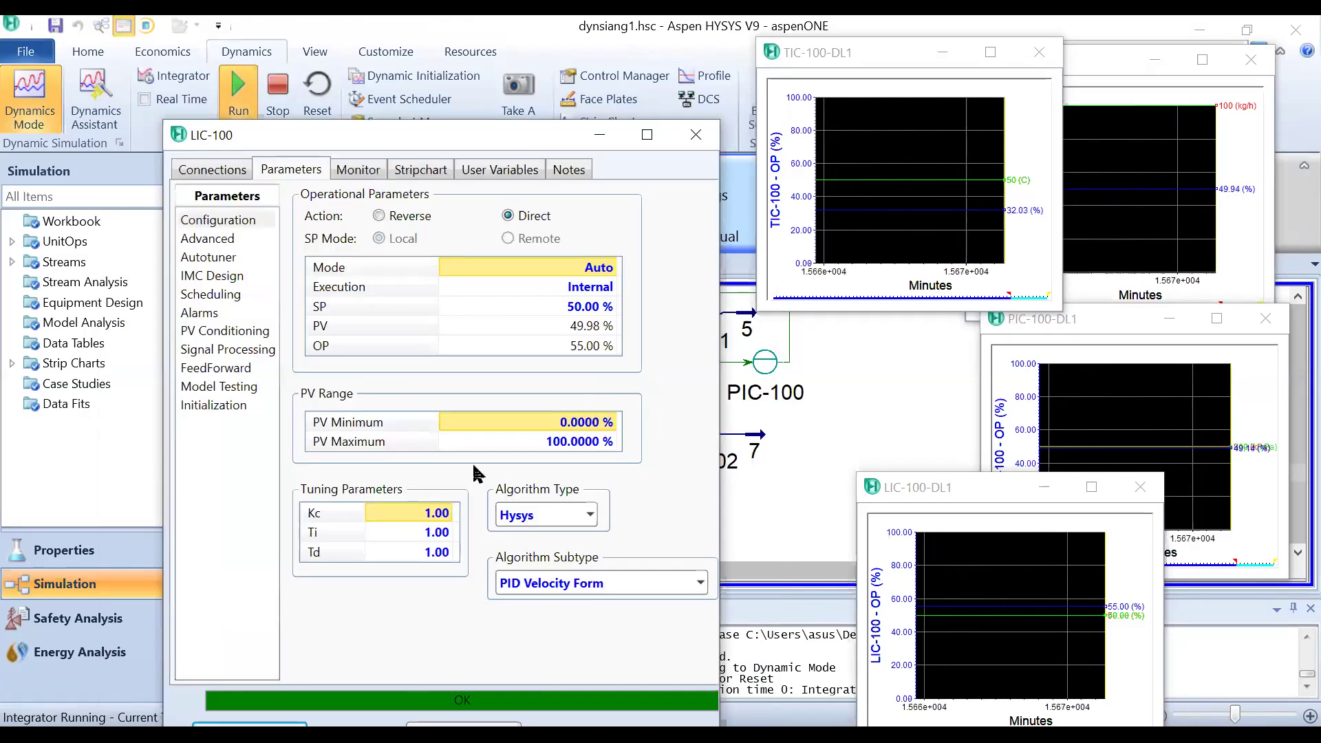
click(208, 257)
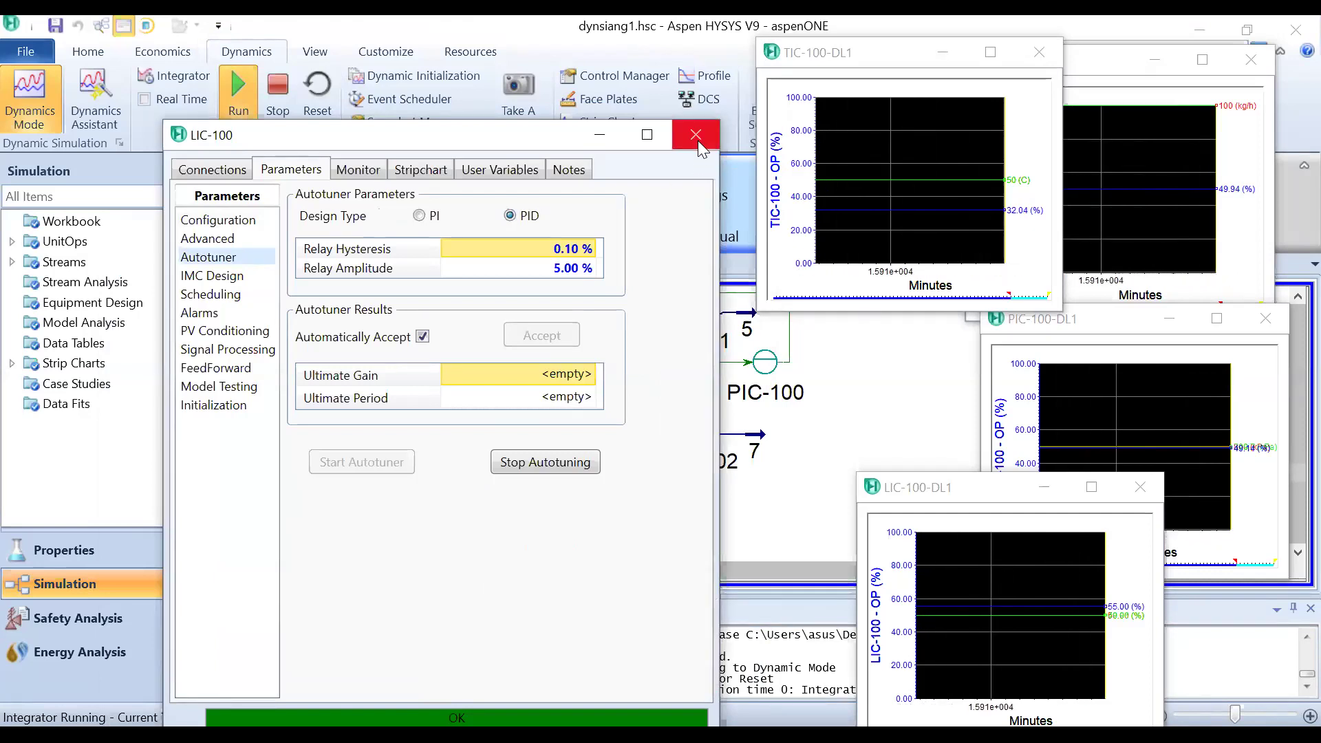
click(765, 368)
mouse_move(765, 368)
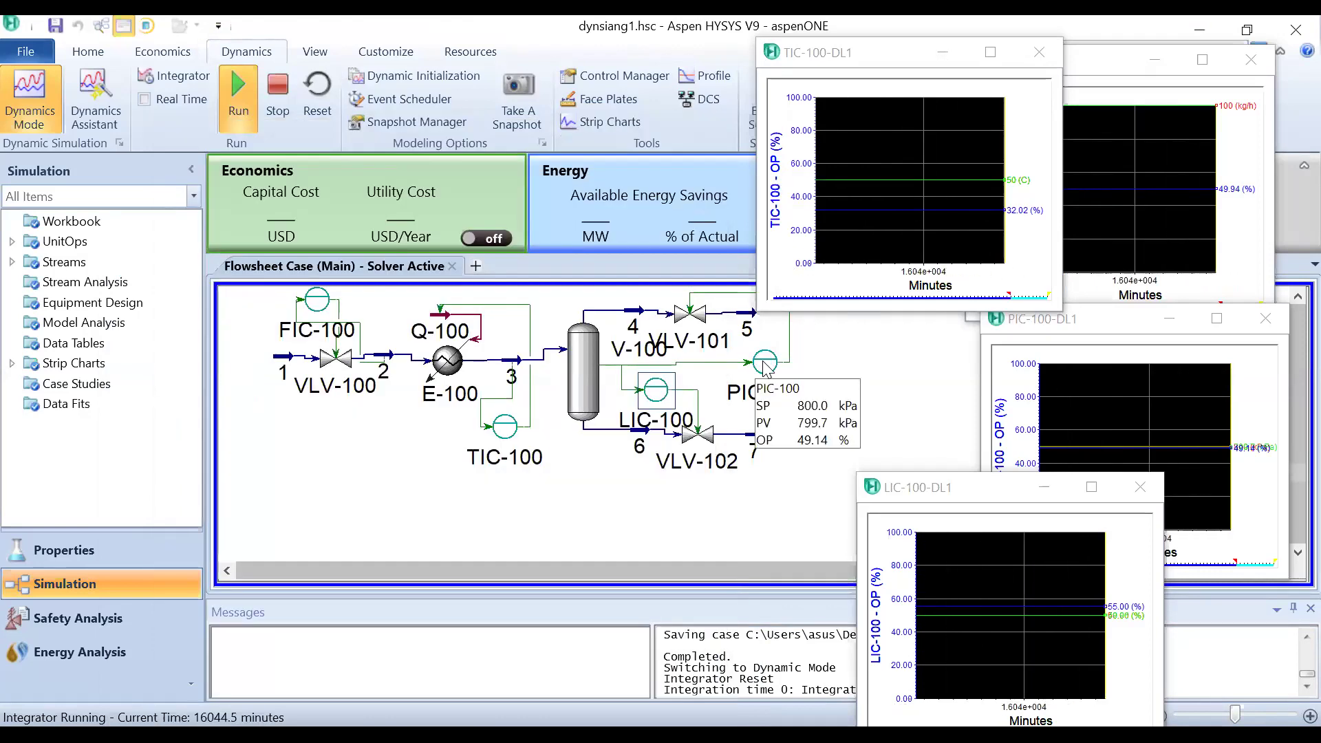
click(385, 314)
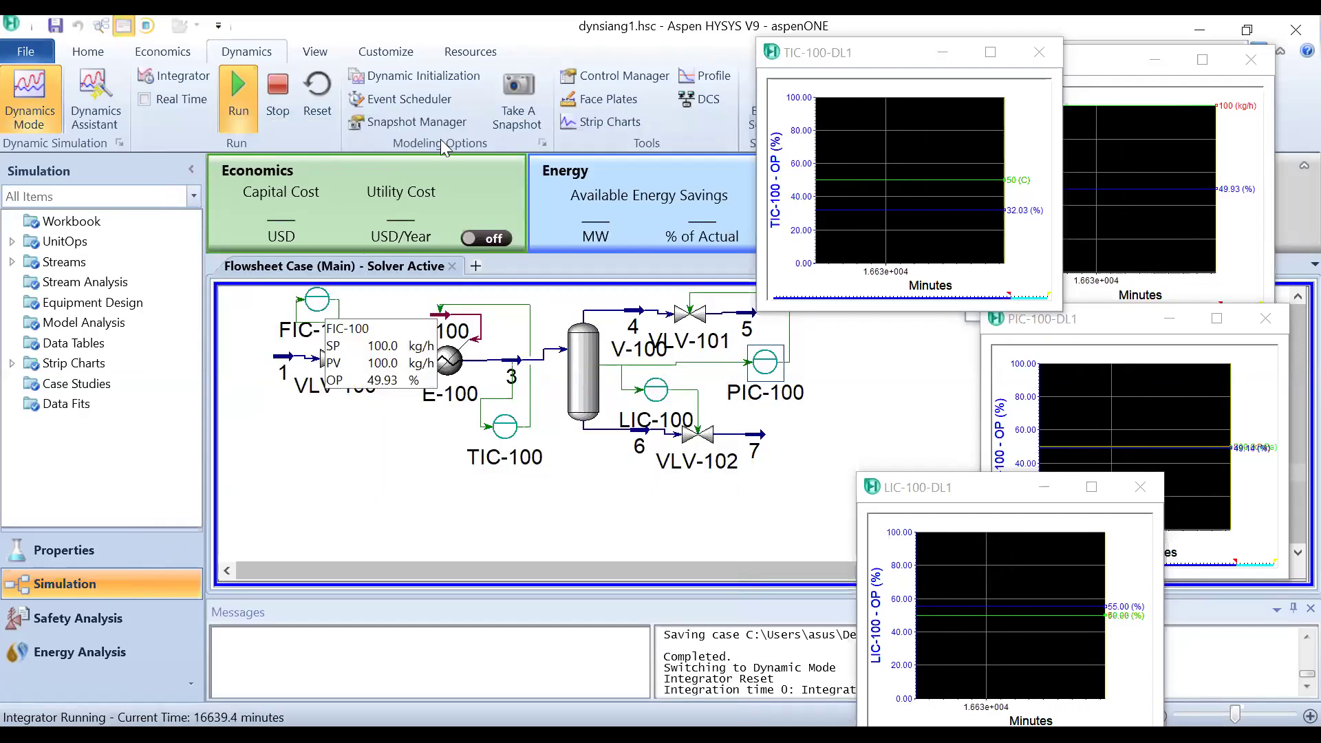
Step: Autotune FIC-100 with the PI design type and check its Kc and Ti in the configuration
double_click(317, 300)
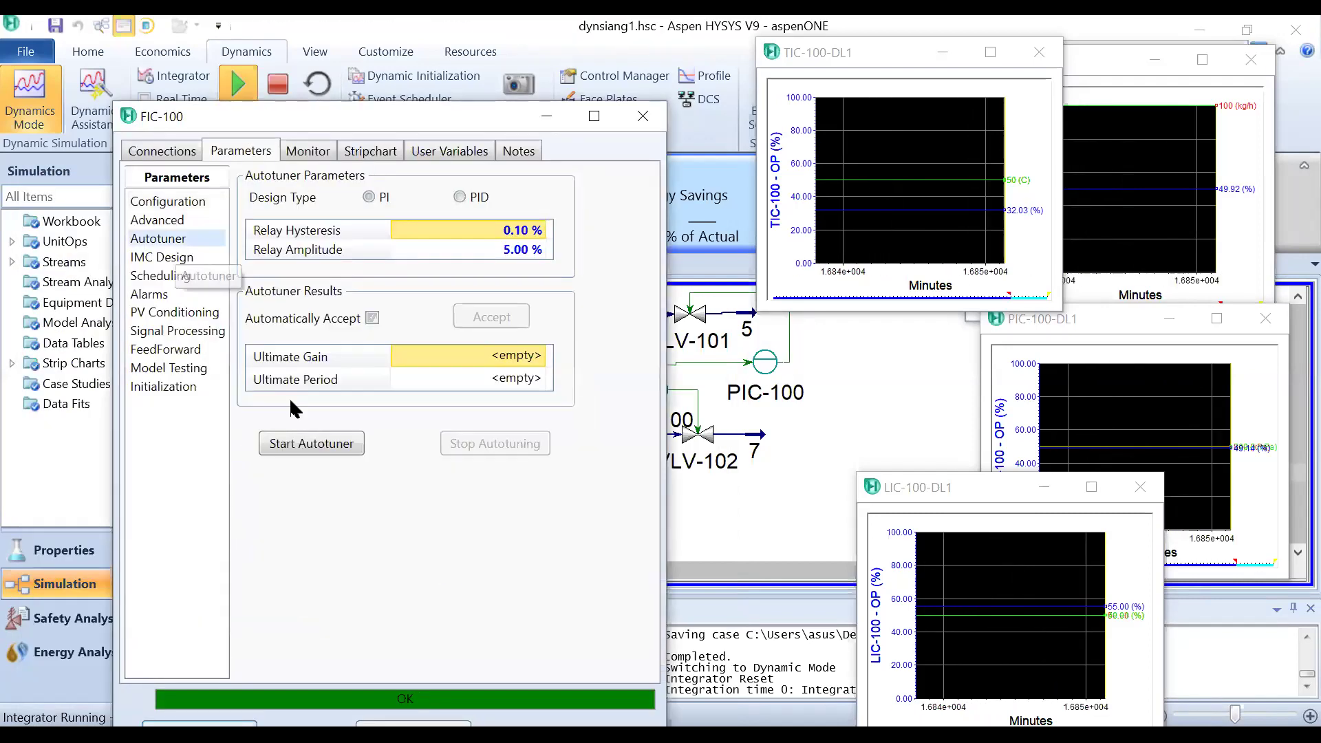
click(289, 446)
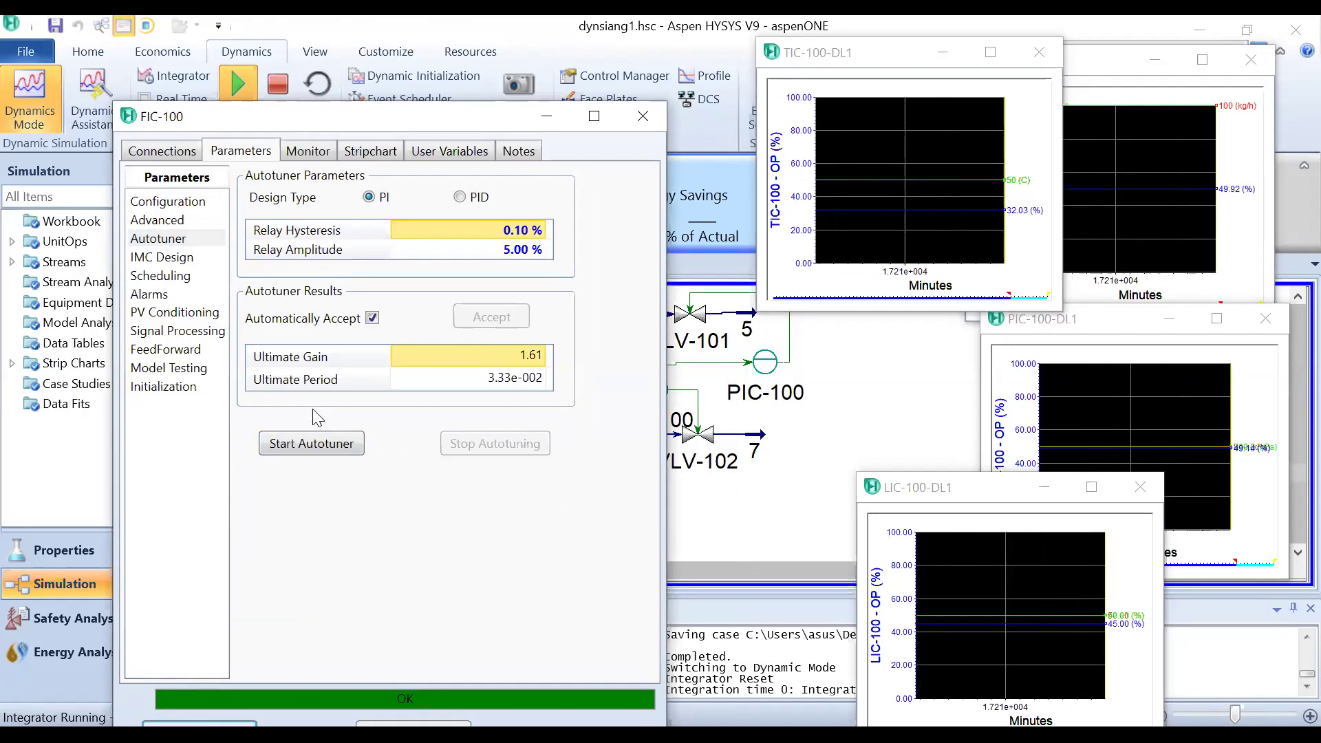
click(168, 201)
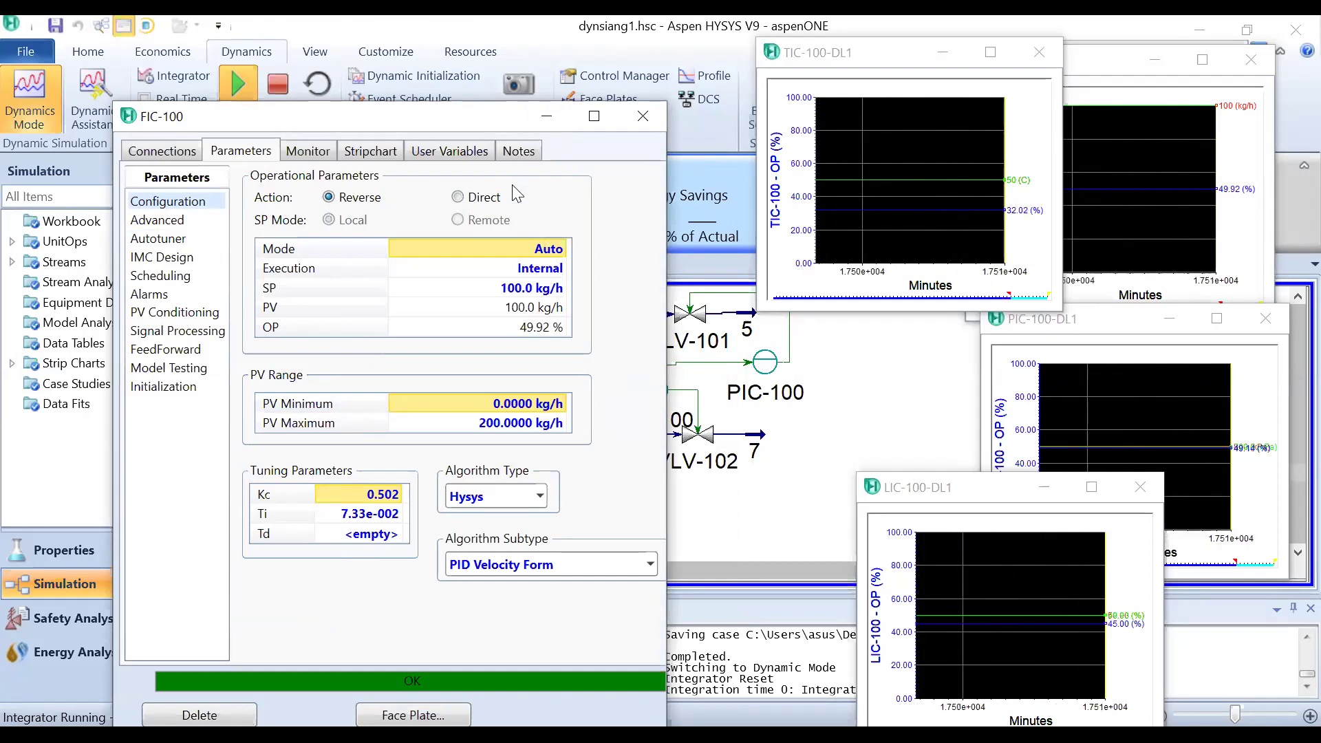
Step: Set the FIC-100 setpoint to 60 kg/h and return to the flowsheet
click(524, 289)
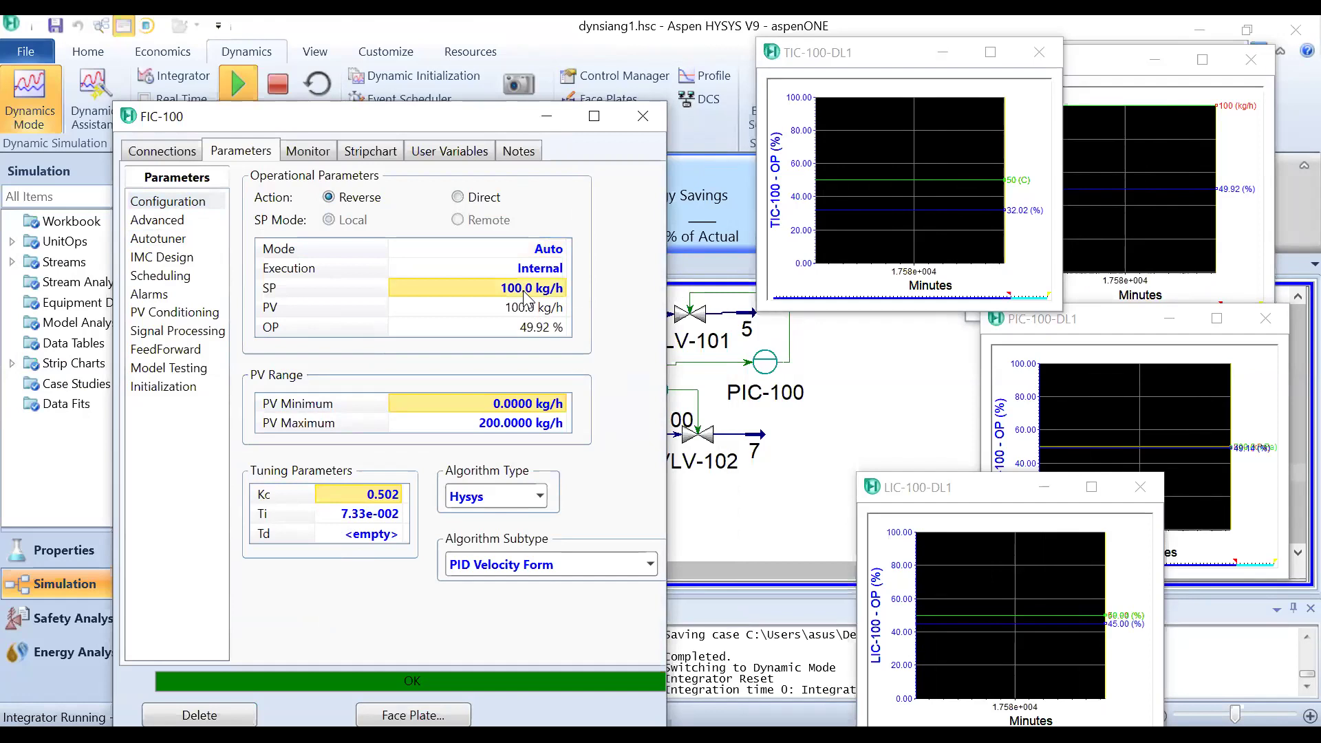
text(60)
key(Return)
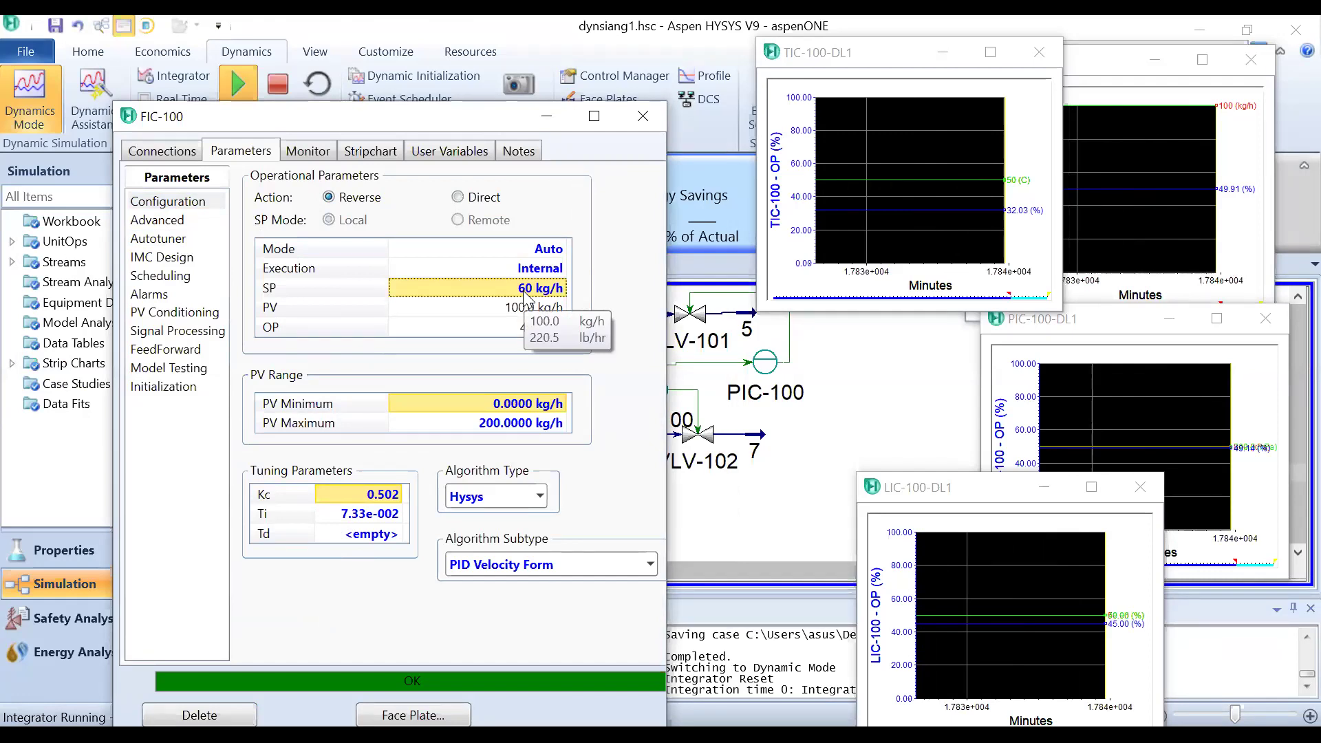
click(665, 396)
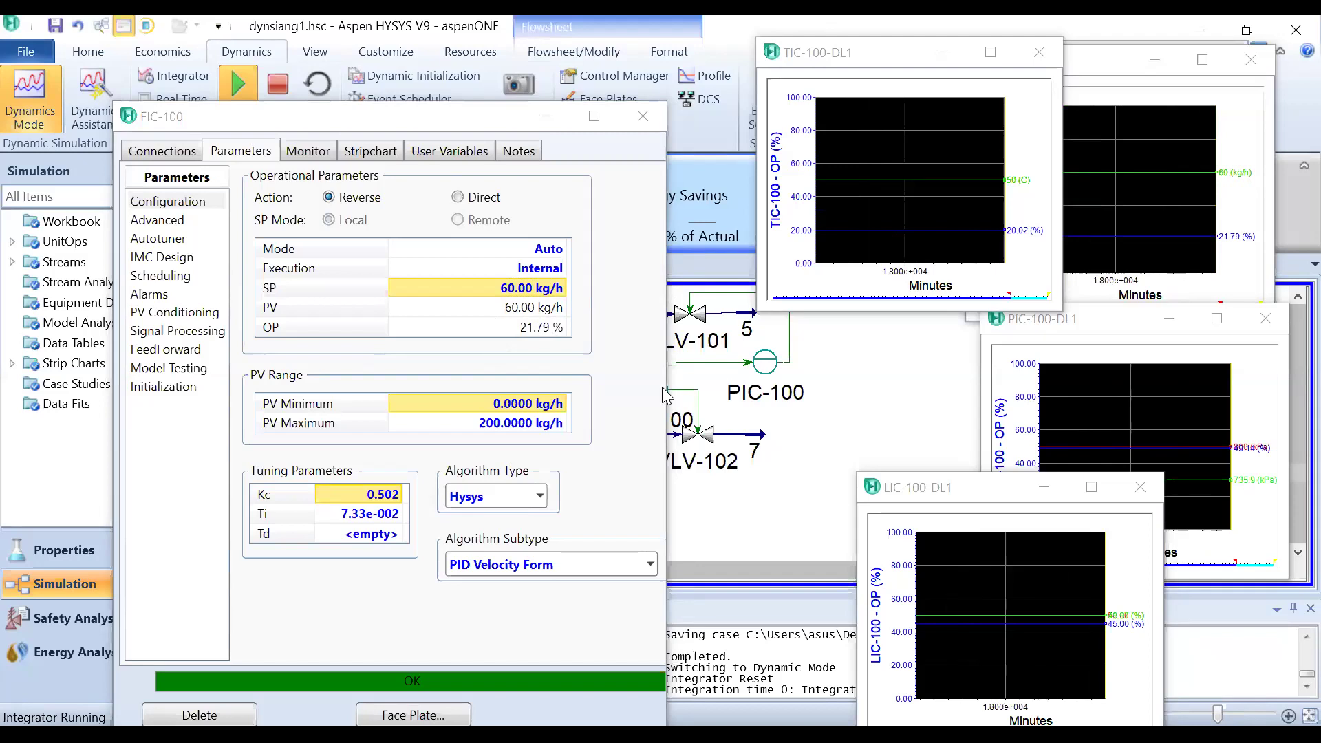
Step: Stop and restart the PID autotuning of LIC-100, and show the controller's configuration parameters
click(174, 394)
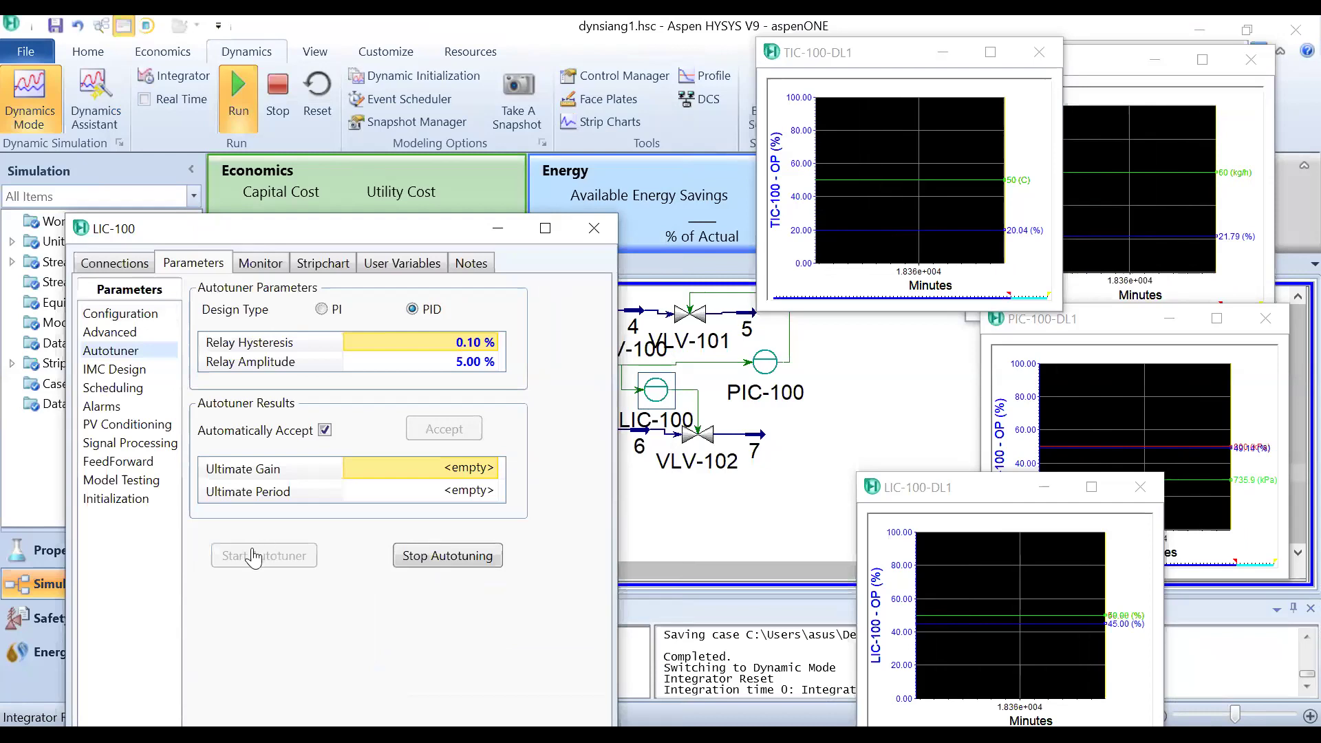
click(252, 553)
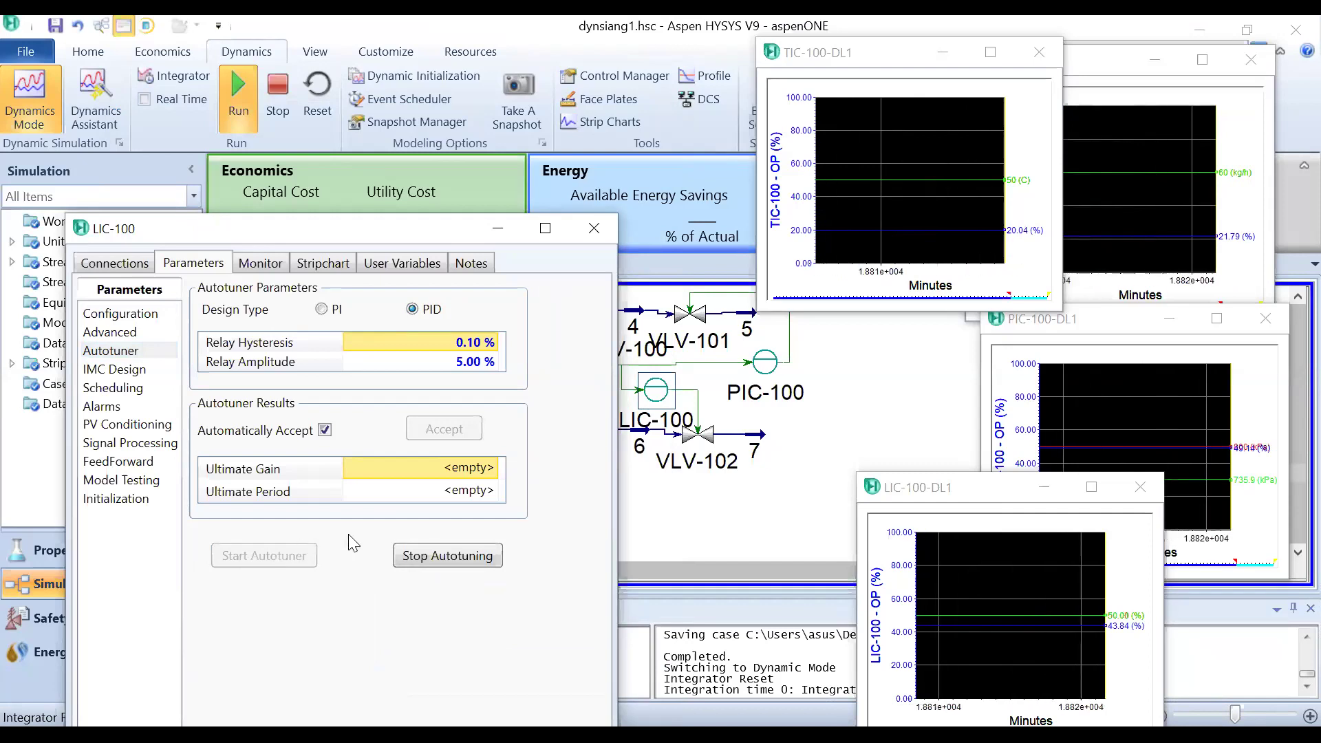
click(413, 557)
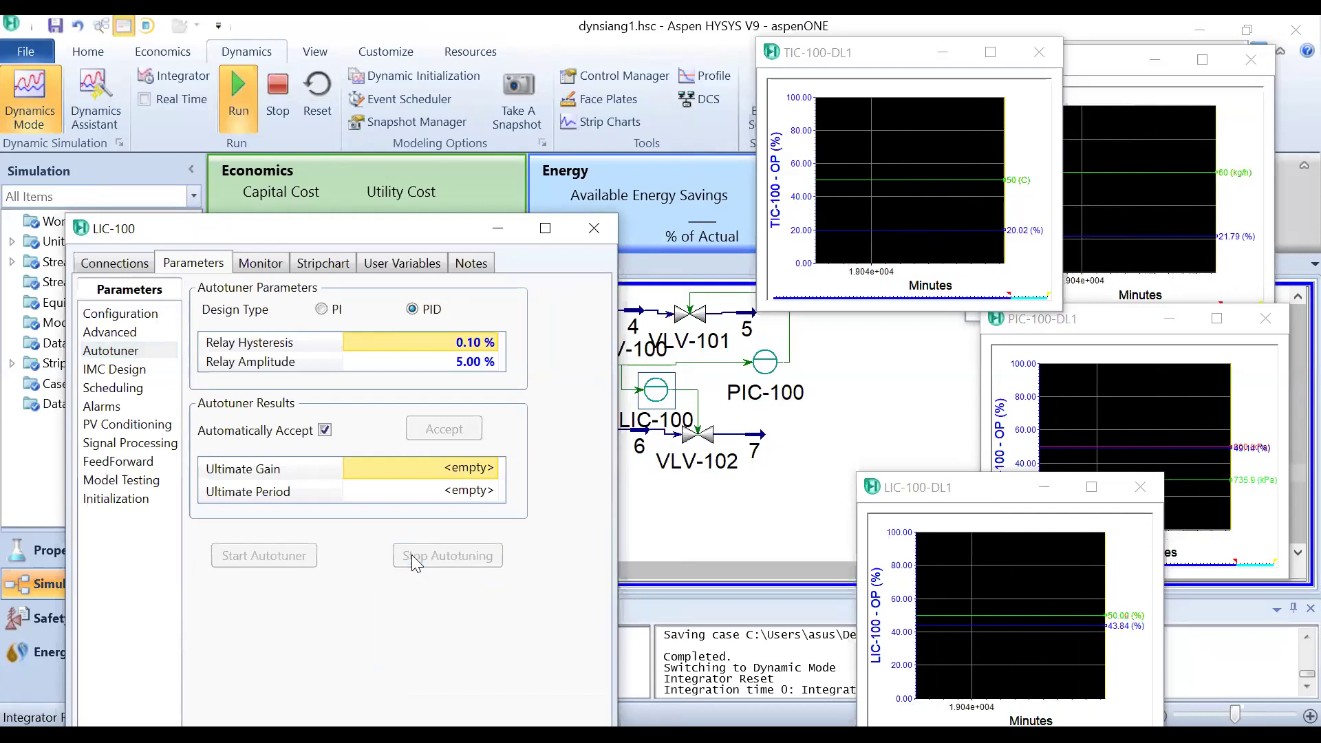
click(292, 557)
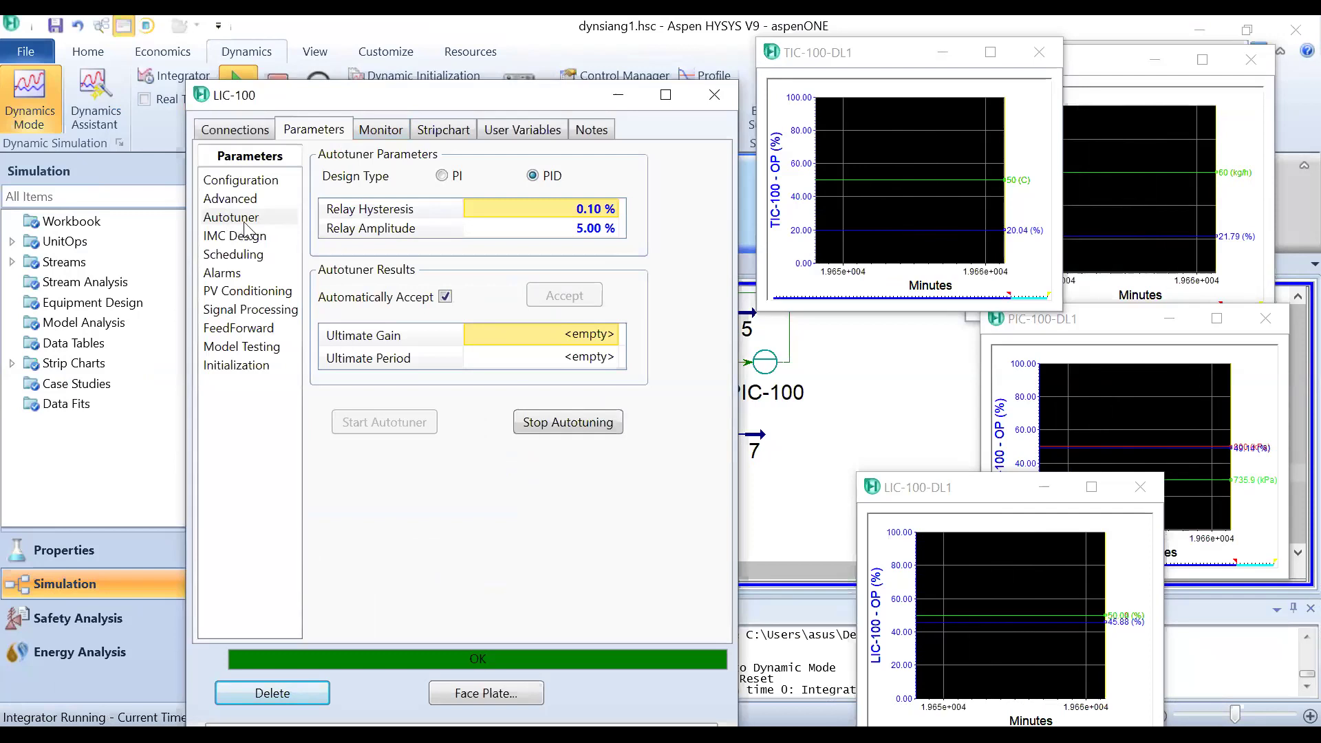
click(240, 180)
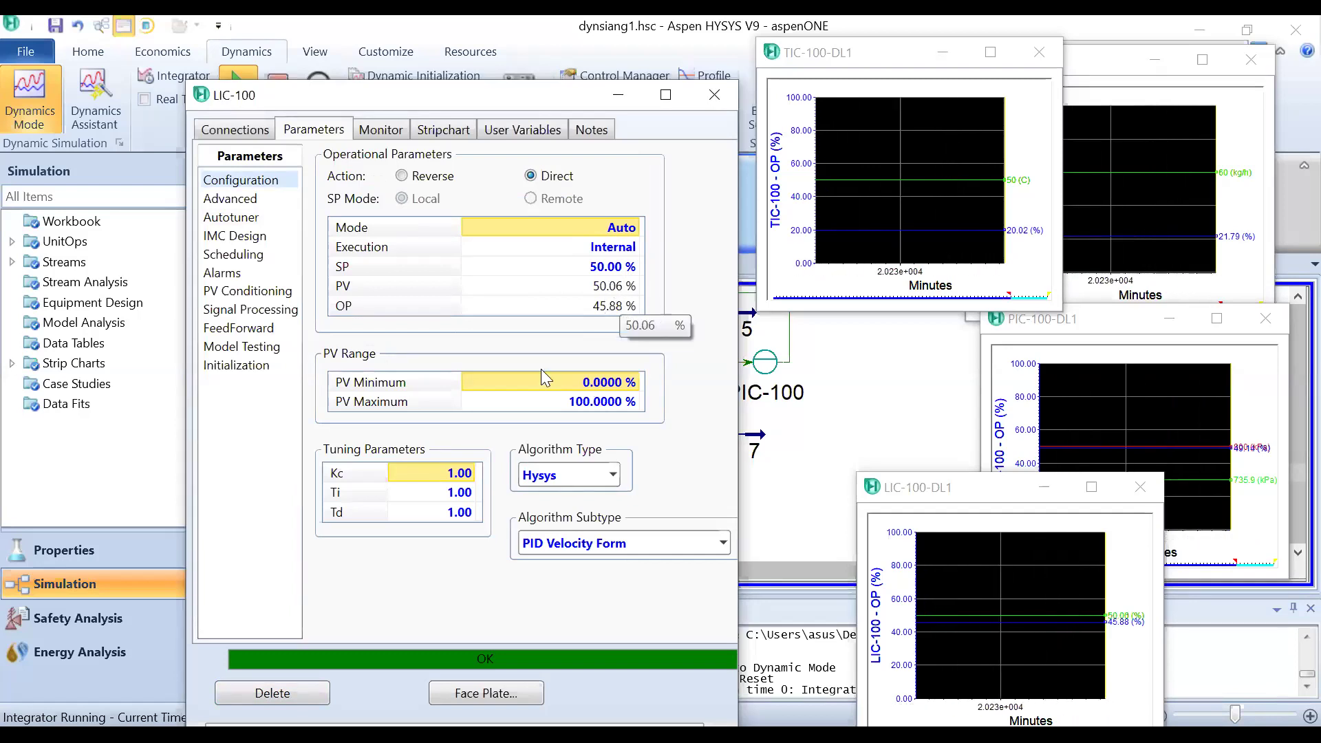
Step: Set the Kc tuning parameter of LIC-100 to 200
click(460, 477)
text(2)
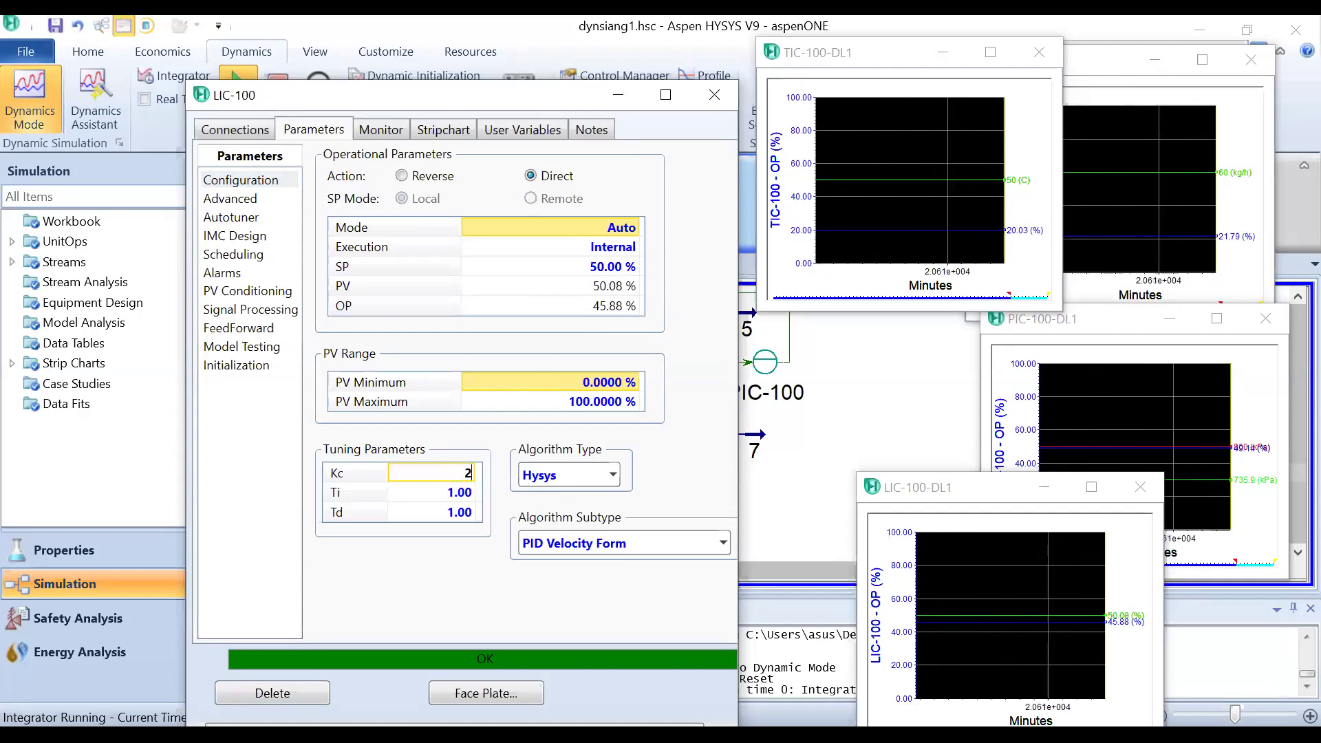
key(BackSpace)
key(Return)
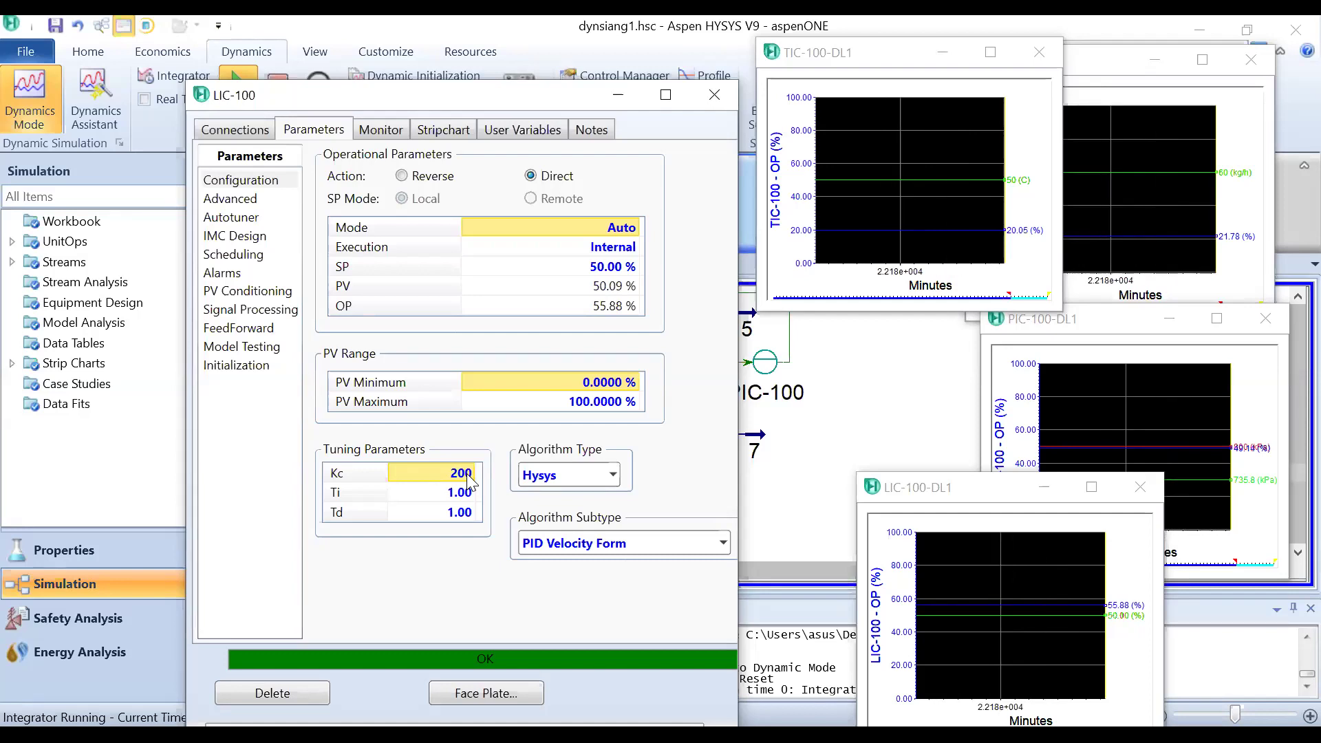
Step: Lower the Kc tuning parameter of LIC-100 to 30
double_click(468, 475)
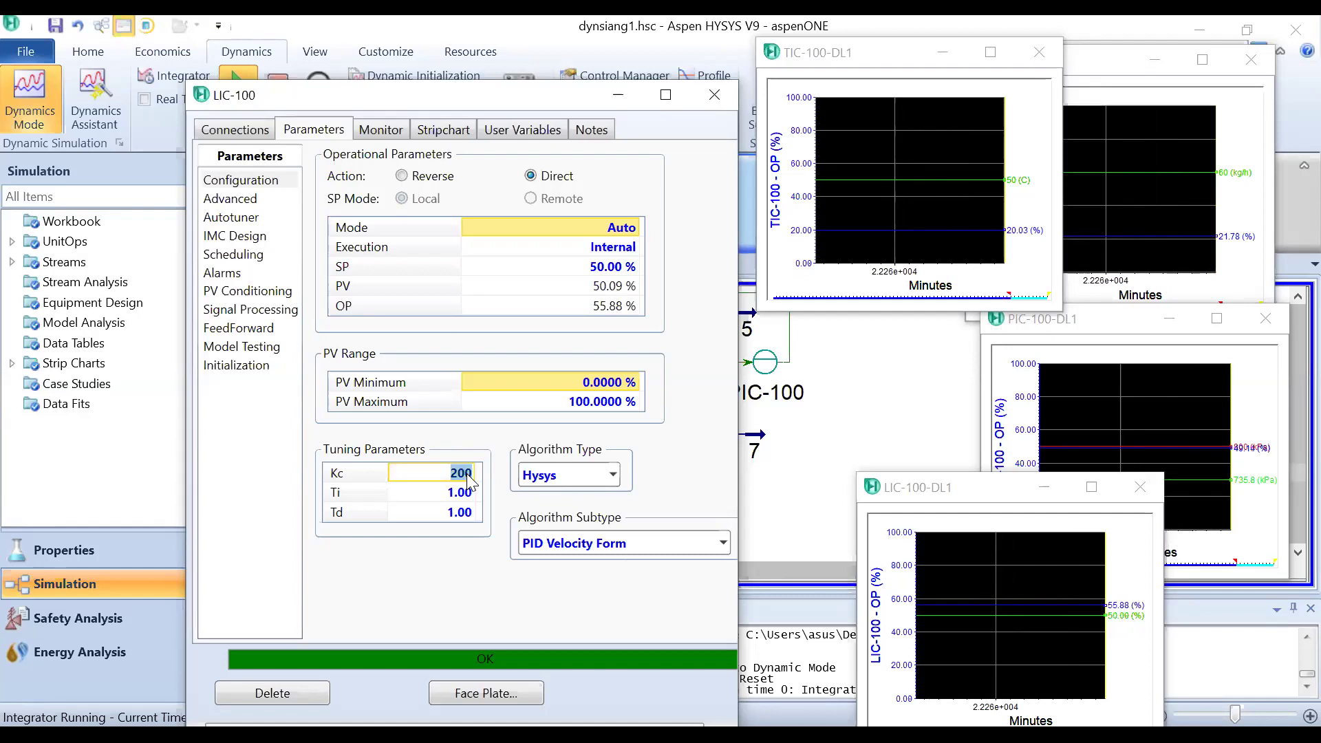
text(30)
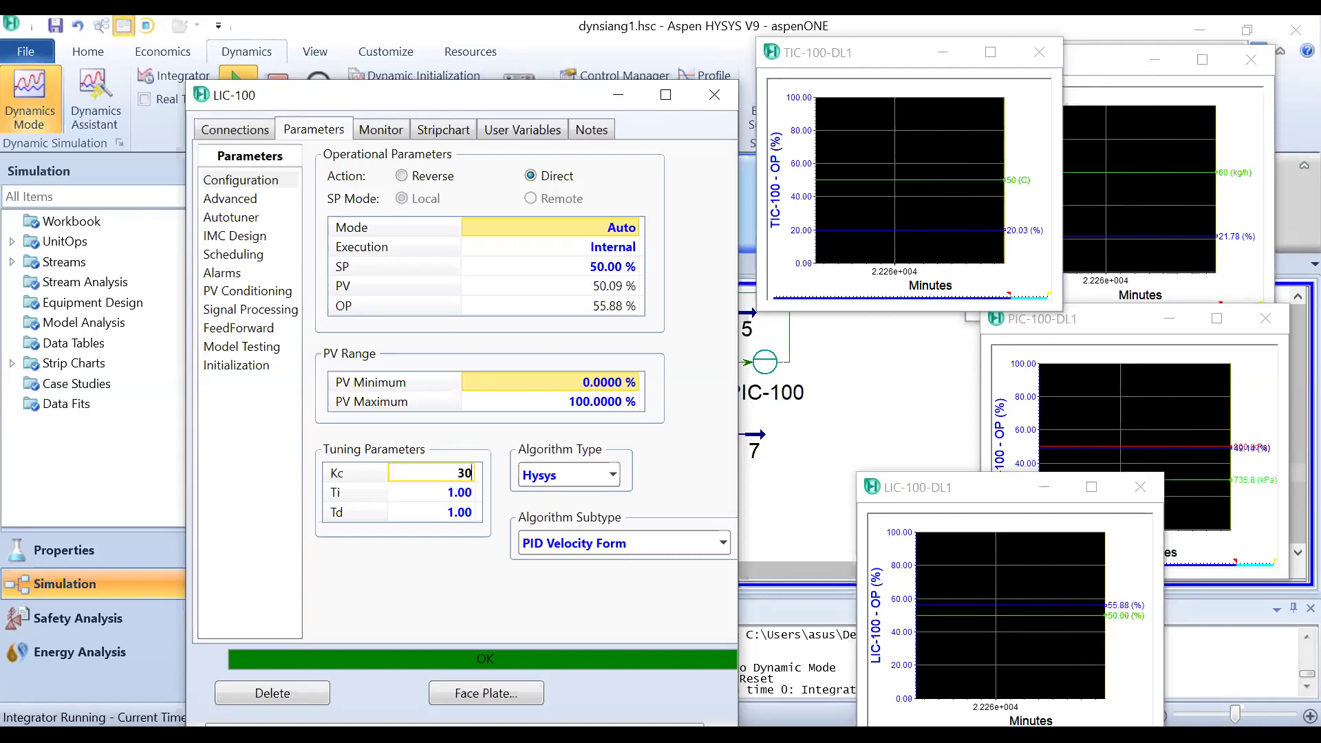
key(Return)
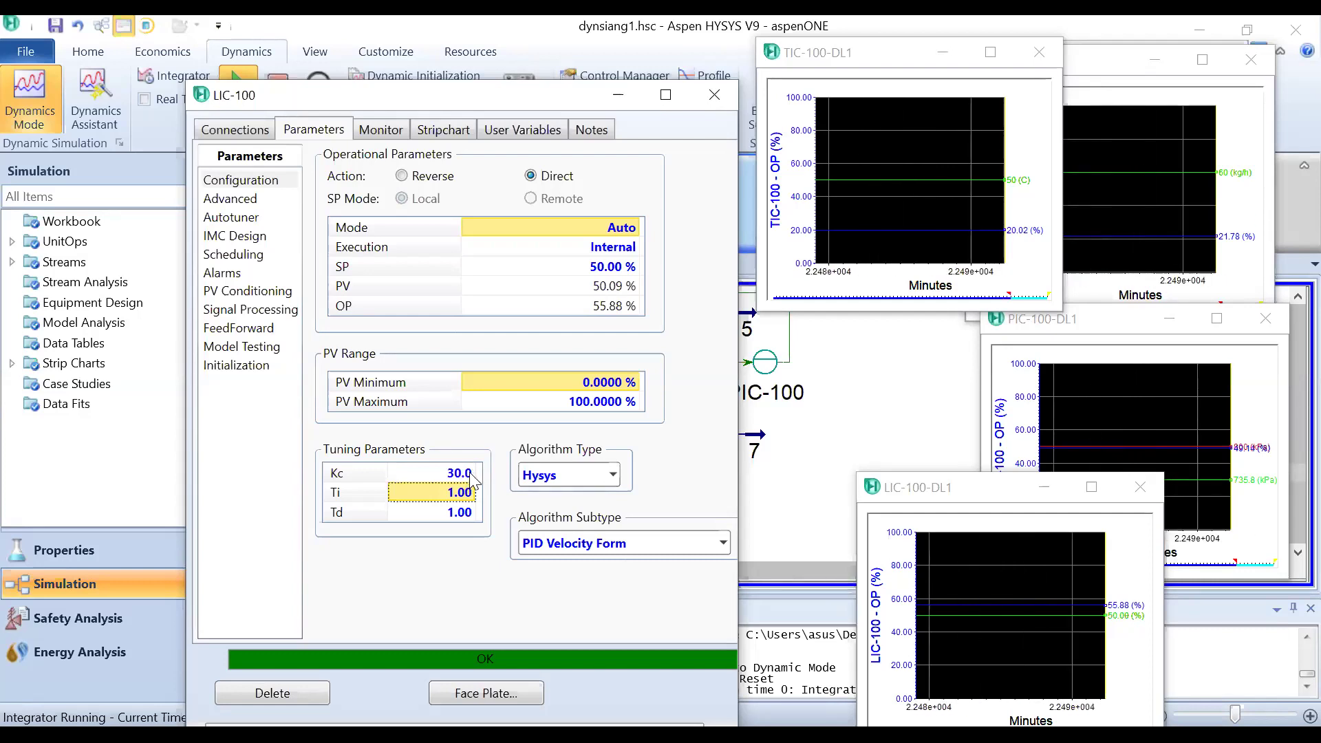
Step: Reduce the Kc of LIC-100 to 10, leaving Ti and Td as they are
click(469, 475)
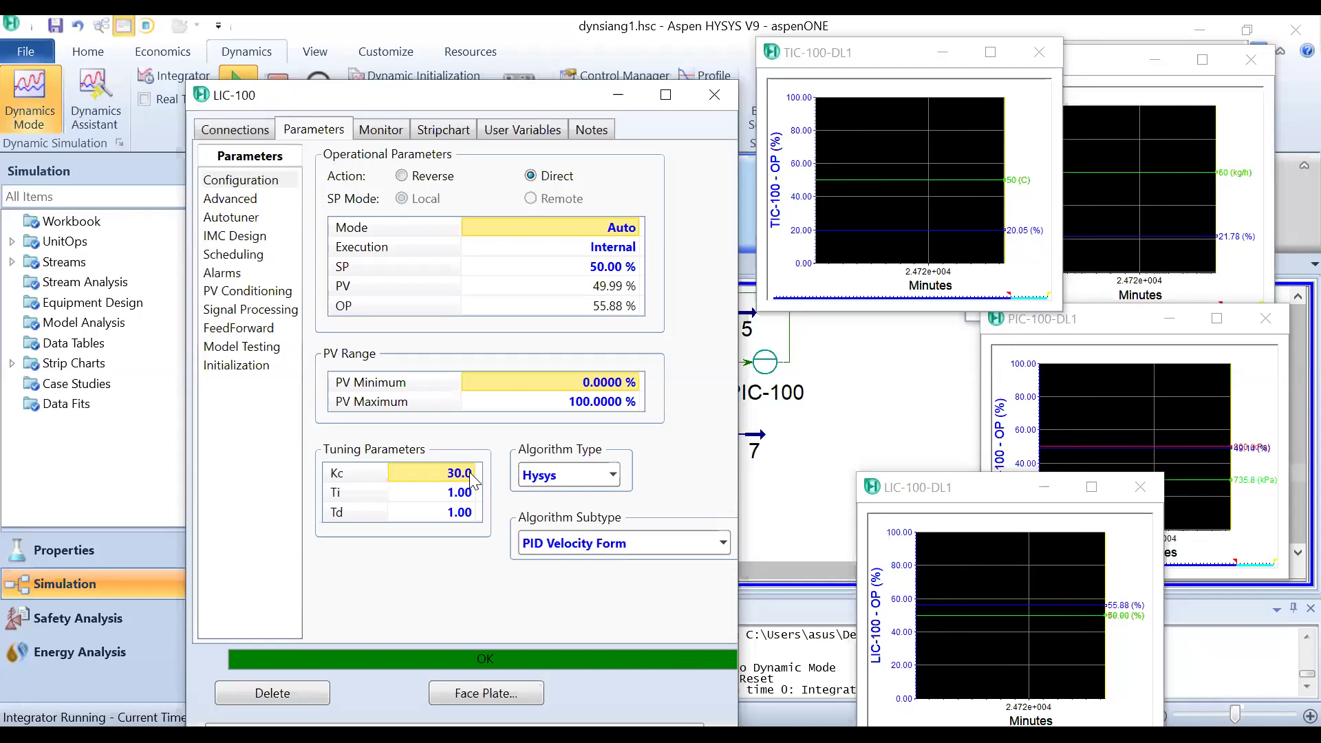
click(469, 472)
text(10)
key(Return)
key(Return)
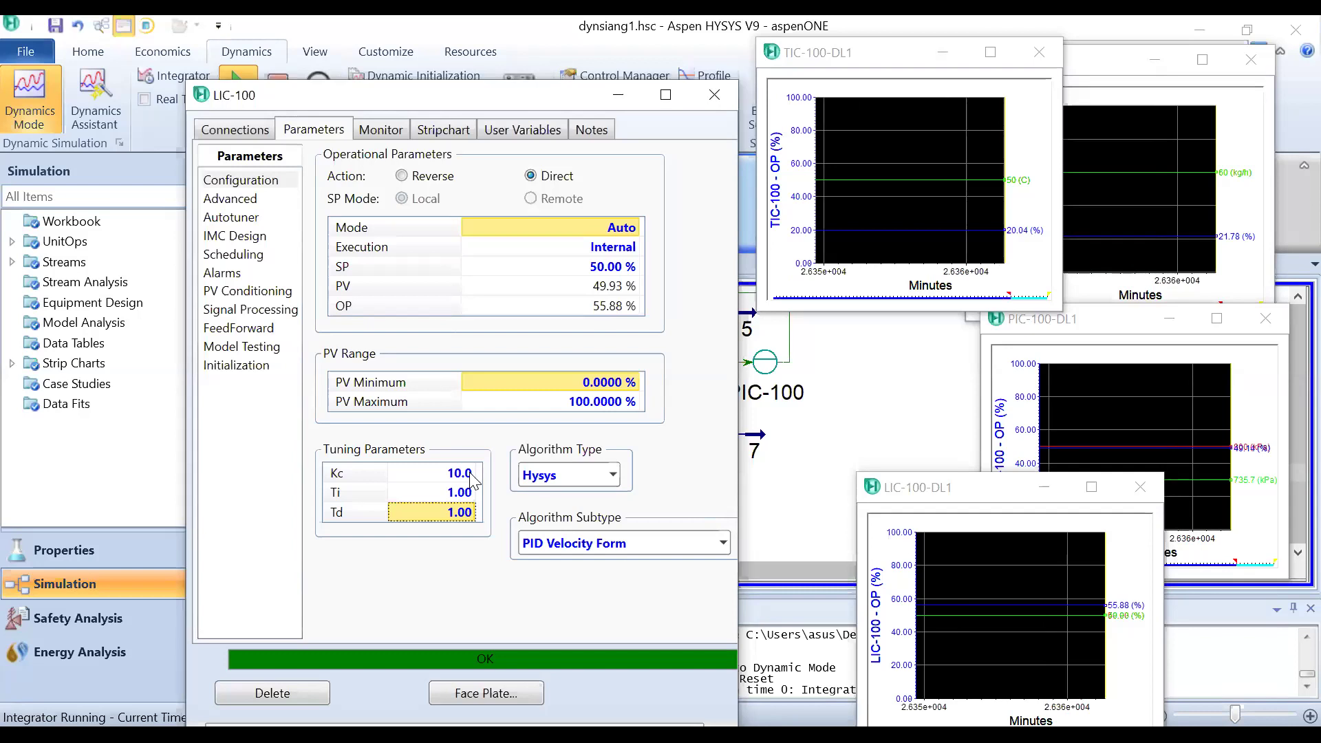
Step: Change the Kc gain of LIC-100 to 5
click(469, 472)
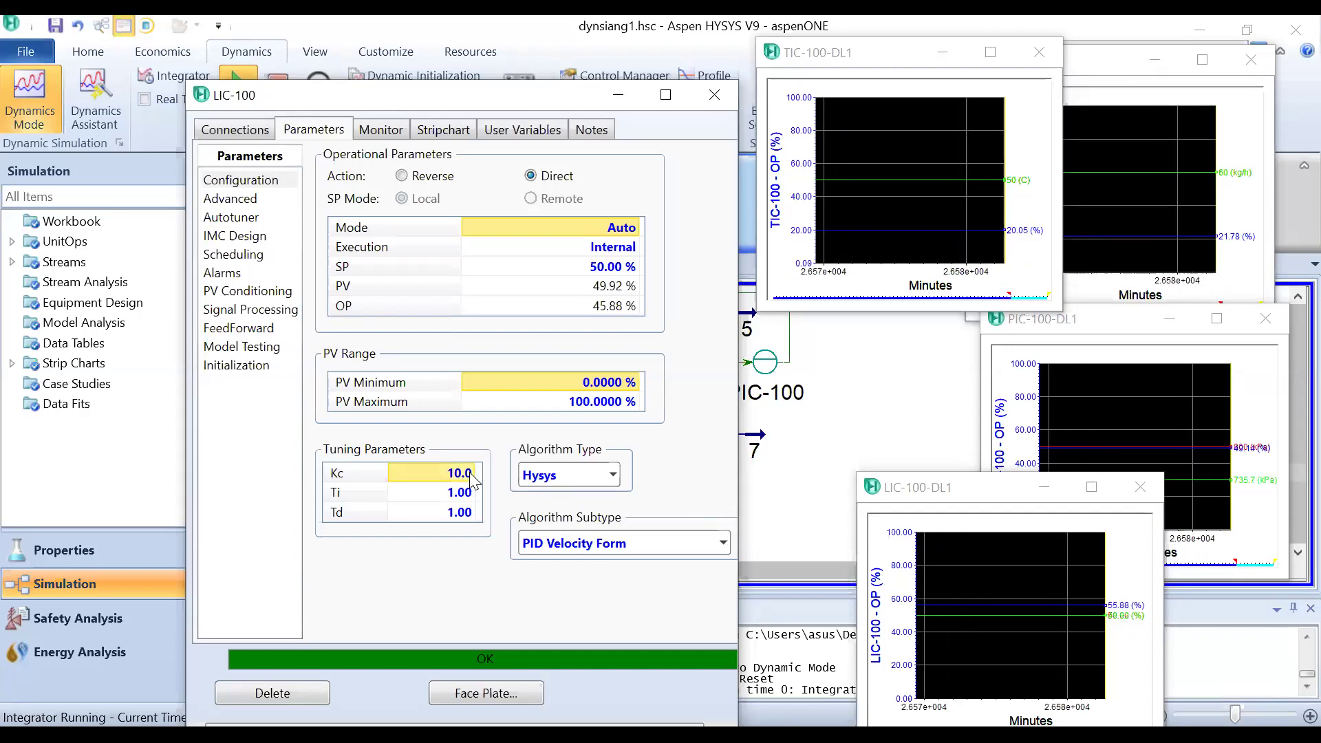
text(5)
key(Return)
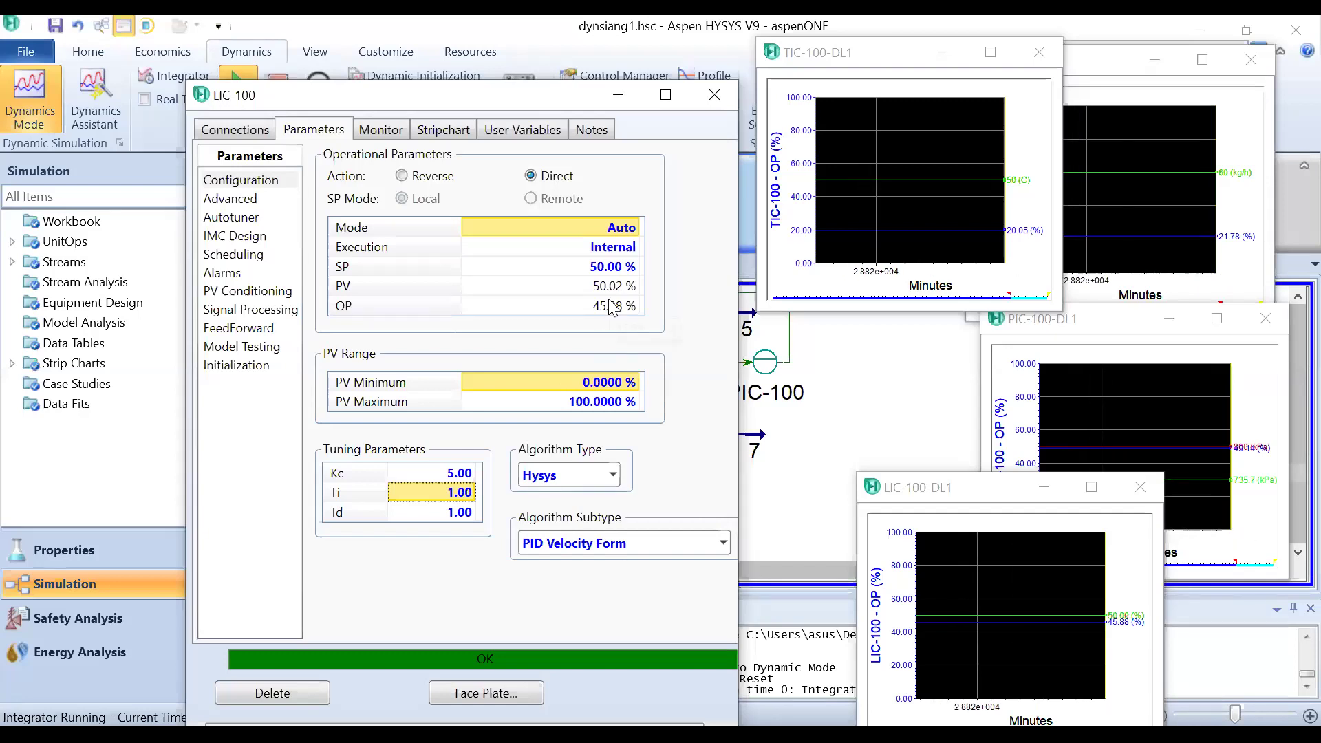
Step: Set the Kc gain of the level controller LIC-100 to 2
click(459, 475)
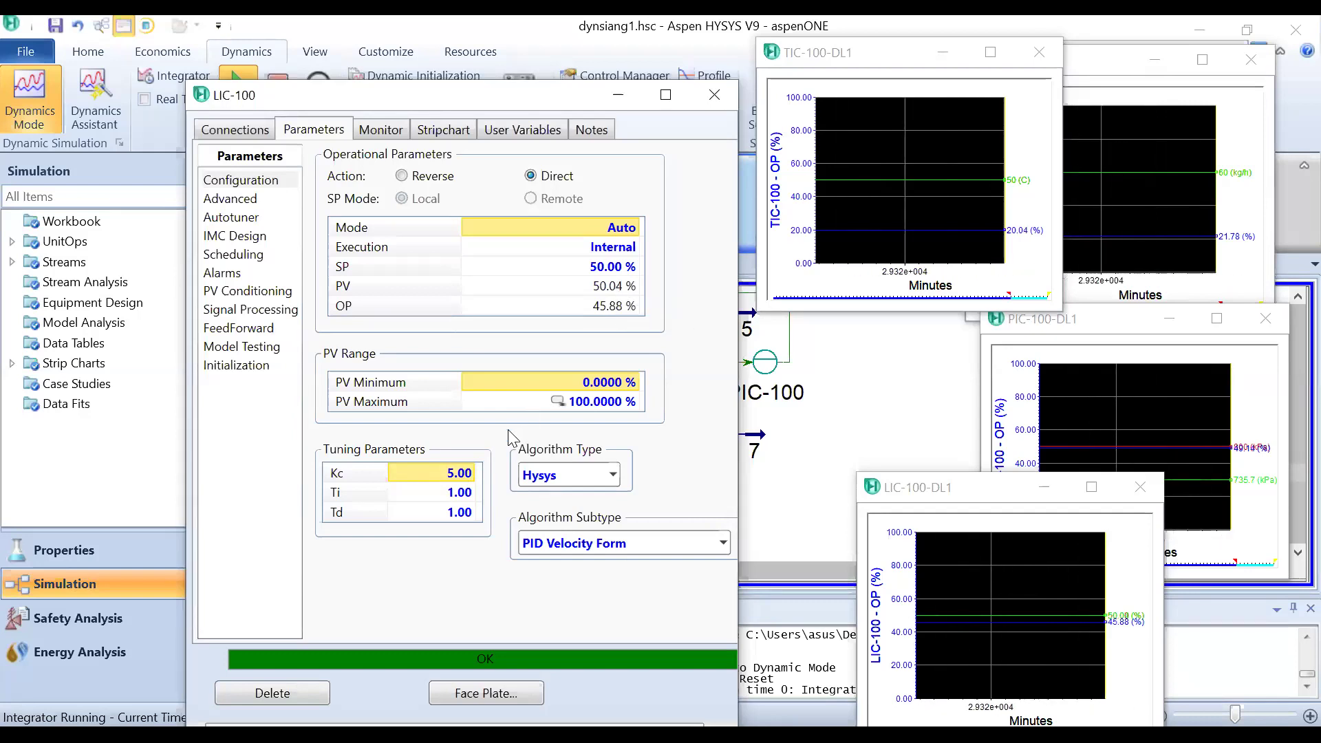
click(465, 474)
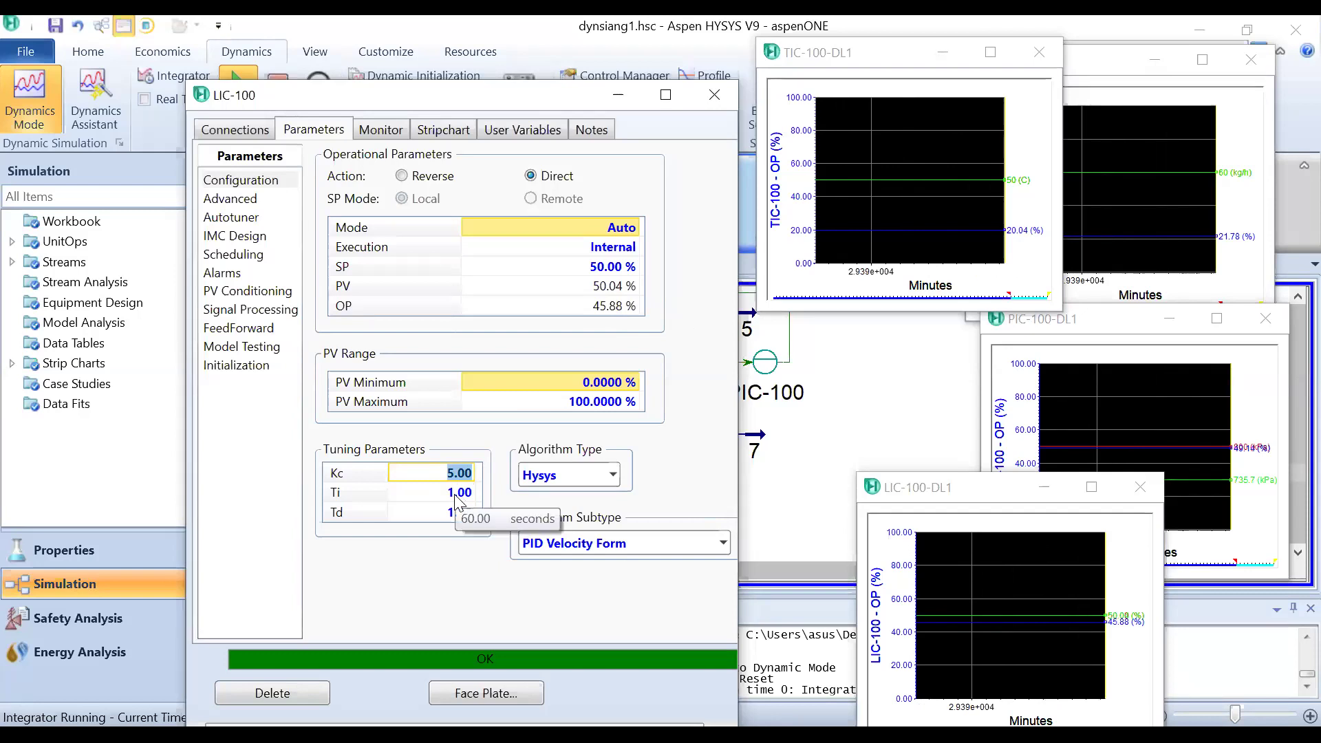
click(455, 493)
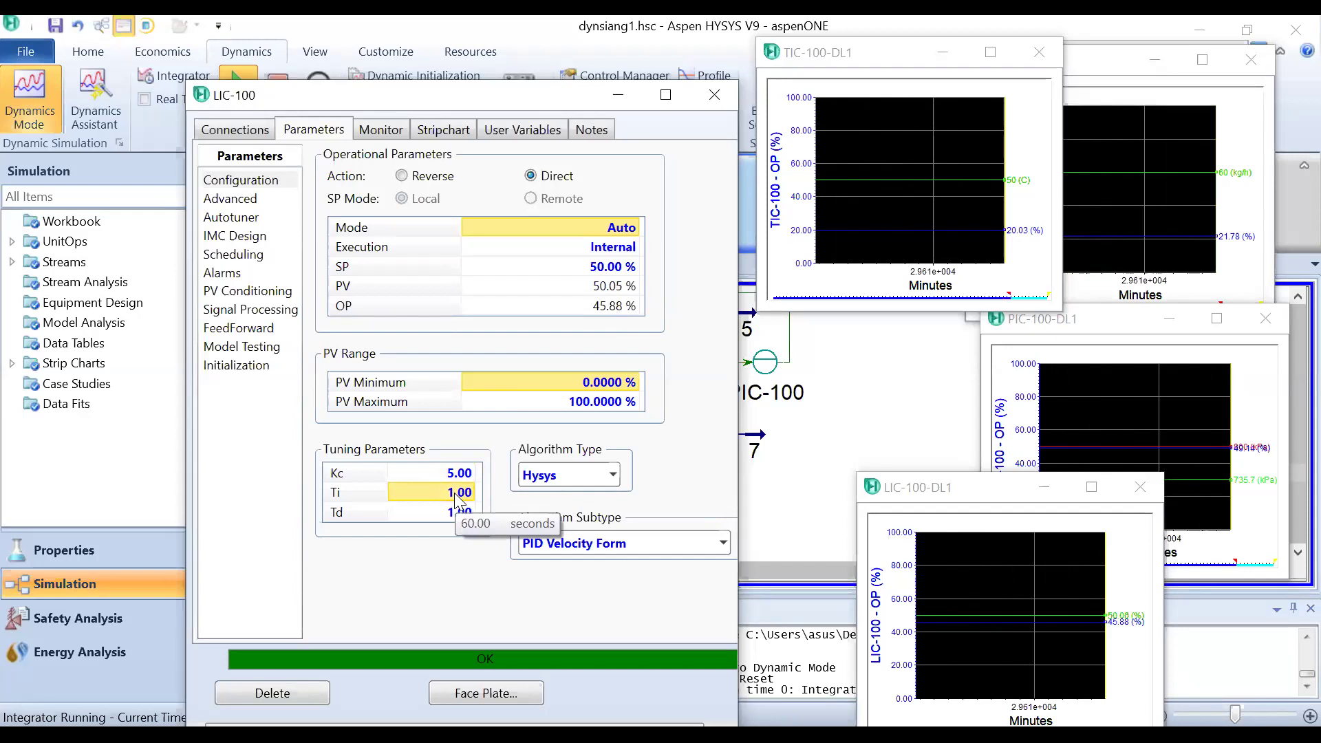
click(467, 480)
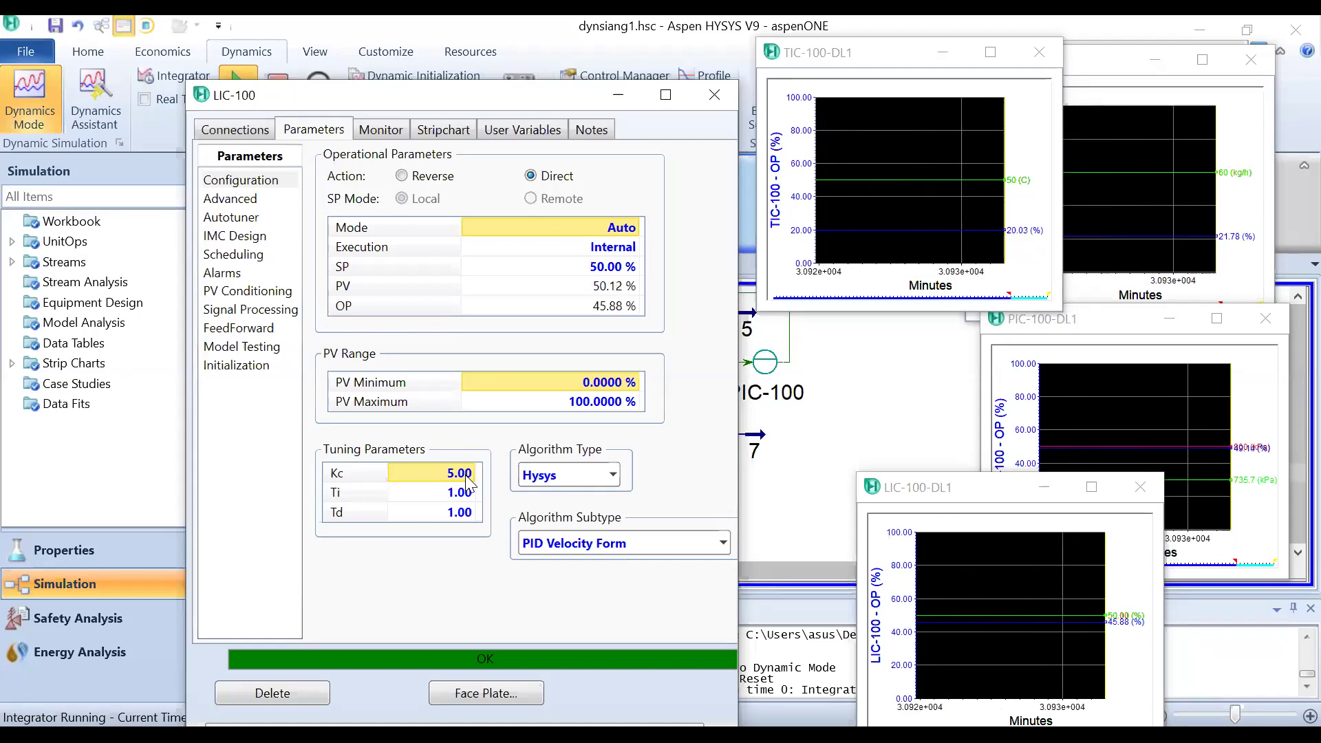
text(2)
key(Return)
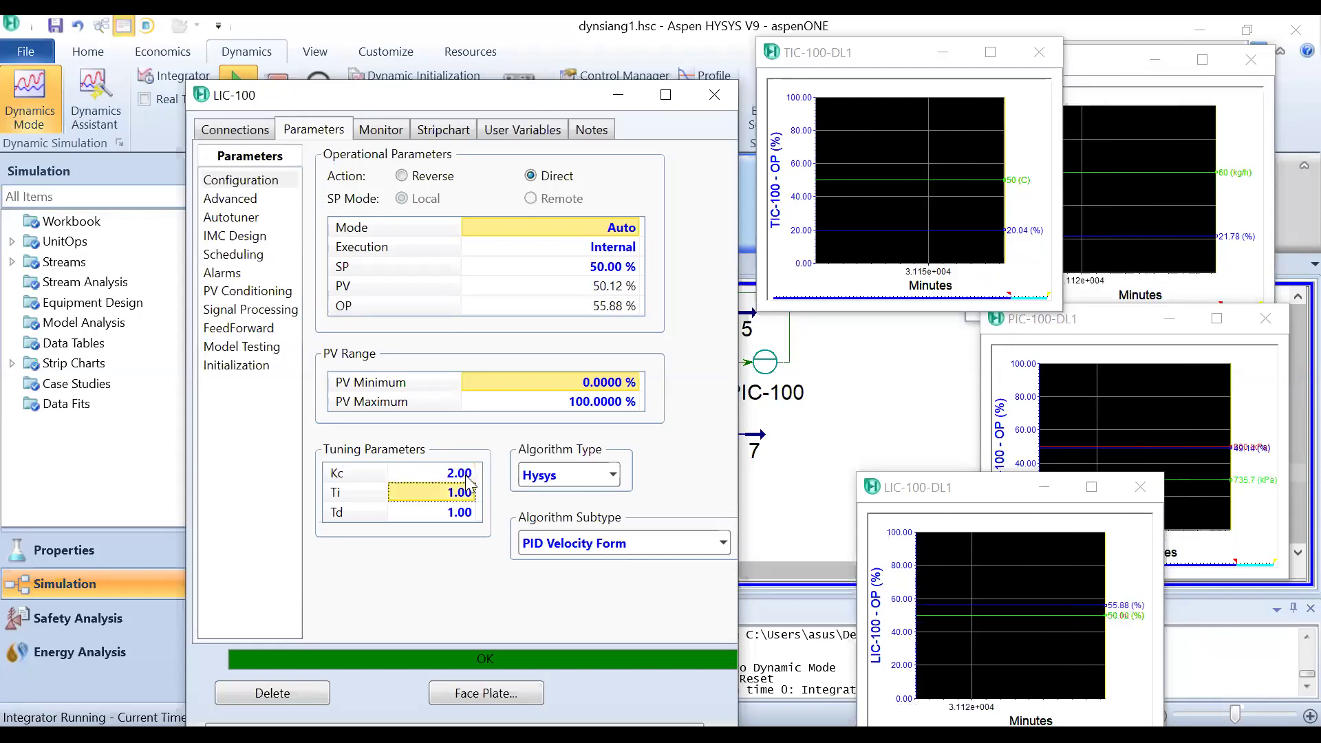